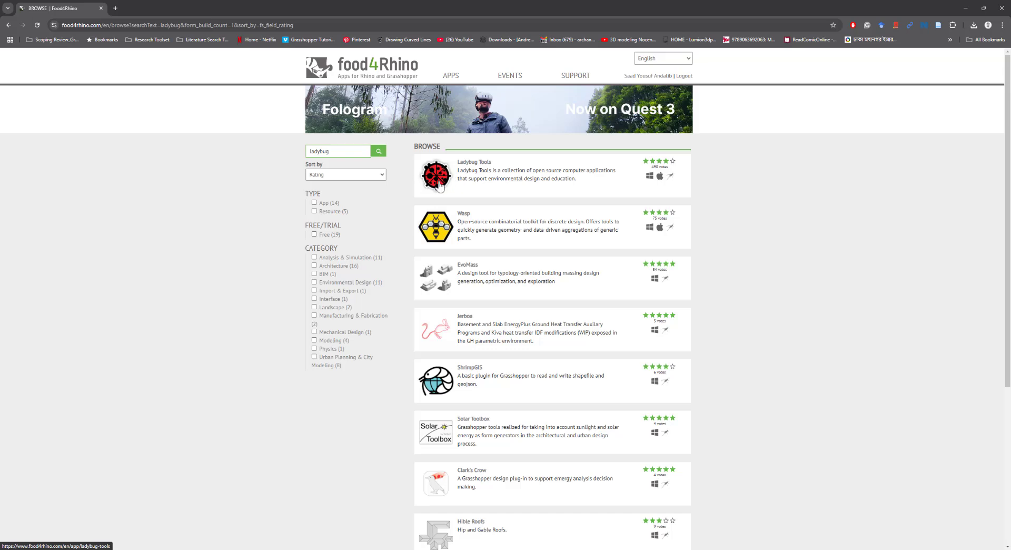
# - Open the Ladybug Tools page from the search results and start downloading version 1.8.0
pyautogui.click(437, 184)
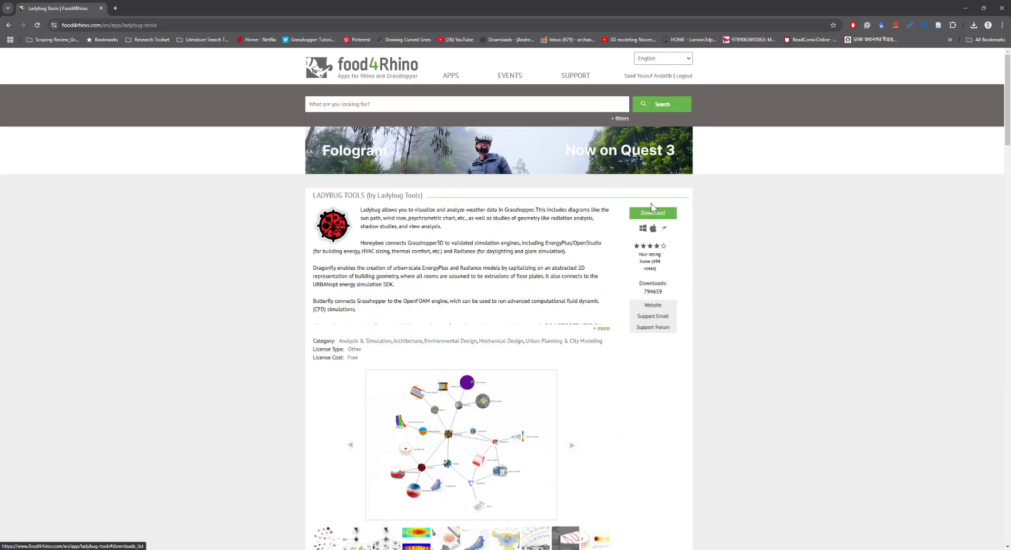
pyautogui.click(647, 214)
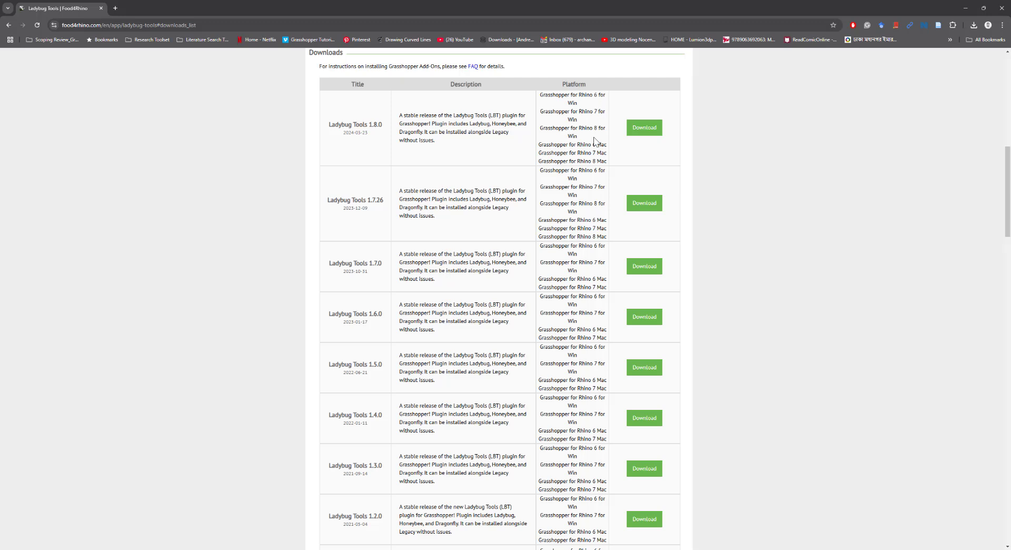
pyautogui.click(650, 138)
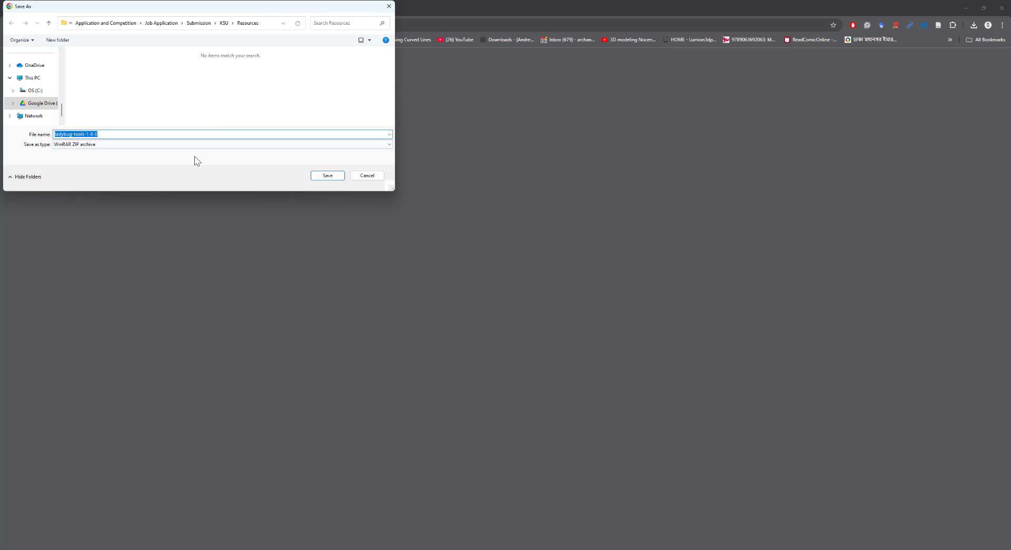
# - Set the download's save location to the Plugins folder on the C: drive
pyautogui.click(31, 91)
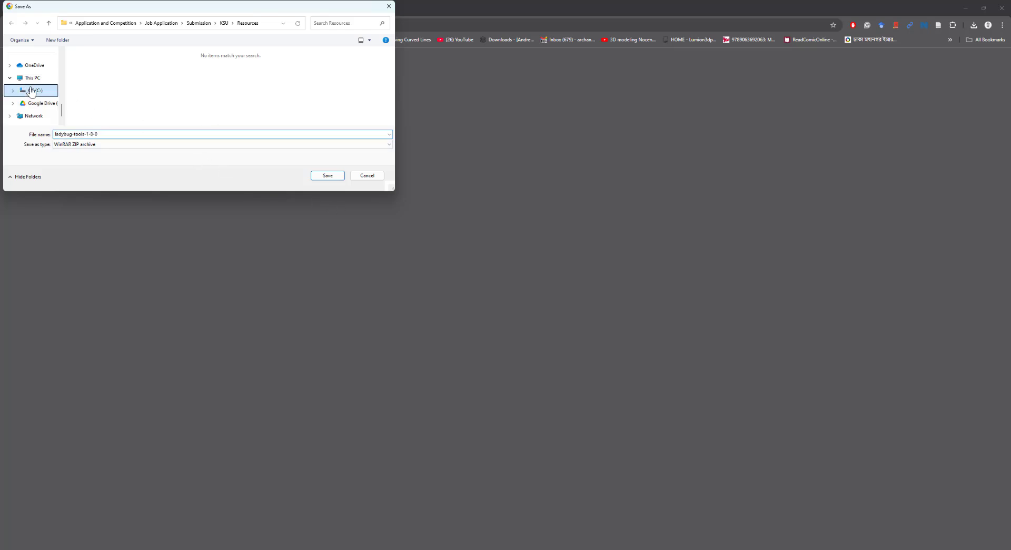
pyautogui.click(107, 86)
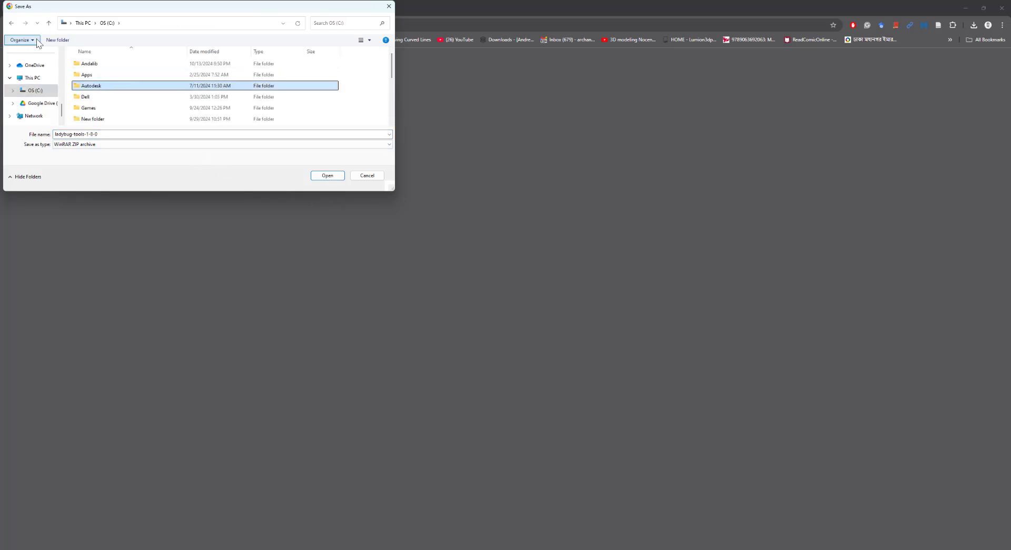
pyautogui.click(57, 40)
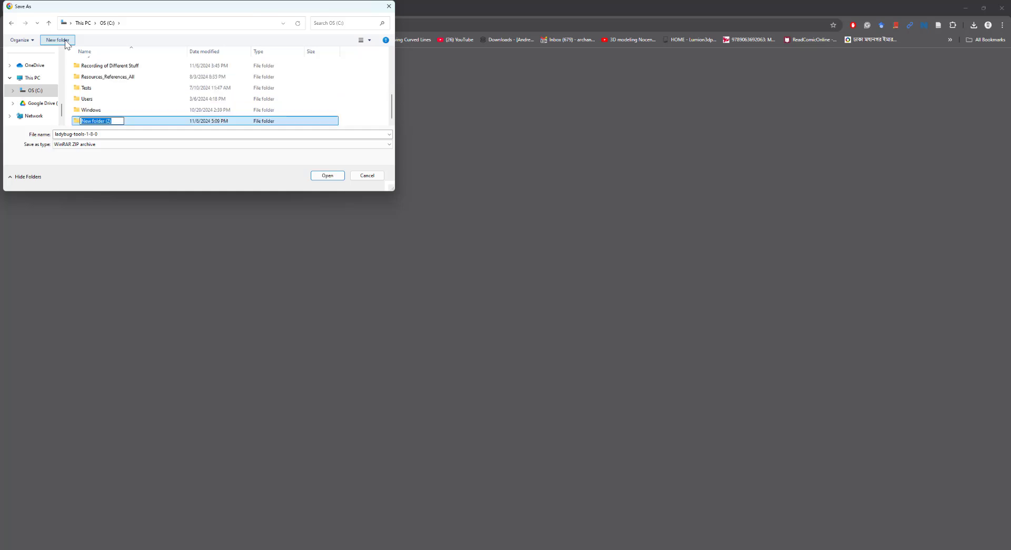
pyautogui.write('Plugins')
pyautogui.press('Return')
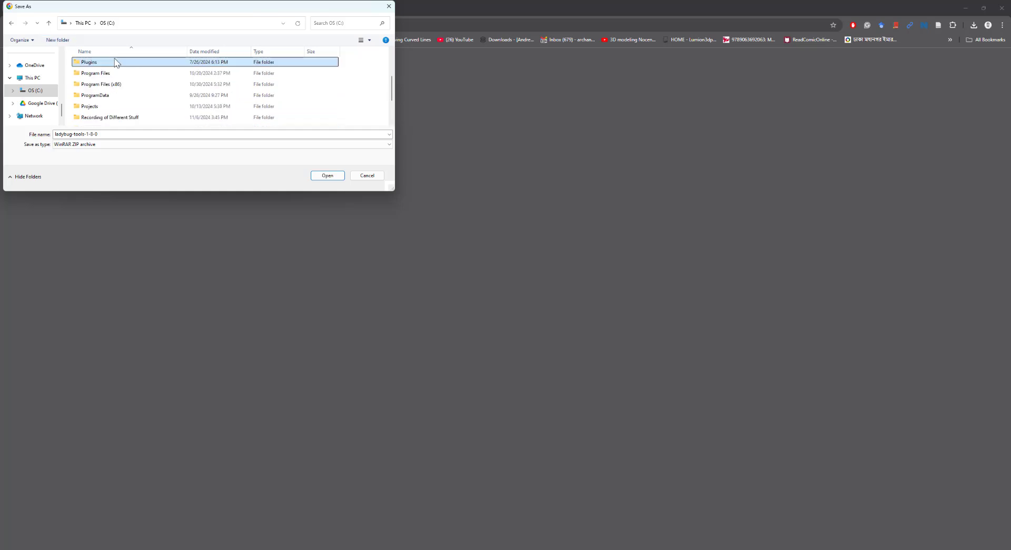
pyautogui.doubleClick(115, 59)
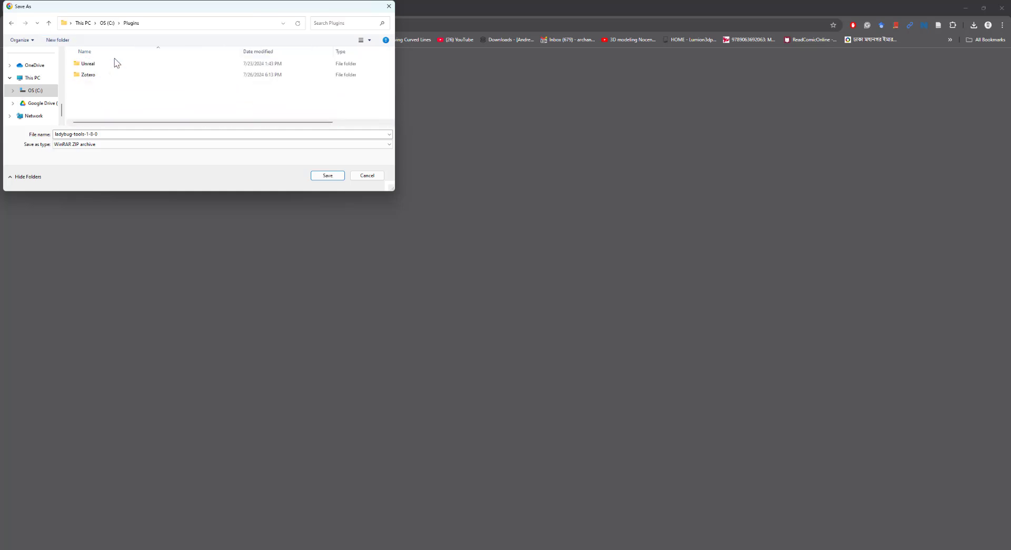
# - Create a folder named GH inside Plugins and save the ladybug-tools-1-8-0 archive in it
pyautogui.click(52, 47)
pyautogui.write('GH')
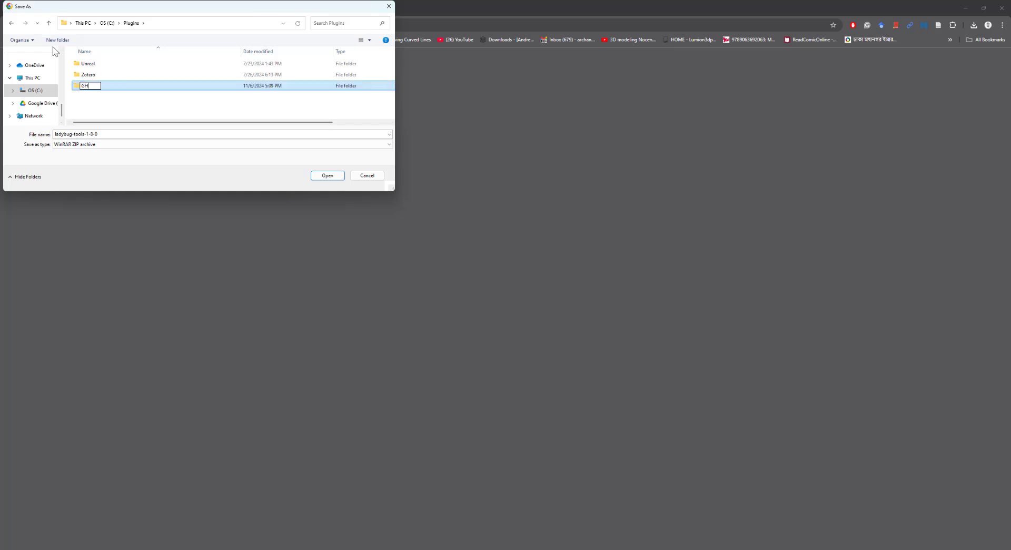
pyautogui.press('Return')
pyautogui.press('Return')
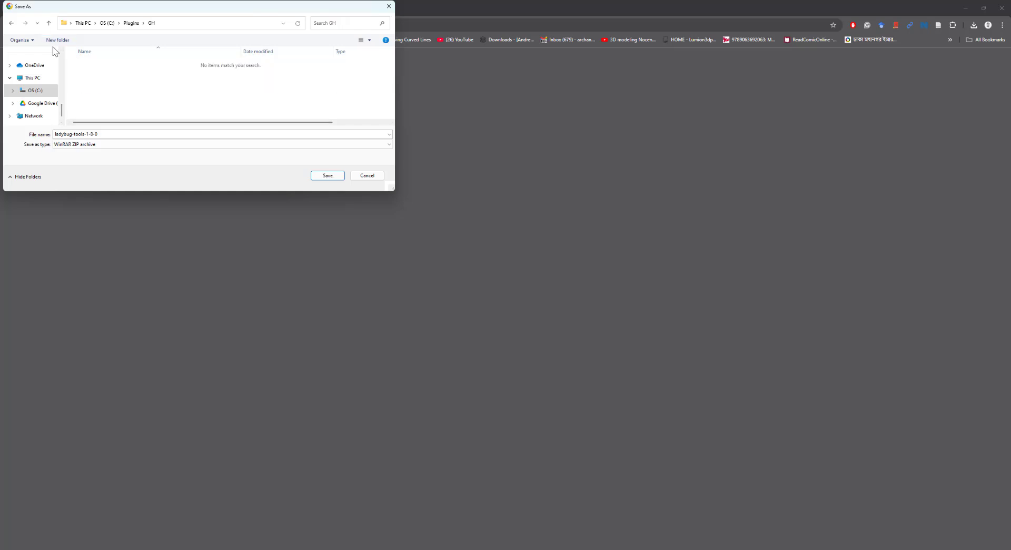
pyautogui.click(327, 176)
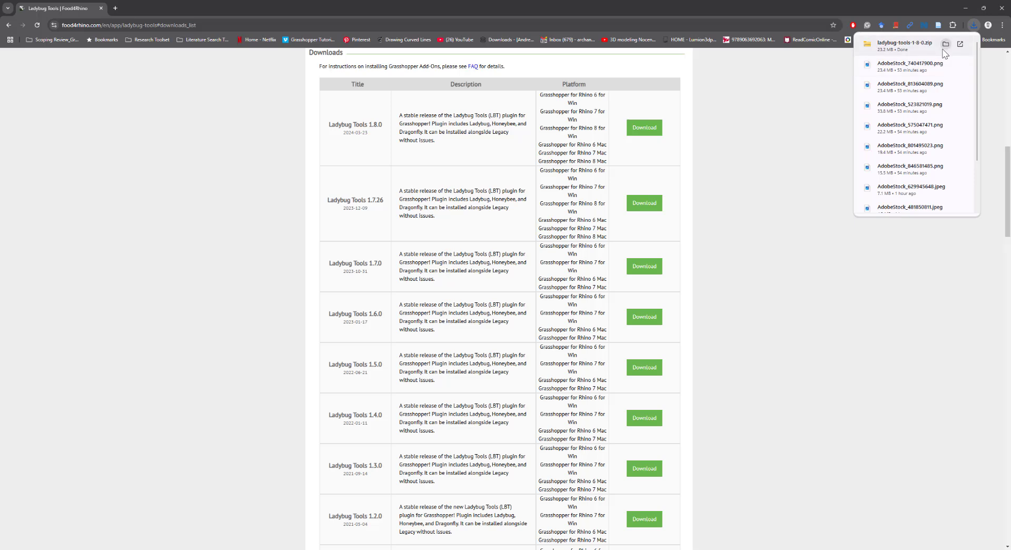
# - Extract the downloaded ladybug-tools-1-8-0 archive in the GH folder and select the installer definition inside the extracted folder
pyautogui.click(944, 46)
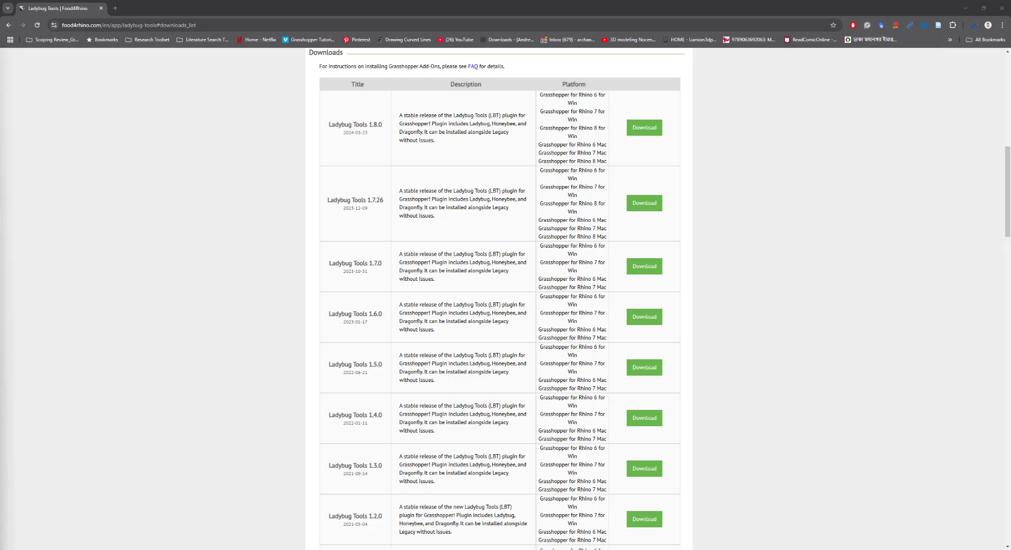
pyautogui.moveTo(0, 79); pyautogui.dragTo(860, 1)
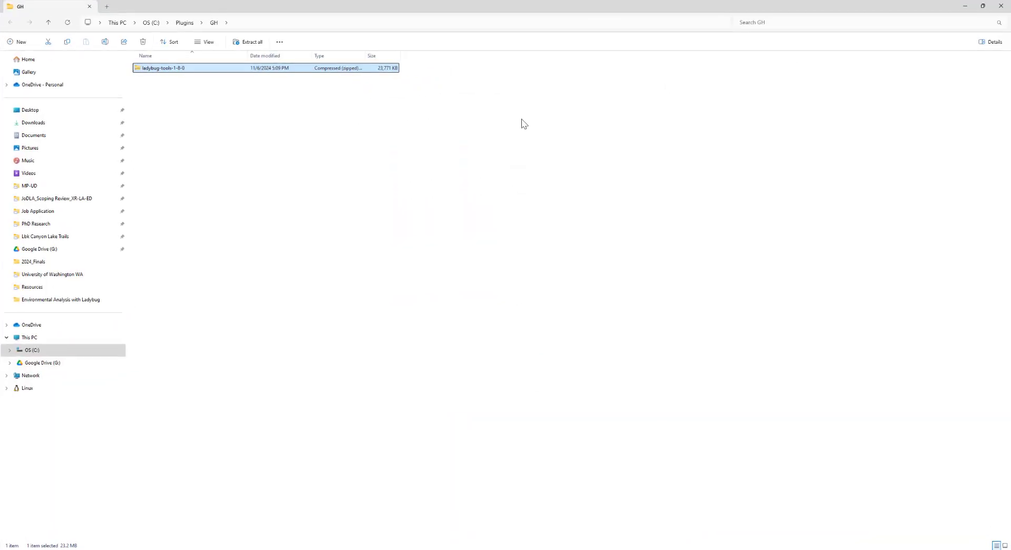
pyautogui.rightClick(193, 71)
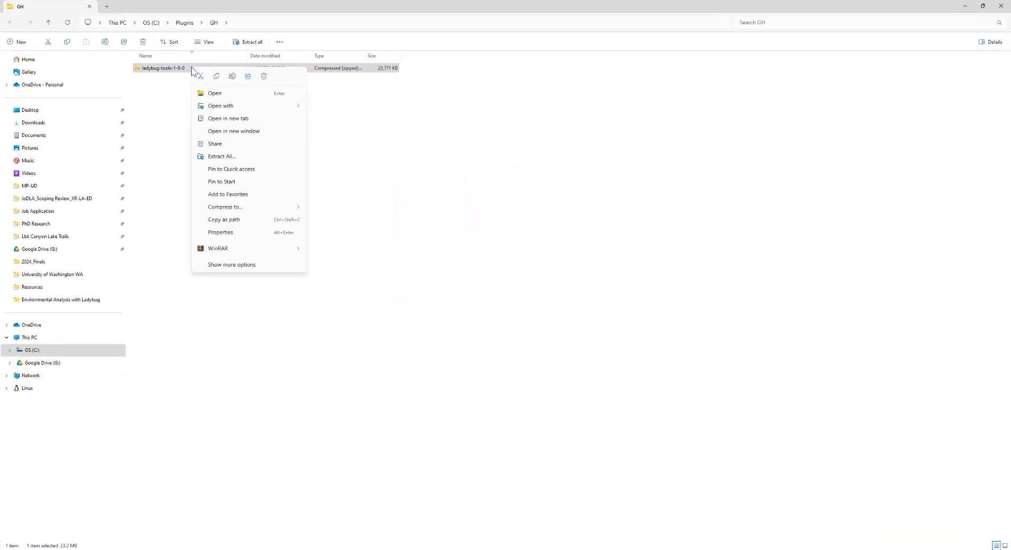
pyautogui.click(222, 156)
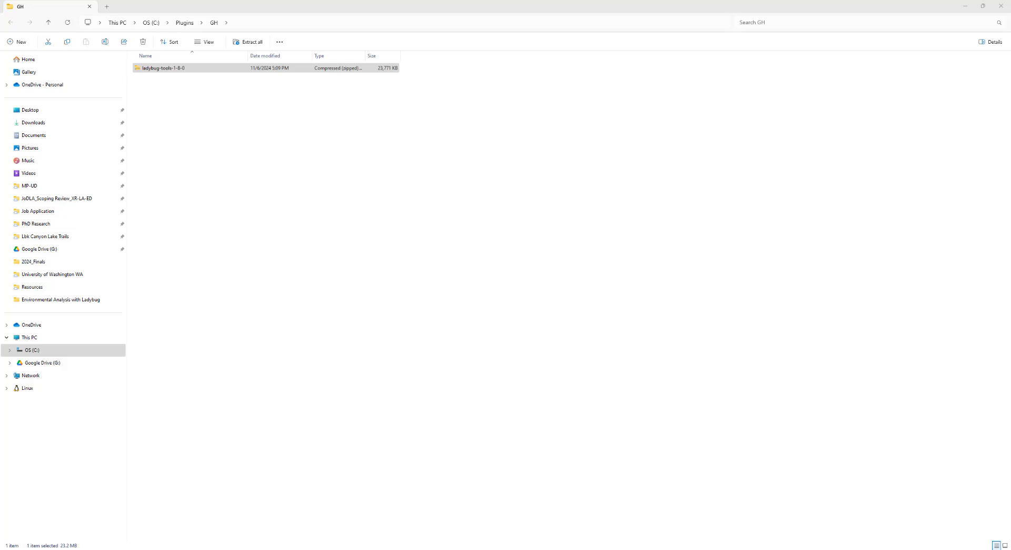
pyautogui.click(513, 337)
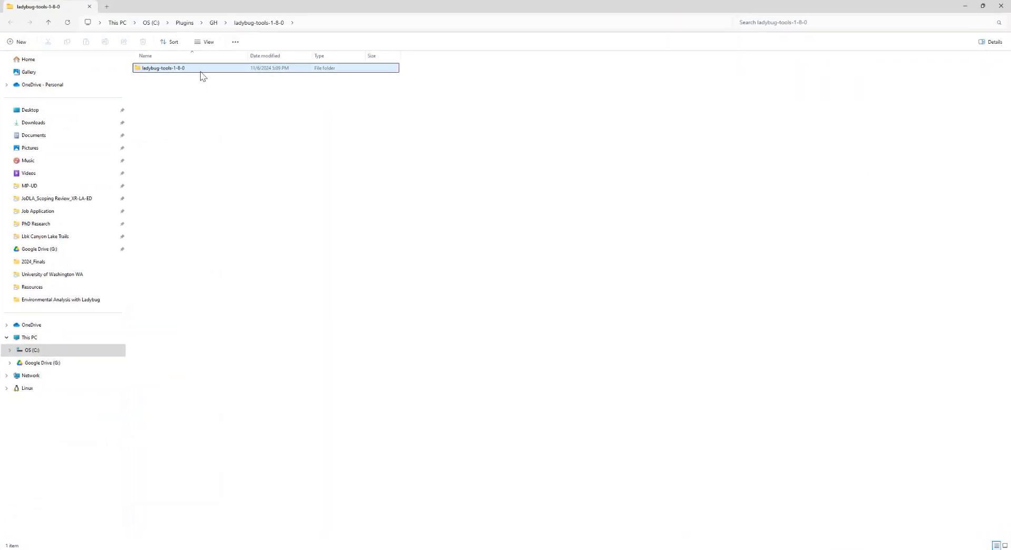
pyautogui.doubleClick(201, 74)
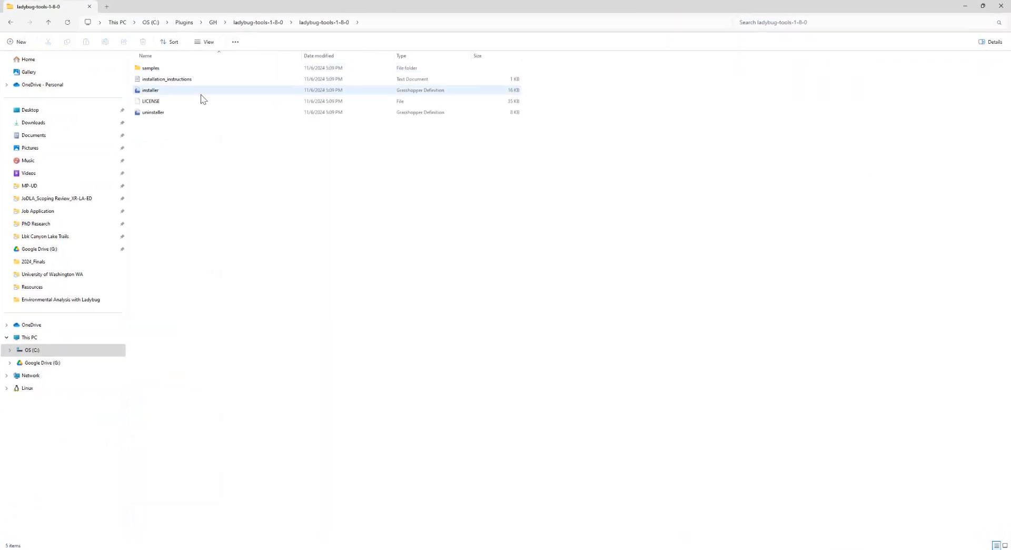
pyautogui.click(156, 95)
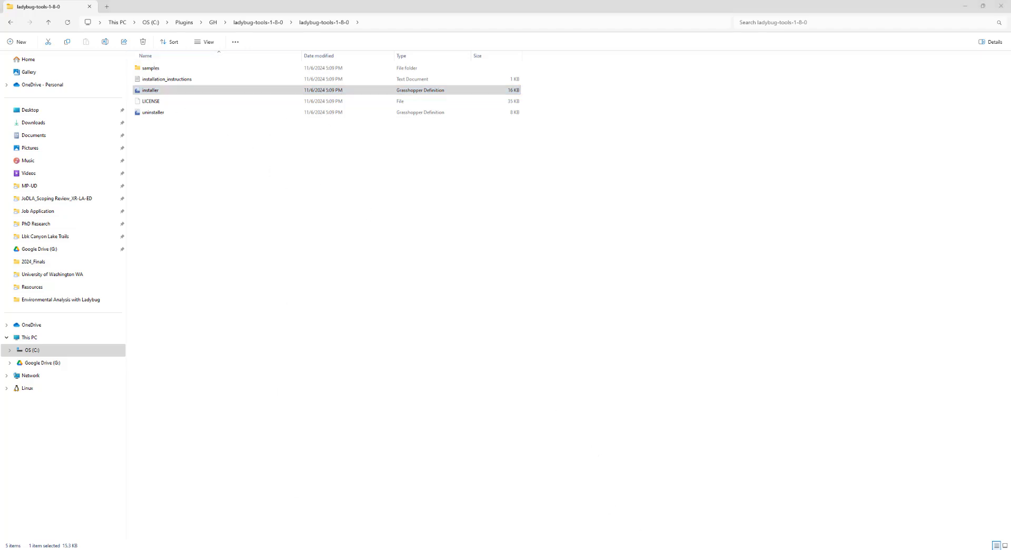
# - Launch Rhino 7, dismiss its startup window and start Grasshopper in a maximized window
pyautogui.press('super')
pyautogui.write('rhino')
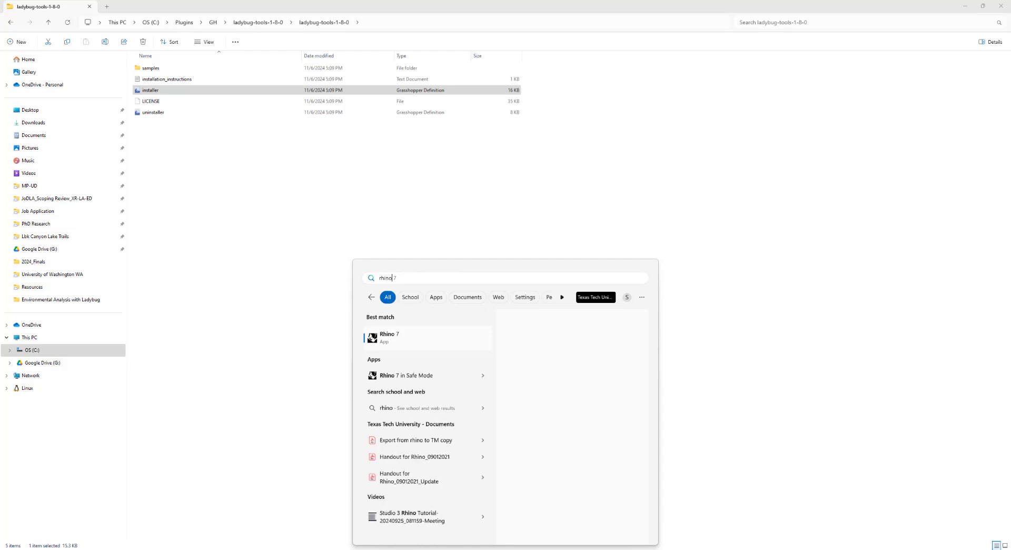
pyautogui.click(409, 342)
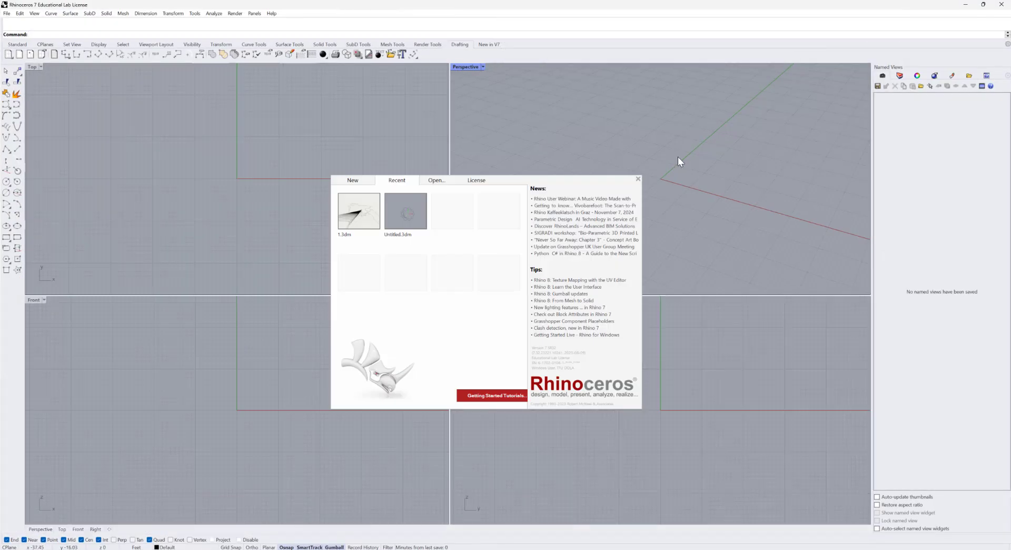
pyautogui.click(678, 156)
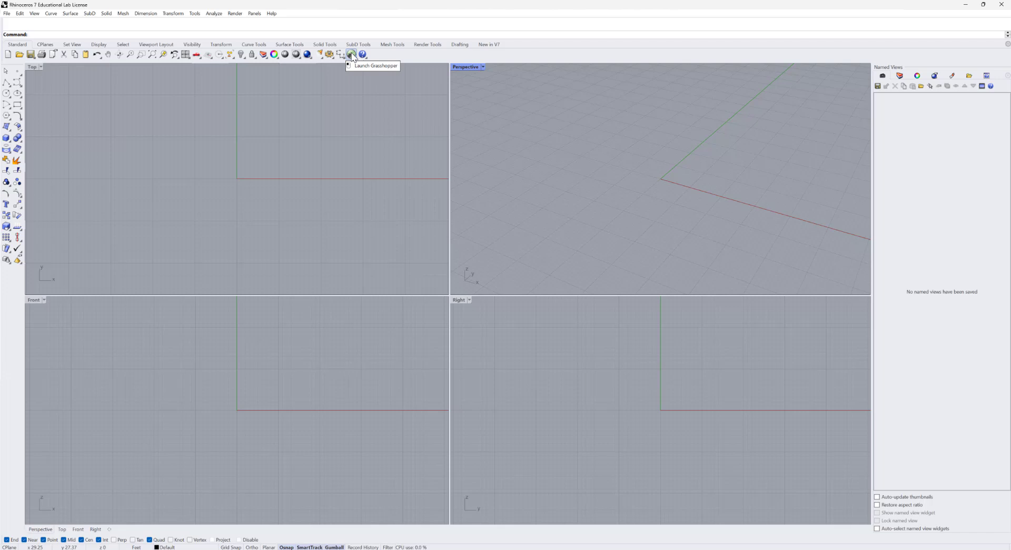
pyautogui.click(351, 55)
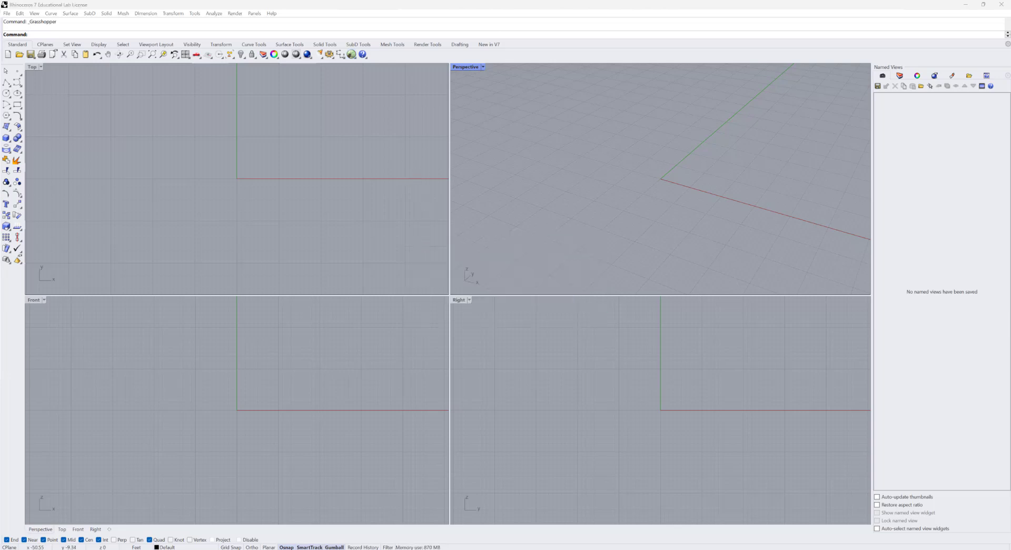
pyautogui.moveTo(797, 300); pyautogui.dragTo(702, 2)
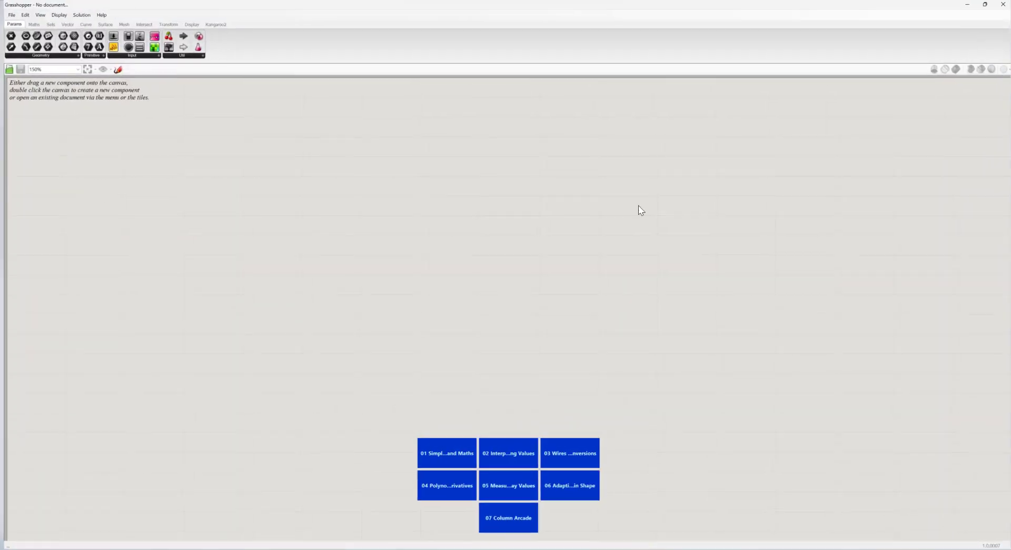
# - Load the installer definition from the extracted ladybug-tools-1-8-0 folder onto the Grasshopper canvas
pyautogui.moveTo(454, 549)
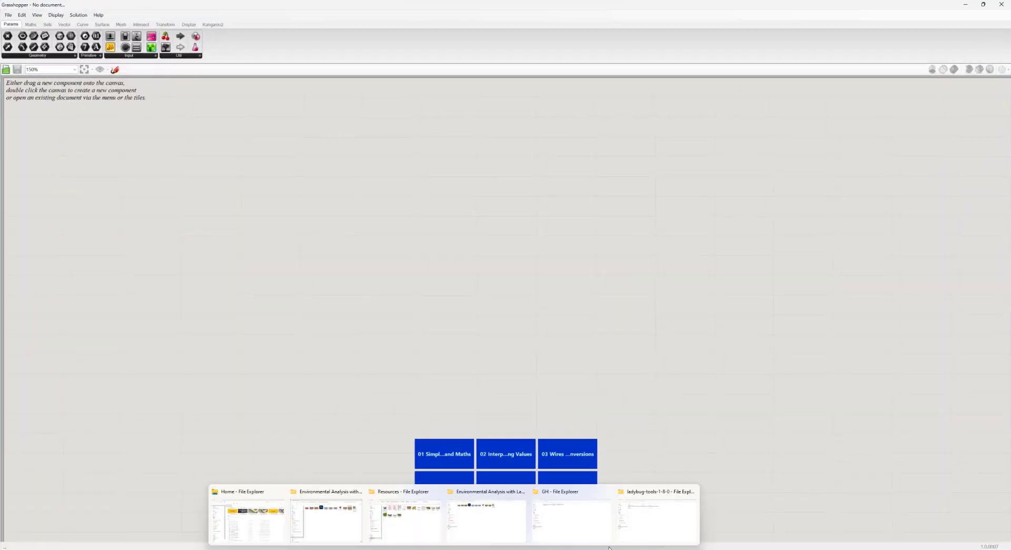
pyautogui.click(673, 515)
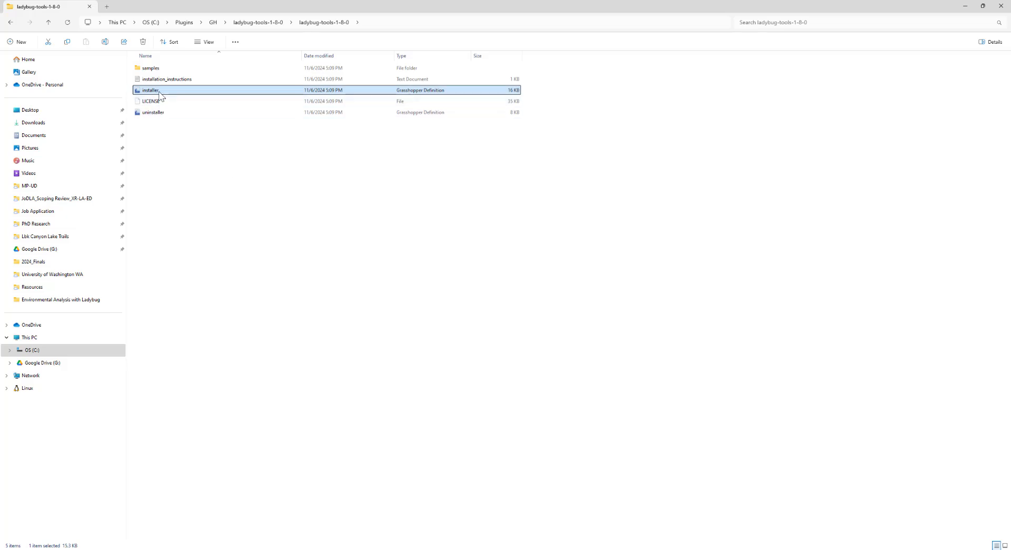
pyautogui.moveTo(159, 94); pyautogui.dragTo(601, 271)
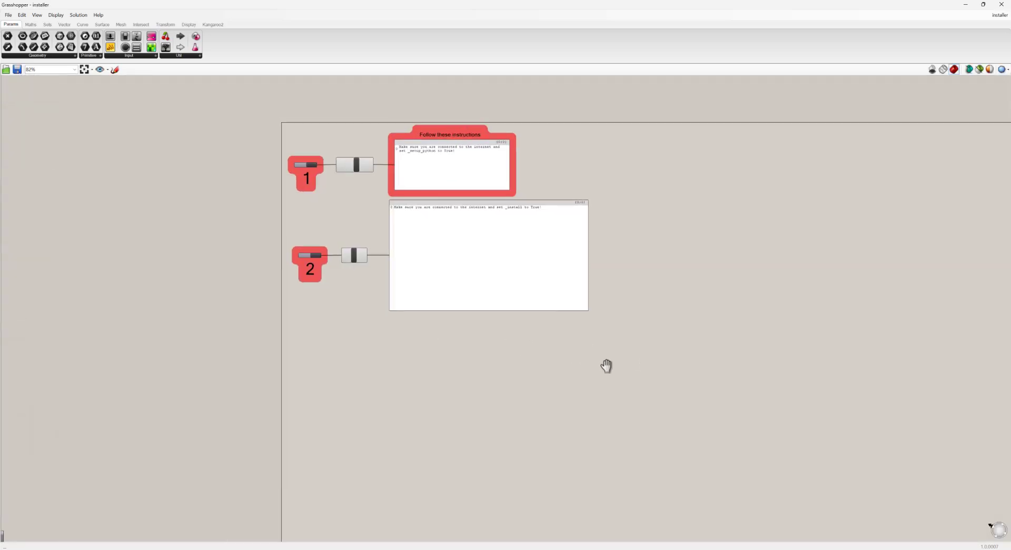
# - Set the Boolean toggle feeding the _setup_python input of the LBSetup component to True
pyautogui.scroll(1, 406, 188)
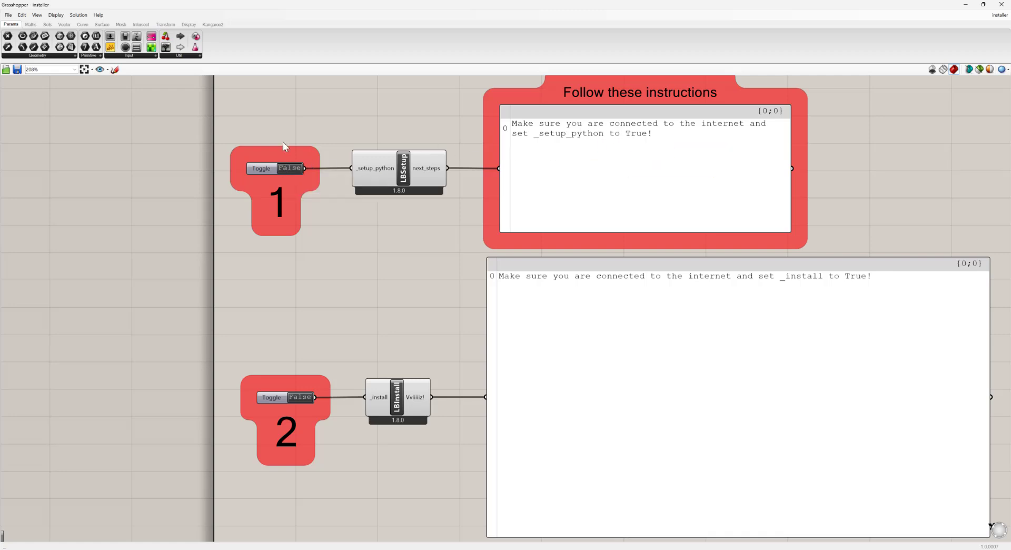
pyautogui.scroll(1, 319, 138)
pyautogui.moveTo(319, 139); pyautogui.dragTo(409, 145, button='right')
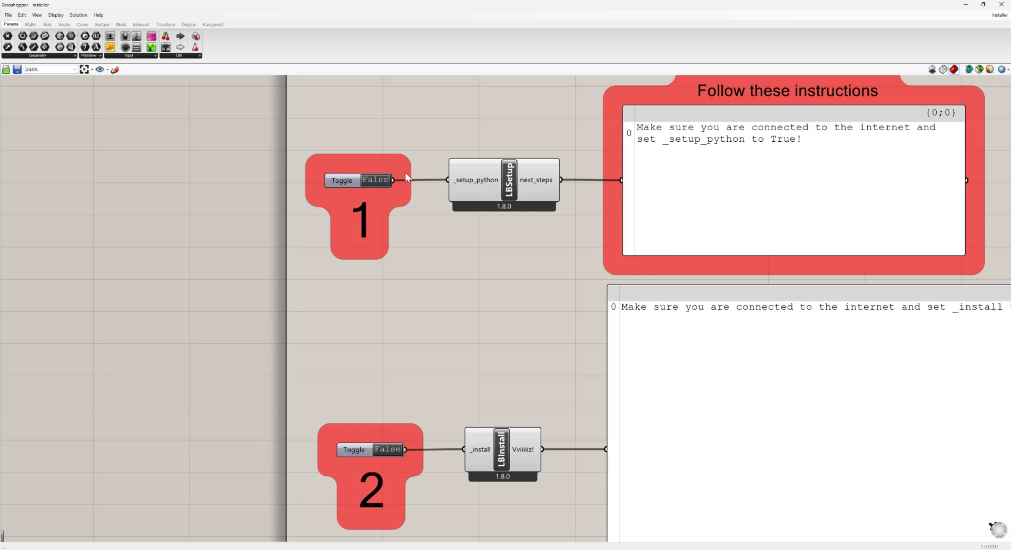
pyautogui.click(499, 178)
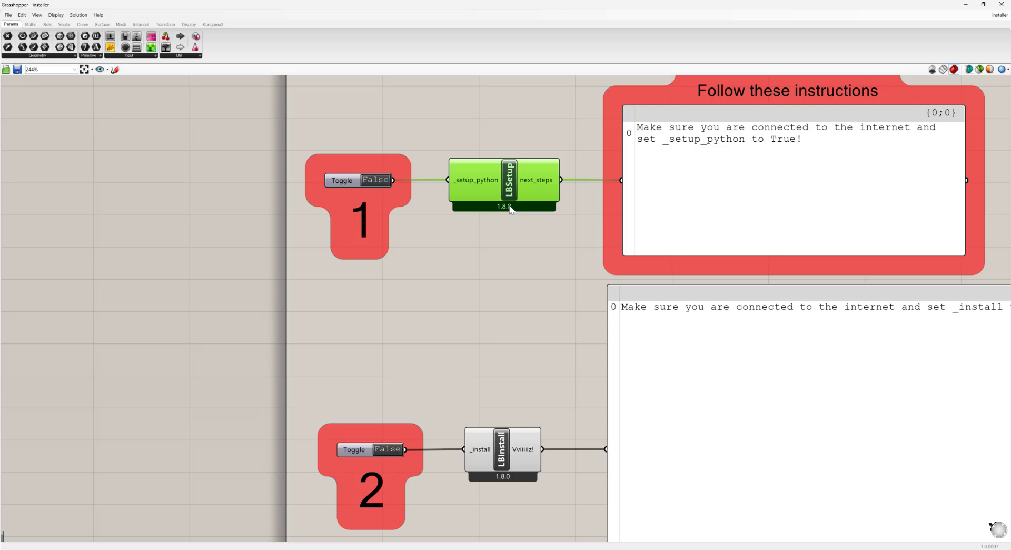
pyautogui.moveTo(477, 235); pyautogui.dragTo(458, 241, button='right')
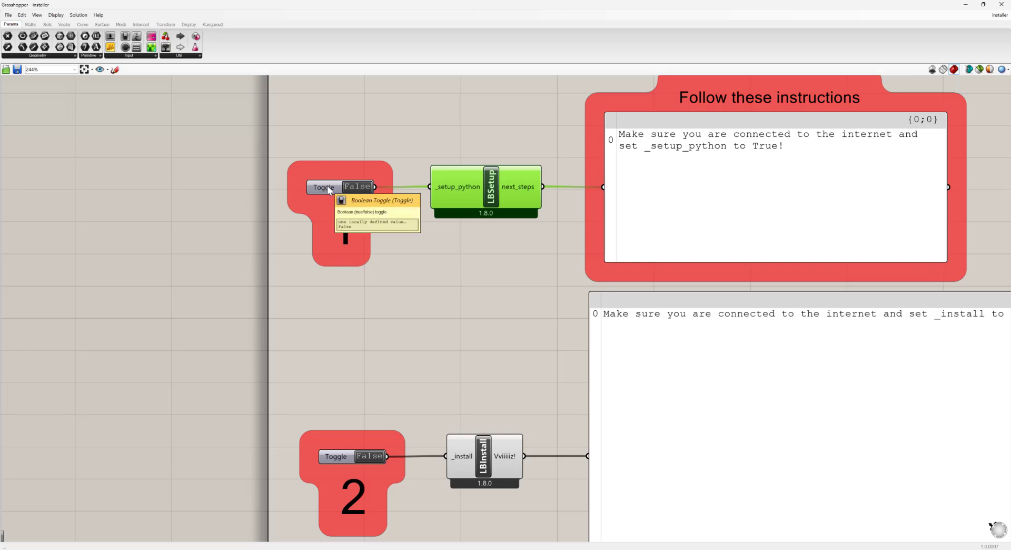
pyautogui.moveTo(327, 185); pyautogui.dragTo(331, 181)
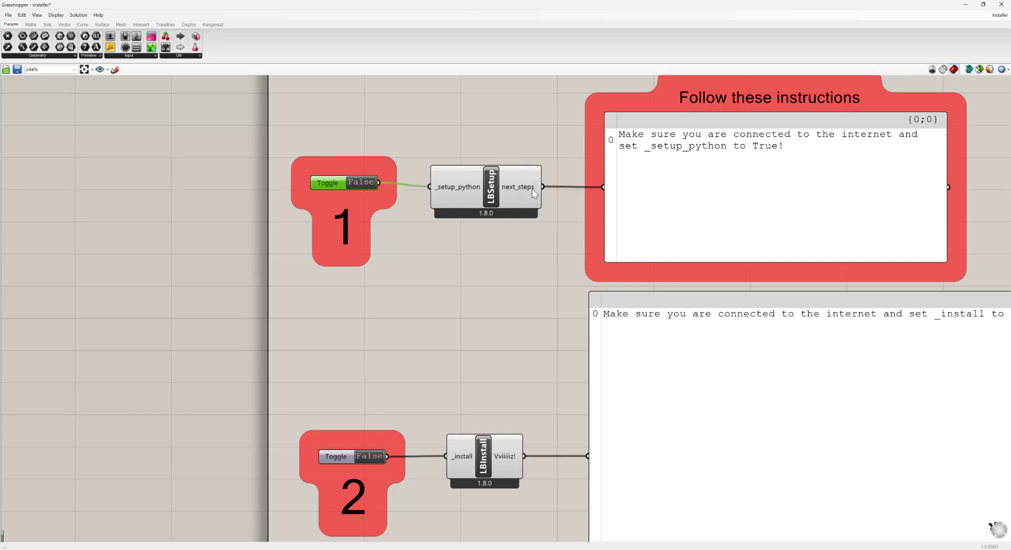
pyautogui.moveTo(532, 189)
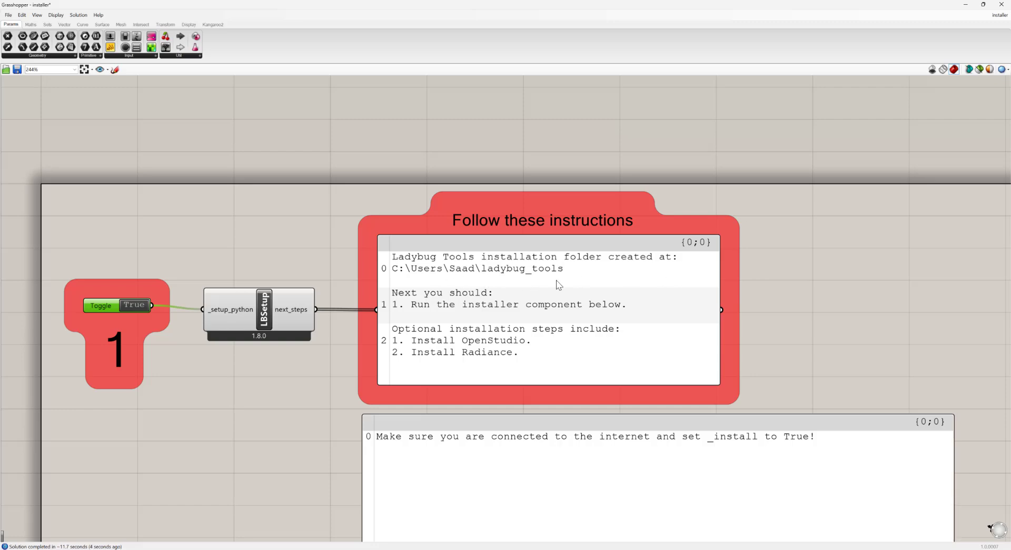
# - Set the toggle feeding the _install input of the LBInstall component to True and dismiss the installation message
pyautogui.moveTo(258, 457); pyautogui.dragTo(412, 204, button='right')
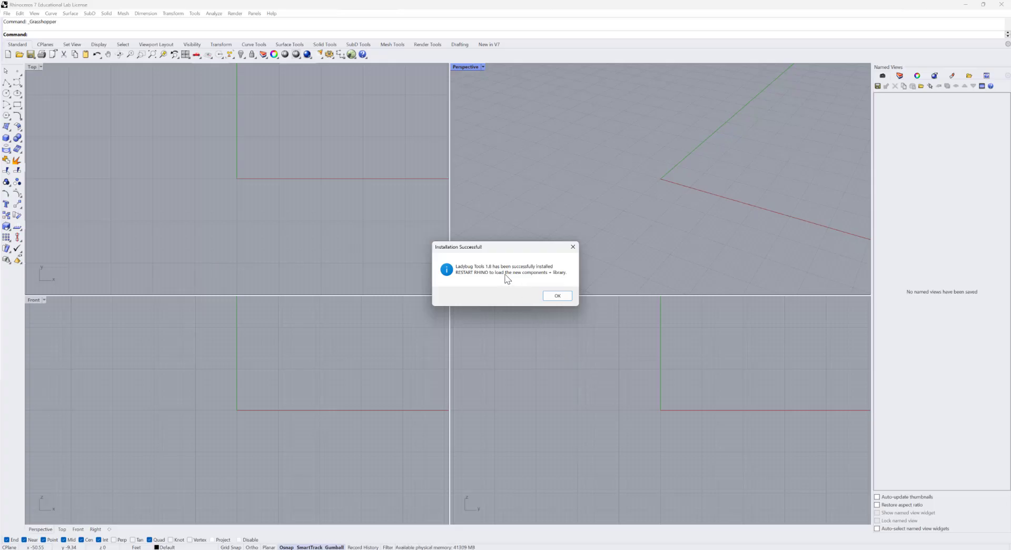
pyautogui.click(558, 296)
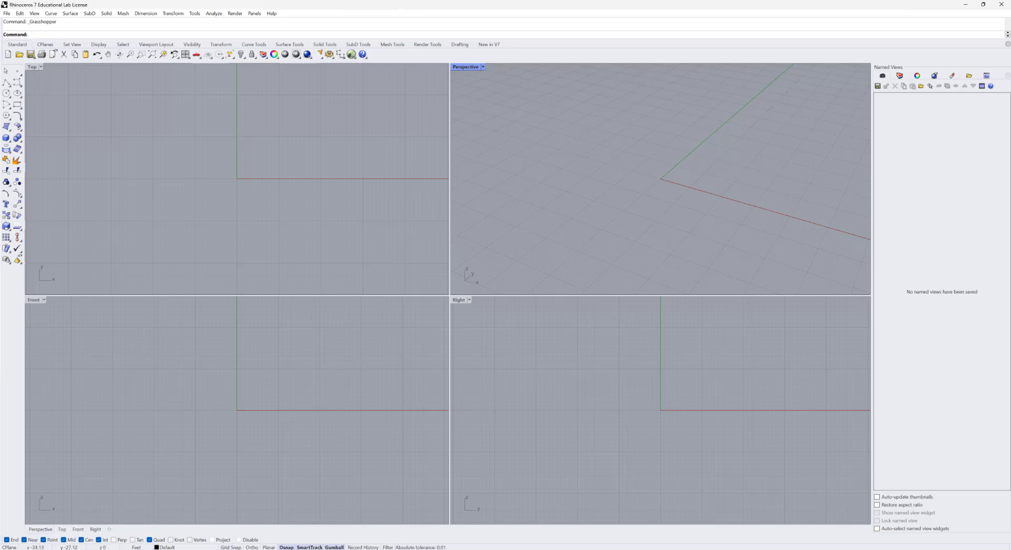
# - Switch to Chrome and look over the Radiance and OpenStudio release pages on GitHub
pyautogui.hotkey('alt', 'Tab')
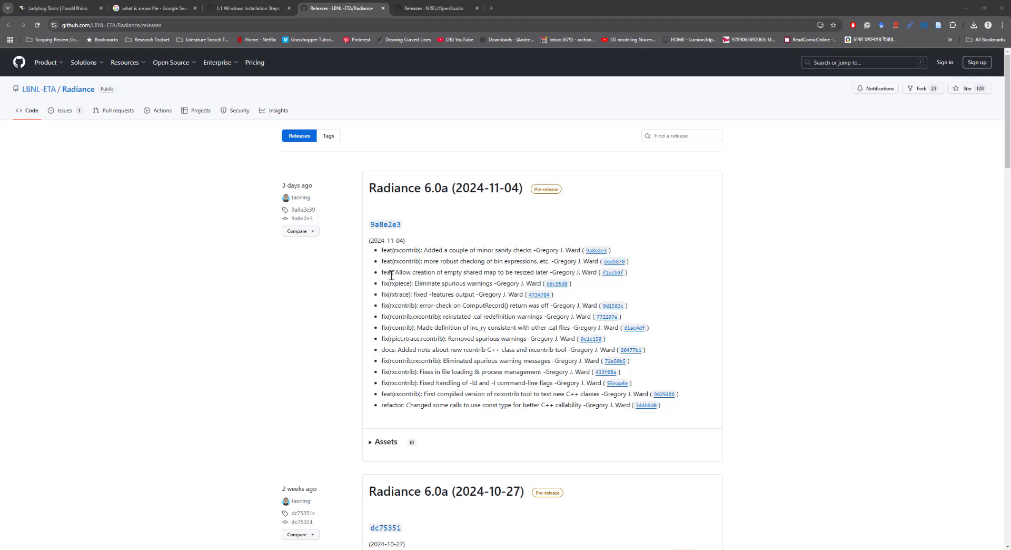
pyautogui.scroll(-1, 392, 277)
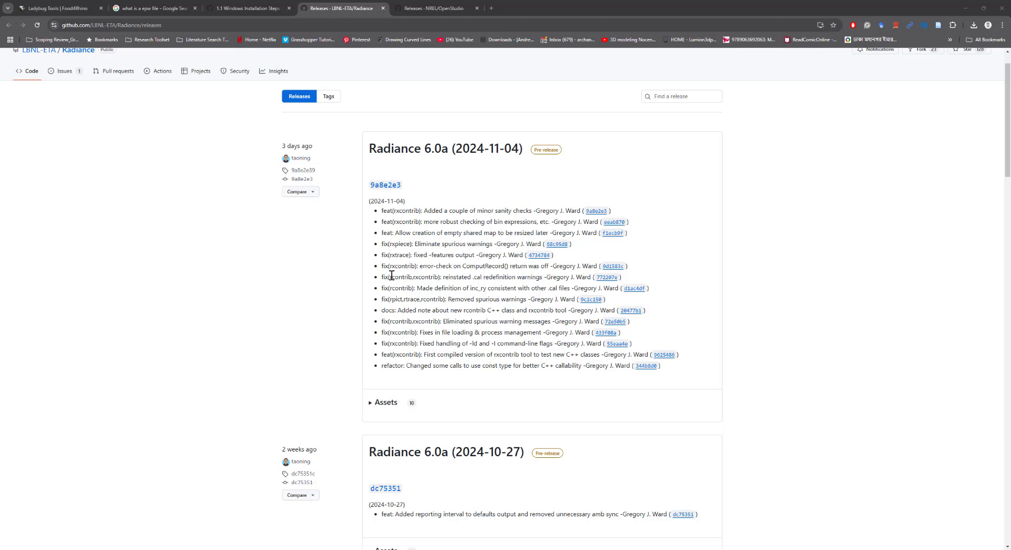
pyautogui.scroll(1, 393, 276)
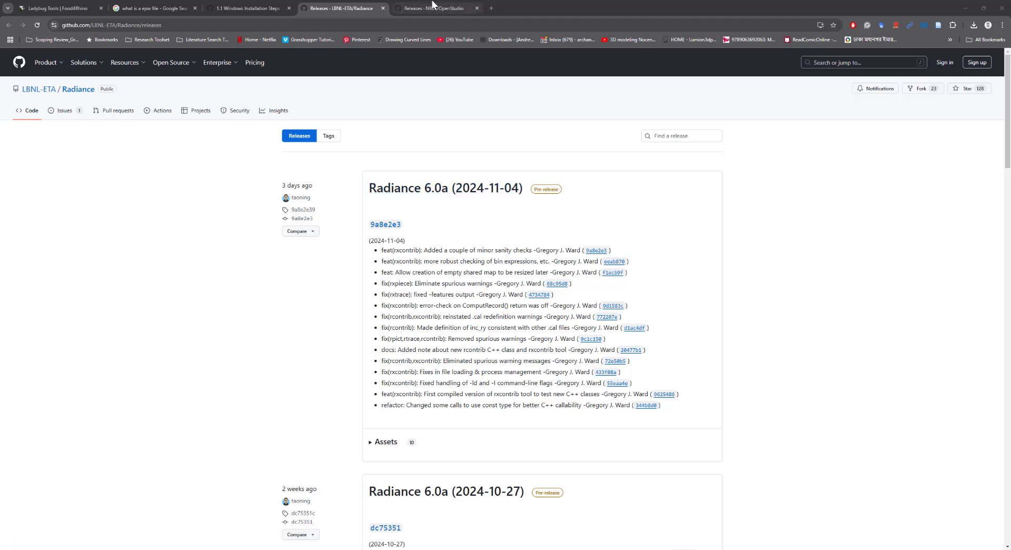
pyautogui.click(434, 7)
pyautogui.scroll(-3, 433, 493)
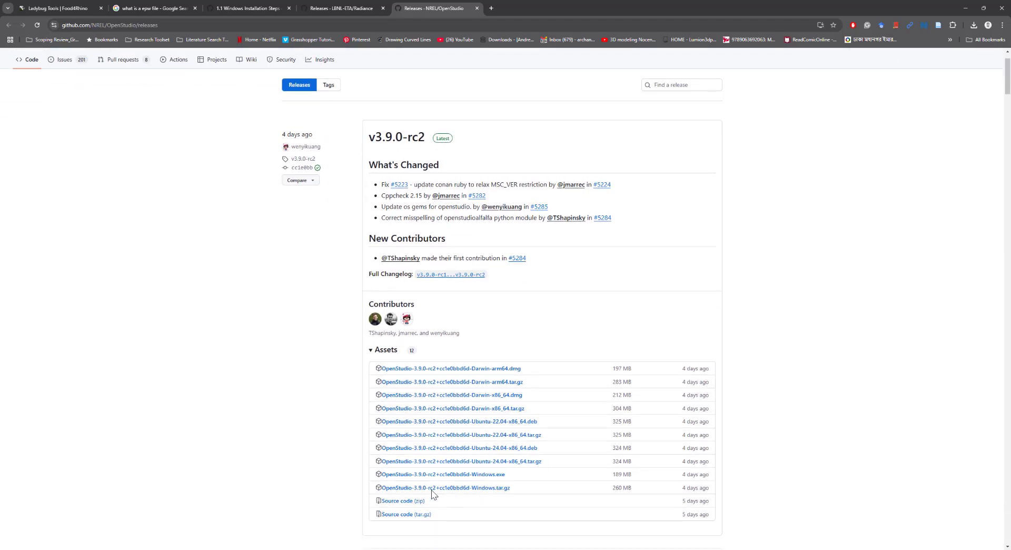
pyautogui.scroll(-3, 433, 493)
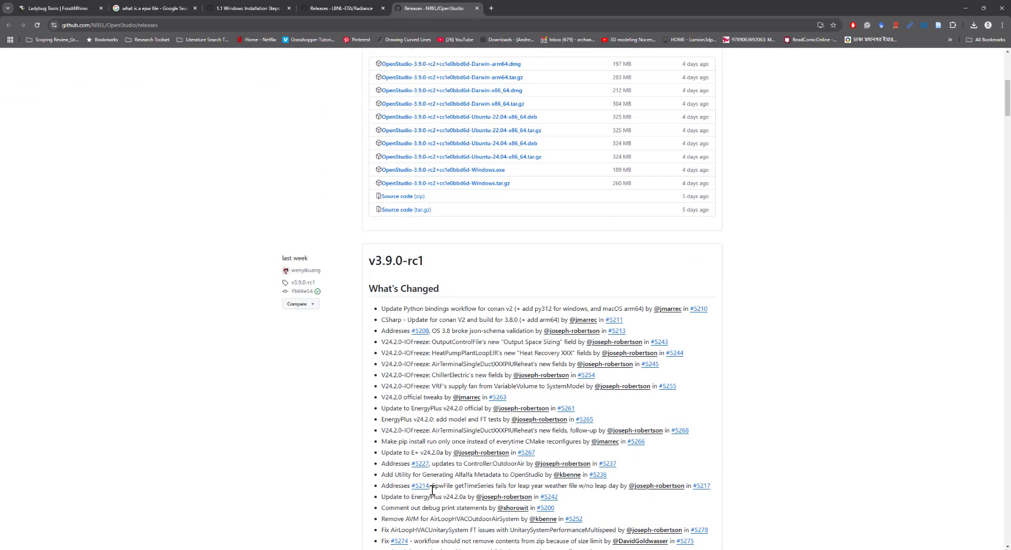
pyautogui.scroll(5, 432, 489)
# - Download Radiance_9a8e2e39_Windows.exe from the Radiance 6.0a (2024-11-04) release assets into the C:\Plugins\GH folder
pyautogui.click(350, 6)
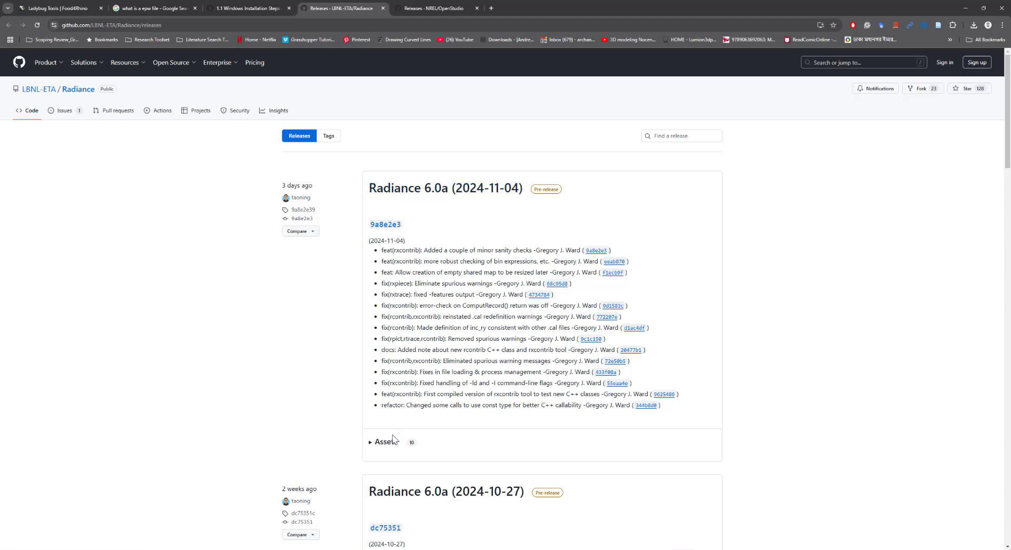
pyautogui.scroll(-1, 486, 316)
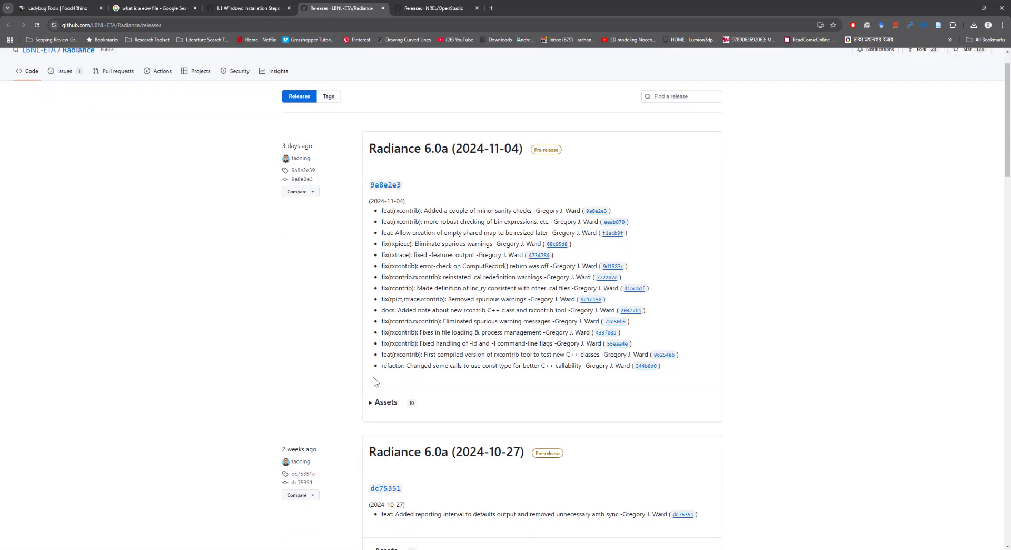
pyautogui.click(375, 407)
pyautogui.scroll(-3, 377, 408)
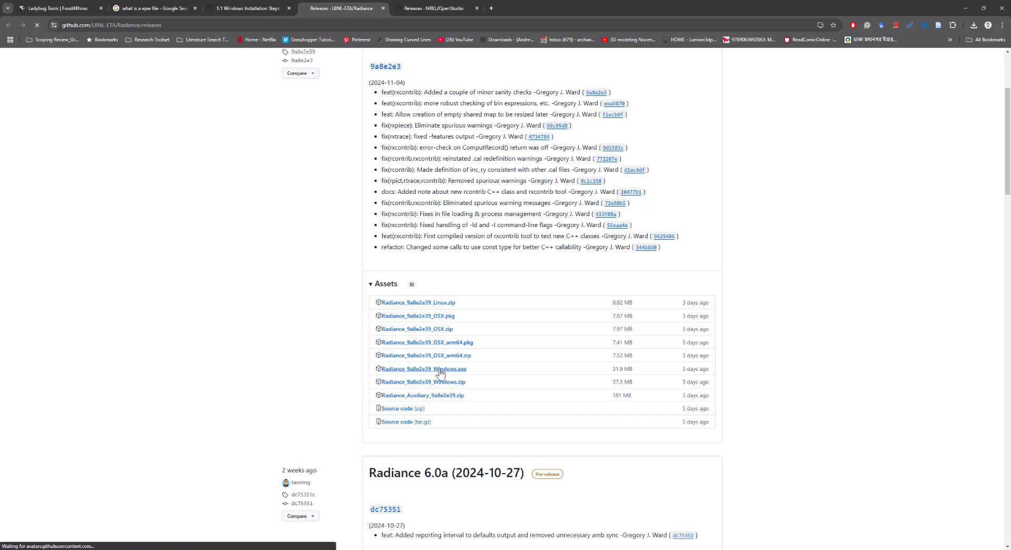
pyautogui.click(444, 370)
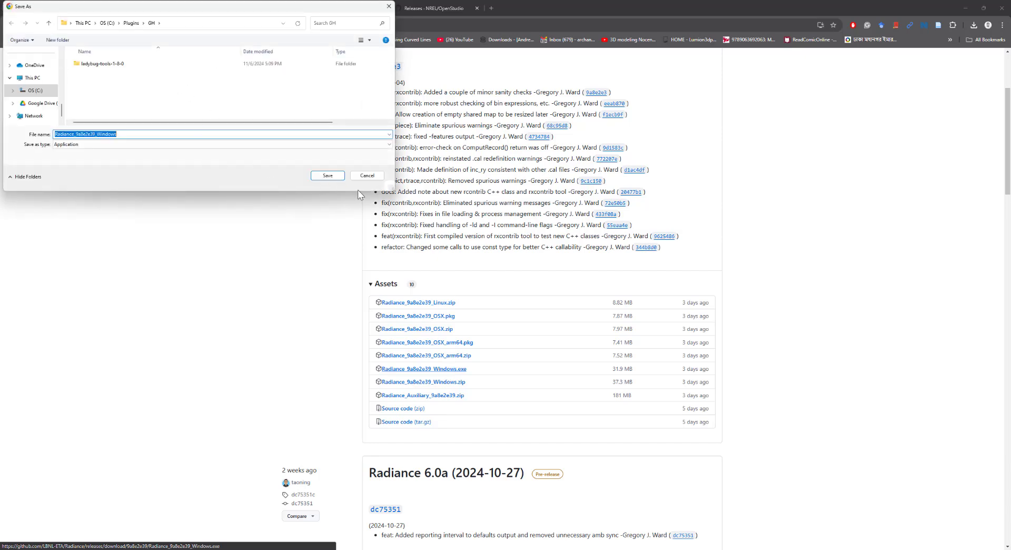
pyautogui.click(328, 175)
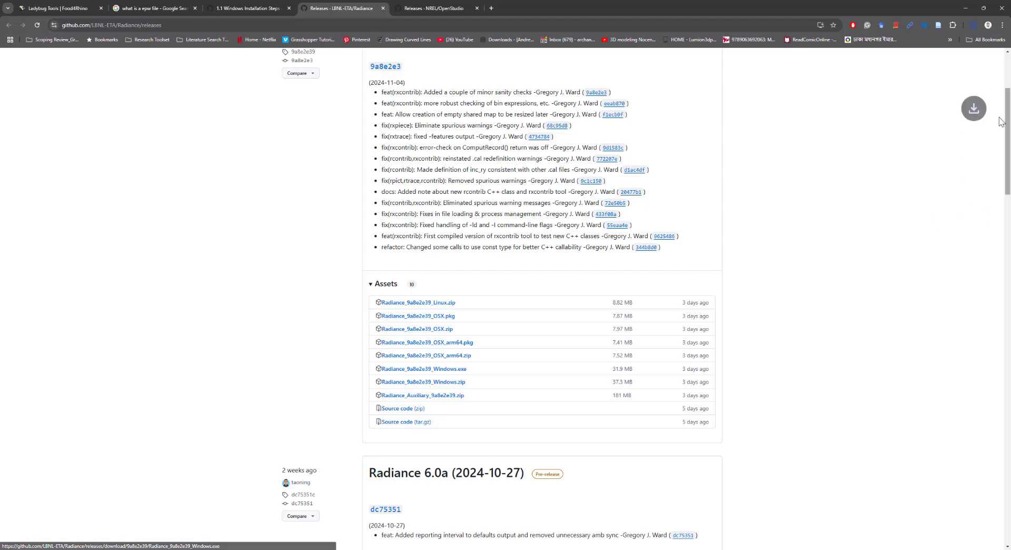
# - Download the Windows .exe installer from the OpenStudio v3.9.0-rc2 release assets into the C:\Plugins\GH folder
pyautogui.click(420, 5)
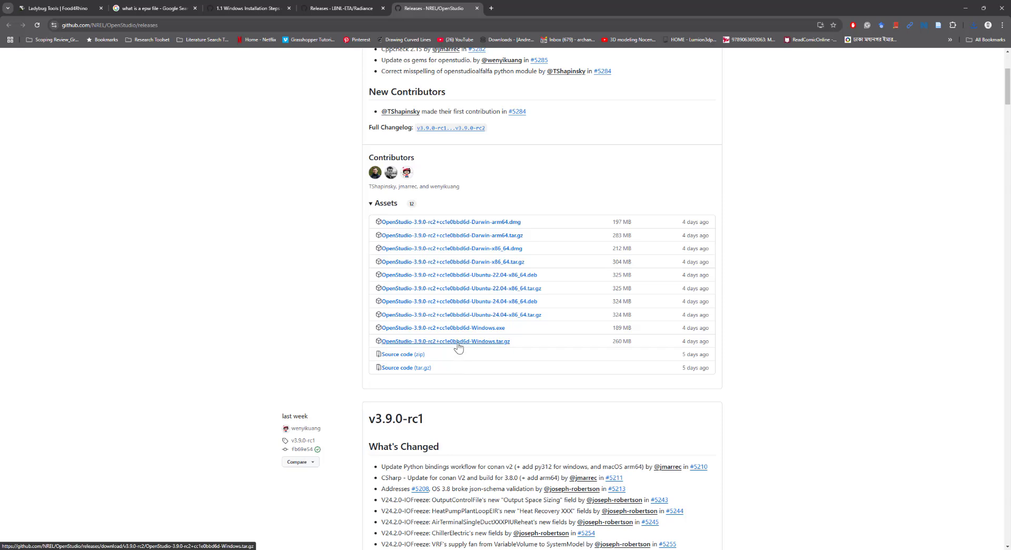
pyautogui.click(386, 205)
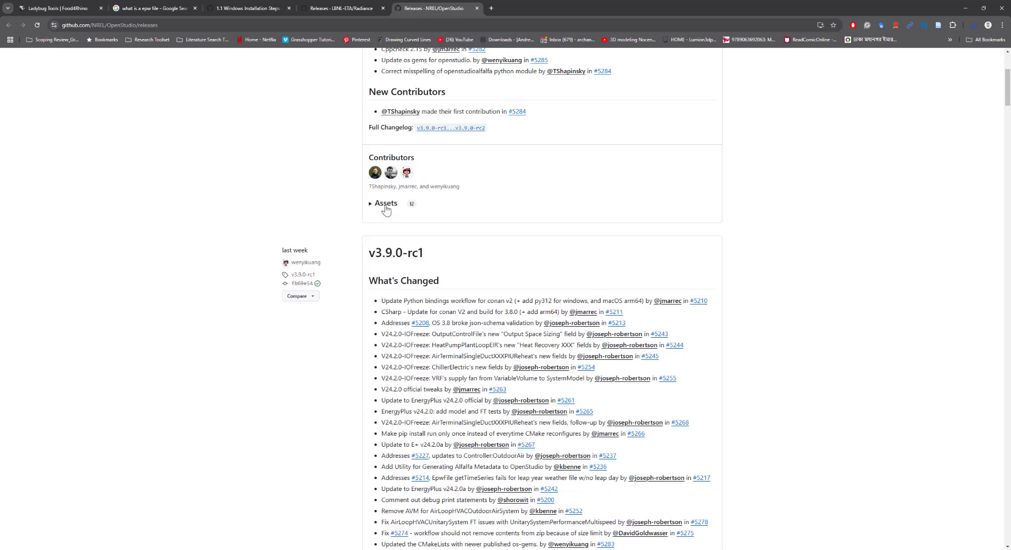
pyautogui.scroll(3, 514, 413)
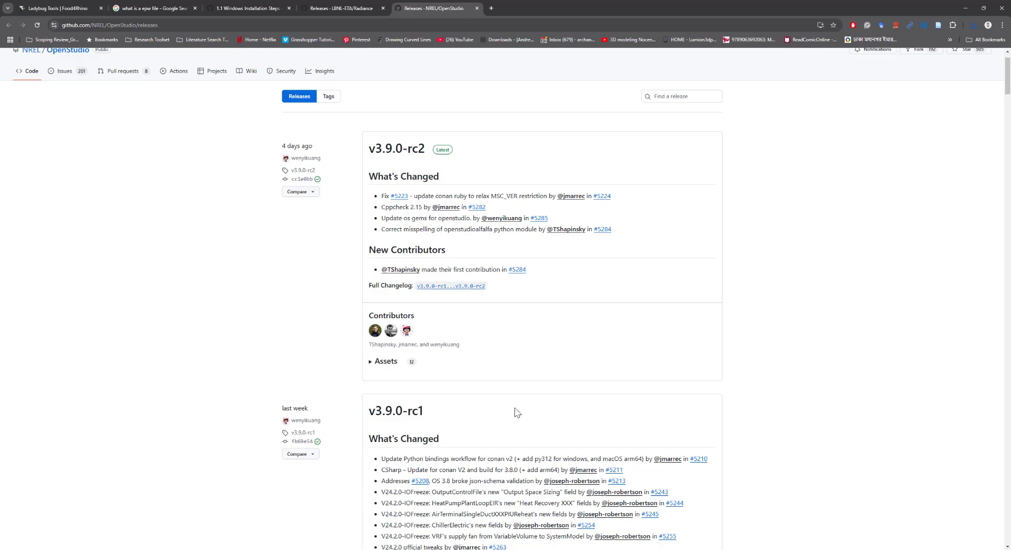
pyautogui.click(397, 364)
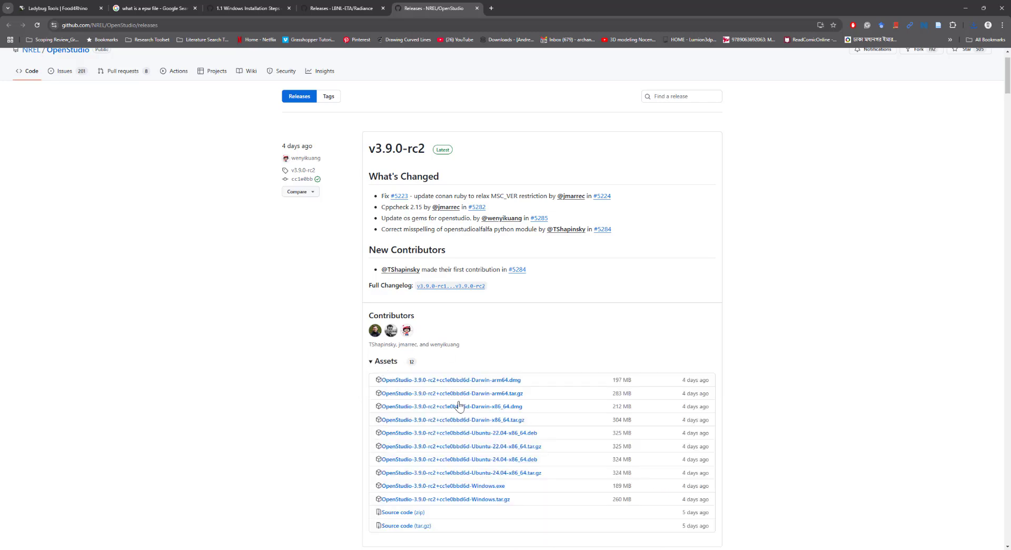
pyautogui.scroll(-3, 458, 407)
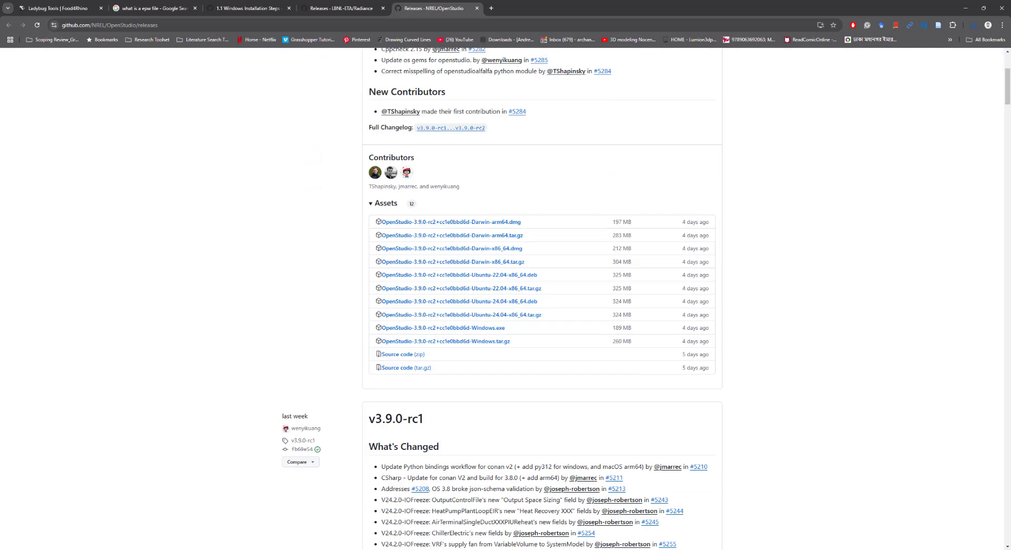
pyautogui.click(500, 328)
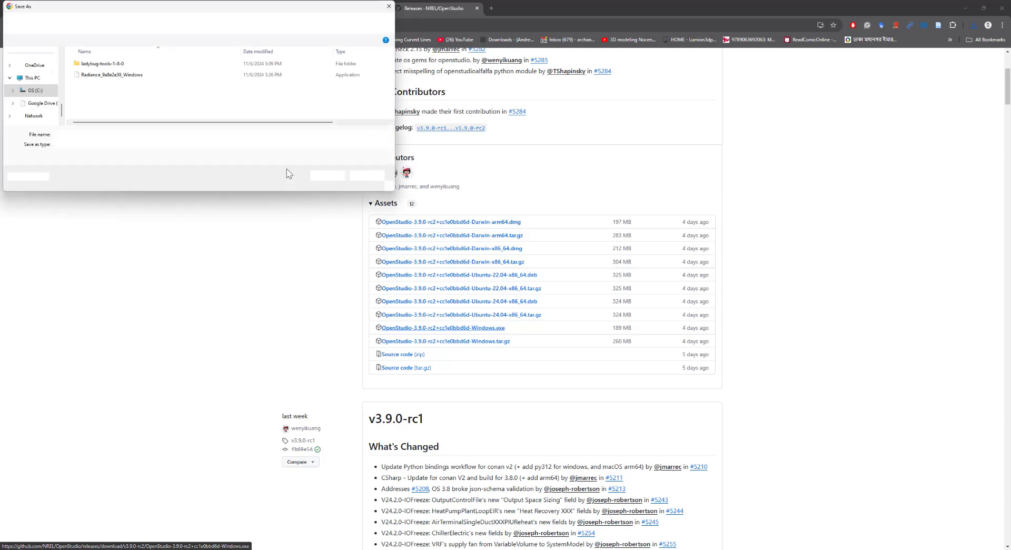
pyautogui.click(320, 178)
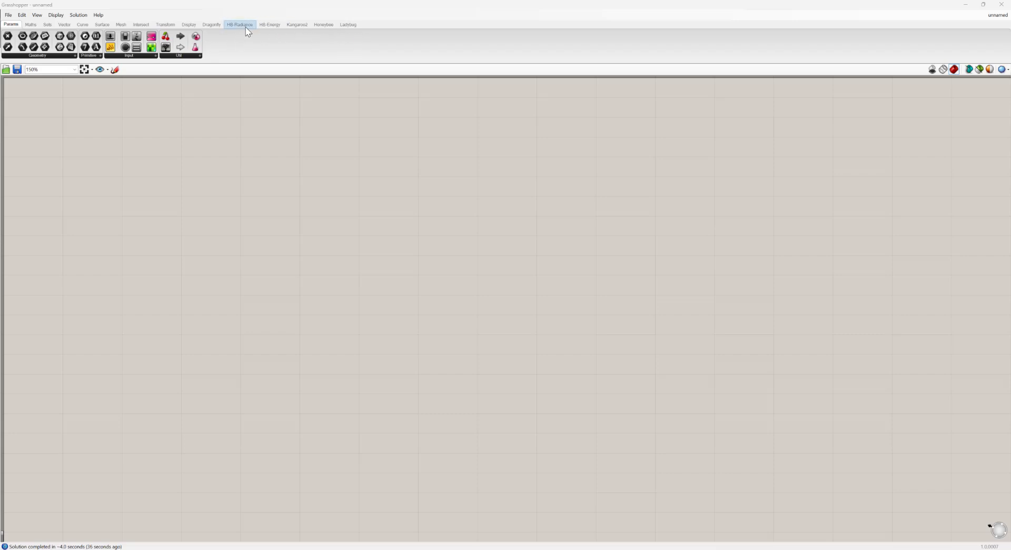
# - Look through the newly installed Ladybug, Honeybee, HB-Energy and HB-Radiance component sets in Grasshopper
pyautogui.click(353, 26)
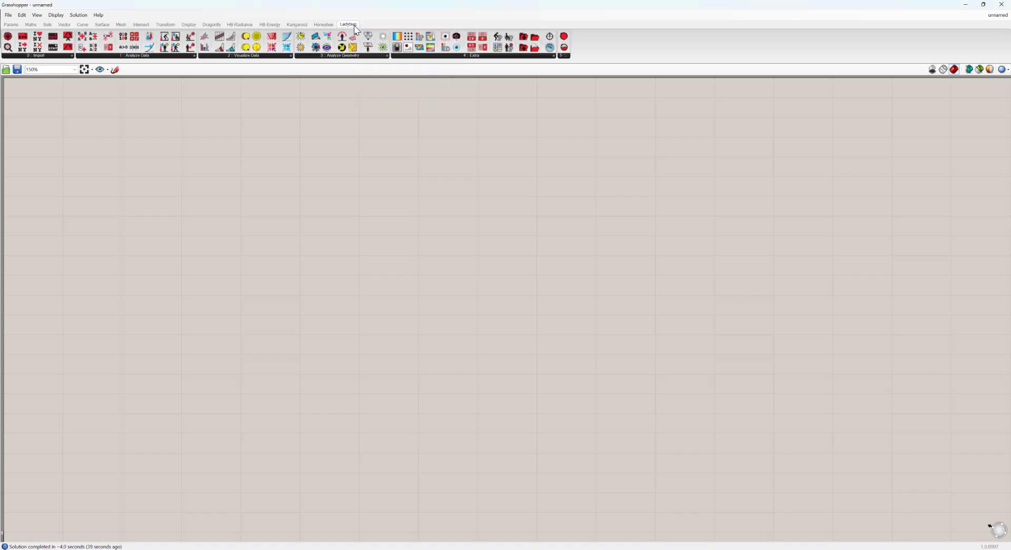
pyautogui.click(327, 26)
pyautogui.click(276, 27)
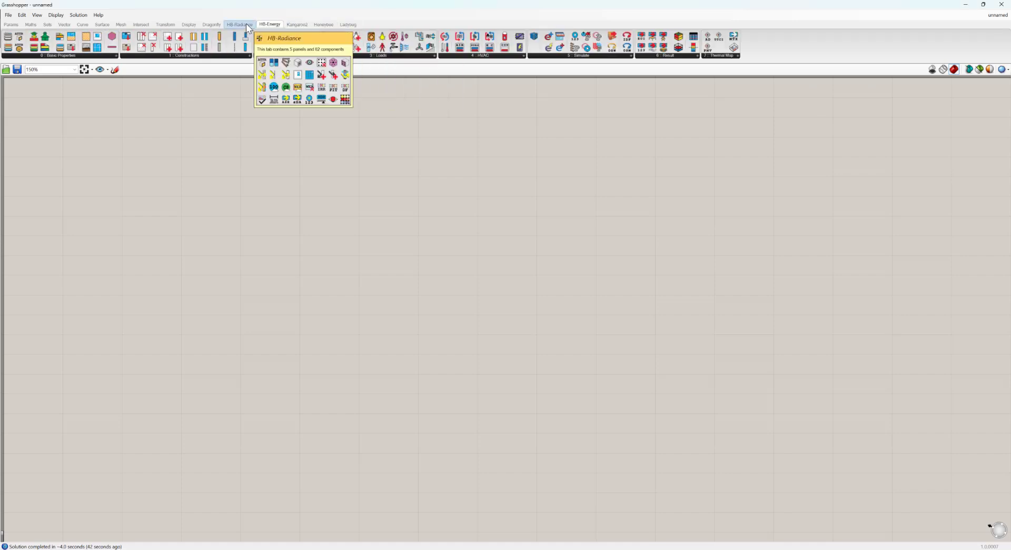
pyautogui.click(245, 24)
pyautogui.click(266, 24)
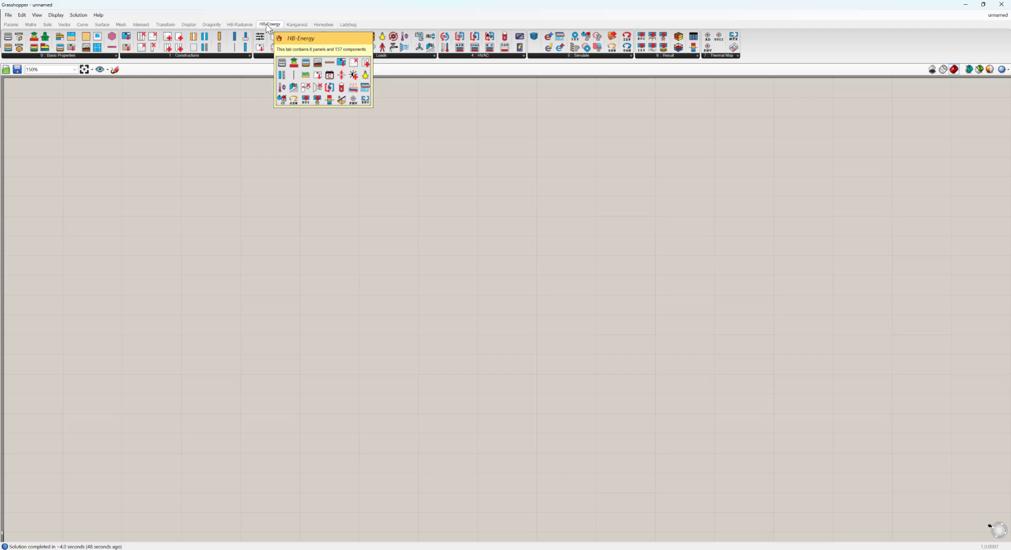
pyautogui.moveTo(255, 27)
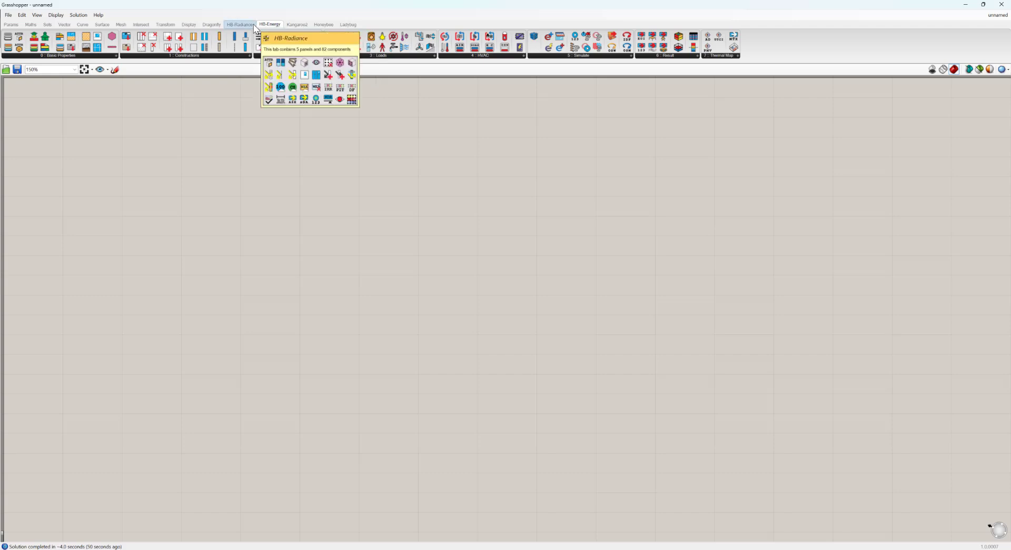
# - Place a Ladybug LB Import EPW component on the empty Grasshopper canvas
pyautogui.click(348, 25)
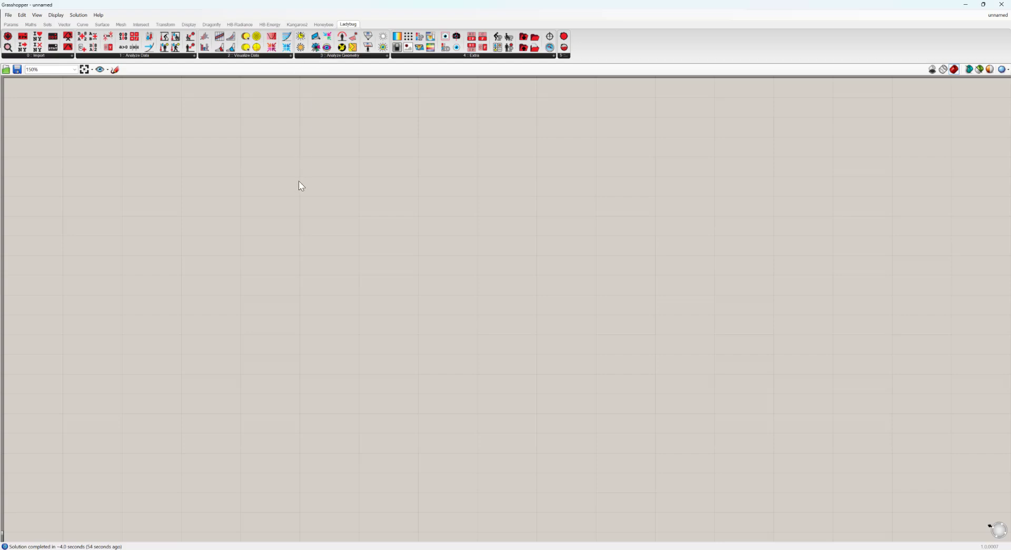
pyautogui.click(62, 55)
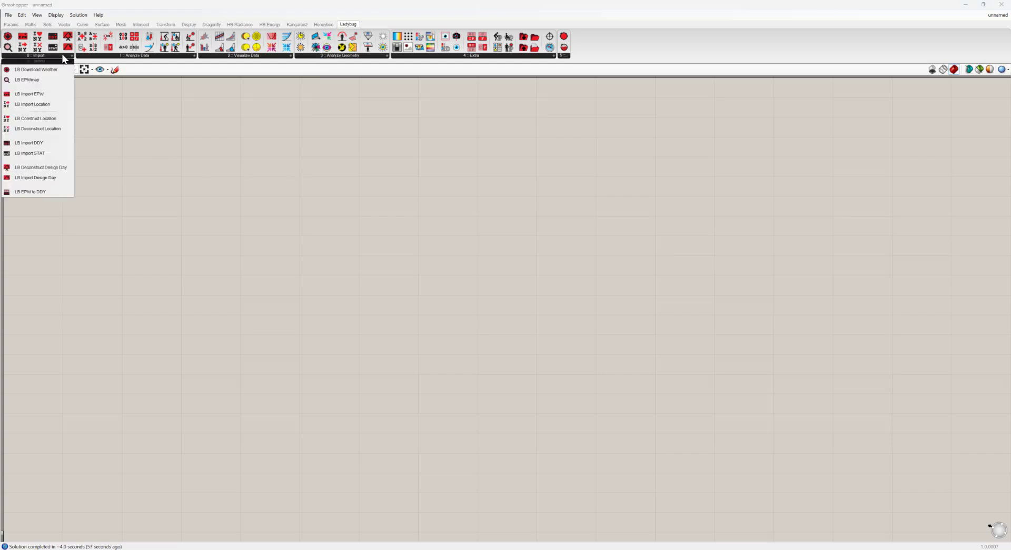
pyautogui.click(58, 98)
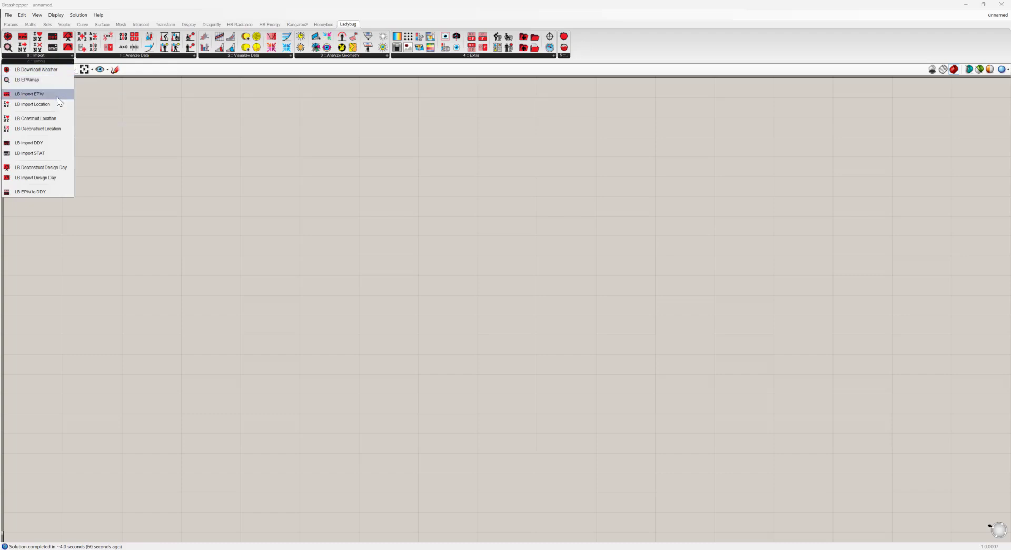
pyautogui.click(283, 227)
pyautogui.scroll(5, 286, 237)
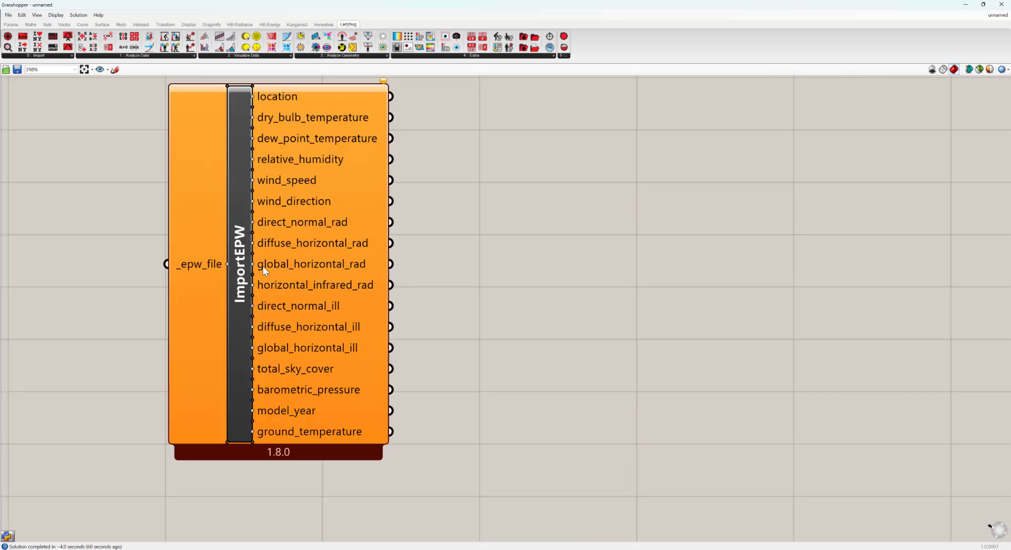
# - Examine the ImportEPW component's _epw_file input and its weather data outputs, including the description of direct_normal_ill
pyautogui.moveTo(263, 249); pyautogui.dragTo(441, 330)
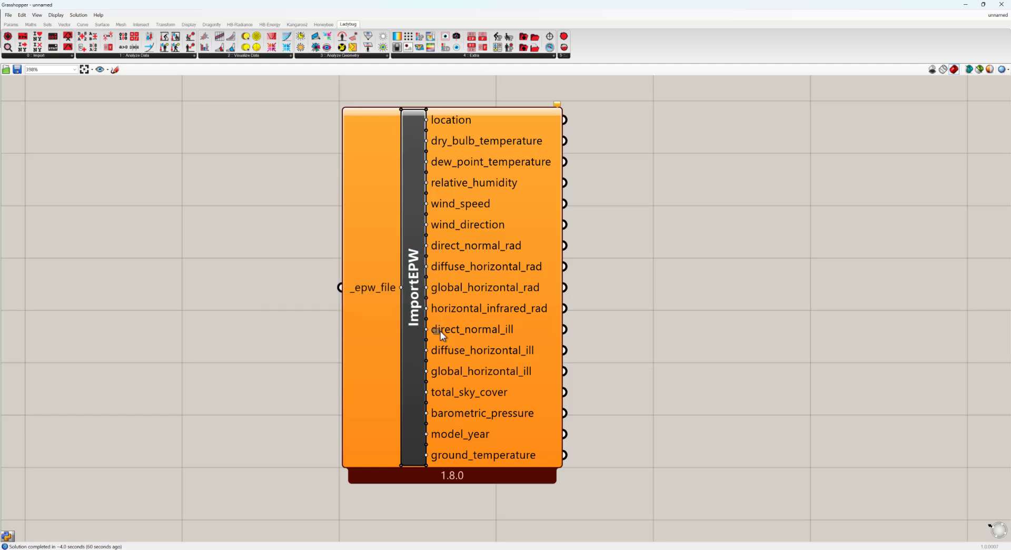
pyautogui.moveTo(263, 241); pyautogui.dragTo(413, 328)
pyautogui.moveTo(625, 85); pyautogui.dragTo(430, 513)
pyautogui.click(196, 277)
pyautogui.moveTo(656, 261); pyautogui.dragTo(585, 250, button='right')
pyautogui.moveTo(411, 311)
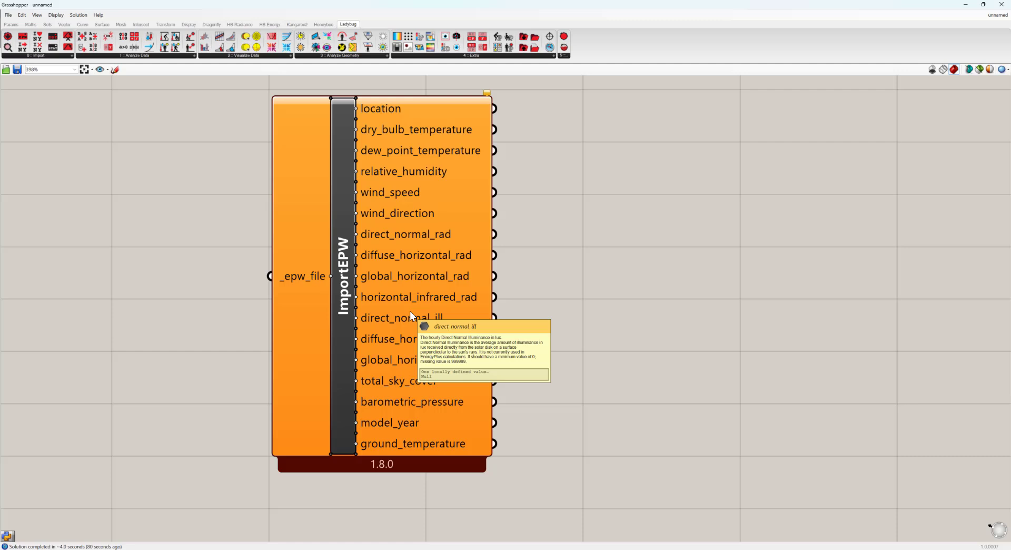
pyautogui.moveTo(611, 239); pyautogui.dragTo(586, 278, button='right')
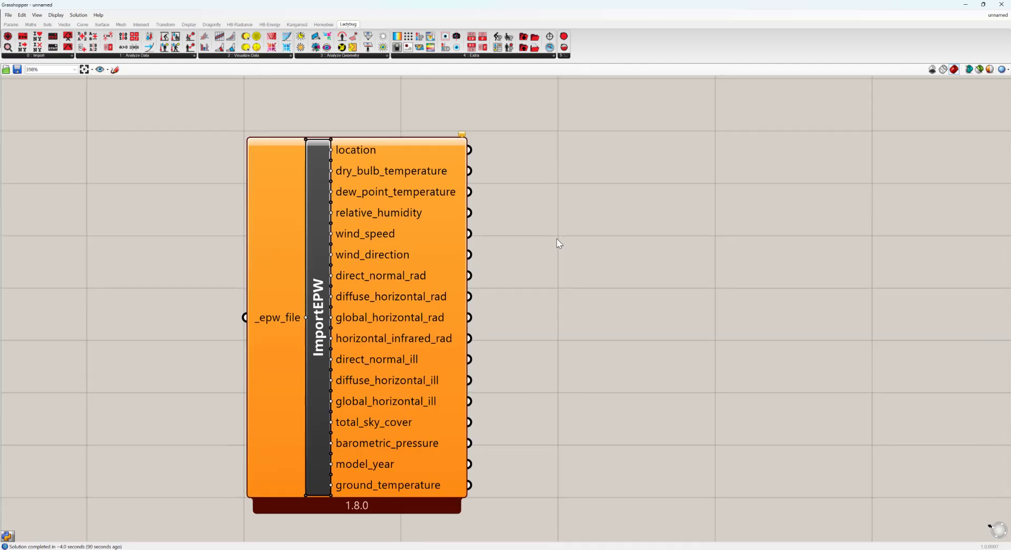
pyautogui.moveTo(90, 283); pyautogui.dragTo(238, 244, button='right')
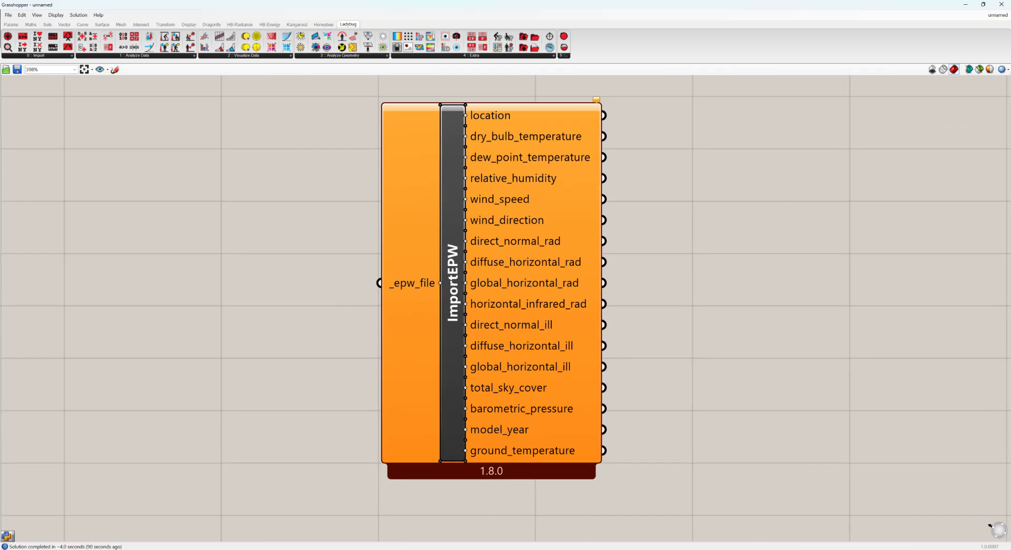
# - Switch to Chrome, search for "epw ladybug" in a new tab and open the Ladybug Tools EPW Map
pyautogui.click(663, 533)
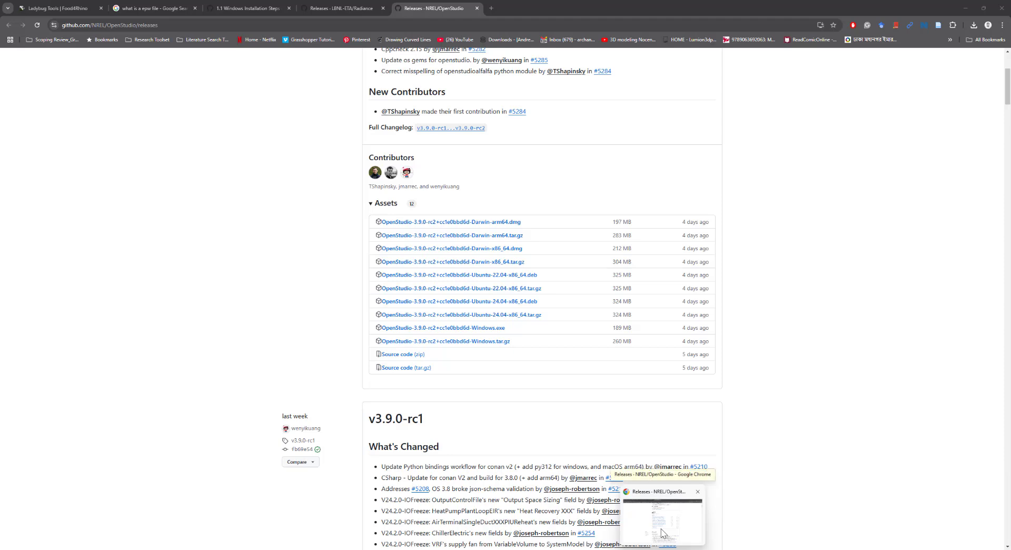
pyautogui.hotkey('ctrl', 't')
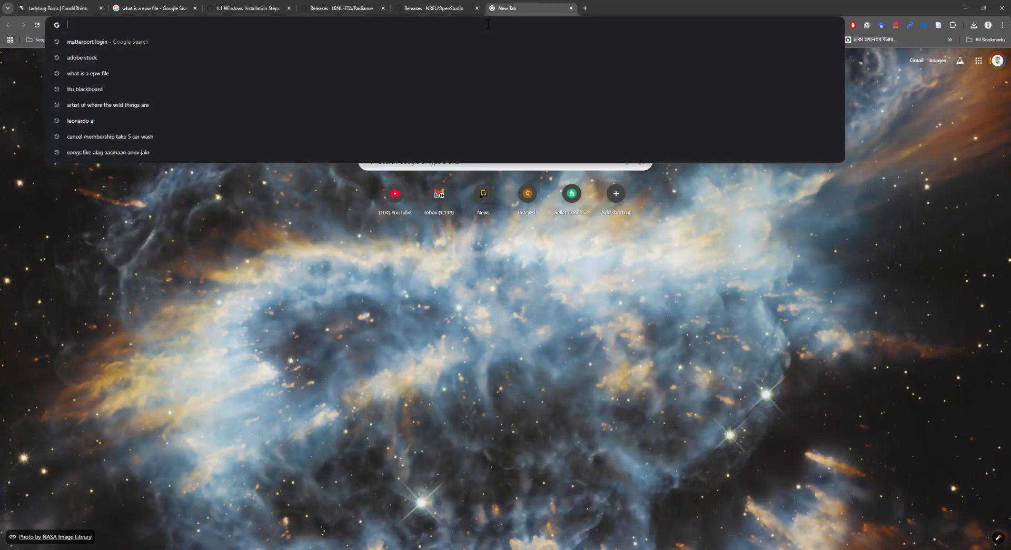
pyautogui.write('epw')
pyautogui.write(' ladyb')
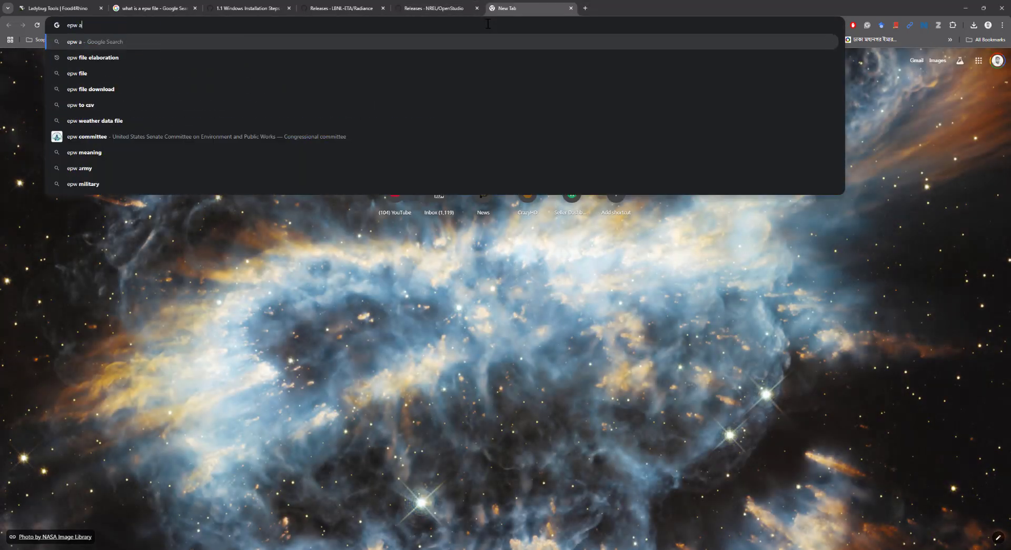
pyautogui.write('ug')
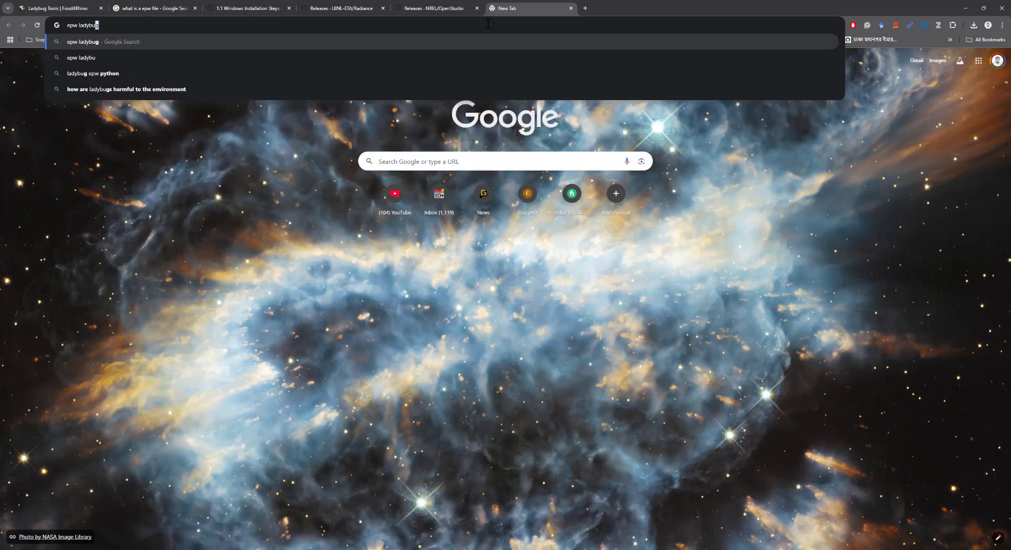
pyautogui.press('Return')
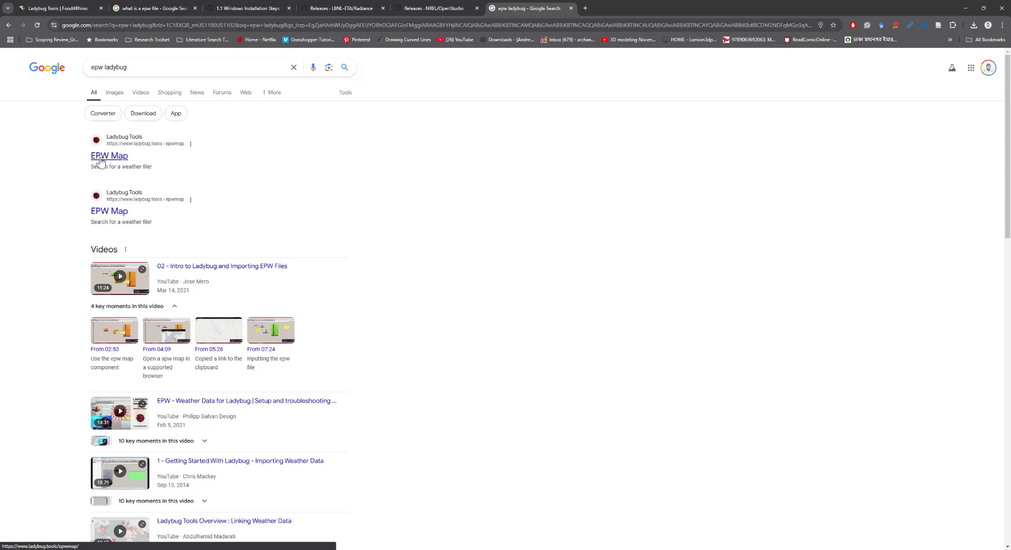
pyautogui.click(100, 158)
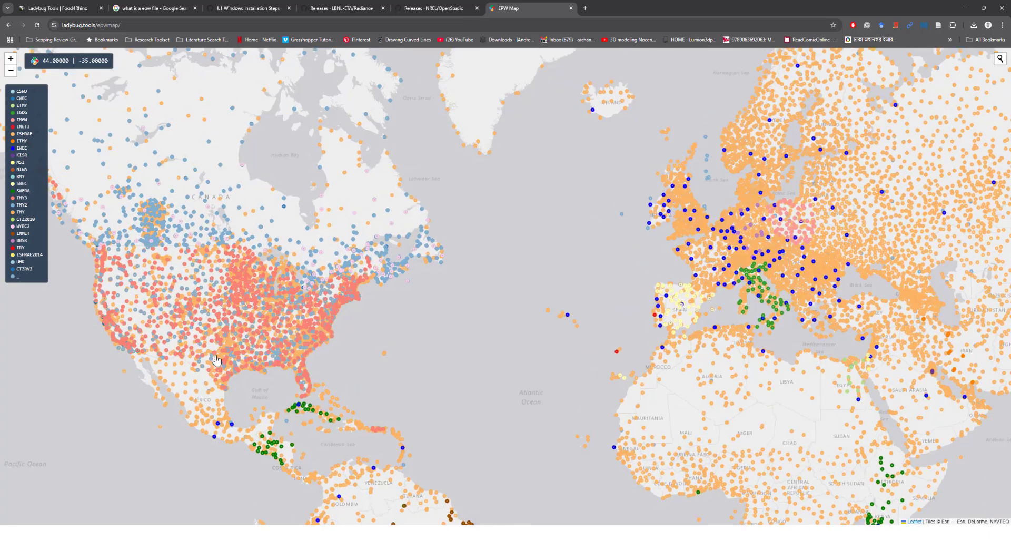
# - Search the EPW map for Lubbock and go to the Lubbock, Texas, United States result
pyautogui.scroll(1, 216, 360)
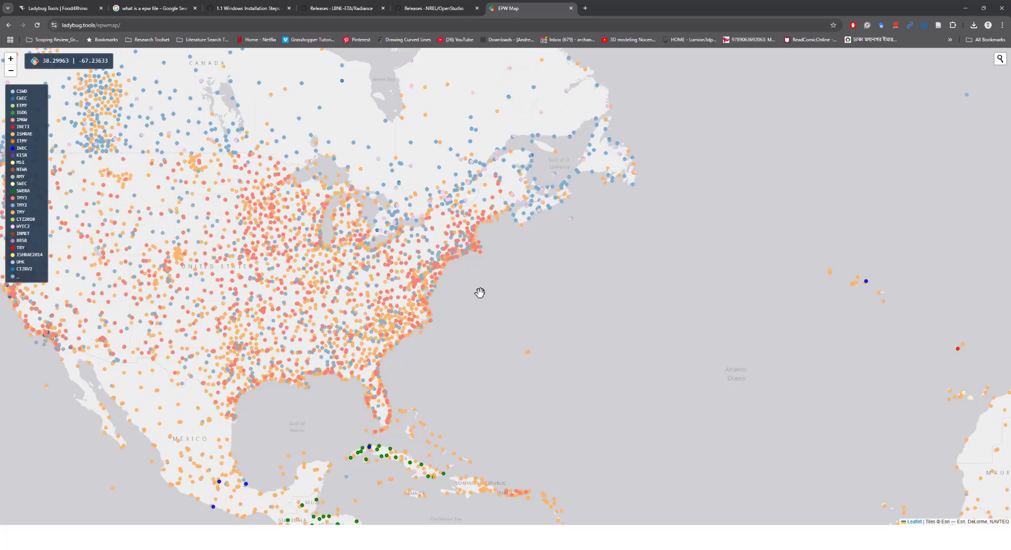
pyautogui.scroll(-1, 480, 292)
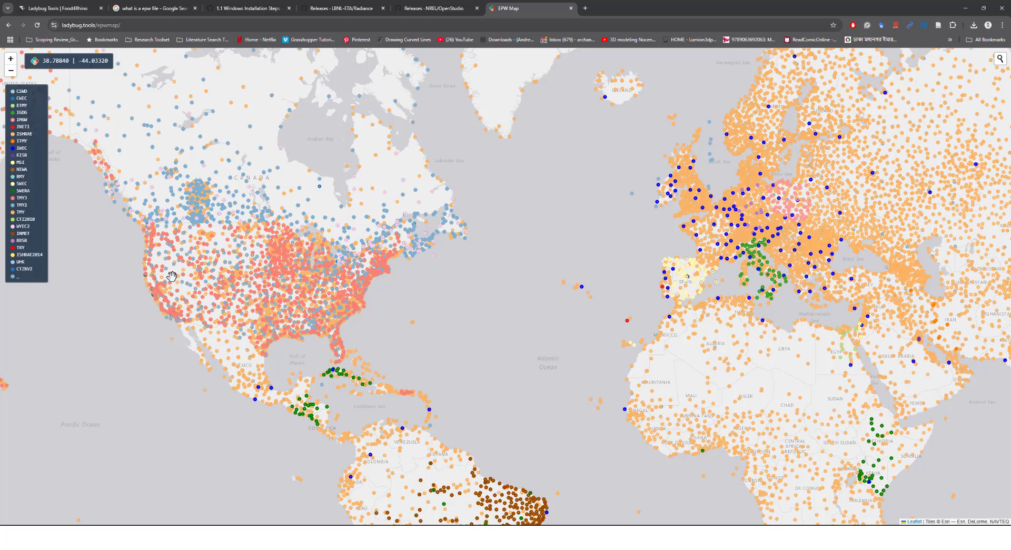
pyautogui.moveTo(562, 239); pyautogui.dragTo(601, 235)
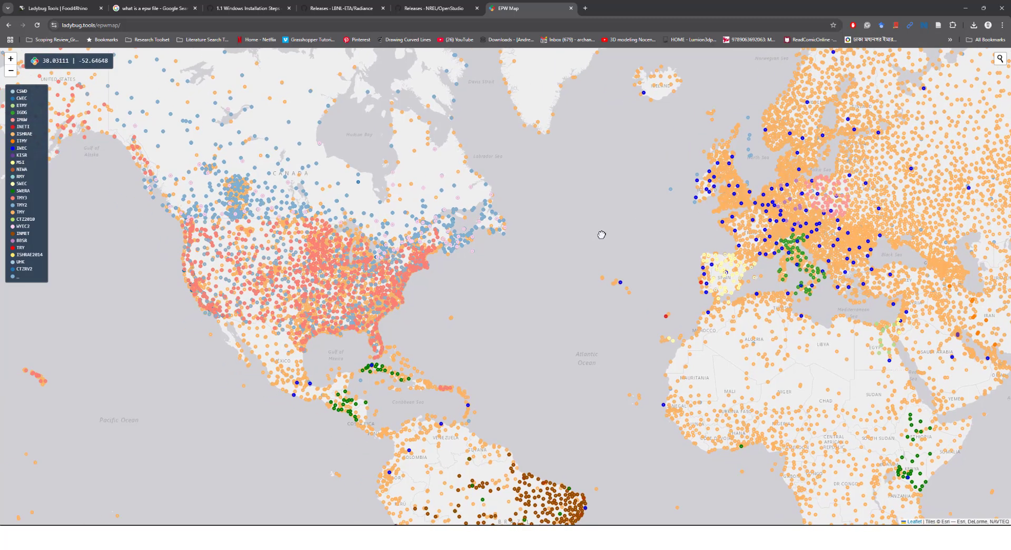
pyautogui.moveTo(586, 287); pyautogui.dragTo(485, 216)
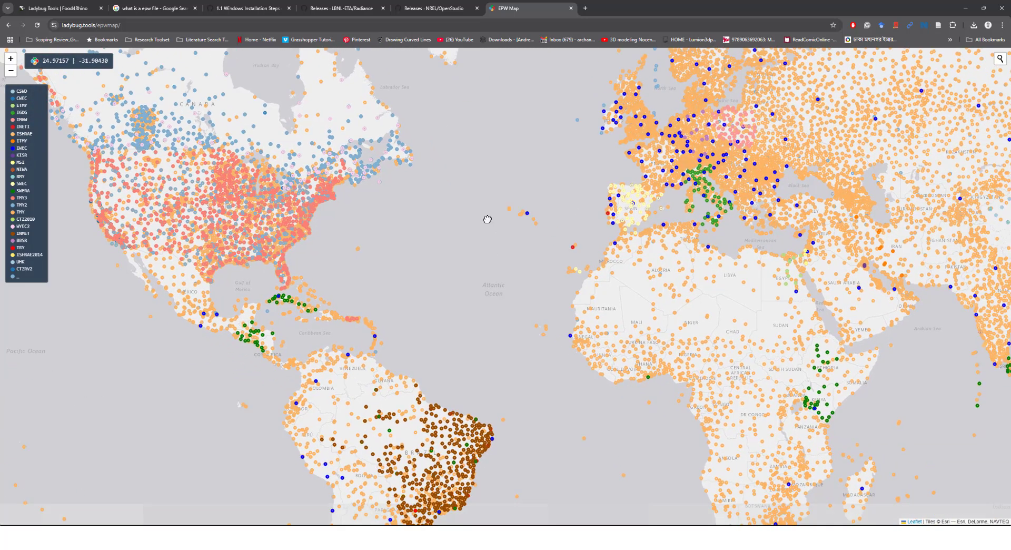
pyautogui.moveTo(422, 247); pyautogui.dragTo(388, 316)
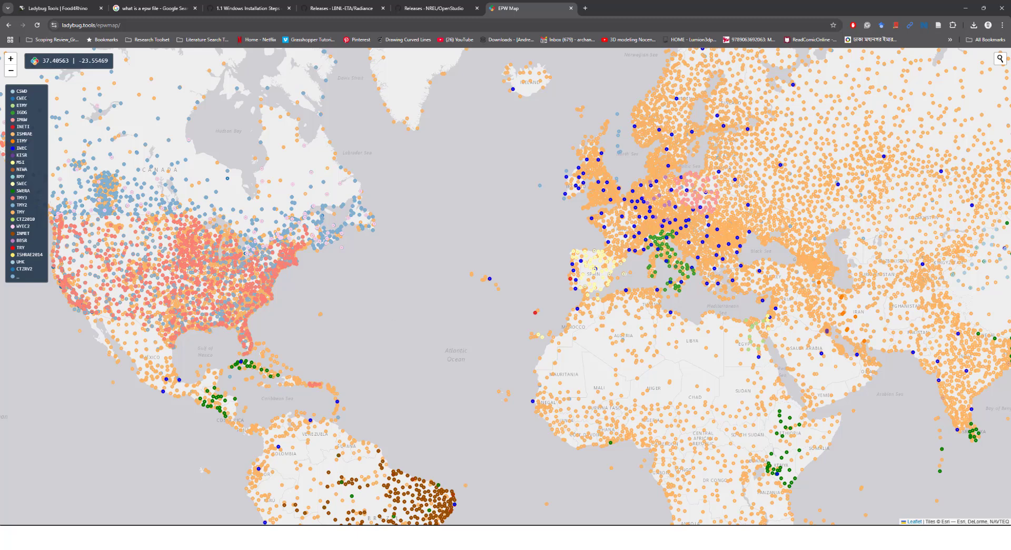
pyautogui.click(1000, 59)
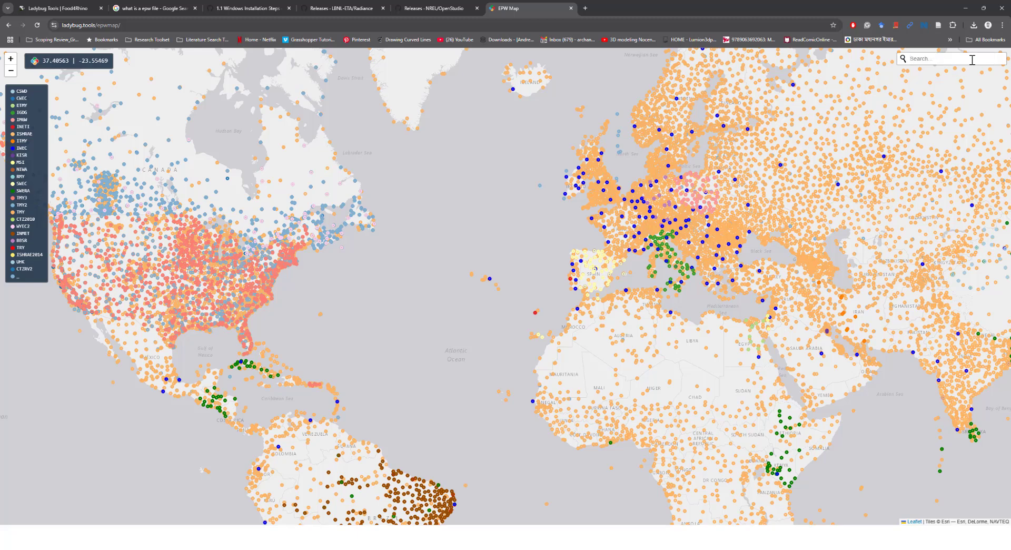
pyautogui.write('Lubbock')
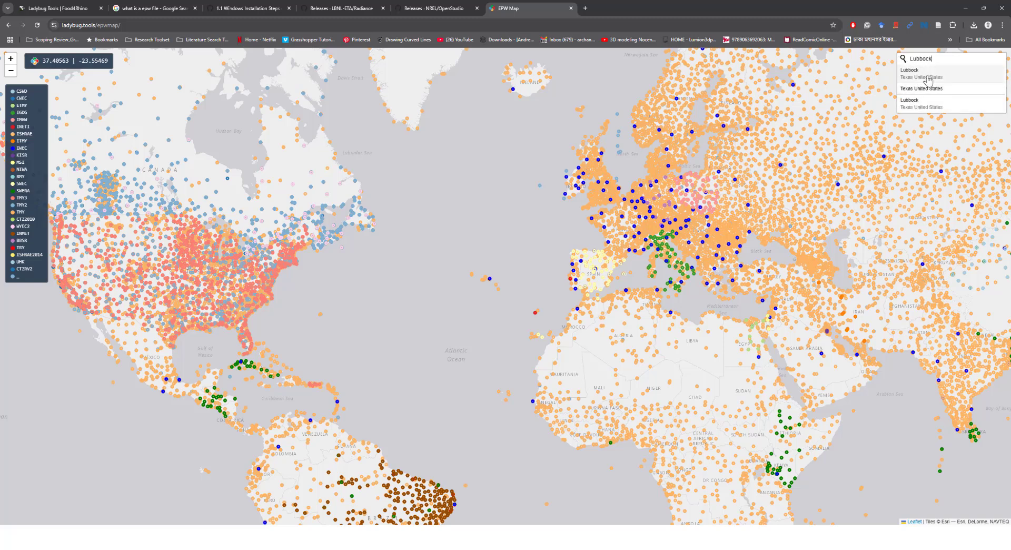
pyautogui.click(928, 78)
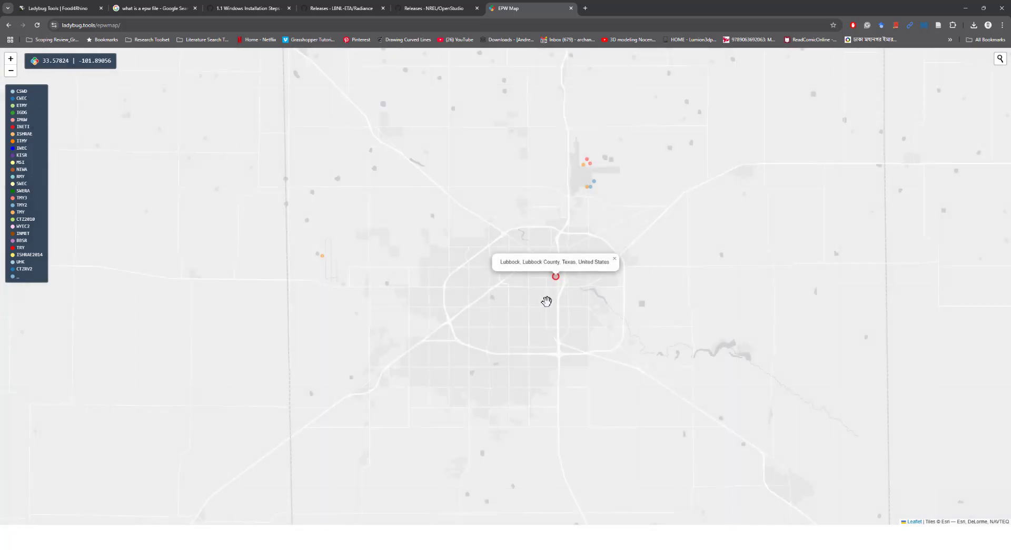
# - Download the Lubbock_Int'l_Arpt 722670 TMY weather archive from its station north of the city, saving it in C:\Plugins\GH
pyautogui.scroll(1, 595, 189)
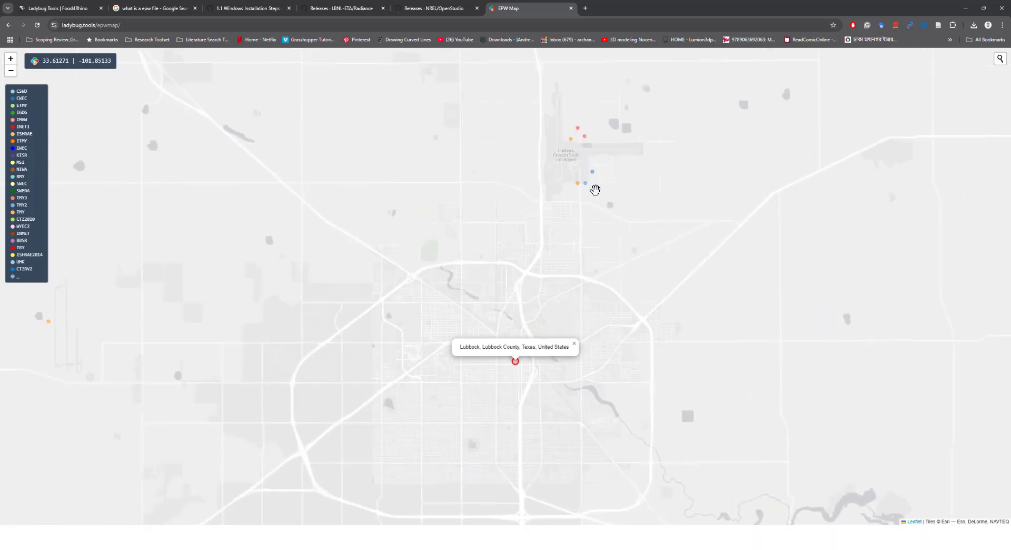
pyautogui.scroll(2, 591, 190)
pyautogui.moveTo(588, 194); pyautogui.dragTo(571, 280)
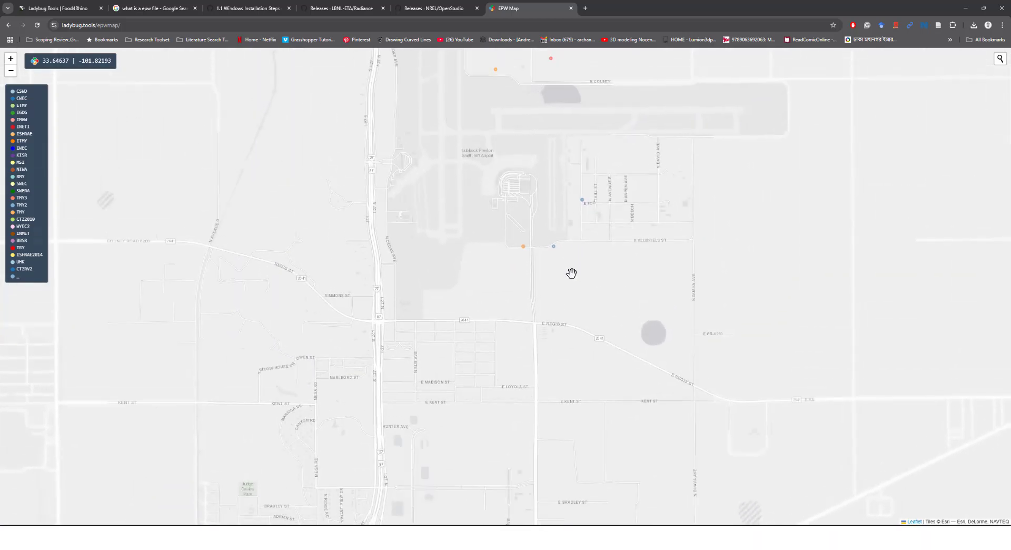
pyautogui.scroll(-1, 571, 273)
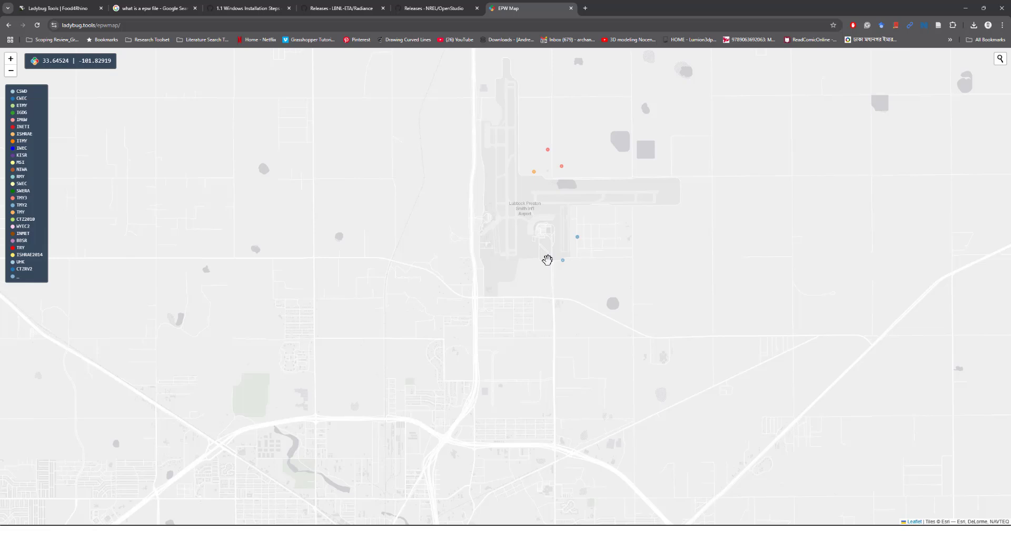
pyautogui.click(548, 260)
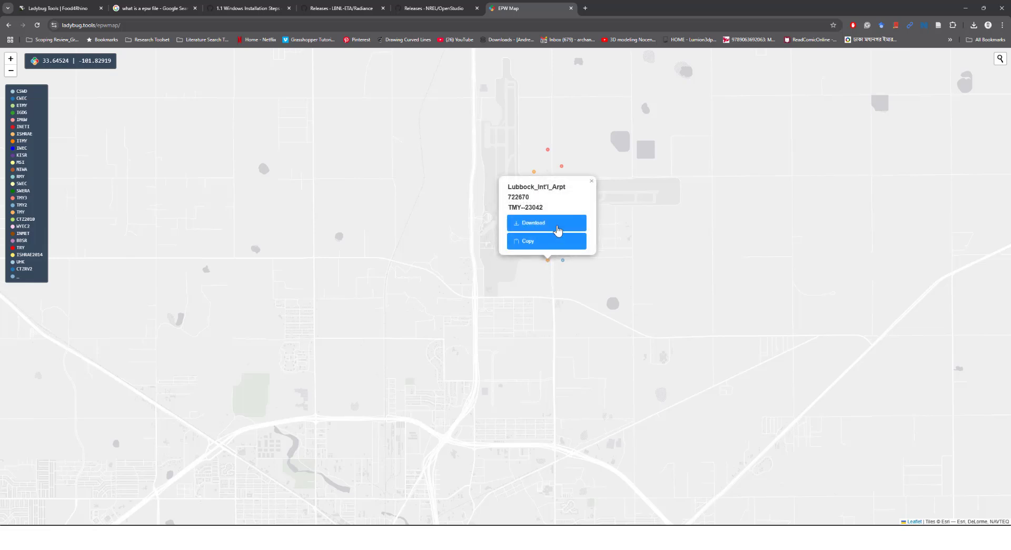
pyautogui.click(557, 228)
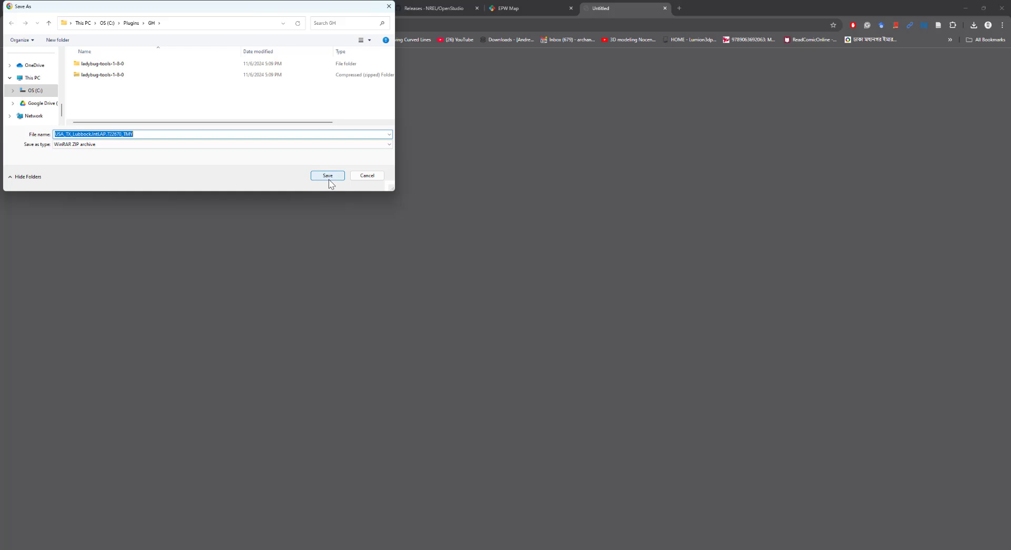
pyautogui.click(328, 179)
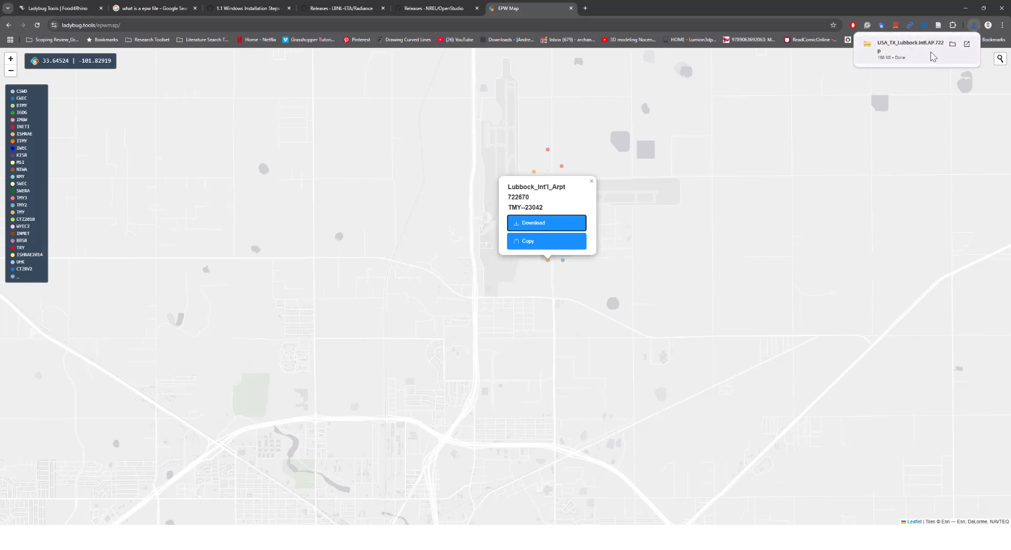
# - Show the downloaded Lubbock archive in File Explorer and extract it to the suggested folder in C:\Plugins\GH
pyautogui.click(984, 64)
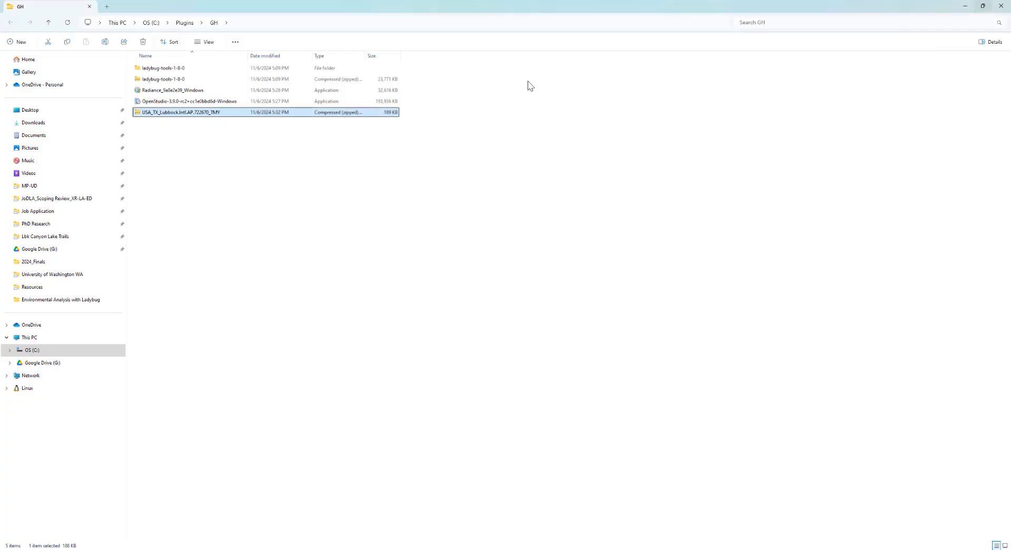
pyautogui.click(188, 117)
pyautogui.rightClick(185, 113)
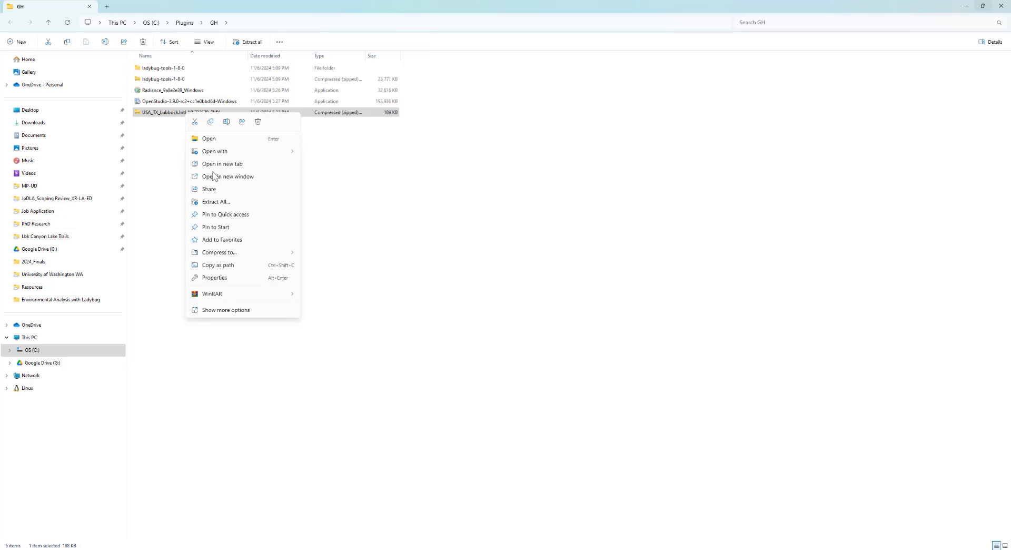
pyautogui.click(214, 202)
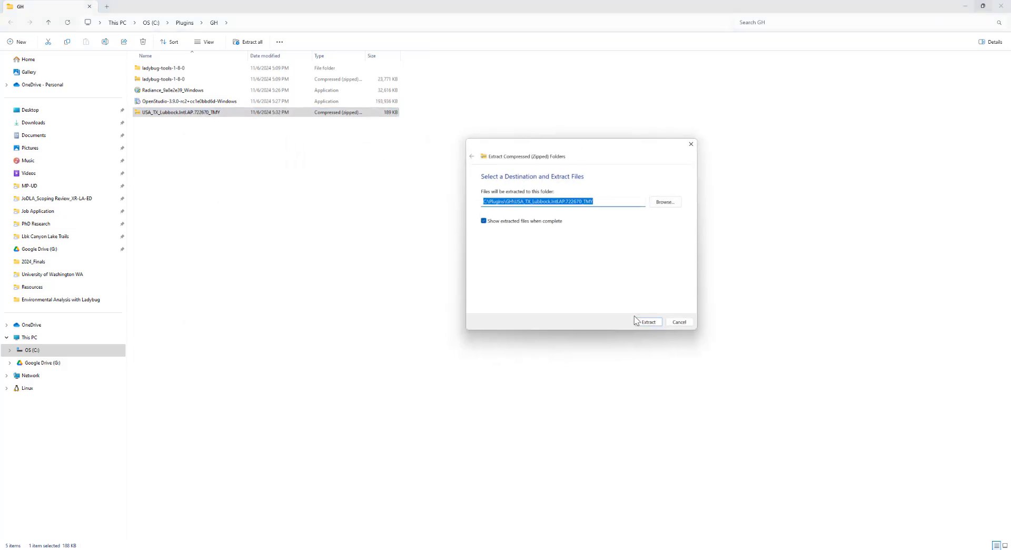
pyautogui.click(647, 322)
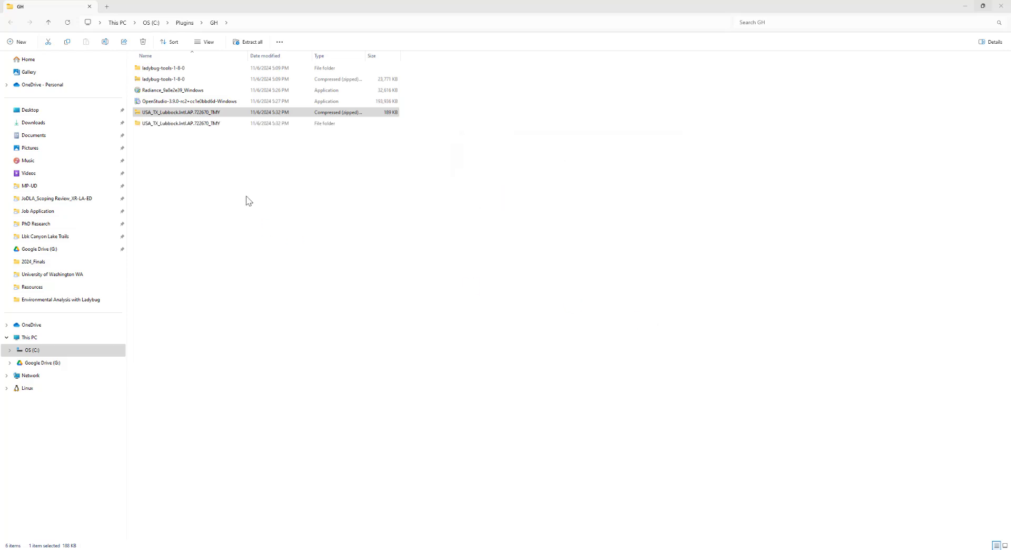
# - Open the extracted USA_TX_Lubbock.Intl.AP.722670_TMY folder containing the .epw file and copy the folder's path
pyautogui.doubleClick(159, 126)
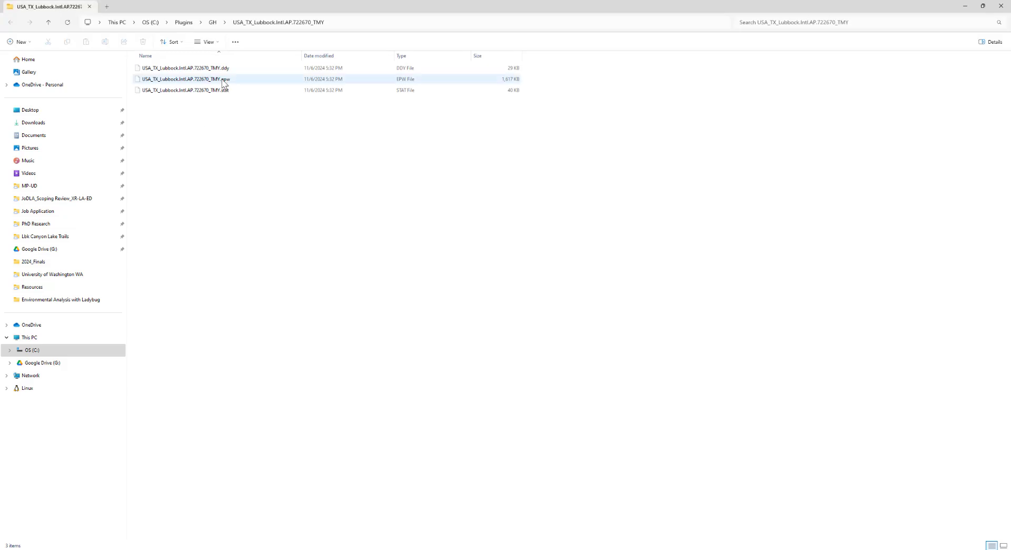
pyautogui.click(185, 80)
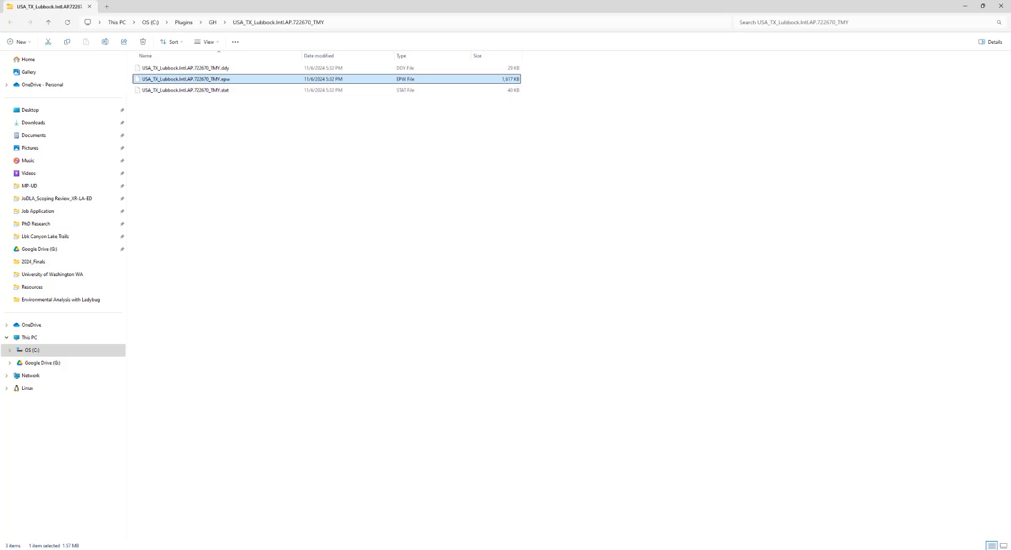
pyautogui.click(372, 23)
pyautogui.hotkey('ctrl', 'c')
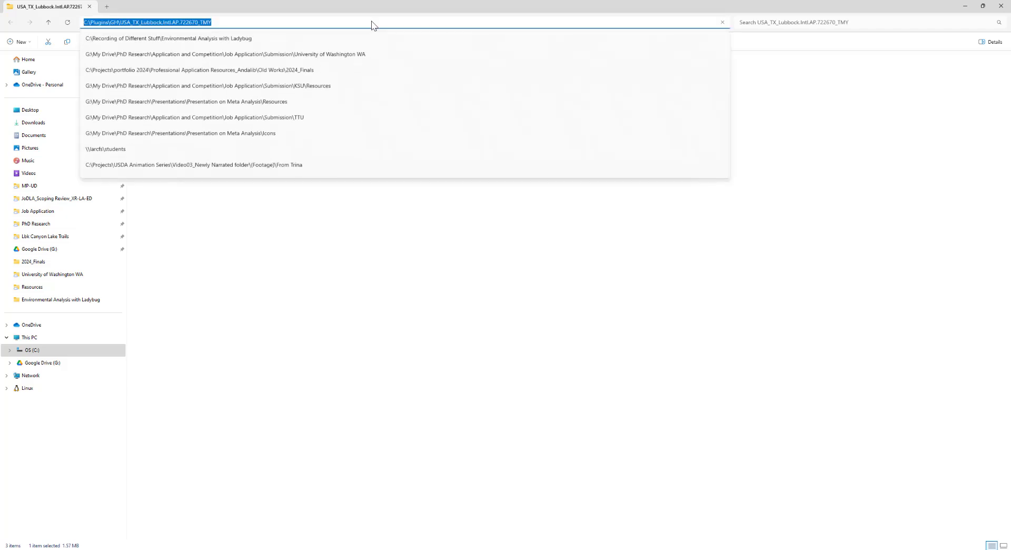
pyautogui.click(618, 446)
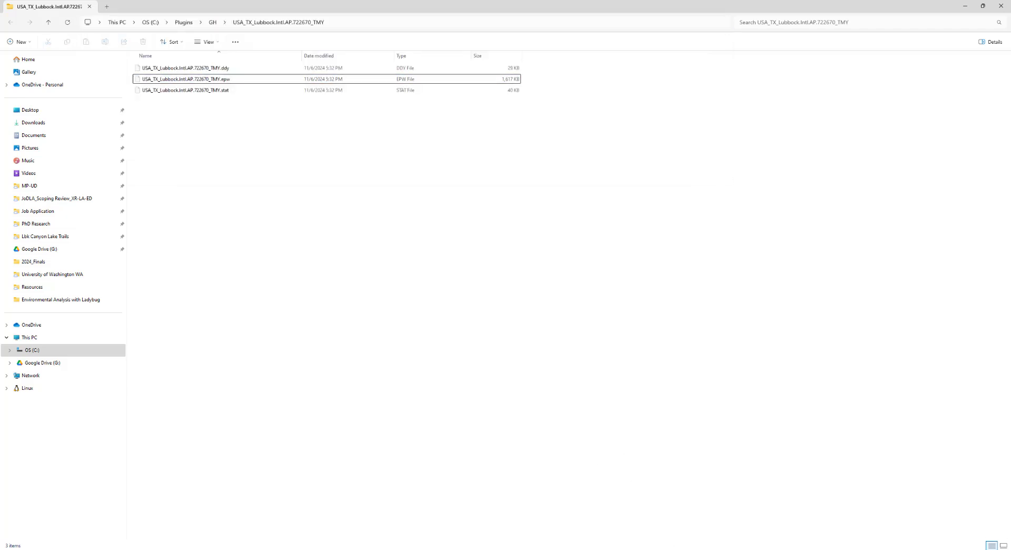
# - Switch to Grasshopper and place a File Path parameter on the canvas beside the ImportEPW component's input side
pyautogui.click(679, 521)
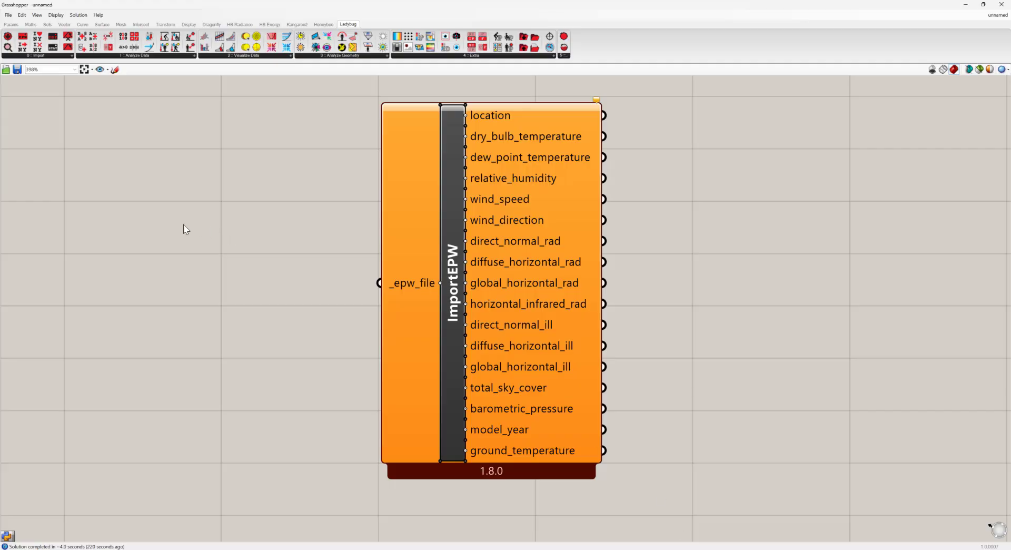
pyautogui.click(11, 25)
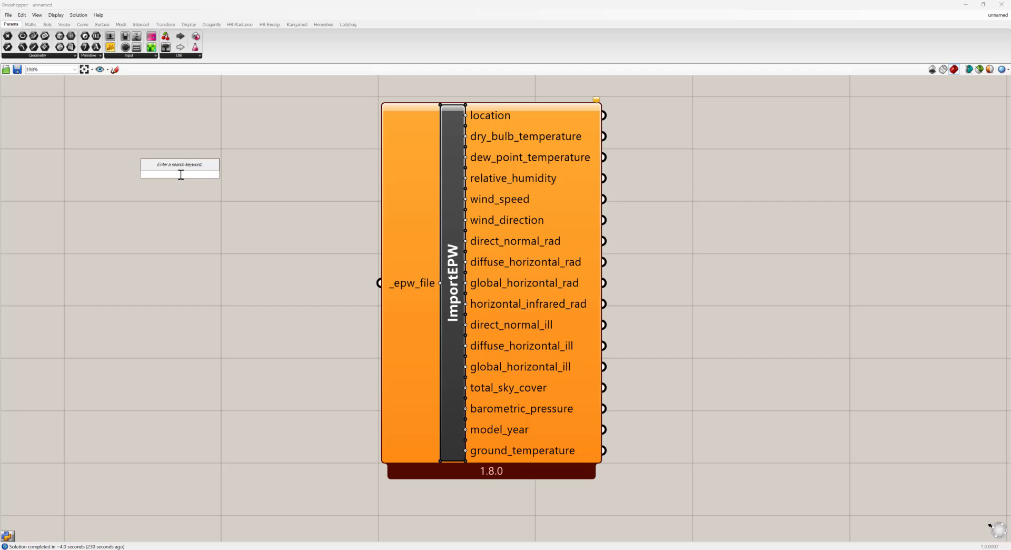
pyautogui.write('file path')
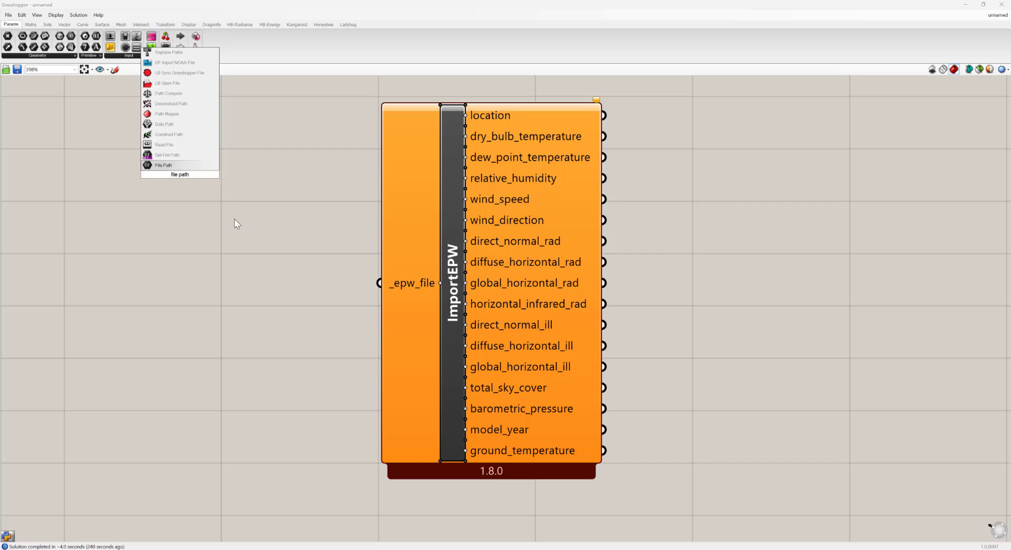
pyautogui.doubleClick(145, 231)
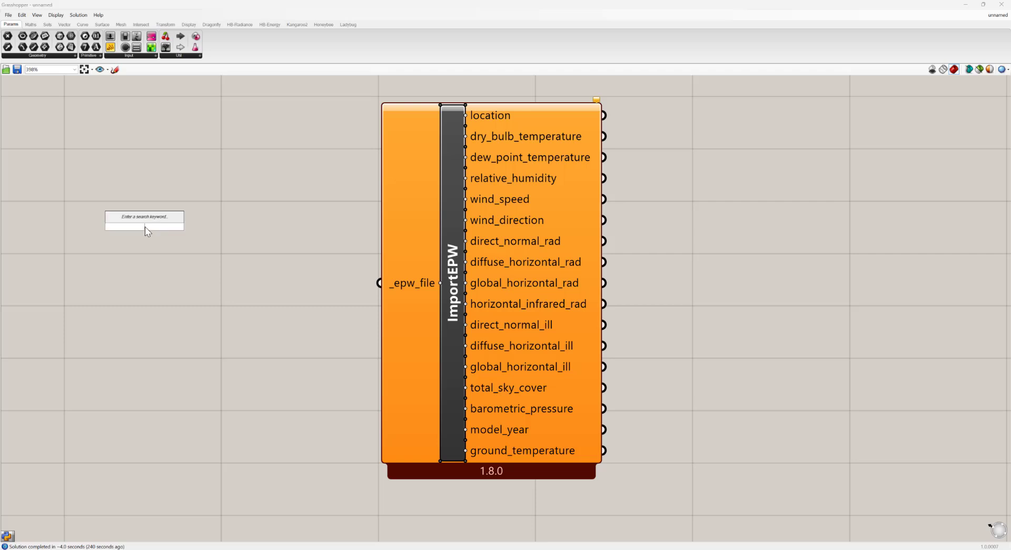
pyautogui.write('file')
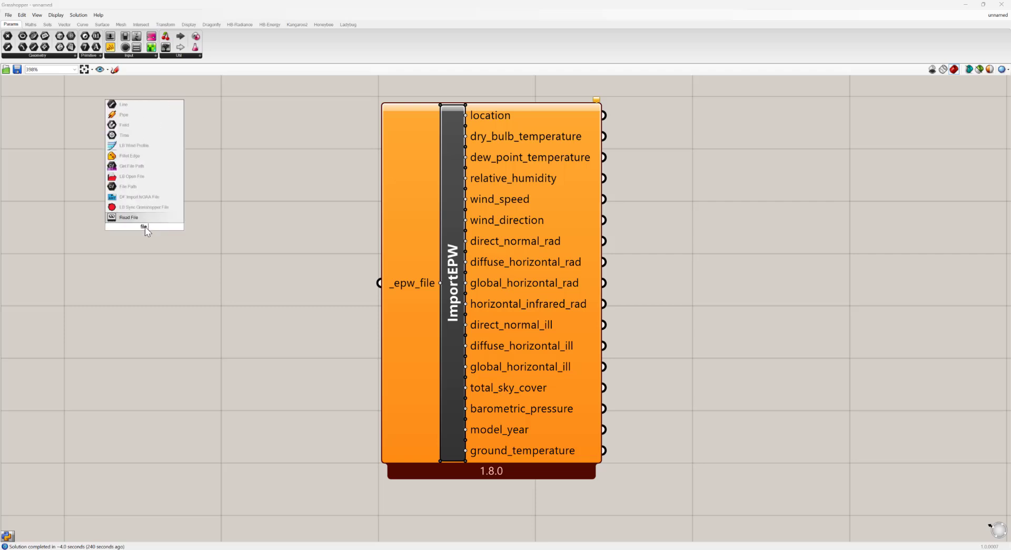
pyautogui.write(' path')
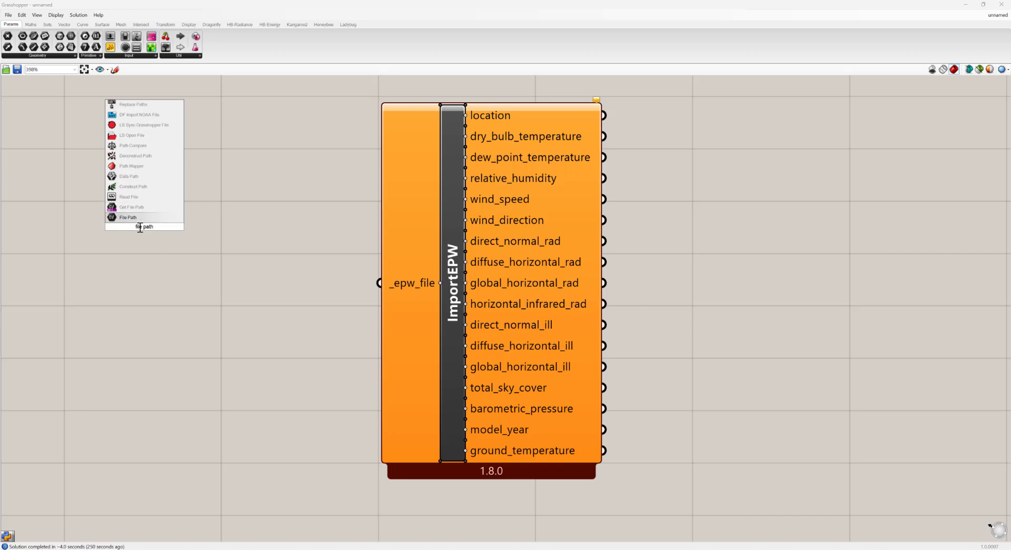
pyautogui.click(138, 220)
pyautogui.moveTo(146, 234); pyautogui.dragTo(181, 233)
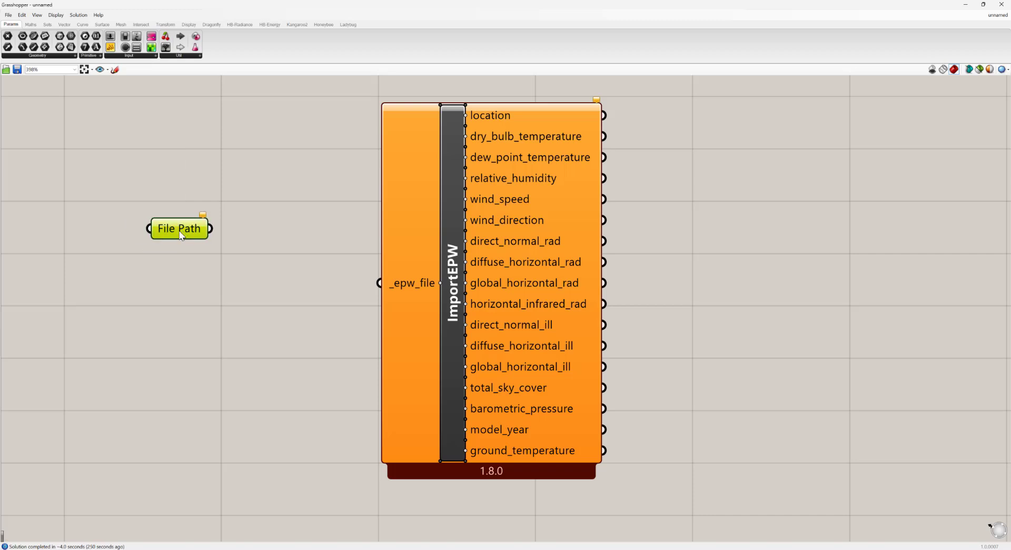
# - Set the File Path parameter to one existing file, USA_TX_Lubbock.Intl.AP.722670_TMY.epw from the copied folder path, and deselect the parameter
pyautogui.rightClick(179, 231)
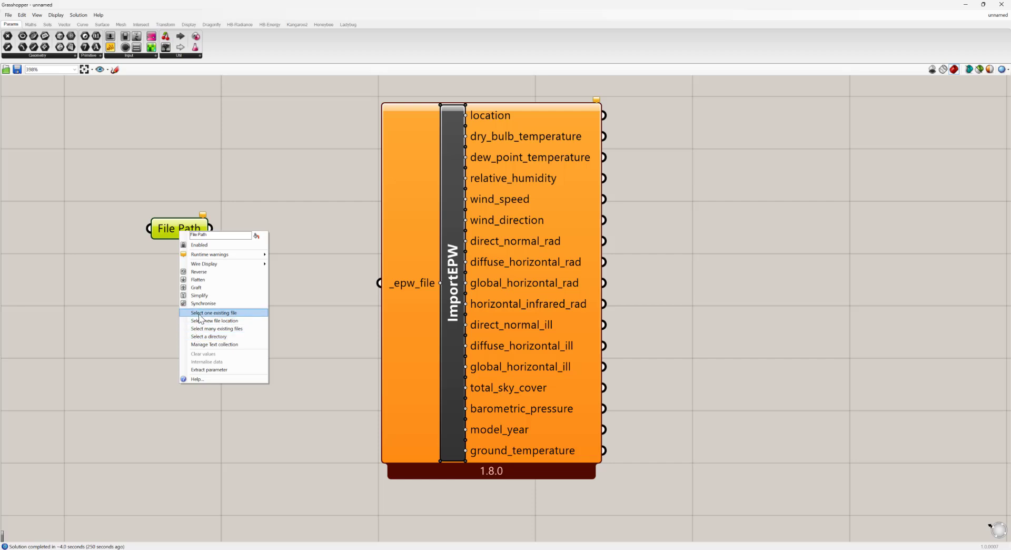
pyautogui.click(199, 313)
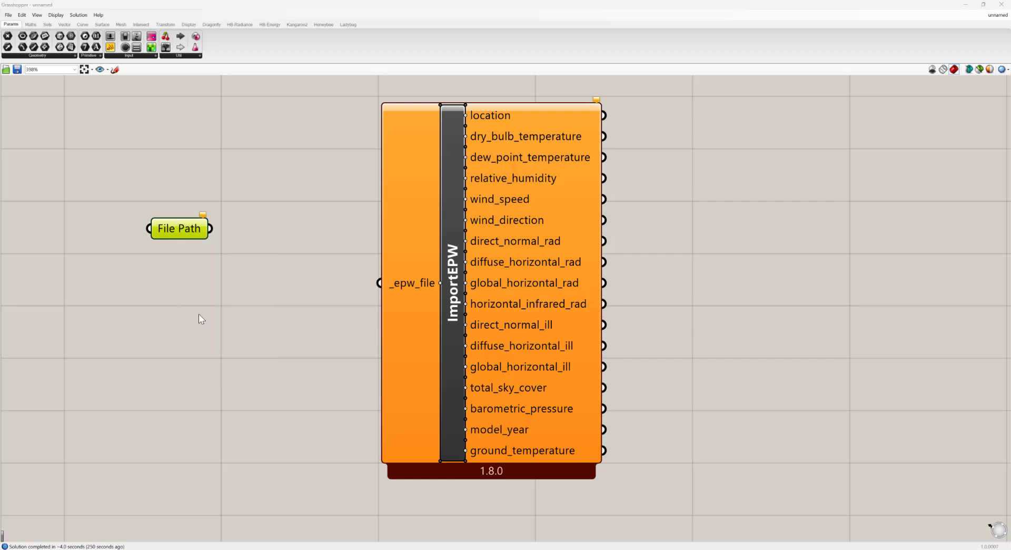
pyautogui.hotkey('ctrl', 'v')
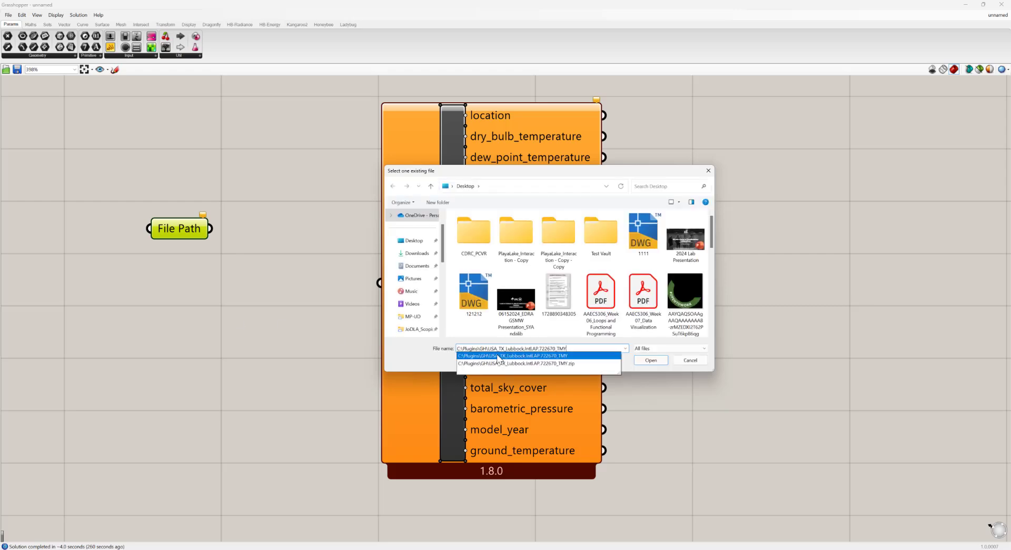
pyautogui.click(498, 356)
pyautogui.press('Return')
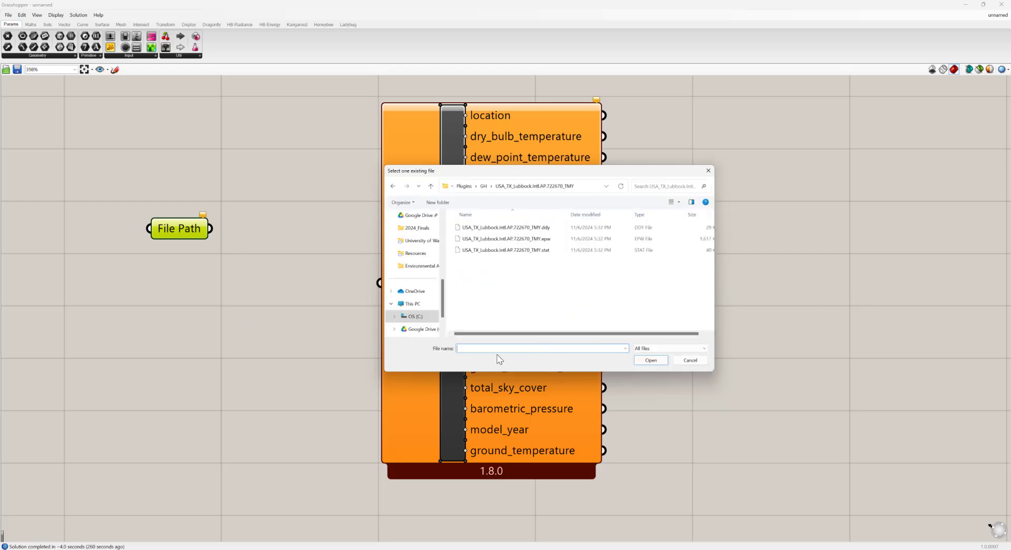
pyautogui.doubleClick(543, 239)
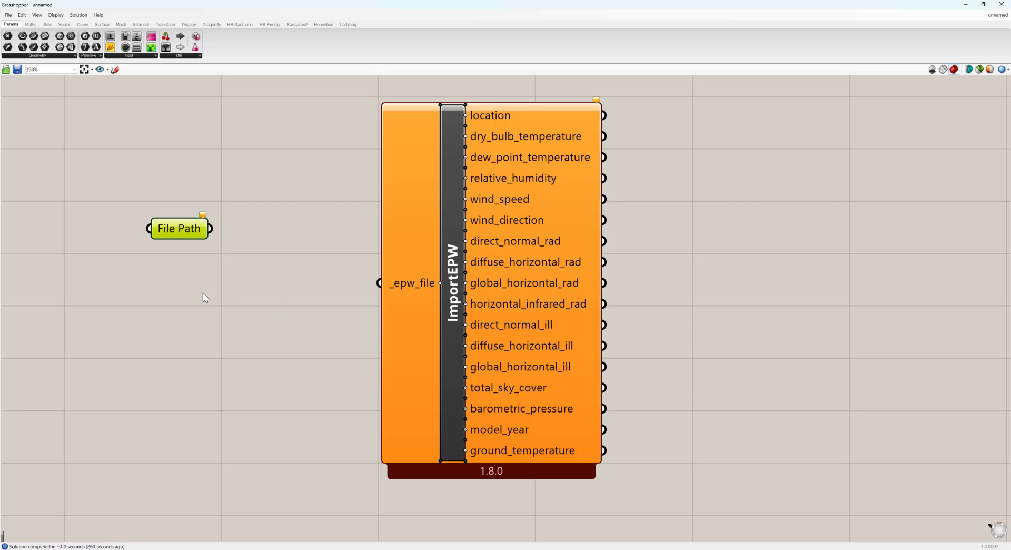
pyautogui.moveTo(108, 183); pyautogui.dragTo(234, 258, button='right')
pyautogui.click(396, 241)
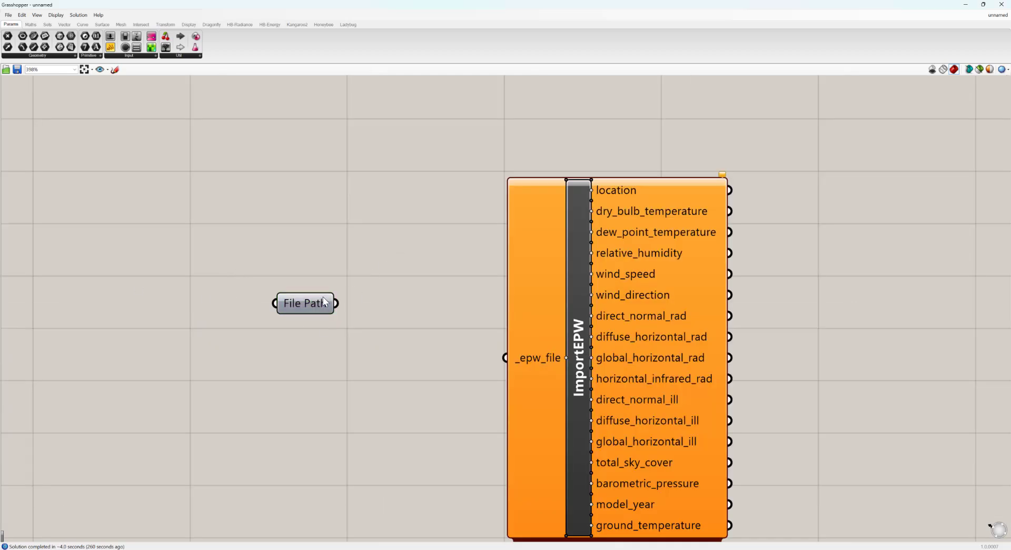
# - Reposition the File Path parameter and ImportEPW component closer together, and connect File Path to the _epw_file input
pyautogui.moveTo(323, 301); pyautogui.dragTo(323, 323)
pyautogui.moveTo(533, 315); pyautogui.dragTo(533, 274)
pyautogui.click(356, 210)
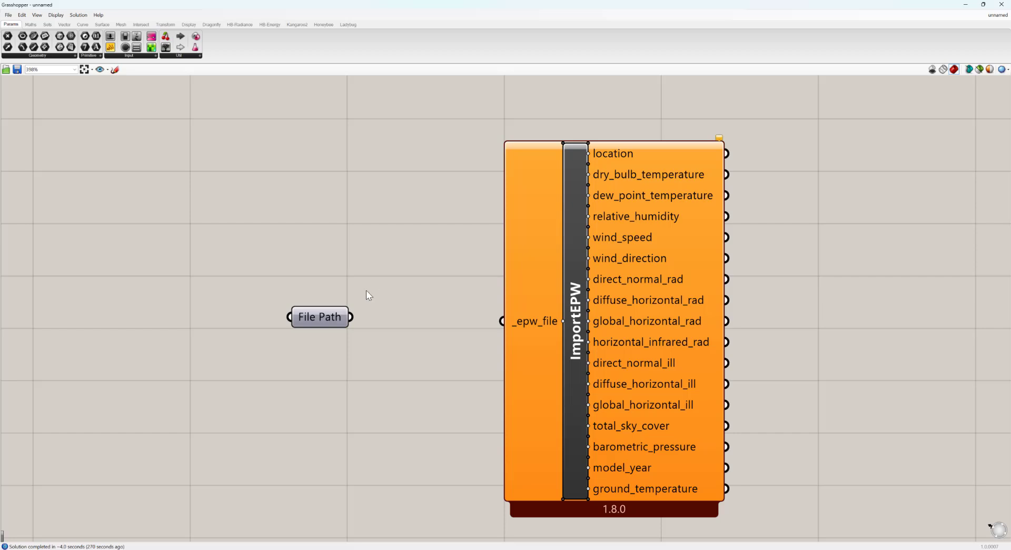
pyautogui.moveTo(367, 290); pyautogui.dragTo(197, 358)
pyautogui.click(197, 358)
pyautogui.moveTo(313, 319)
pyautogui.moveTo(529, 251); pyautogui.dragTo(487, 267)
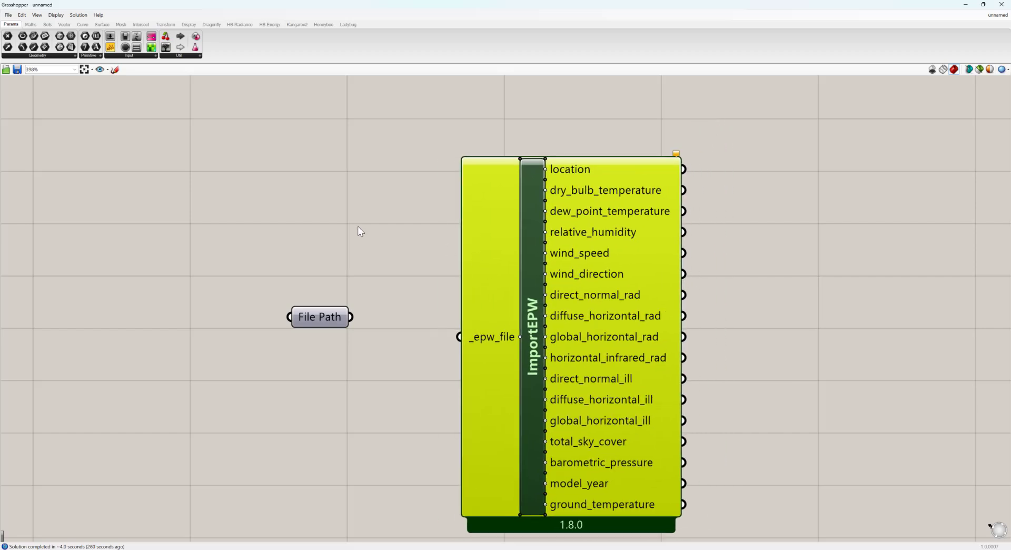
pyautogui.click(358, 226)
pyautogui.moveTo(676, 156)
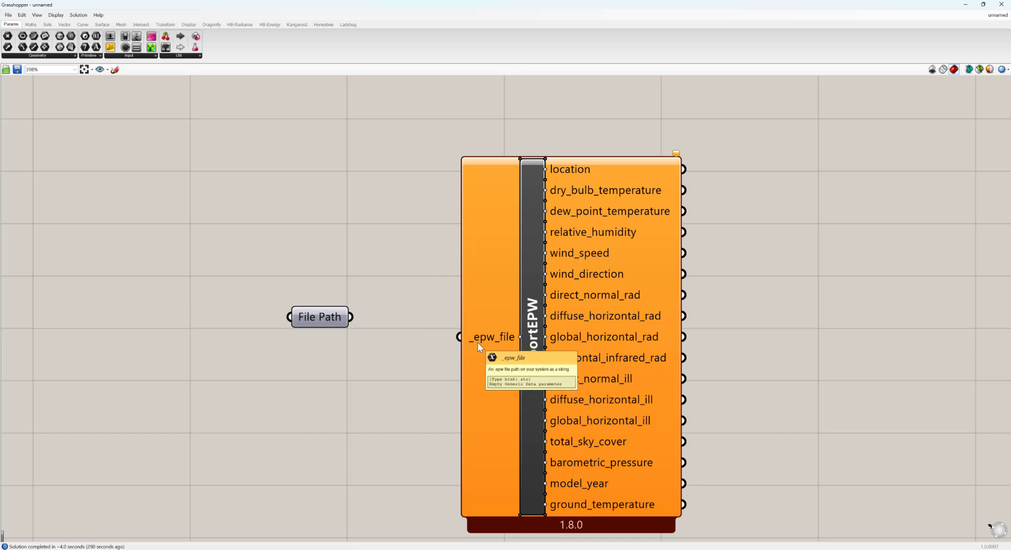
pyautogui.moveTo(351, 317); pyautogui.dragTo(453, 345)
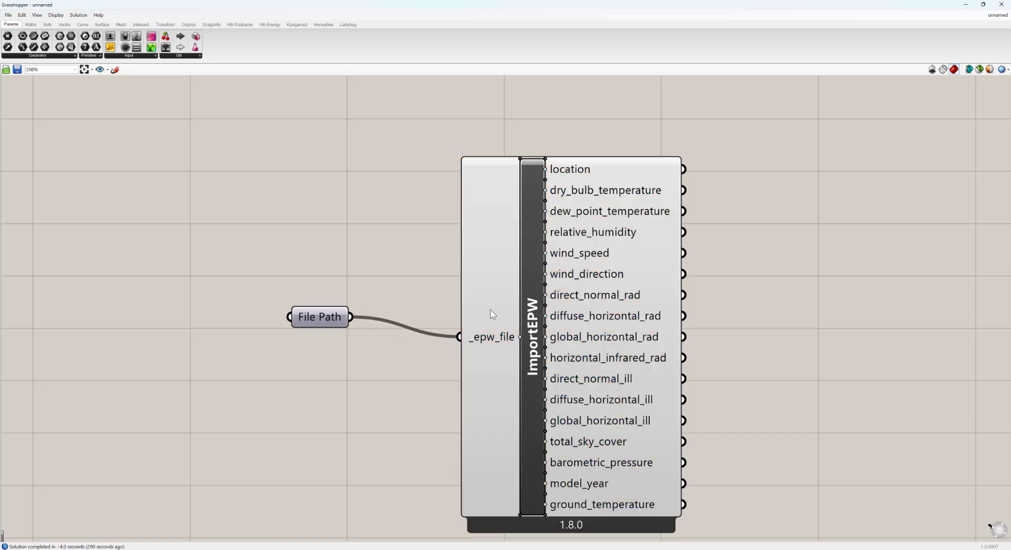
# - Examine the outputs of the ImportEPW component and bring up the Ladybug component set
pyautogui.moveTo(854, 354); pyautogui.dragTo(623, 309, button='right')
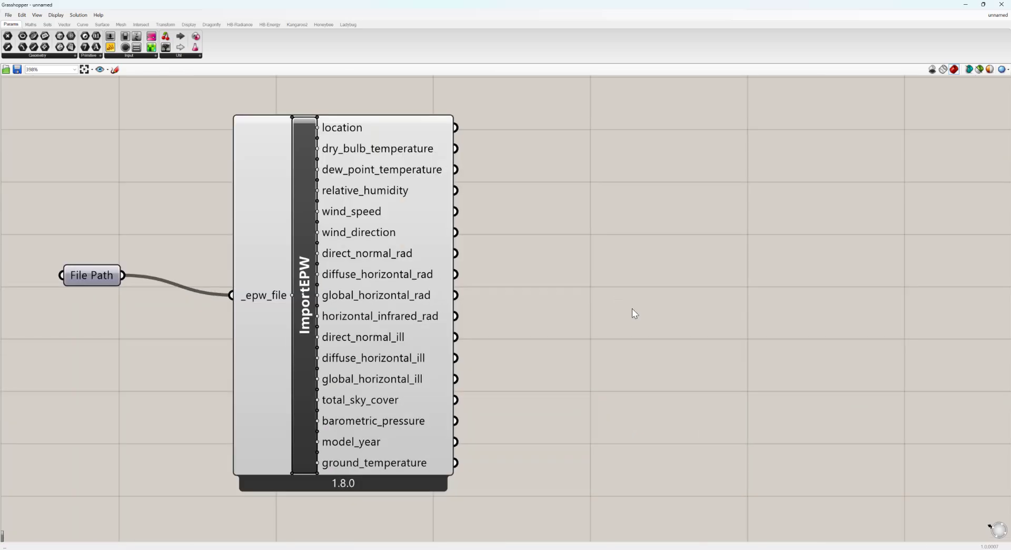
pyautogui.scroll(-3, 632, 308)
pyautogui.scroll(3, 425, 250)
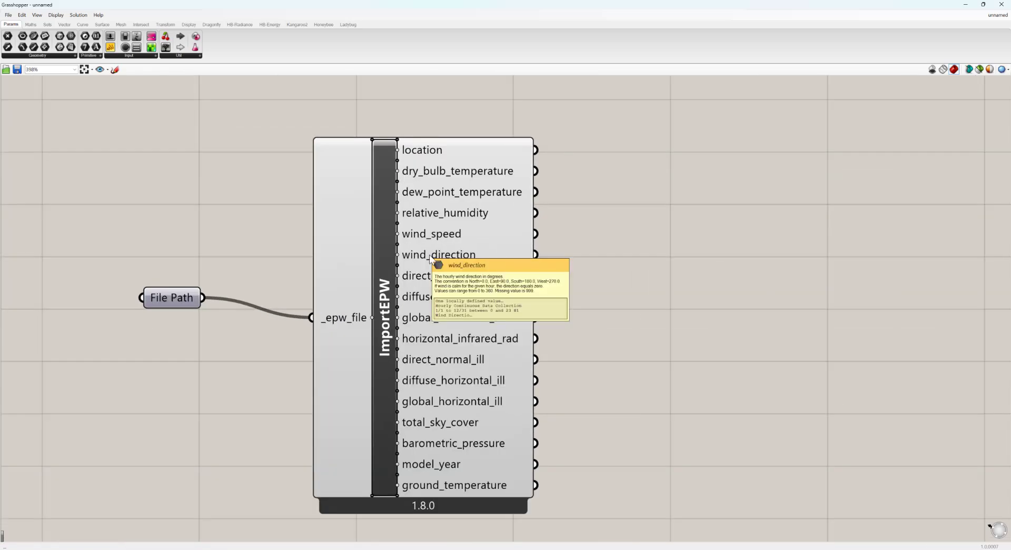
pyautogui.scroll(-3, 570, 234)
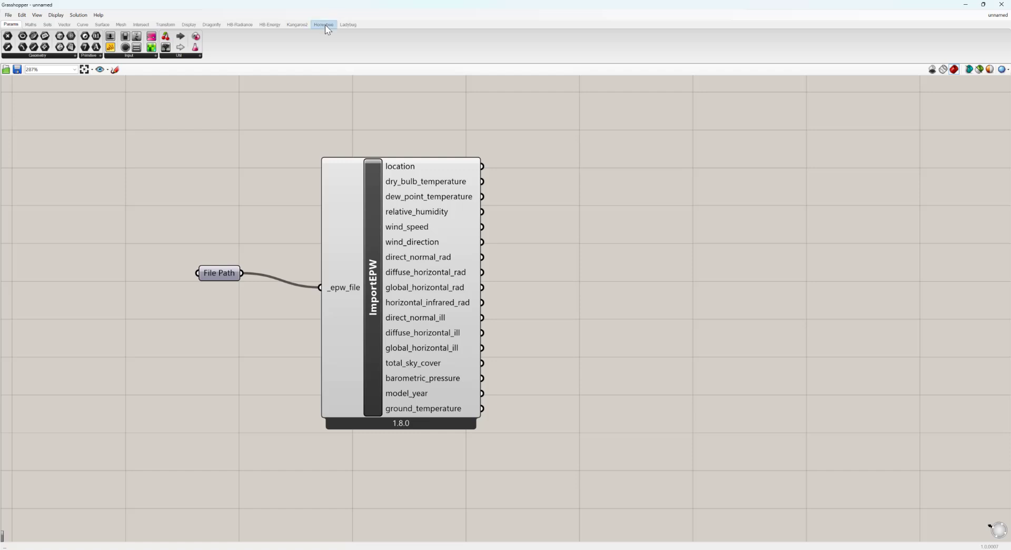
pyautogui.click(340, 24)
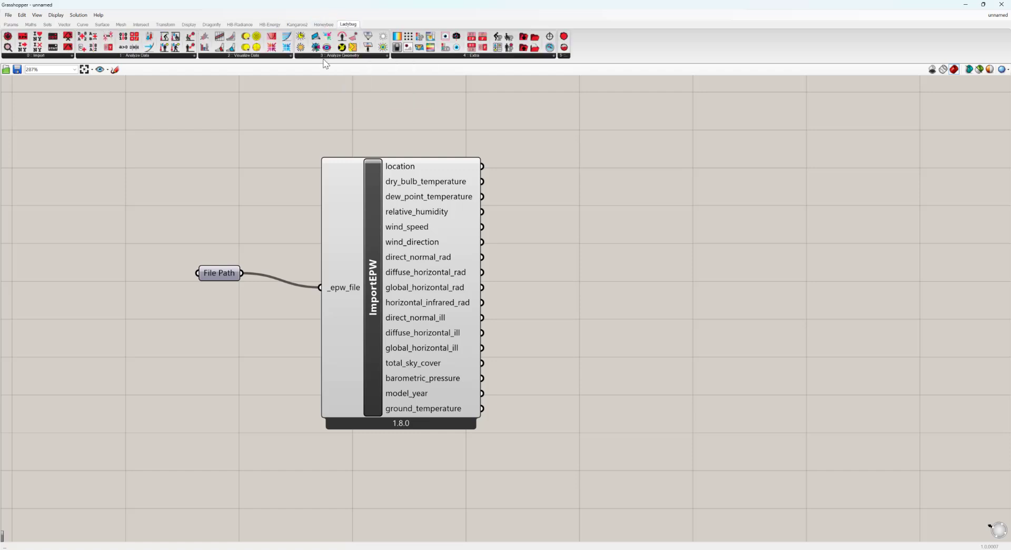
pyautogui.moveTo(293, 126); pyautogui.dragTo(270, 188, button='right')
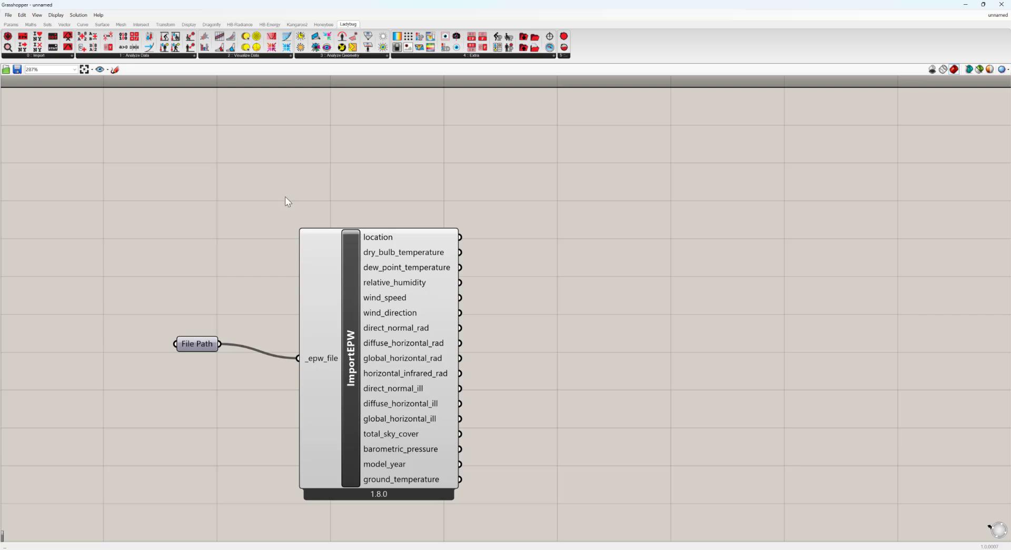
pyautogui.moveTo(284, 227); pyautogui.dragTo(308, 153, button='right')
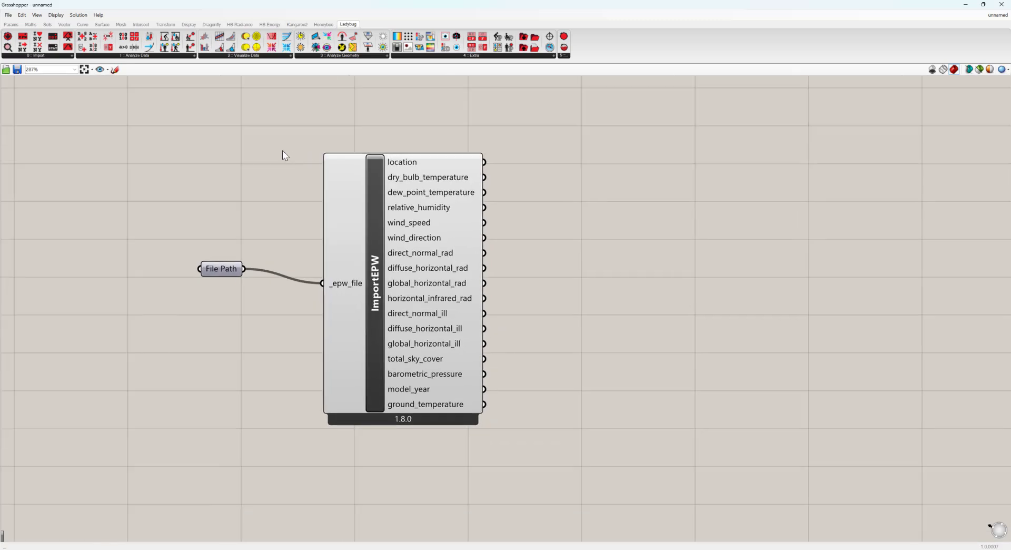
pyautogui.moveTo(176, 151); pyautogui.dragTo(194, 87, button='right')
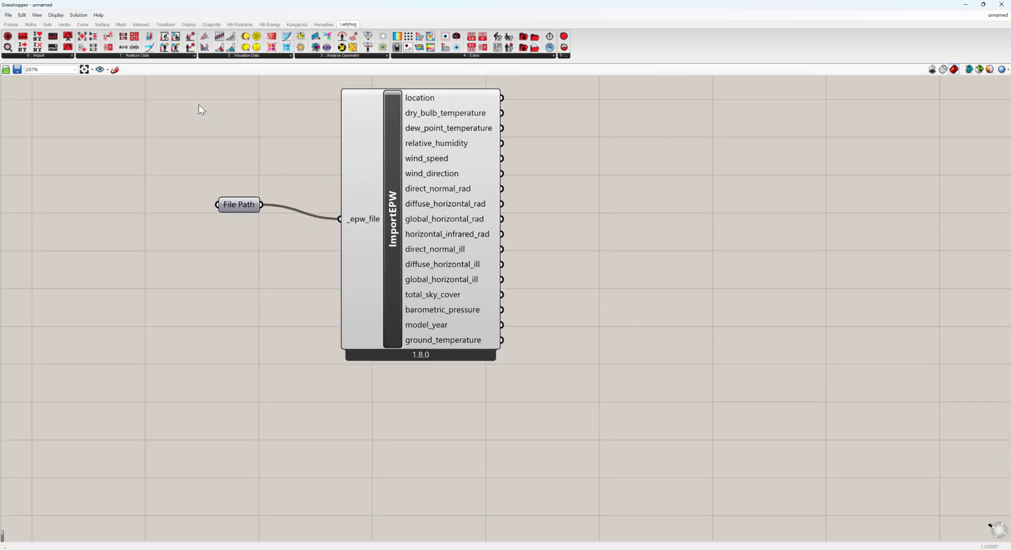
# - Place an LB Analysis Period component from the Analyze Data group below ImportEPW, leaving clear space between the two
pyautogui.click(163, 56)
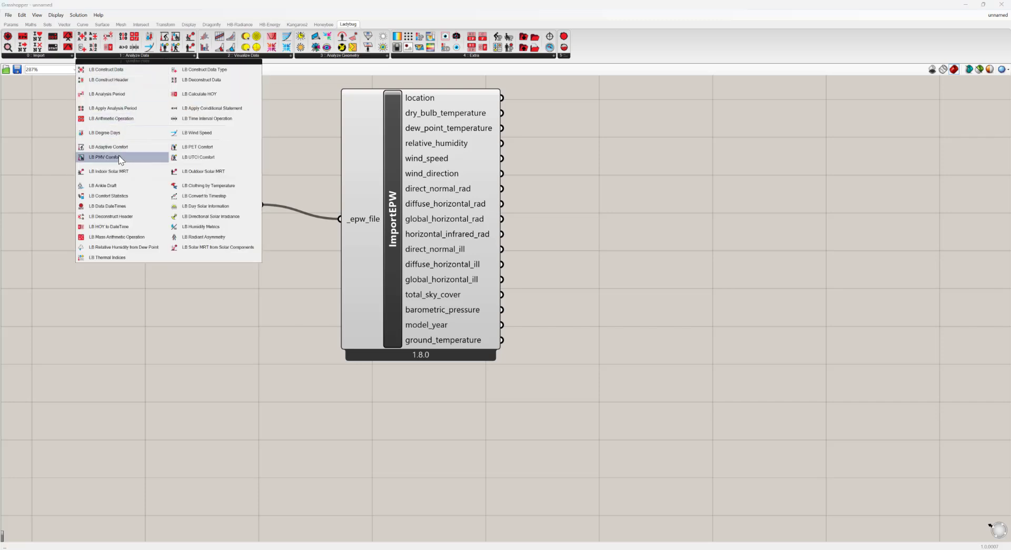
pyautogui.click(121, 97)
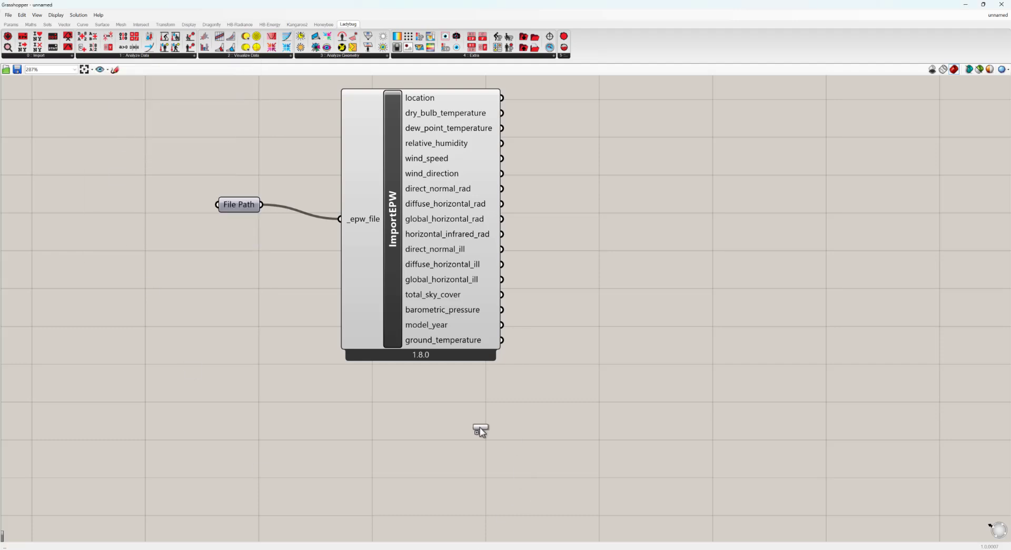
pyautogui.click(446, 423)
pyautogui.moveTo(705, 463); pyautogui.dragTo(598, 266, button='right')
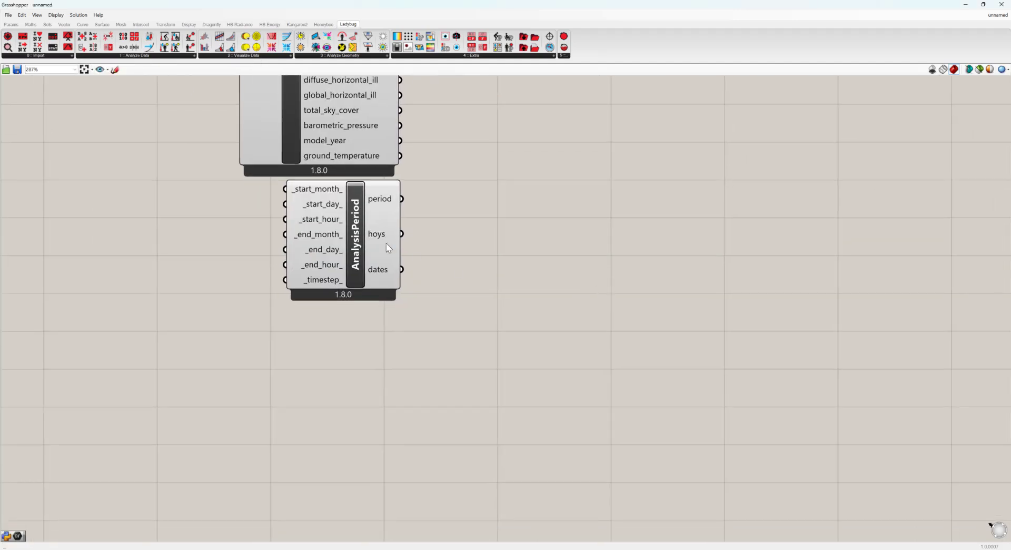
pyautogui.moveTo(386, 243); pyautogui.dragTo(423, 299)
pyautogui.click(573, 300)
pyautogui.scroll(4, 434, 198)
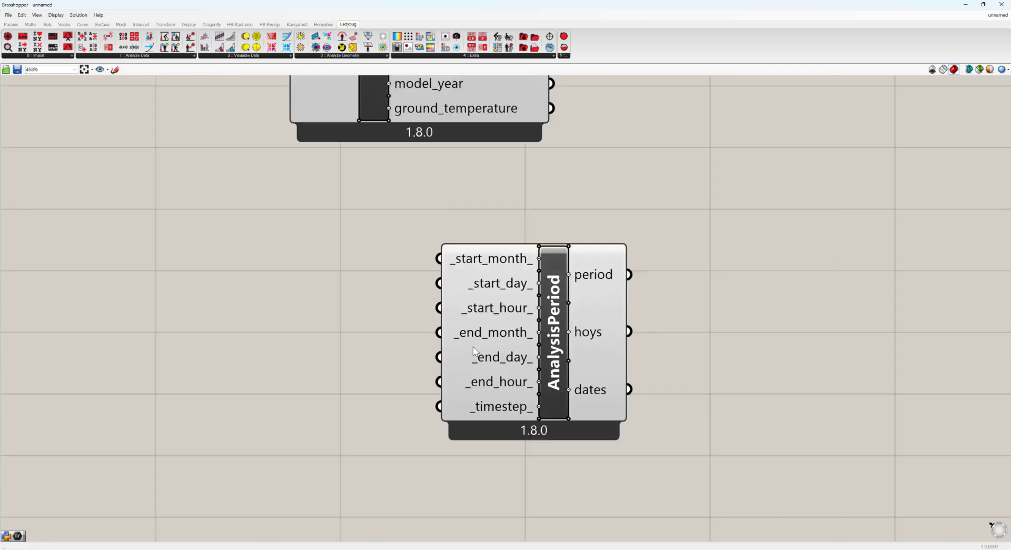
pyautogui.moveTo(475, 213); pyautogui.dragTo(330, 453)
pyautogui.click(336, 427)
pyautogui.moveTo(683, 229); pyautogui.dragTo(287, 490)
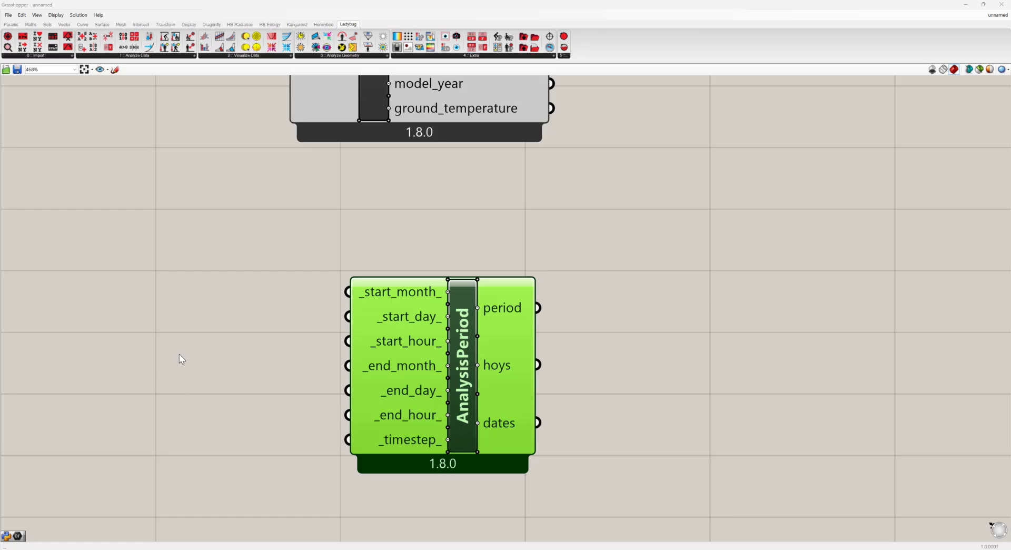
# - Add a number slider with the value 12 in the empty space on the input side of AnalysisPeriod
pyautogui.click(216, 300)
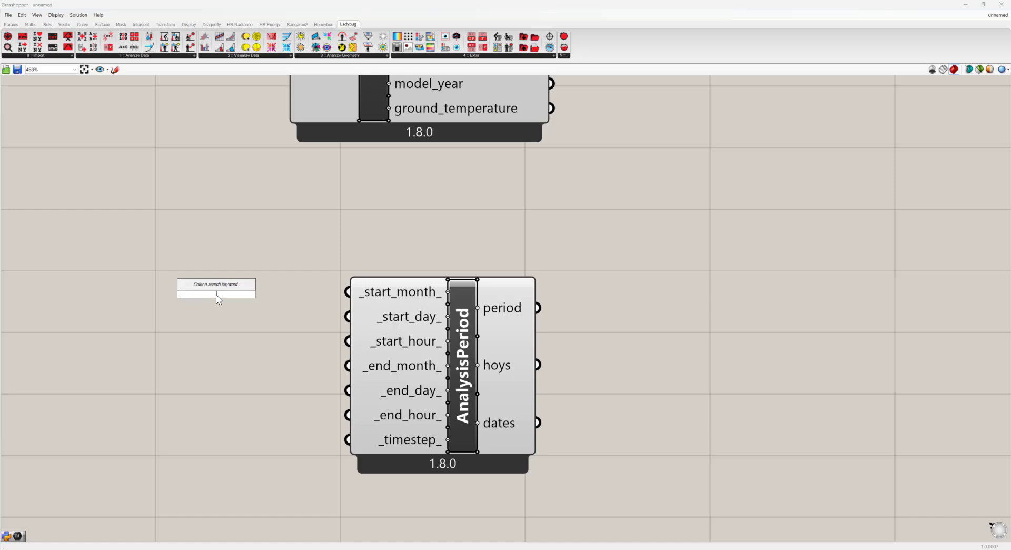
pyautogui.moveTo(358, 350); pyautogui.dragTo(652, 367, button='right')
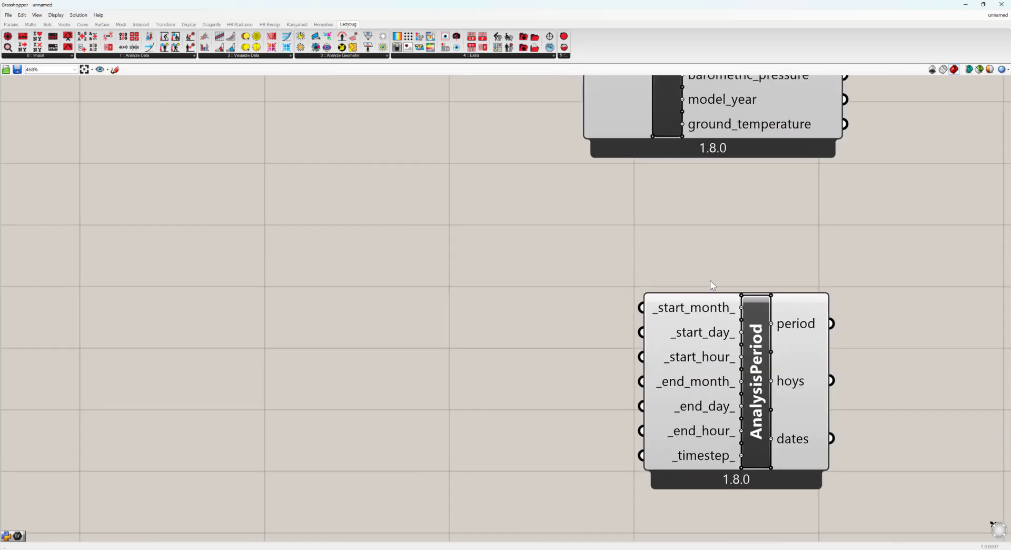
pyautogui.moveTo(716, 264); pyautogui.dragTo(579, 536)
pyautogui.click(426, 344)
pyautogui.doubleClick(425, 350)
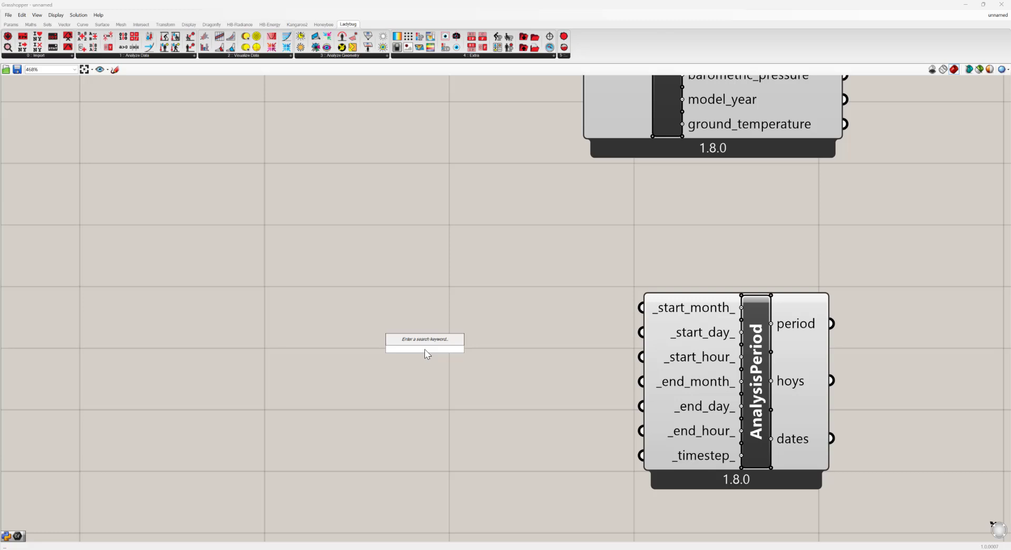
pyautogui.write('12')
pyautogui.press('Return')
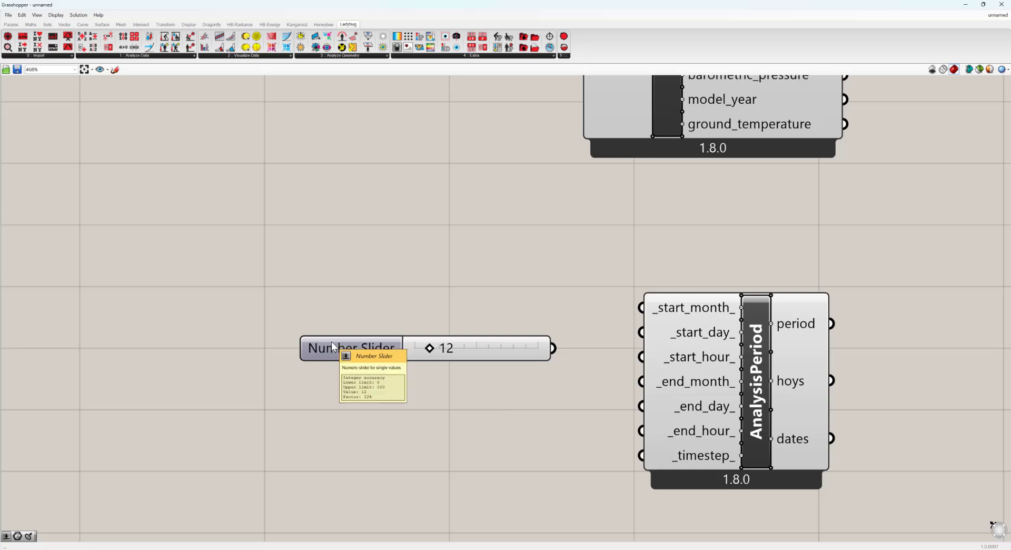
# - Try several values on the number slider, ending at 5, and open and close its settings without editing them
pyautogui.moveTo(433, 351); pyautogui.dragTo(501, 359)
pyautogui.moveTo(582, 362); pyautogui.dragTo(429, 362)
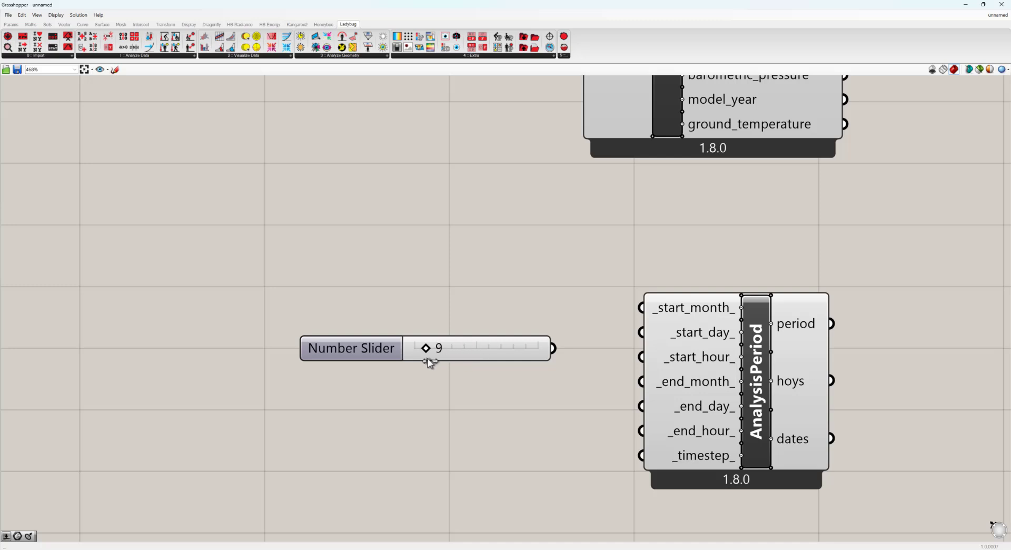
pyautogui.click(352, 348)
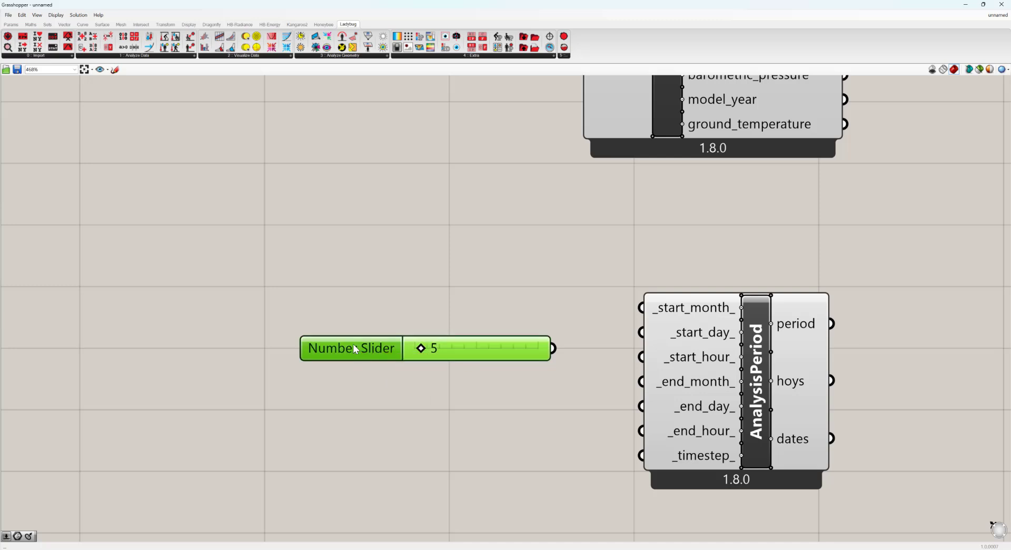
pyautogui.doubleClick(353, 347)
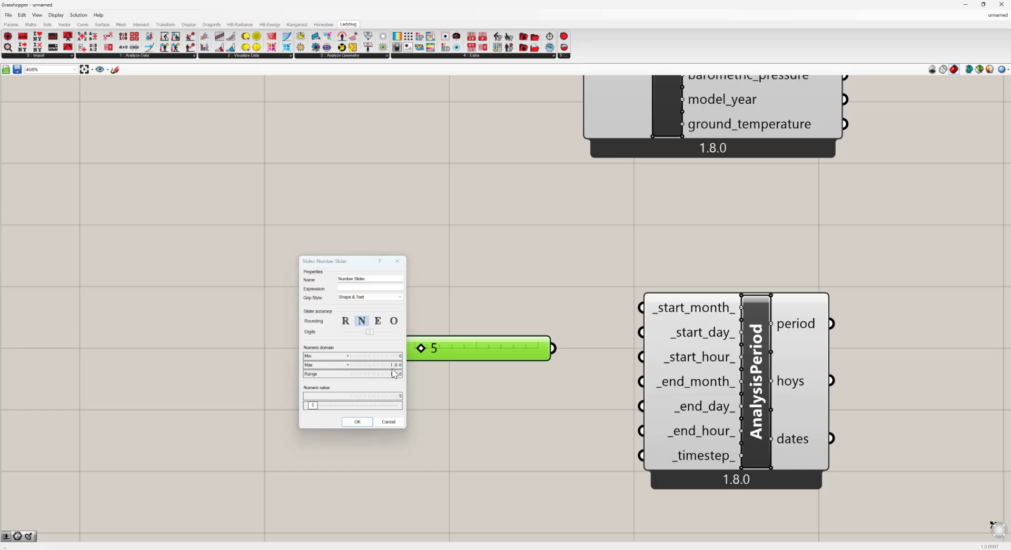
pyautogui.press('Return')
# - Set the number slider's maximum to 12, rename it Month, and set its value to 12
pyautogui.doubleClick(381, 349)
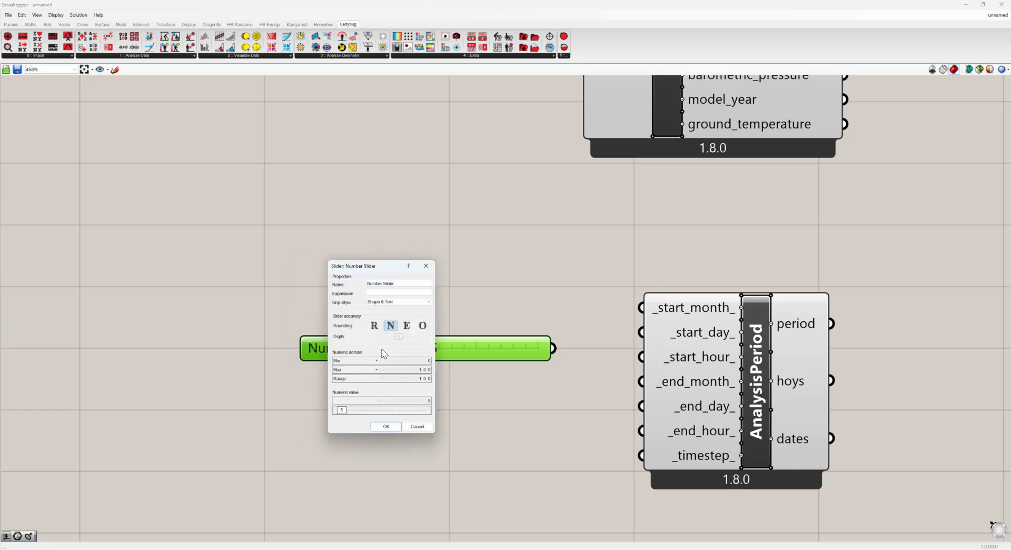
pyautogui.doubleClick(421, 370)
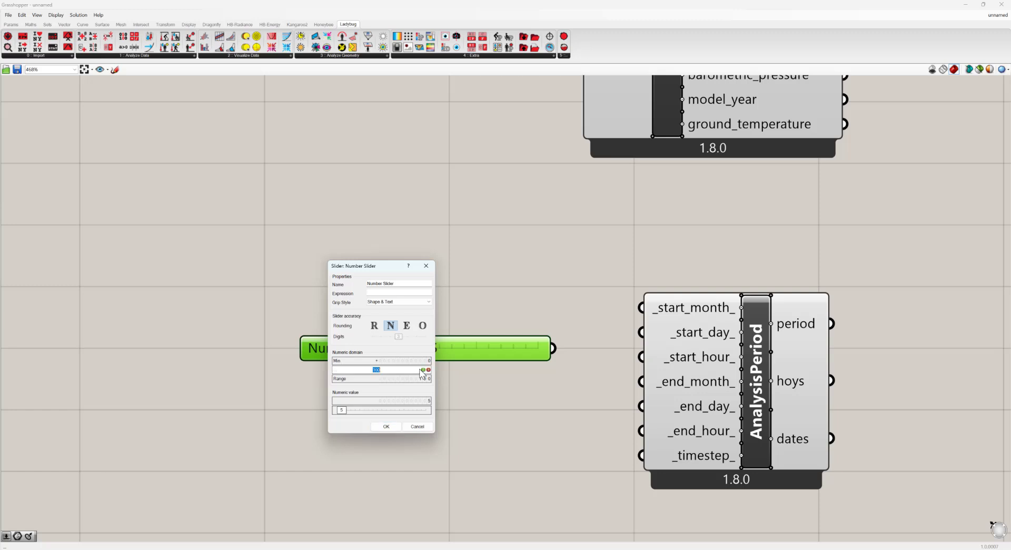
pyautogui.write('12')
pyautogui.moveTo(398, 284); pyautogui.dragTo(219, 270)
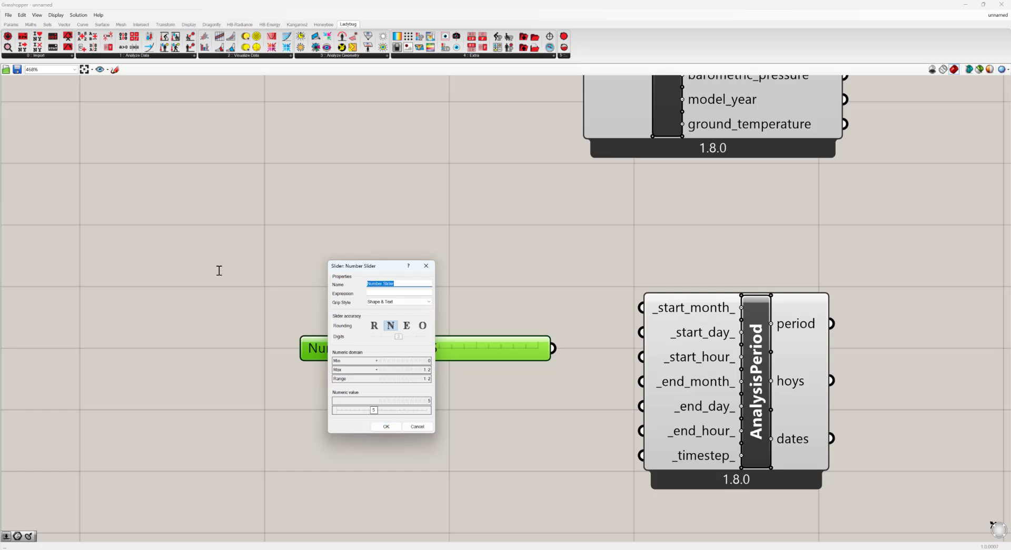
pyautogui.write('Month')
pyautogui.click(394, 427)
pyautogui.moveTo(440, 351); pyautogui.dragTo(571, 380)
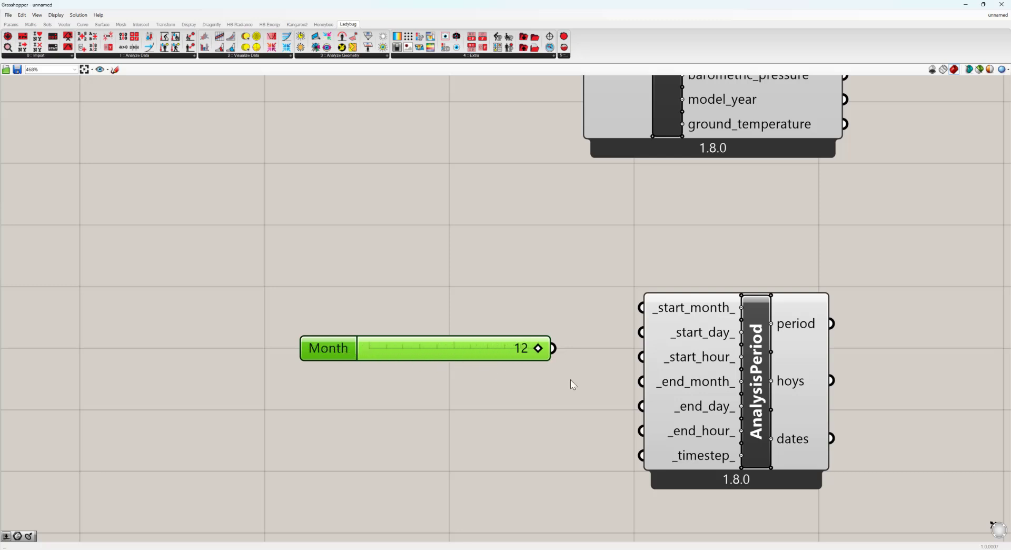
# - Set the Month slider's minimum to 1
pyautogui.doubleClick(332, 354)
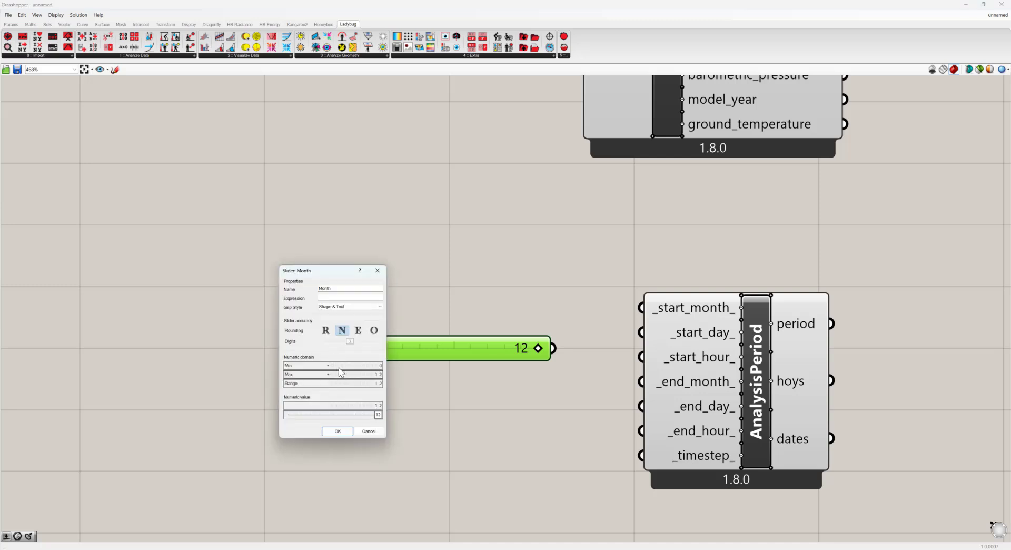
pyautogui.click(353, 366)
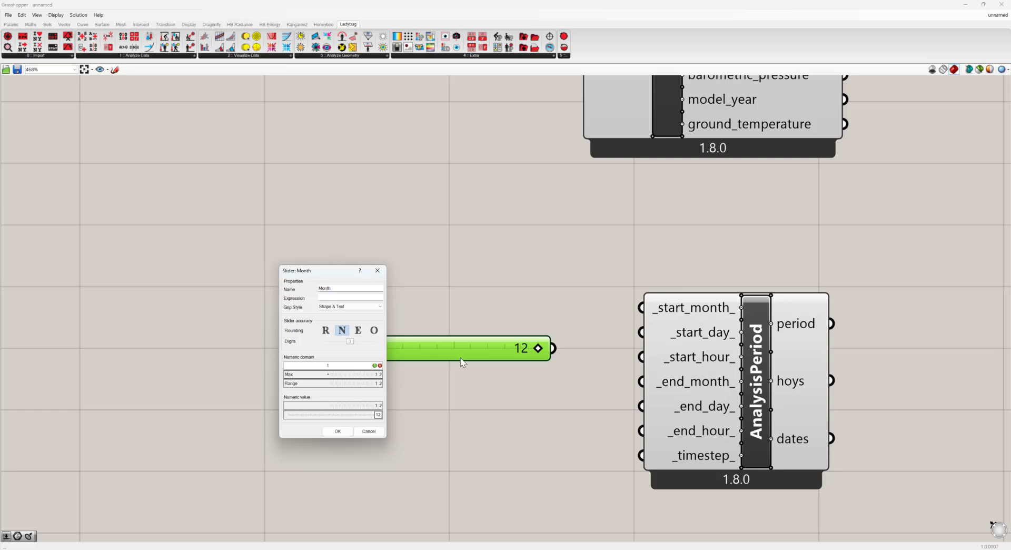
pyautogui.click(374, 366)
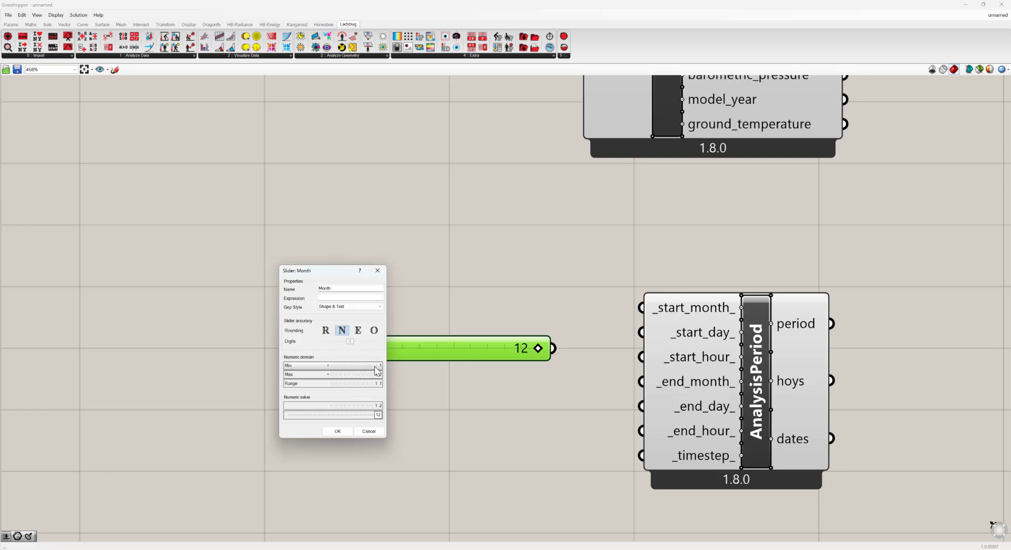
pyautogui.click(338, 432)
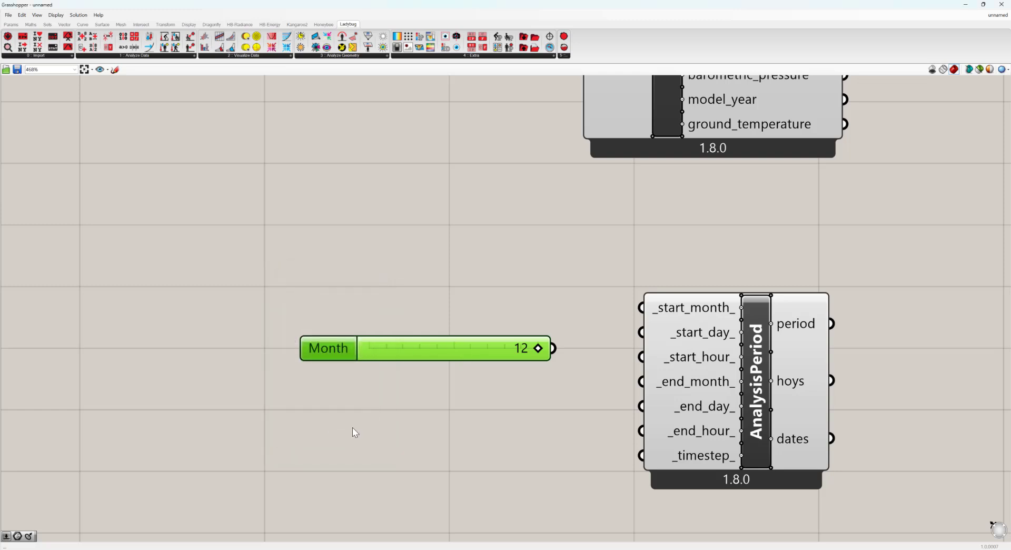
# - Move the Month slider up, keep it at 12, and connect it to the _start_month_ input of AnalysisPeriod
pyautogui.moveTo(366, 356); pyautogui.dragTo(362, 320)
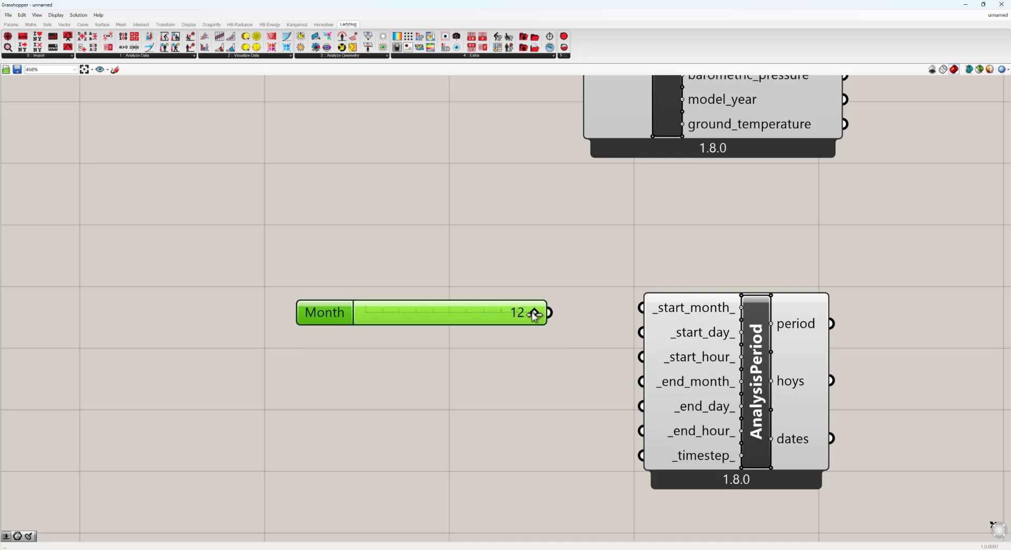
pyautogui.moveTo(534, 312); pyautogui.dragTo(597, 345)
pyautogui.moveTo(549, 316); pyautogui.dragTo(638, 310)
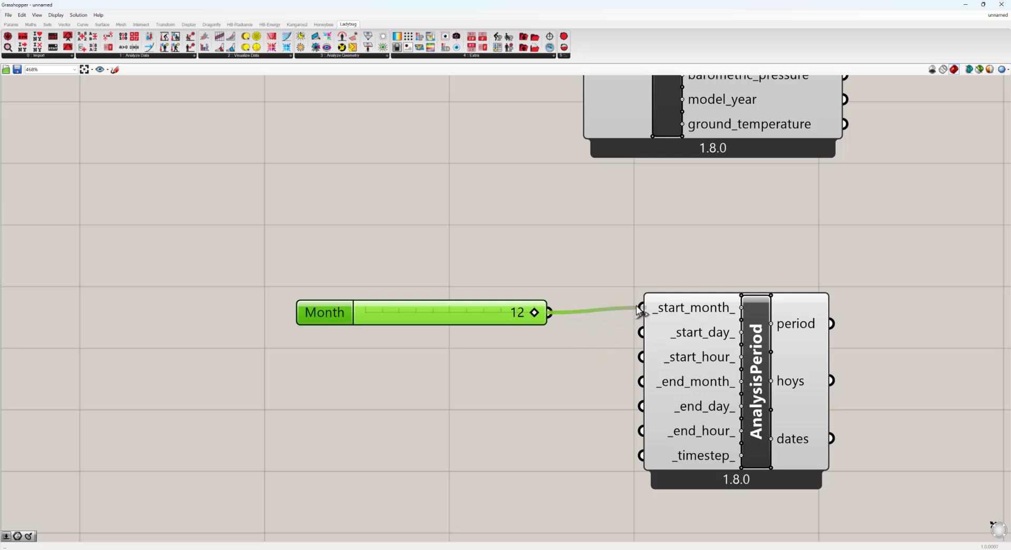
pyautogui.moveTo(530, 361); pyautogui.dragTo(598, 344, button='right')
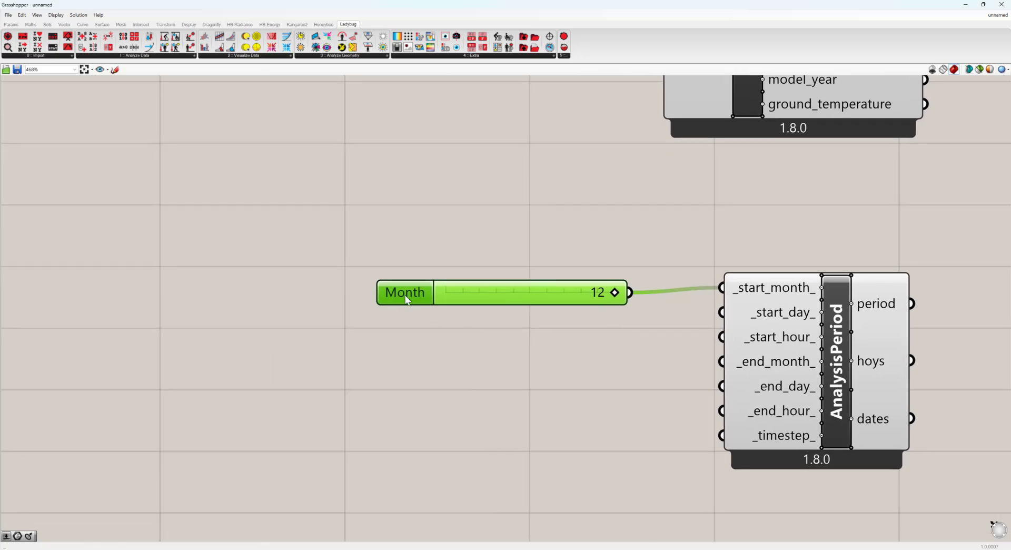
pyautogui.moveTo(406, 295); pyautogui.dragTo(404, 276)
# - Add a second number slider with the value 15 below the Month slider
pyautogui.click(434, 345)
pyautogui.doubleClick(434, 346)
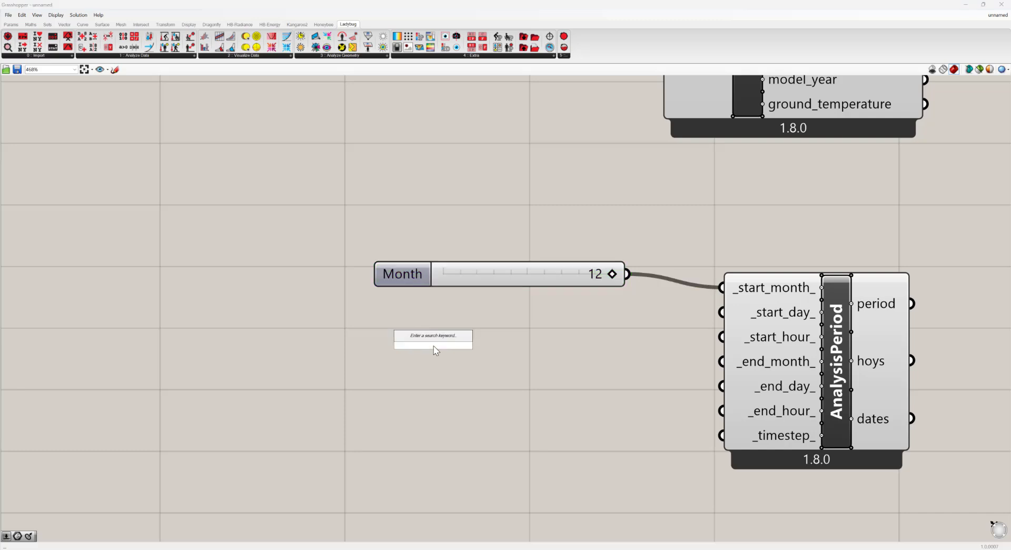
pyautogui.write('15')
pyautogui.press('Return')
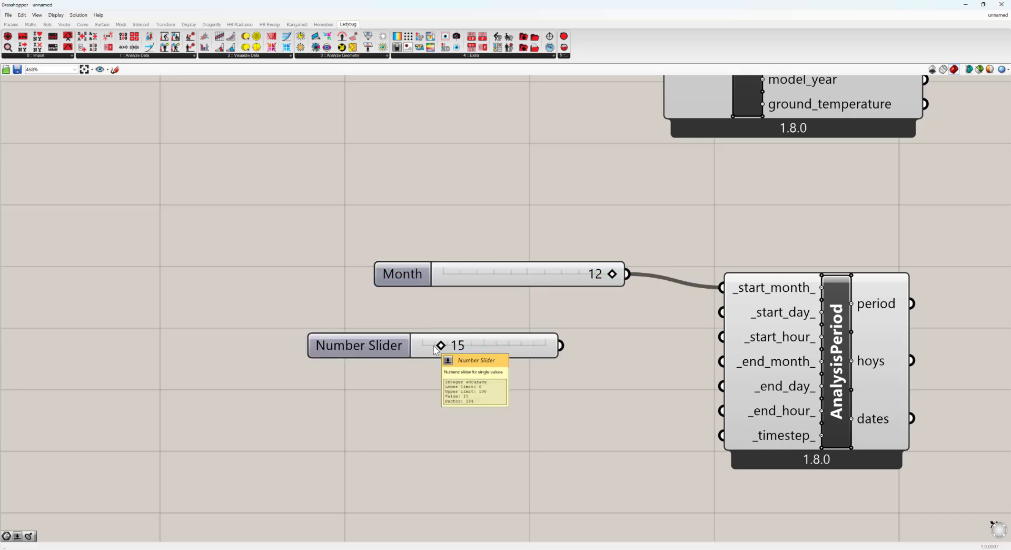
# - Set the new slider's maximum to 31 and minimum to 1, rename it Month, and move it closer to the first slider
pyautogui.doubleClick(381, 348)
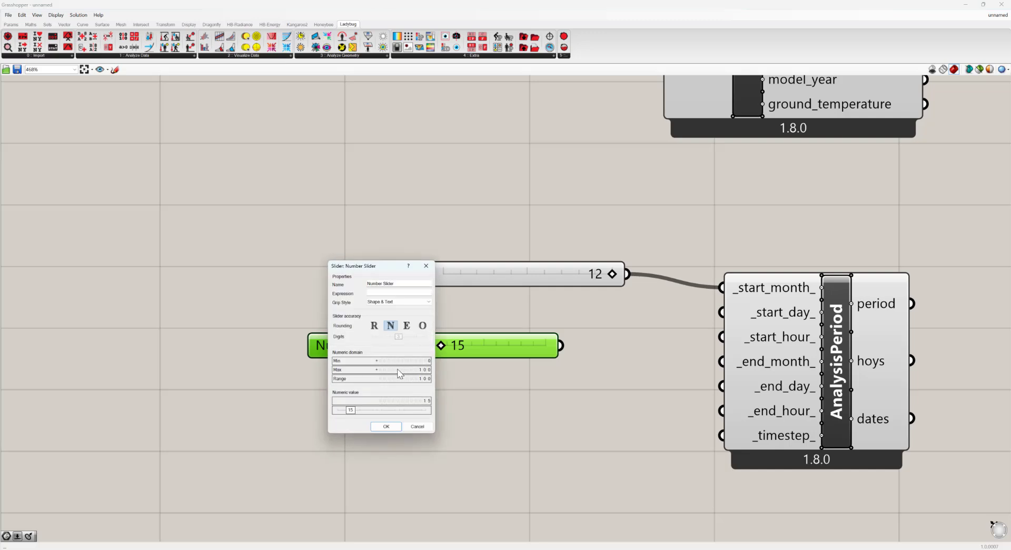
pyautogui.doubleClick(427, 371)
pyautogui.write('31')
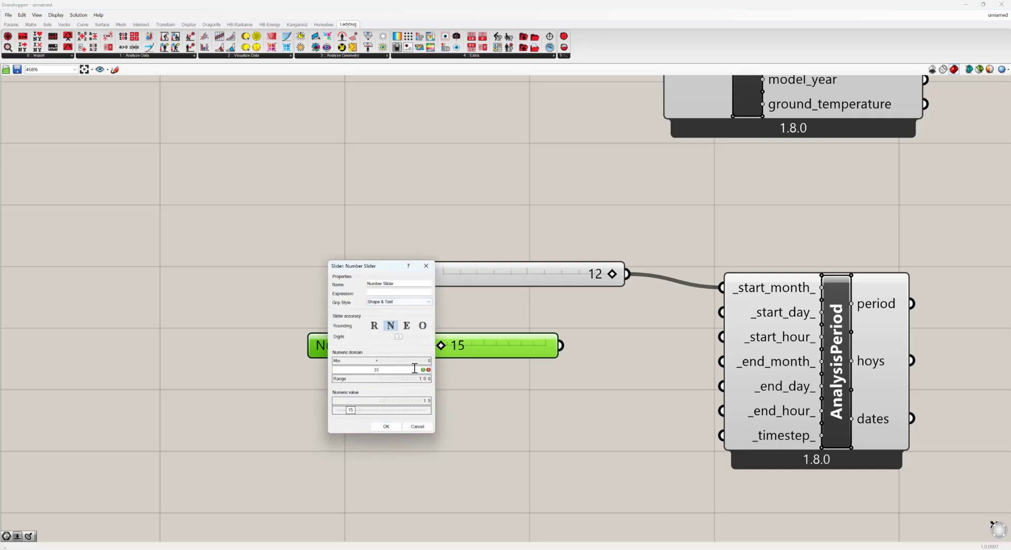
pyautogui.doubleClick(423, 362)
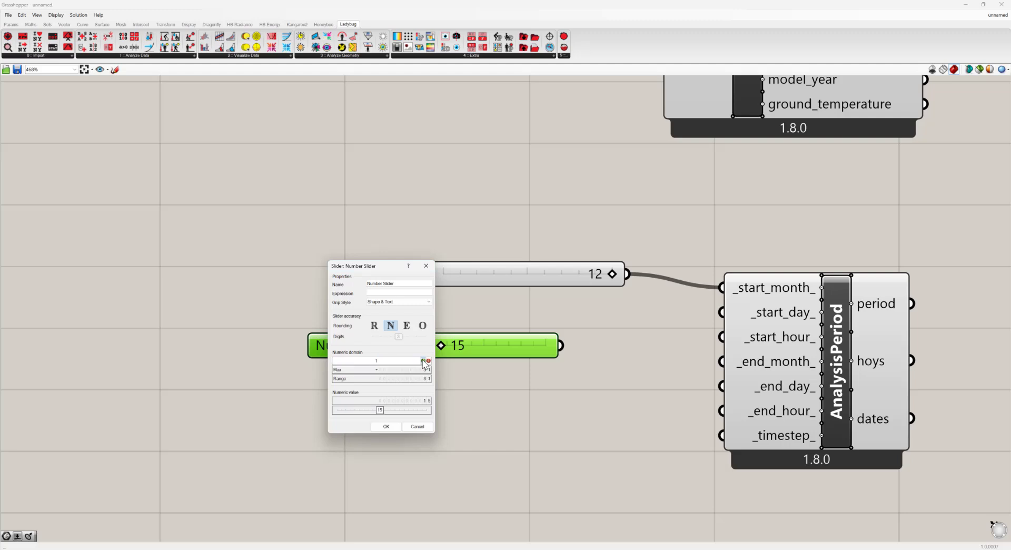
pyautogui.press('Return')
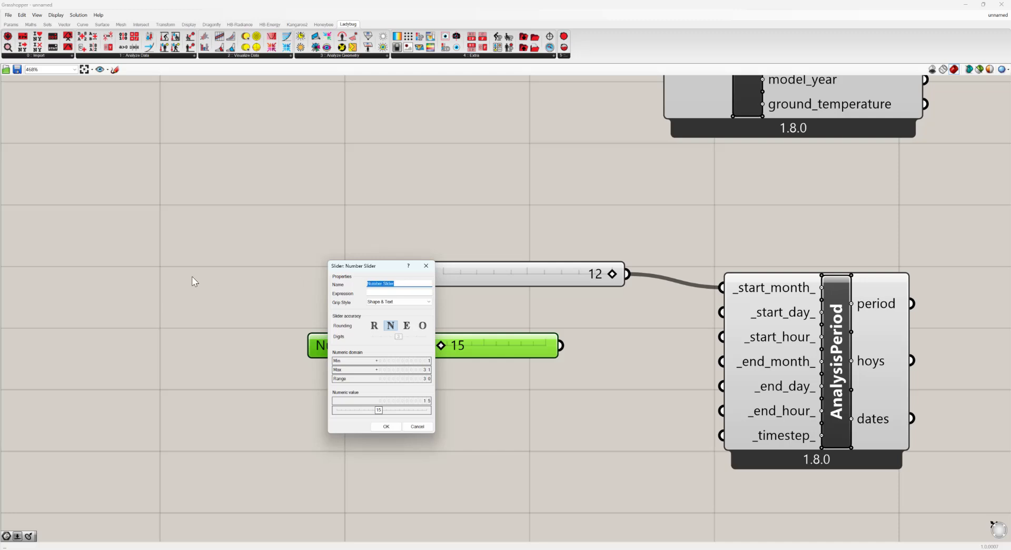
pyautogui.write('Month')
pyautogui.click(384, 425)
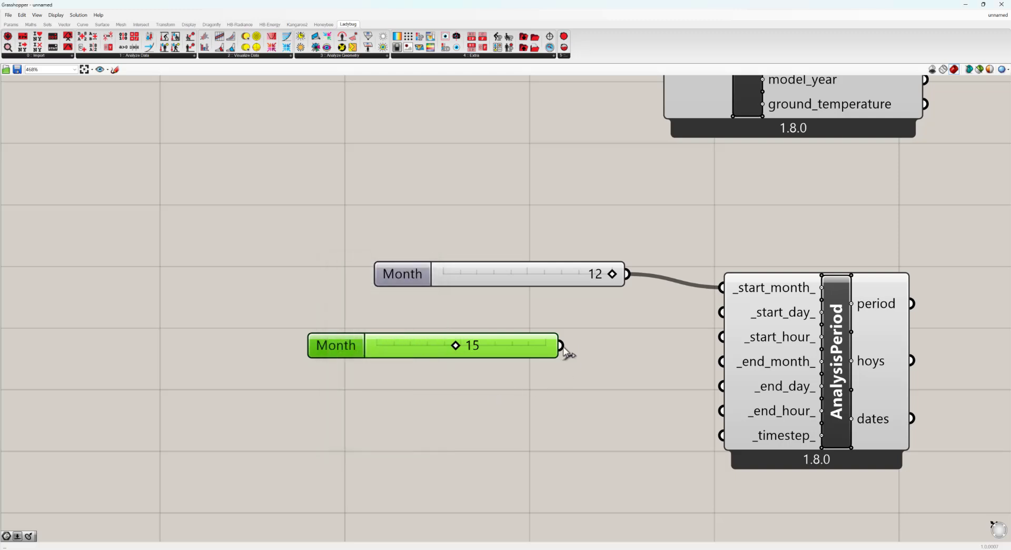
pyautogui.moveTo(411, 352); pyautogui.dragTo(417, 337)
# - Add a third number slider with the value 15 below the other two
pyautogui.doubleClick(435, 388)
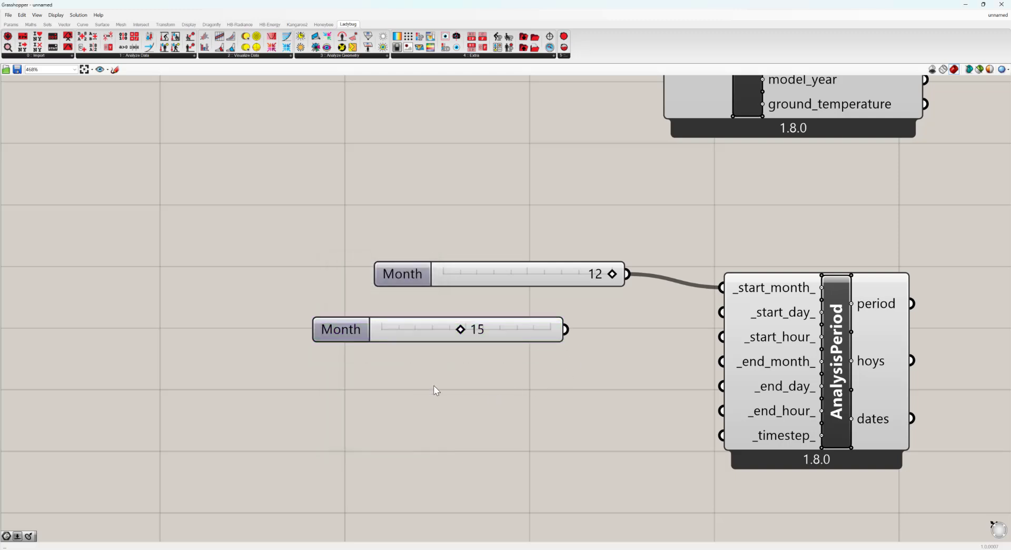
pyautogui.write('15')
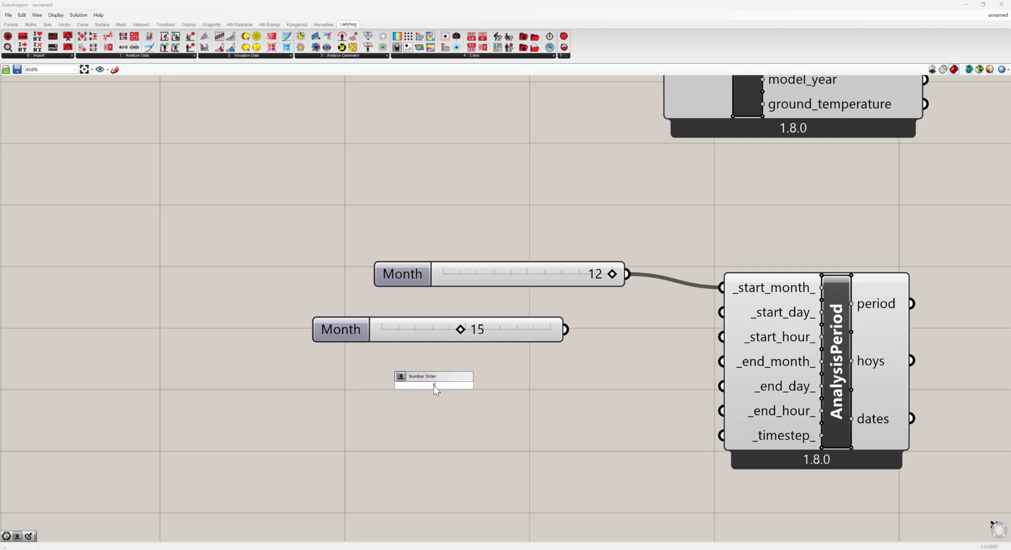
pyautogui.press('Return')
pyautogui.click(388, 393)
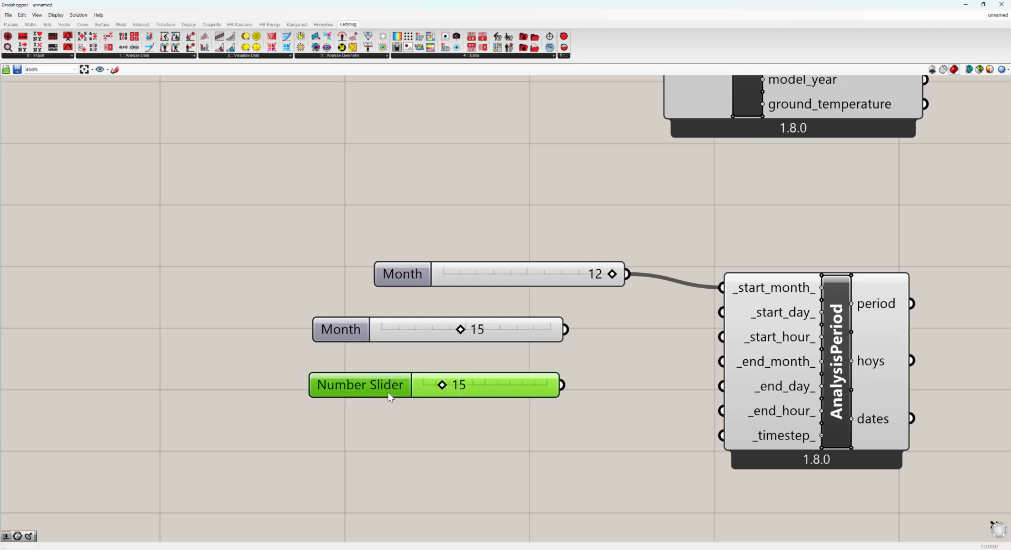
pyautogui.doubleClick(390, 395)
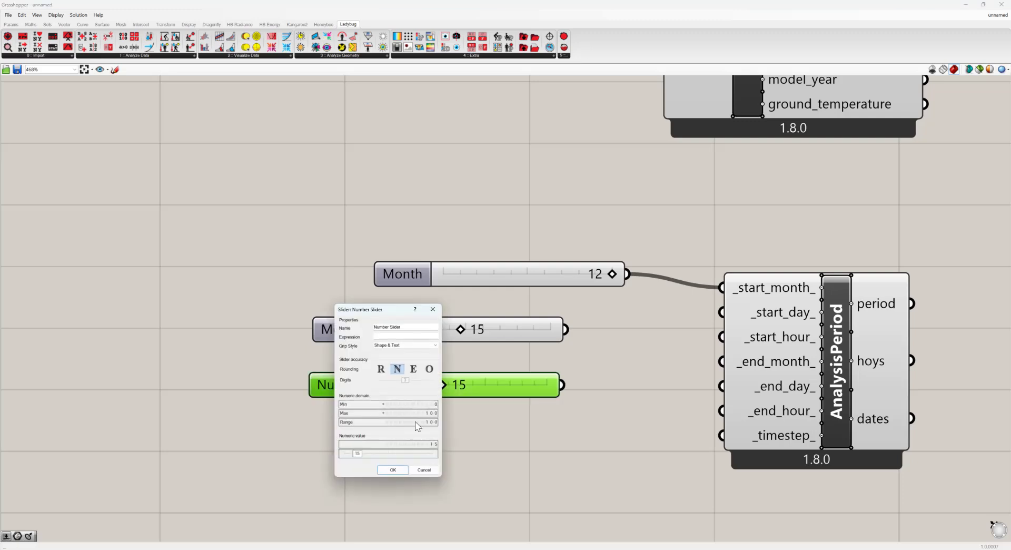
pyautogui.press('Return')
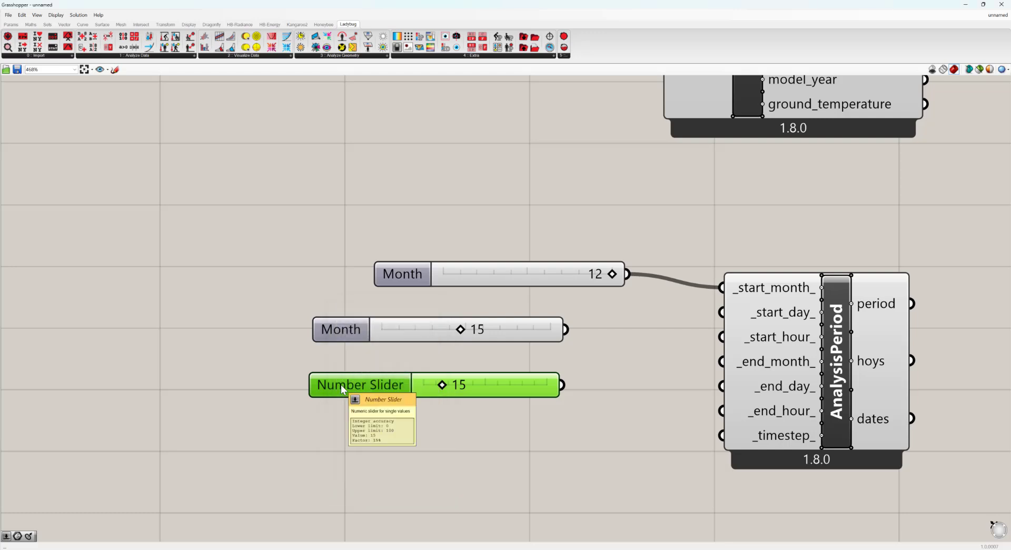
# - Set the third slider's maximum to 23 and rename it Hours
pyautogui.doubleClick(341, 384)
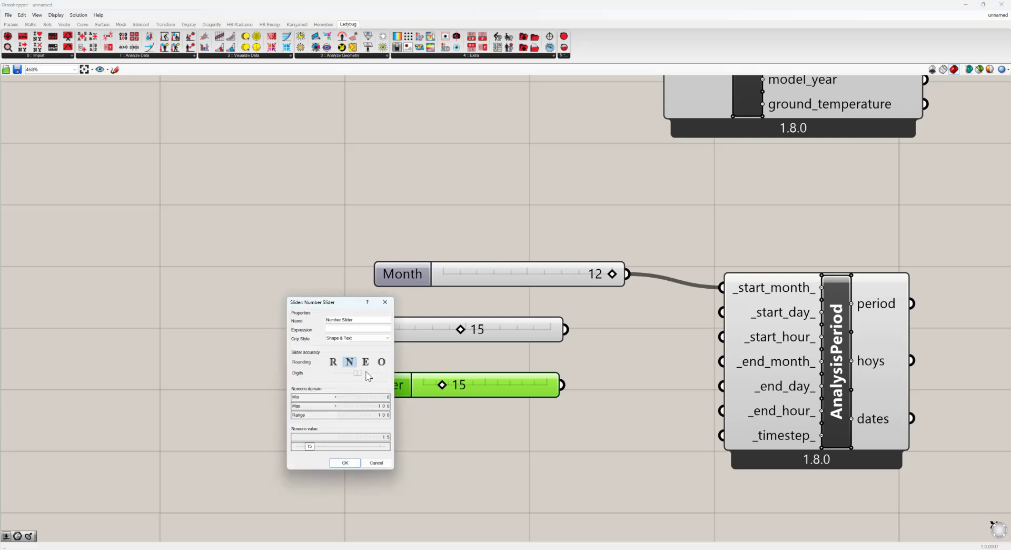
pyautogui.doubleClick(380, 409)
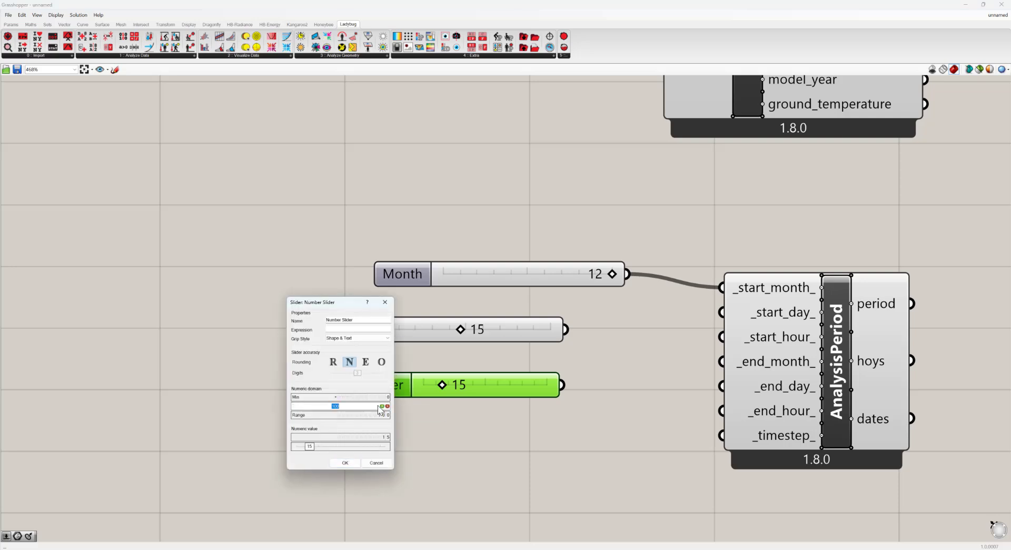
pyautogui.write('23')
pyautogui.click(359, 321)
pyautogui.moveTo(359, 320); pyautogui.dragTo(49, 303)
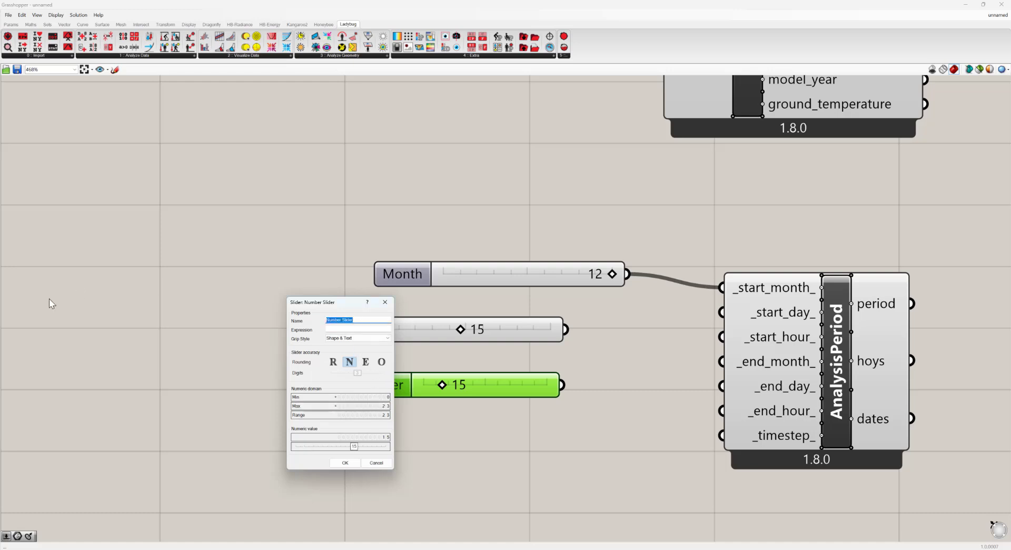
pyautogui.write('Hours')
pyautogui.click(346, 463)
# - Connect the second Month slider to the _start_day_ input and the Hours slider to the _start_hour_ input of AnalysisPeriod
pyautogui.moveTo(654, 392); pyautogui.dragTo(526, 416, button='right')
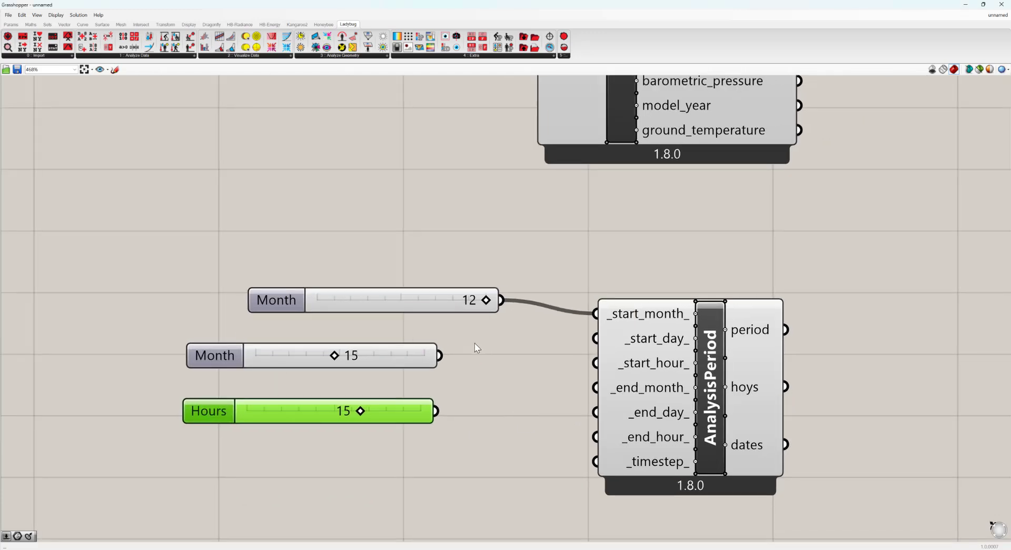
pyautogui.moveTo(439, 356); pyautogui.dragTo(595, 338)
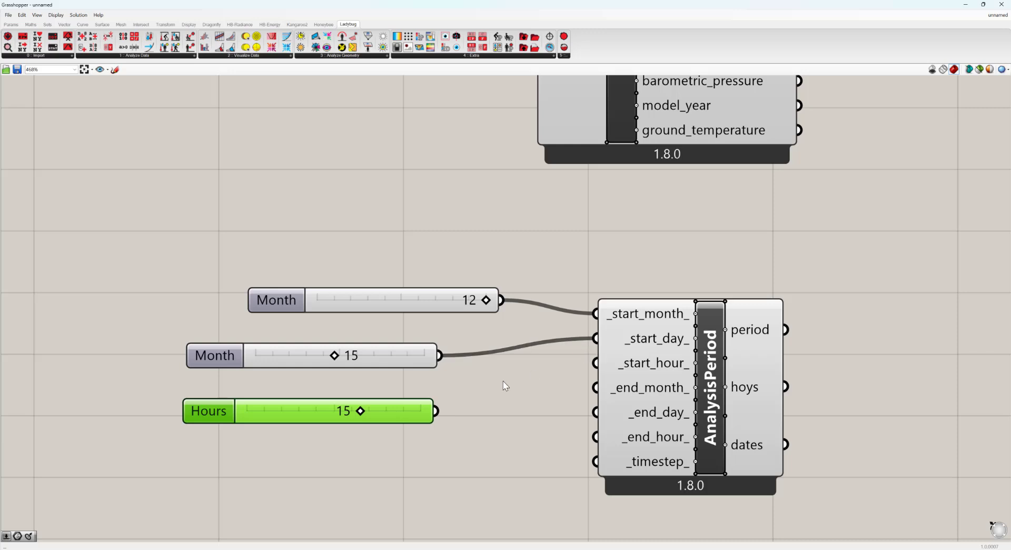
pyautogui.moveTo(440, 412); pyautogui.dragTo(595, 363)
pyautogui.scroll(-2, 534, 358)
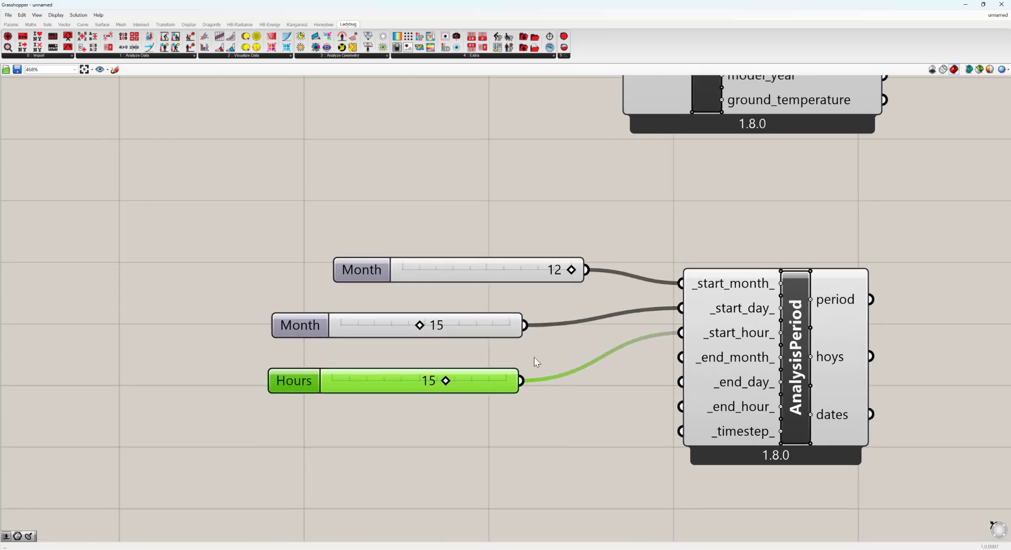
# - Select the three start sliders and align them in one column
pyautogui.moveTo(471, 204); pyautogui.dragTo(101, 483)
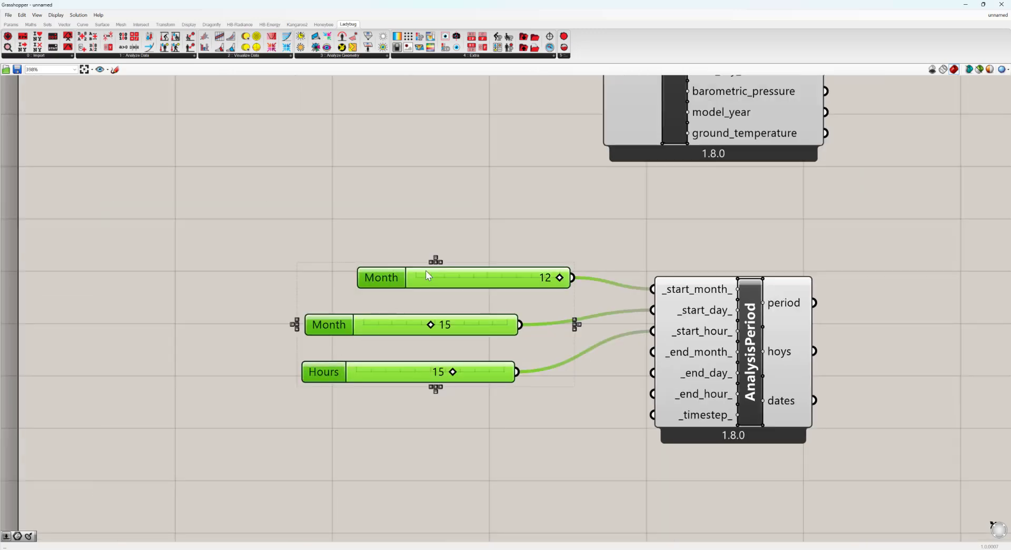
pyautogui.click(433, 256)
pyautogui.moveTo(447, 246); pyautogui.dragTo(227, 464)
pyautogui.click(435, 261)
# - Copy the three sliders below the originals and connect the copies to _end_month_, _end_day_ and _end_hour_ of AnalysisPeriod
pyautogui.moveTo(517, 215); pyautogui.dragTo(405, 160, button='right')
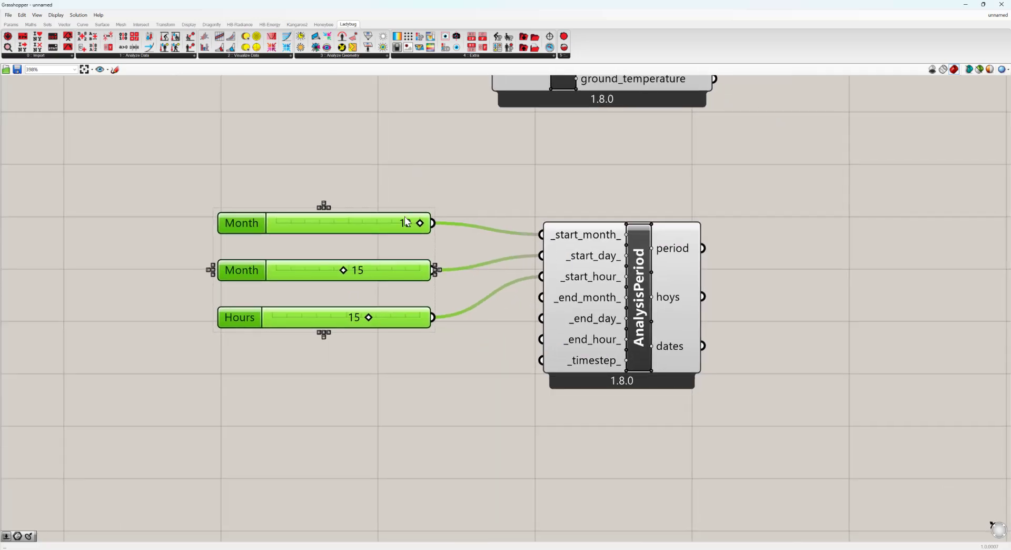
pyautogui.moveTo(405, 221); pyautogui.dragTo(364, 373)
pyautogui.click(487, 373)
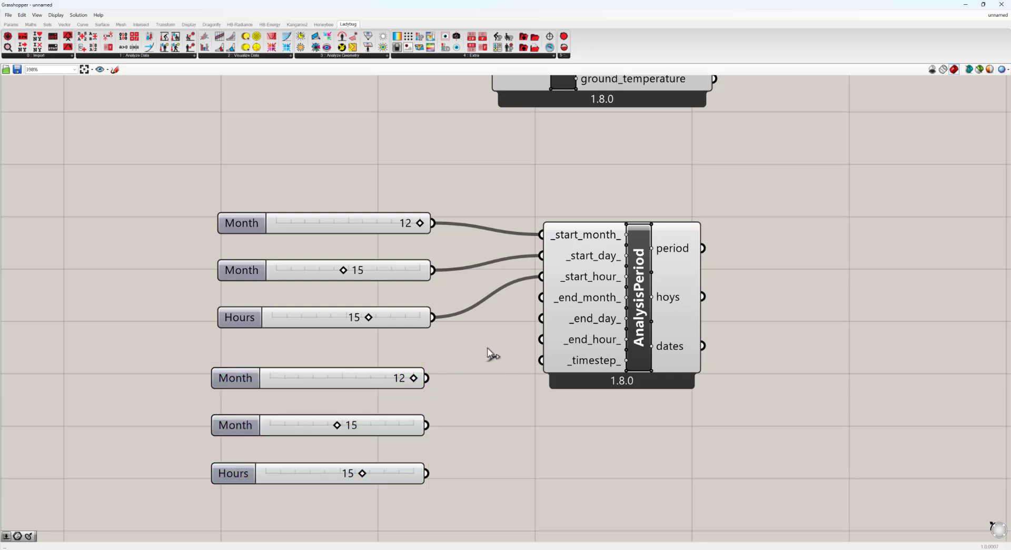
pyautogui.moveTo(426, 378); pyautogui.dragTo(541, 297)
pyautogui.moveTo(427, 424); pyautogui.dragTo(540, 318)
pyautogui.moveTo(426, 473); pyautogui.dragTo(524, 341)
pyautogui.moveTo(426, 473); pyautogui.dragTo(541, 339)
pyautogui.moveTo(421, 344); pyautogui.dragTo(524, 368, button='right')
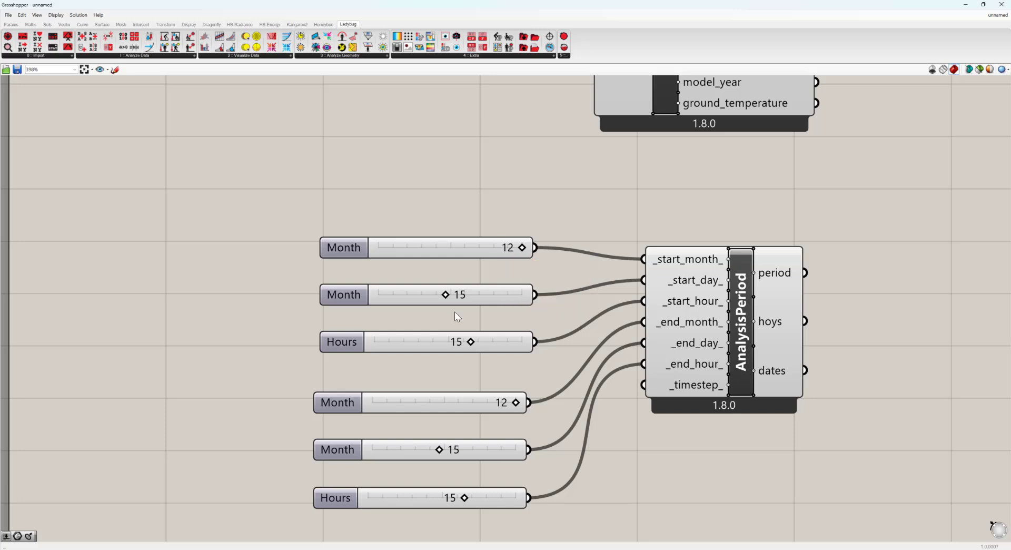
# - Rename the sliders feeding _start_day_ and _end_day_ to Day
pyautogui.rightClick(358, 295)
pyautogui.moveTo(396, 303); pyautogui.dragTo(205, 298)
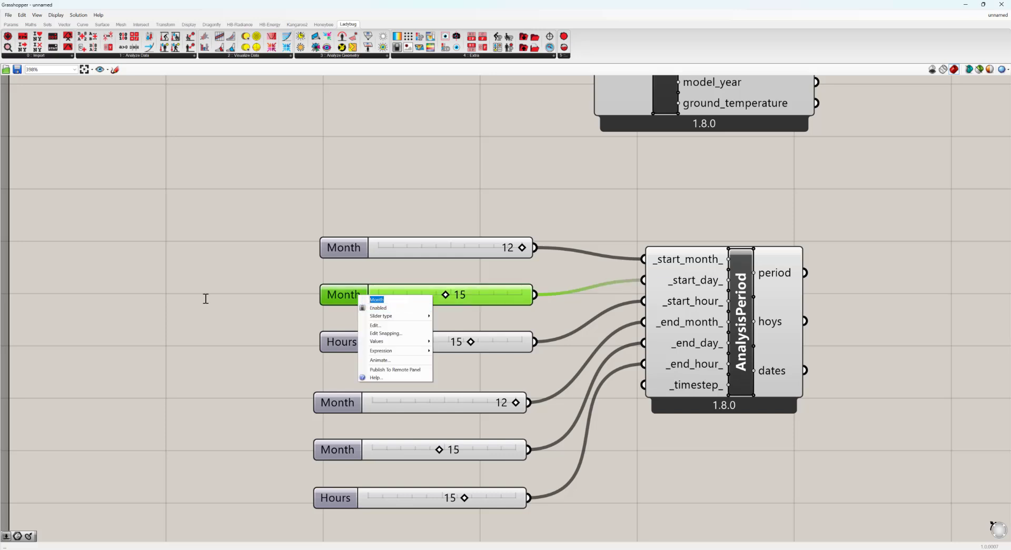
pyautogui.write('Day')
pyautogui.press('Return')
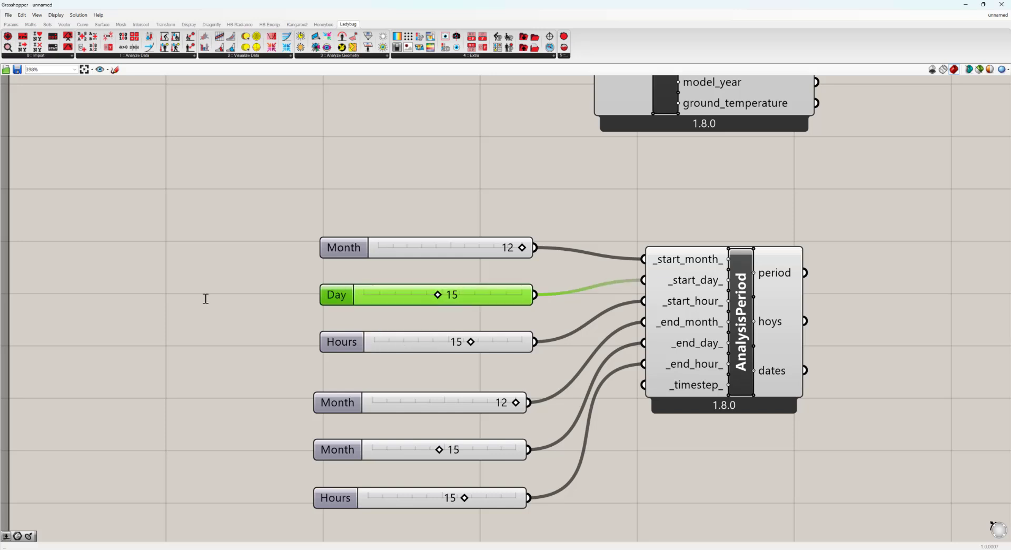
pyautogui.rightClick(328, 449)
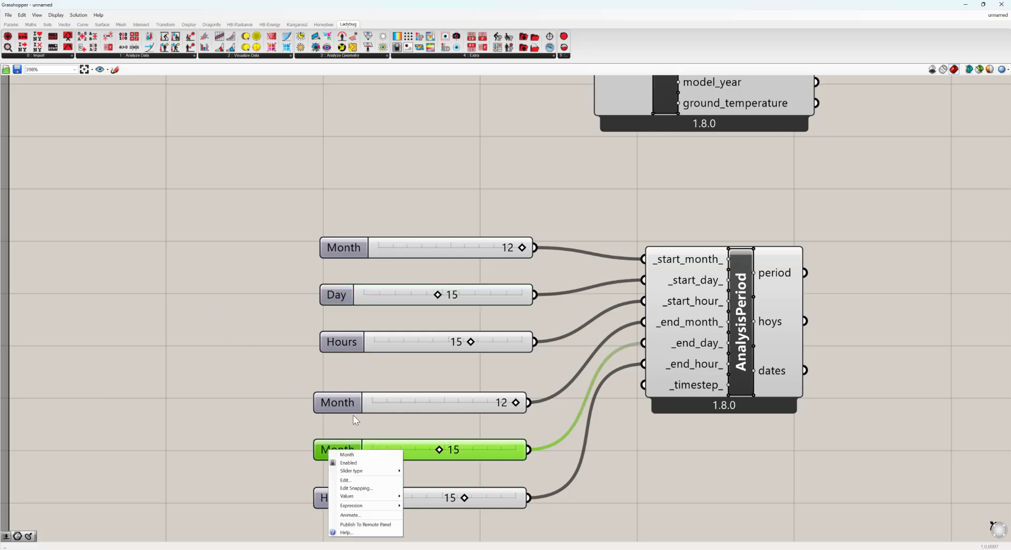
pyautogui.moveTo(359, 455); pyautogui.dragTo(251, 439)
pyautogui.write('Day')
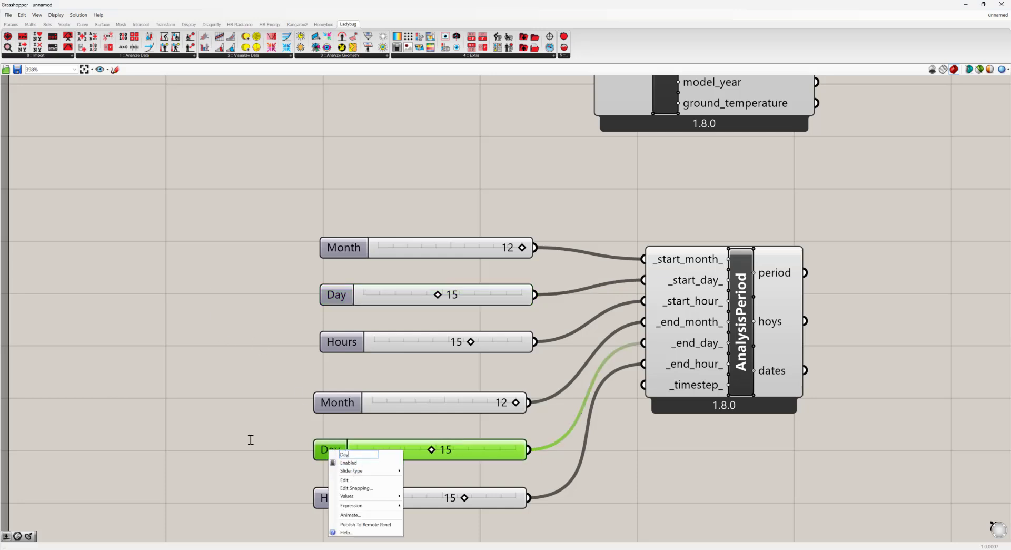
pyautogui.press('Return')
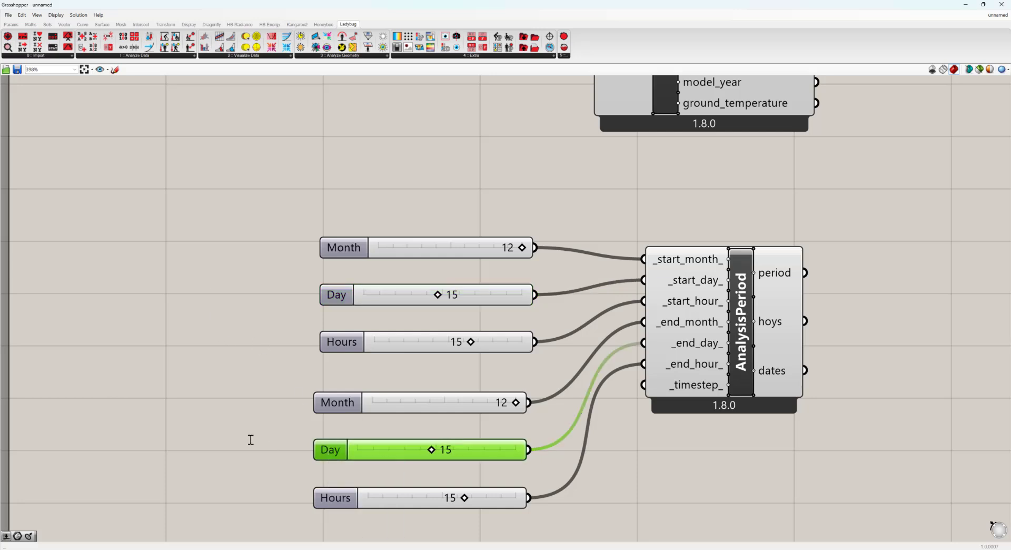
# - Set the start Day slider to 1 and the start Hours slider to 0
pyautogui.doubleClick(453, 296)
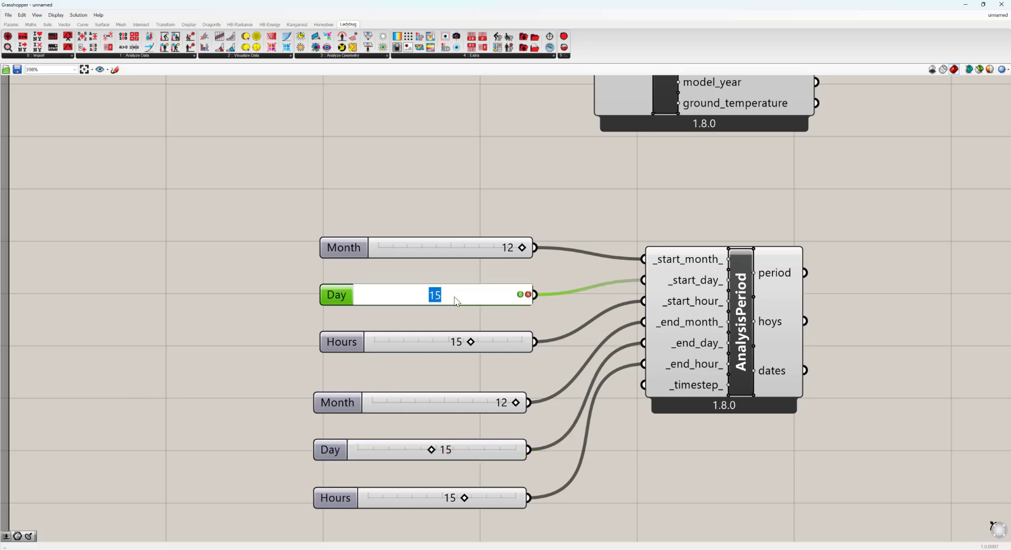
pyautogui.write('1')
pyautogui.press('Return')
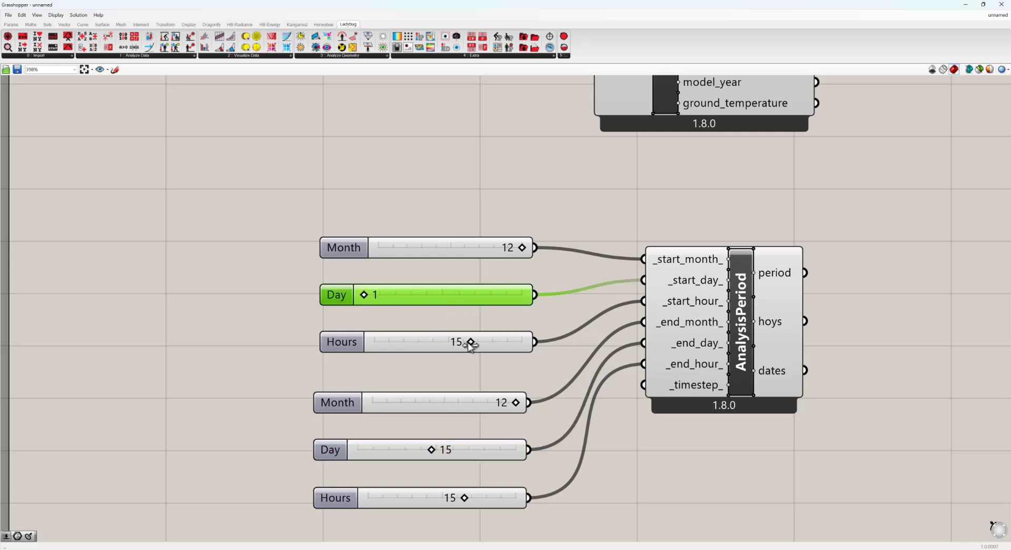
pyautogui.moveTo(470, 343); pyautogui.dragTo(289, 345)
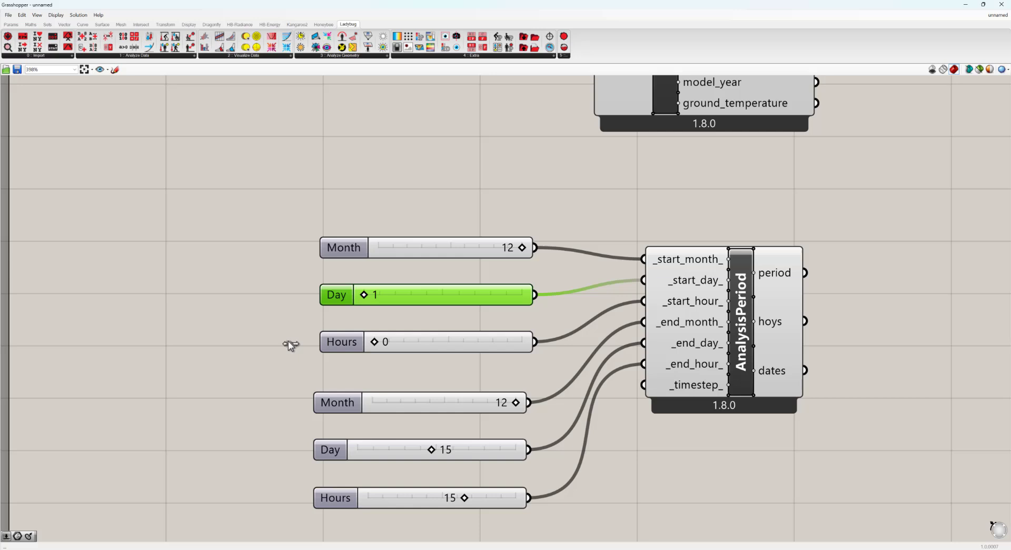
# - Set the end sliders to Month 2, Day 28 and Hours 23
pyautogui.doubleClick(503, 406)
pyautogui.write('2')
pyautogui.press('Return')
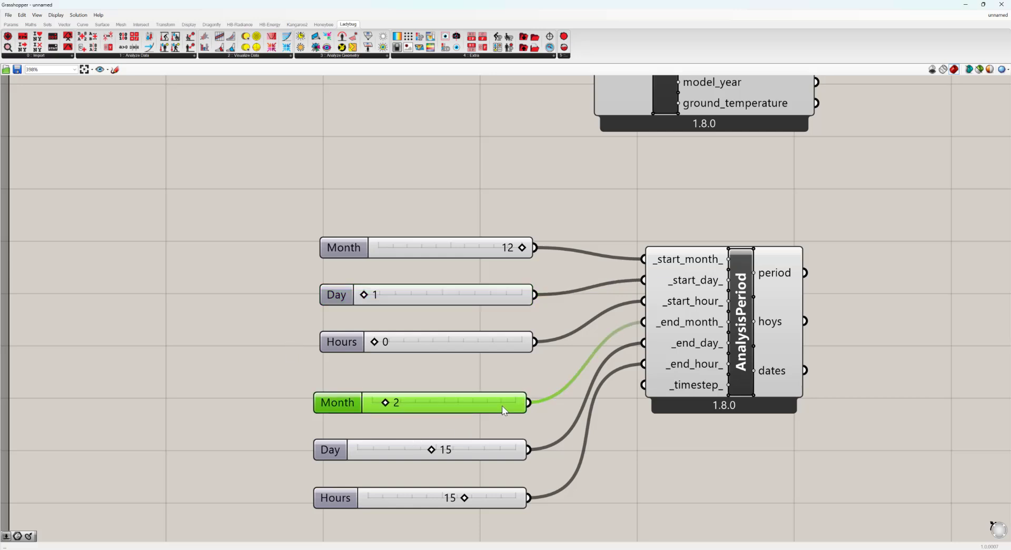
pyautogui.doubleClick(448, 451)
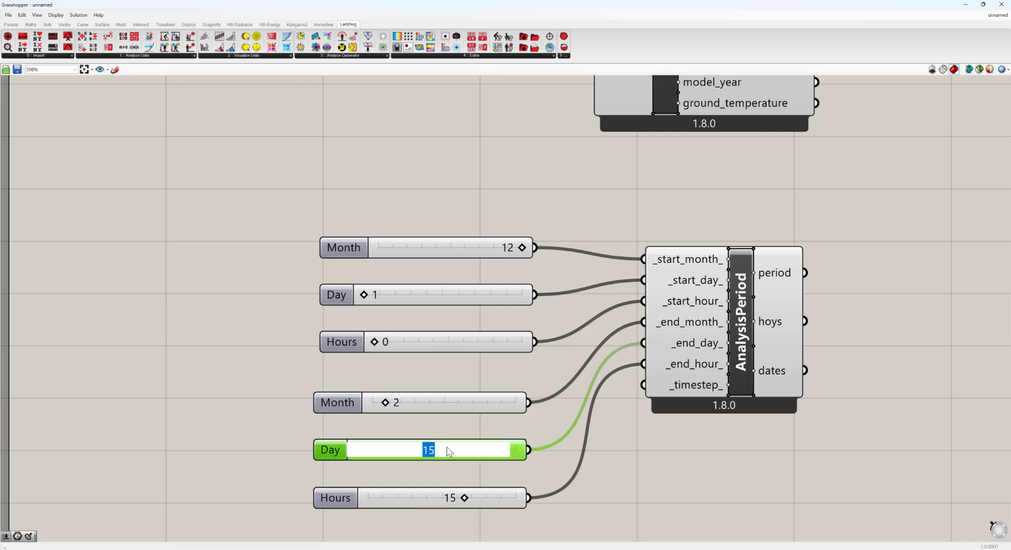
pyautogui.write('28')
pyautogui.press('Return')
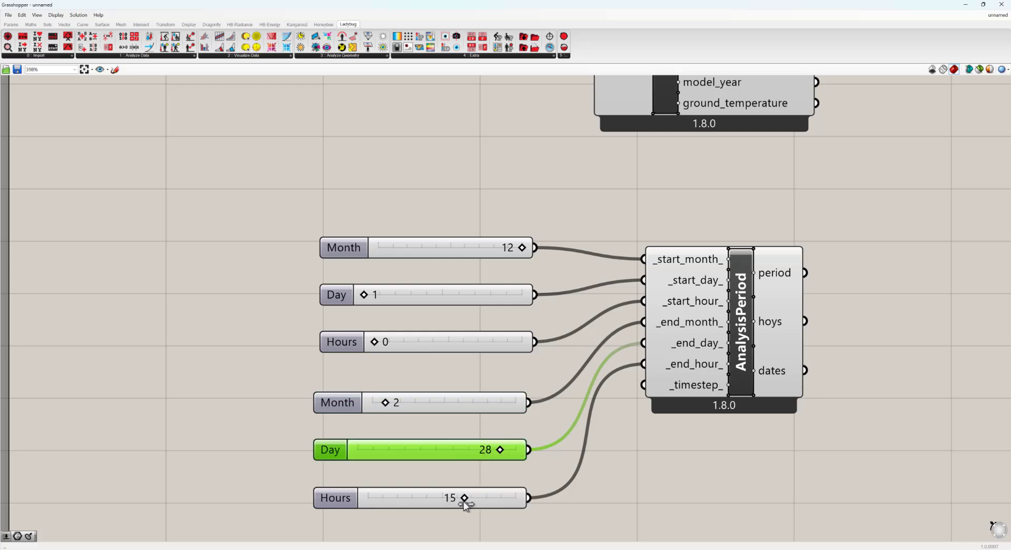
pyautogui.moveTo(462, 501); pyautogui.dragTo(572, 501)
# - Move the AnalysisPeriod component together with its six sliders a little farther below the ImportEPW component
pyautogui.moveTo(654, 476); pyautogui.dragTo(572, 458, button='right')
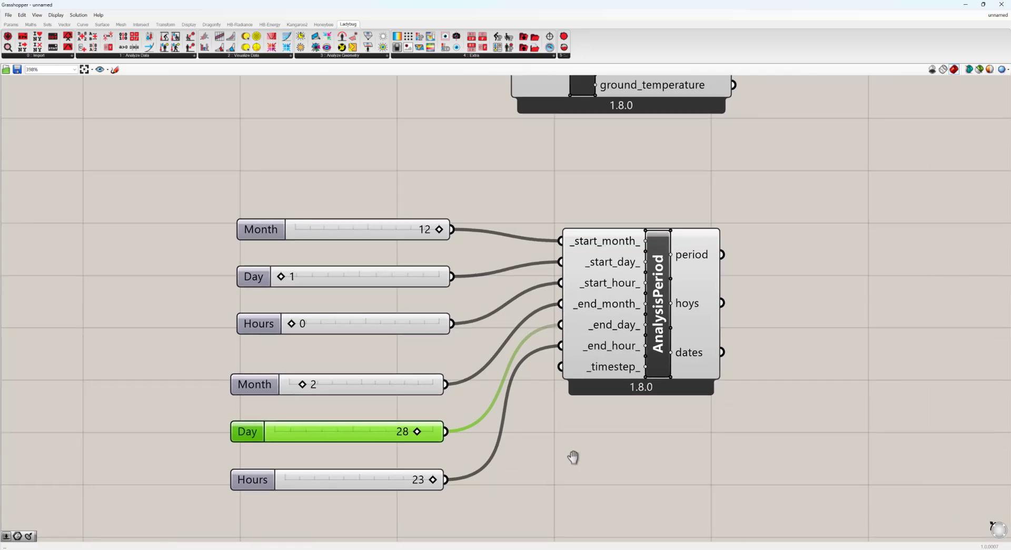
pyautogui.scroll(-2, 542, 435)
pyautogui.moveTo(727, 260); pyautogui.dragTo(87, 542)
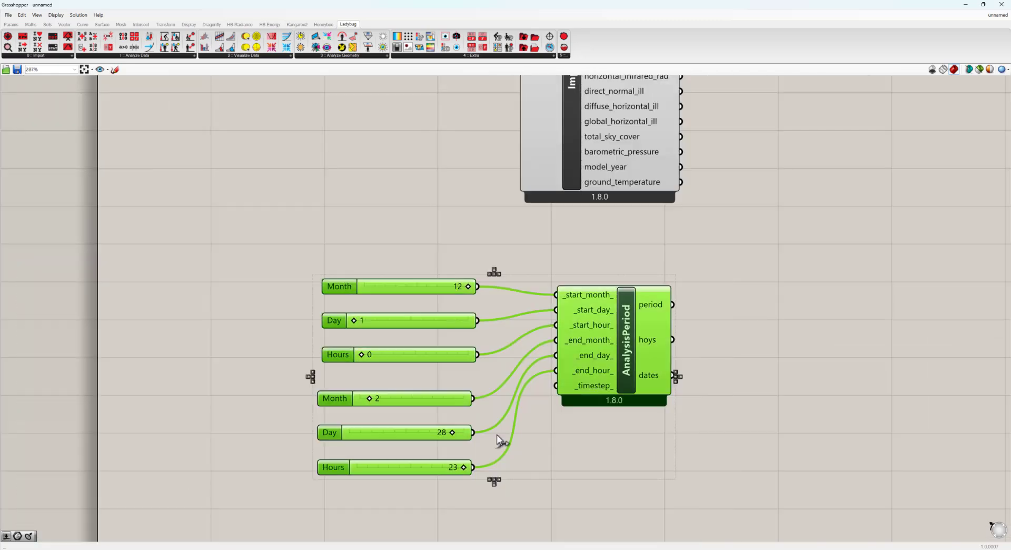
pyautogui.moveTo(586, 357); pyautogui.dragTo(644, 385)
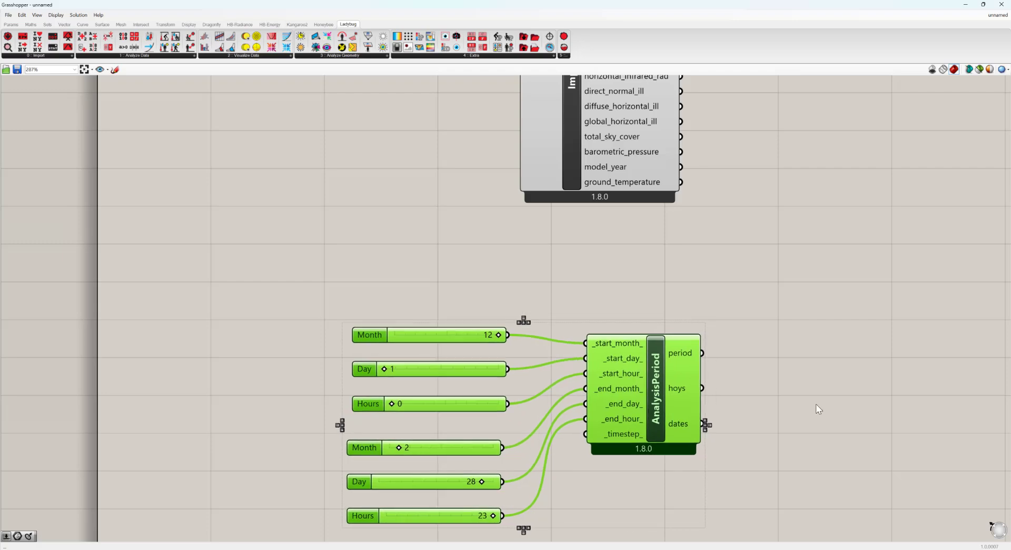
# - Add a Scribble note just below the AnalysisPeriod component
pyautogui.moveTo(816, 403); pyautogui.dragTo(664, 386, button='right')
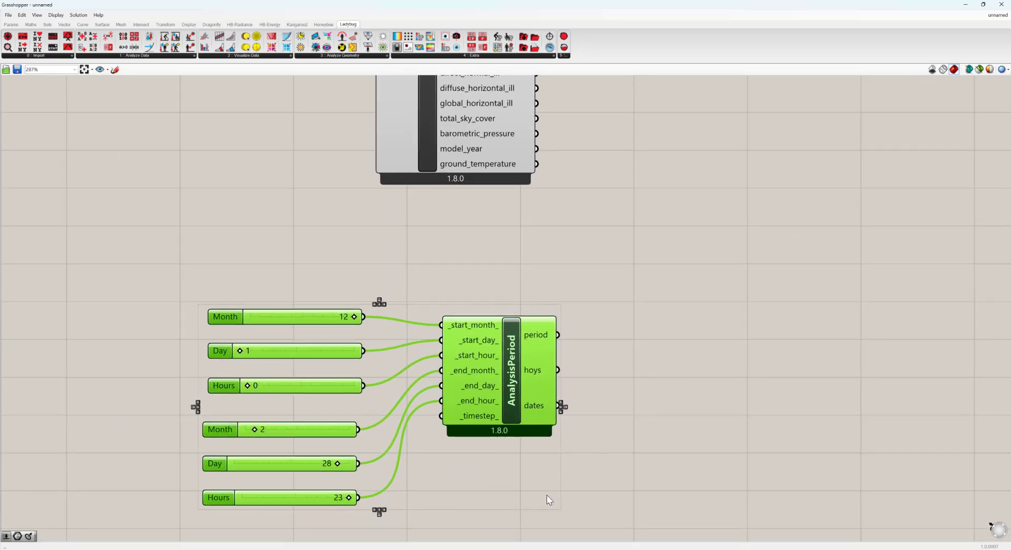
pyautogui.click(516, 479)
pyautogui.doubleClick(516, 479)
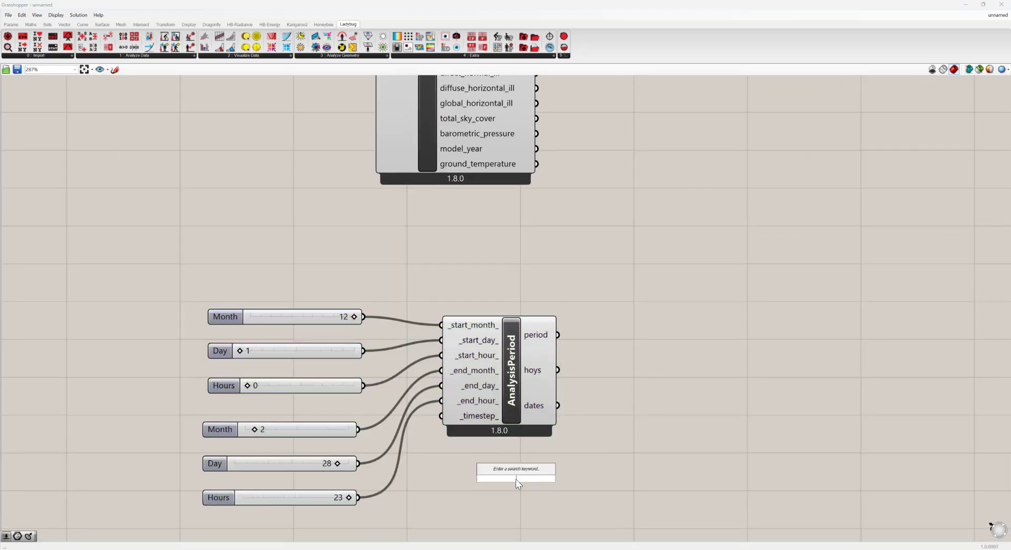
pyautogui.write('scribb')
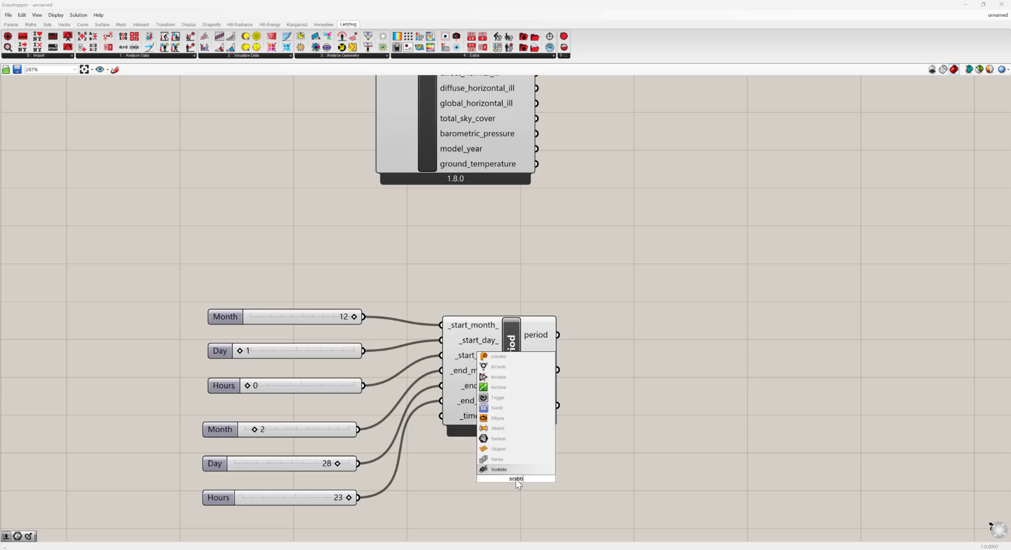
pyautogui.write('le')
pyautogui.click(511, 470)
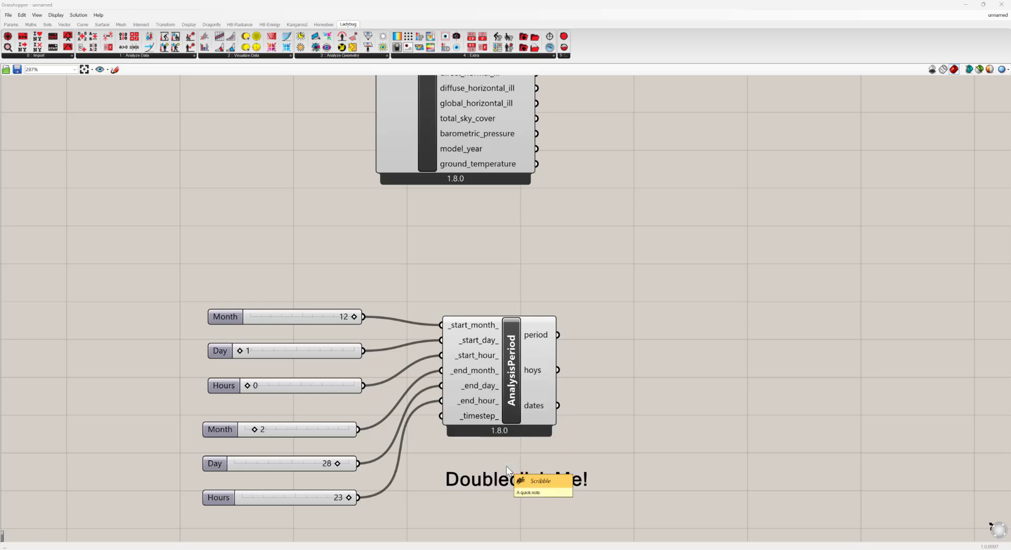
# - Change the Scribble text to Winter and center the note beneath the AnalysisPeriod component
pyautogui.moveTo(533, 491); pyautogui.dragTo(558, 415, button='right')
pyautogui.doubleClick(559, 408)
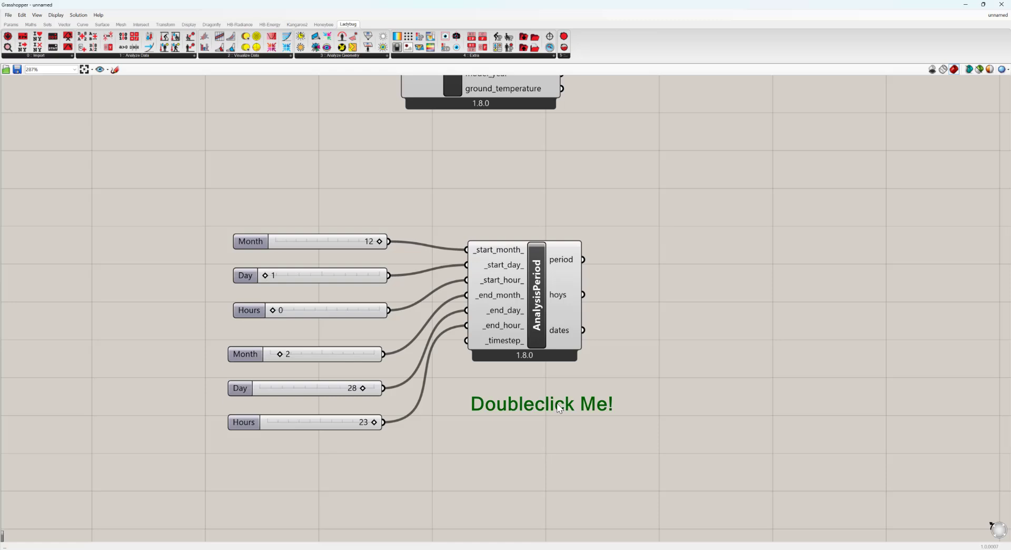
pyautogui.write('Winte')
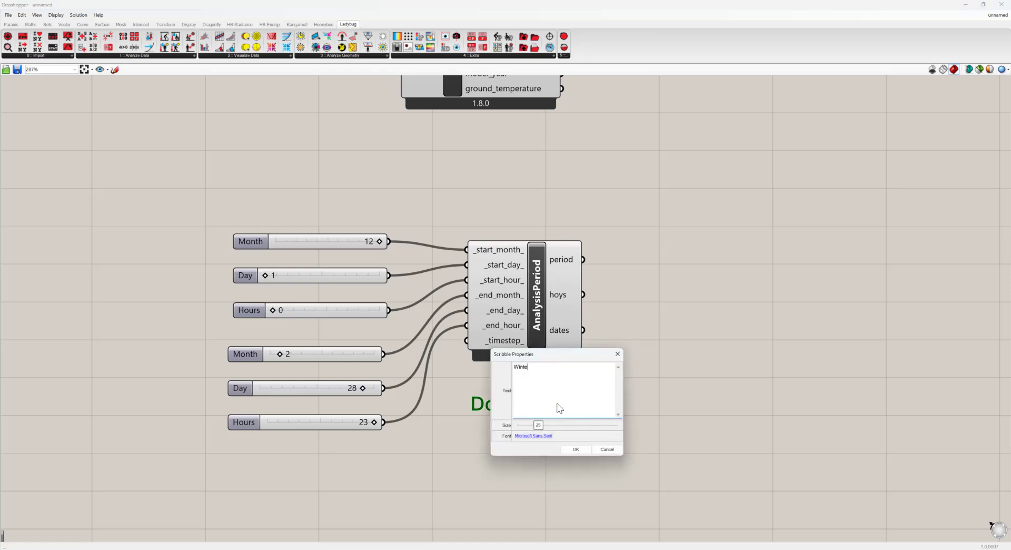
pyautogui.write('r')
pyautogui.click(578, 448)
pyautogui.moveTo(511, 404); pyautogui.dragTo(535, 392)
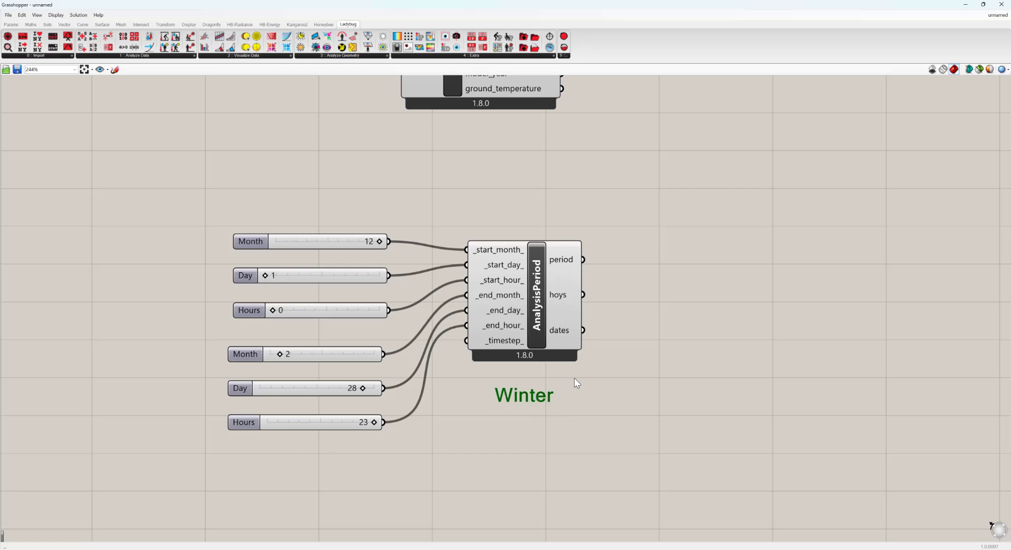
# - Duplicate the Winter AnalysisPeriod with its six sliders and note, and place the copy below the original
pyautogui.scroll(-3, 574, 378)
pyautogui.moveTo(632, 265)
pyautogui.mouseDown()
pyautogui.moveTo(374, 420)
pyautogui.moveTo(141, 522)
pyautogui.mouseUp()
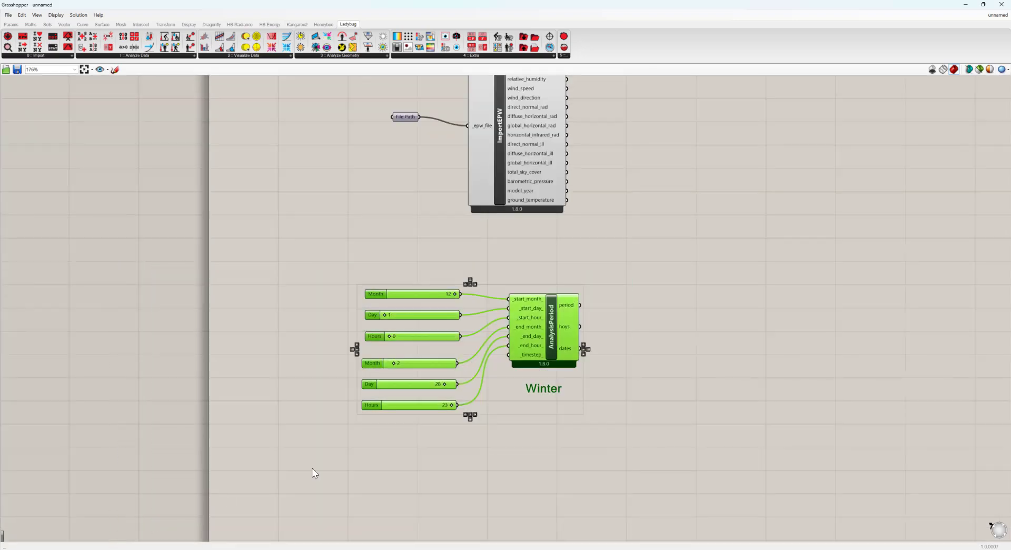
pyautogui.hotkey('ctrl', 'c')
pyautogui.hotkey('ctrl', 'v')
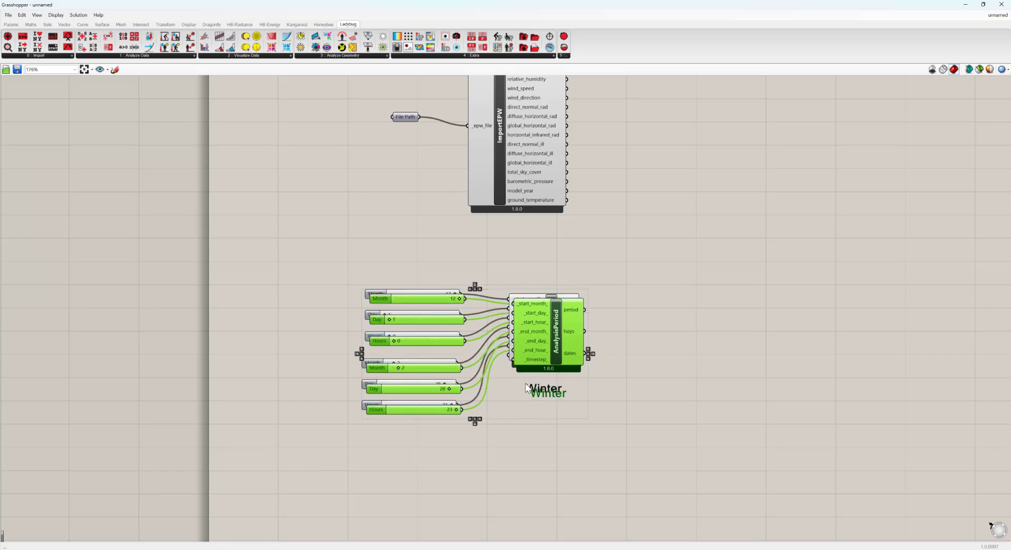
pyautogui.moveTo(557, 323); pyautogui.dragTo(557, 499)
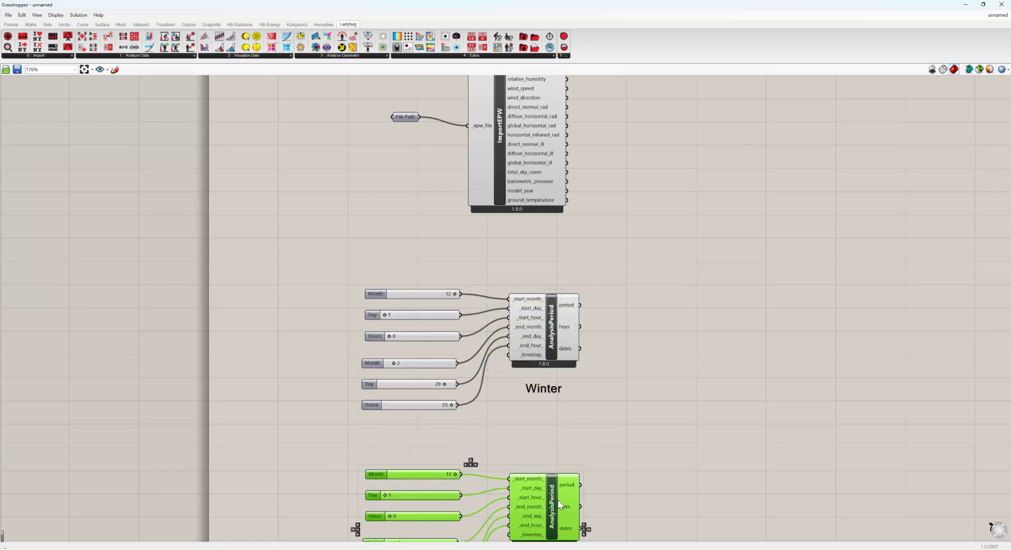
pyautogui.moveTo(590, 462); pyautogui.dragTo(635, 316, button='right')
pyautogui.click(715, 323)
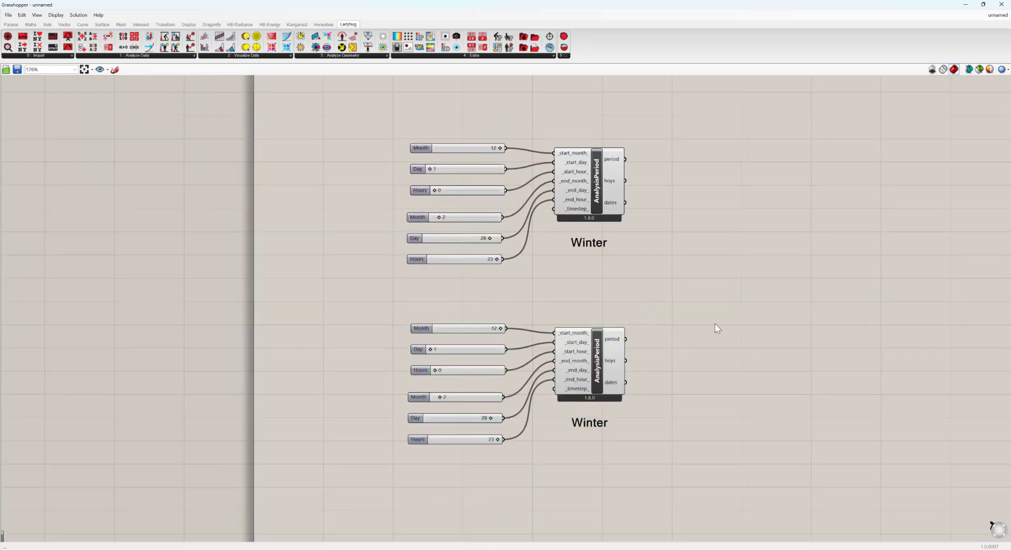
# - Change the note under the copied AnalysisPeriod to Spring
pyautogui.scroll(4, 715, 323)
pyautogui.moveTo(715, 323); pyautogui.dragTo(765, 309, button='right')
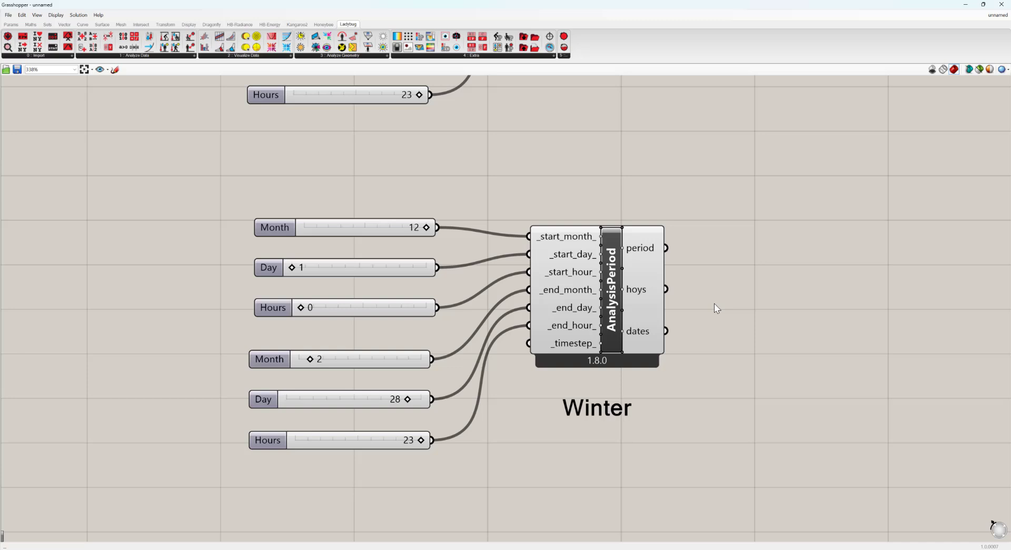
pyautogui.doubleClick(621, 409)
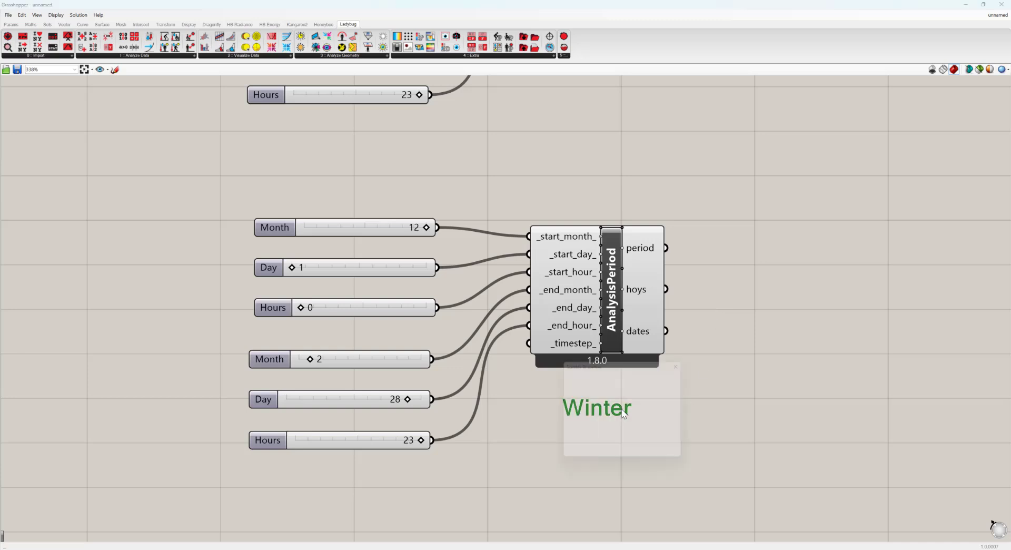
pyautogui.write('Spring')
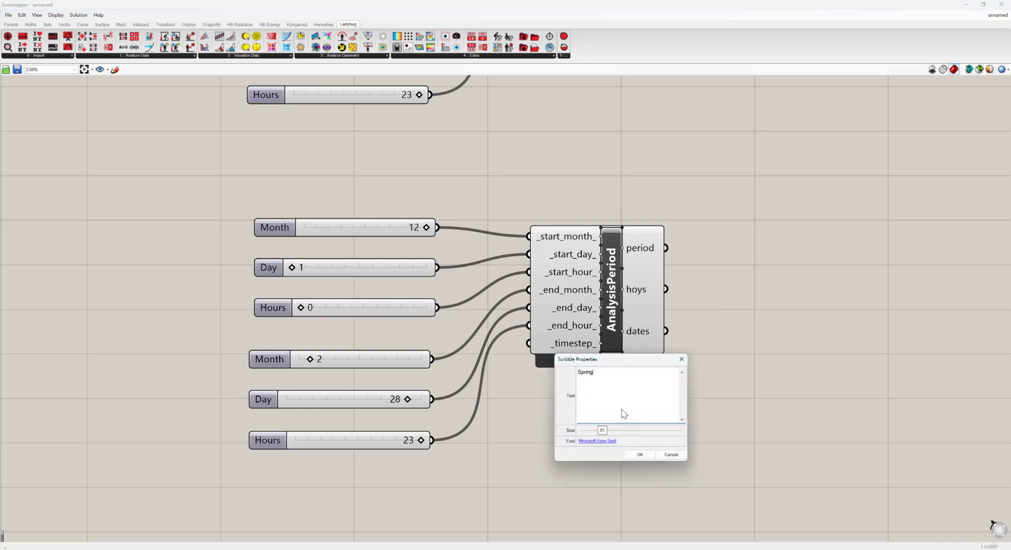
pyautogui.click(640, 455)
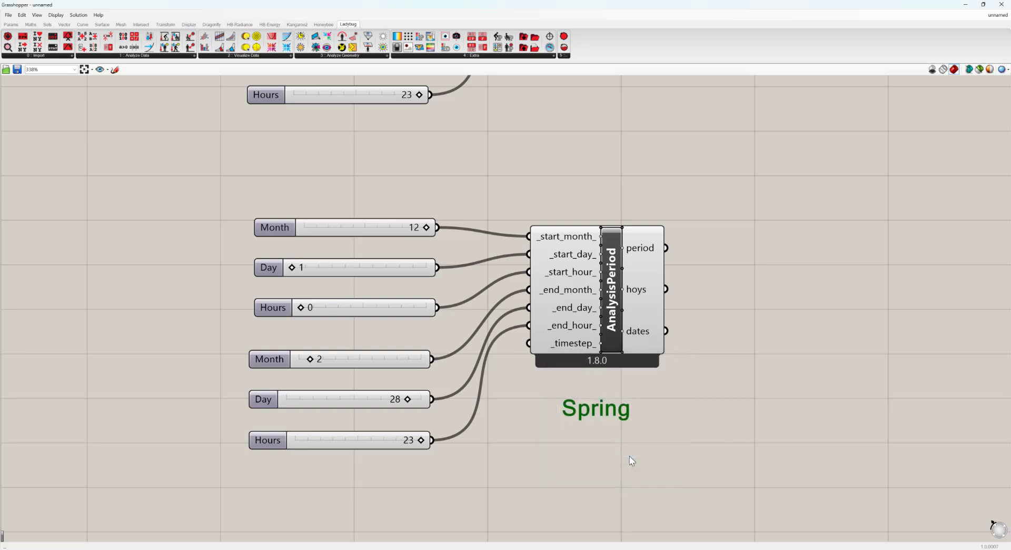
# - Set the Spring period's start Month slider to 3 and its end sliders to Month 5 and Day 31
pyautogui.doubleClick(418, 228)
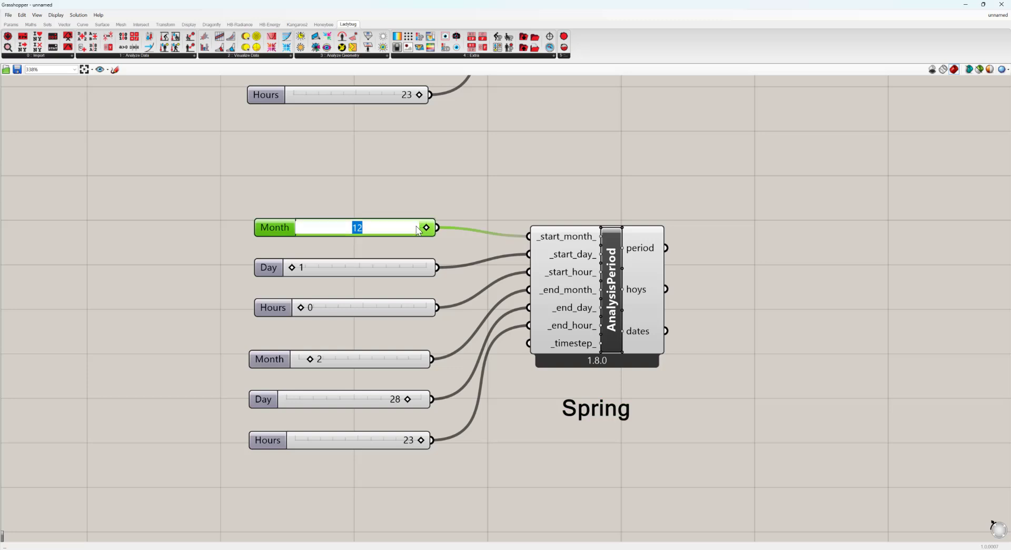
pyautogui.write('3')
pyautogui.press('Return')
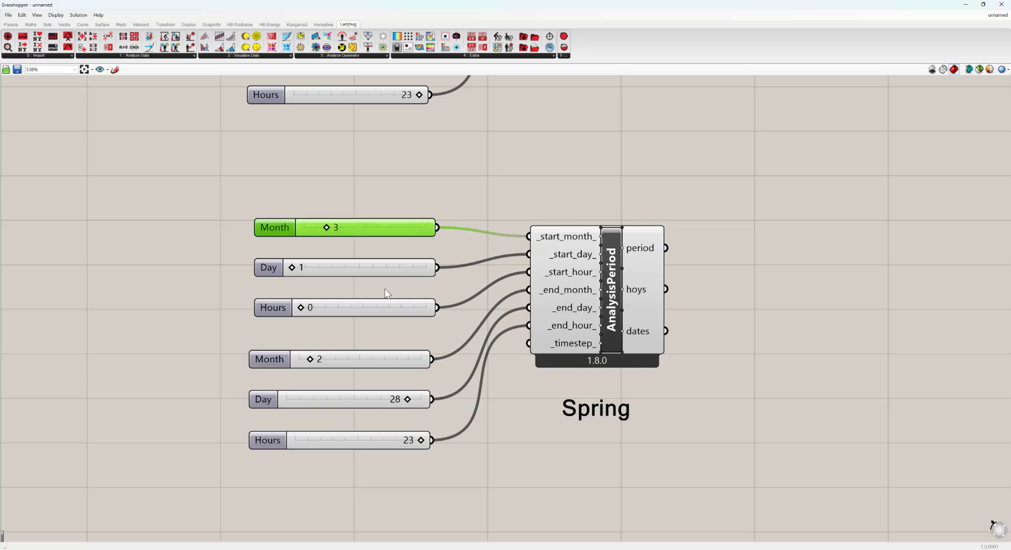
pyautogui.doubleClick(321, 359)
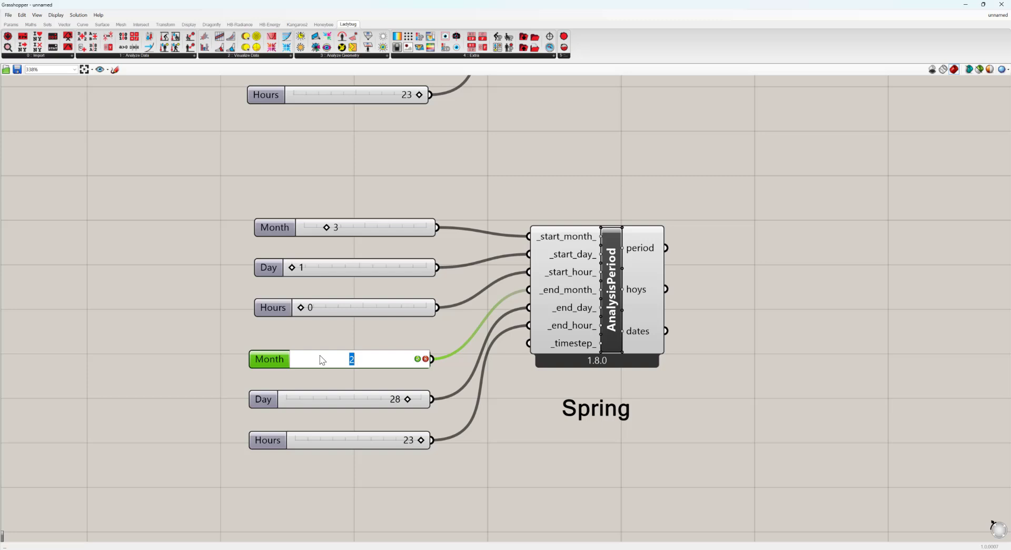
pyautogui.write('5')
pyautogui.press('Return')
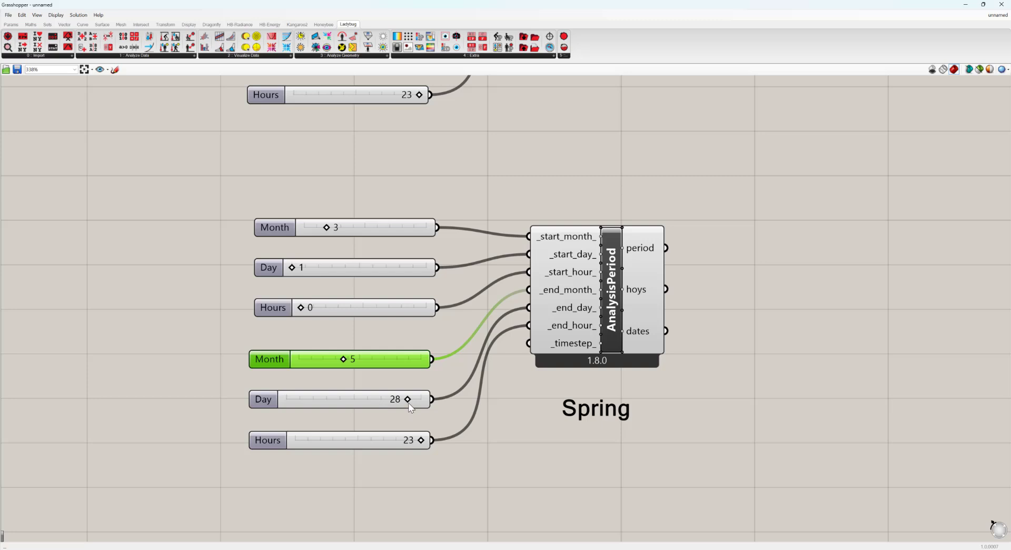
pyautogui.doubleClick(390, 400)
pyautogui.write('31')
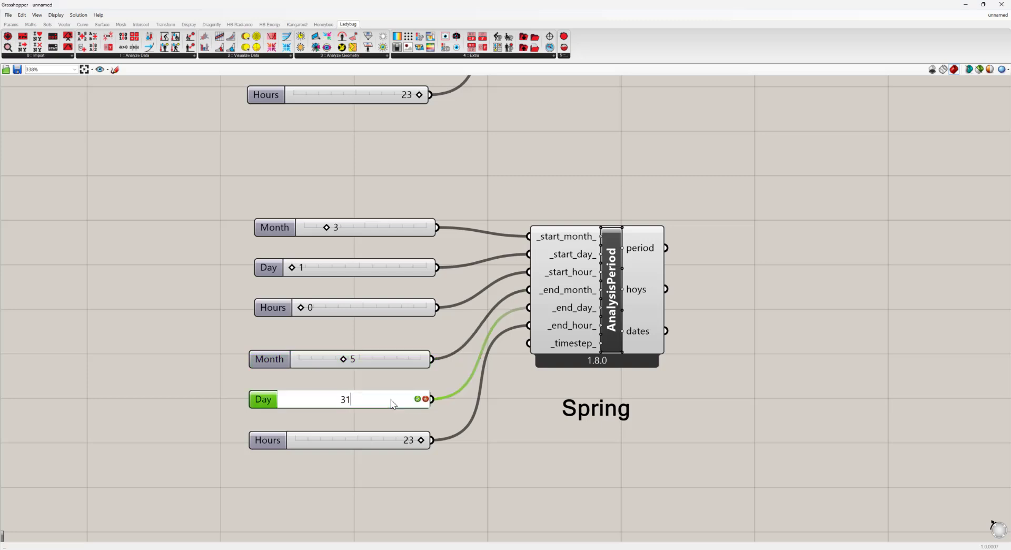
pyautogui.press('Return')
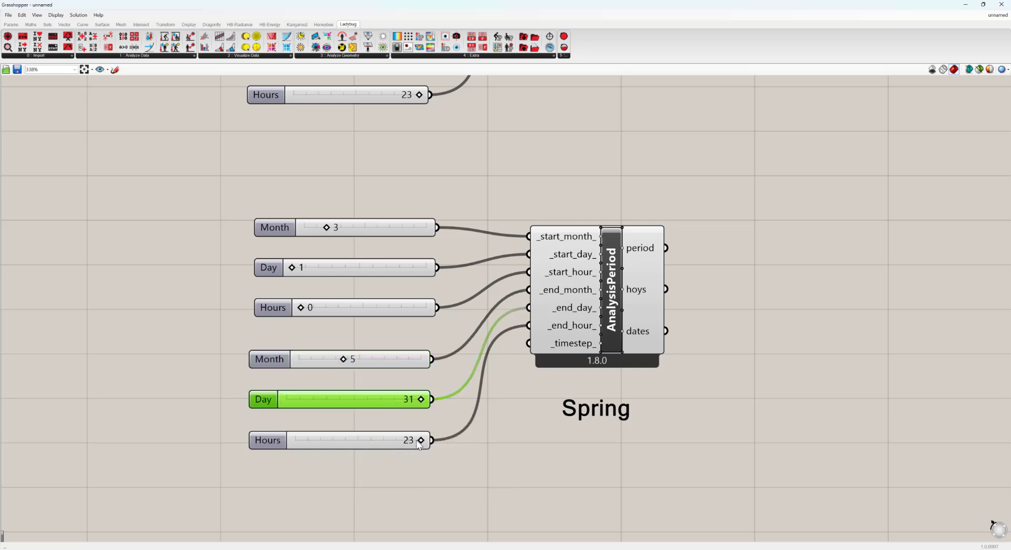
# - Duplicate the Spring AnalysisPeriod with its sliders and note, and place the copy below the Spring group
pyautogui.scroll(-3, 416, 445)
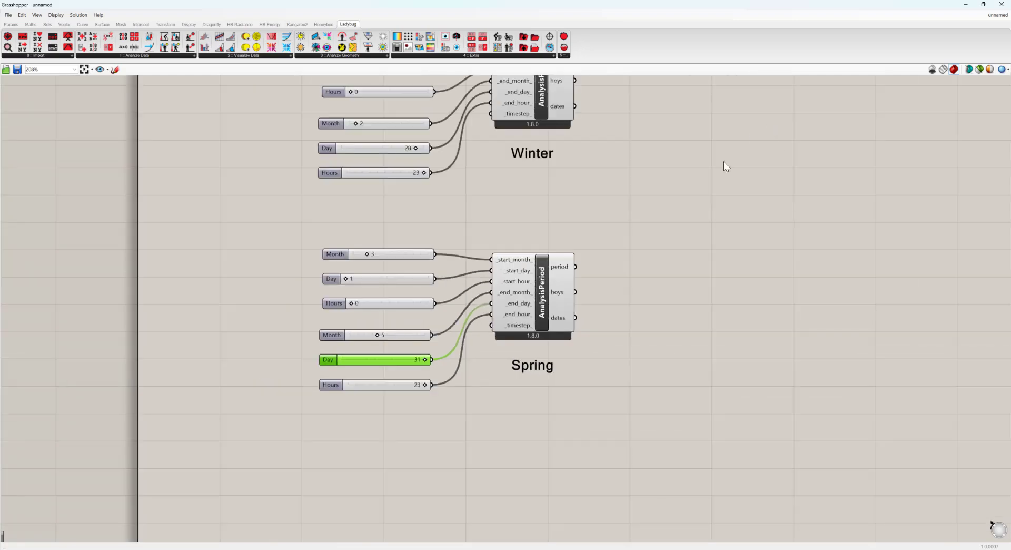
pyautogui.moveTo(672, 202); pyautogui.dragTo(49, 542)
pyautogui.moveTo(647, 425); pyautogui.dragTo(688, 341, button='right')
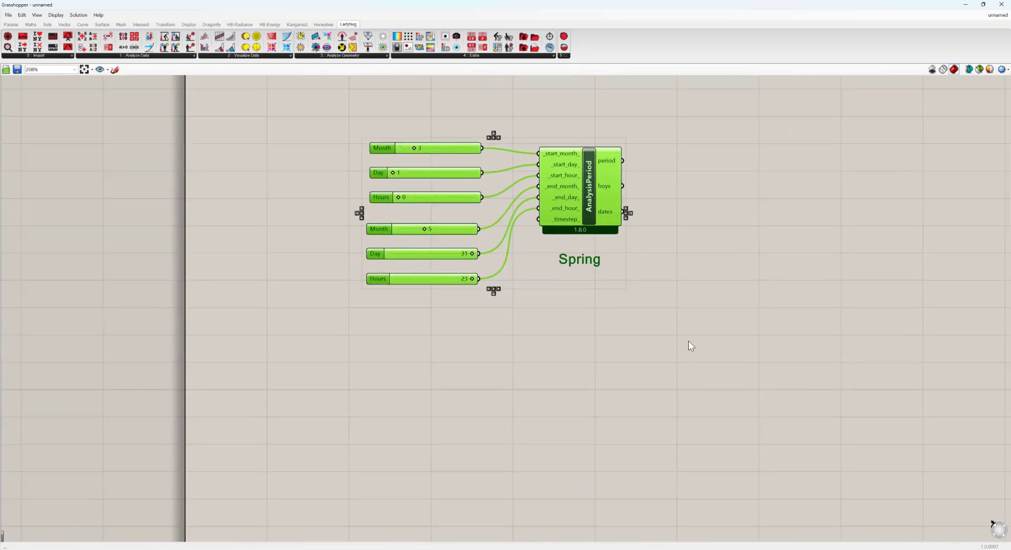
pyautogui.hotkey('ctrl', 'c')
pyautogui.hotkey('ctrl', 'v')
pyautogui.moveTo(585, 446); pyautogui.dragTo(601, 395)
pyautogui.moveTo(778, 394); pyautogui.dragTo(777, 279, button='right')
pyautogui.click(631, 379)
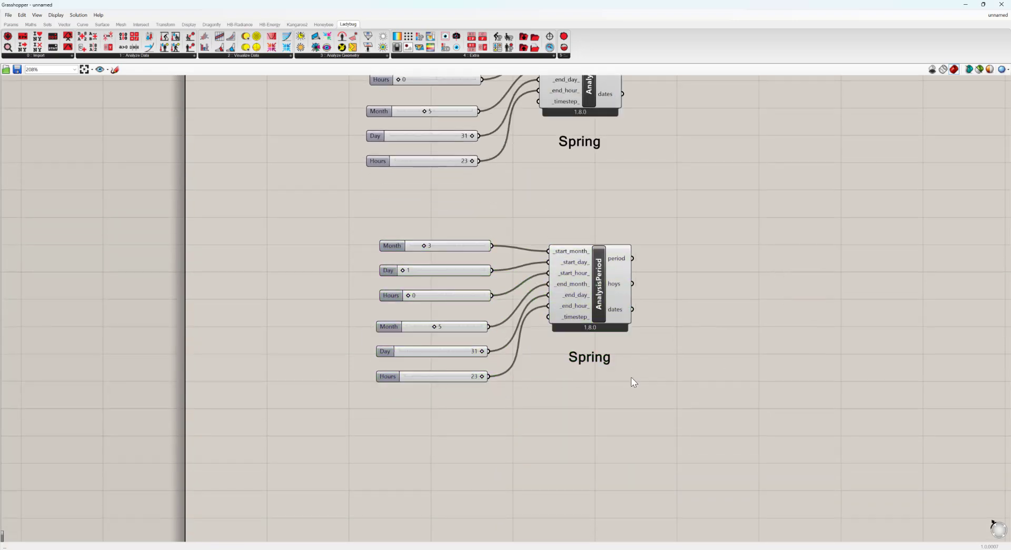
# - Change the note under the lowest AnalysisPeriod to Summer
pyautogui.doubleClick(601, 362)
pyautogui.write('Summer')
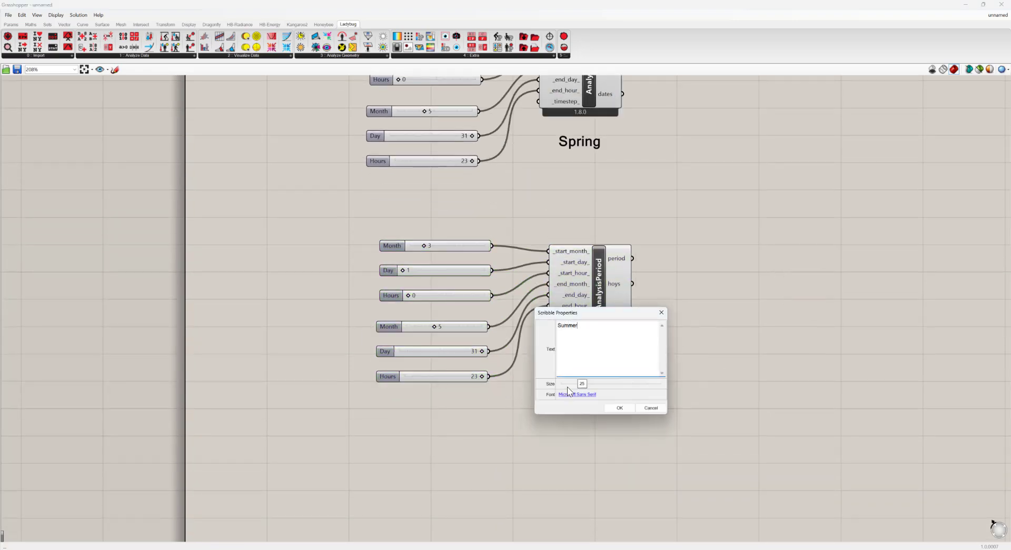
pyautogui.click(619, 407)
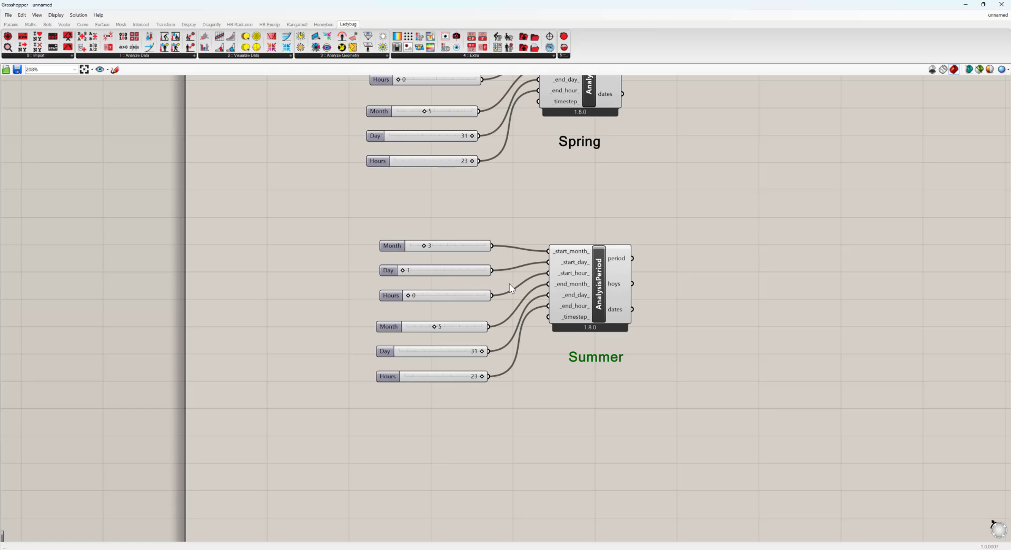
# - Set the Summer period's start Month slider to 6 and its end Month slider to 8
pyautogui.doubleClick(429, 248)
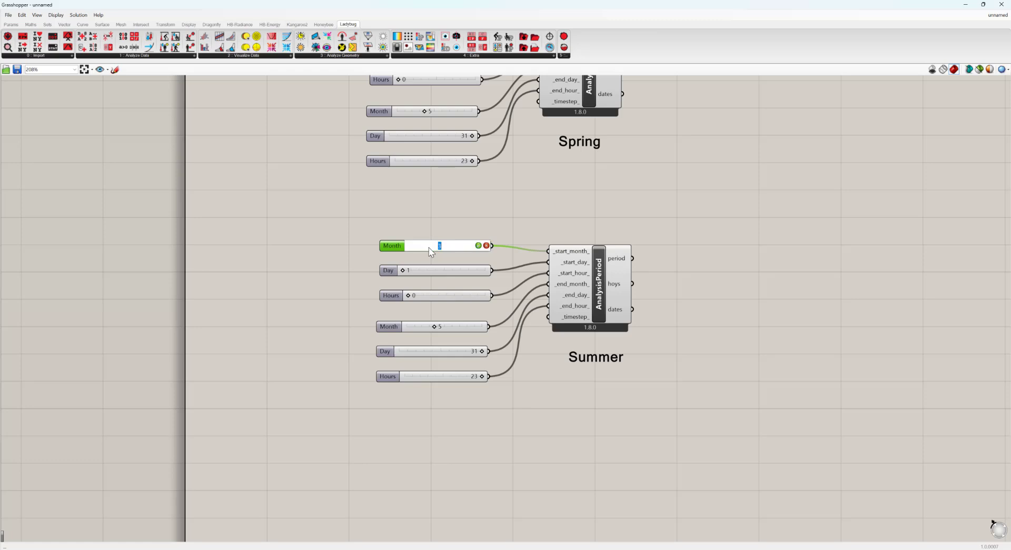
pyautogui.press('Return')
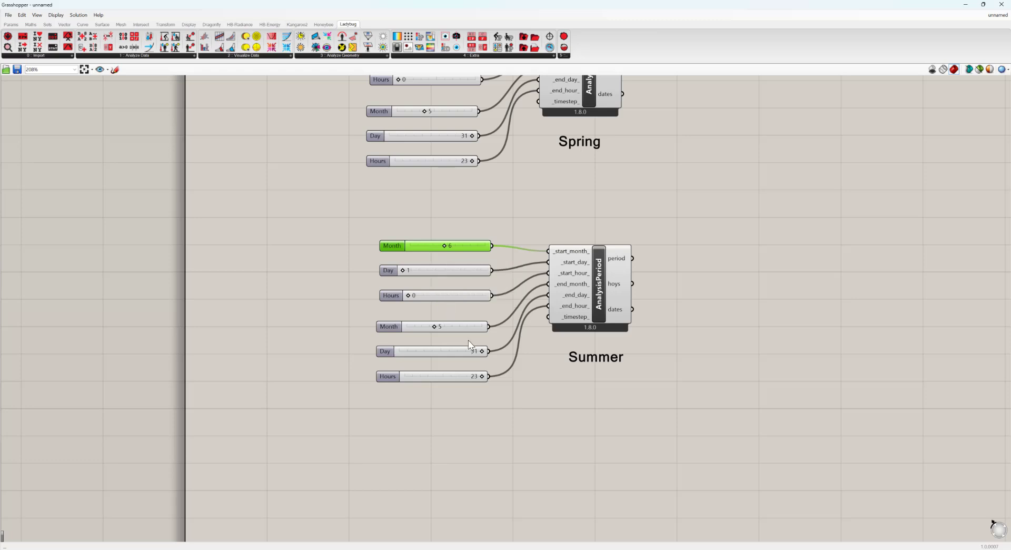
pyautogui.doubleClick(442, 327)
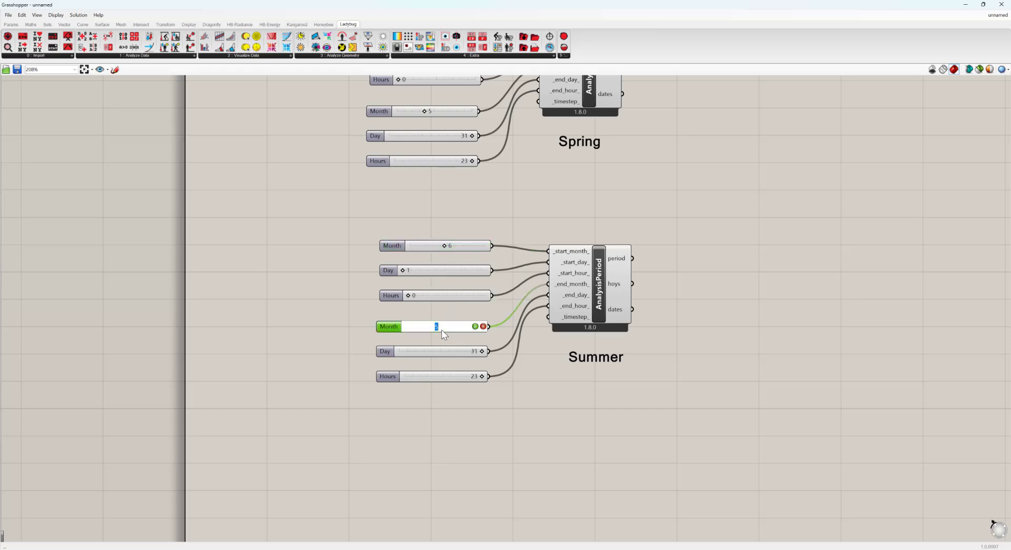
pyautogui.write('8')
pyautogui.press('Return')
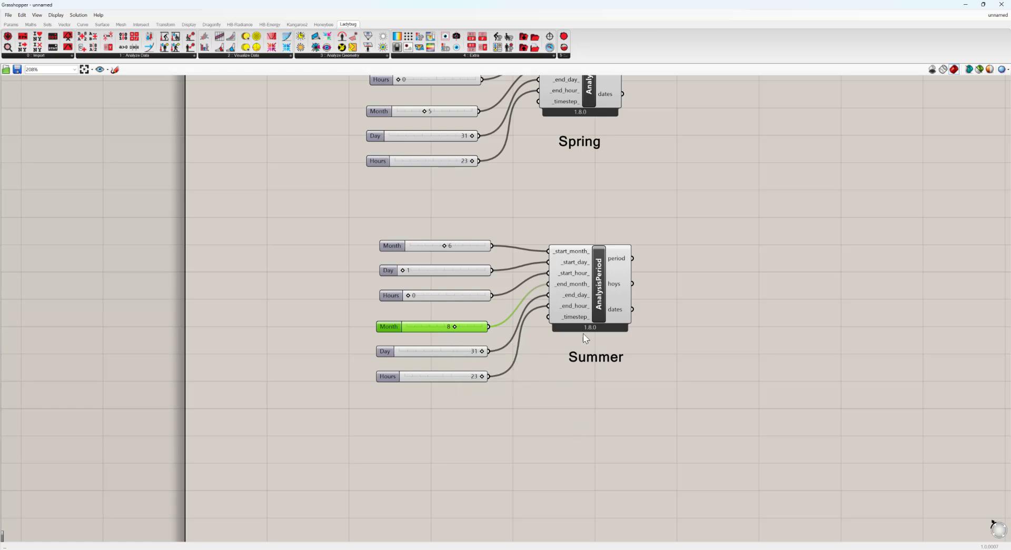
# - Duplicate the Summer AnalysisPeriod with its sliders and note, and place the copy below the Summer group
pyautogui.scroll(-4, 583, 333)
pyautogui.moveTo(595, 202); pyautogui.dragTo(358, 414)
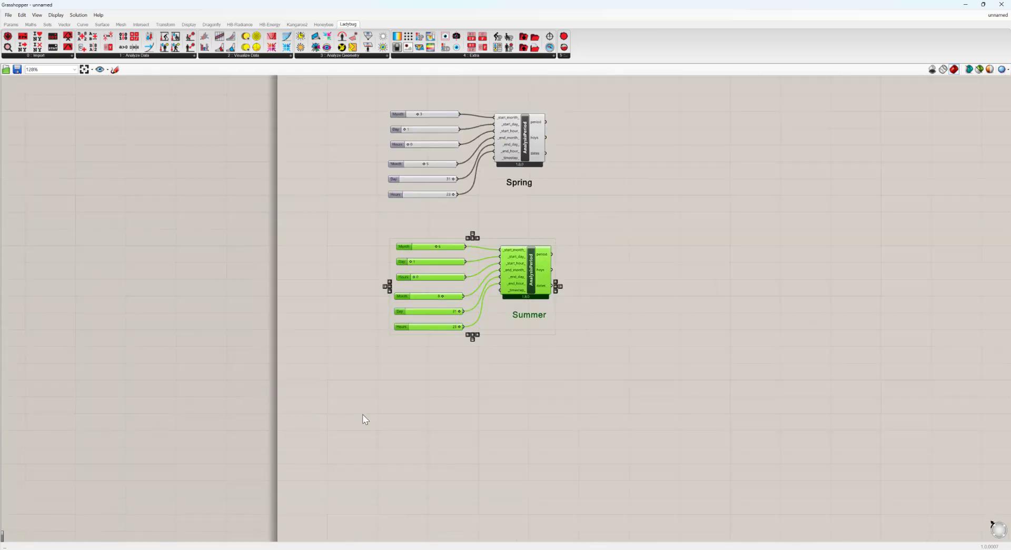
pyautogui.hotkey('ctrl', 'c')
pyautogui.hotkey('ctrl', 'v')
pyautogui.moveTo(524, 274); pyautogui.dragTo(524, 384)
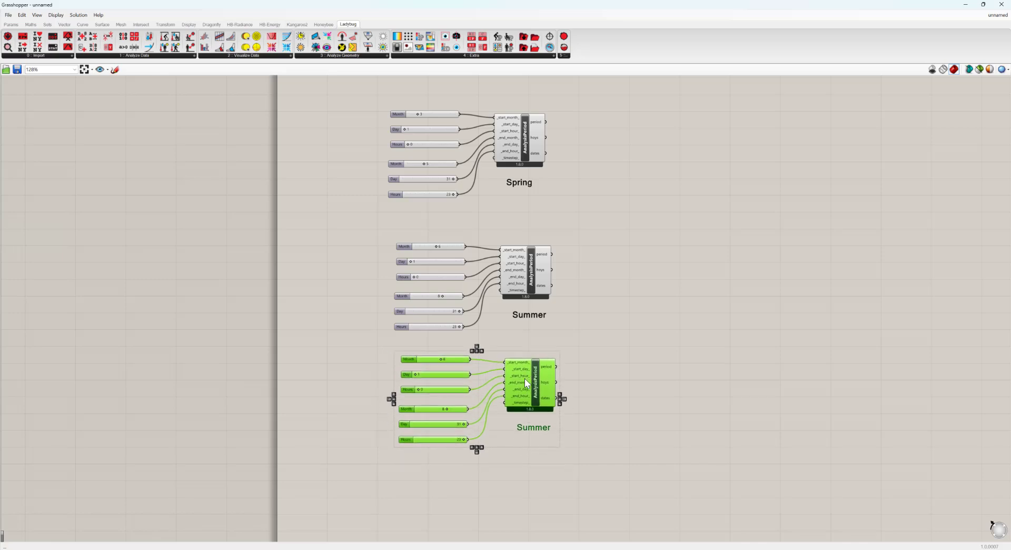
# - Change the note under the lowest AnalysisPeriod to Fall
pyautogui.click(656, 399)
pyautogui.doubleClick(533, 425)
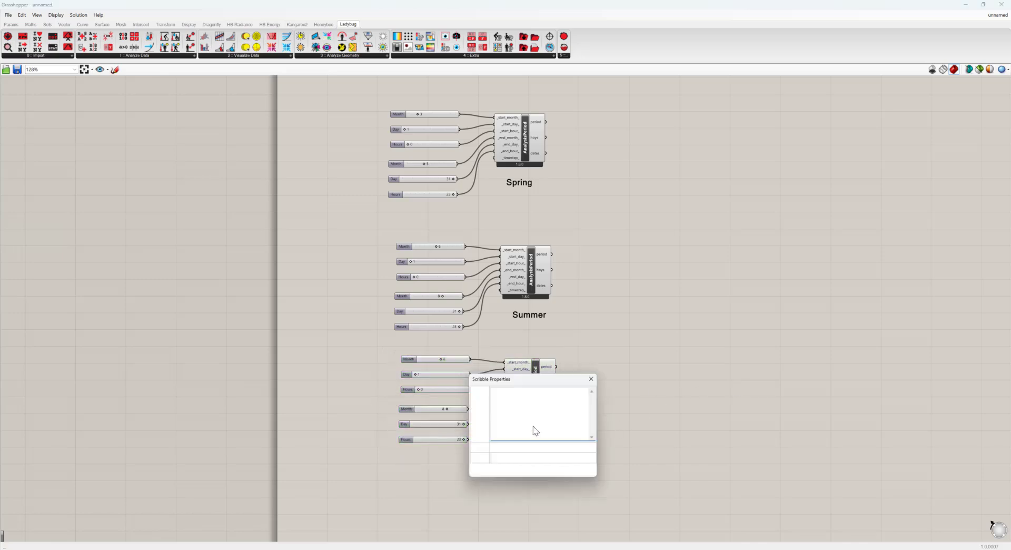
pyautogui.write('Fall')
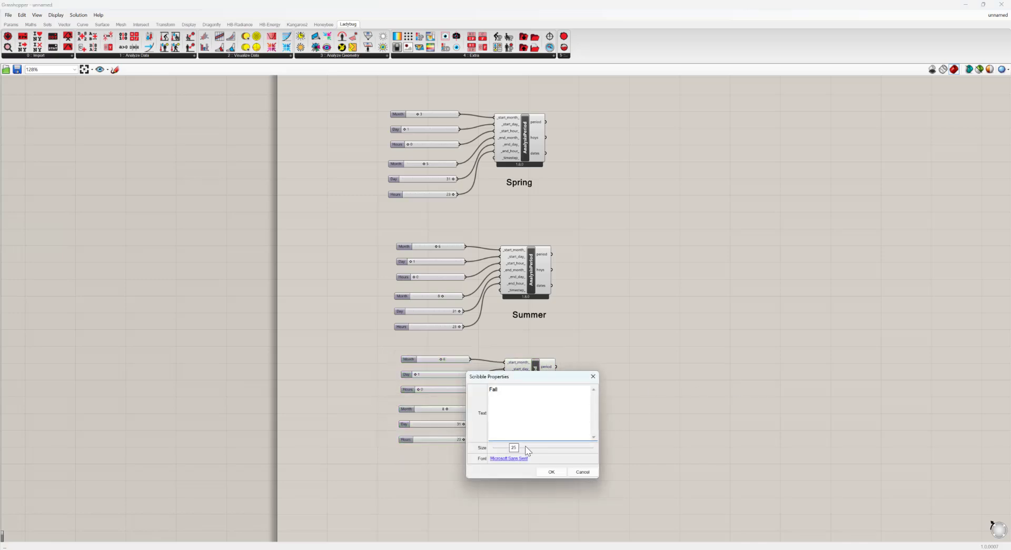
pyautogui.click(551, 472)
# - Set the Fall period's start Month slider to 9 and its end Month slider to 11
pyautogui.scroll(4, 510, 437)
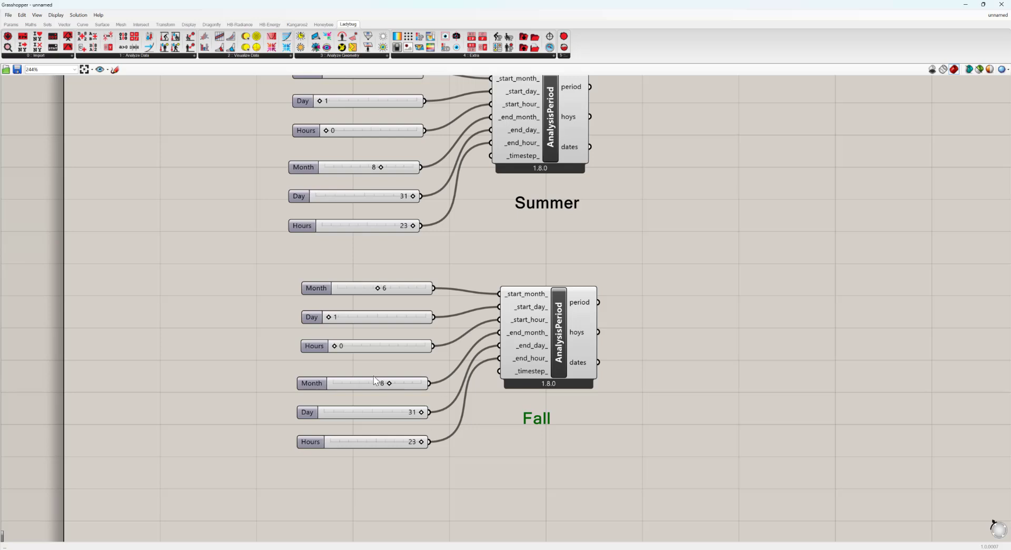
pyautogui.doubleClick(385, 288)
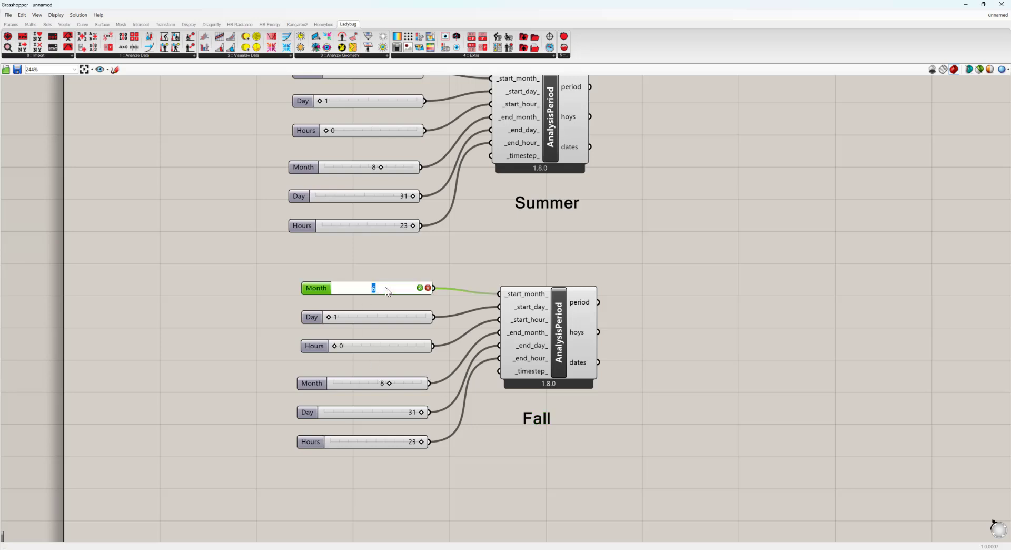
pyautogui.write('9')
pyautogui.press('Return')
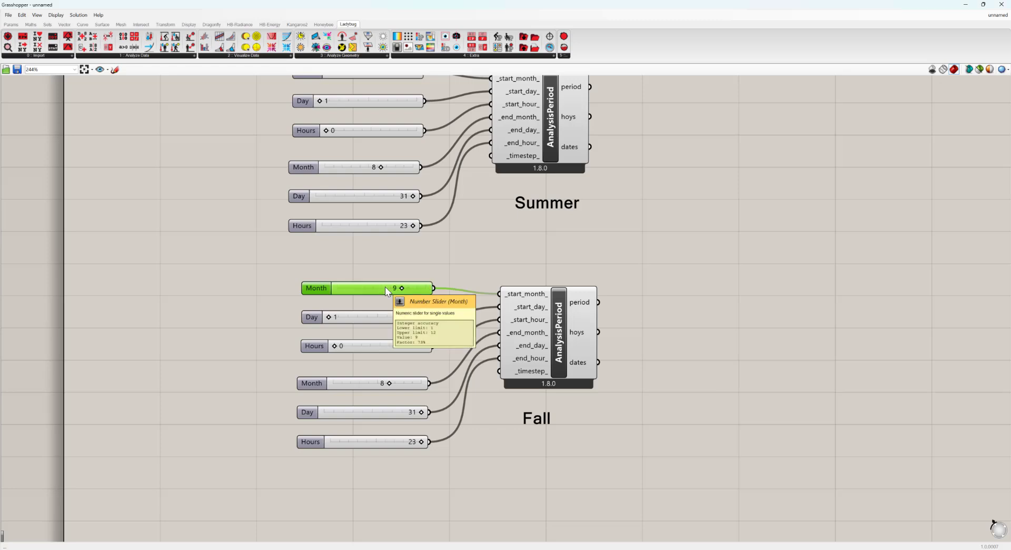
pyautogui.doubleClick(380, 381)
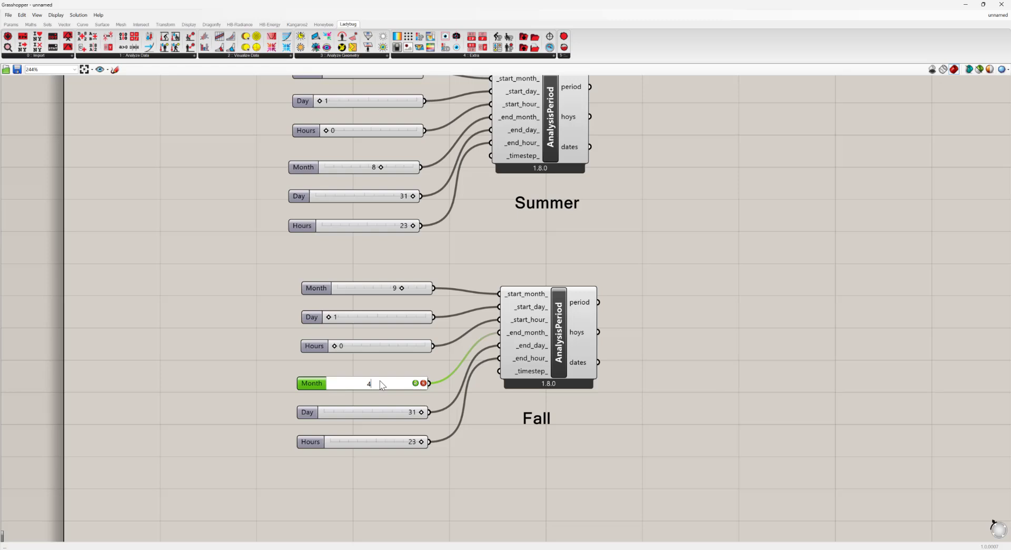
pyautogui.write('11')
pyautogui.press('Return')
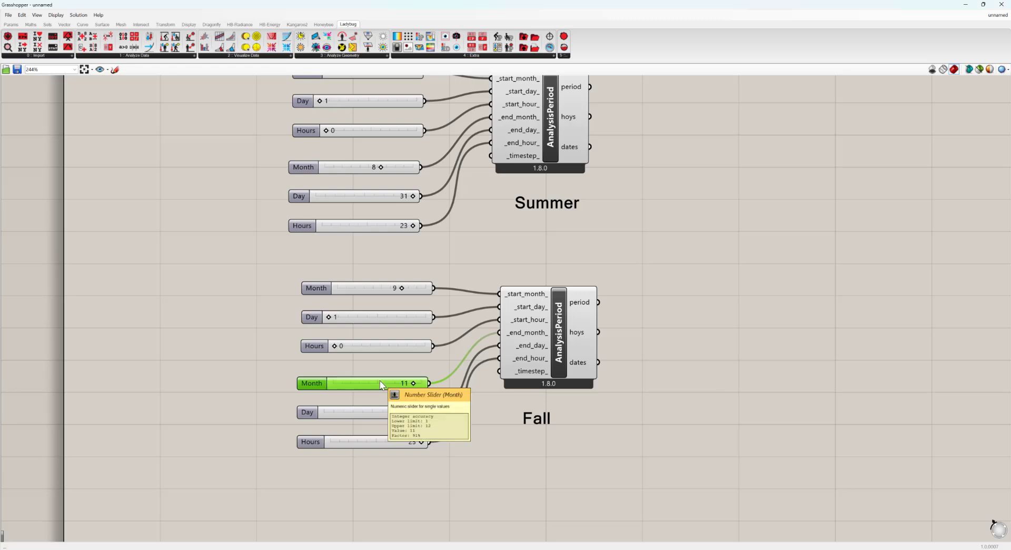
# - Set the Fall period's end Day slider to 30
pyautogui.click(414, 414)
pyautogui.doubleClick(413, 416)
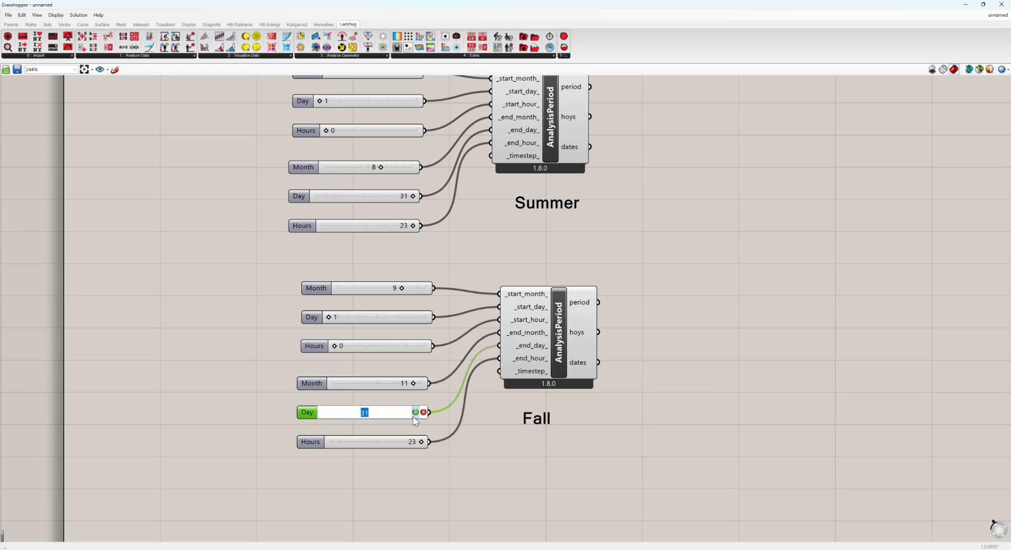
pyautogui.write('30')
pyautogui.press('Return')
# - Group the Winter, Spring, Summer and Fall AnalysisPeriods together with their sliders and notes
pyautogui.moveTo(665, 364); pyautogui.dragTo(645, 373, button='right')
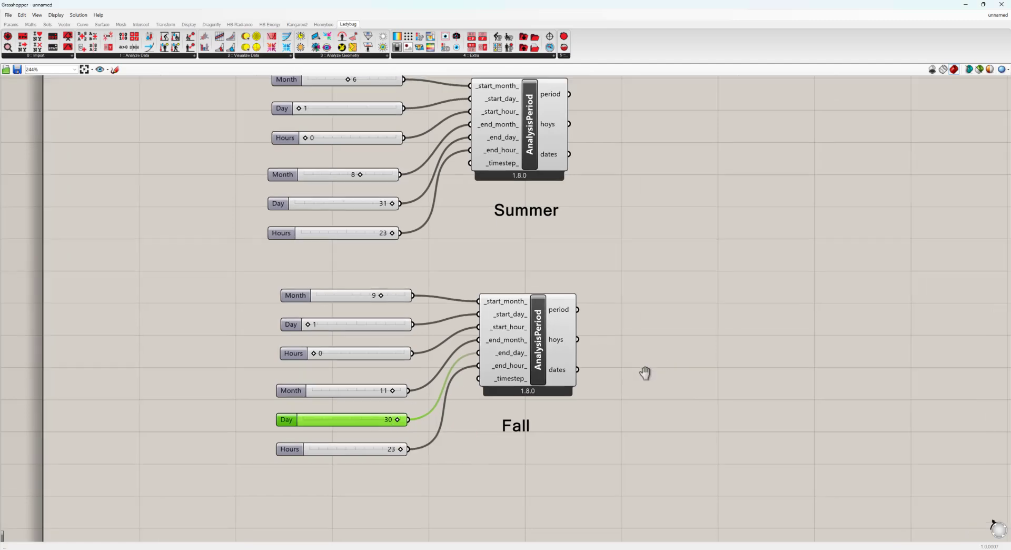
pyautogui.scroll(-6, 457, 274)
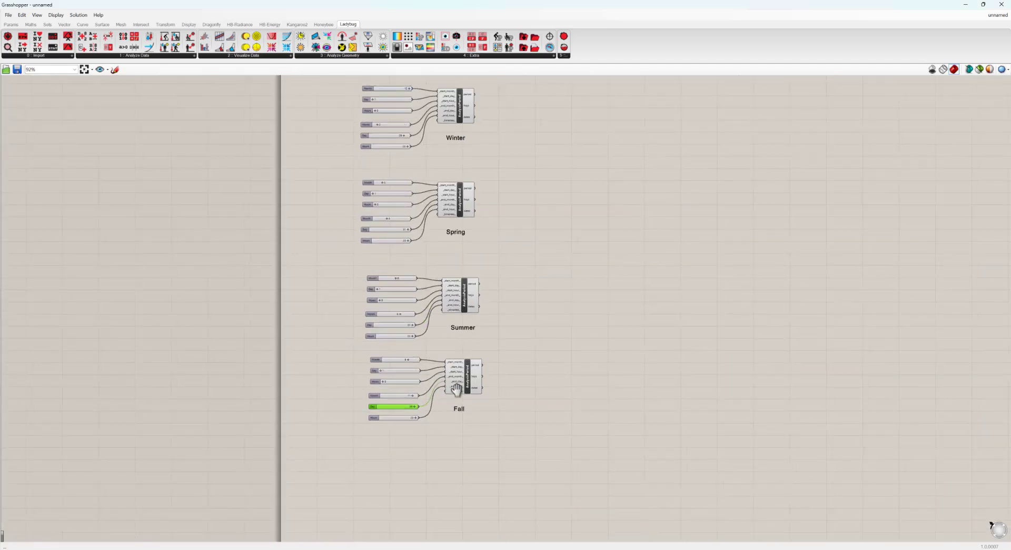
pyautogui.moveTo(524, 275); pyautogui.dragTo(506, 312, button='right')
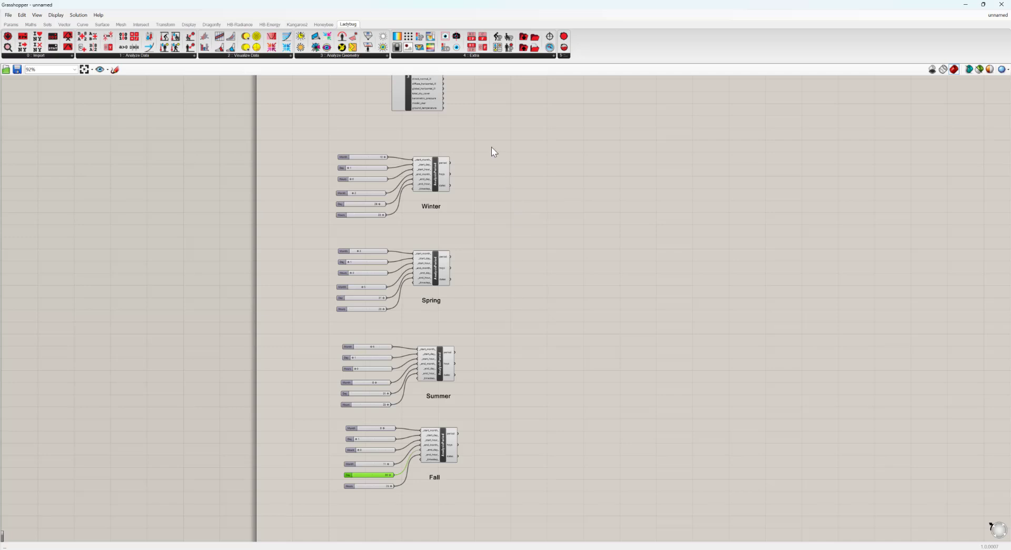
pyautogui.moveTo(491, 147); pyautogui.dragTo(281, 533)
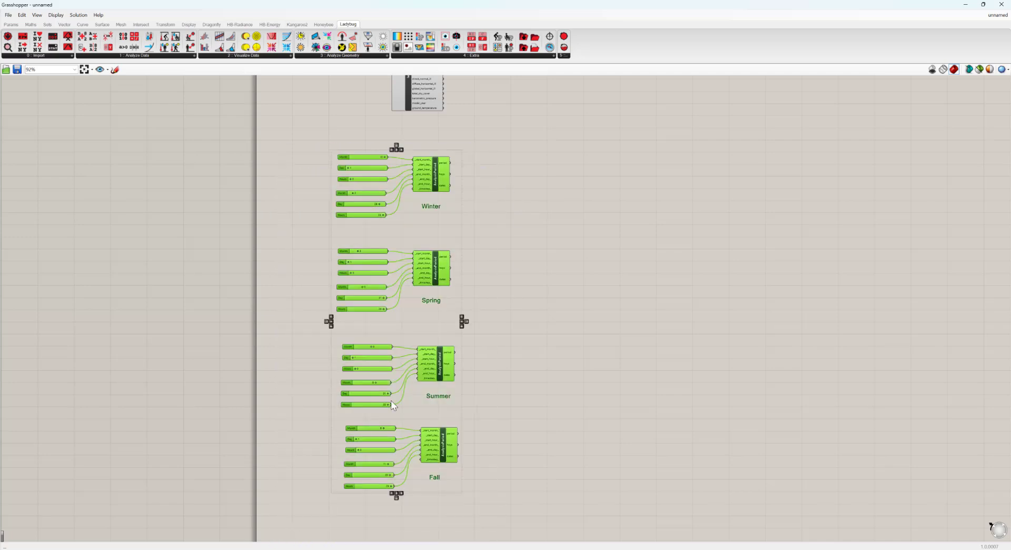
pyautogui.middleClick(418, 414)
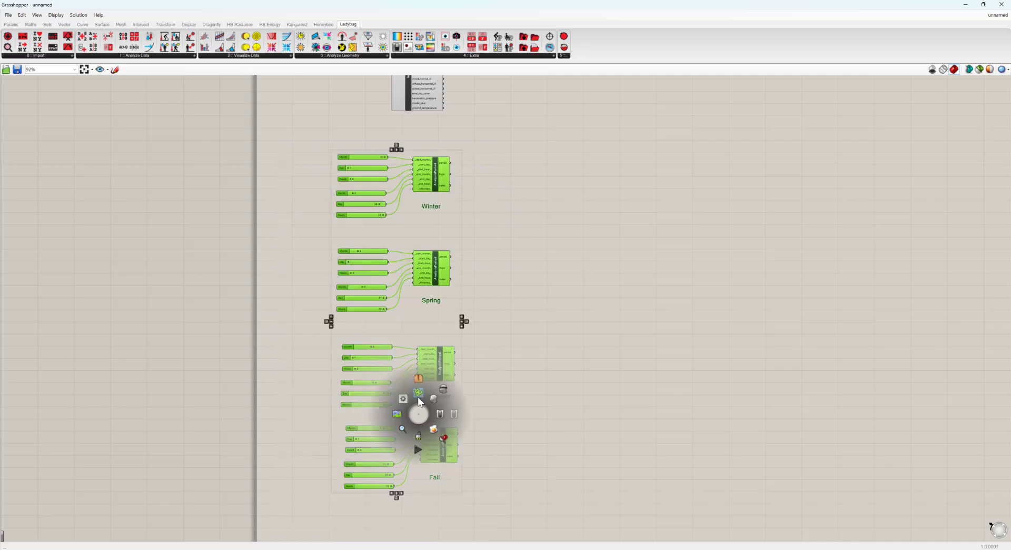
pyautogui.click(420, 402)
pyautogui.click(539, 305)
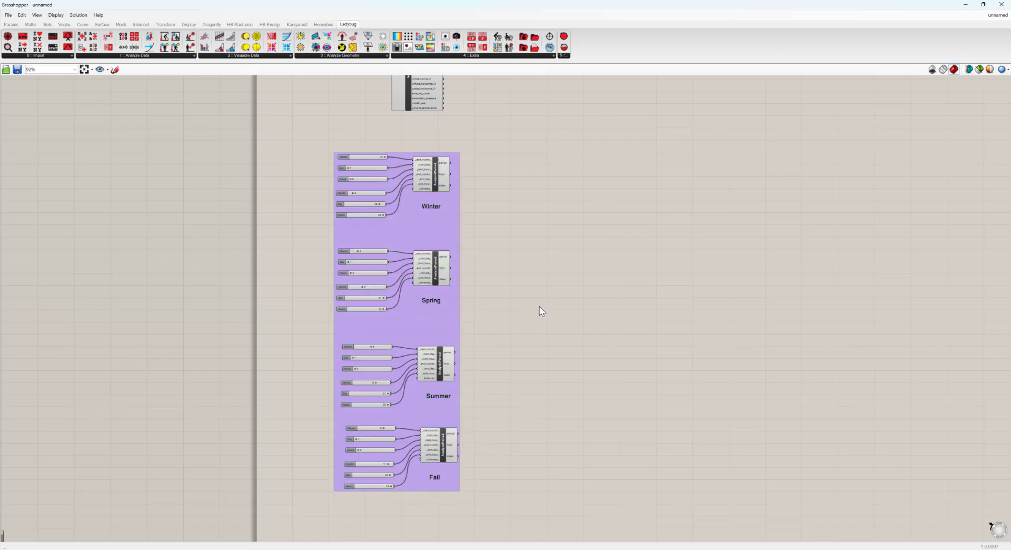
# - Add a Scribble note just above the group of seasonal analysis periods
pyautogui.moveTo(539, 305); pyautogui.dragTo(519, 371, button='right')
pyautogui.scroll(-1, 520, 355)
pyautogui.scroll(4, 430, 245)
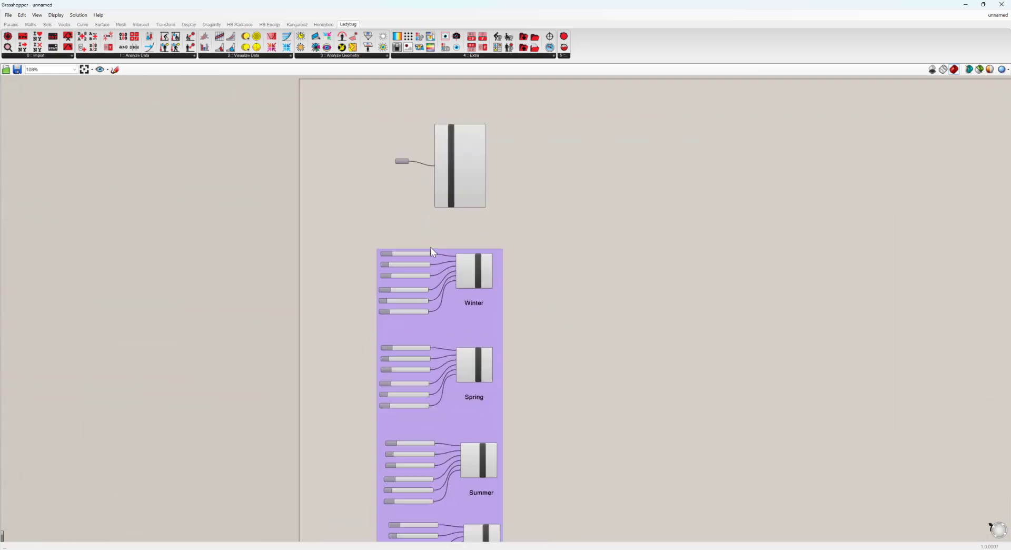
pyautogui.doubleClick(430, 229)
pyautogui.write('scribble')
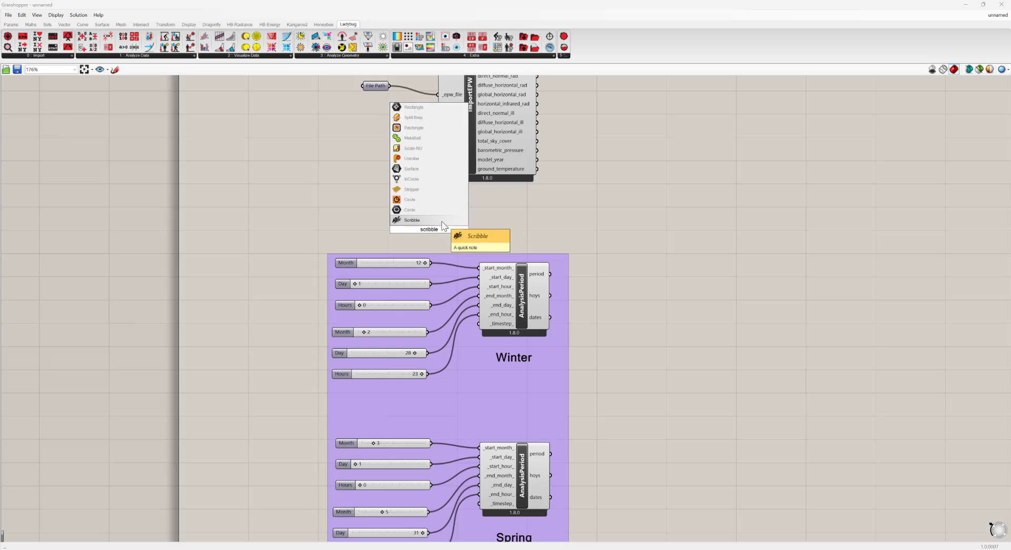
pyautogui.press('Return')
# - Set the new note's text to Seasons and enlarge its text size
pyautogui.doubleClick(465, 237)
pyautogui.write('Seasons')
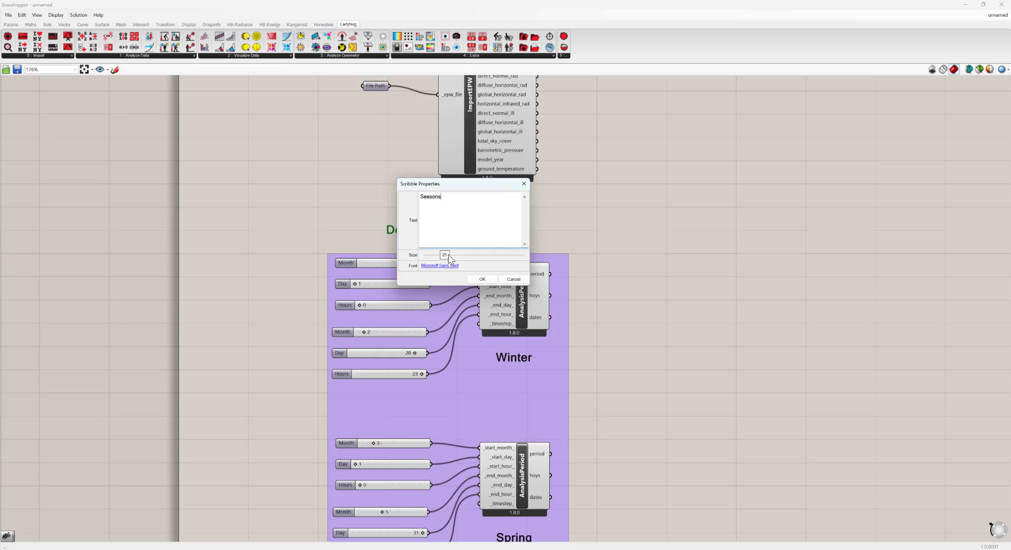
pyautogui.moveTo(448, 254); pyautogui.dragTo(467, 256)
pyautogui.click(483, 279)
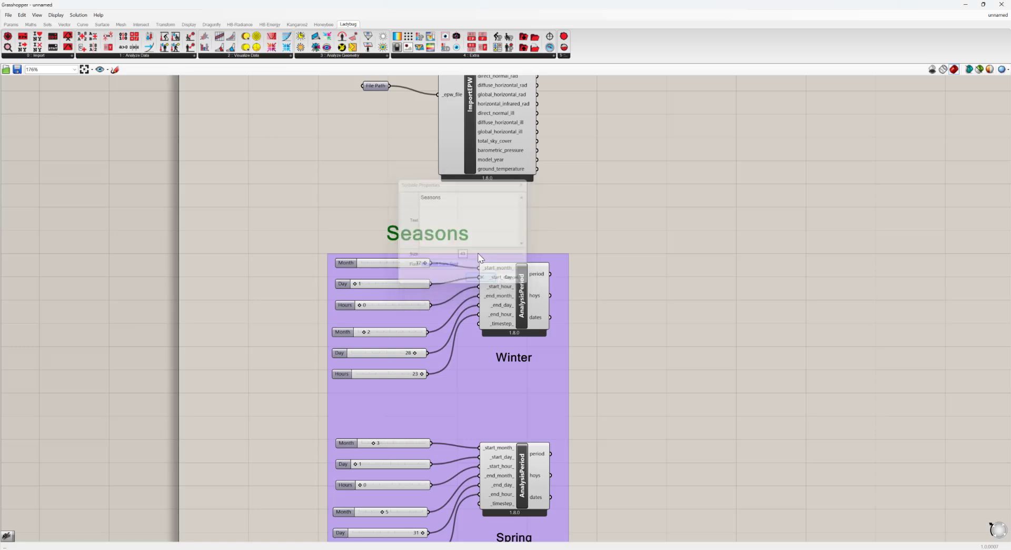
# - Inspect the period and hoys outputs of the Winter AnalysisPeriod
pyautogui.scroll(-5, 525, 202)
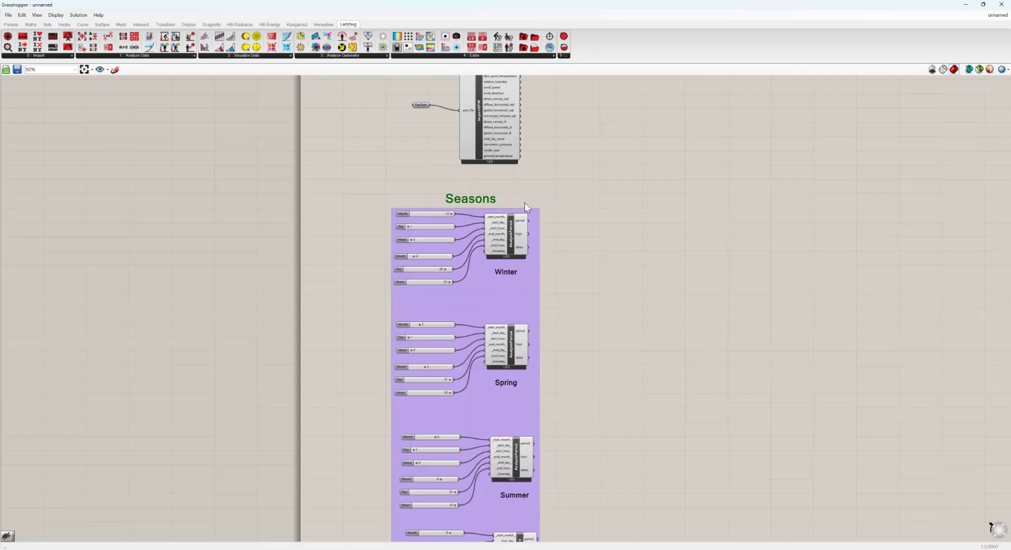
pyautogui.moveTo(568, 241); pyautogui.dragTo(523, 278, button='right')
pyautogui.scroll(3, 524, 280)
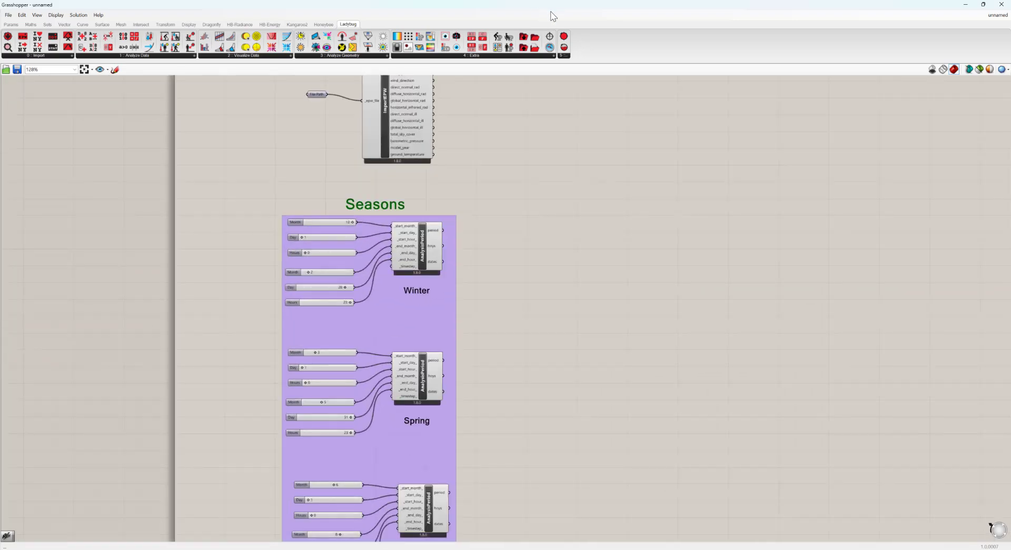
pyautogui.moveTo(549, 7); pyautogui.dragTo(527, 2)
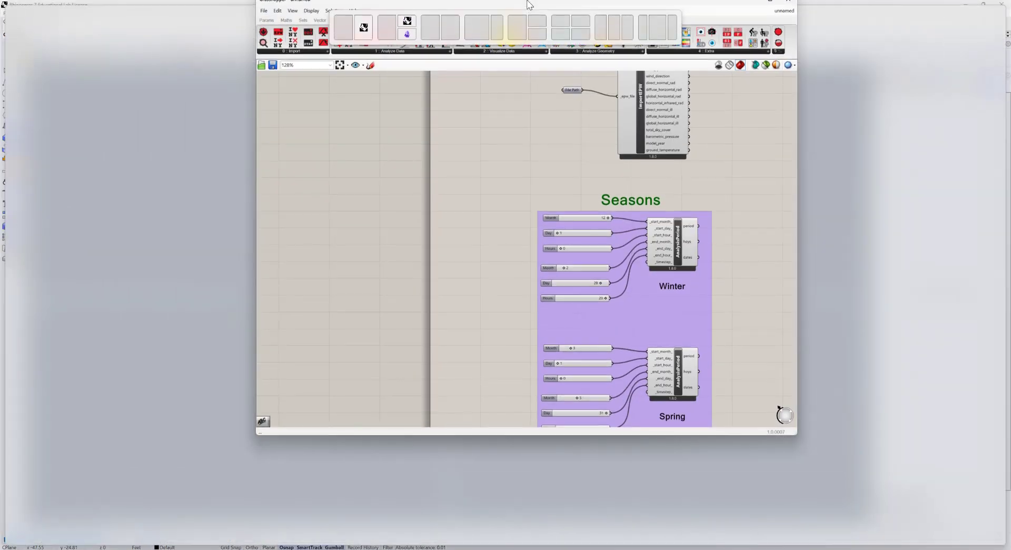
pyautogui.moveTo(525, 283); pyautogui.dragTo(534, 362, button='right')
pyautogui.scroll(5, 463, 324)
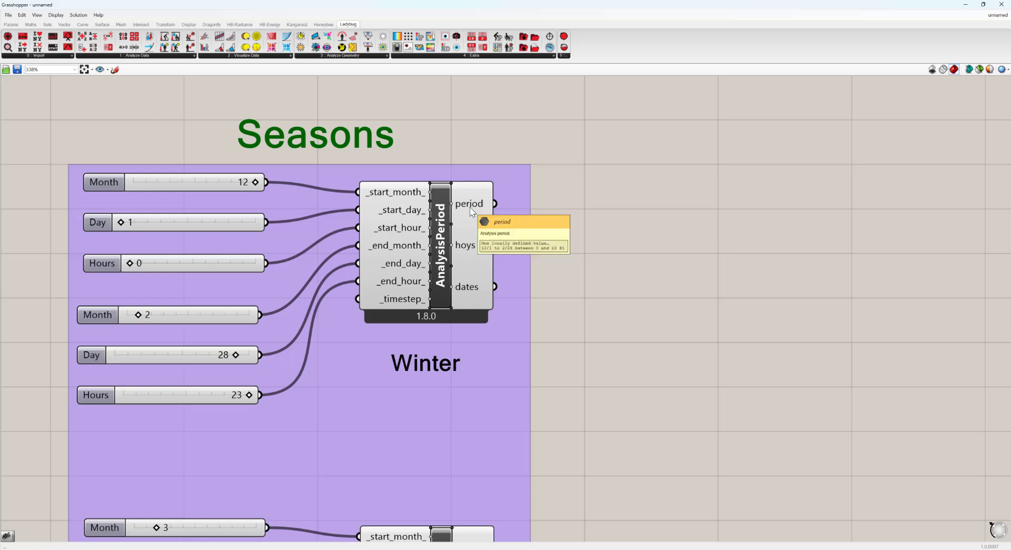
pyautogui.moveTo(467, 247)
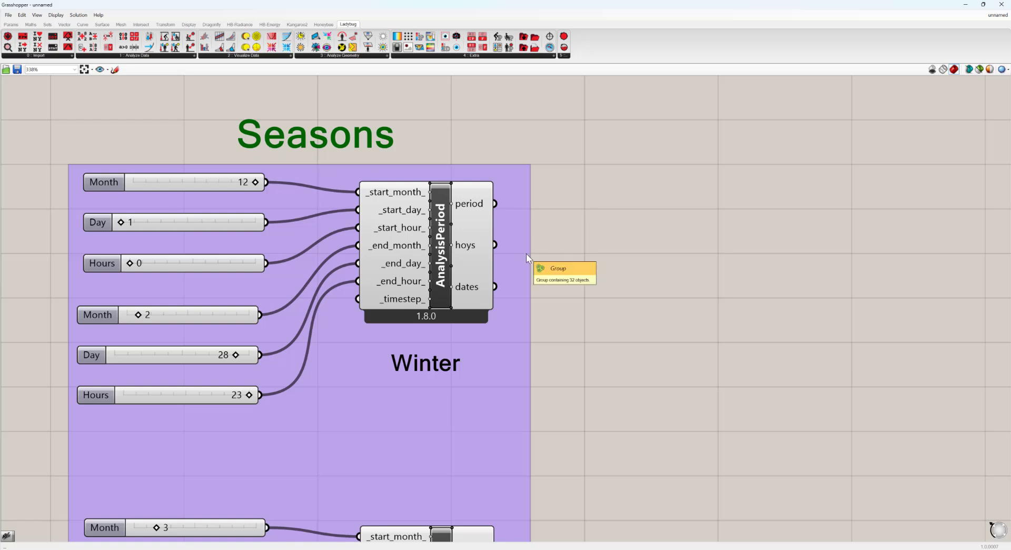
# - Place an LB SunPath component on the empty canvas to the right of the Winter AnalysisPeriod
pyautogui.click(376, 57)
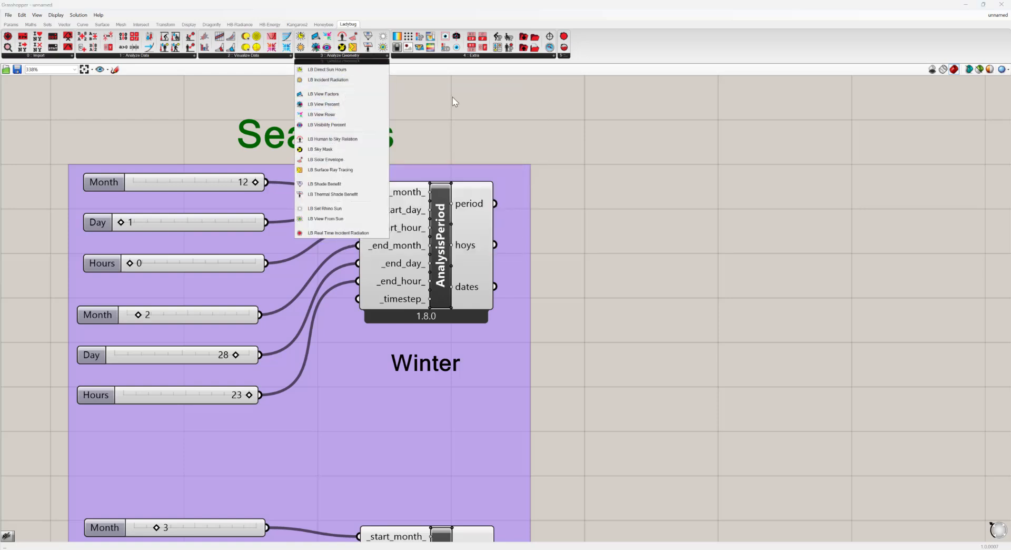
pyautogui.click(243, 56)
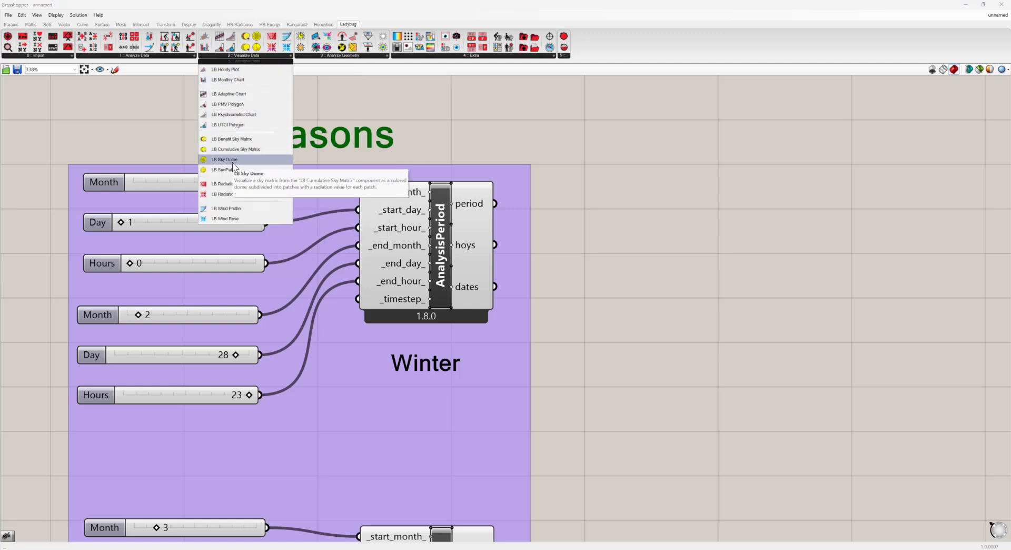
pyautogui.click(222, 169)
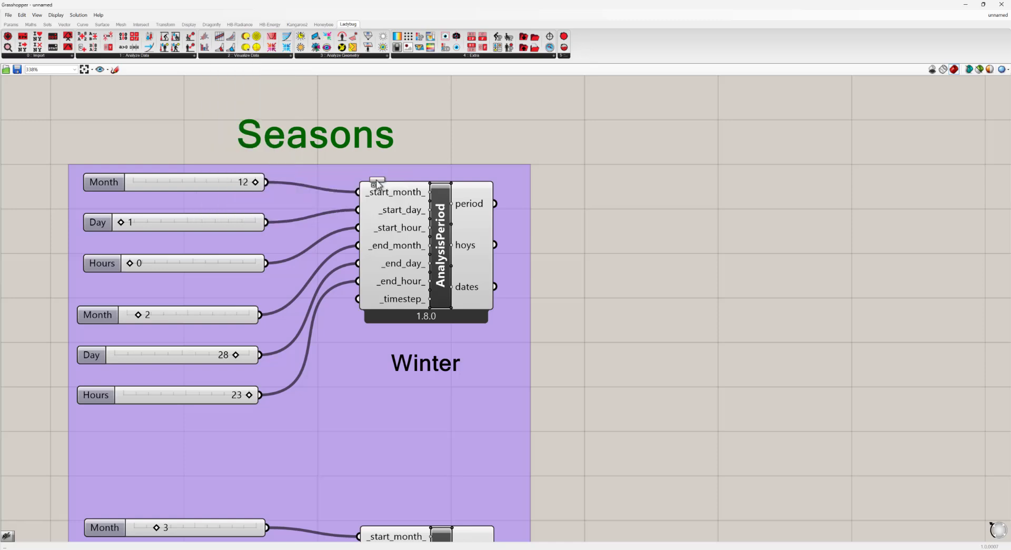
pyautogui.click(911, 257)
# - Compare the Sunpath component's inputs, such as hoys_, with the outputs of the Winter AnalysisPeriod
pyautogui.moveTo(862, 273); pyautogui.dragTo(606, 232, button='right')
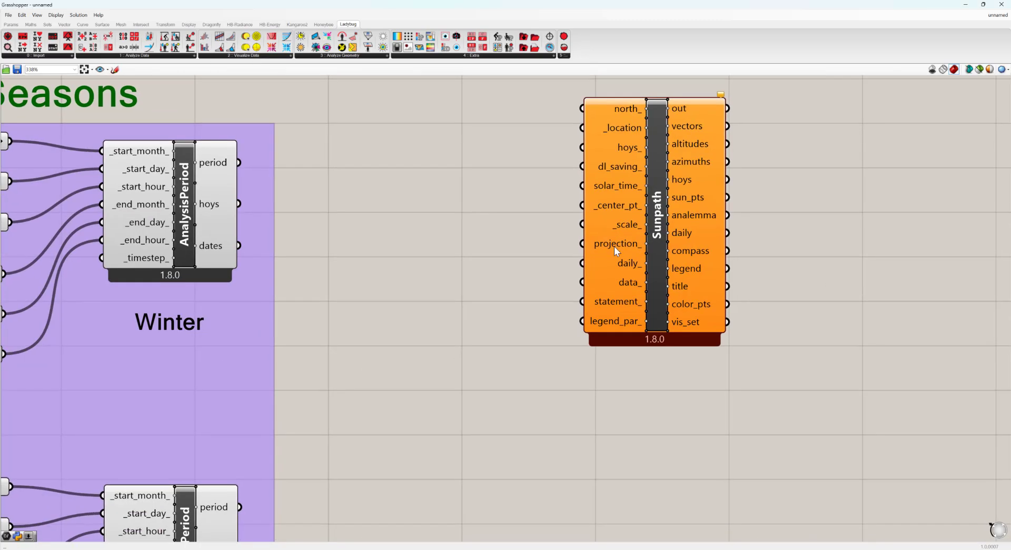
pyautogui.scroll(3, 614, 245)
pyautogui.moveTo(512, 356); pyautogui.dragTo(511, 408, button='right')
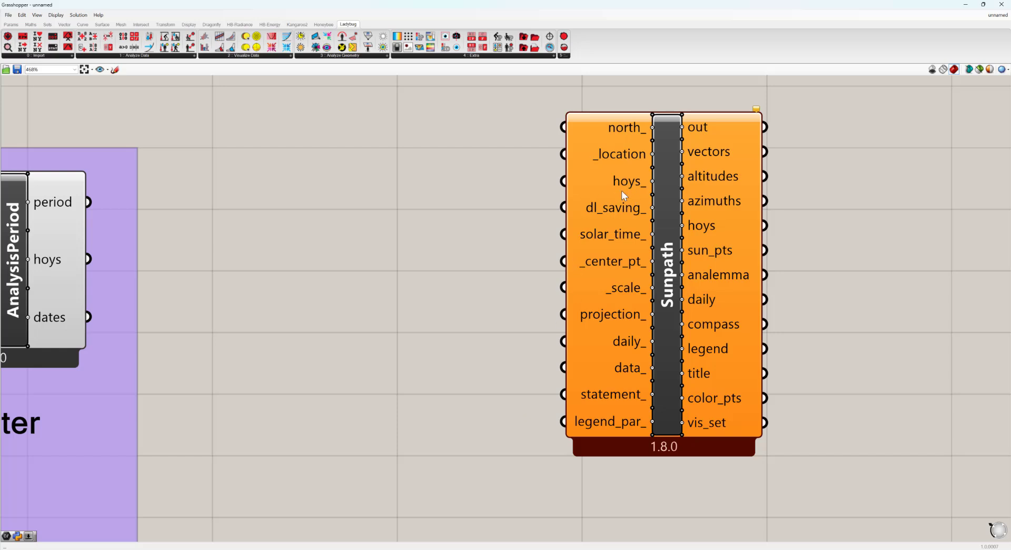
pyautogui.scroll(-1, 475, 210)
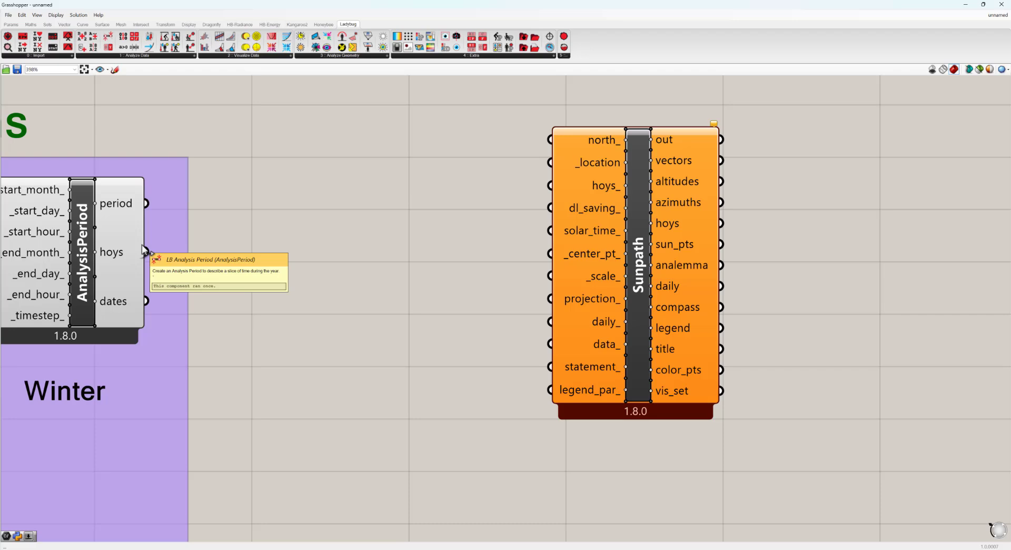
pyautogui.moveTo(352, 270); pyautogui.dragTo(569, 311, button='right')
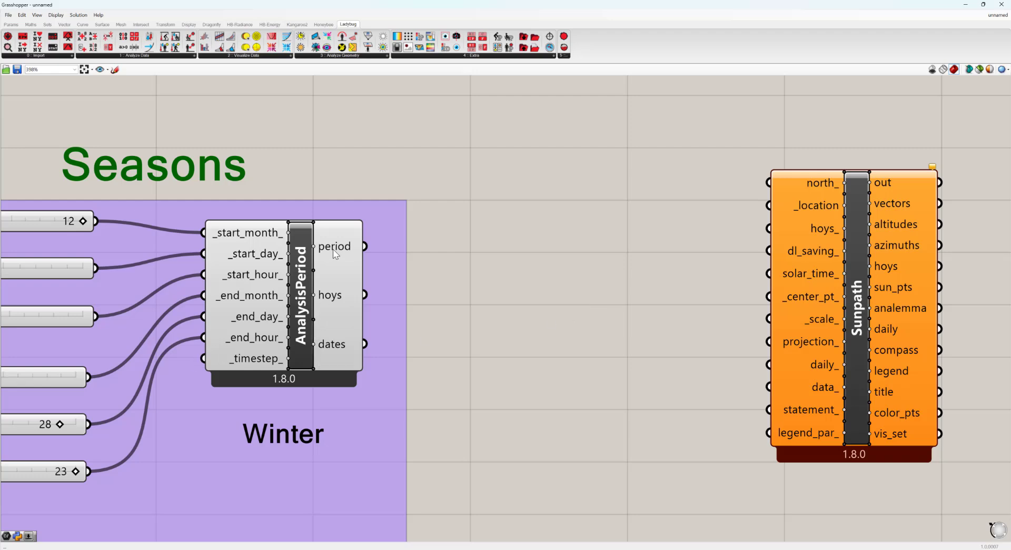
pyautogui.moveTo(652, 299); pyautogui.dragTo(506, 220, button='right')
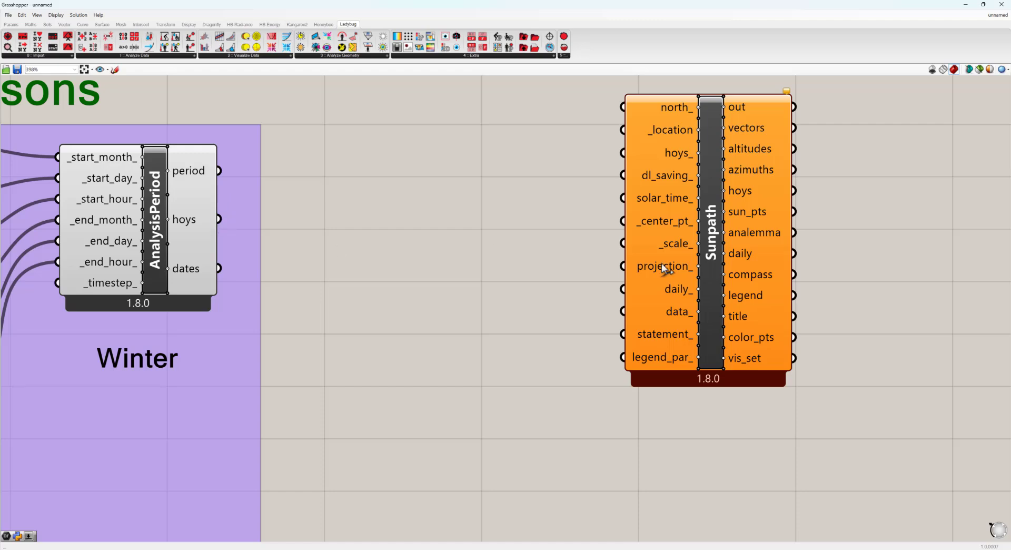
pyautogui.moveTo(464, 319); pyautogui.dragTo(464, 328, button='right')
pyautogui.scroll(-3, 474, 324)
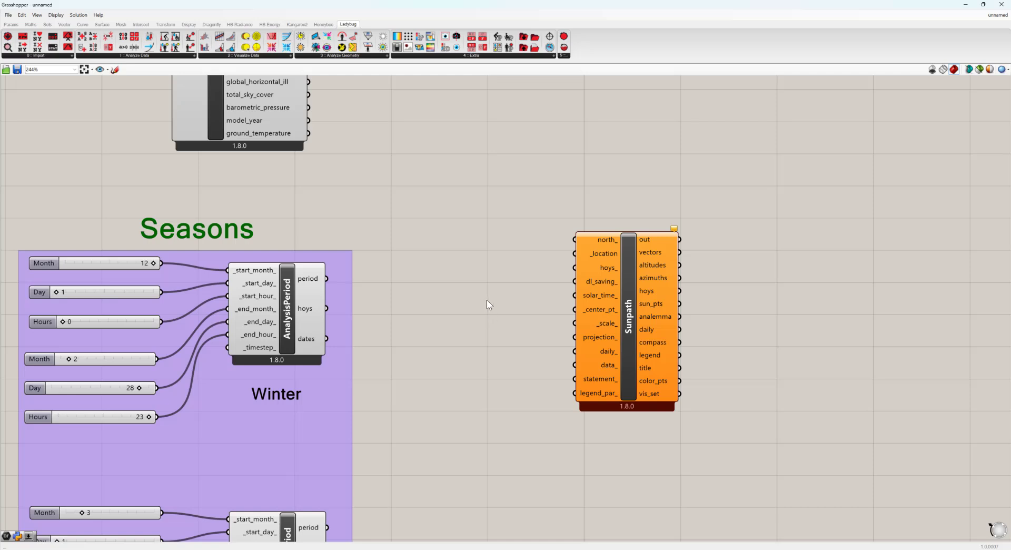
pyautogui.moveTo(519, 306); pyautogui.dragTo(603, 248, button='right')
pyautogui.scroll(-3, 505, 207)
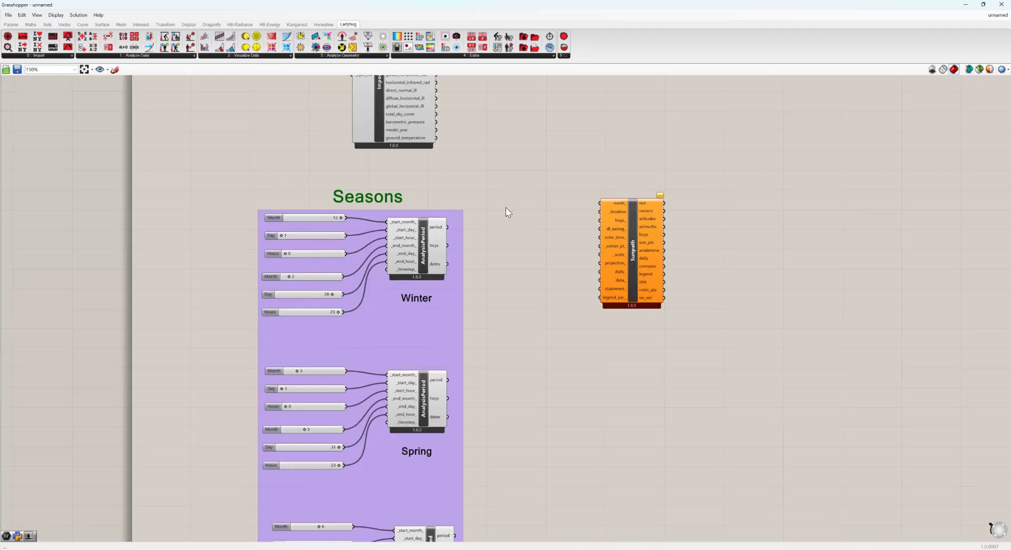
# - Move the Sunpath component beside the ImportEPW component and delete it
pyautogui.moveTo(501, 258); pyautogui.dragTo(486, 336, button='right')
pyautogui.moveTo(610, 317); pyautogui.dragTo(589, 173)
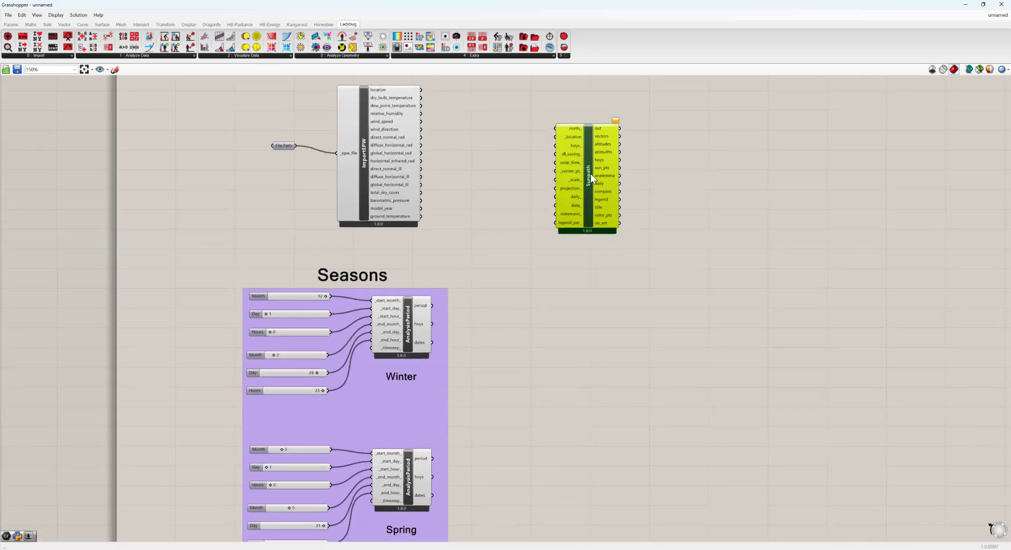
pyautogui.press('Delete')
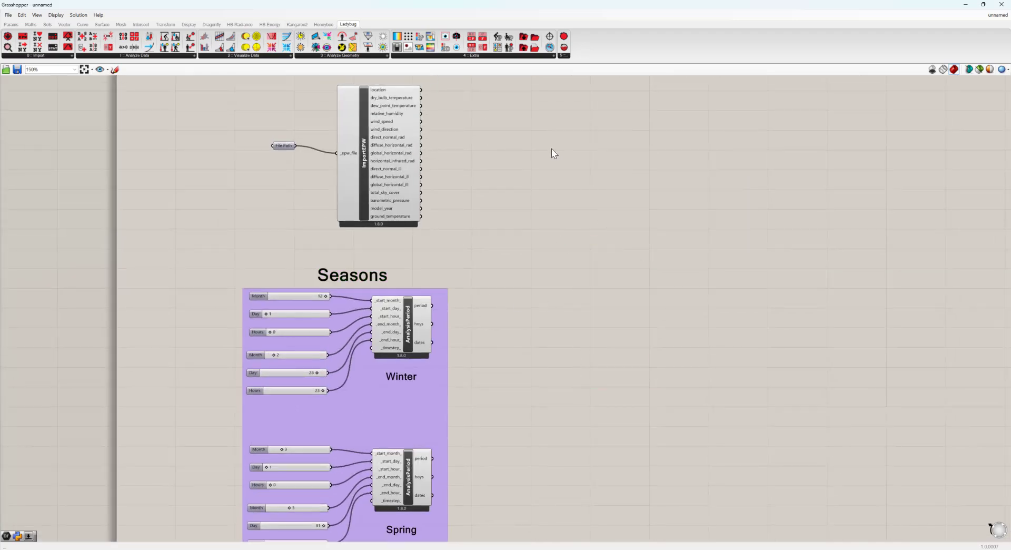
# - Switch to the image viewer to examine the annotated sun path diagram in Sunpath.png
pyautogui.press('space')
pyautogui.press('Escape')
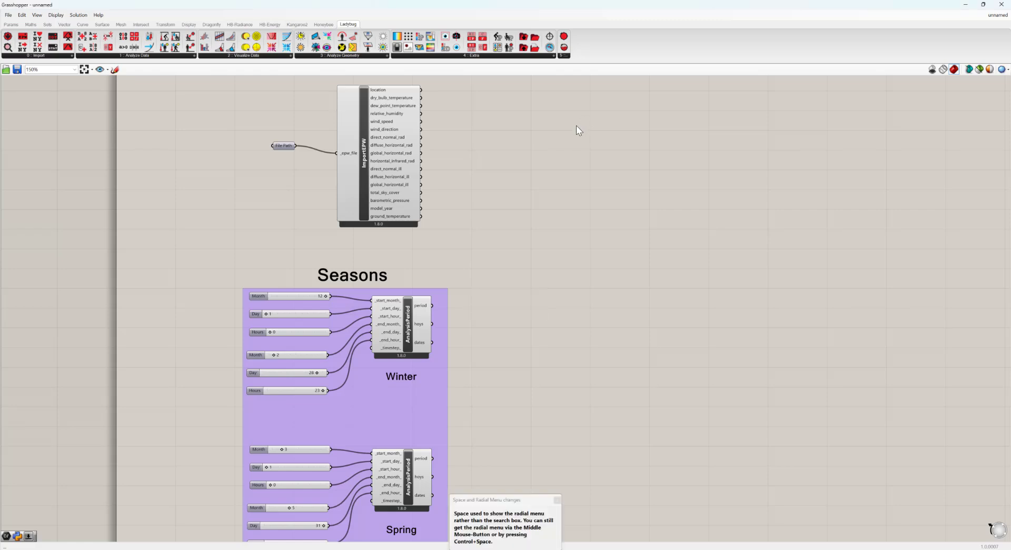
pyautogui.moveTo(627, 278); pyautogui.dragTo(536, 240, button='right')
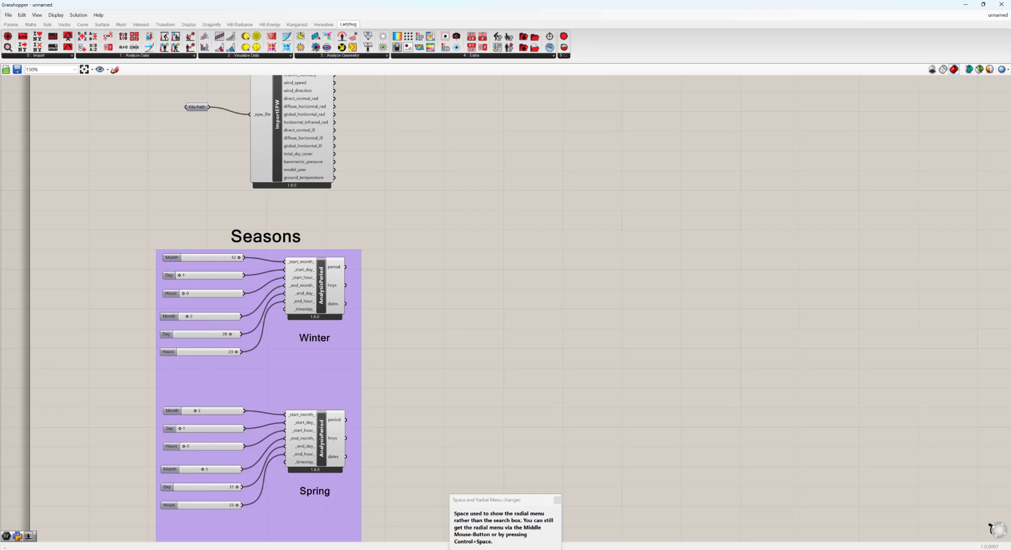
pyautogui.hotkey('alt', 'Tab')
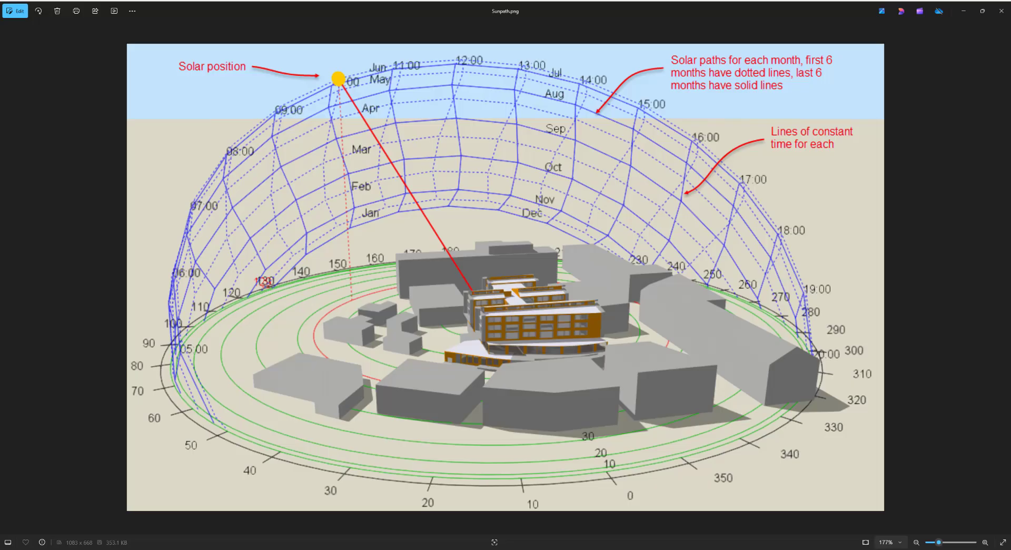
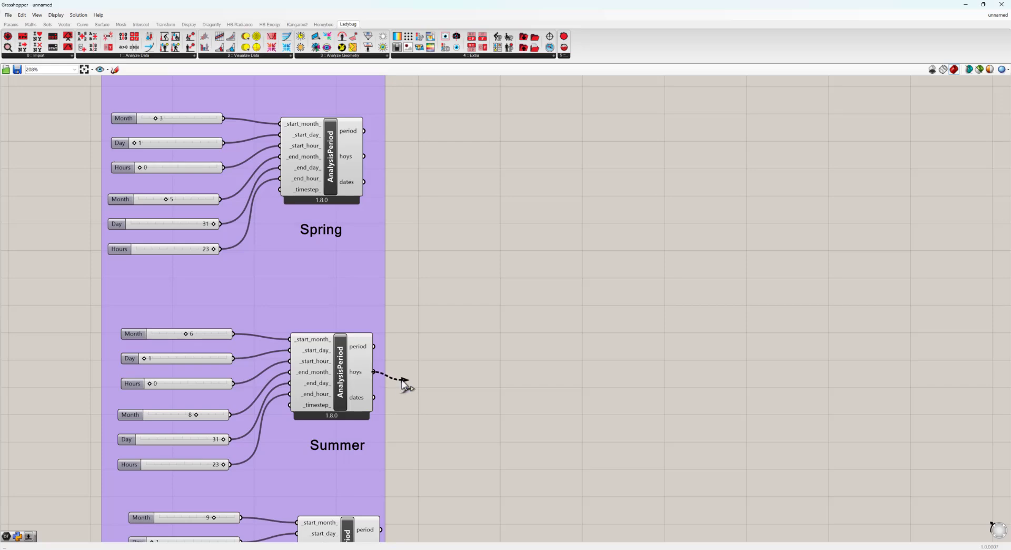
# - Connect the hoys output of the Summer AnalysisPeriod to the hoys_ input of the Sunpath component
pyautogui.scroll(-5, 406, 466)
pyautogui.scroll(8, 408, 238)
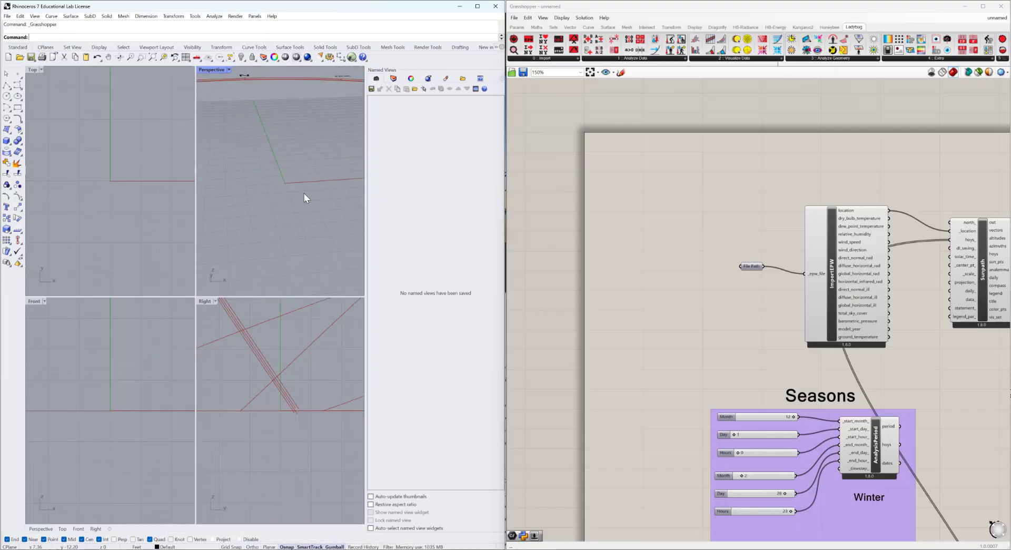
# - Maximize Rhino's Perspective viewport and examine the summer sun path dome, compass and location label from several sides
pyautogui.scroll(-10, 304, 194)
pyautogui.scroll(4, 305, 194)
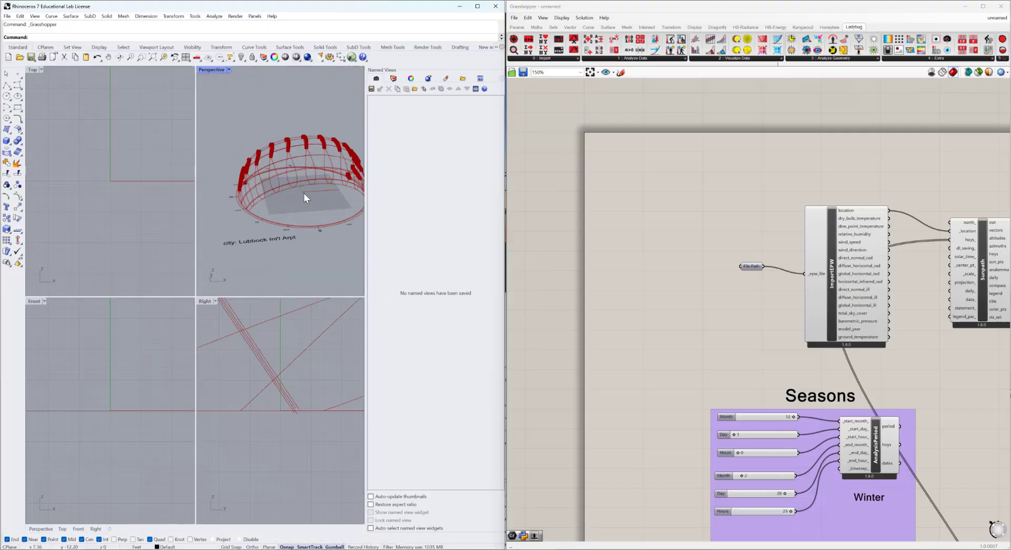
pyautogui.doubleClick(210, 69)
pyautogui.moveTo(271, 306); pyautogui.dragTo(193, 296, button='right')
pyautogui.scroll(8, 186, 362)
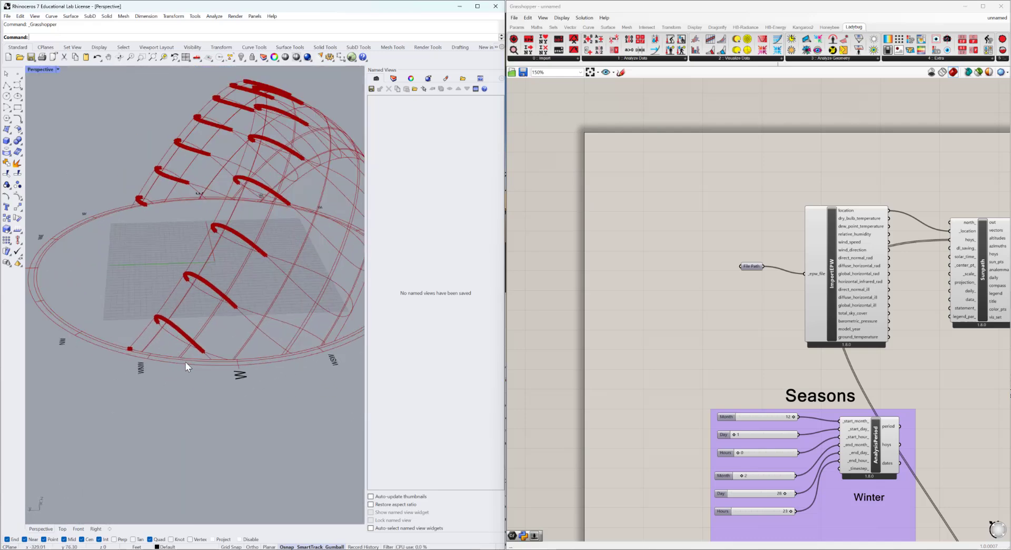
pyautogui.scroll(-4, 111, 342)
pyautogui.scroll(-3, 112, 341)
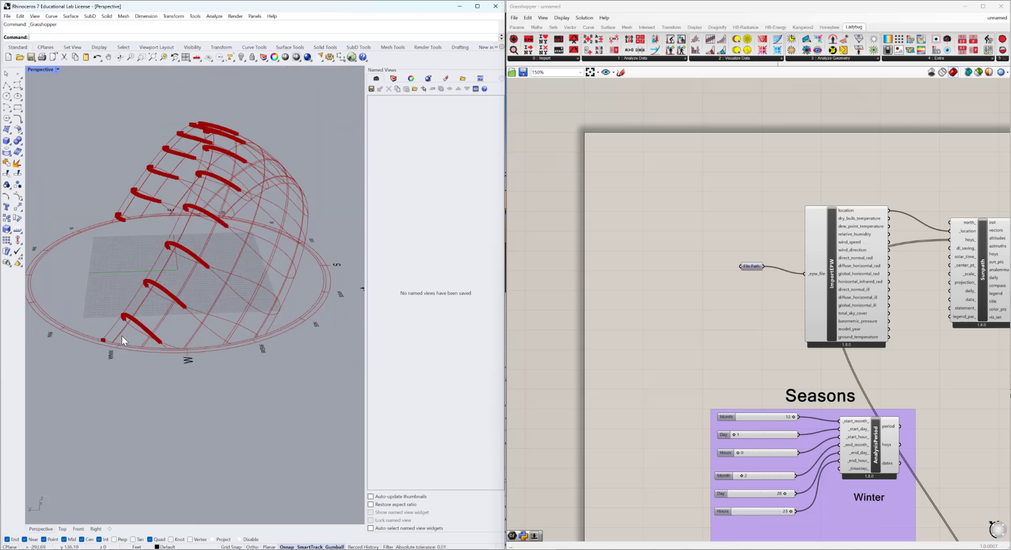
pyautogui.moveTo(213, 220); pyautogui.dragTo(228, 233, button='right')
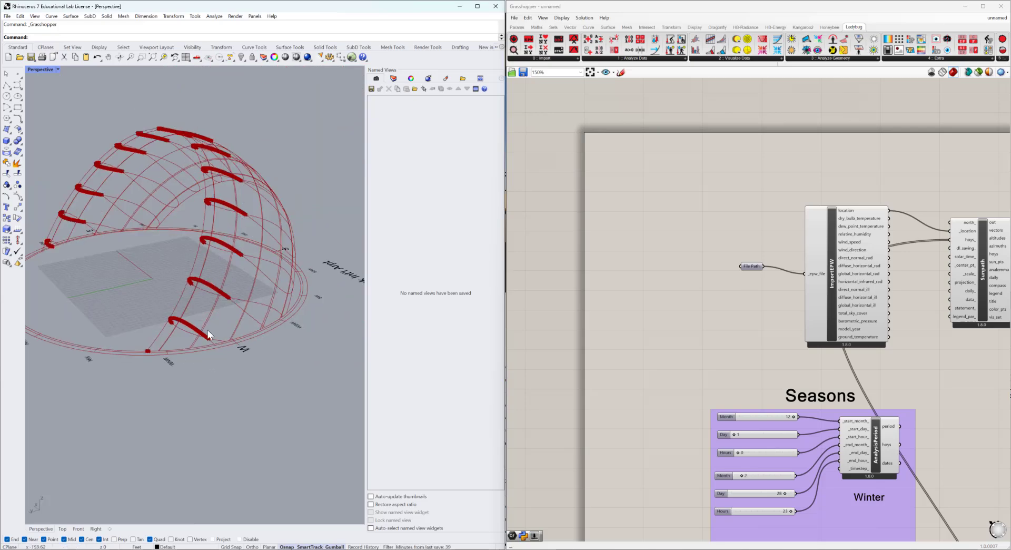
pyautogui.moveTo(204, 353); pyautogui.dragTo(146, 341, button='right')
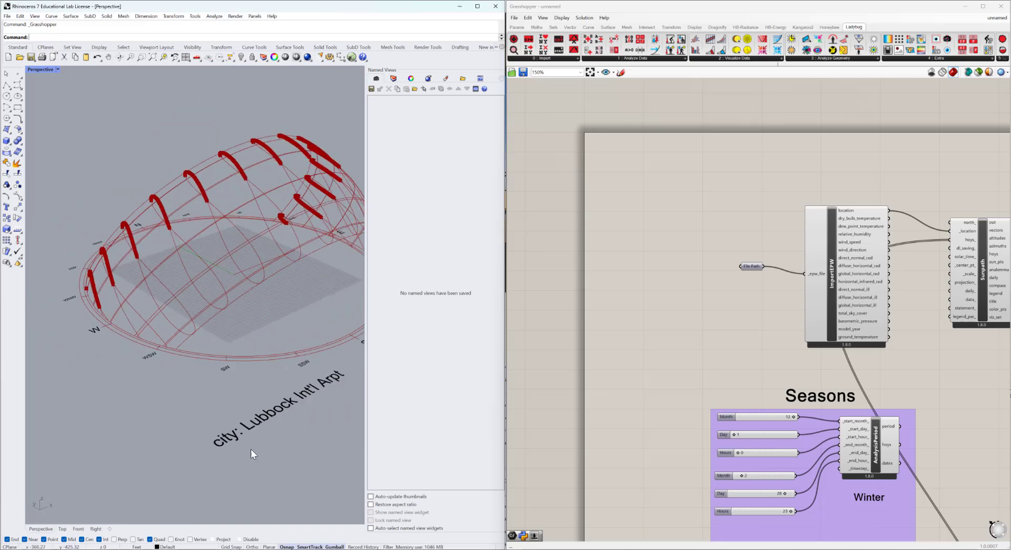
pyautogui.scroll(-5, 176, 339)
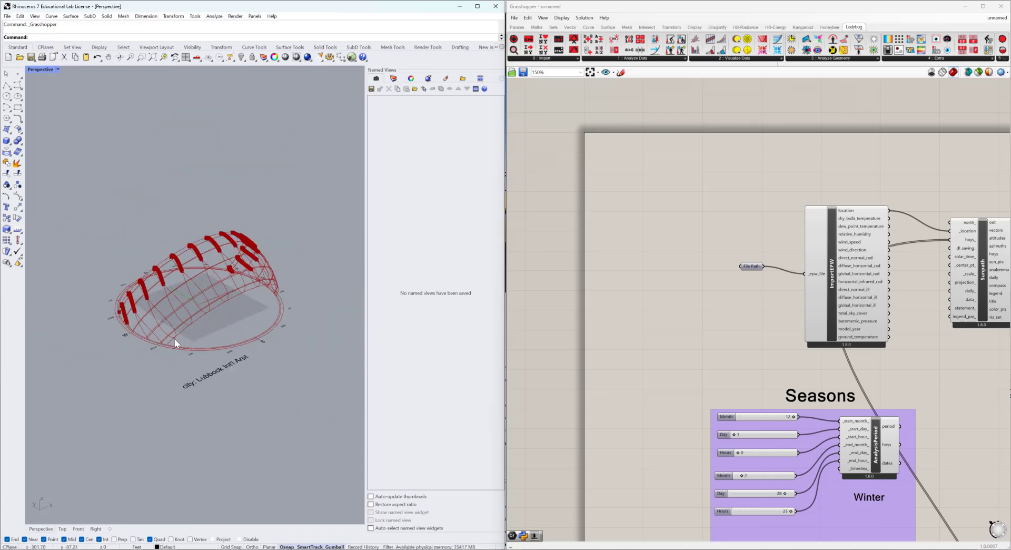
pyautogui.moveTo(176, 339); pyautogui.dragTo(224, 342, button='right')
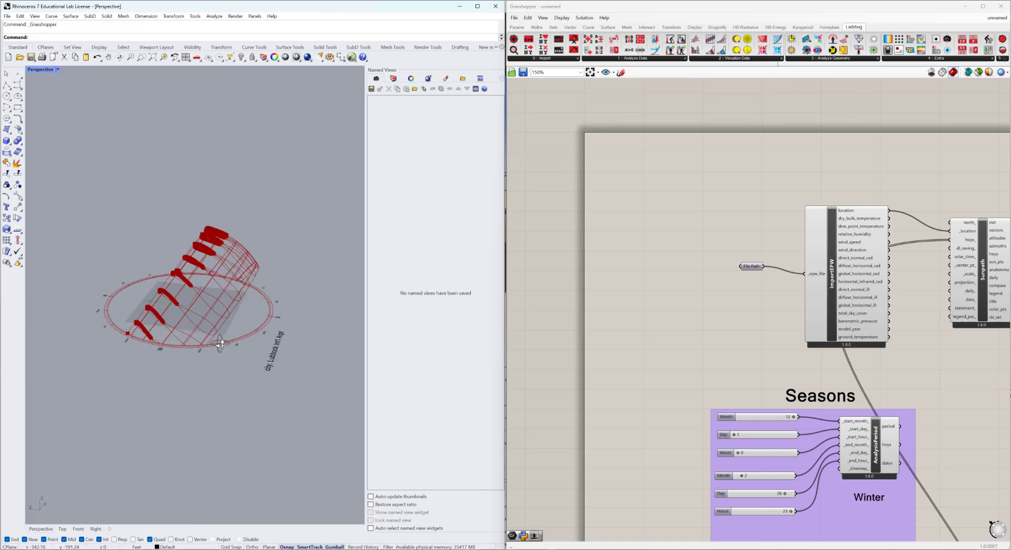
# - Feed the Sunpath component's hoys_ input from the Winter AnalysisPeriod's hoys output, and replace that with the Spring one
pyautogui.moveTo(900, 364); pyautogui.dragTo(728, 290, button='right')
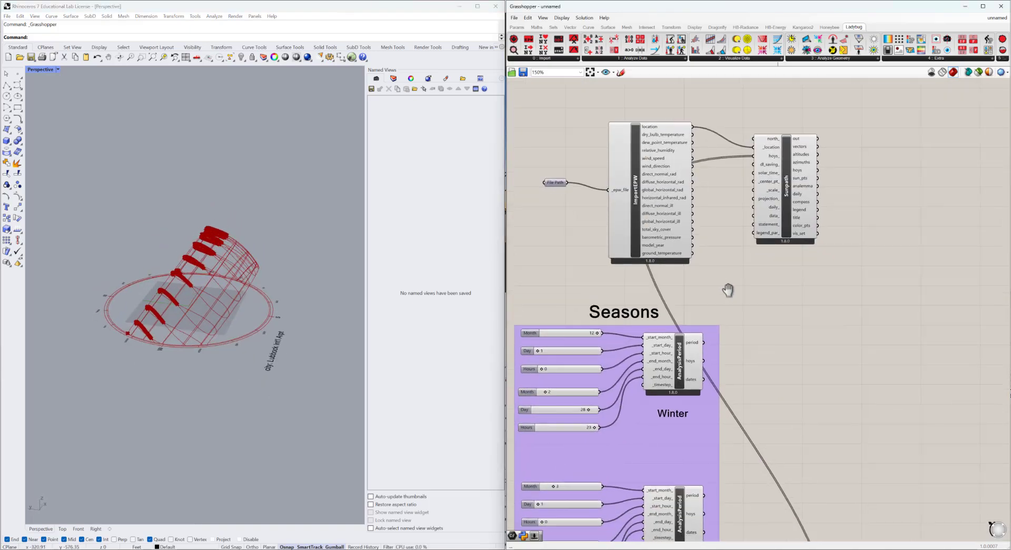
pyautogui.moveTo(702, 360); pyautogui.dragTo(758, 152)
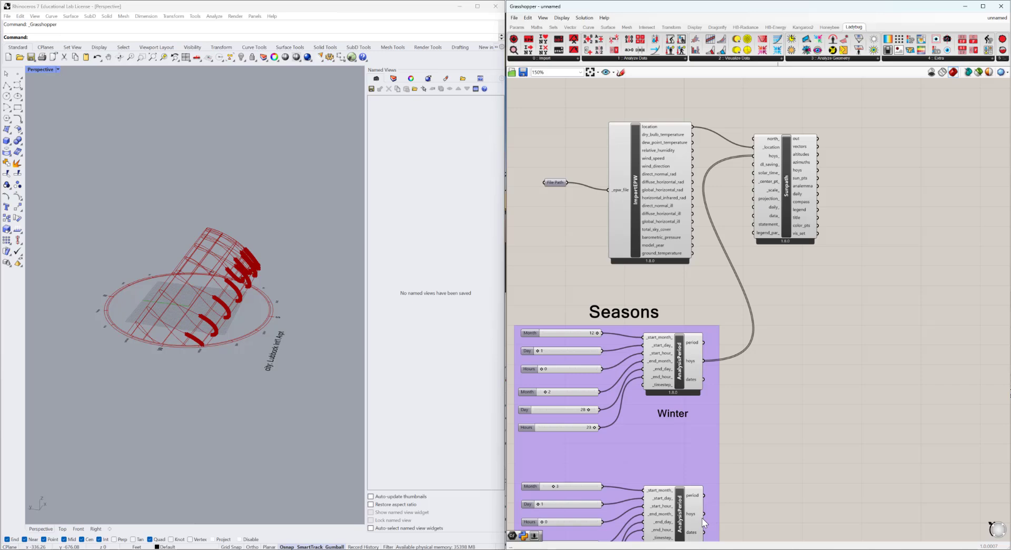
pyautogui.moveTo(704, 514); pyautogui.dragTo(759, 166)
# - Replace the Sunpath component's hoys_ source with the hoys output of the Summer AnalysisPeriod
pyautogui.moveTo(772, 322); pyautogui.dragTo(751, 153, button='right')
pyautogui.moveTo(682, 503); pyautogui.dragTo(710, 279)
pyautogui.scroll(-5, 684, 500)
pyautogui.scroll(4, 692, 321)
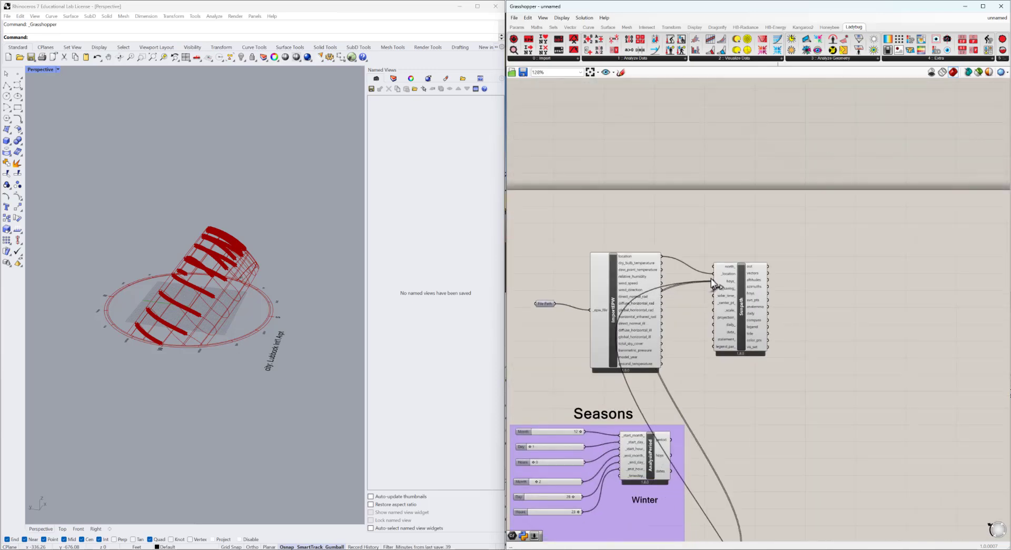
# - Connect the Fall AnalysisPeriod's hoys output to the Sunpath's hoys_ input and view the fall sun positions in Rhino
pyautogui.scroll(-3, 739, 266)
pyautogui.scroll(-1, 737, 262)
pyautogui.moveTo(779, 368); pyautogui.dragTo(716, 277, button='right')
pyautogui.scroll(5, 639, 468)
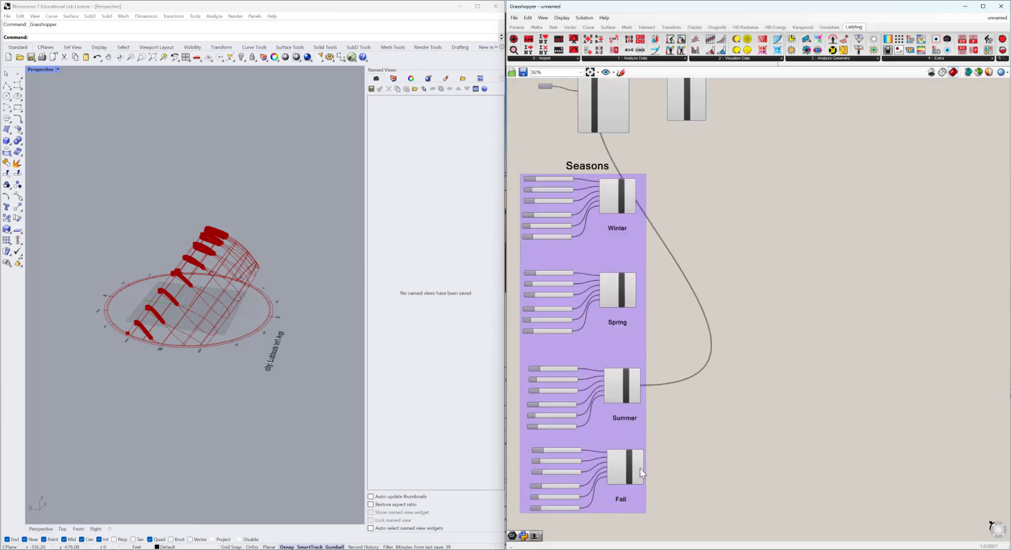
pyautogui.scroll(-4, 655, 465)
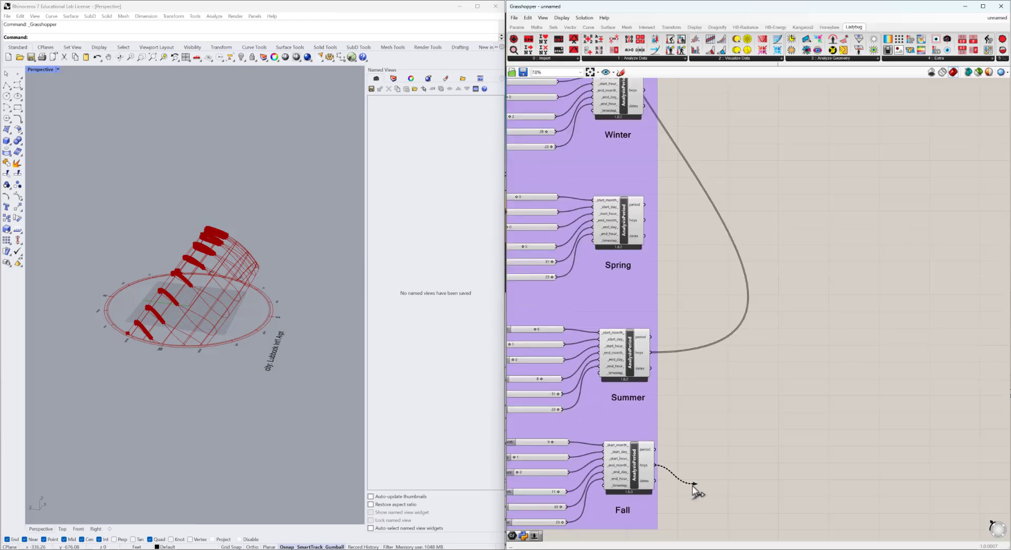
pyautogui.scroll(5, 684, 269)
pyautogui.moveTo(699, 295); pyautogui.dragTo(699, 295)
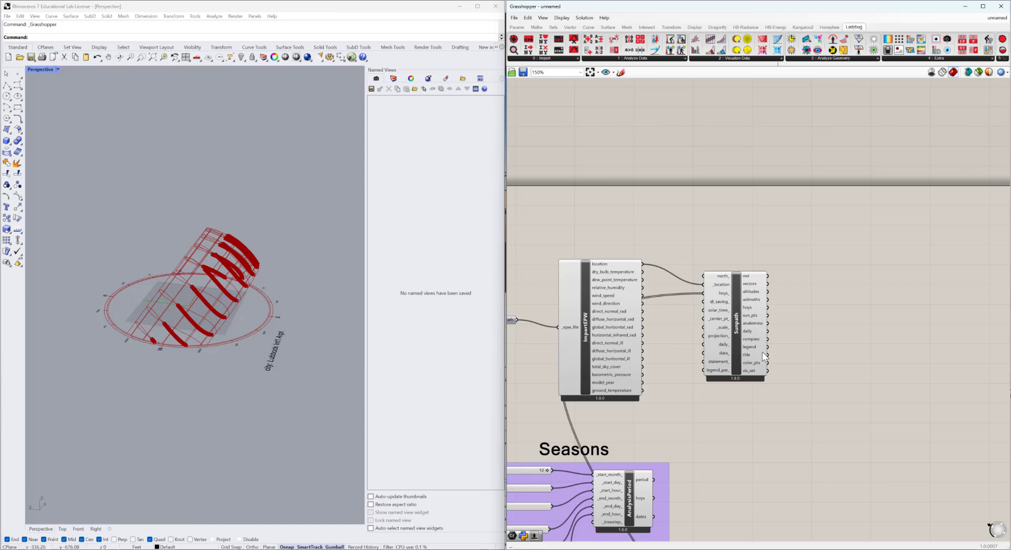
pyautogui.moveTo(762, 352); pyautogui.dragTo(766, 305, button='right')
pyautogui.moveTo(140, 387); pyautogui.dragTo(105, 384, button='right')
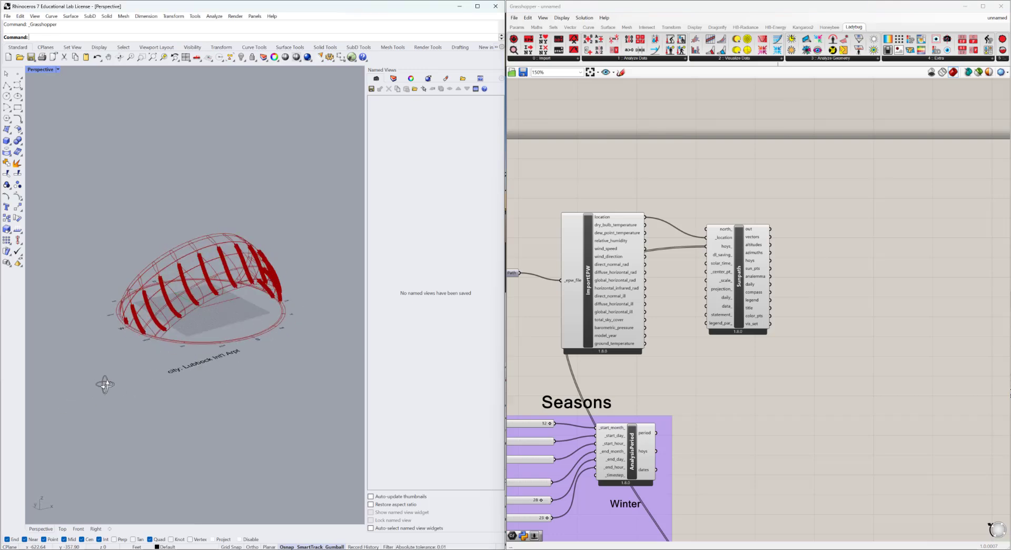
# - Connect ImportEPW's dry_bulb_temperature output to the Sunpath's data_ input and view the temperature-colored sun path with its legend
pyautogui.scroll(5, 661, 298)
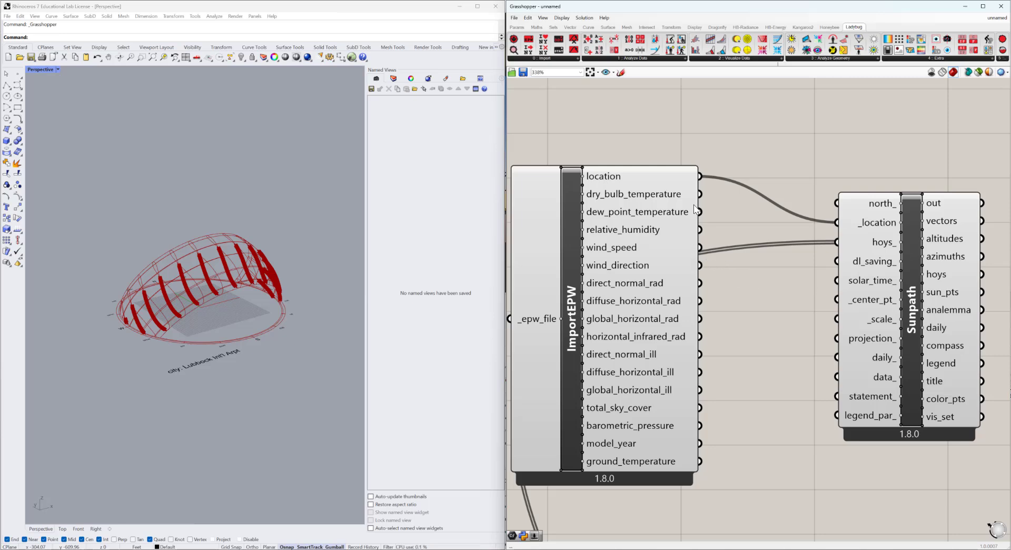
pyautogui.moveTo(701, 195); pyautogui.dragTo(836, 376)
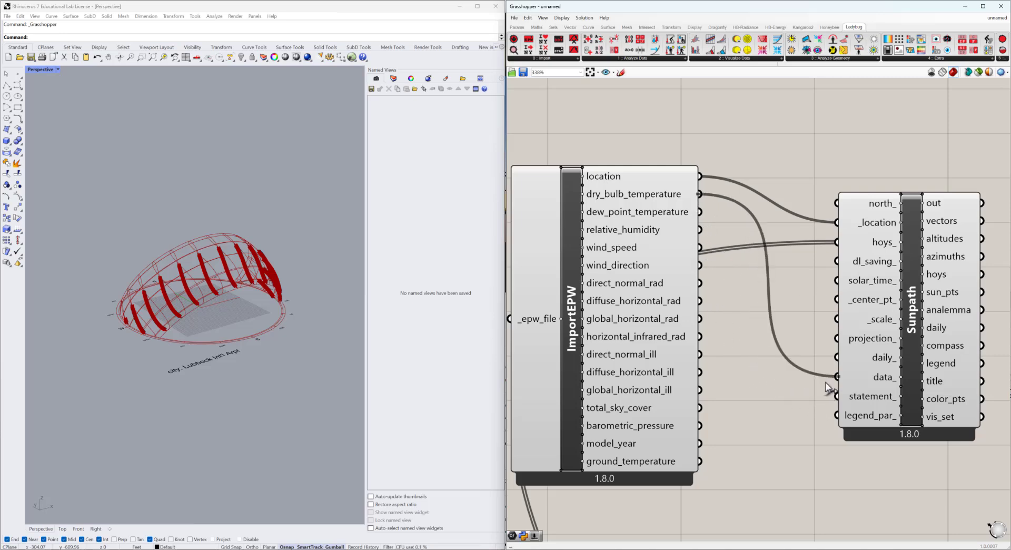
pyautogui.moveTo(206, 325); pyautogui.dragTo(182, 322, button='right')
pyautogui.moveTo(226, 381)
pyautogui.mouseDown(button='right')
pyautogui.moveTo(201, 387)
pyautogui.moveTo(215, 368)
pyautogui.mouseUp(button='right')
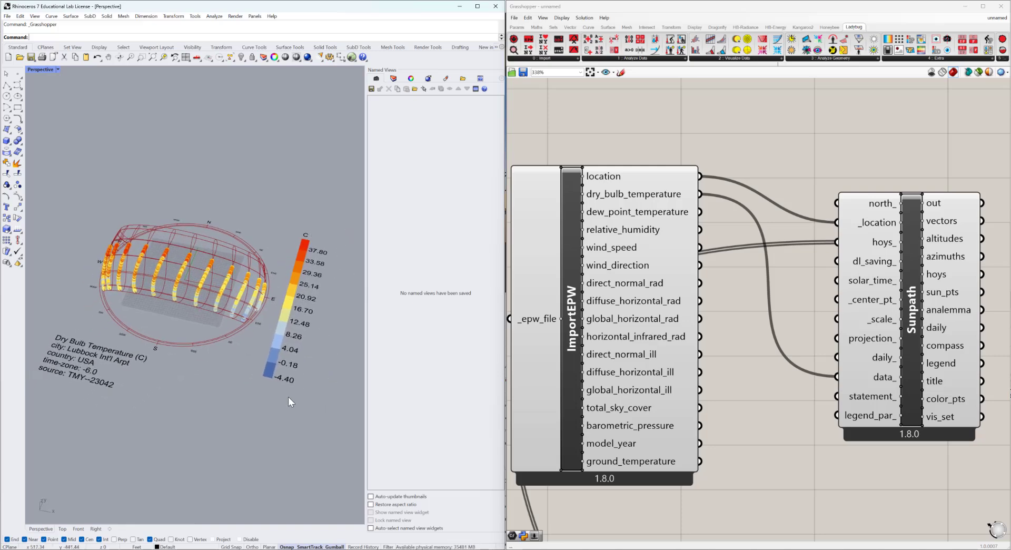
pyautogui.moveTo(289, 396); pyautogui.dragTo(250, 399, button='right')
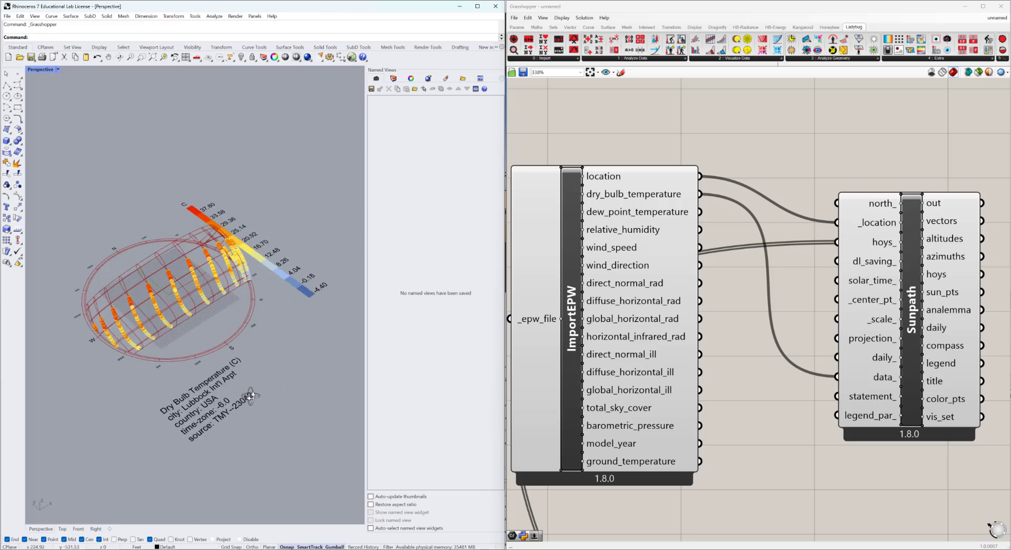
pyautogui.moveTo(266, 362)
pyautogui.mouseDown(button='right')
pyautogui.moveTo(272, 338)
pyautogui.moveTo(262, 343)
pyautogui.mouseUp(button='right')
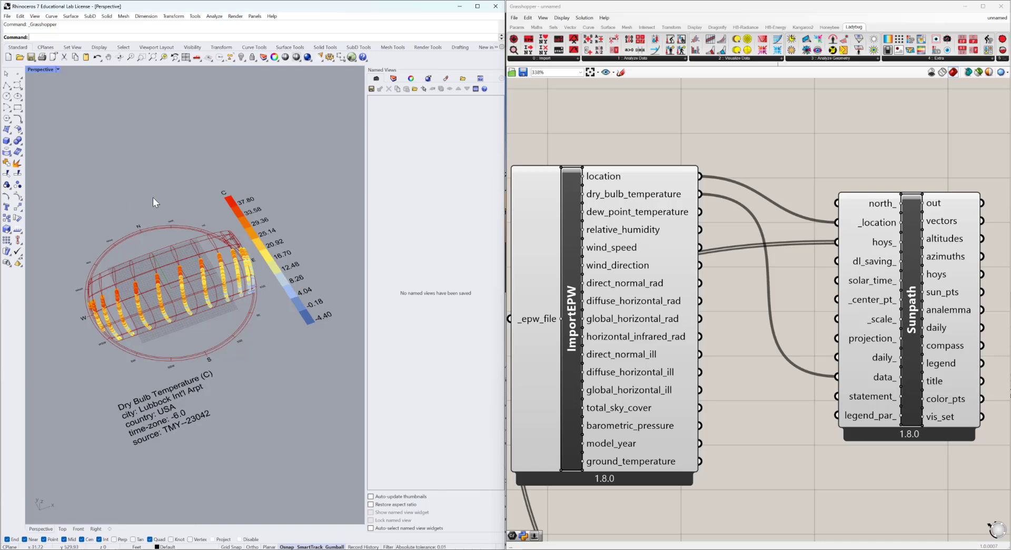
# - Switch the Sunpath's hoys_ source to the Winter AnalysisPeriod's hoys output and inspect the winter temperature colors and legend
pyautogui.scroll(-7, 808, 309)
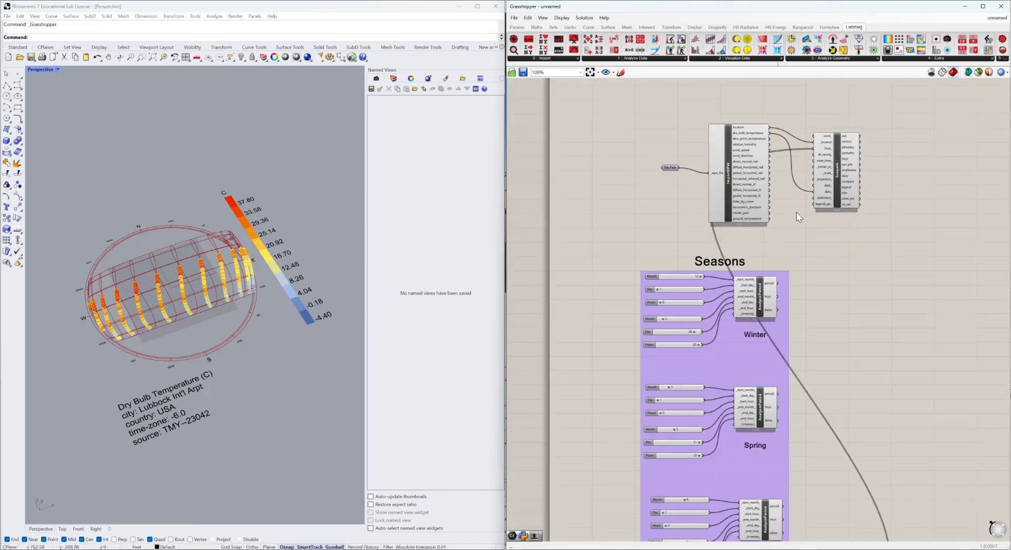
pyautogui.scroll(3, 801, 253)
pyautogui.moveTo(800, 253); pyautogui.dragTo(702, 361, button='right')
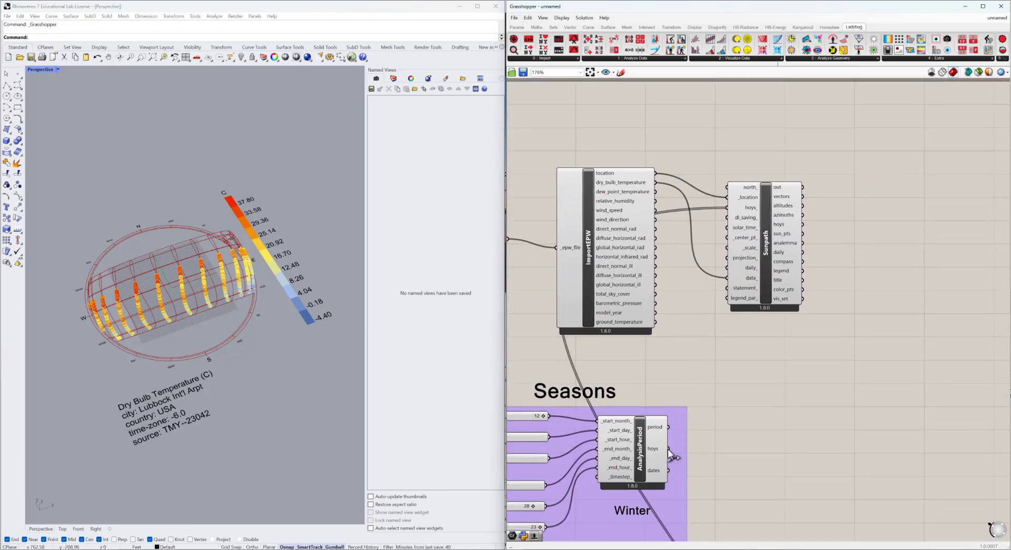
pyautogui.moveTo(668, 449); pyautogui.dragTo(736, 209)
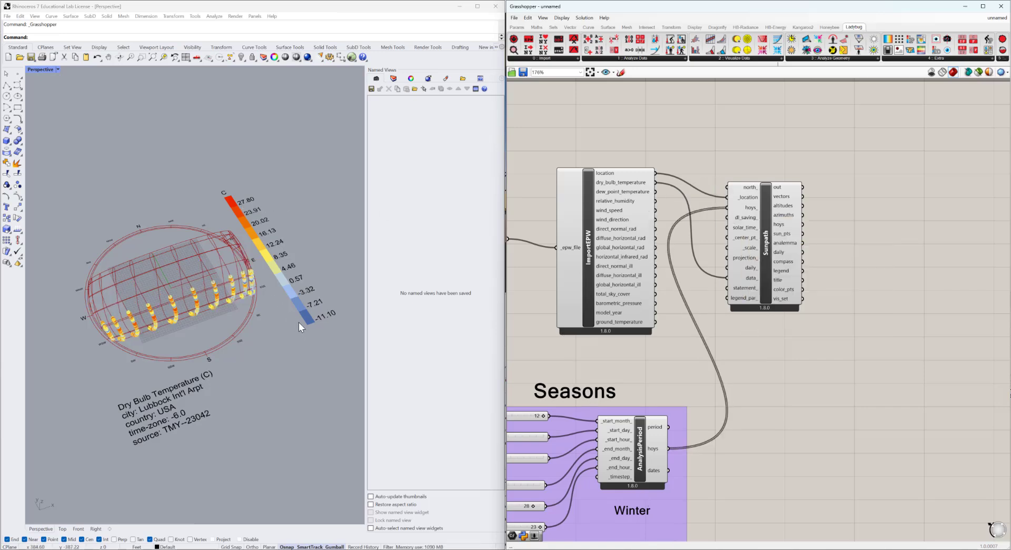
pyautogui.moveTo(298, 323); pyautogui.dragTo(258, 318, button='right')
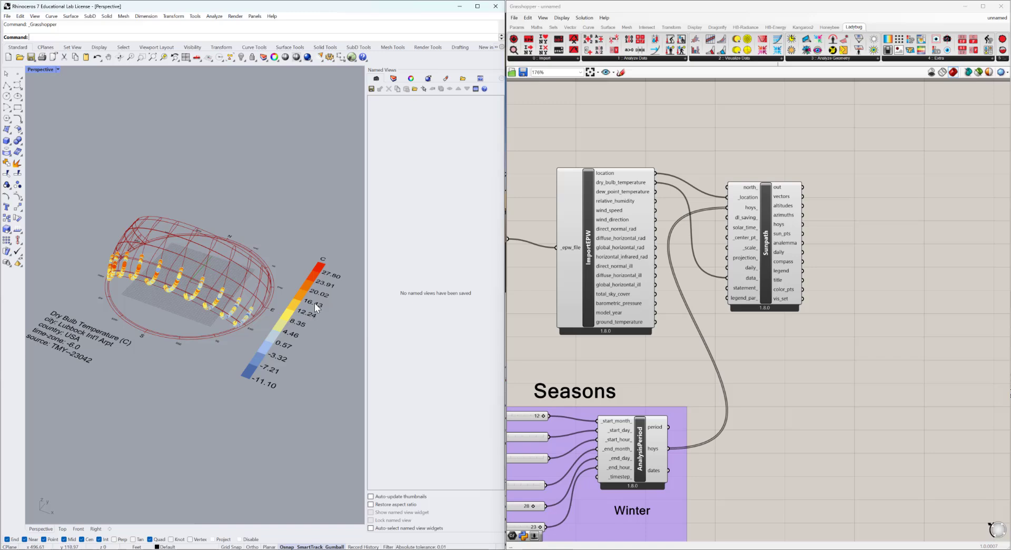
pyautogui.scroll(2, 315, 302)
pyautogui.scroll(-2, 331, 264)
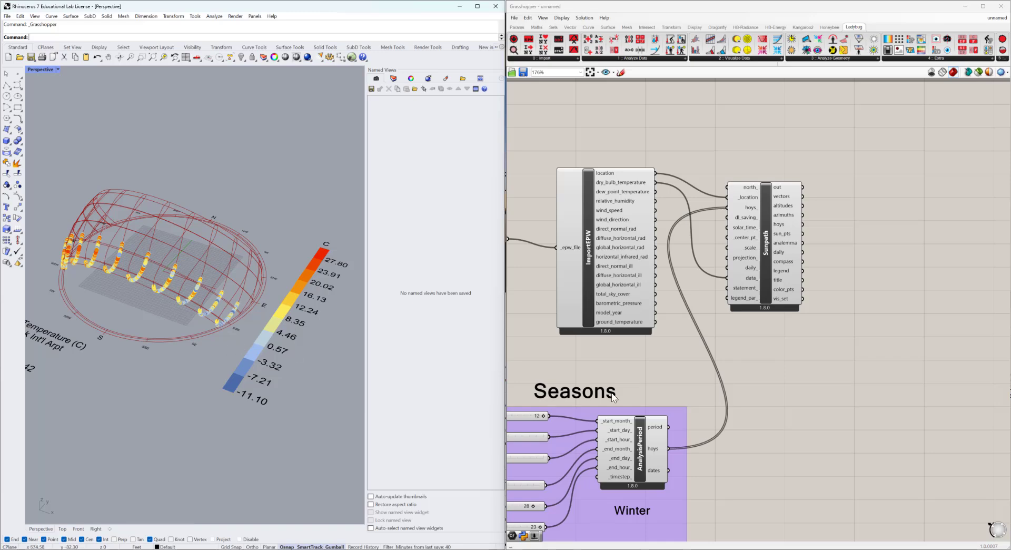
# - Rewire the Summer AnalysisPeriod's hoys output into the Sunpath's hoys_ input in place of Winter
pyautogui.scroll(-2, 818, 408)
pyautogui.moveTo(807, 441); pyautogui.dragTo(744, 333, button='right')
pyautogui.moveTo(710, 414); pyautogui.dragTo(687, 318, button='right')
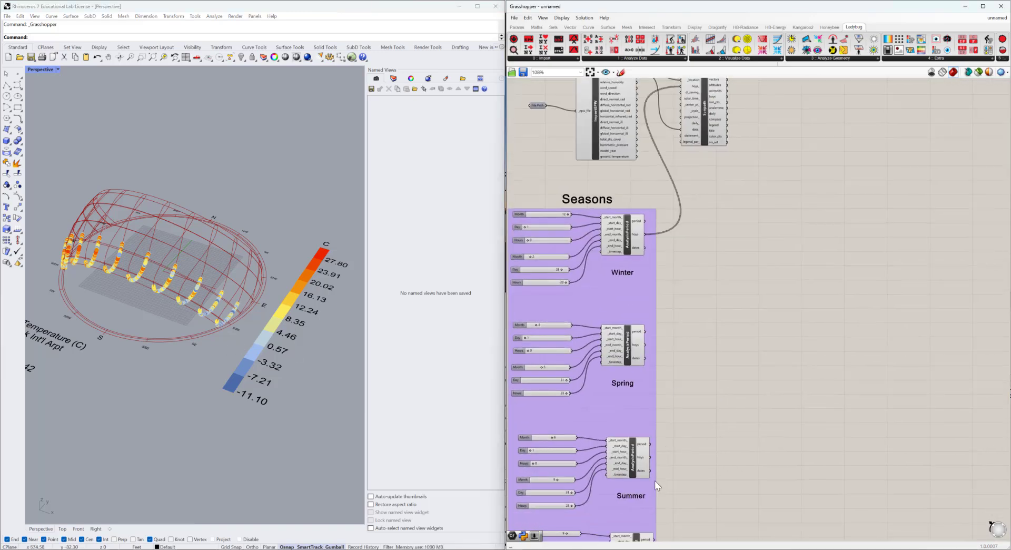
pyautogui.moveTo(651, 457); pyautogui.dragTo(665, 315)
pyautogui.scroll(-3, 708, 450)
pyautogui.scroll(4, 706, 237)
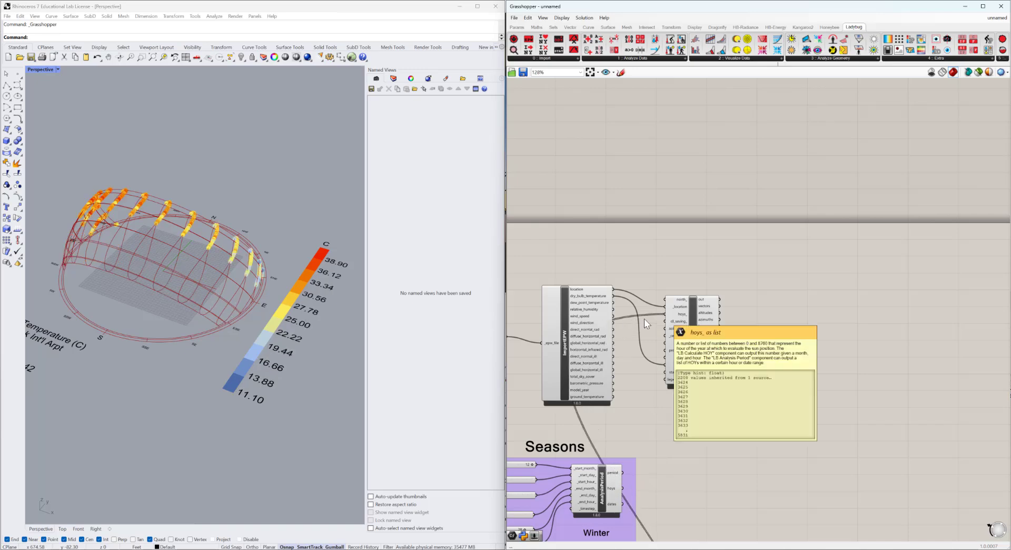
# - Examine the summer dry bulb temperature sun path and its color legend from several sides in the Perspective viewport
pyautogui.moveTo(233, 303); pyautogui.dragTo(294, 305, button='right')
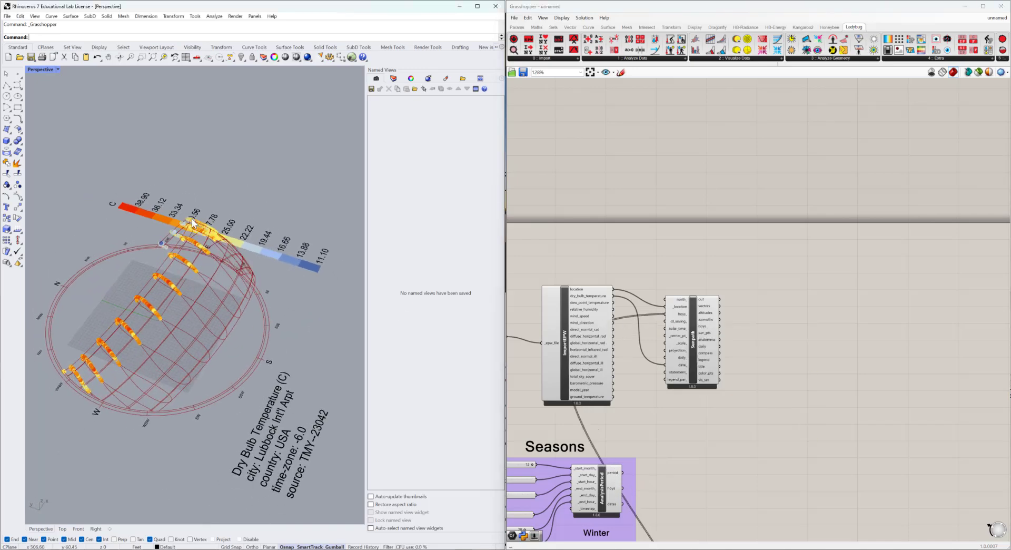
pyautogui.moveTo(180, 283)
pyautogui.mouseDown(button='right')
pyautogui.moveTo(198, 302)
pyautogui.moveTo(116, 289)
pyautogui.moveTo(185, 299)
pyautogui.mouseUp(button='right')
pyautogui.moveTo(766, 354); pyautogui.dragTo(843, 334, button='right')
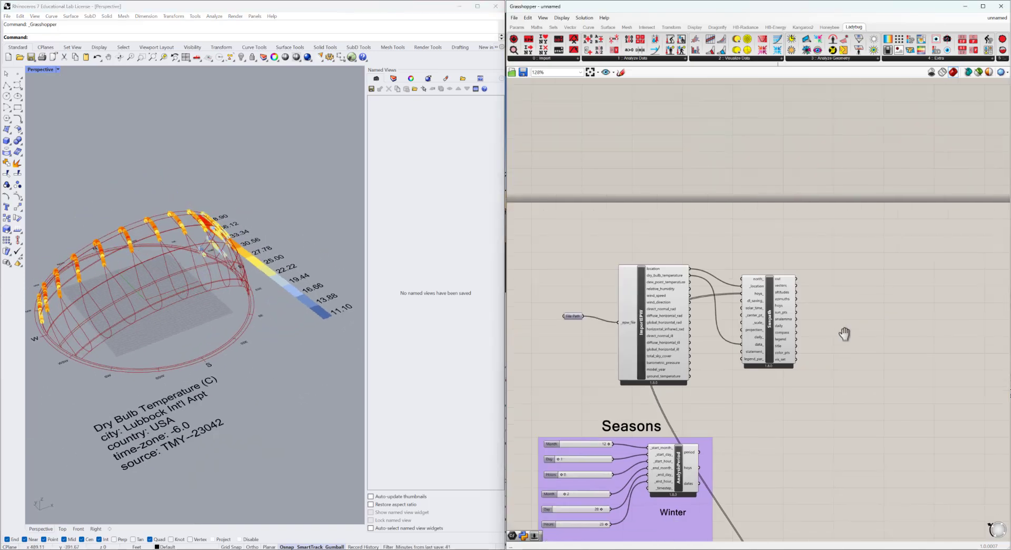
pyautogui.scroll(-1, 760, 223)
pyautogui.moveTo(244, 319); pyautogui.dragTo(198, 362, button='right')
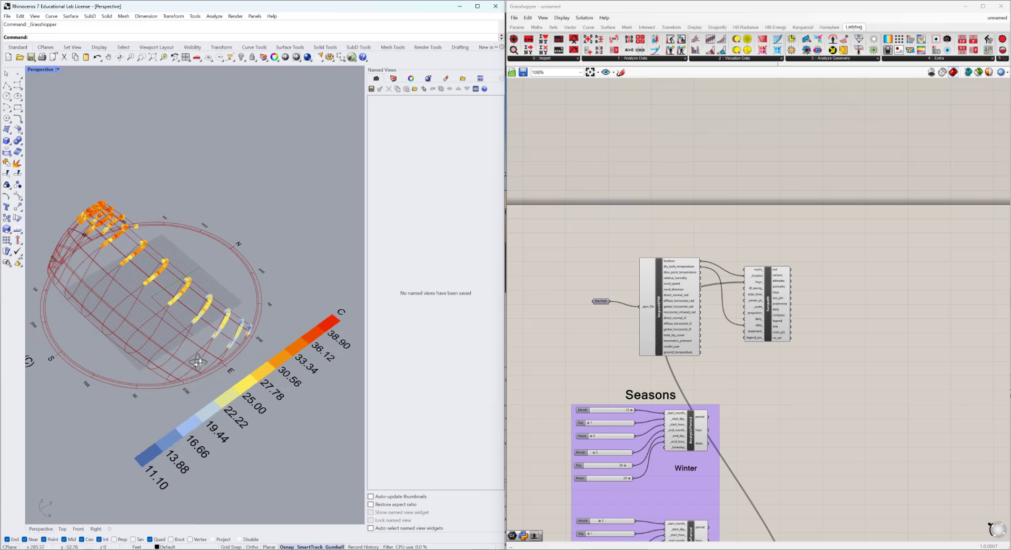
pyautogui.moveTo(198, 362); pyautogui.dragTo(285, 320, button='right')
pyautogui.scroll(-3, 779, 462)
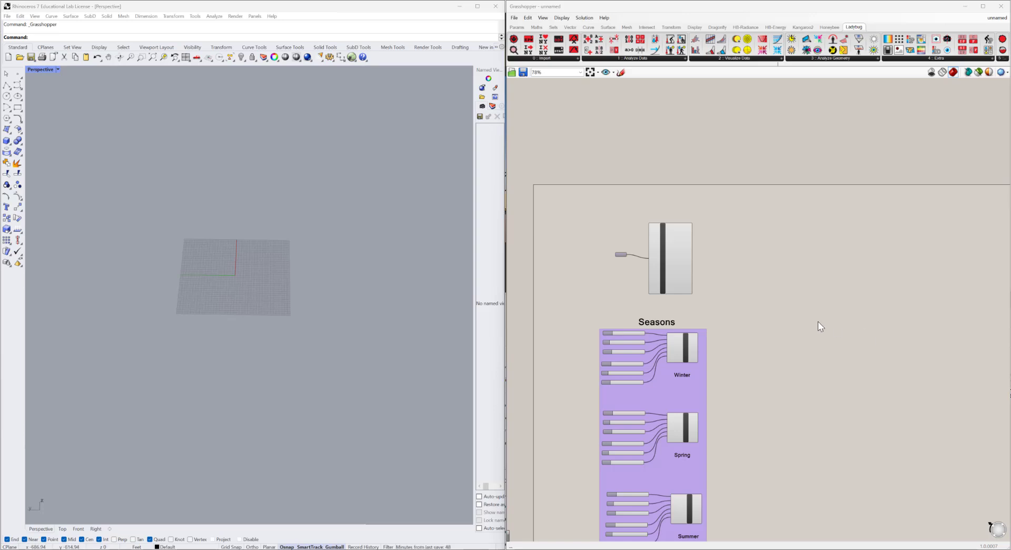
# - Add an LB Sky Dome component to the canvas and place it beside the ImportEPW component
pyautogui.click(738, 59)
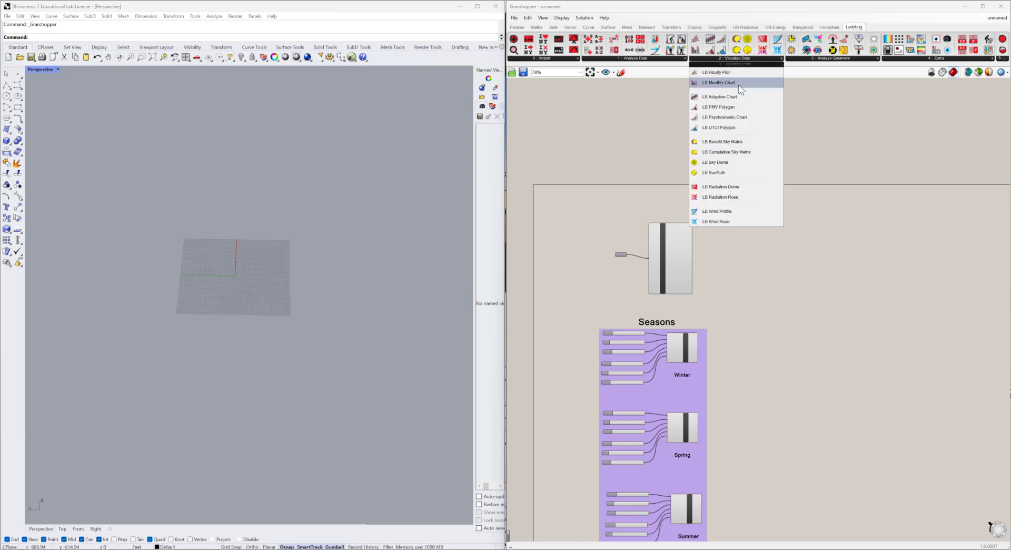
pyautogui.click(720, 164)
pyautogui.click(797, 265)
pyautogui.scroll(5, 766, 247)
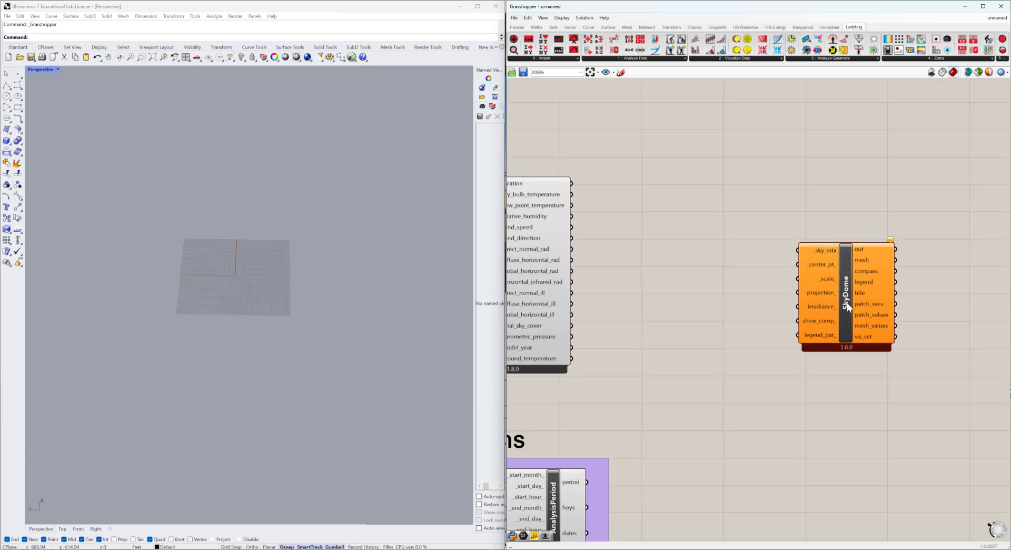
pyautogui.moveTo(847, 302); pyautogui.dragTo(723, 245)
pyautogui.moveTo(646, 255); pyautogui.dragTo(765, 259, button='right')
pyautogui.scroll(2, 846, 189)
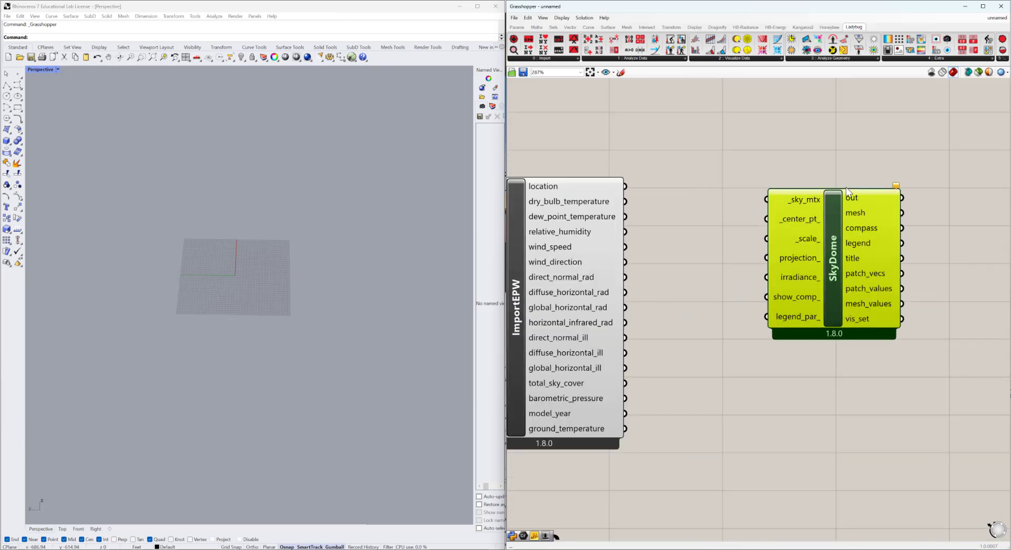
pyautogui.moveTo(828, 179); pyautogui.dragTo(743, 349)
pyautogui.click(793, 186)
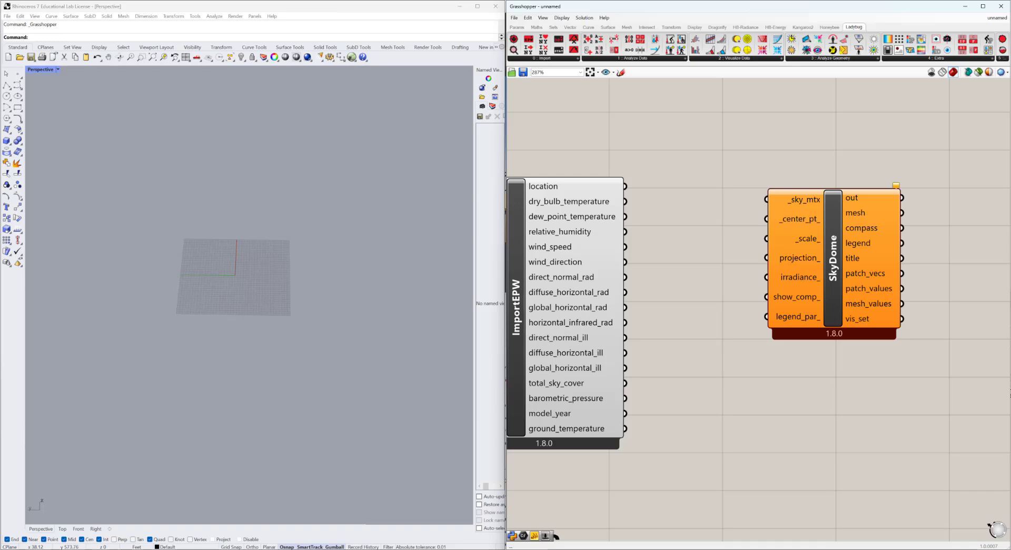
# - Add an LB Cumulative Sky Matrix component and arrange it between ImportEPW and SkyDome
pyautogui.moveTo(683, 387); pyautogui.dragTo(773, 295, button='right')
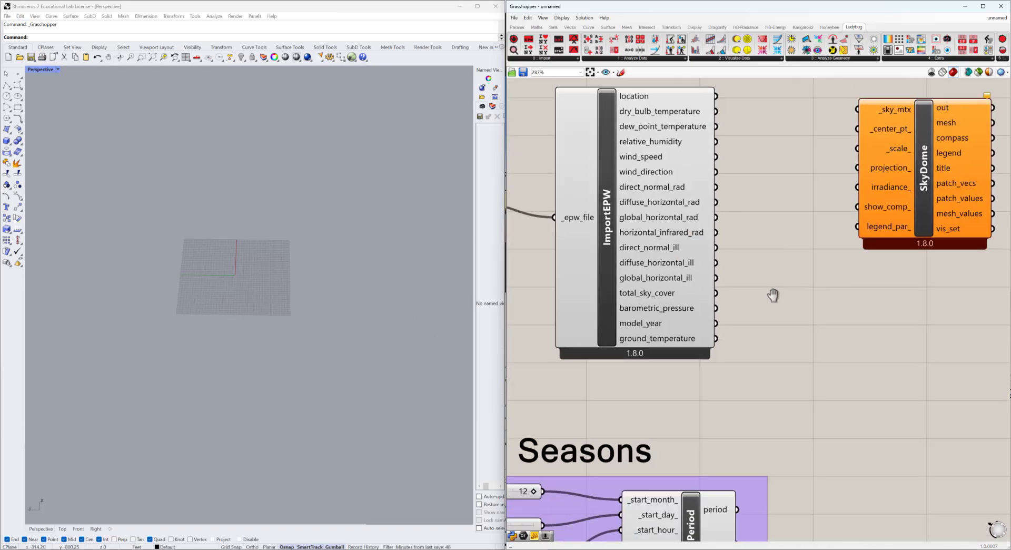
pyautogui.scroll(-3, 774, 296)
pyautogui.moveTo(750, 518); pyautogui.dragTo(681, 518, button='right')
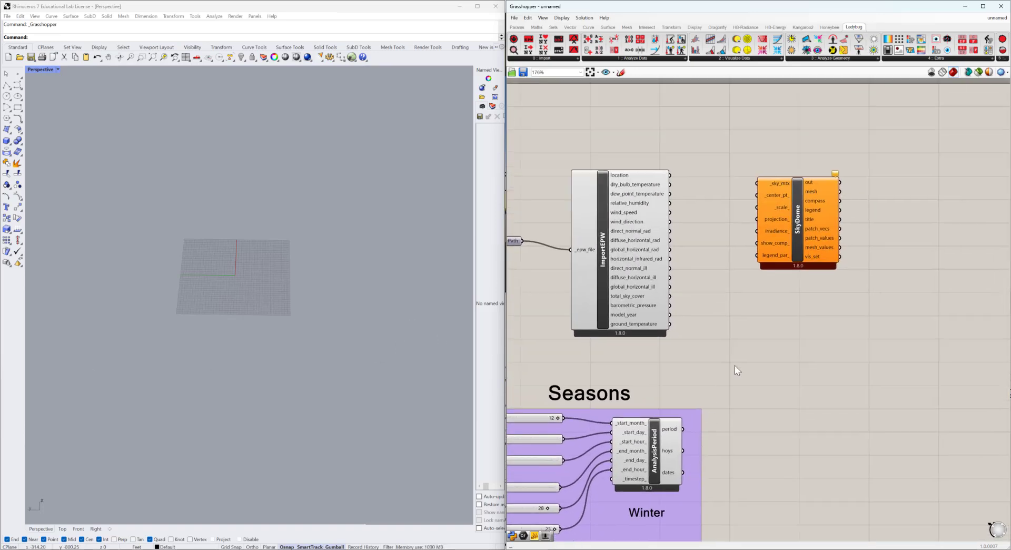
pyautogui.click(748, 59)
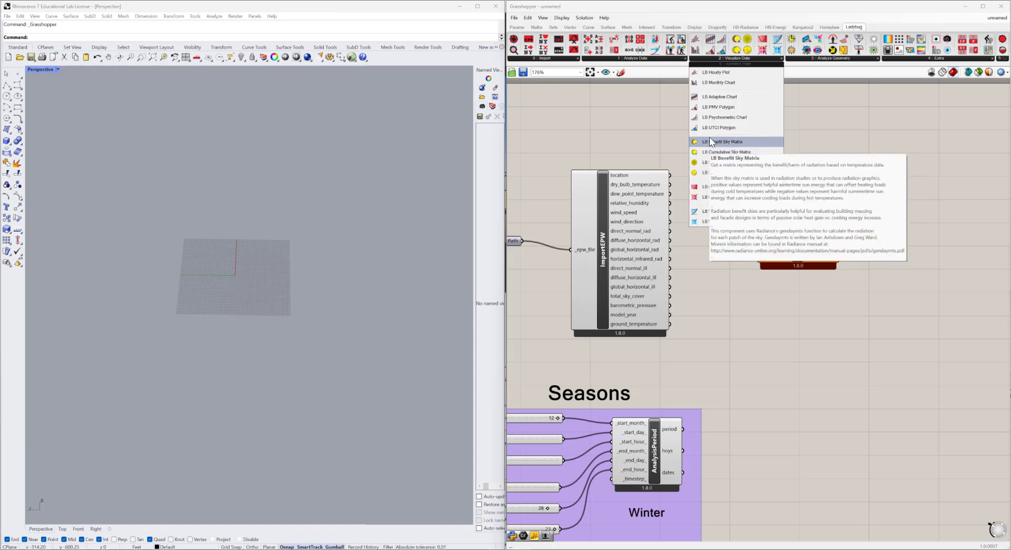
pyautogui.click(709, 151)
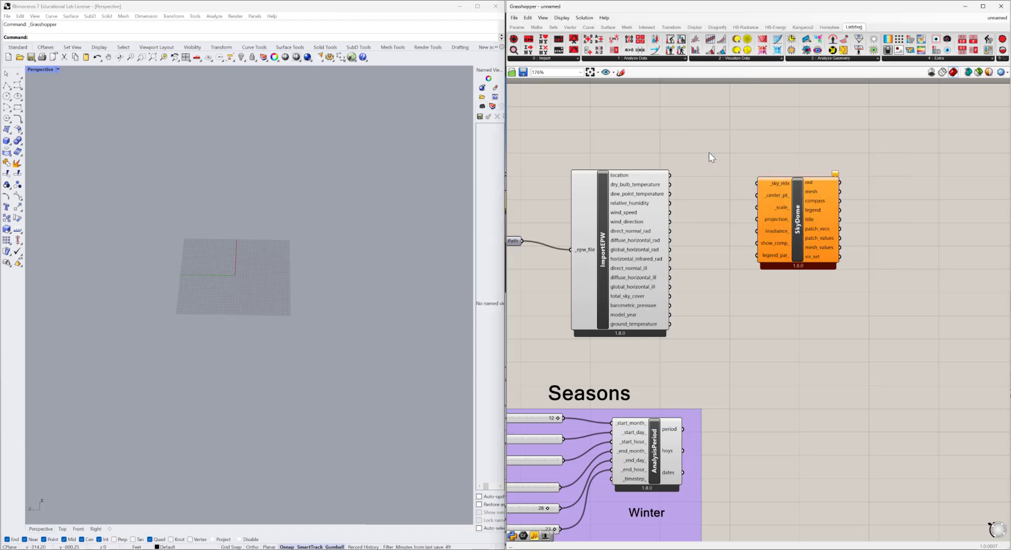
pyautogui.click(712, 234)
pyautogui.moveTo(813, 231); pyautogui.dragTo(866, 224)
pyautogui.moveTo(706, 233); pyautogui.dragTo(741, 226)
pyautogui.scroll(2, 737, 207)
pyautogui.moveTo(739, 220); pyautogui.dragTo(789, 245, button='right')
pyautogui.moveTo(793, 267); pyautogui.dragTo(792, 246)
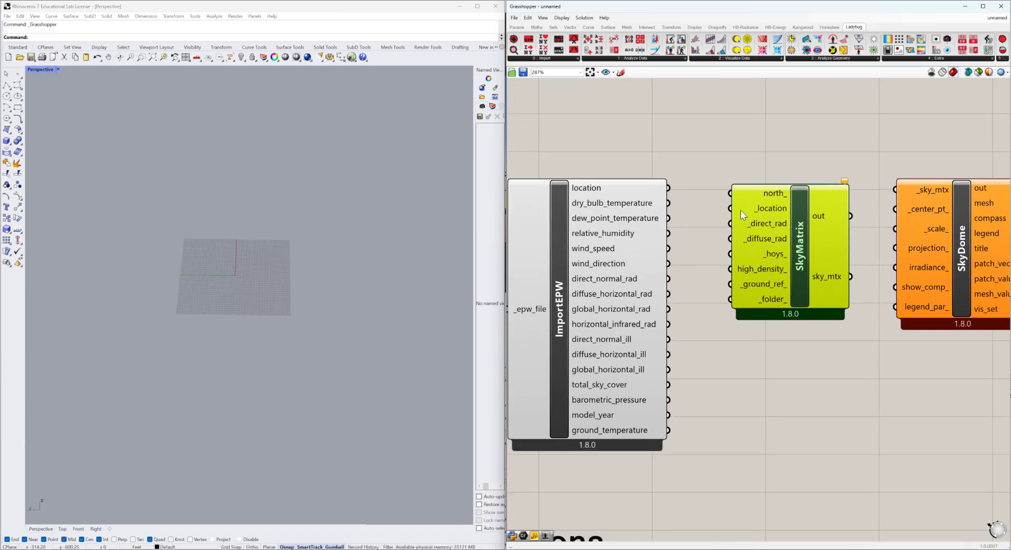
# - Connect ImportEPW's location, direct_normal_rad and diffuse_horizontal_rad outputs to SkyMatrix's _location, _direct_rad and _diffuse_rad inputs
pyautogui.moveTo(669, 187); pyautogui.dragTo(718, 213)
pyautogui.moveTo(723, 266); pyautogui.dragTo(722, 228, button='right')
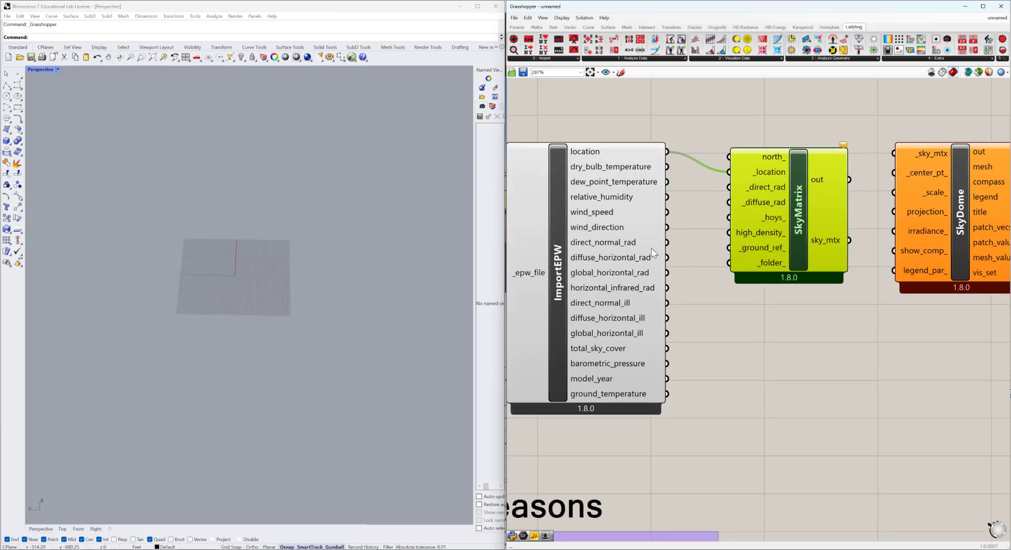
pyautogui.moveTo(667, 242); pyautogui.dragTo(725, 198)
pyautogui.moveTo(666, 259); pyautogui.dragTo(729, 202)
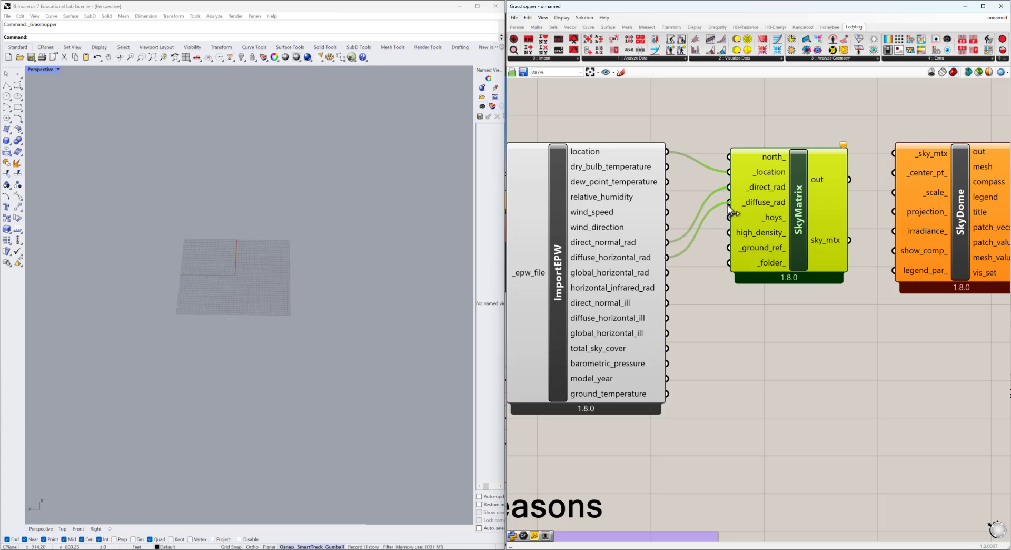
# - Connect the Summer AnalysisPeriod's hoys output to the SkyMatrix's _hoys_ input
pyautogui.scroll(-2, 733, 243)
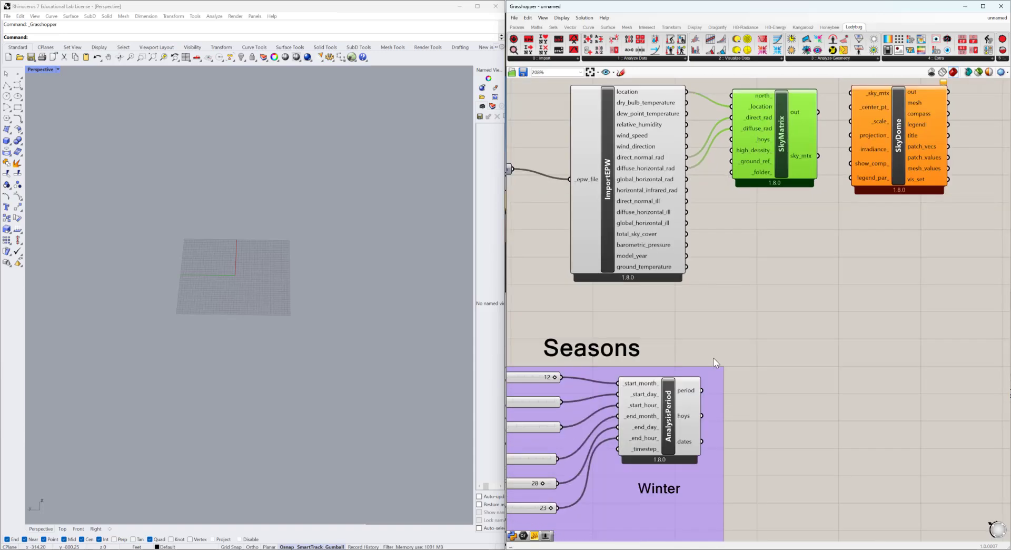
pyautogui.moveTo(713, 357); pyautogui.dragTo(726, 289, button='right')
pyautogui.scroll(-3, 728, 293)
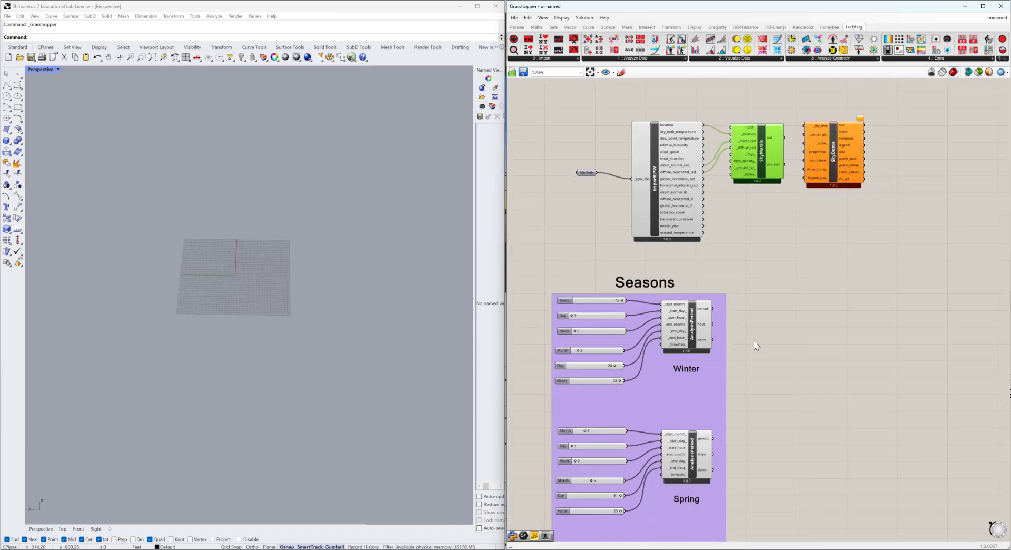
pyautogui.moveTo(717, 441); pyautogui.dragTo(691, 333, button='right')
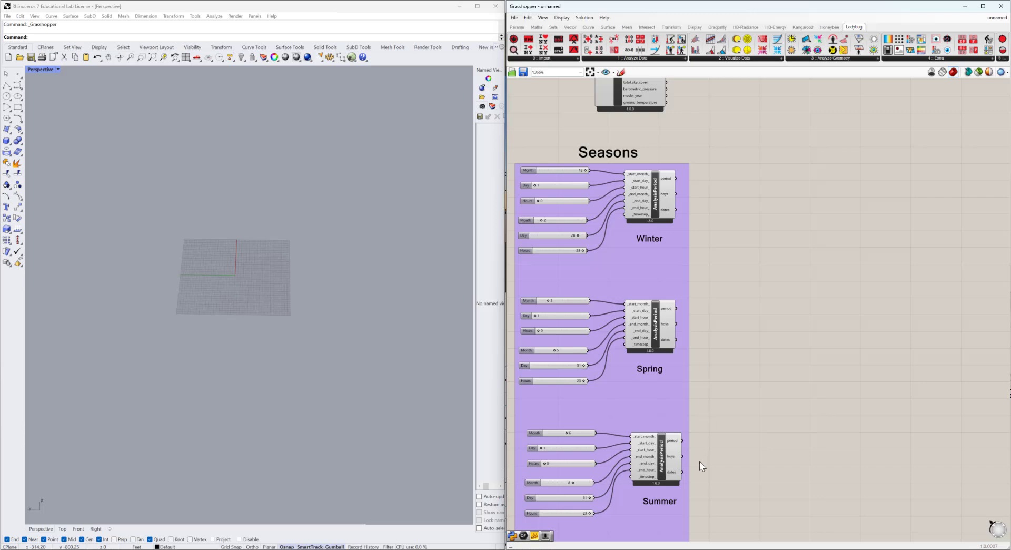
pyautogui.moveTo(679, 456); pyautogui.dragTo(689, 231)
pyautogui.scroll(-3, 716, 474)
pyautogui.scroll(4, 712, 369)
pyautogui.scroll(3, 689, 232)
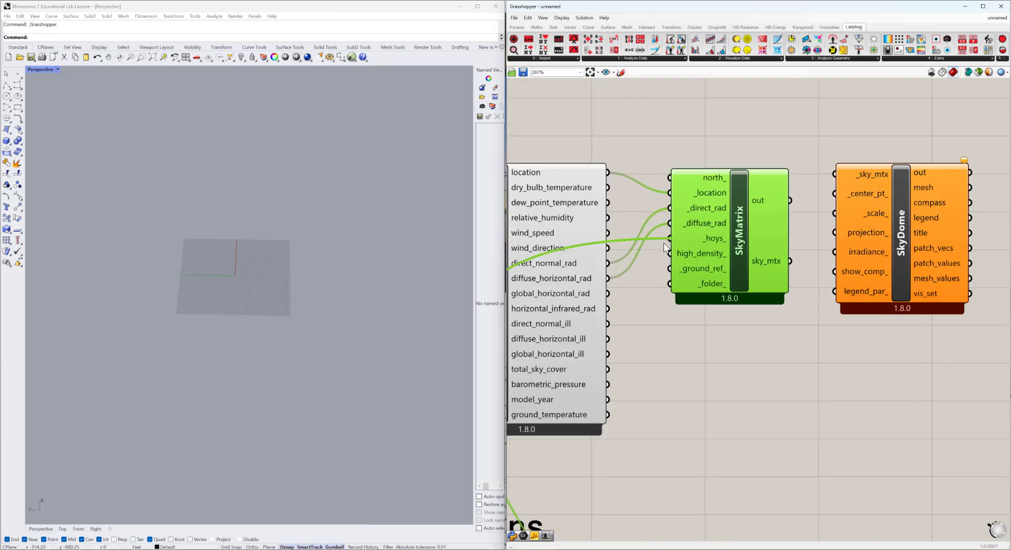
pyautogui.moveTo(677, 292); pyautogui.dragTo(650, 359, button='right')
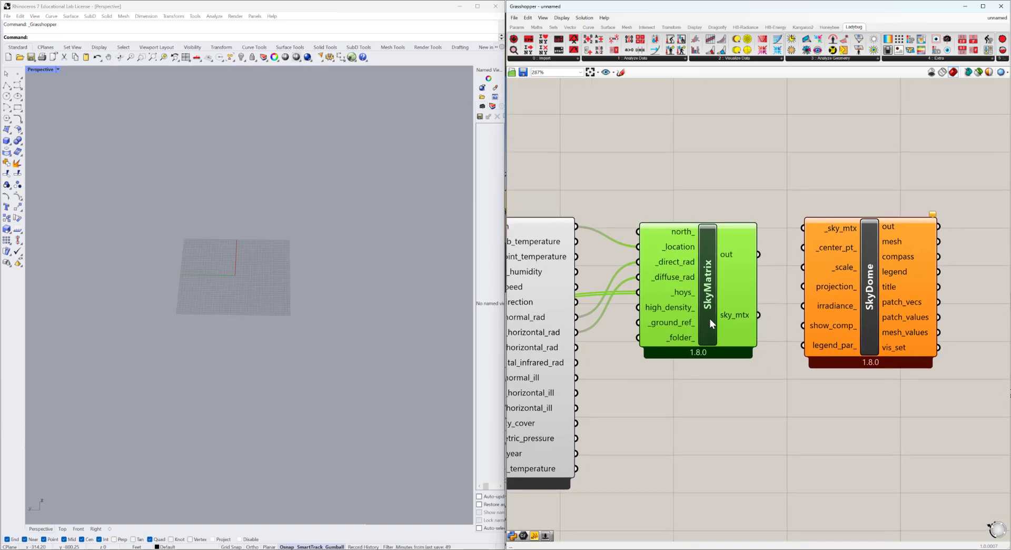
# - Space out the SkyMatrix and SkyDome components and connect the sky_mtx output to SkyDome's _sky_mtx input
pyautogui.moveTo(710, 318); pyautogui.dragTo(710, 302)
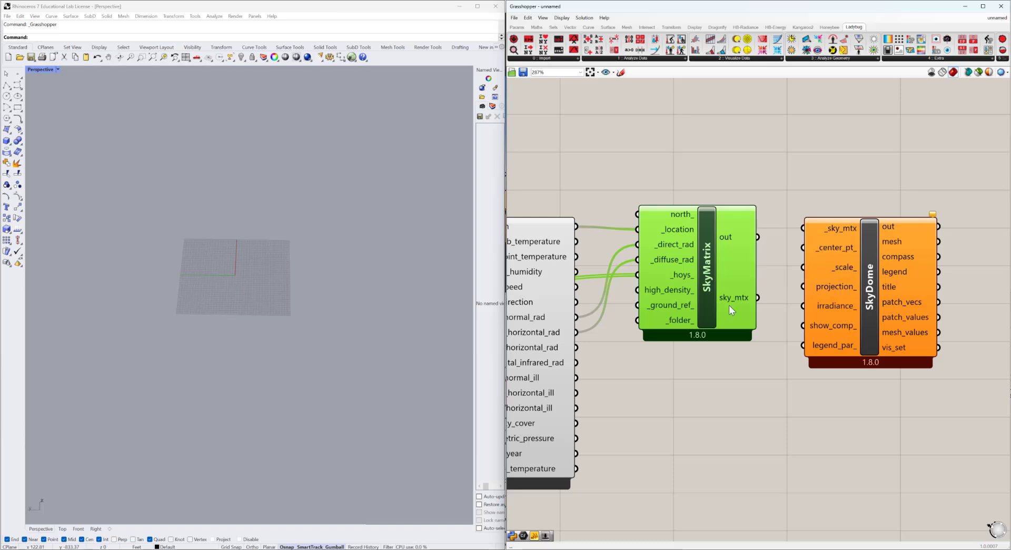
pyautogui.moveTo(730, 301)
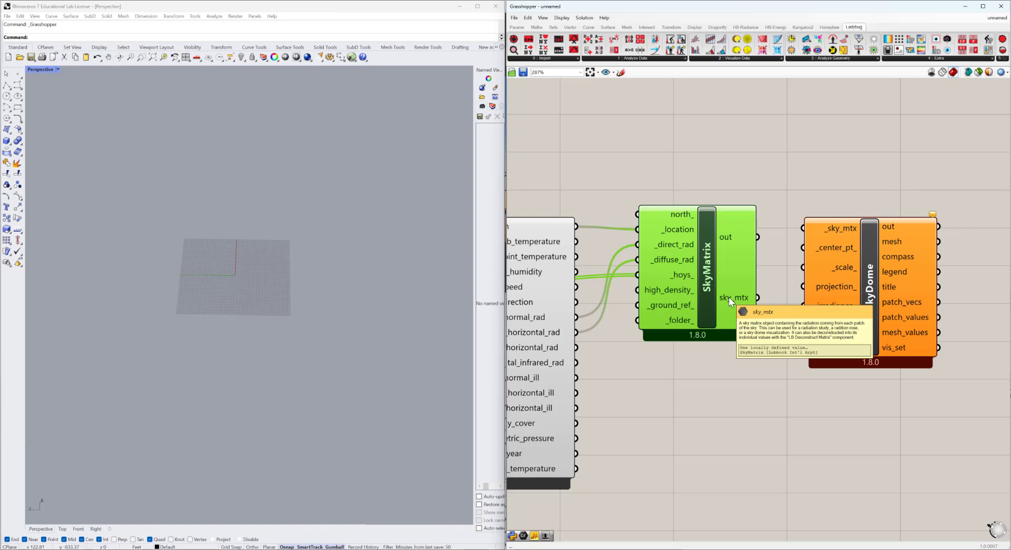
pyautogui.moveTo(838, 307); pyautogui.dragTo(869, 289)
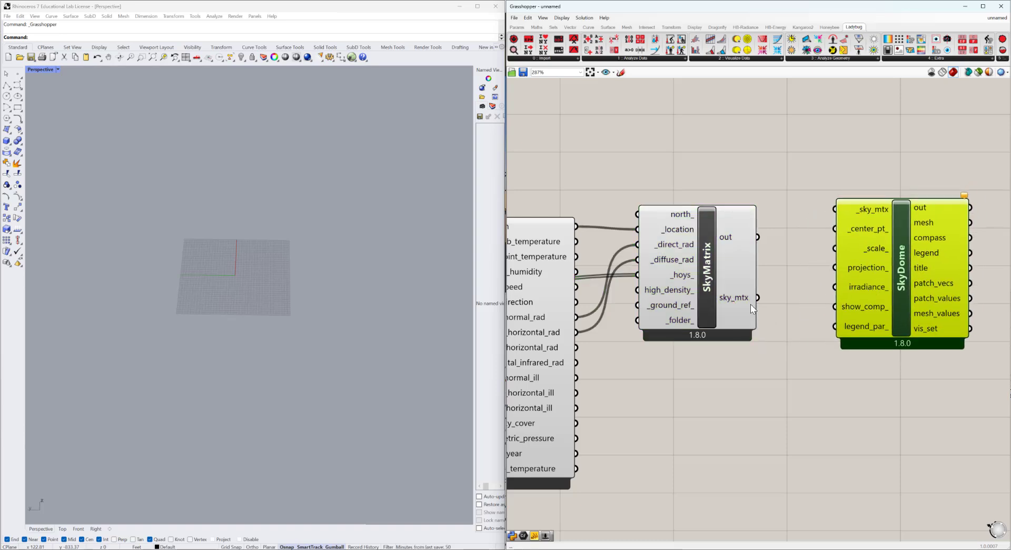
pyautogui.moveTo(757, 297); pyautogui.dragTo(834, 209)
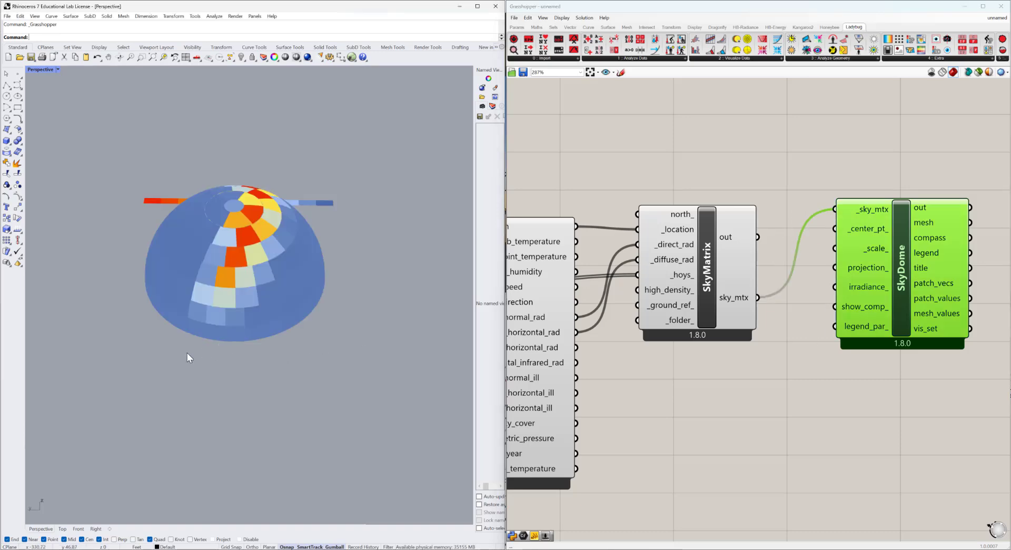
# - Examine the summer total radiation sky dome, its compass and its kWh/m2 legend from several sides in the Perspective viewport
pyautogui.moveTo(187, 358); pyautogui.dragTo(122, 348, button='right')
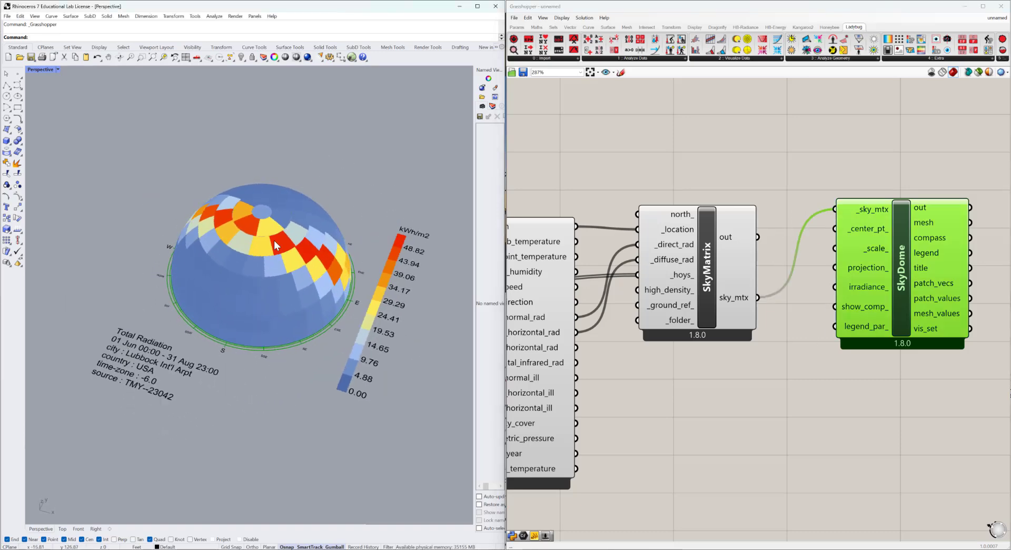
pyautogui.moveTo(294, 289); pyautogui.dragTo(318, 277, button='right')
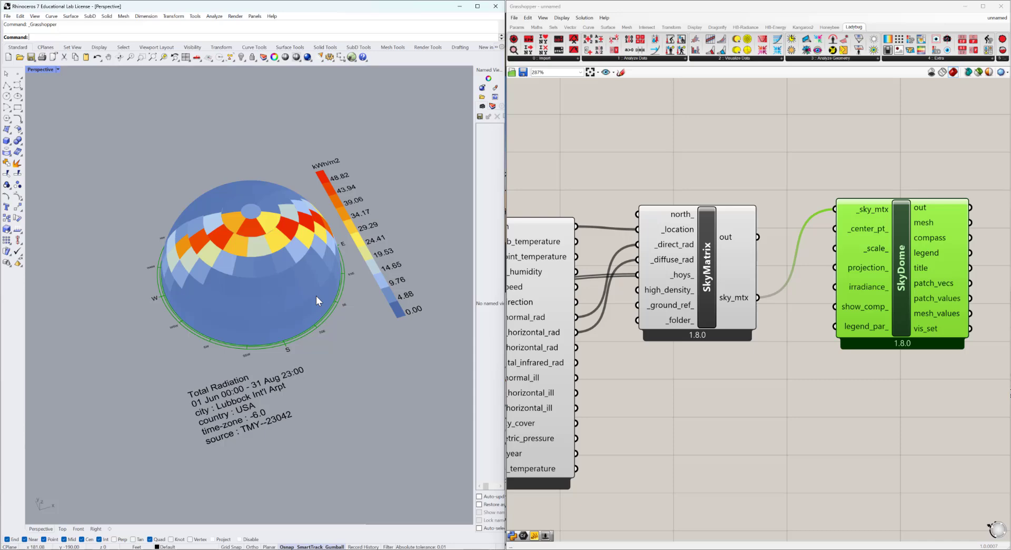
pyautogui.moveTo(335, 333); pyautogui.dragTo(317, 399, button='right')
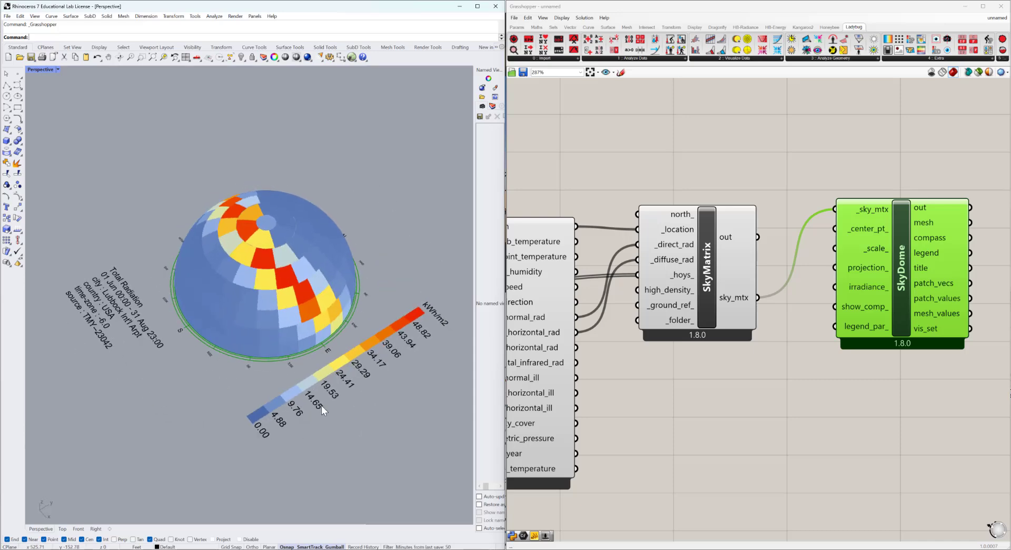
pyautogui.moveTo(264, 376); pyautogui.dragTo(370, 353, button='right')
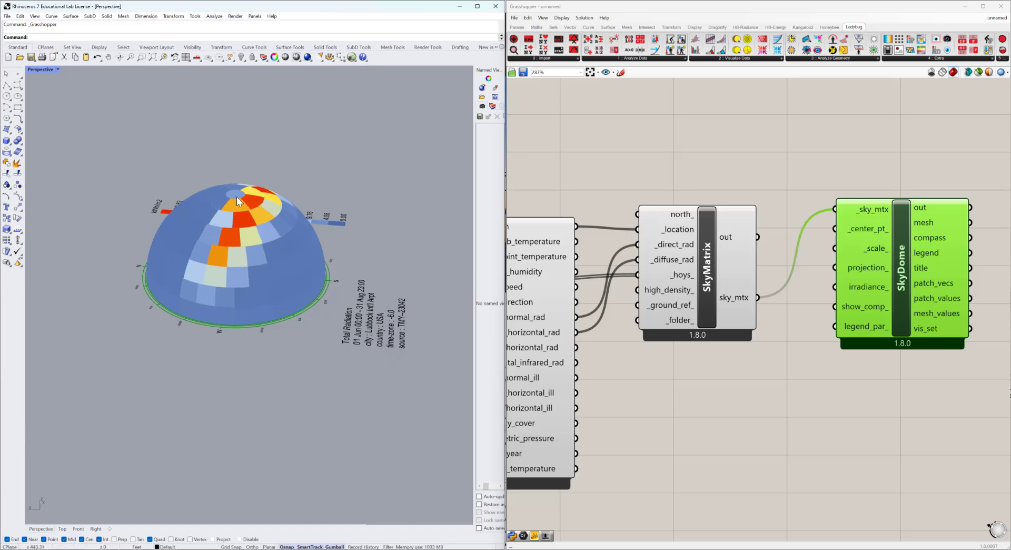
pyautogui.moveTo(273, 352); pyautogui.dragTo(259, 387, button='right')
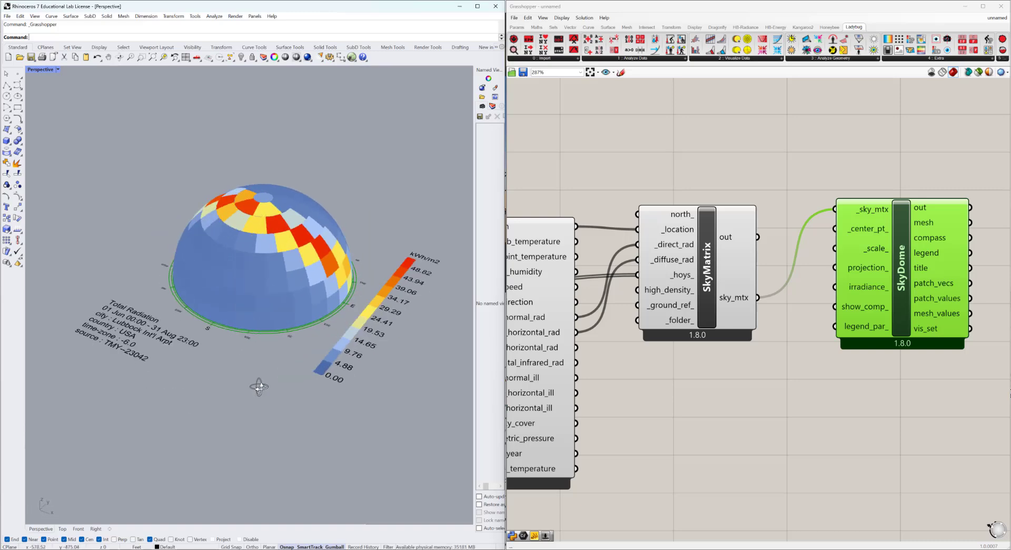
pyautogui.moveTo(250, 259); pyautogui.dragTo(354, 248, button='right')
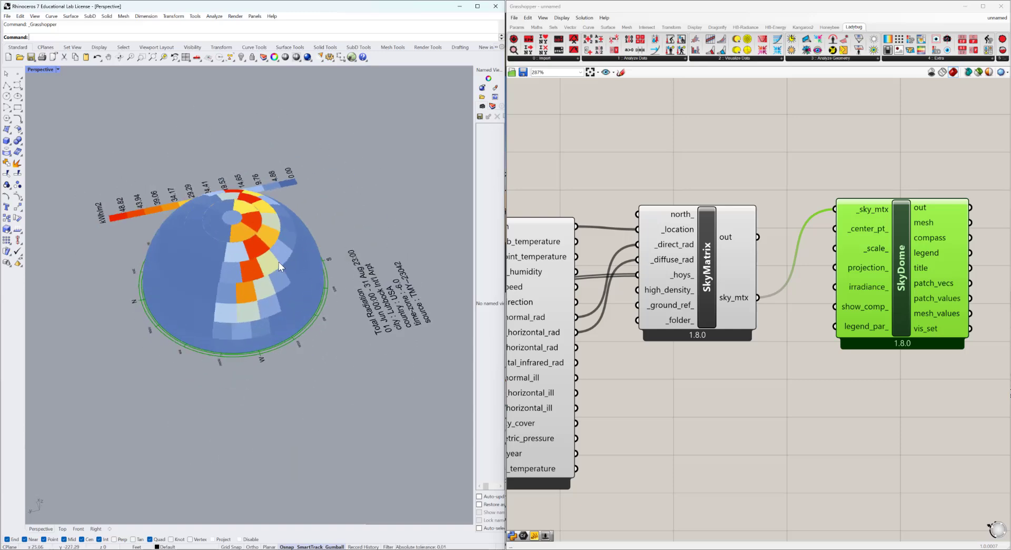
pyautogui.moveTo(280, 261); pyautogui.dragTo(315, 263, button='right')
# - Switch the SkyMatrix's _hoys_ source to the Winter AnalysisPeriod's hoys output and inspect the winter radiation dome from the south
pyautogui.moveTo(755, 425); pyautogui.dragTo(758, 268, button='right')
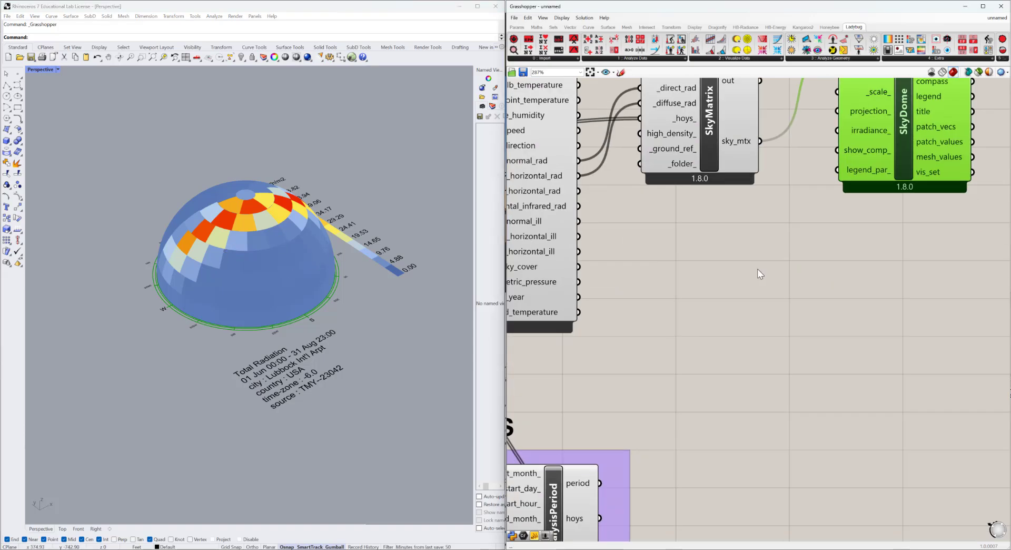
pyautogui.scroll(-5, 757, 261)
pyautogui.moveTo(740, 522); pyautogui.dragTo(695, 488, button='right')
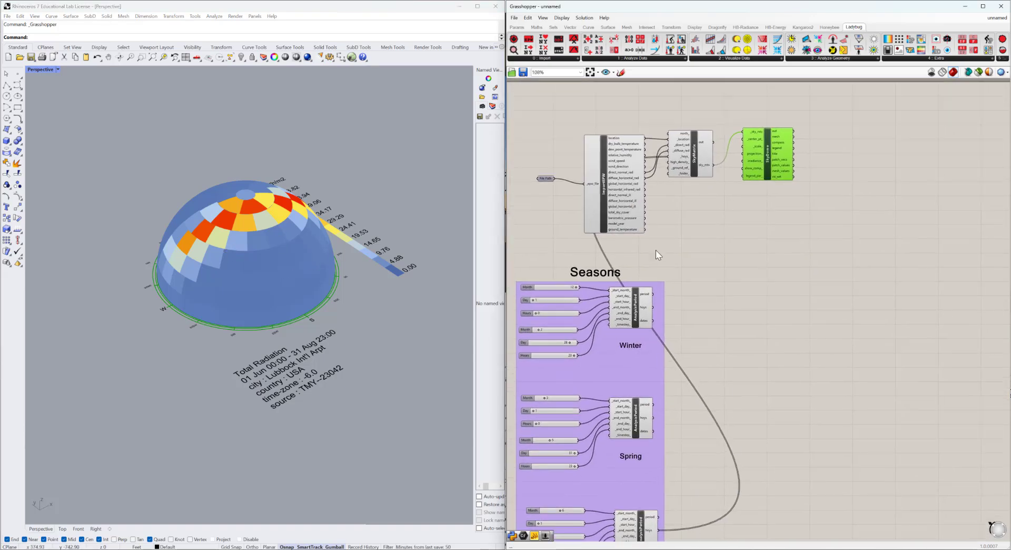
pyautogui.scroll(3, 655, 250)
pyautogui.moveTo(672, 345); pyautogui.dragTo(643, 461, button='right')
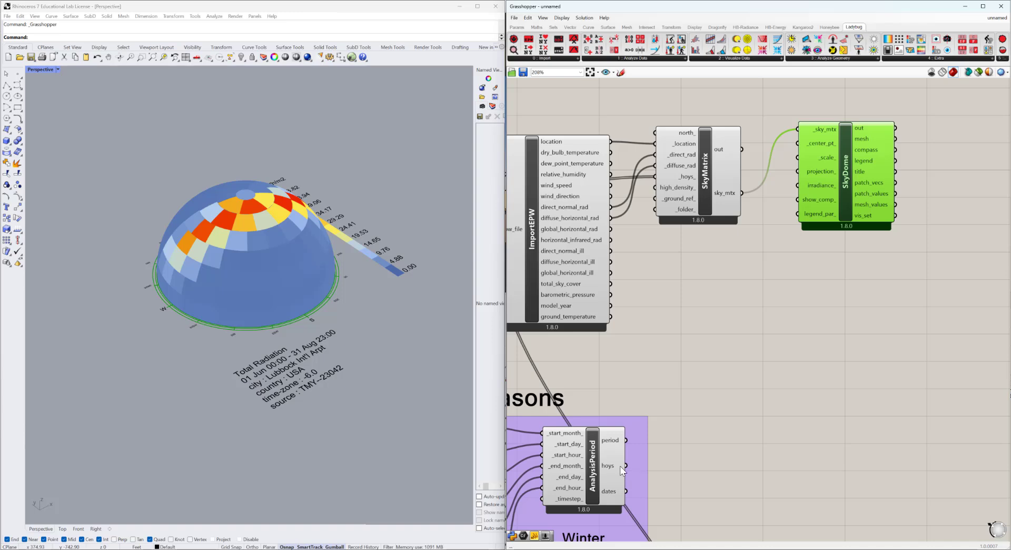
pyautogui.moveTo(625, 465); pyautogui.dragTo(655, 178)
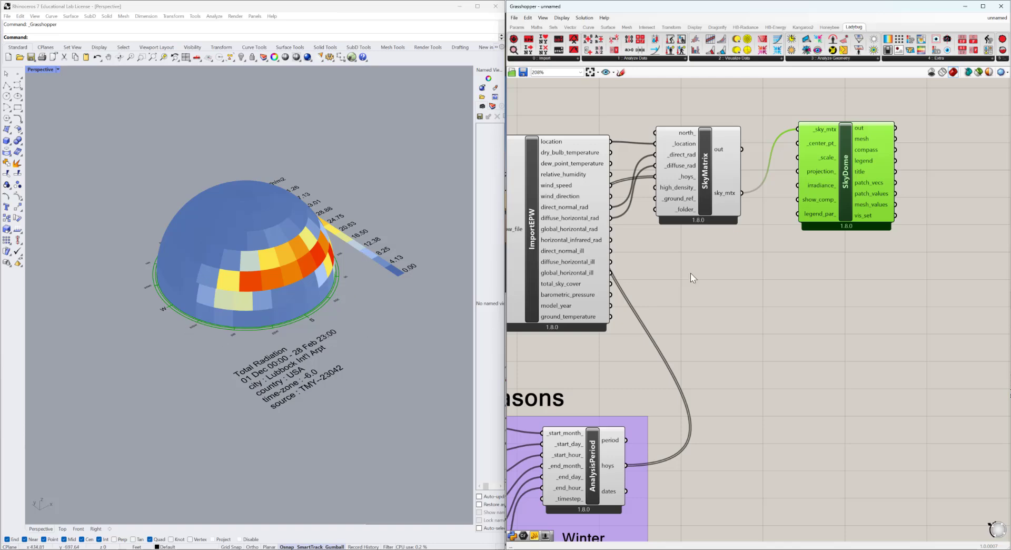
pyautogui.scroll(-5, 756, 268)
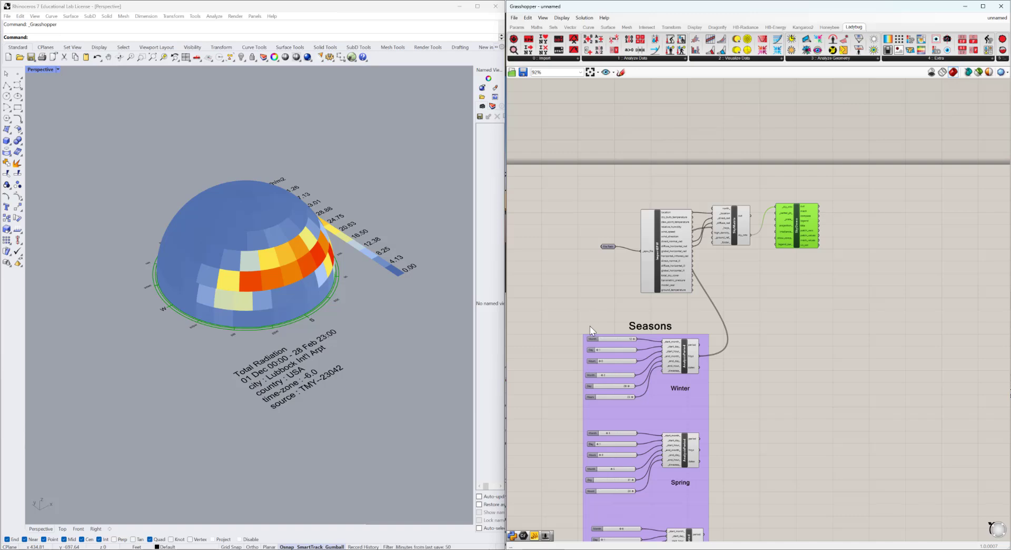
pyautogui.moveTo(317, 309); pyautogui.dragTo(269, 335, button='right')
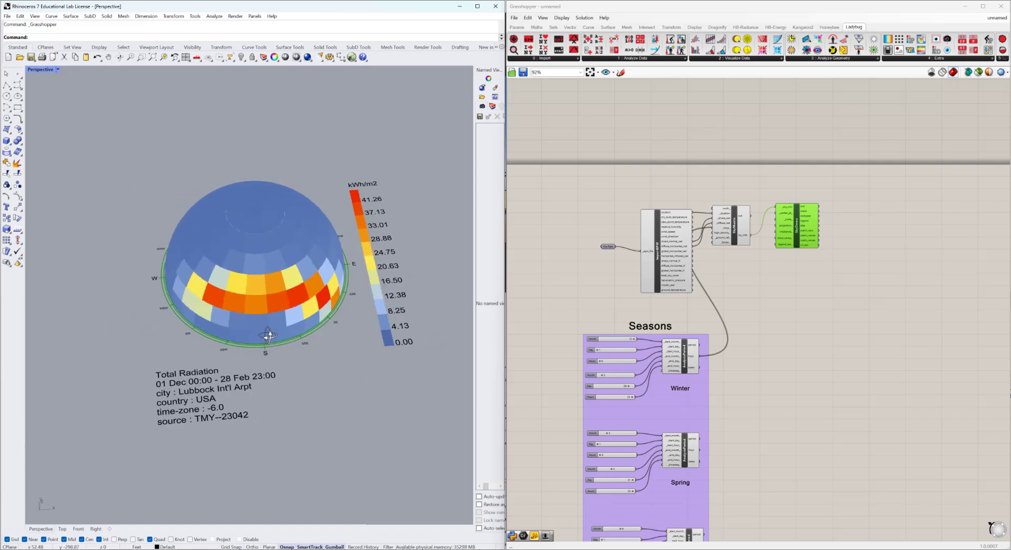
# - Delete the SkyDome component, keeping the SkyMatrix and its connections on the canvas
pyautogui.scroll(4, 778, 209)
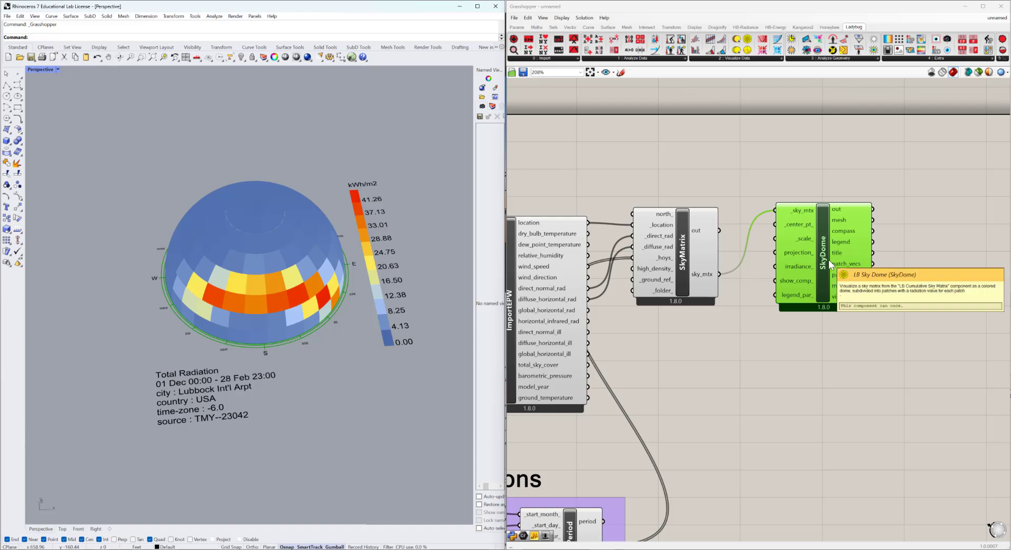
pyautogui.click(727, 188)
pyautogui.click(816, 280)
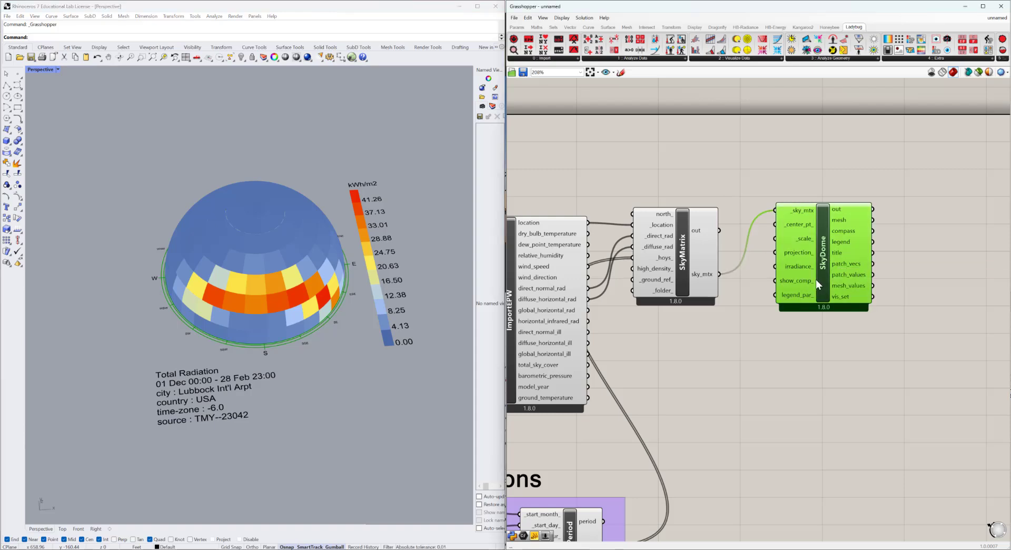
pyautogui.press('Delete')
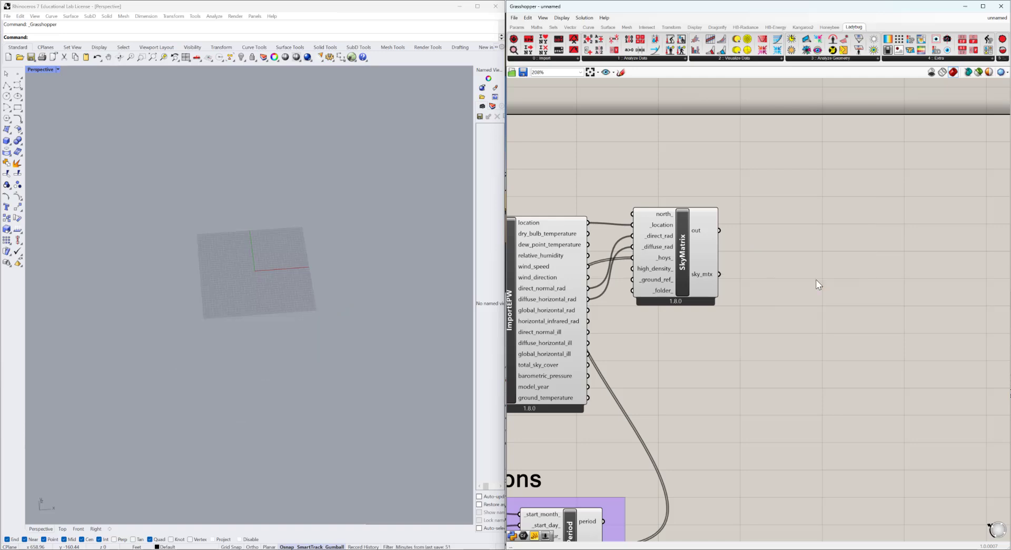
# - Add the LB Radiation Rose component beside SkyMatrix and connect the sky_mtx output to its _sky_mtx input
pyautogui.doubleClick(811, 148)
pyautogui.write('r')
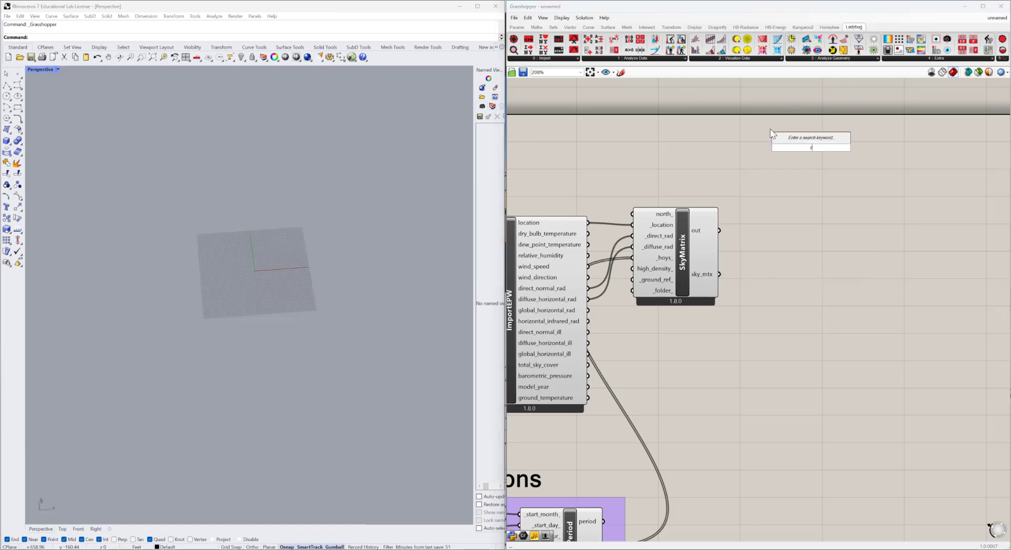
pyautogui.write('adiation')
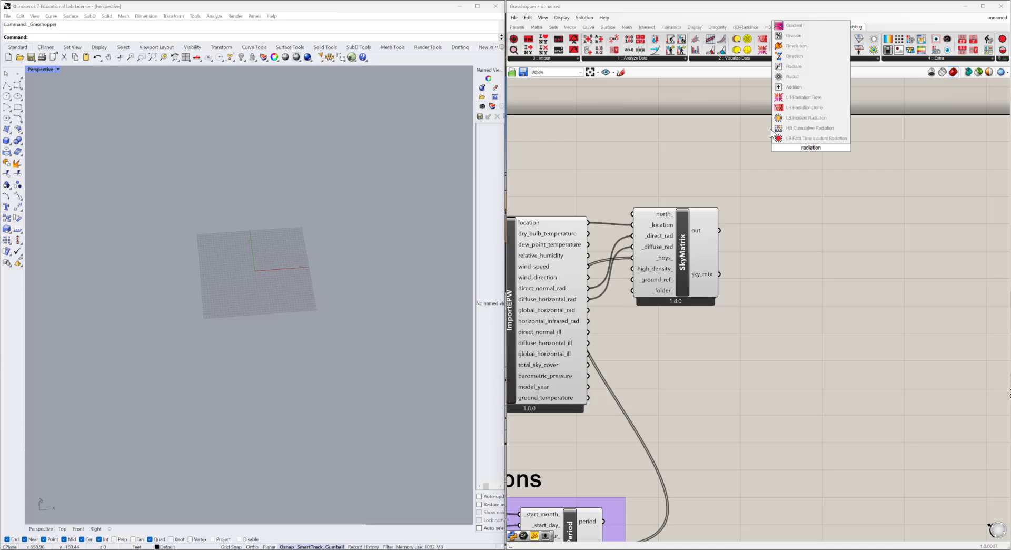
pyautogui.write(' rose')
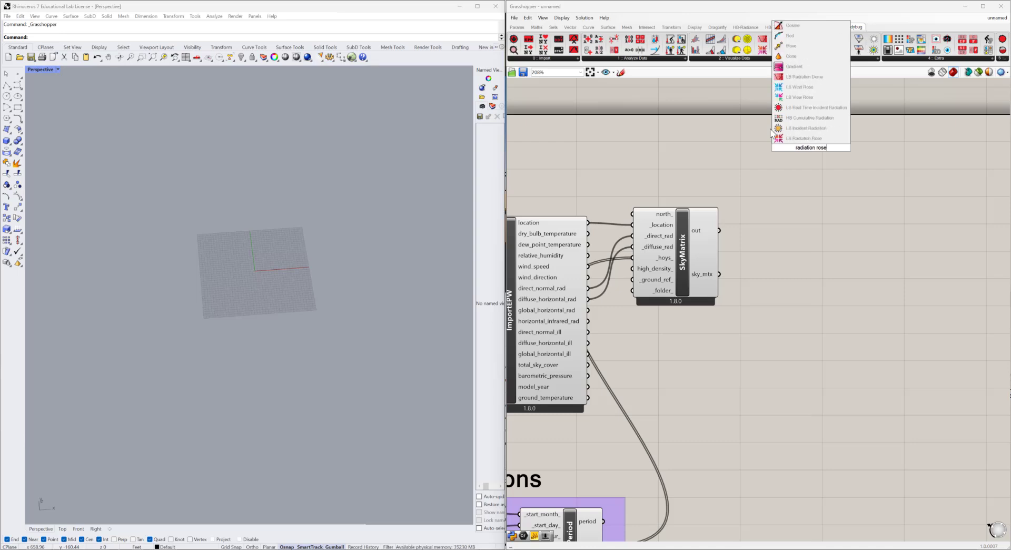
pyautogui.click(806, 137)
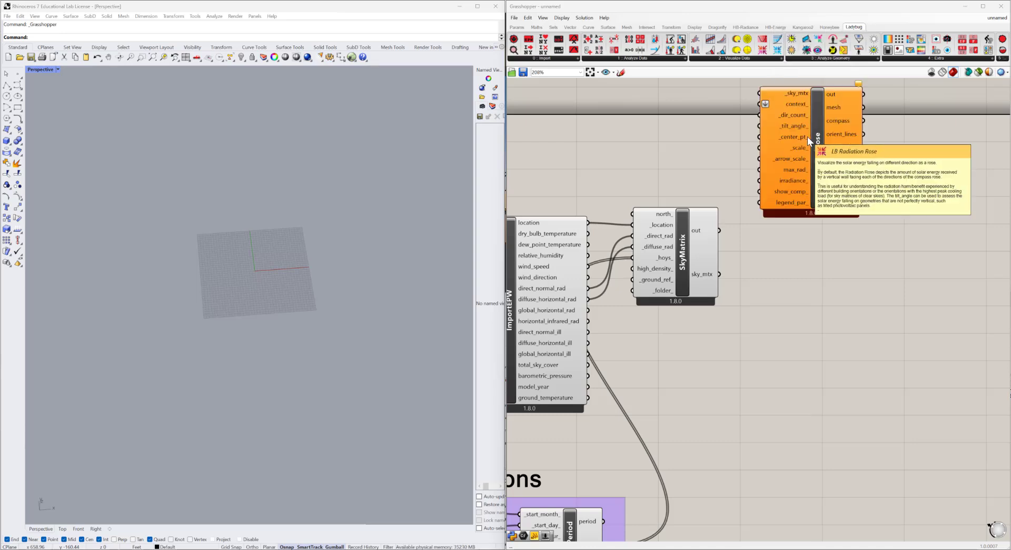
pyautogui.moveTo(813, 176); pyautogui.dragTo(824, 237)
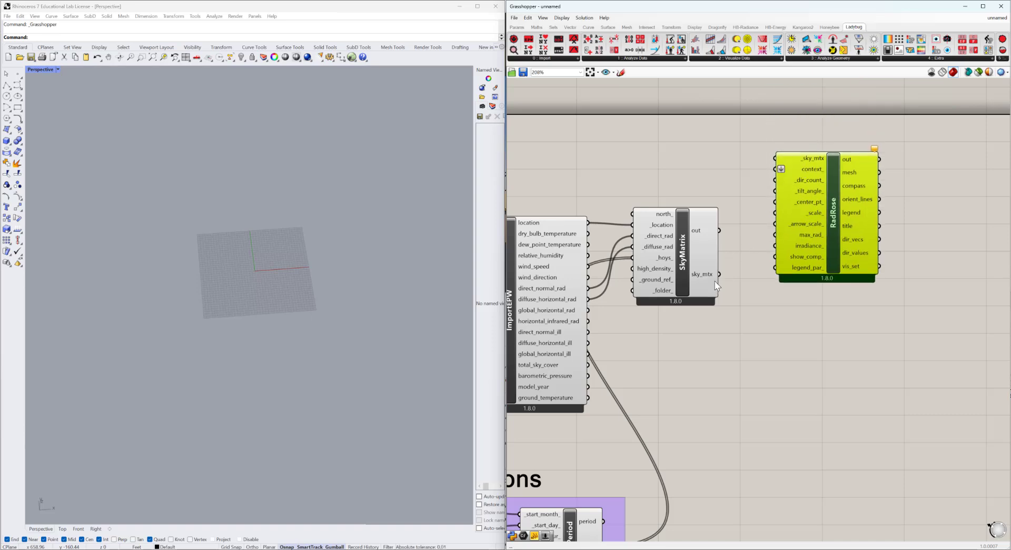
pyautogui.moveTo(715, 280); pyautogui.dragTo(773, 158)
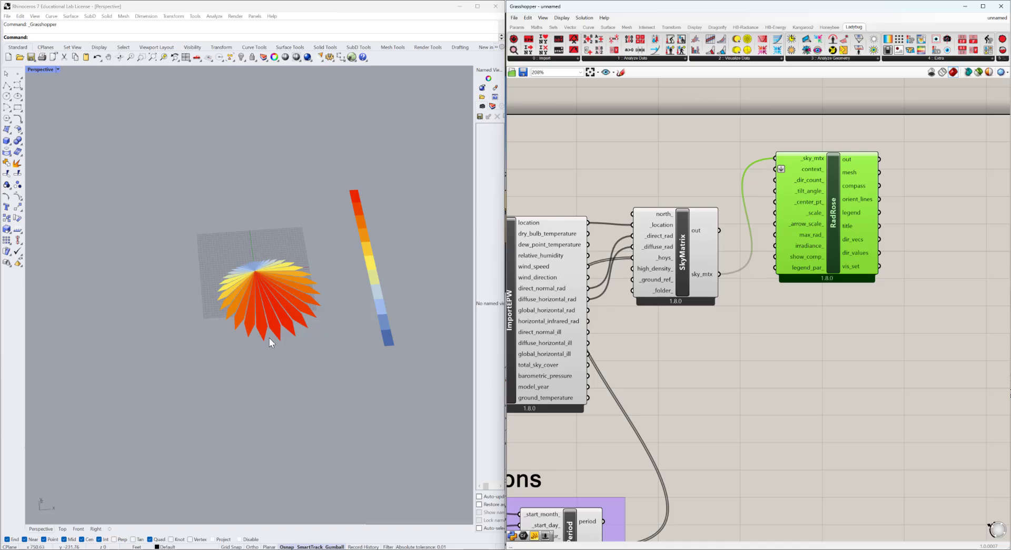
# - Examine the winter total radiation rose, its compass directions and its kWh/m2 legend from several angles in the Perspective viewport
pyautogui.moveTo(270, 342); pyautogui.dragTo(192, 354, button='right')
pyautogui.scroll(-5, 685, 306)
pyautogui.scroll(1, 646, 416)
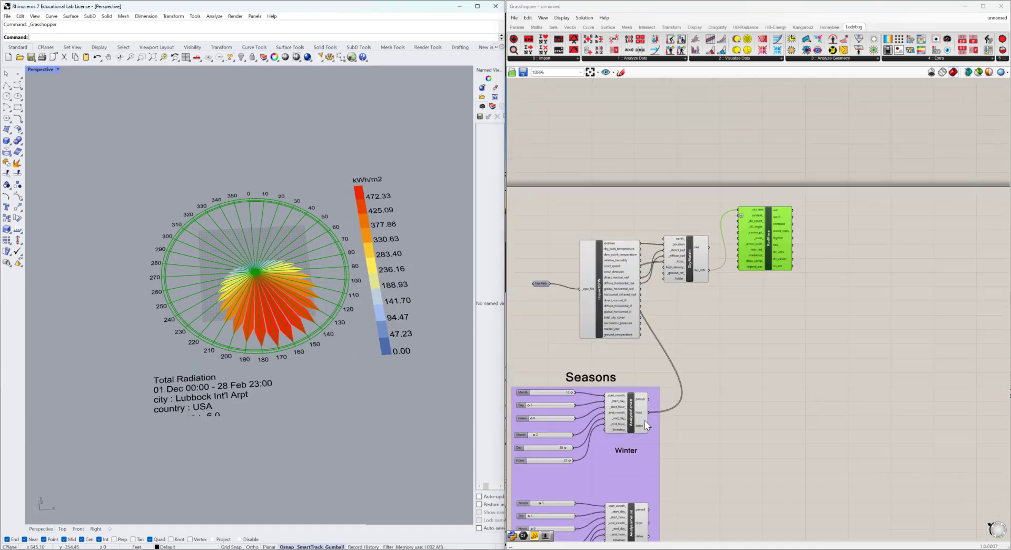
pyautogui.scroll(1, 644, 420)
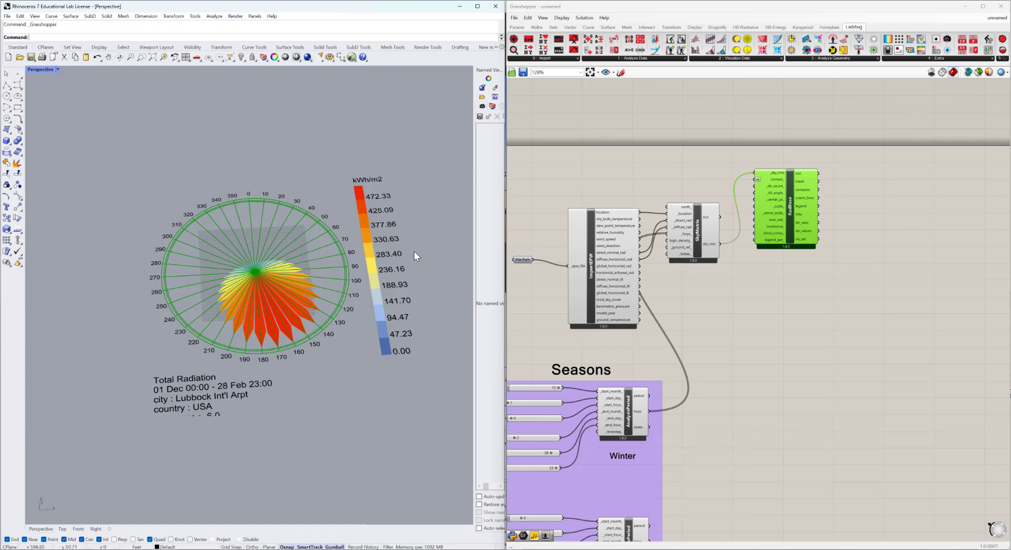
pyautogui.scroll(3, 387, 174)
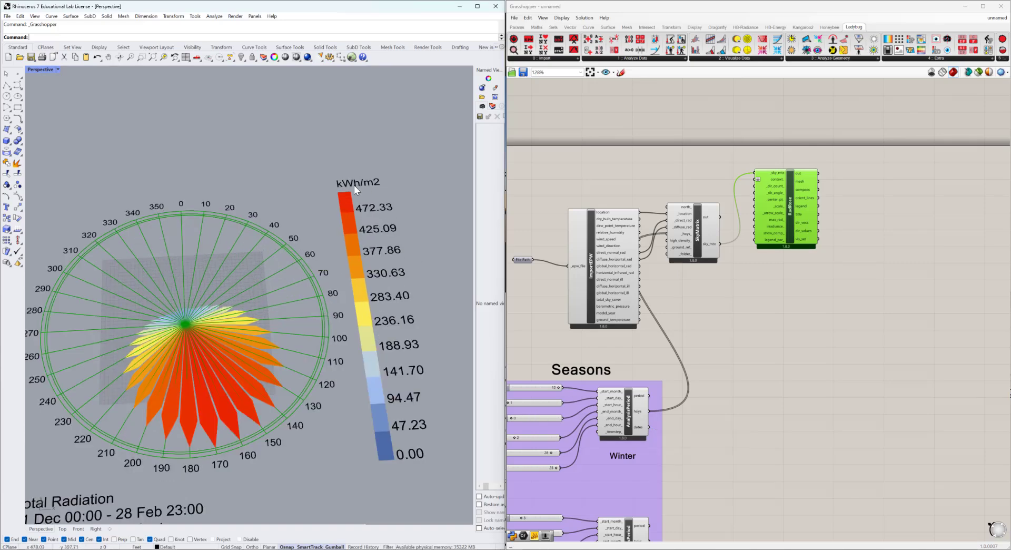
pyautogui.scroll(-2, 378, 203)
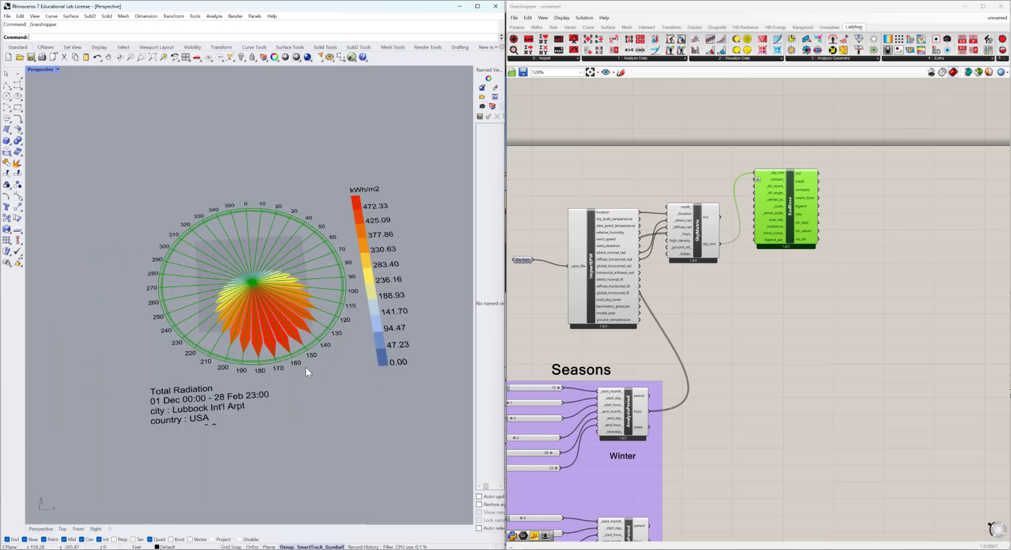
pyautogui.moveTo(307, 368); pyautogui.dragTo(308, 285, button='right')
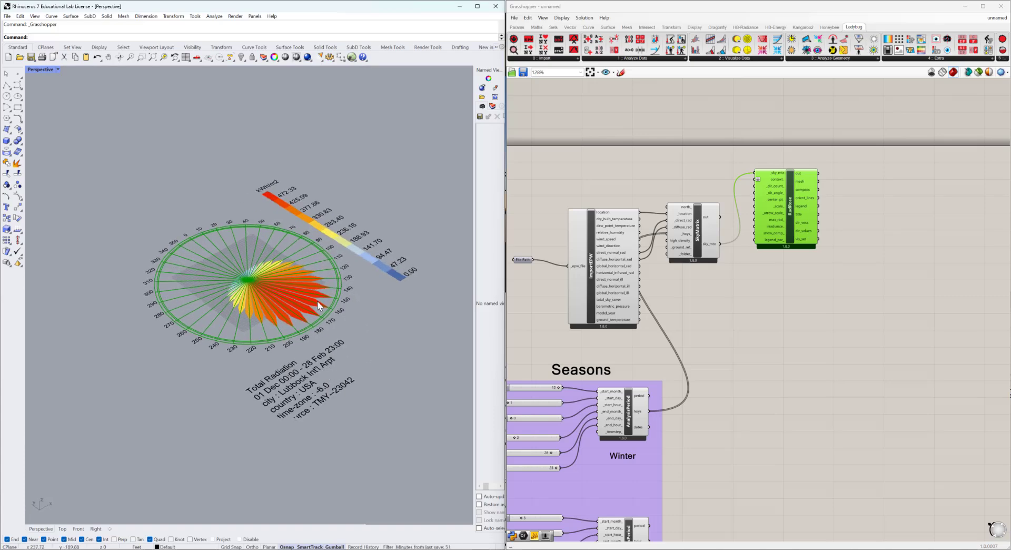
pyautogui.moveTo(355, 385); pyautogui.dragTo(318, 388, button='right')
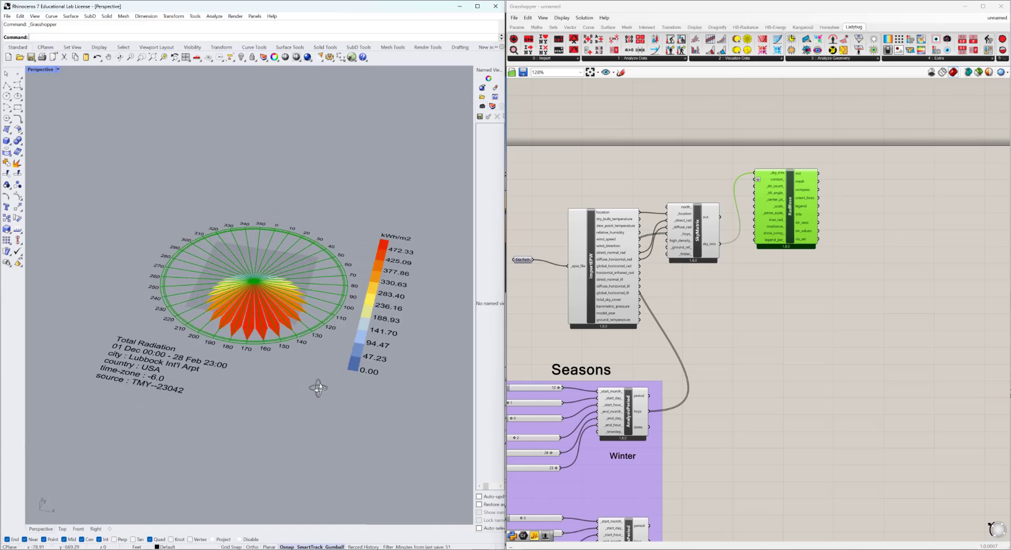
pyautogui.scroll(2, 304, 302)
pyautogui.moveTo(304, 302); pyautogui.dragTo(318, 370, button='right')
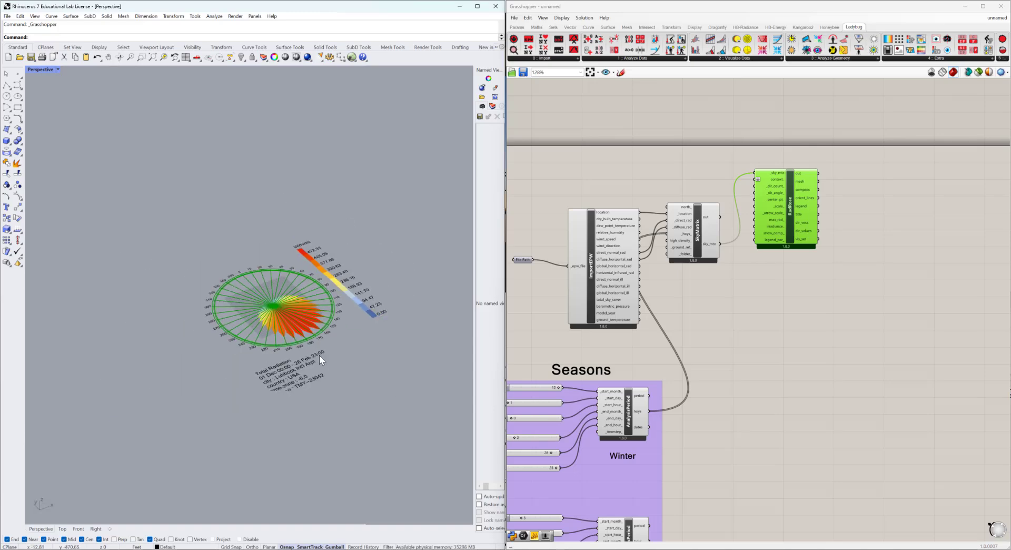
pyautogui.scroll(1, 319, 355)
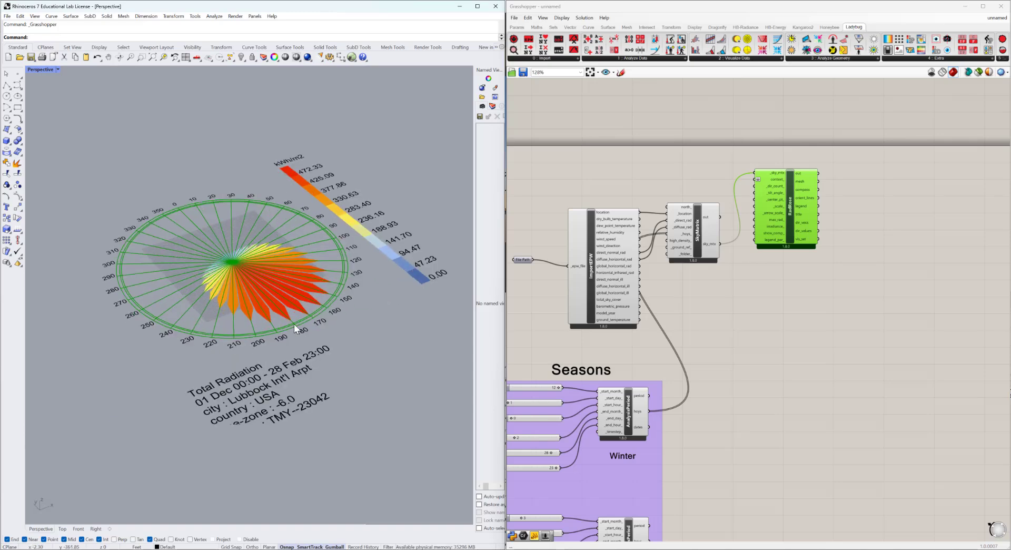
pyautogui.scroll(3, 263, 279)
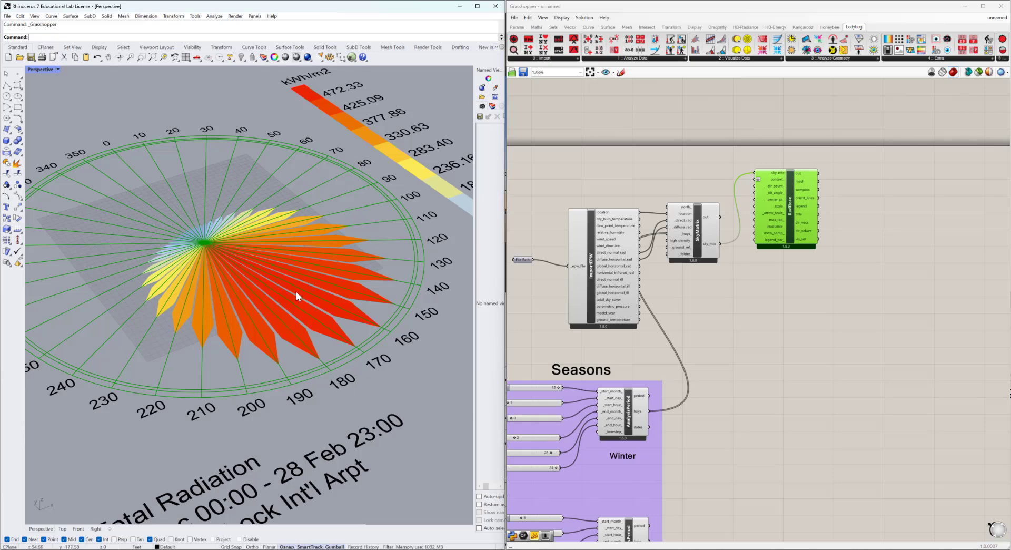
pyautogui.scroll(-5, 296, 292)
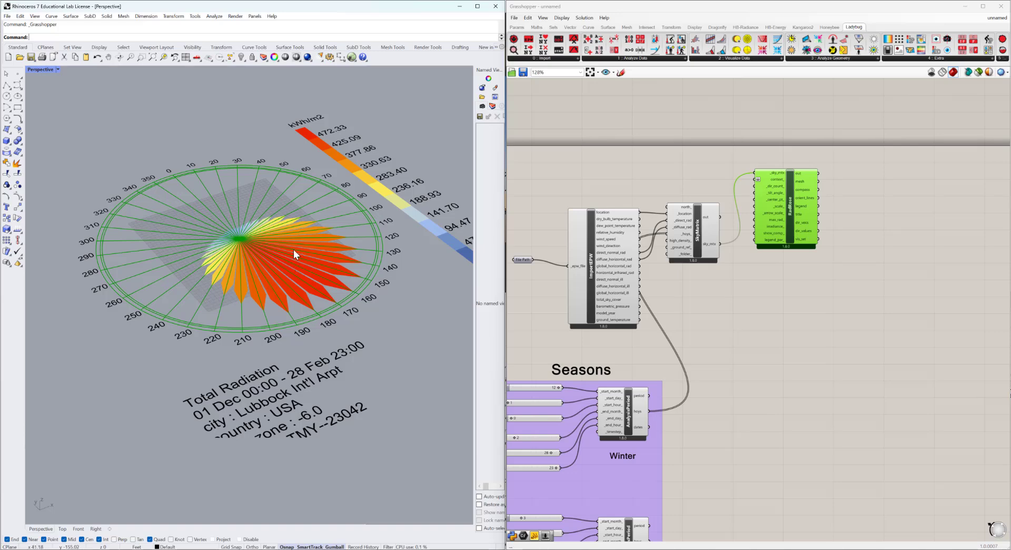
# - Review the Seasons group, the radiation rose, and the inputs and outputs of the RadRose and SkyMatrix components
pyautogui.moveTo(598, 337); pyautogui.dragTo(570, 297, button='right')
pyautogui.scroll(-2, 634, 235)
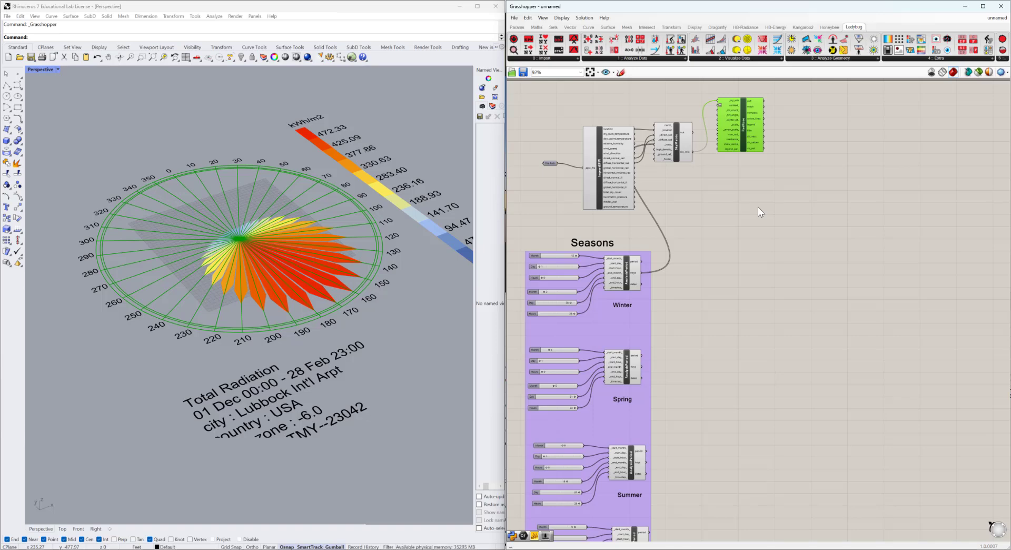
pyautogui.moveTo(762, 227); pyautogui.dragTo(825, 278, button='right')
pyautogui.scroll(-5, 220, 221)
pyautogui.scroll(3, 219, 221)
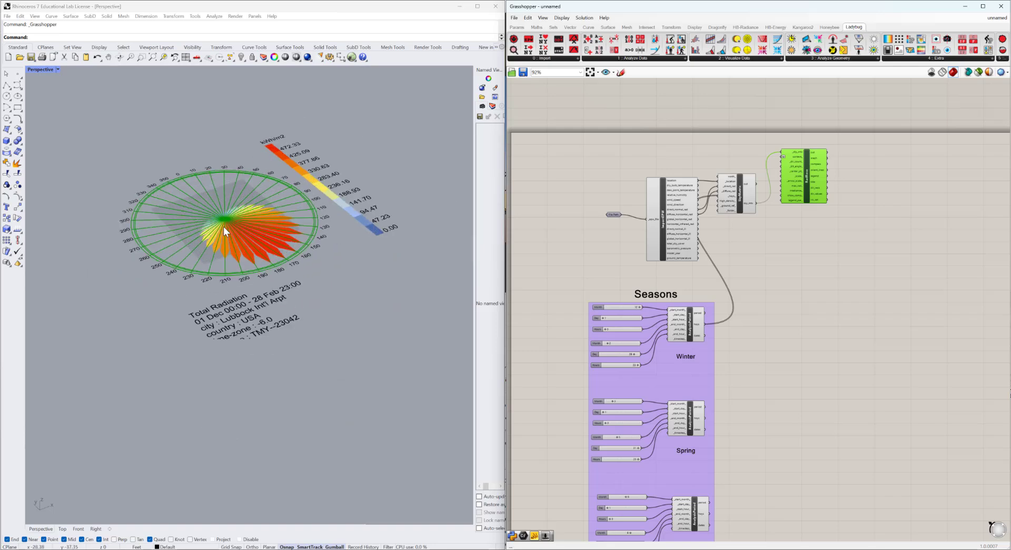
pyautogui.scroll(2, 223, 225)
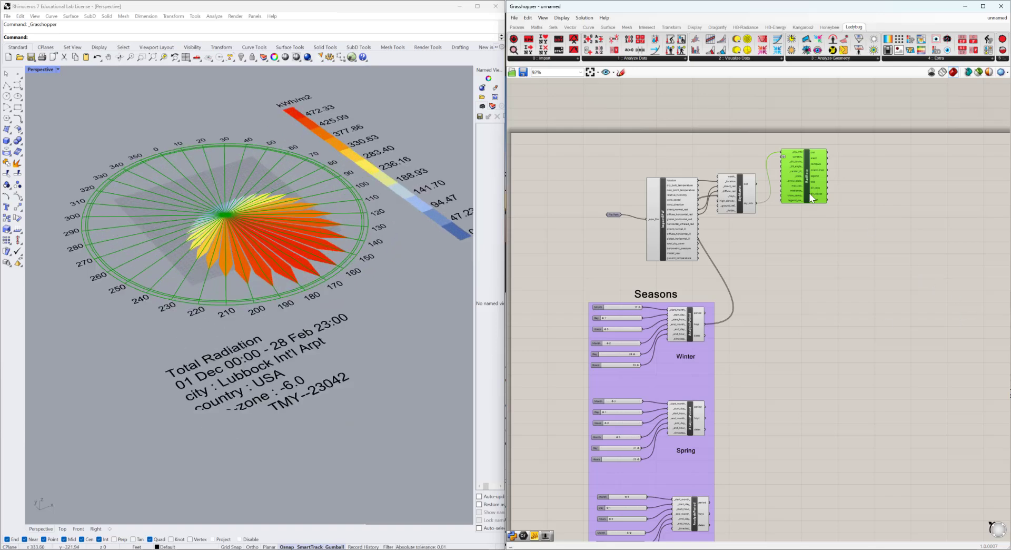
pyautogui.scroll(6, 811, 198)
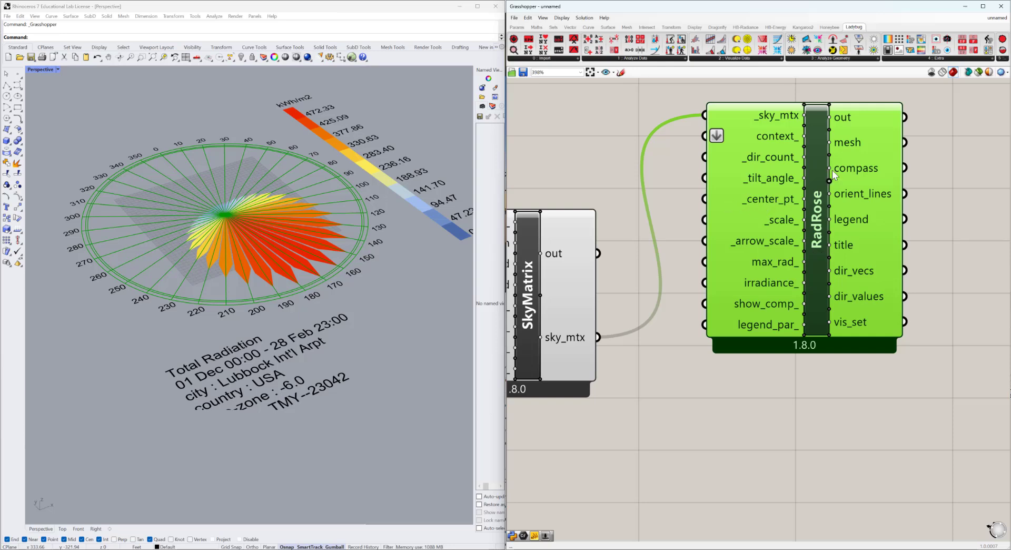
pyautogui.moveTo(701, 248); pyautogui.dragTo(822, 224, button='right')
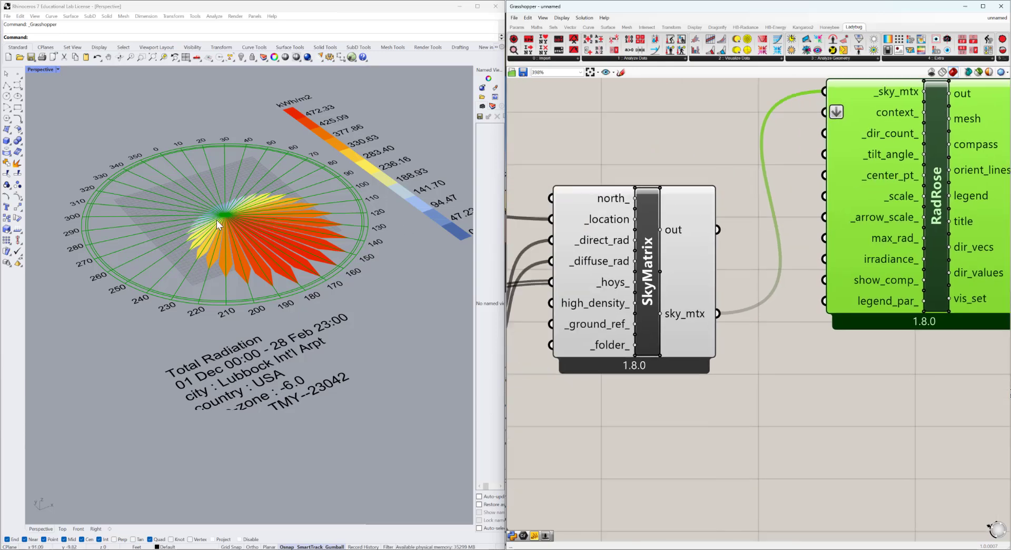
# - Place a Rhino point off to the side of the radiation rose and duplicate it farther out along the X axis
pyautogui.scroll(-5, 219, 225)
pyautogui.click(17, 76)
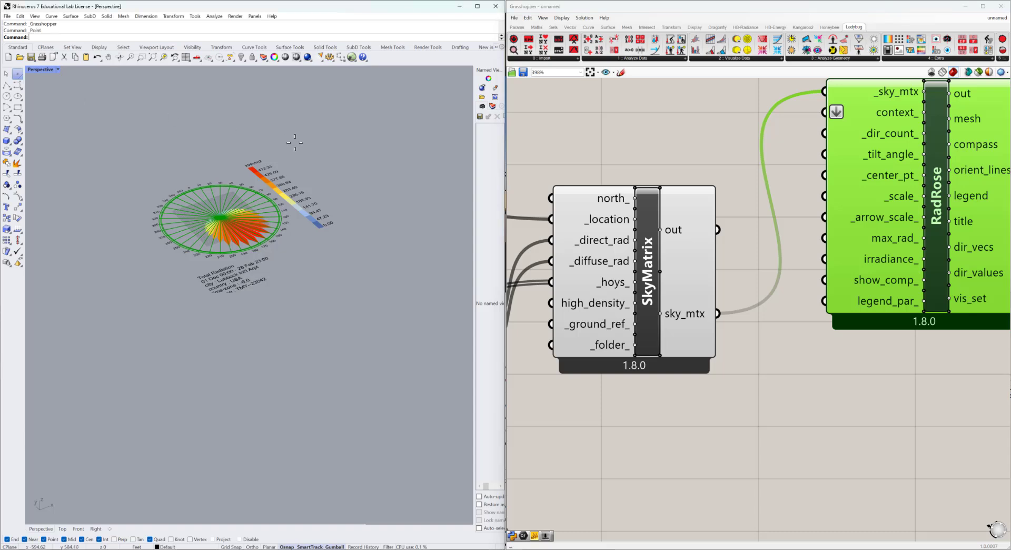
pyautogui.click(380, 160)
pyautogui.scroll(-4, 263, 221)
pyautogui.moveTo(293, 215); pyautogui.dragTo(390, 178)
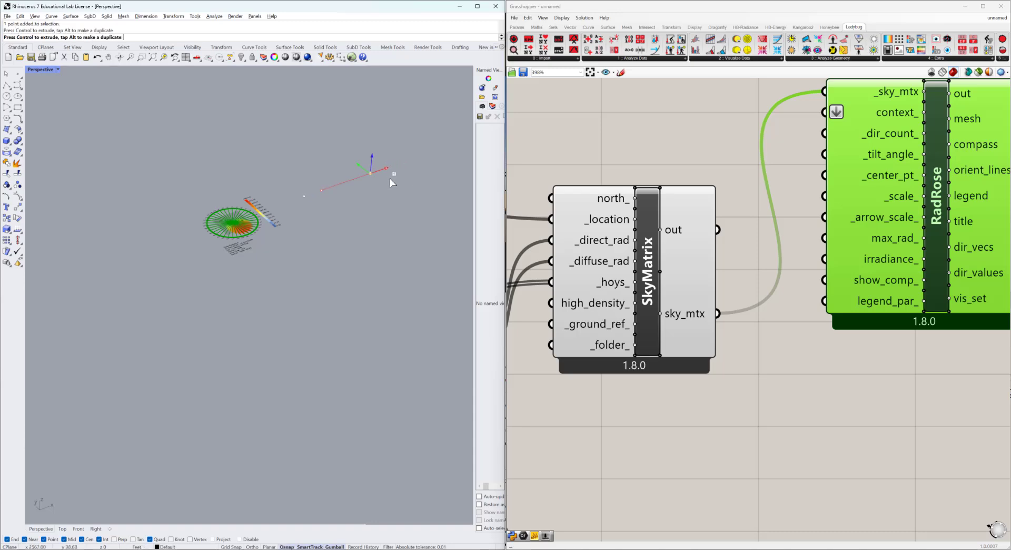
pyautogui.press('Escape')
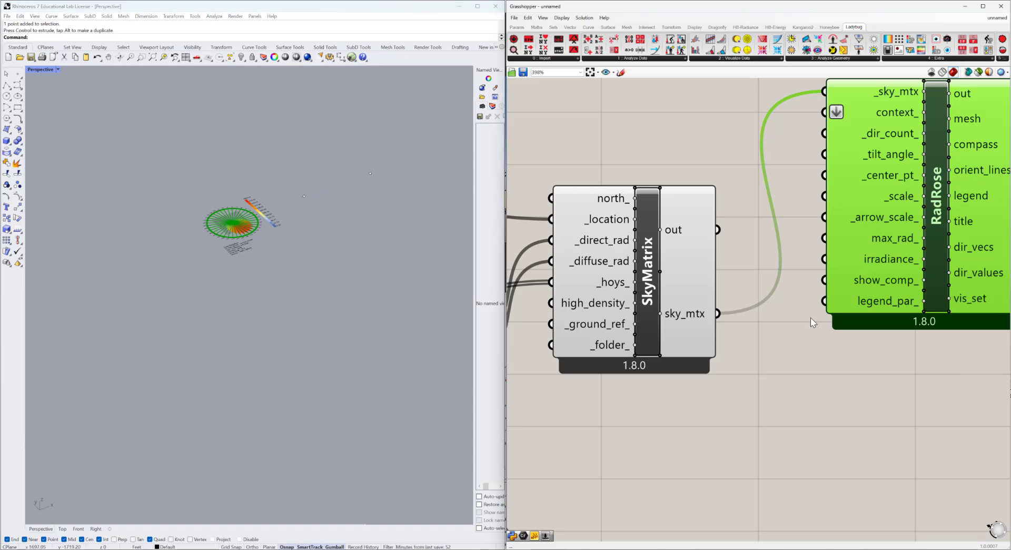
# - Add the LB SunPath component and place it below RadRose, beside the SkyMatrix
pyautogui.moveTo(758, 331); pyautogui.dragTo(756, 293, button='right')
pyautogui.doubleClick(760, 292)
pyautogui.write('sunpath')
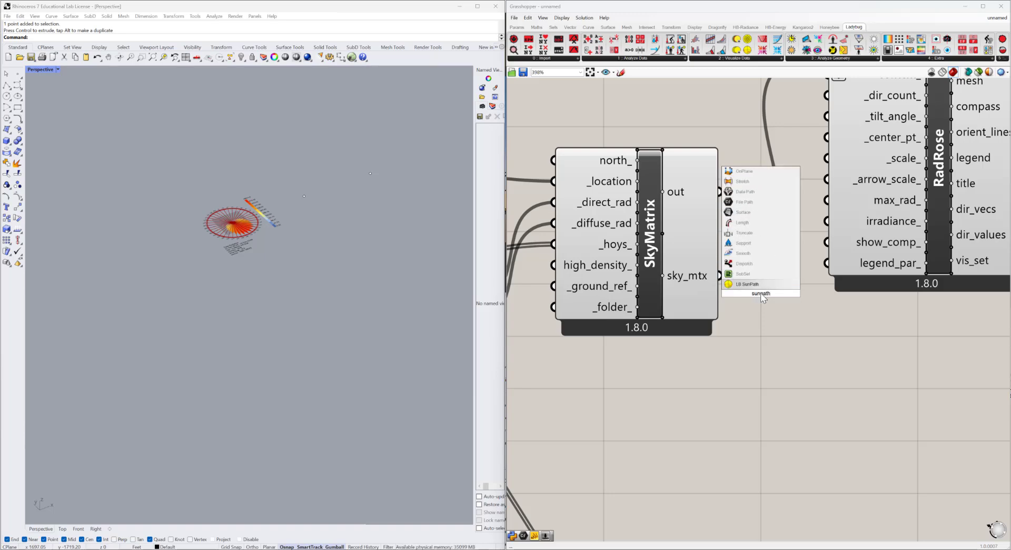
pyautogui.press('Return')
pyautogui.moveTo(762, 299); pyautogui.dragTo(798, 400)
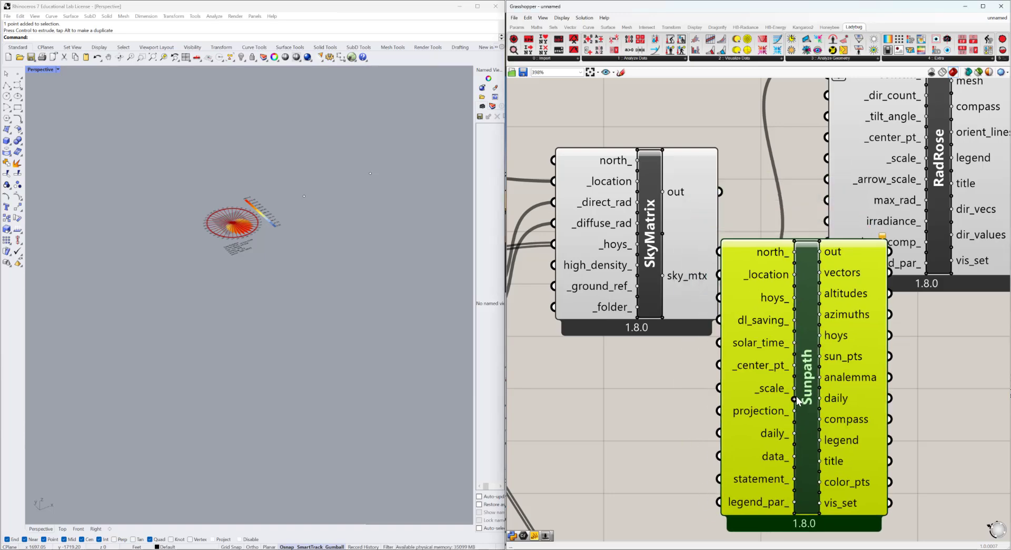
# - Connect ImportEPW's location and the Winter AnalysisPeriod's hoys to the Sunpath's _location and hoys_ inputs, moving Sunpath clear of the other components
pyautogui.scroll(-3, 827, 284)
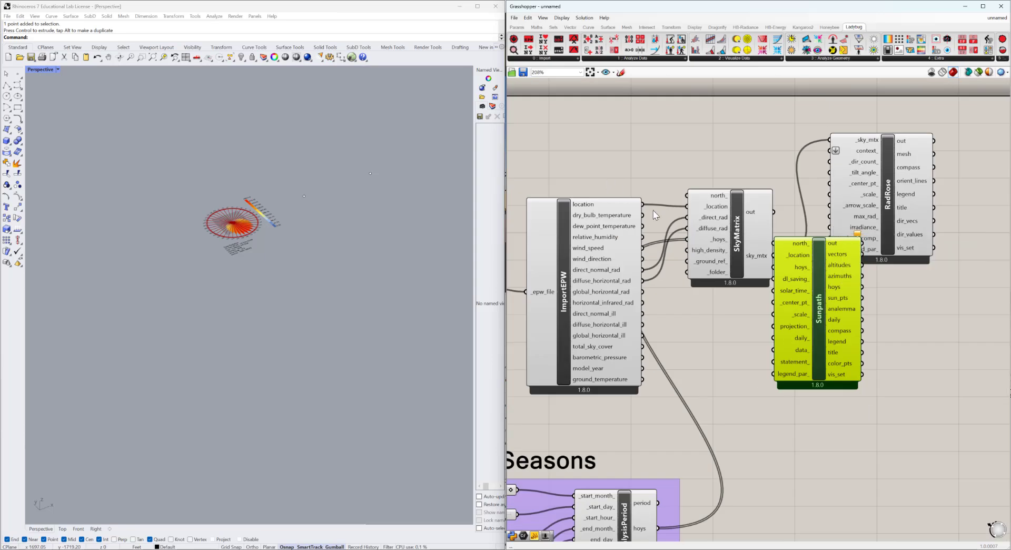
pyautogui.moveTo(643, 204); pyautogui.dragTo(780, 256)
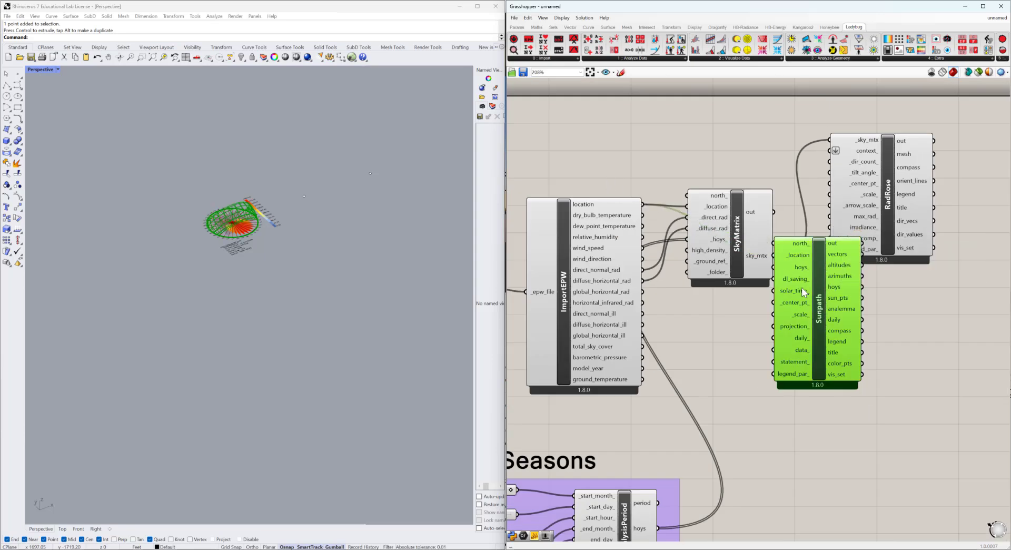
pyautogui.moveTo(813, 296); pyautogui.dragTo(822, 347)
pyautogui.moveTo(698, 444); pyautogui.dragTo(693, 318, button='right')
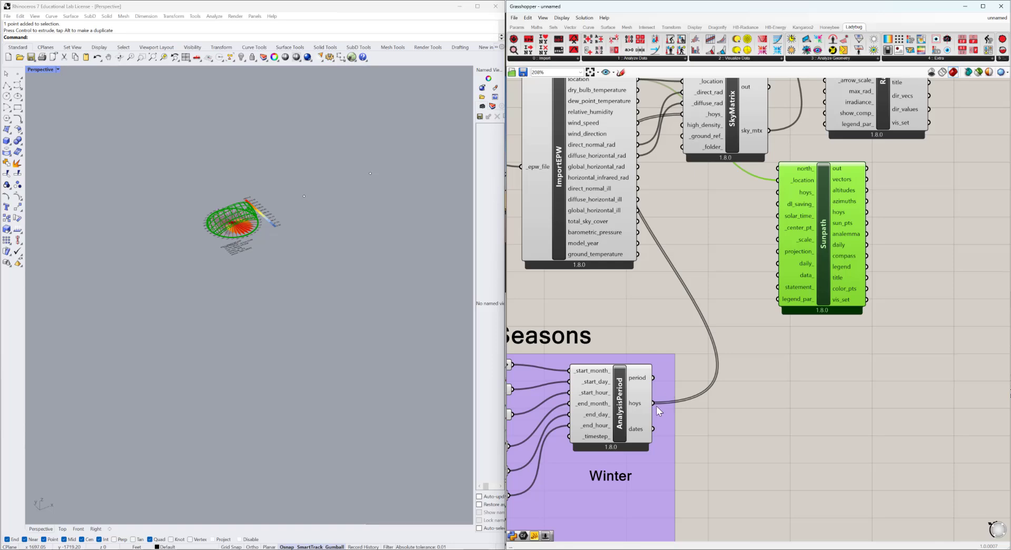
pyautogui.moveTo(656, 405); pyautogui.dragTo(780, 192)
pyautogui.moveTo(794, 240); pyautogui.dragTo(769, 295, button='right')
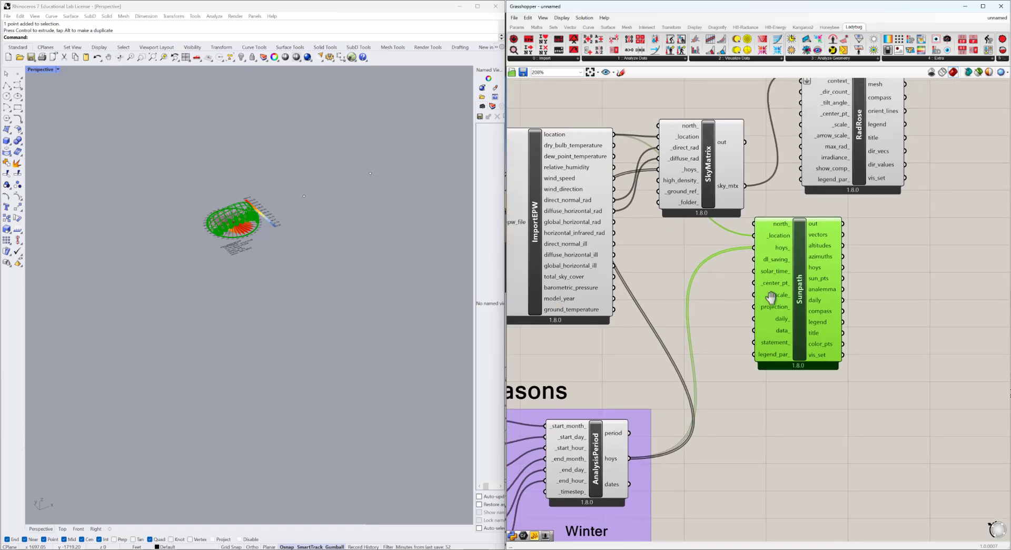
# - Add a Point parameter beside the Sunpath component, near its _center_pt_ input
pyautogui.scroll(3, 759, 296)
pyautogui.scroll(2, 759, 295)
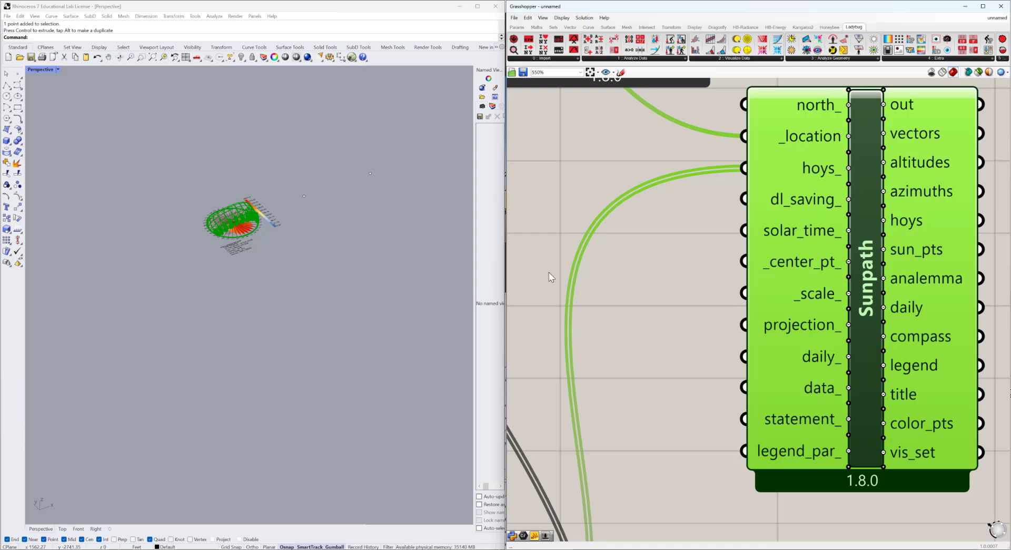
pyautogui.doubleClick(634, 295)
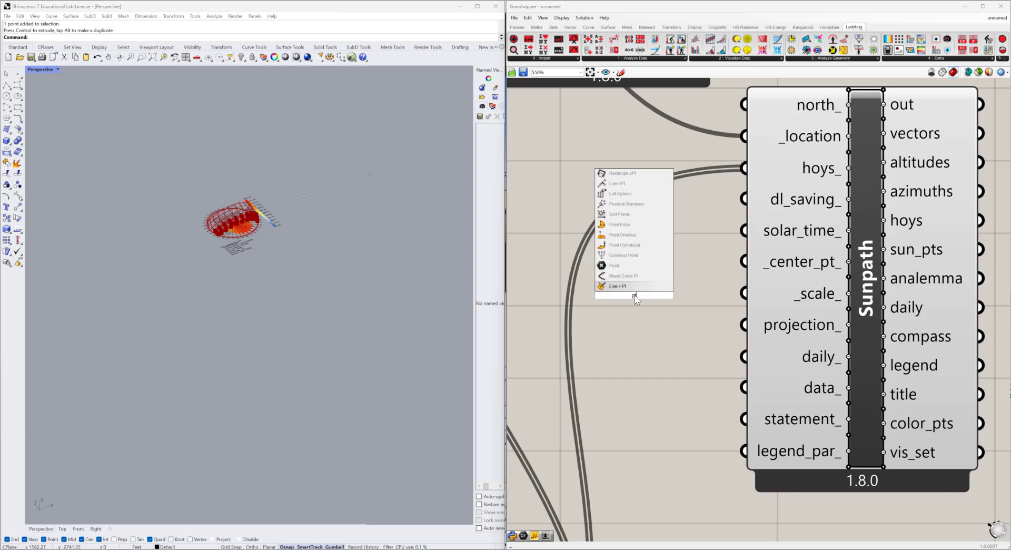
pyautogui.write('point')
pyautogui.press('Return')
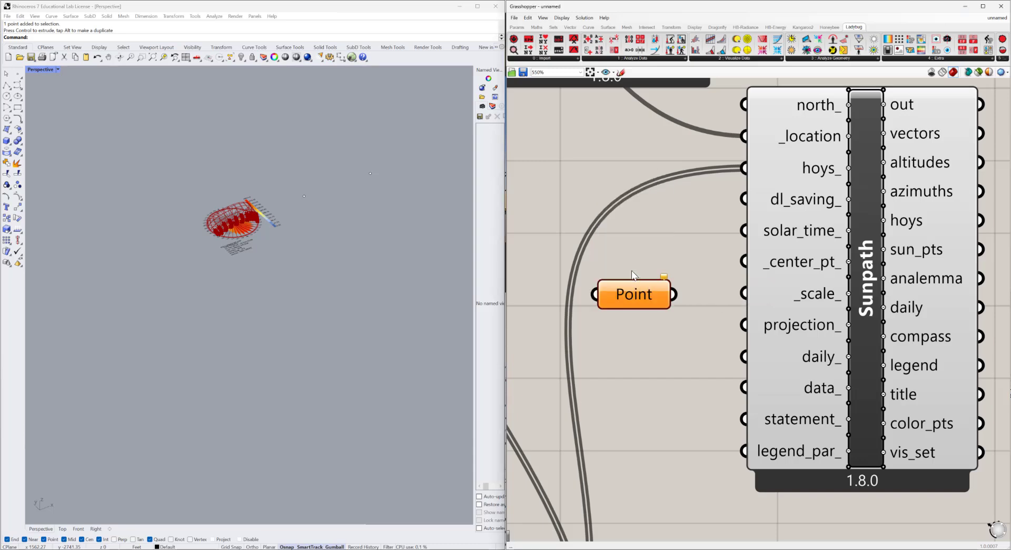
# - Reference the Rhino point nearest the radiation rose in the Point parameter and connect it to Sunpath's _center_pt_ input
pyautogui.rightClick(636, 300)
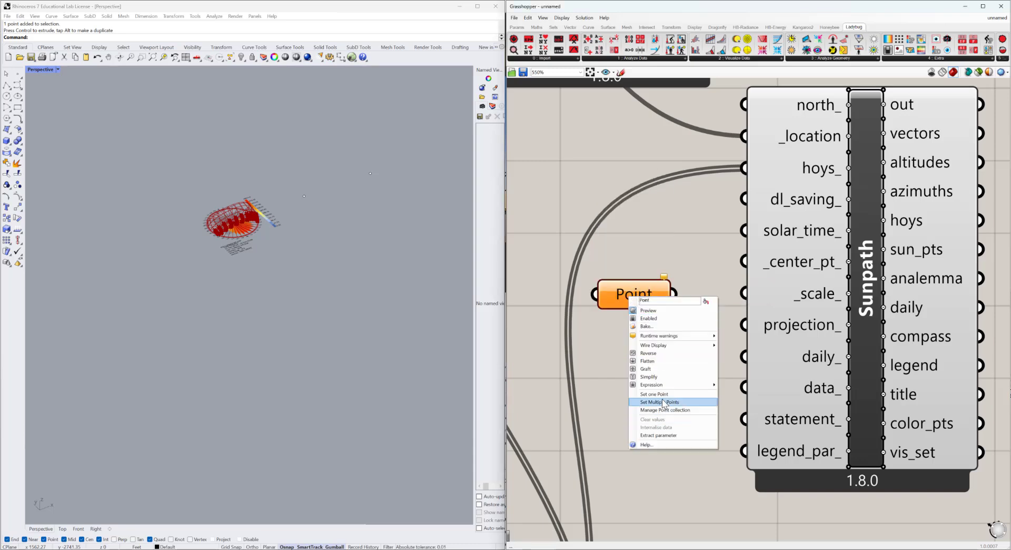
pyautogui.click(662, 401)
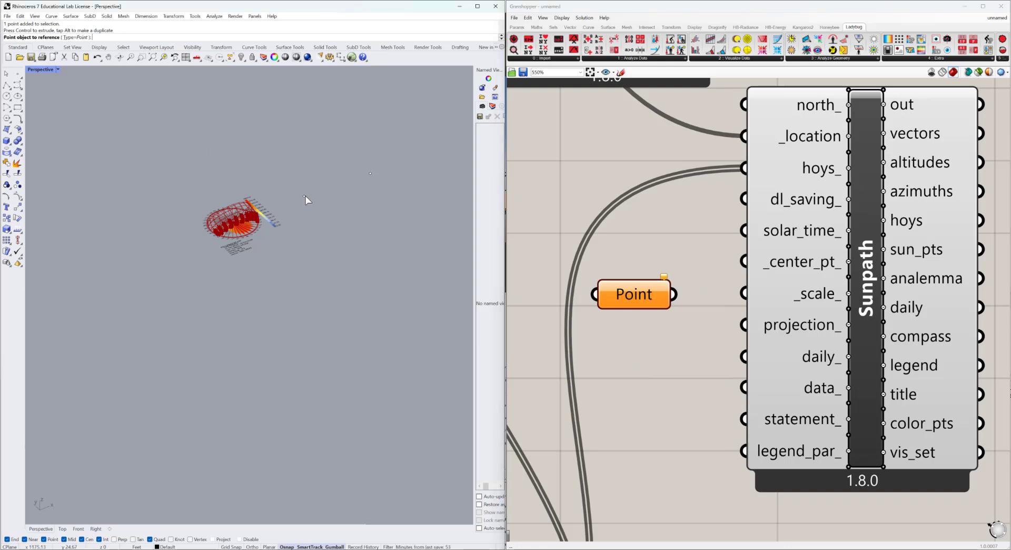
pyautogui.click(305, 196)
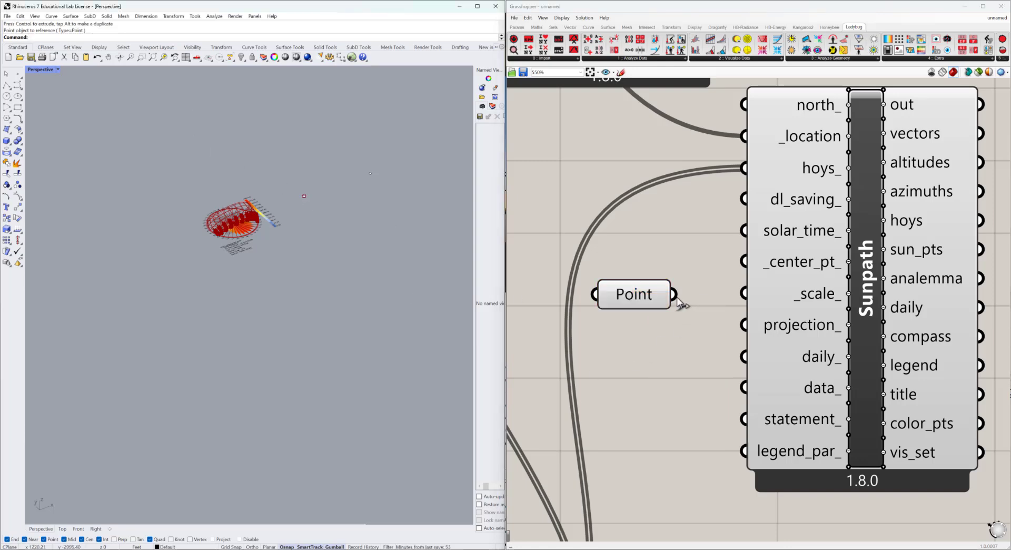
pyautogui.moveTo(674, 294); pyautogui.dragTo(739, 265)
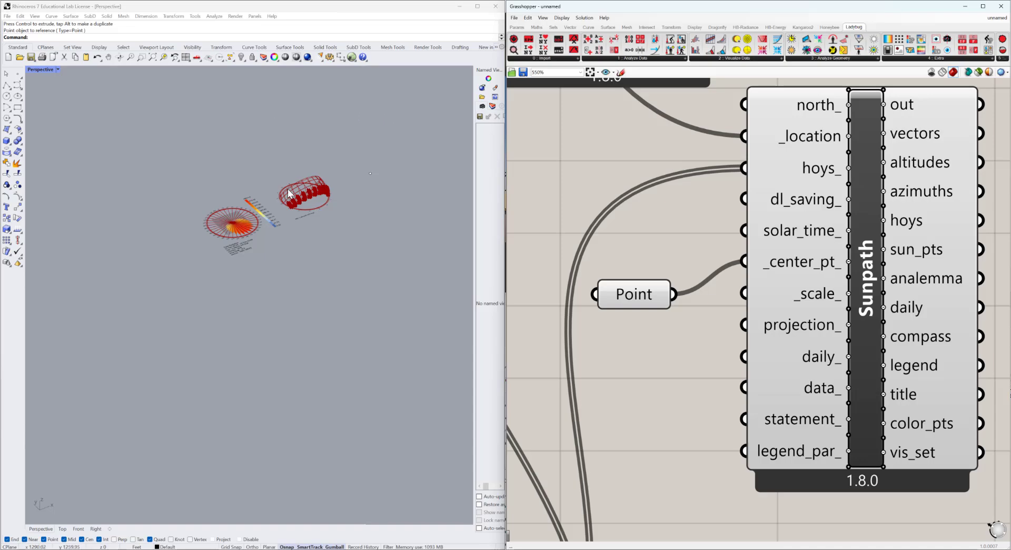
# - Connect ImportEPW's dry_bulb_temperature output to Sunpath's data_ input to colour the sun positions by temperature
pyautogui.scroll(8, 334, 184)
pyautogui.scroll(-5, 772, 394)
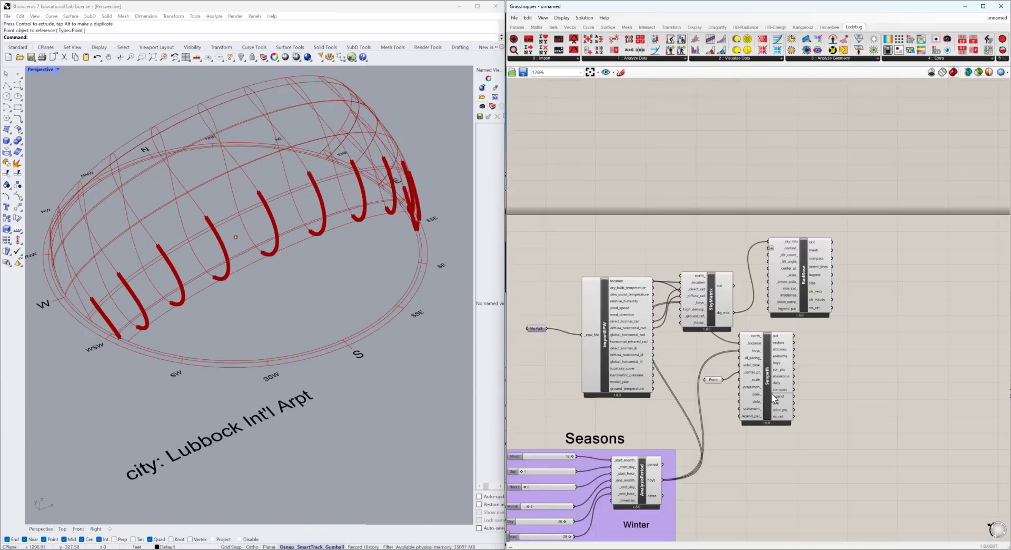
pyautogui.scroll(3, 723, 331)
pyautogui.scroll(-2, 611, 286)
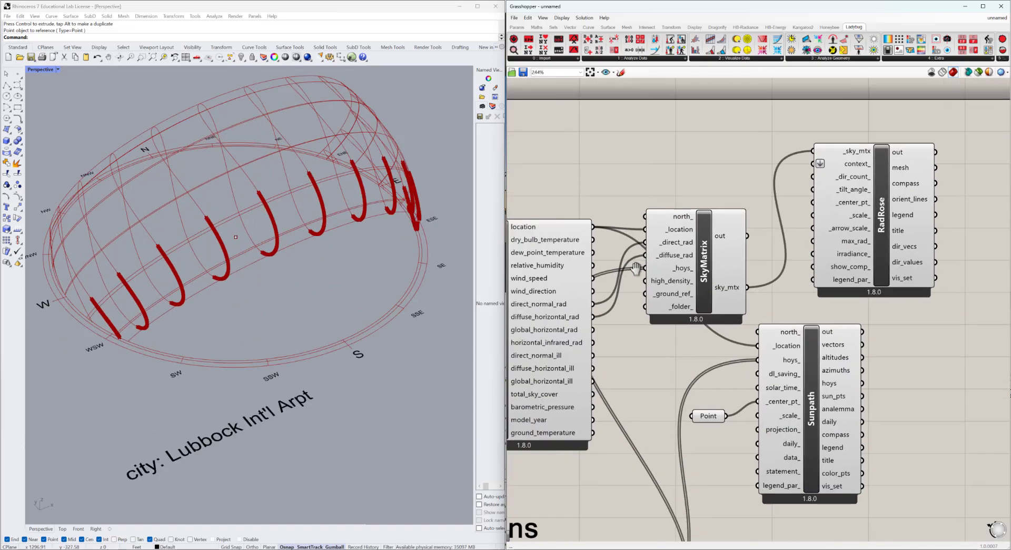
pyautogui.moveTo(635, 231); pyautogui.dragTo(791, 448)
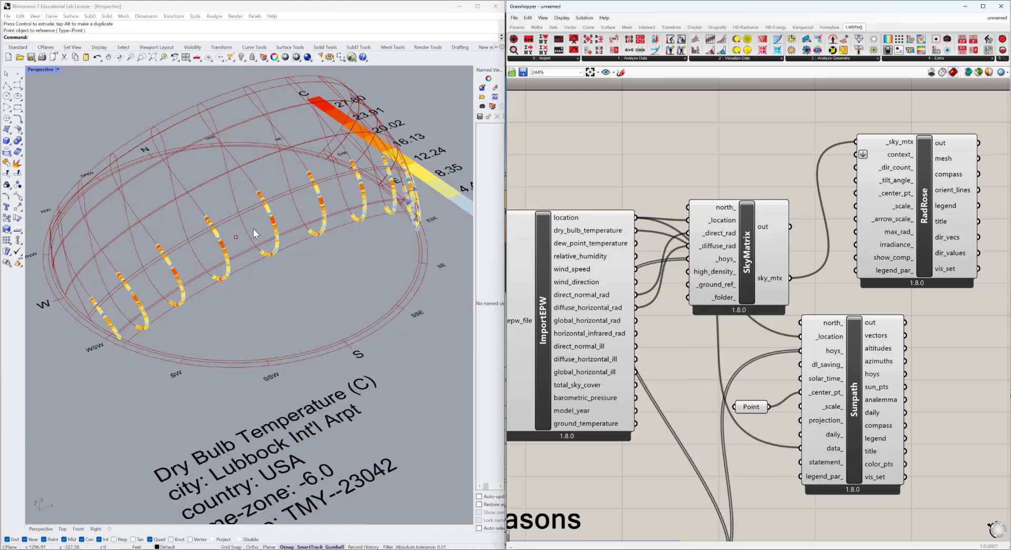
pyautogui.scroll(-5, 178, 191)
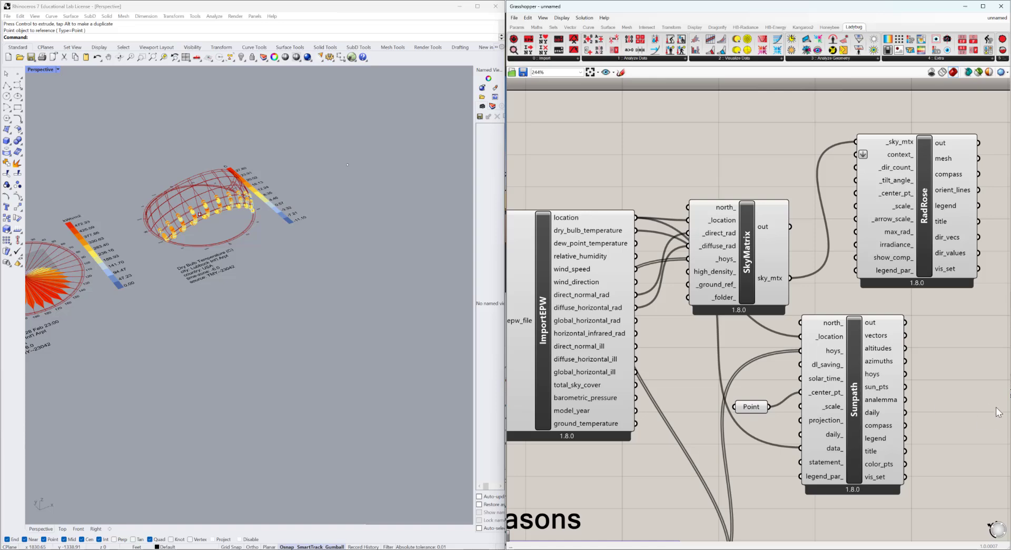
# - Move the Sunpath component farther down the canvas to clear space below RadRose
pyautogui.moveTo(995, 406); pyautogui.dragTo(844, 290, button='right')
pyautogui.moveTo(724, 302); pyautogui.dragTo(777, 442)
pyautogui.moveTo(815, 285); pyautogui.dragTo(774, 354, button='right')
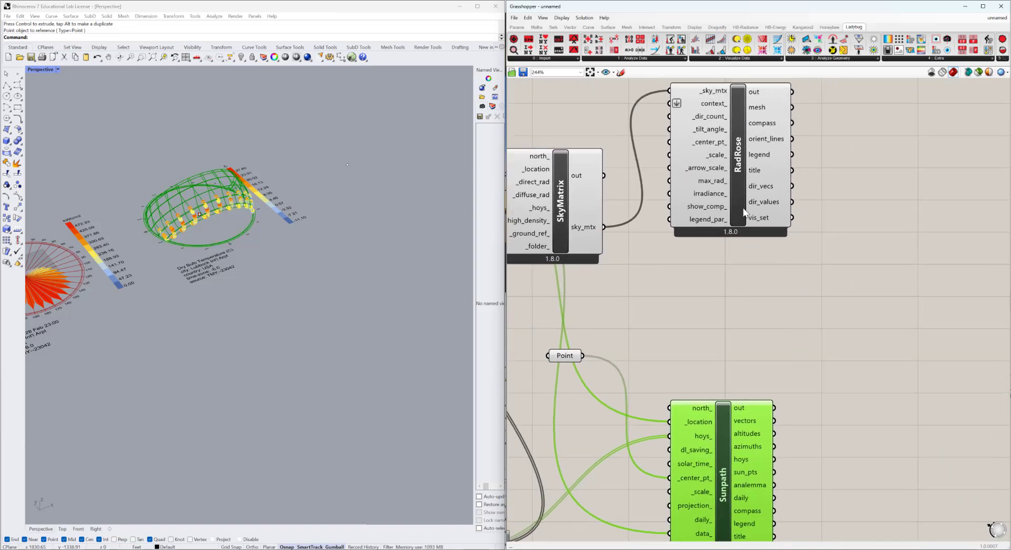
# - Add the LB Sky Dome component between RadRose and Sunpath, and connect SkyMatrix's sky_mtx output to its _sky_mtx input
pyautogui.doubleClick(766, 327)
pyautogui.write('skydome')
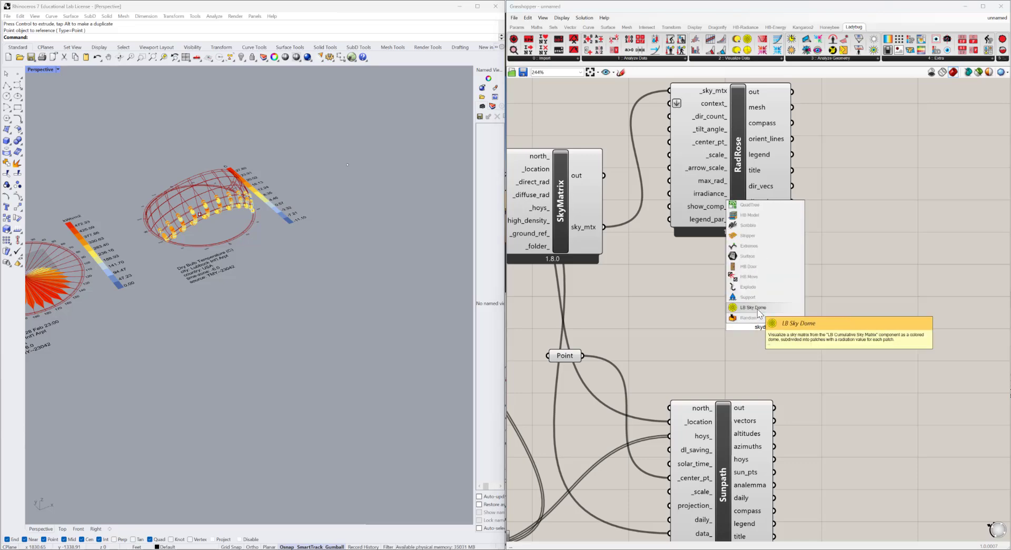
pyautogui.click(757, 308)
pyautogui.moveTo(757, 309); pyautogui.dragTo(832, 313, button='right')
pyautogui.moveTo(680, 230); pyautogui.dragTo(783, 280)
pyautogui.moveTo(644, 364); pyautogui.dragTo(690, 311, button='right')
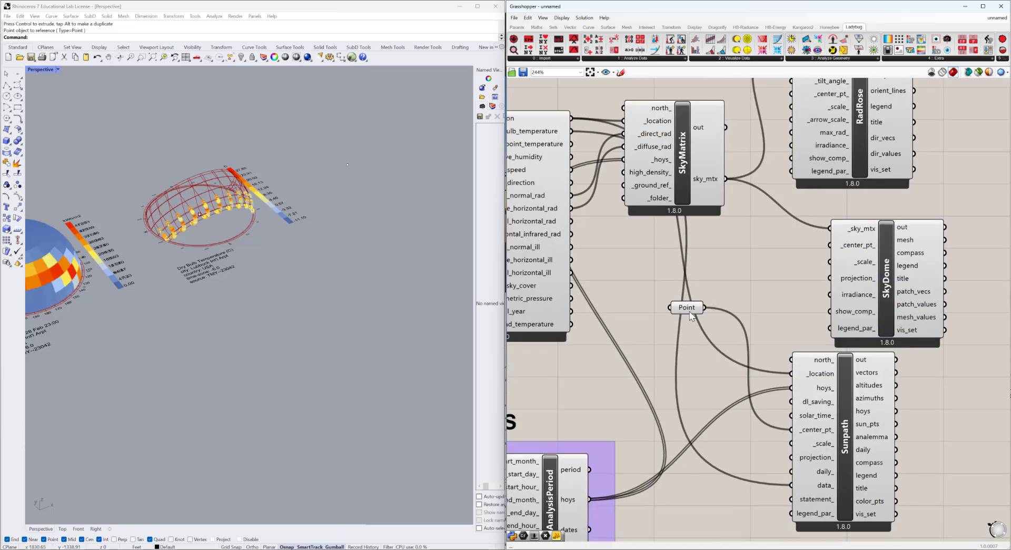
# - Add a second Point parameter, reference the farther Rhino point in it, and connect it to SkyDome's _center_pt_ input
pyautogui.doubleClick(741, 288)
pyautogui.write('pt')
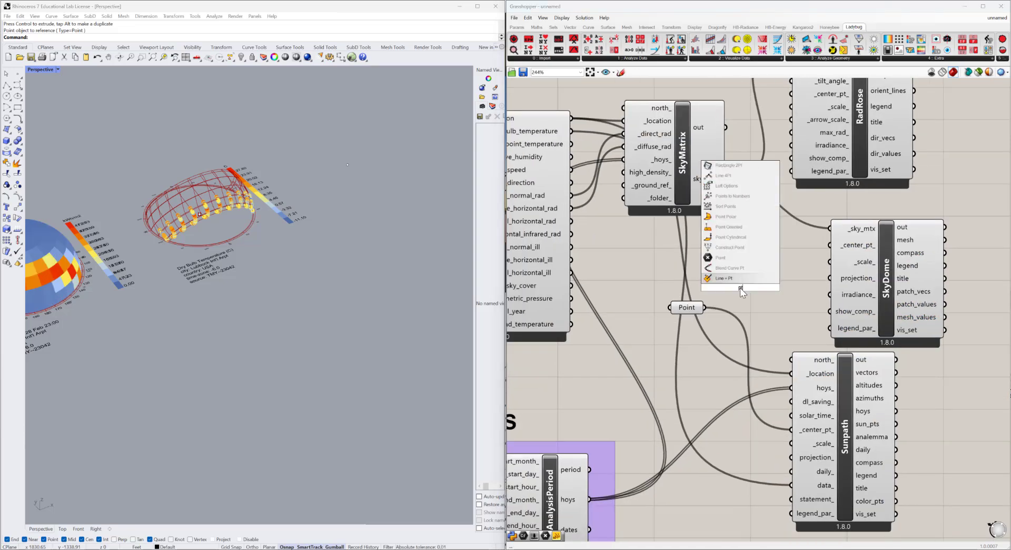
pyautogui.click(744, 258)
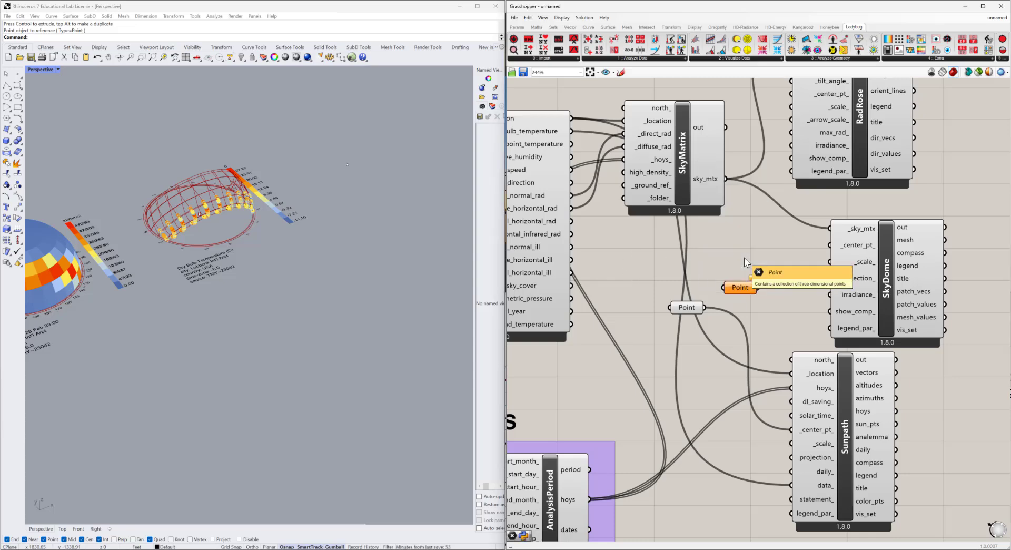
pyautogui.rightClick(738, 286)
pyautogui.click(763, 387)
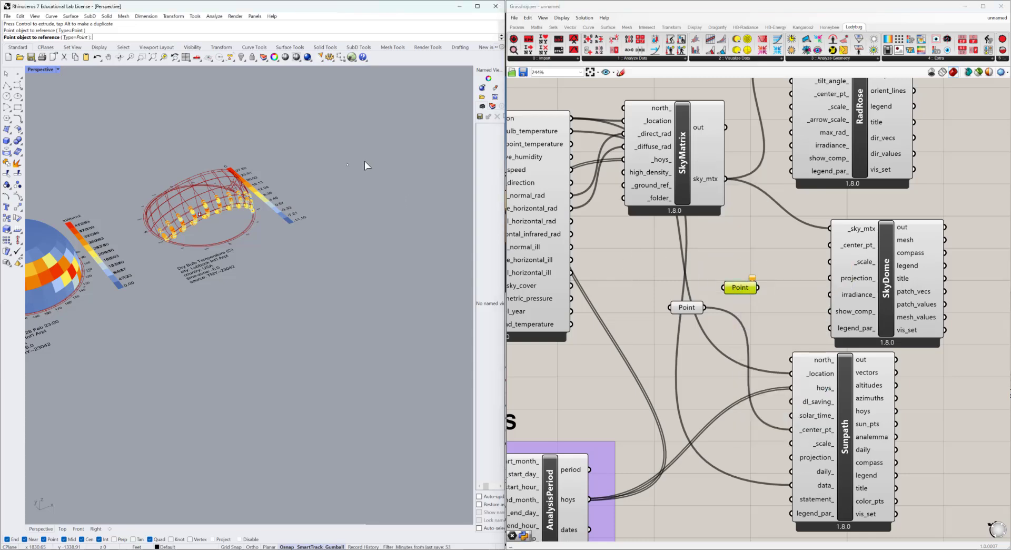
pyautogui.click(348, 166)
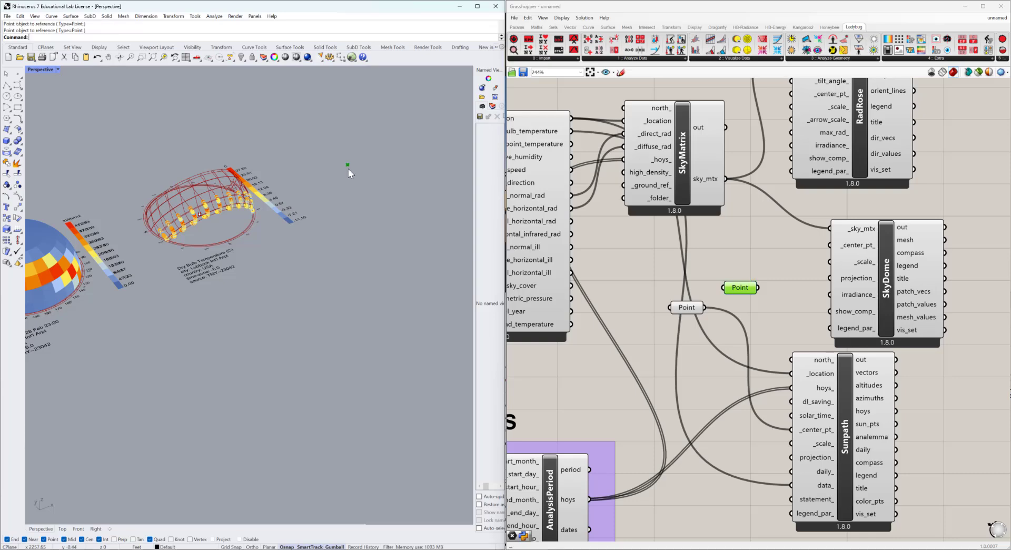
pyautogui.moveTo(758, 287); pyautogui.dragTo(830, 245)
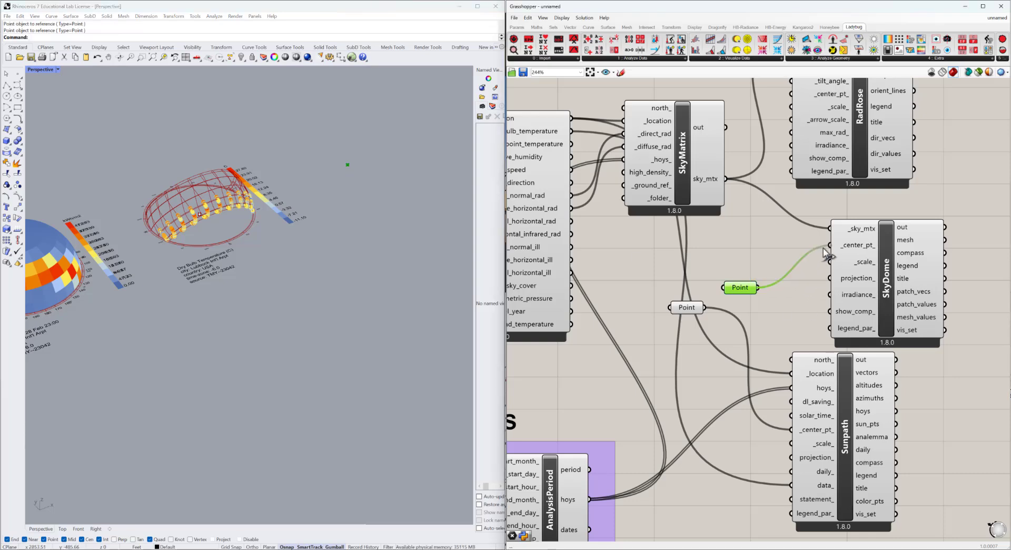
# - Compare the radiation rose, sun path and sky dome laid out side by side, along with their component layout
pyautogui.scroll(-3, 380, 276)
pyautogui.moveTo(334, 295); pyautogui.dragTo(248, 284, button='right')
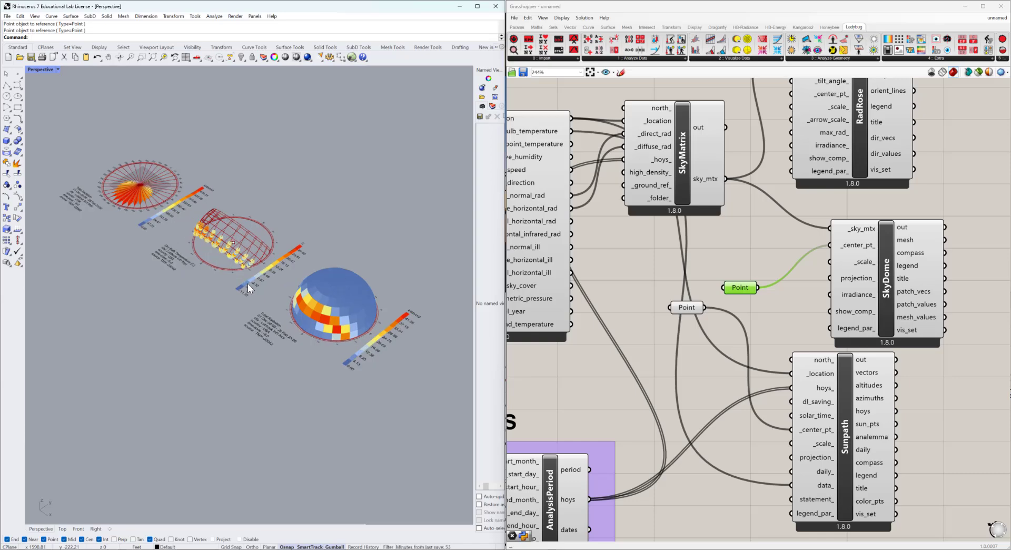
pyautogui.moveTo(247, 283)
pyautogui.mouseDown(button='right')
pyautogui.moveTo(317, 282)
pyautogui.moveTo(271, 291)
pyautogui.moveTo(242, 281)
pyautogui.mouseUp(button='right')
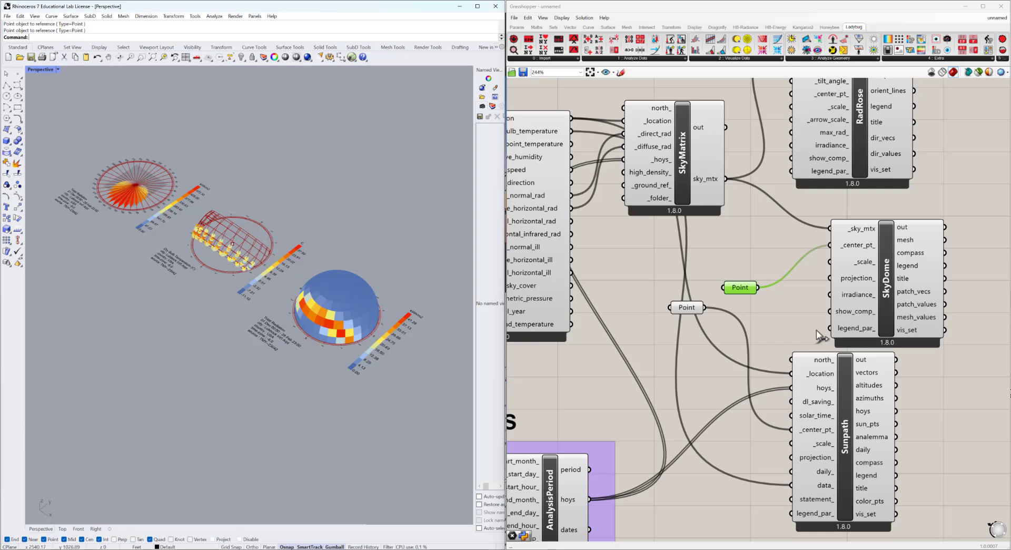
pyautogui.moveTo(700, 311); pyautogui.dragTo(774, 248, button='right')
pyautogui.scroll(-4, 783, 272)
pyautogui.scroll(-3, 758, 274)
pyautogui.moveTo(711, 396); pyautogui.dragTo(673, 317, button='right')
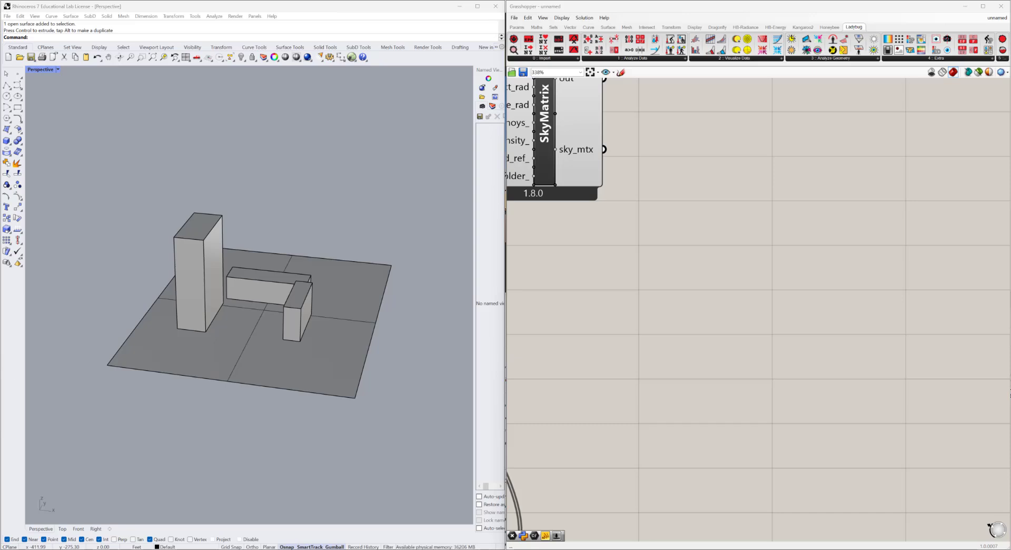
# - Select the three box-shaped building volumes standing on the ground surface in Rhino, leaving the surface unselected
pyautogui.moveTo(327, 377)
pyautogui.mouseDown(button='right')
pyautogui.moveTo(279, 377)
pyautogui.moveTo(296, 380)
pyautogui.mouseUp(button='right')
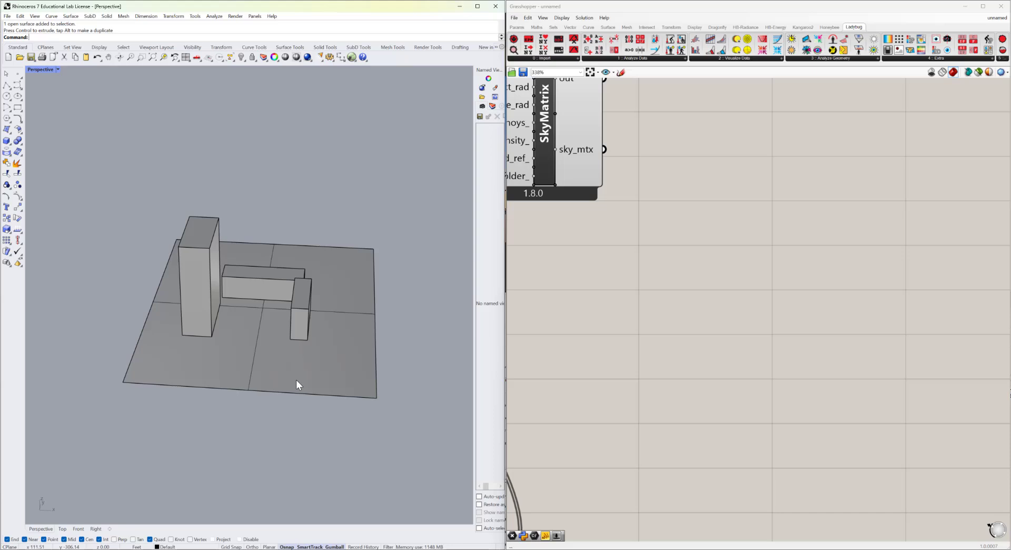
pyautogui.scroll(6, 266, 327)
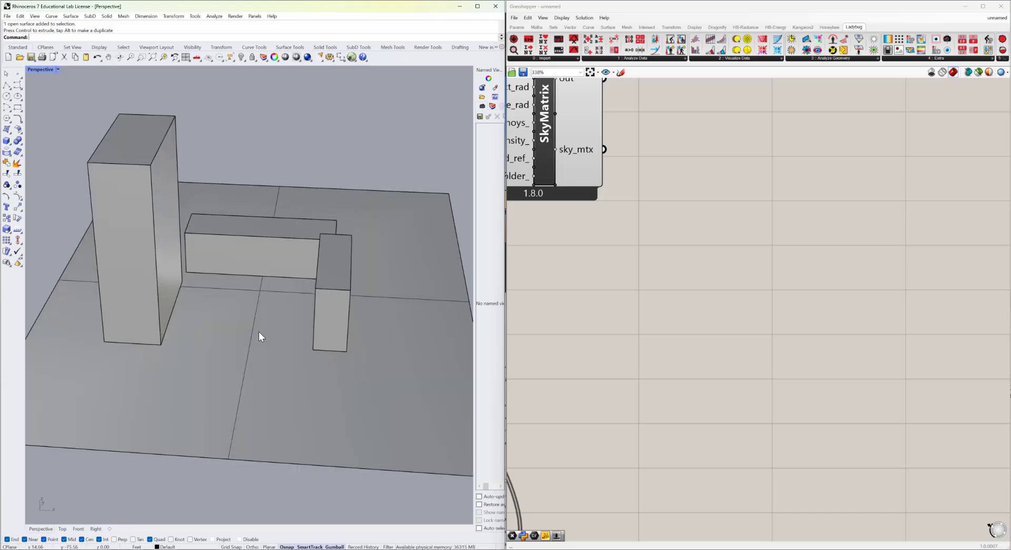
pyautogui.moveTo(258, 331); pyautogui.dragTo(225, 327, button='right')
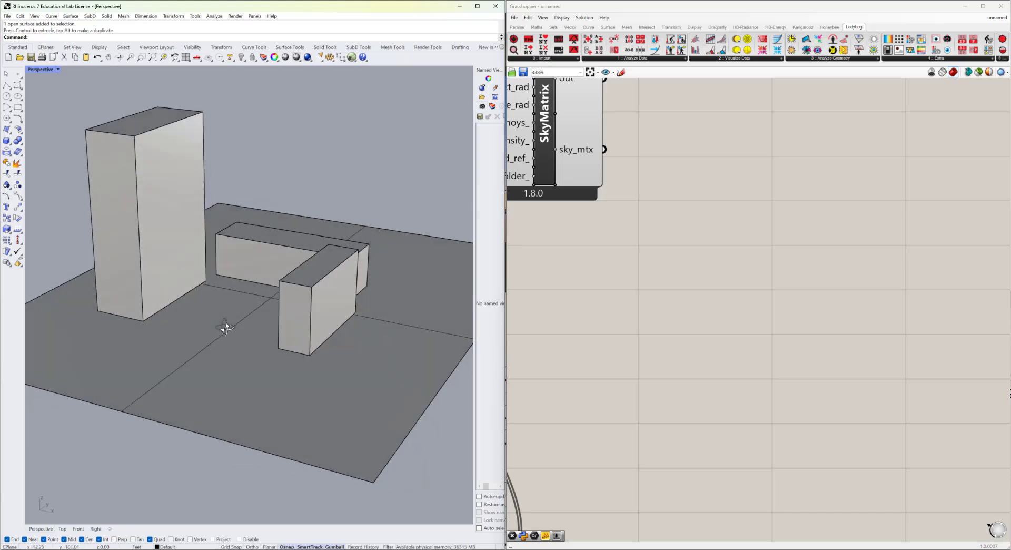
pyautogui.click(176, 260)
pyautogui.click(275, 242)
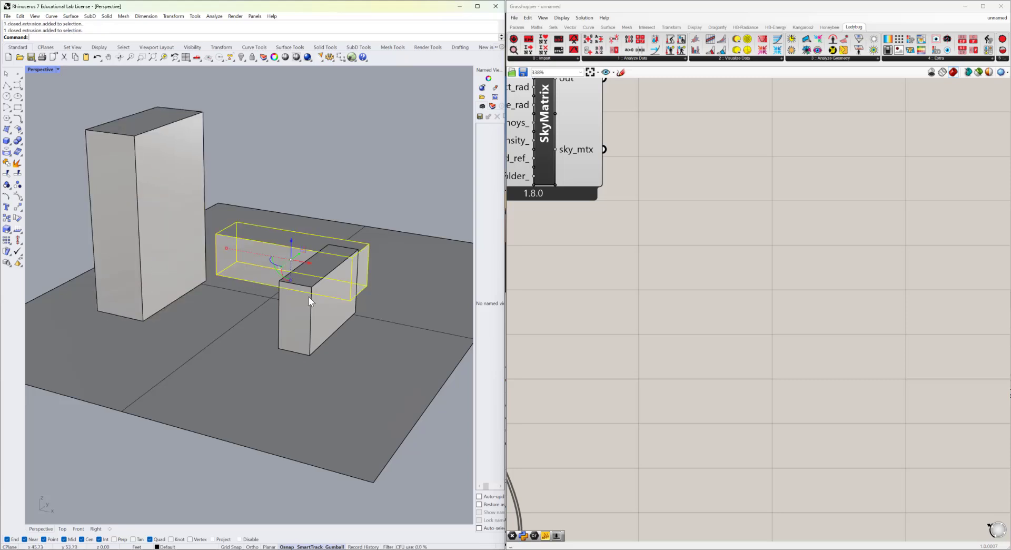
pyautogui.keyDown('shift'); pyautogui.click(308, 296); pyautogui.keyUp('shift')
pyautogui.keyDown('shift'); pyautogui.click(165, 251); pyautogui.keyUp('shift')
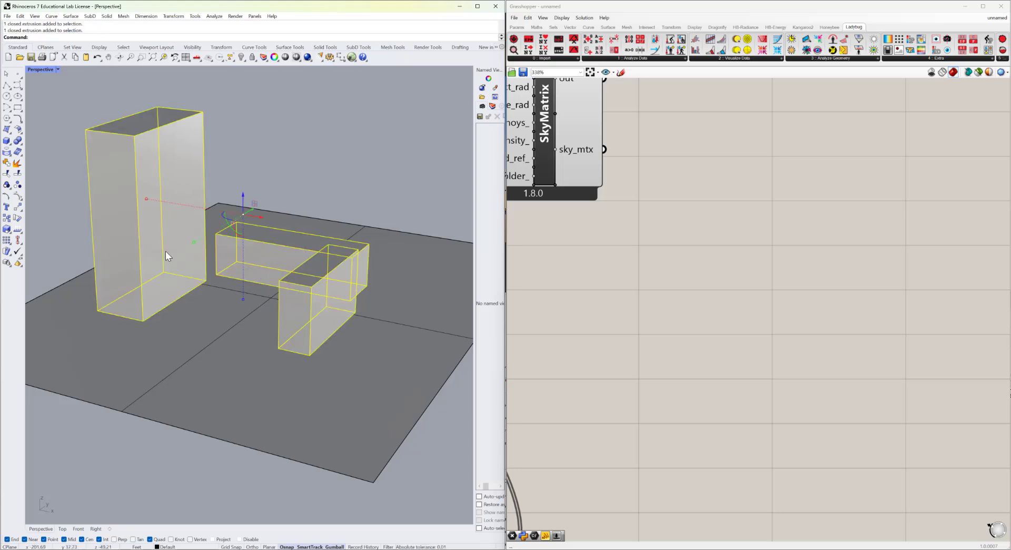
# - Review the ground surface in the model, the ImportEPW and SkyMatrix components, and the seasonal AnalysisPeriod groups feeding the sky matrix
pyautogui.click(168, 345)
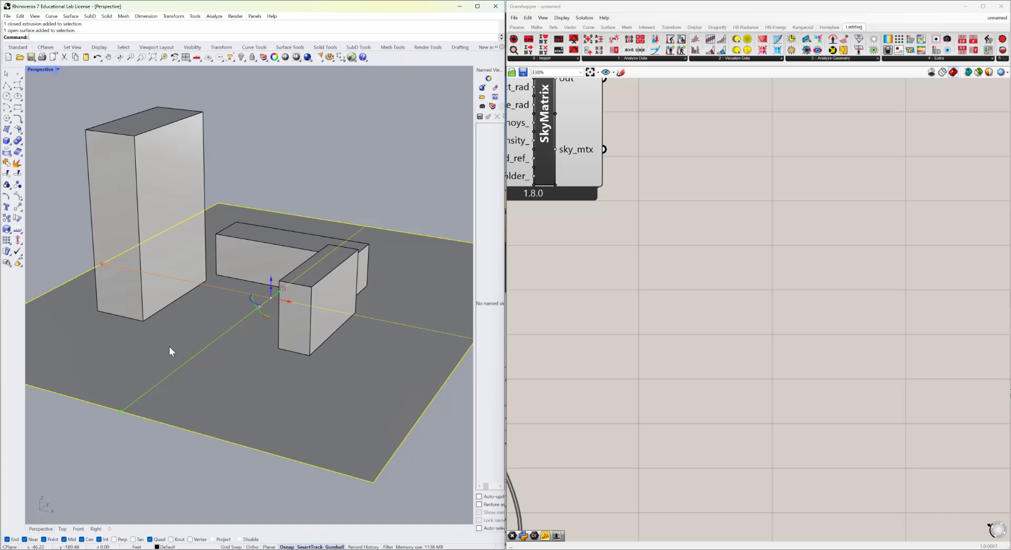
pyautogui.click(735, 294)
pyautogui.scroll(-5, 775, 263)
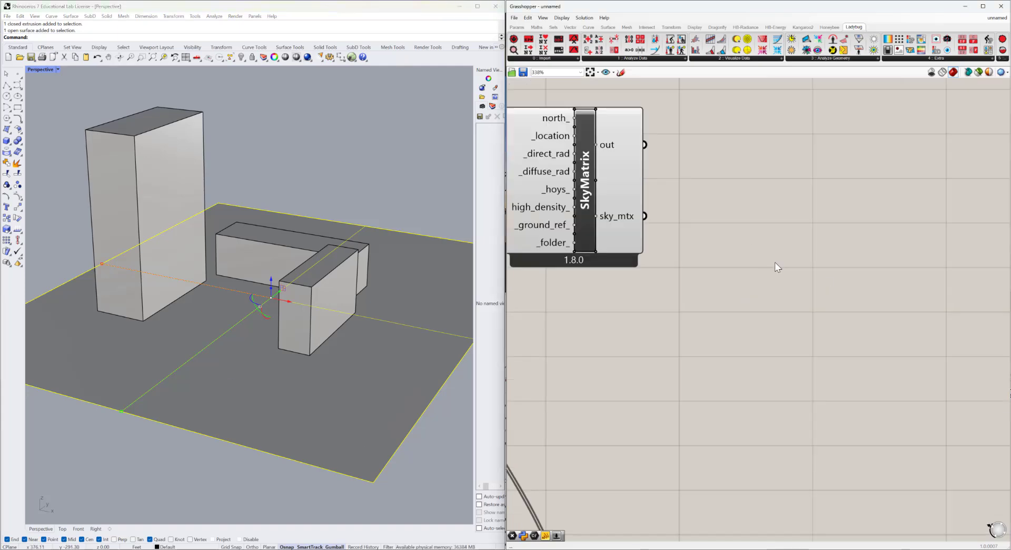
pyautogui.moveTo(750, 341); pyautogui.dragTo(774, 253, button='right')
pyautogui.click(740, 158)
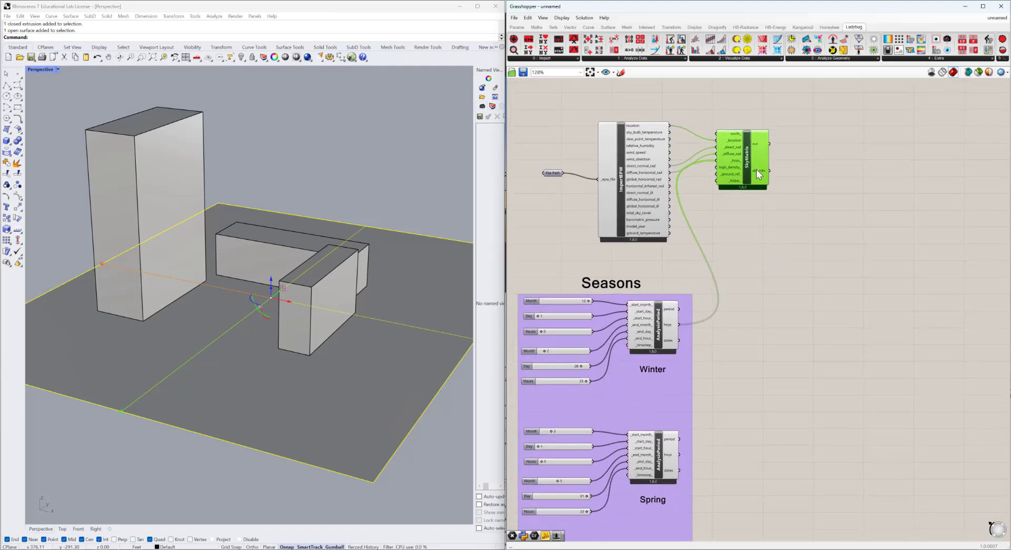
pyautogui.scroll(-3, 785, 164)
pyautogui.scroll(4, 737, 152)
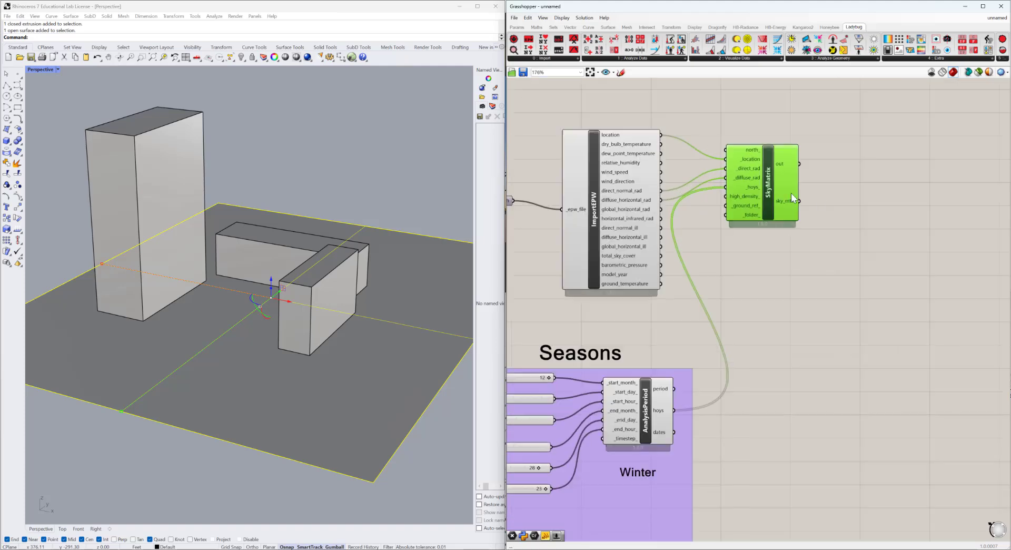
pyautogui.moveTo(791, 192); pyautogui.dragTo(800, 238, button='right')
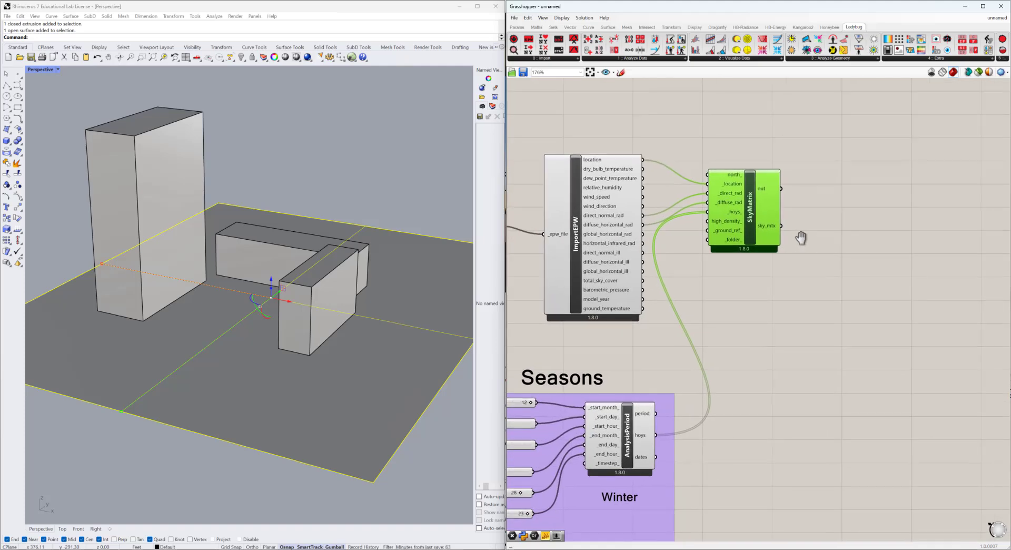
pyautogui.click(769, 296)
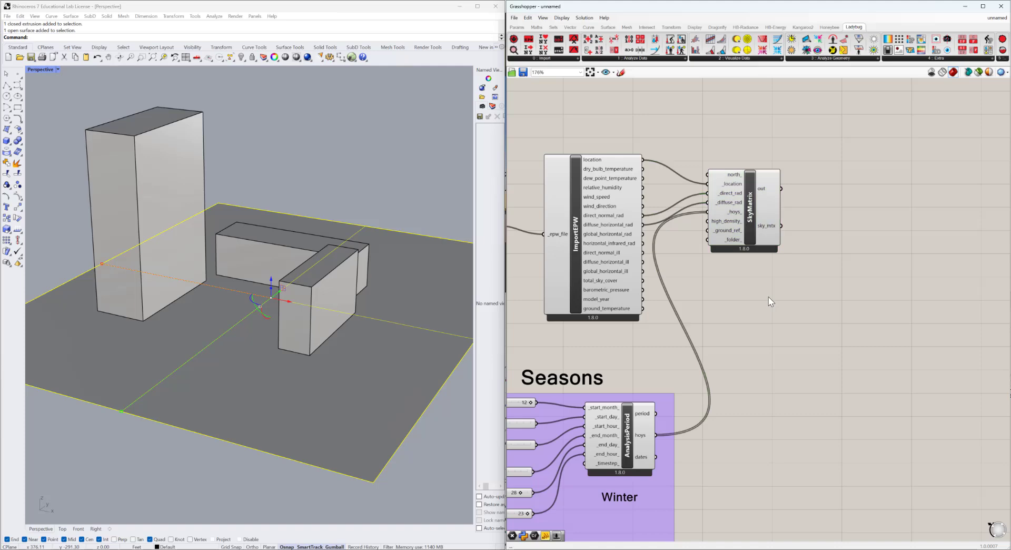
pyautogui.click(755, 220)
pyautogui.click(588, 241)
pyautogui.scroll(-2, 634, 212)
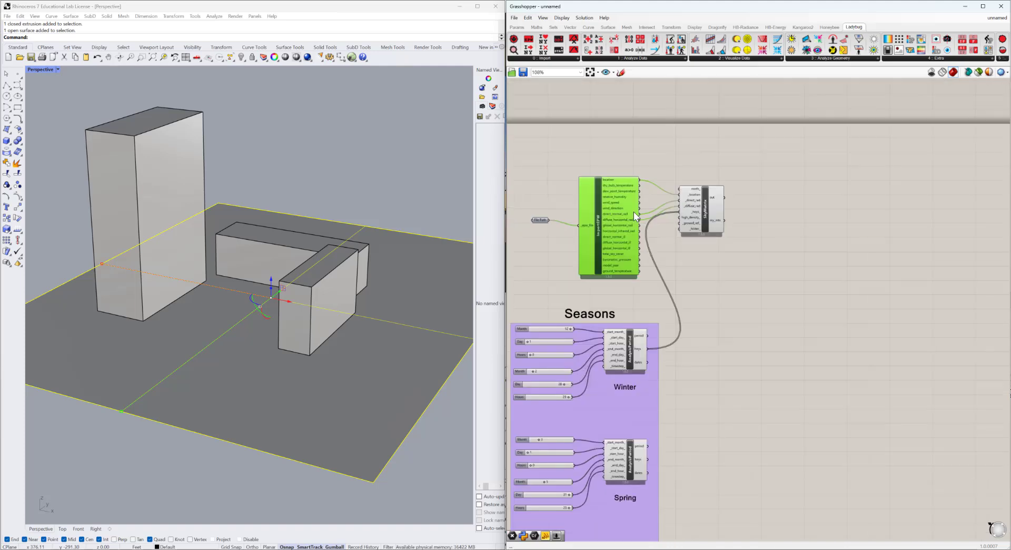
pyautogui.moveTo(674, 345); pyautogui.dragTo(691, 159, button='right')
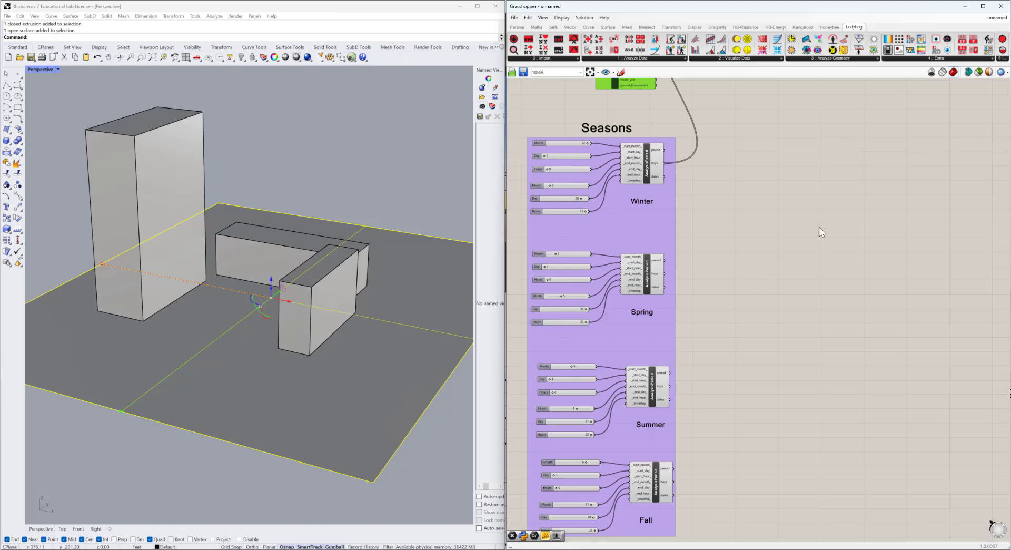
pyautogui.moveTo(845, 225); pyautogui.dragTo(790, 419, button='right')
pyautogui.click(809, 333)
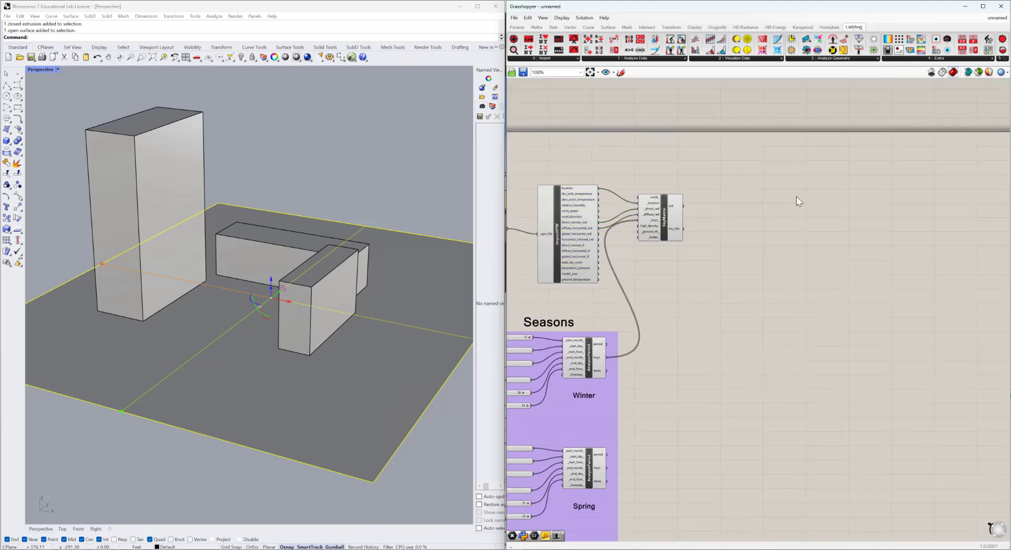
# - Add an LB Incident Radiation component to the canvas beside the SkyMatrix component
pyautogui.click(826, 59)
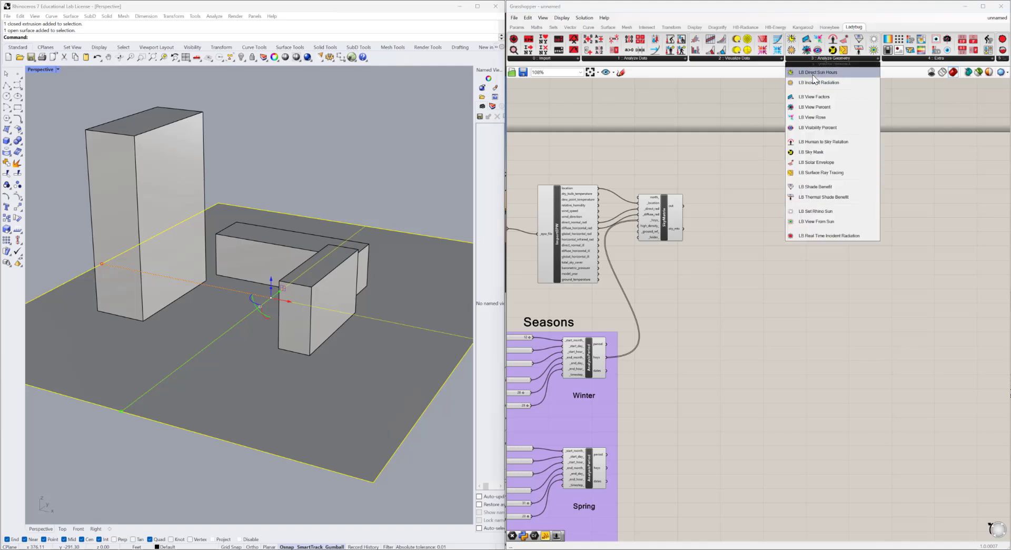
pyautogui.moveTo(814, 79); pyautogui.dragTo(763, 242)
pyautogui.scroll(5, 742, 232)
pyautogui.click(765, 159)
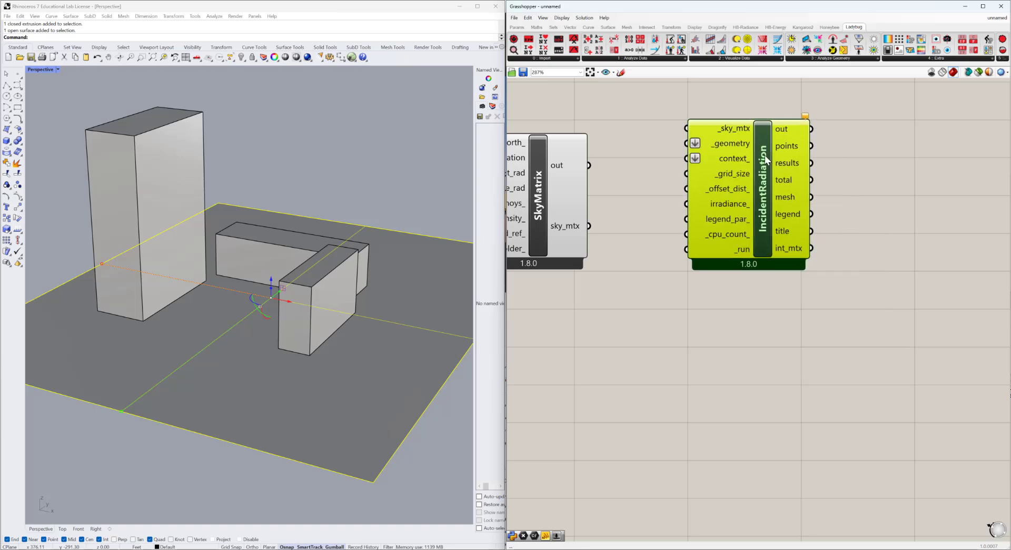
# - Connect SkyMatrix's sky_mtx output to IncidentRadiation's _sky_mtx input and move IncidentRadiation farther away to make room for its inputs
pyautogui.moveTo(605, 226); pyautogui.dragTo(686, 266, button='right')
pyautogui.moveTo(671, 265); pyautogui.dragTo(767, 169)
pyautogui.moveTo(761, 246); pyautogui.dragTo(790, 263, button='right')
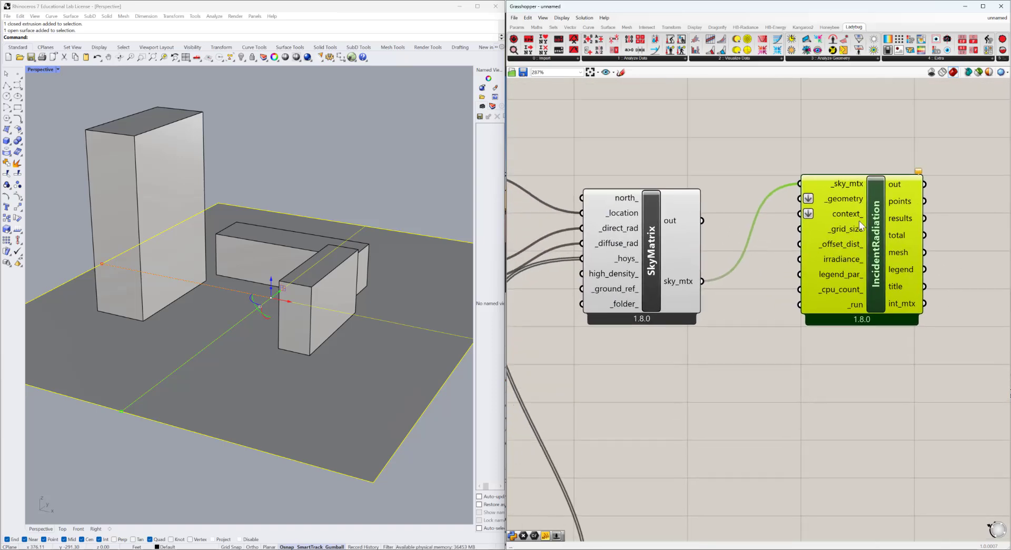
pyautogui.scroll(3, 855, 216)
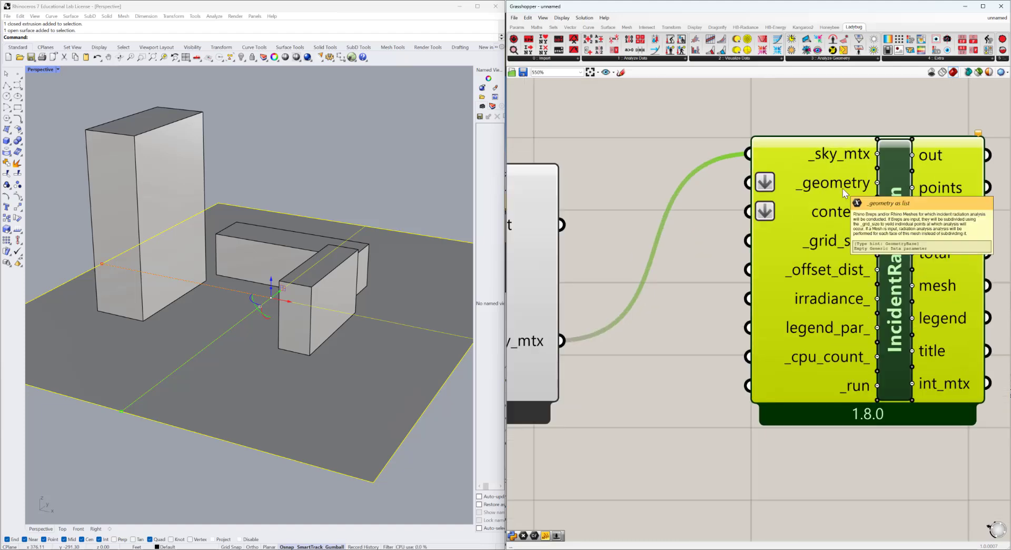
pyautogui.moveTo(840, 210)
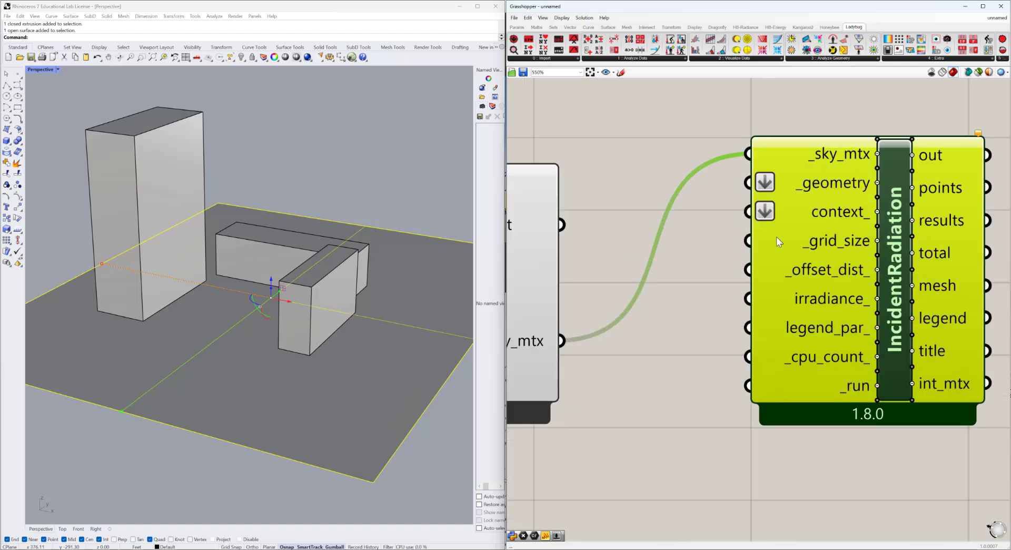
pyautogui.moveTo(841, 215); pyautogui.dragTo(908, 241, button='right')
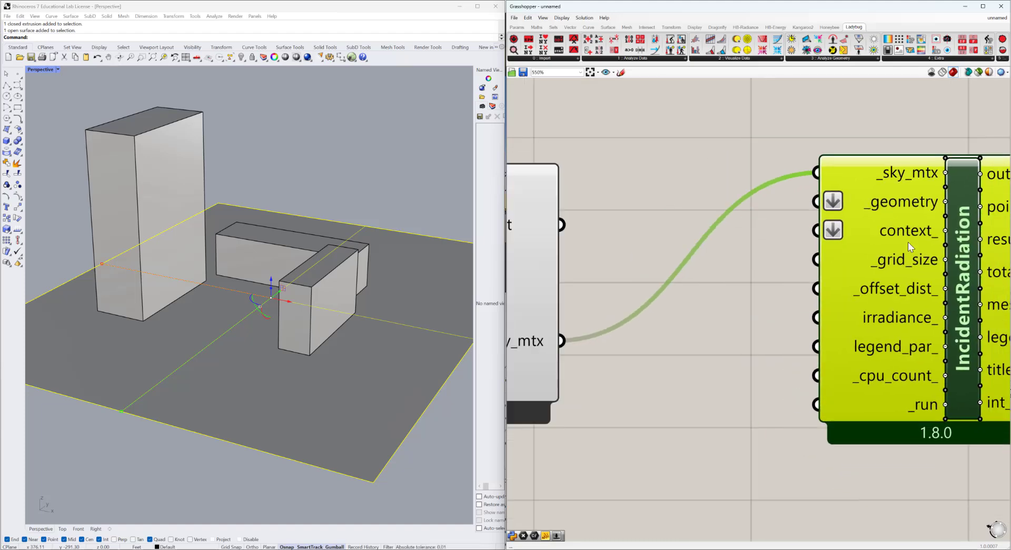
# - Add a Brep parameter between SkyMatrix and IncidentRadiation, and deselect the ground surface in Rhino
pyautogui.doubleClick(678, 408)
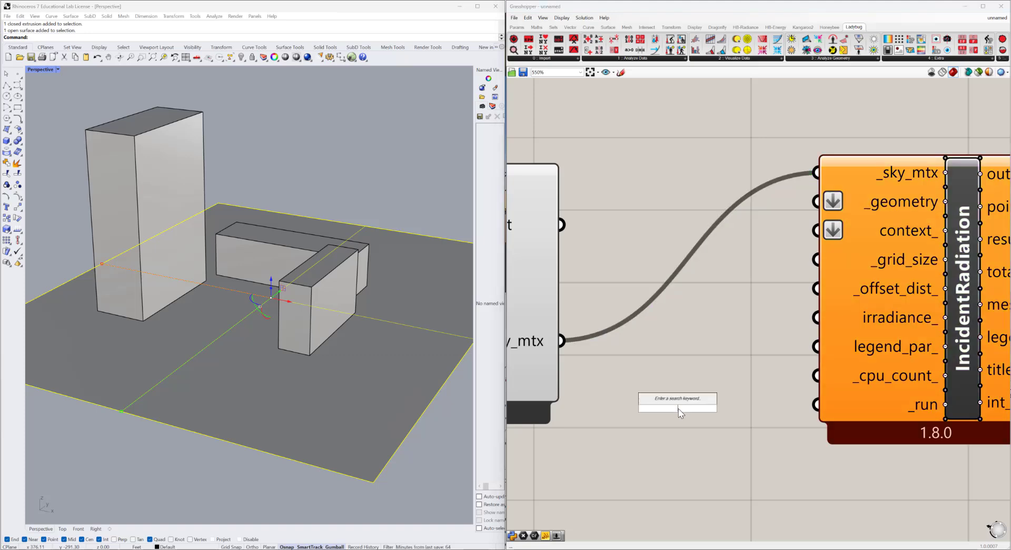
pyautogui.write('brep')
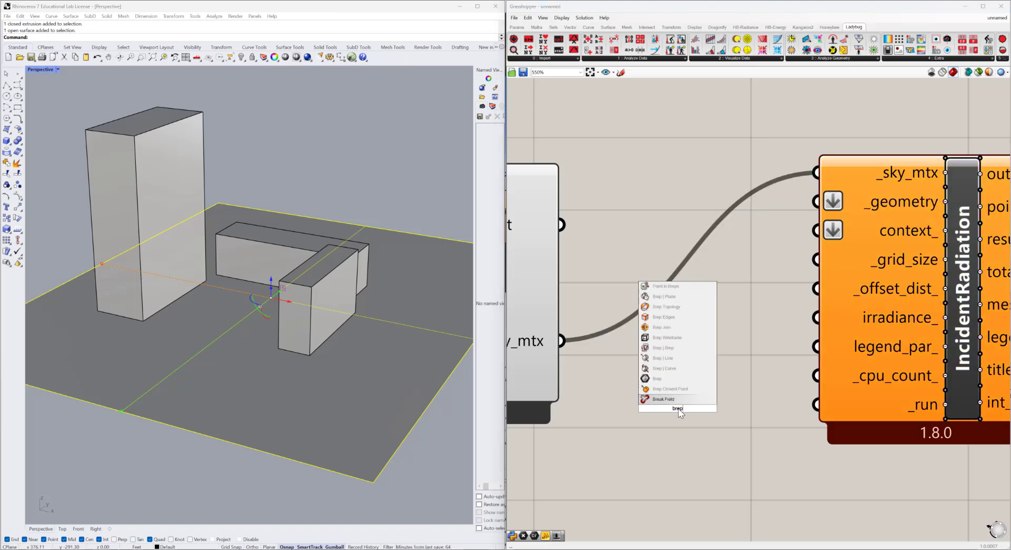
pyautogui.click(667, 397)
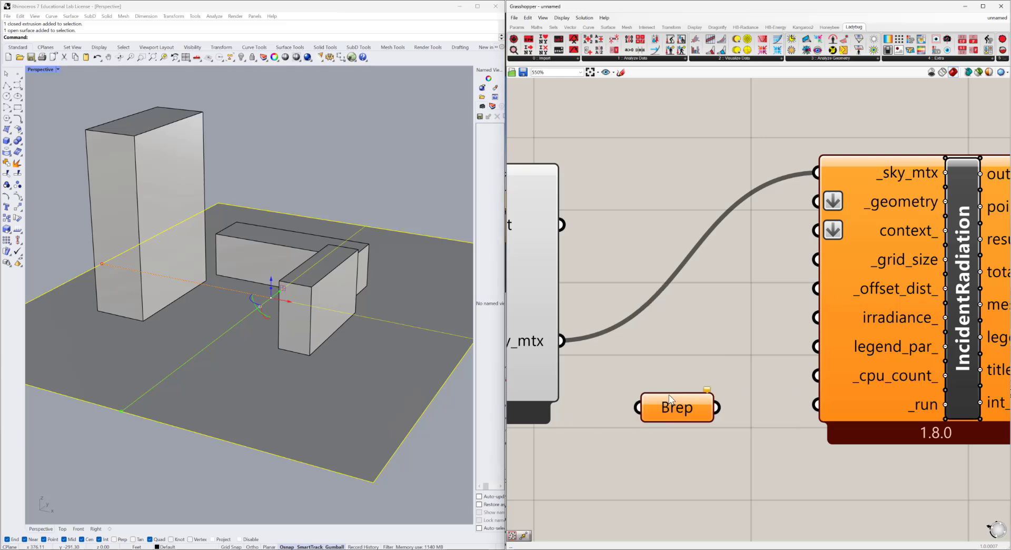
pyautogui.click(260, 480)
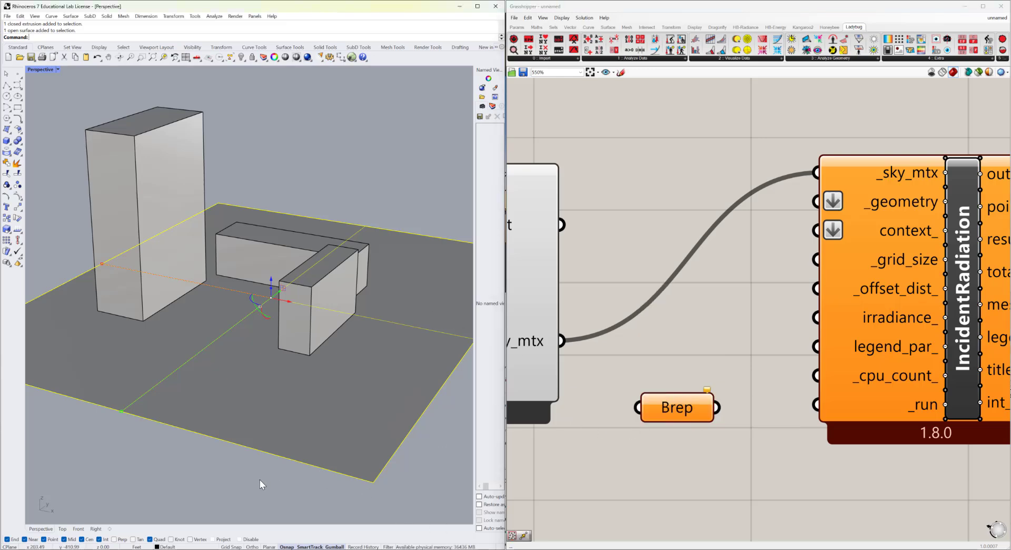
pyautogui.click(212, 472)
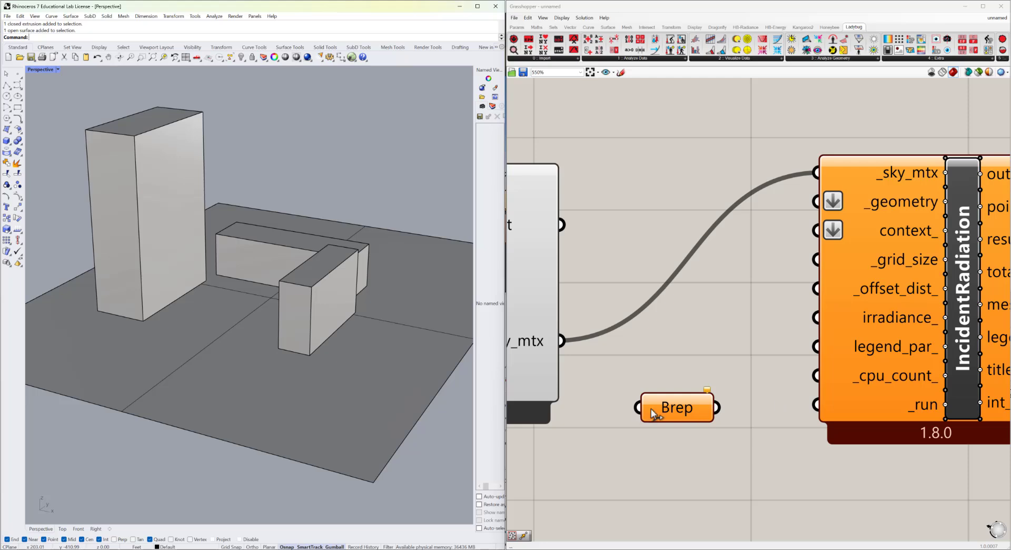
# - Reference the three building blocks as multiple Breps in the Brep parameter and connect it to IncidentRadiation's context_ input
pyautogui.click(680, 408)
pyautogui.rightClick(680, 409)
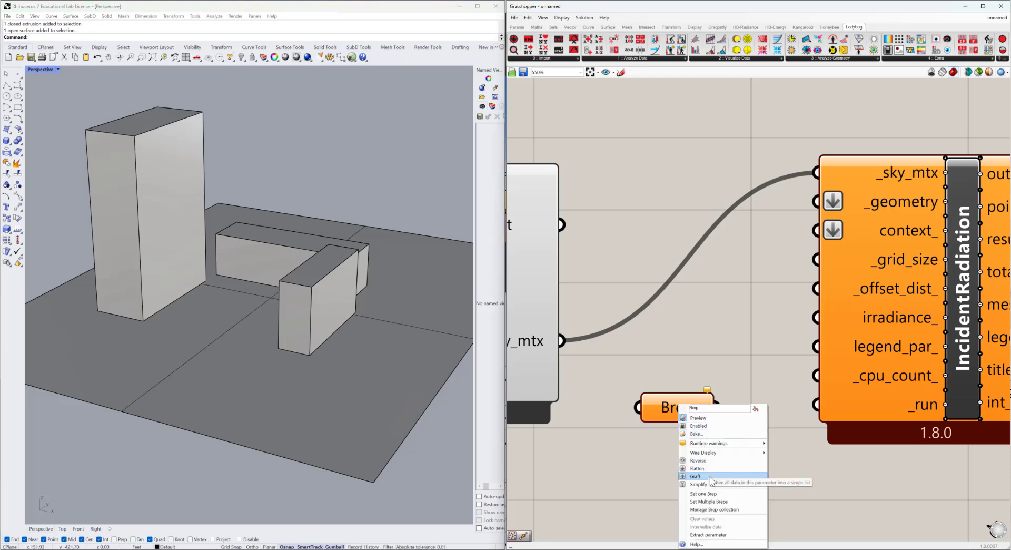
pyautogui.click(712, 502)
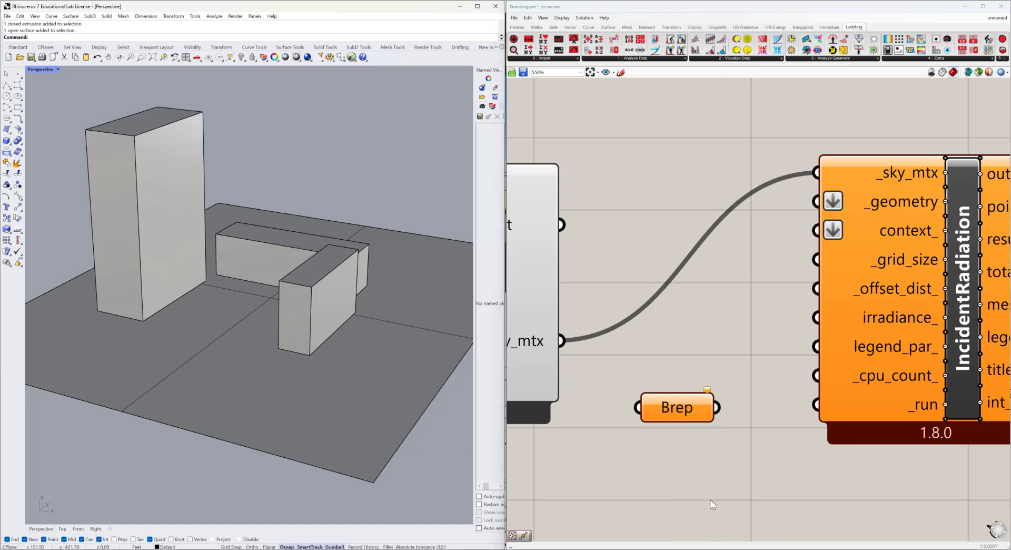
pyautogui.click(164, 163)
pyautogui.click(276, 263)
pyautogui.click(327, 315)
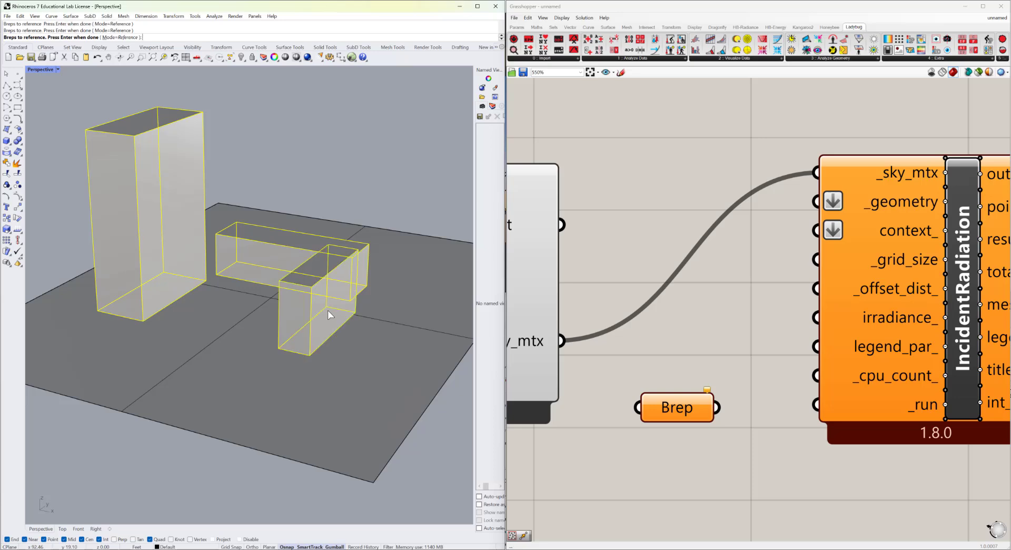
pyautogui.press('Return')
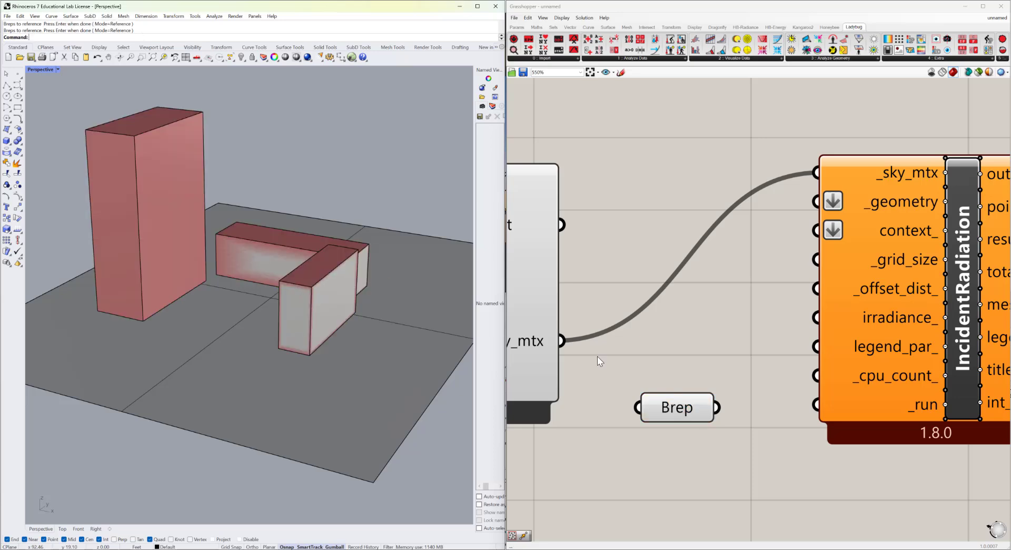
pyautogui.moveTo(717, 407); pyautogui.dragTo(812, 233)
# - Add a second Brep parameter and reference the ground surface in it as a single Brep
pyautogui.doubleClick(665, 378)
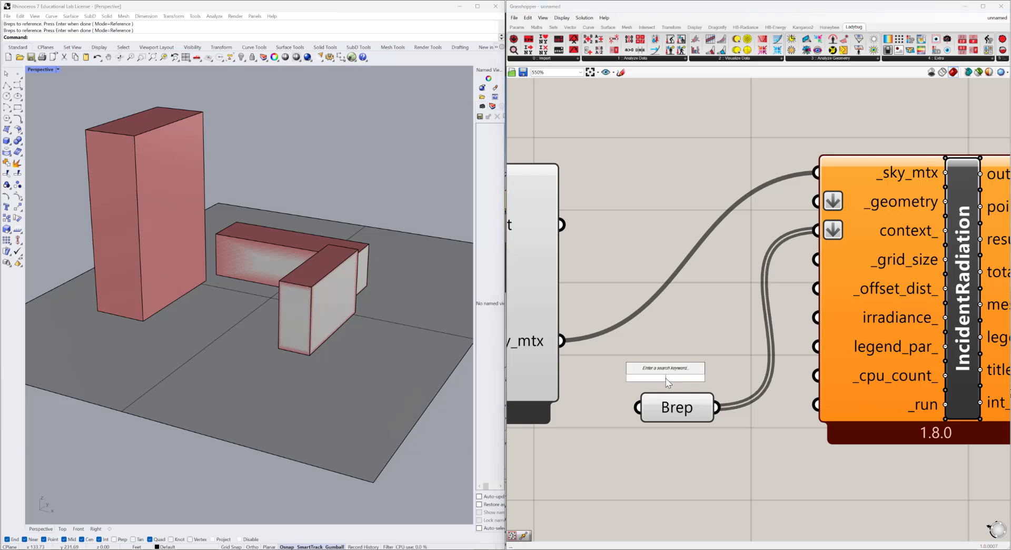
pyautogui.write('brep')
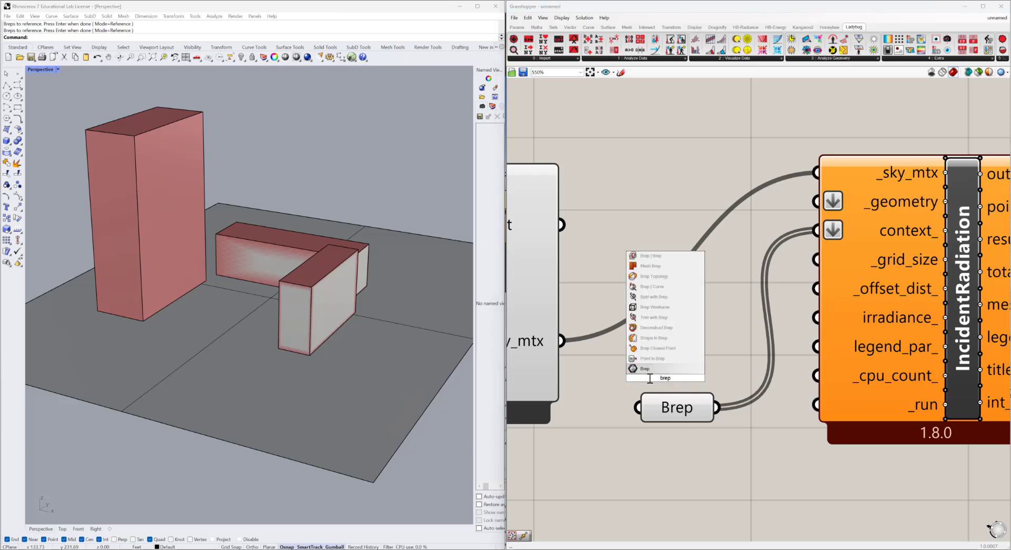
pyautogui.click(665, 367)
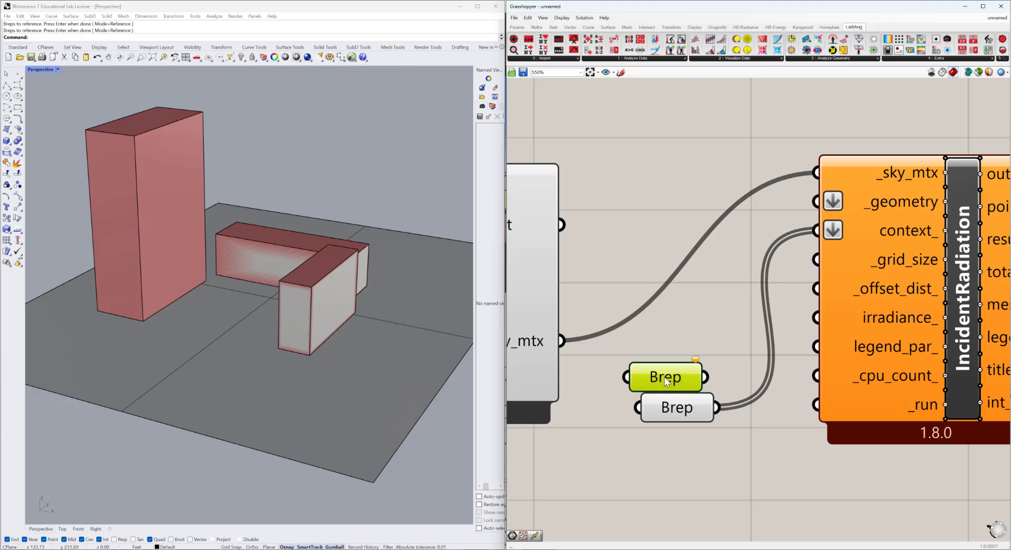
pyautogui.rightClick(665, 376)
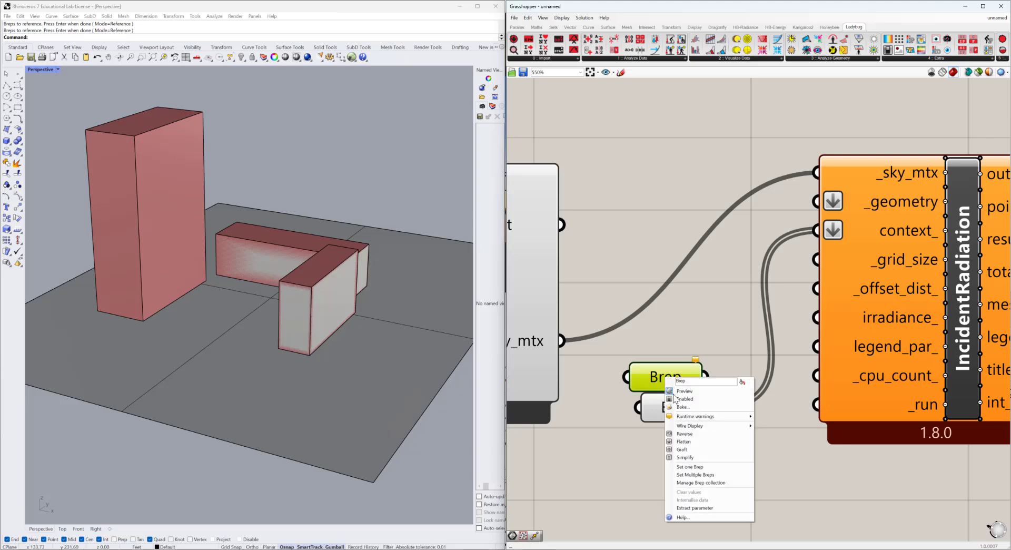
pyautogui.click(689, 467)
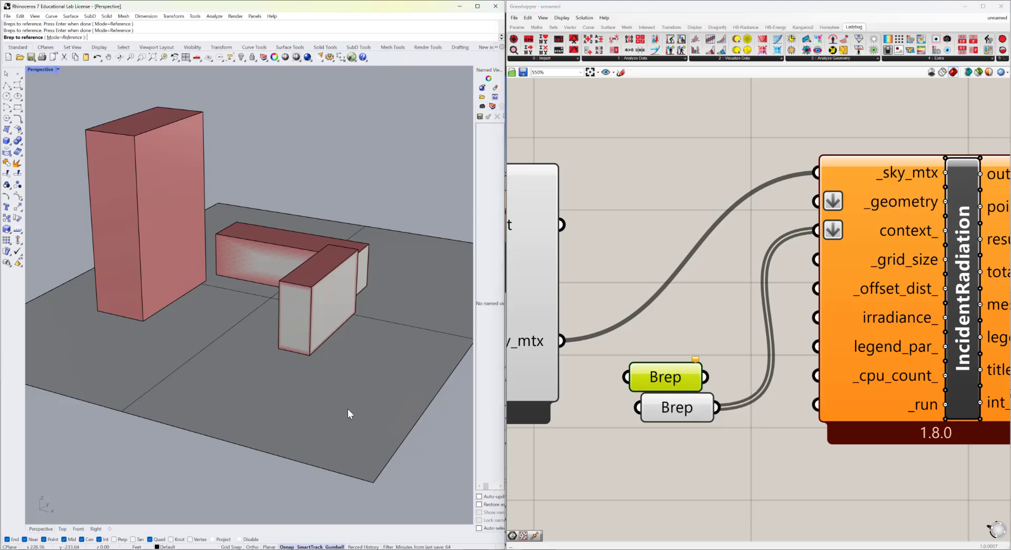
pyautogui.click(348, 409)
# - Connect the ground surface Brep to IncidentRadiation's _geometry input and place it clear above the buildings' Brep parameter
pyautogui.moveTo(293, 406); pyautogui.dragTo(307, 367, button='right')
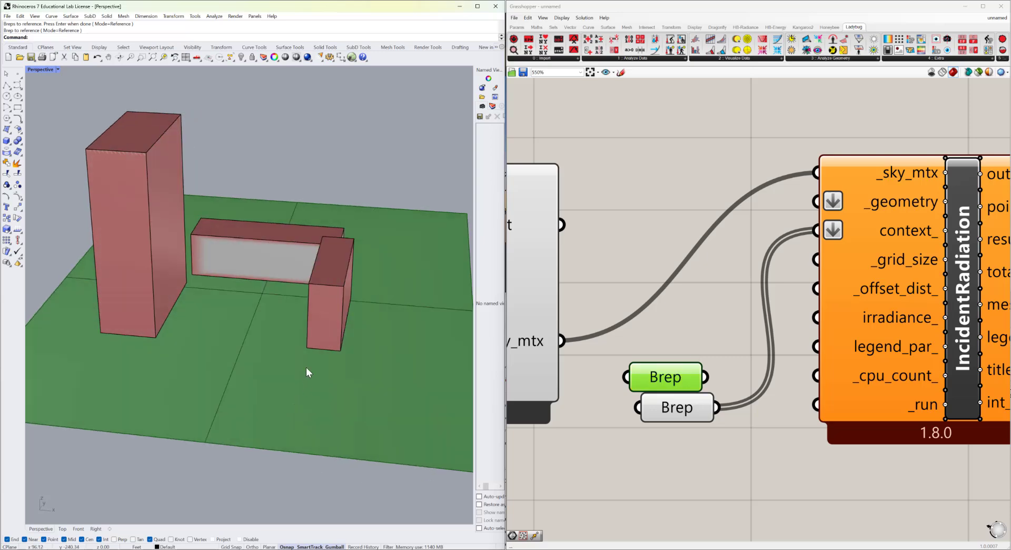
pyautogui.scroll(-5, 307, 372)
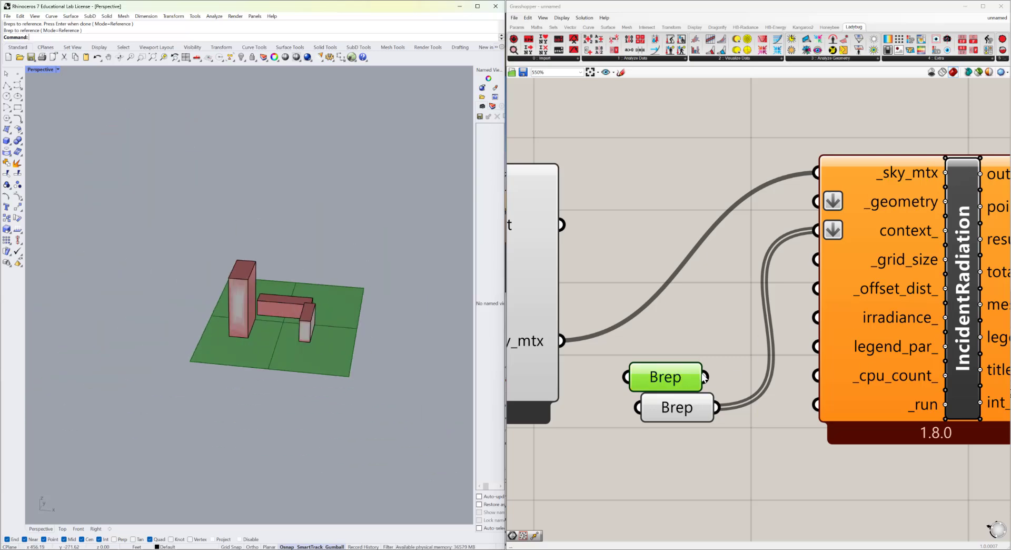
pyautogui.moveTo(705, 377); pyautogui.dragTo(807, 197)
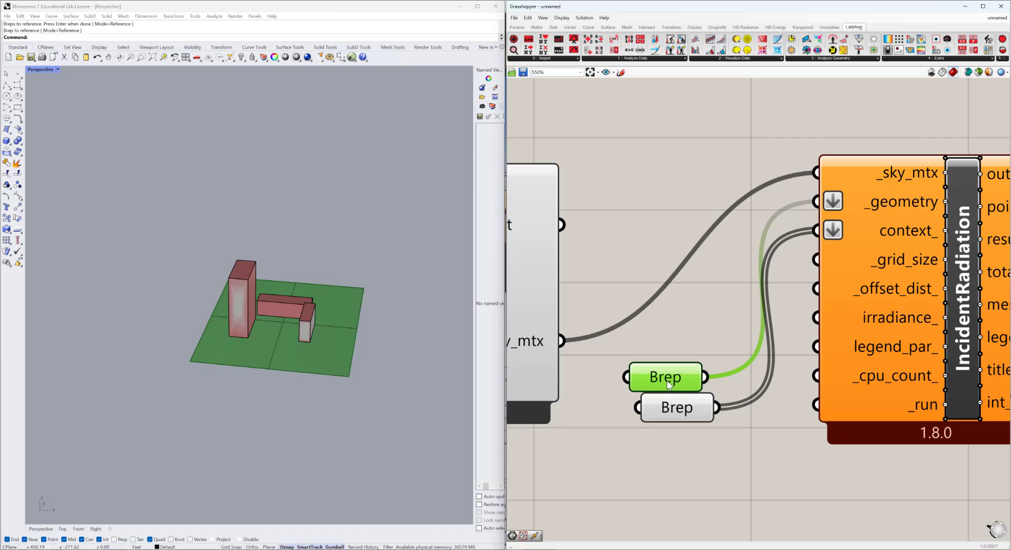
pyautogui.moveTo(667, 381); pyautogui.dragTo(670, 327)
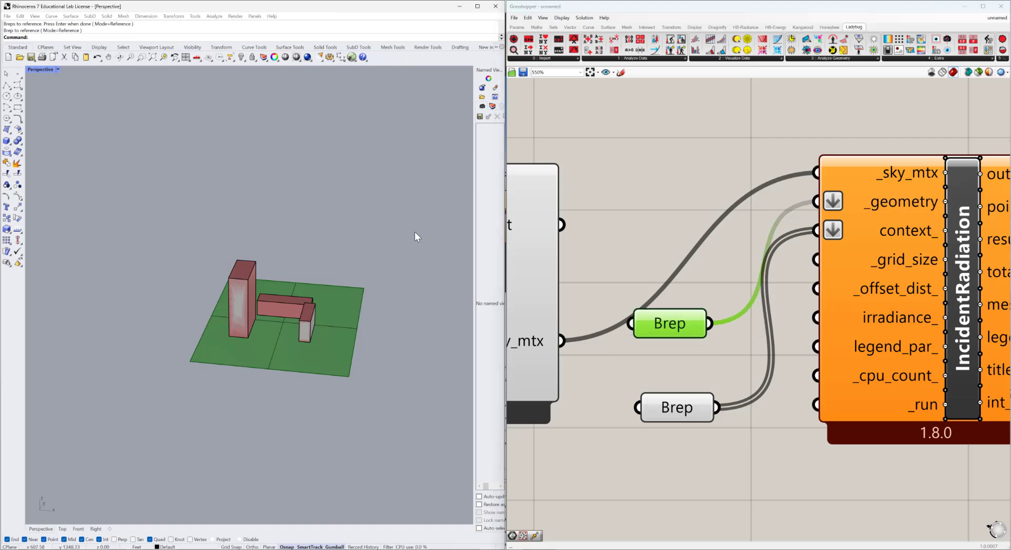
# - Hide the ground surface and the three building blocks in Rhino, leaving only their Grasshopper previews
pyautogui.moveTo(424, 219); pyautogui.dragTo(177, 402)
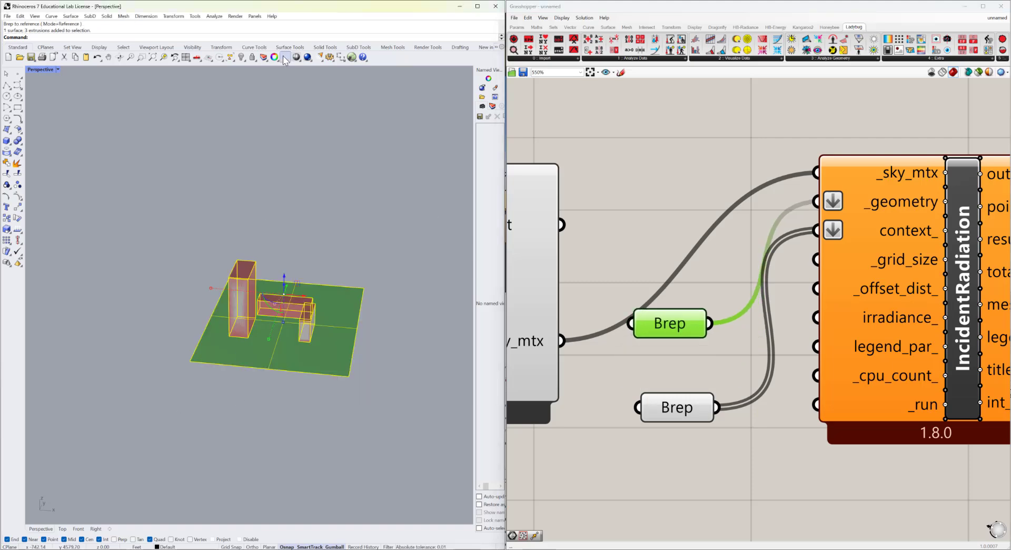
pyautogui.click(239, 57)
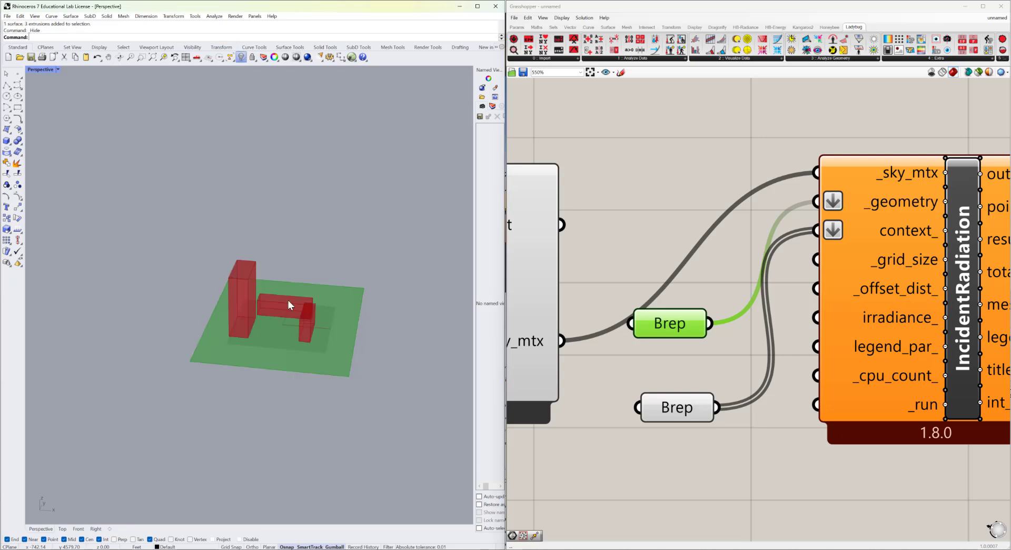
# - Read the warnings reported on the IncidentRadiation component
pyautogui.moveTo(289, 301); pyautogui.dragTo(318, 344, button='right')
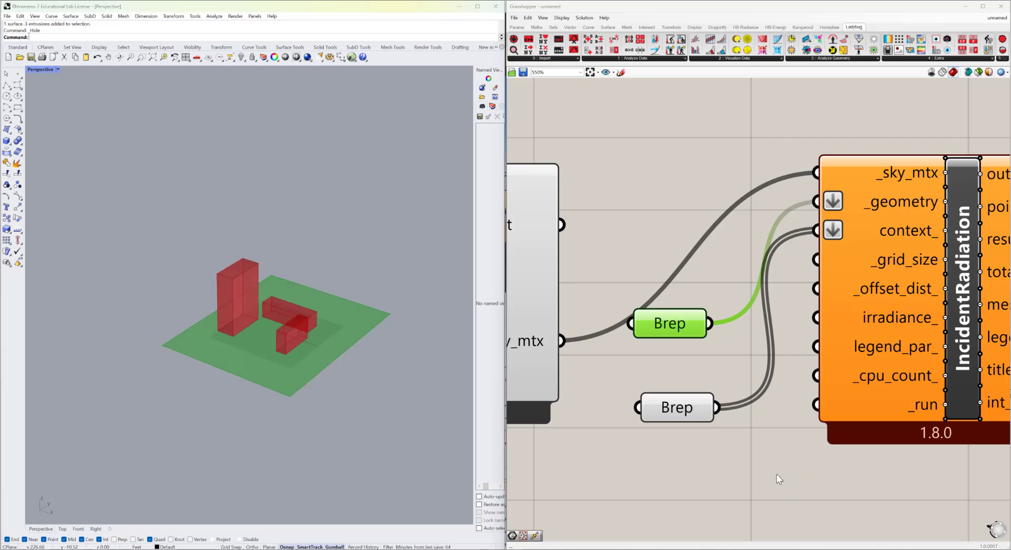
pyautogui.moveTo(776, 473); pyautogui.dragTo(642, 445, button='right')
pyautogui.click(752, 316)
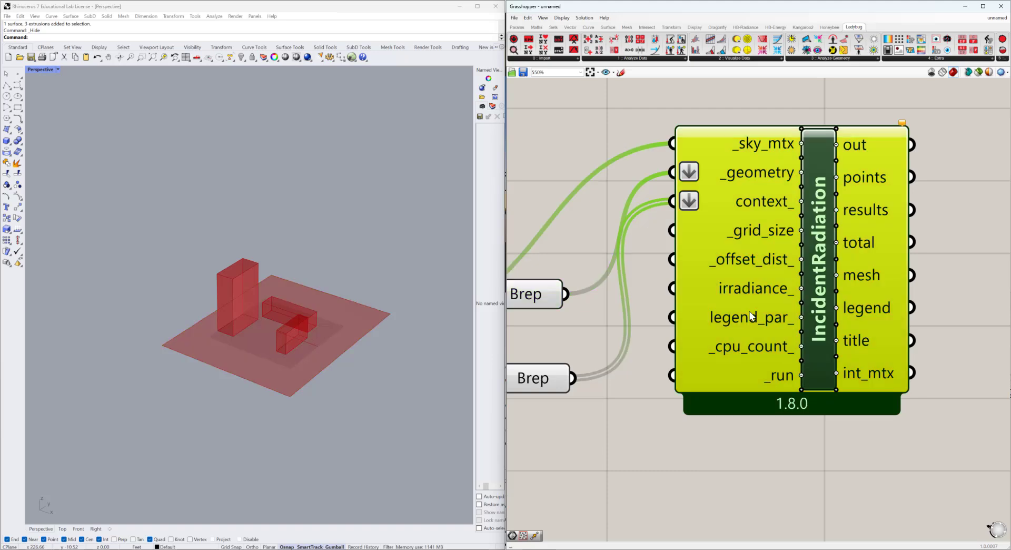
pyautogui.scroll(-2, 751, 314)
pyautogui.click(939, 162)
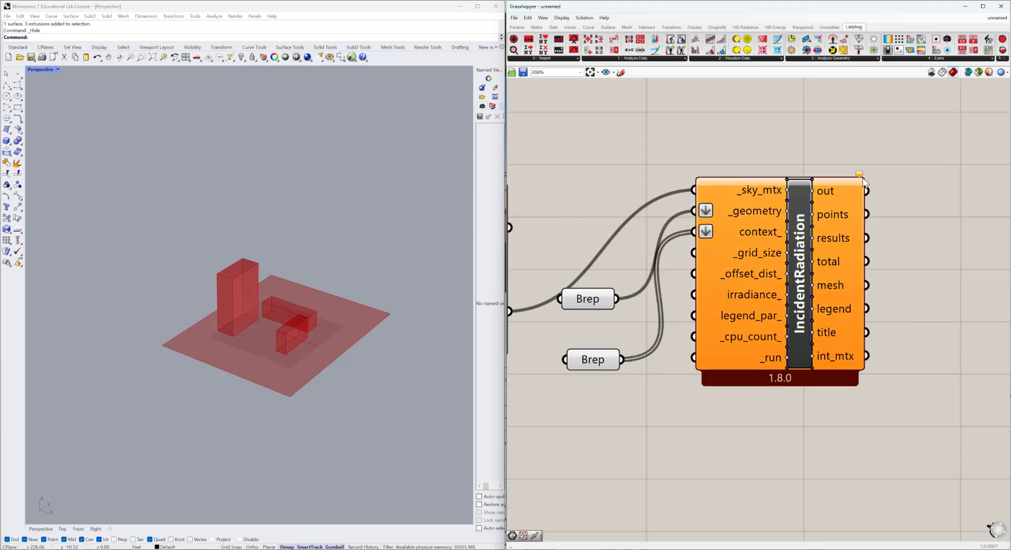
pyautogui.moveTo(862, 175)
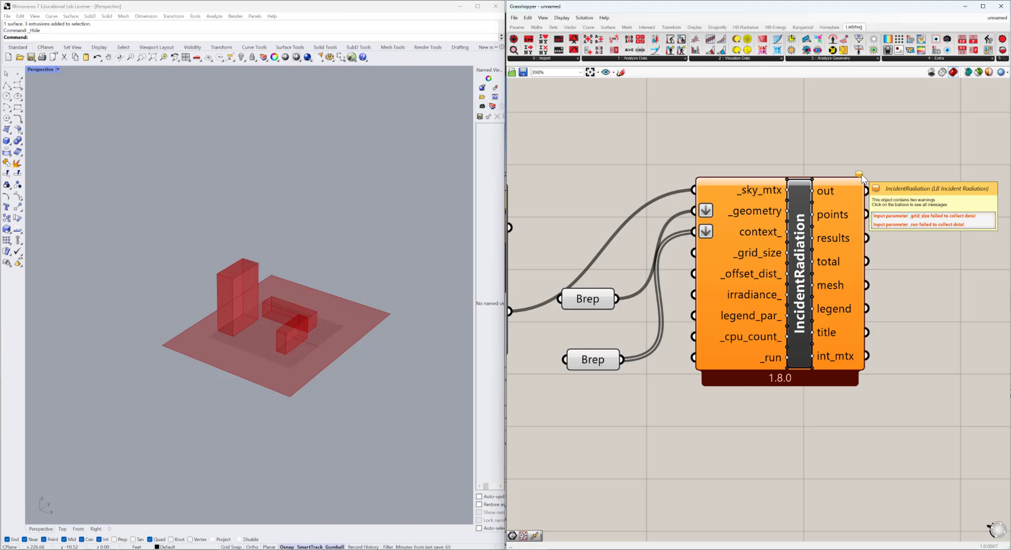
pyautogui.scroll(-3, 738, 271)
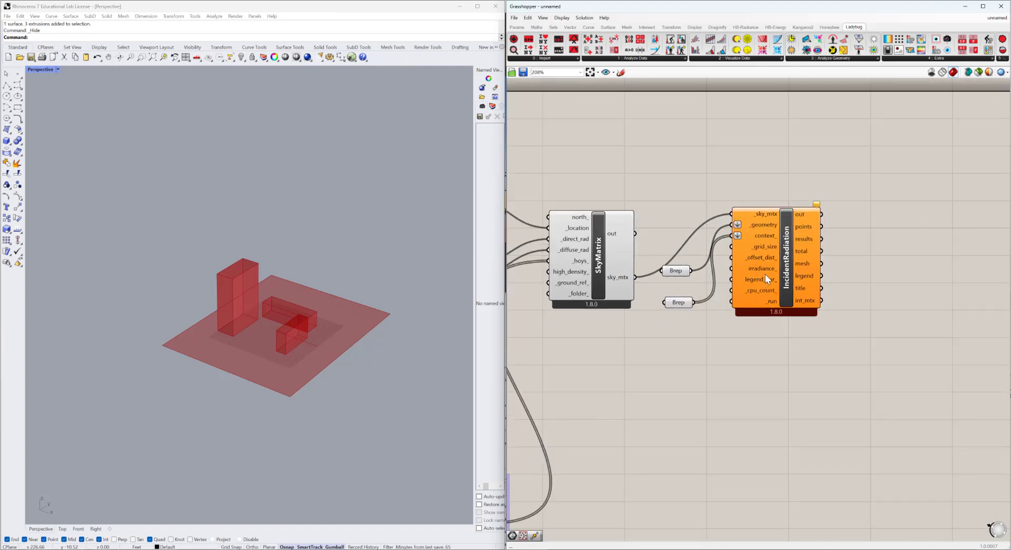
# - Make room beside IncidentRadiation, add a Number Slider with value 5 and connect it to the _grid_size input
pyautogui.scroll(4, 766, 274)
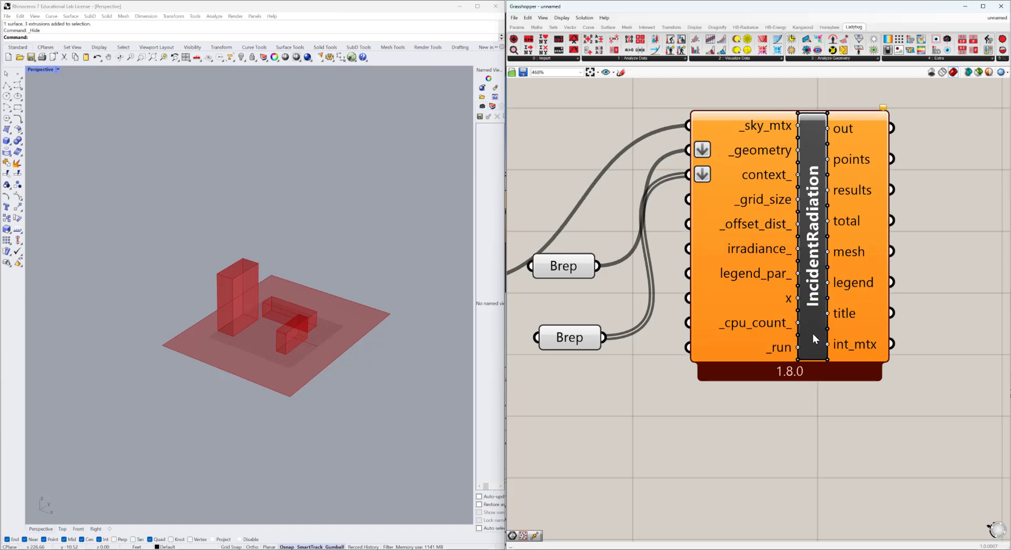
pyautogui.moveTo(813, 333); pyautogui.dragTo(940, 349)
pyautogui.moveTo(677, 365); pyautogui.dragTo(582, 354, button='right')
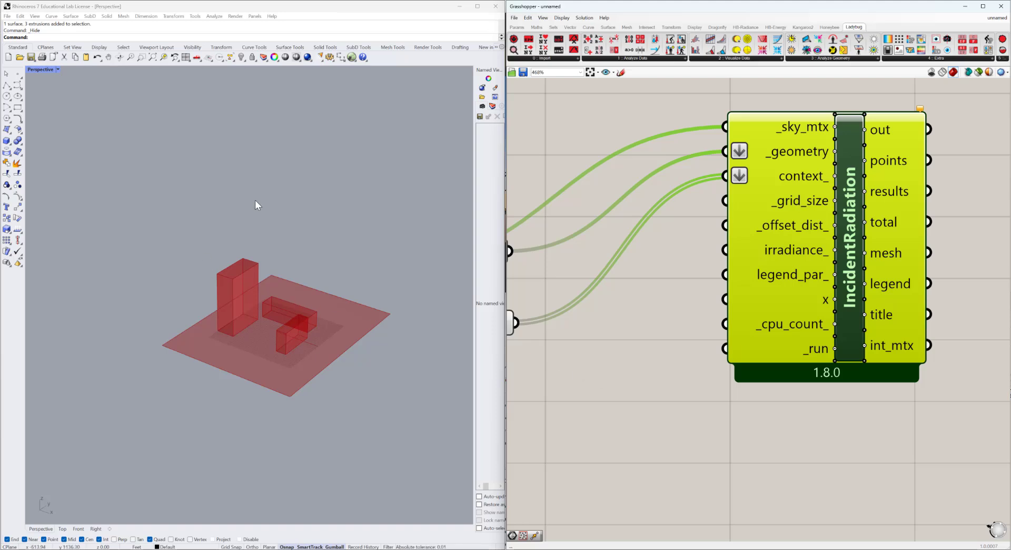
pyautogui.doubleClick(687, 342)
pyautogui.write('5')
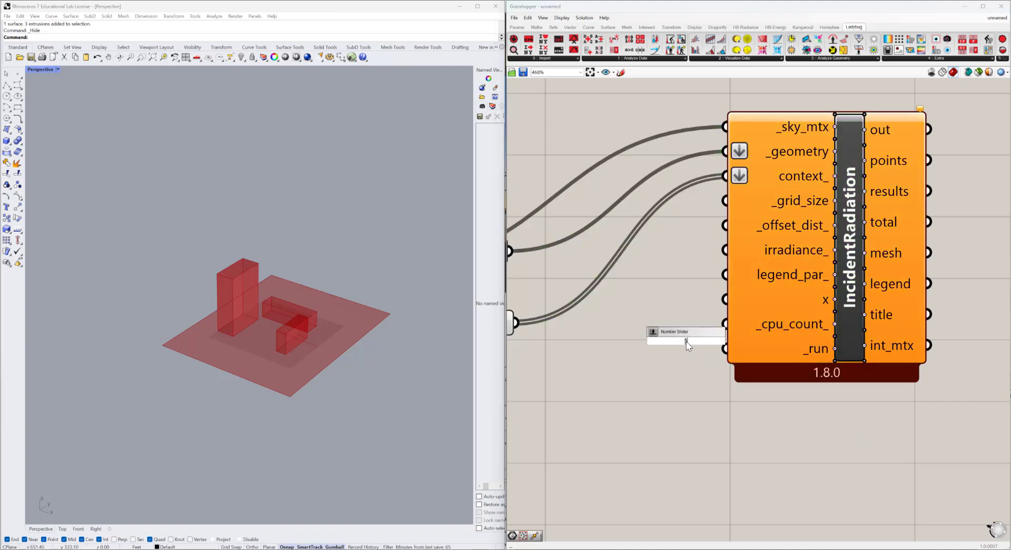
pyautogui.press('Return')
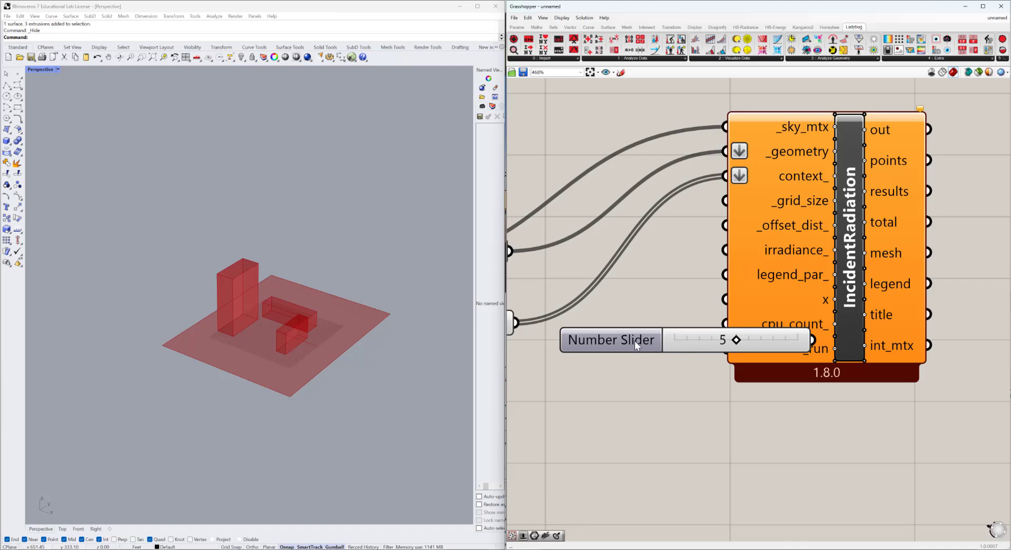
pyautogui.moveTo(634, 340); pyautogui.dragTo(494, 357)
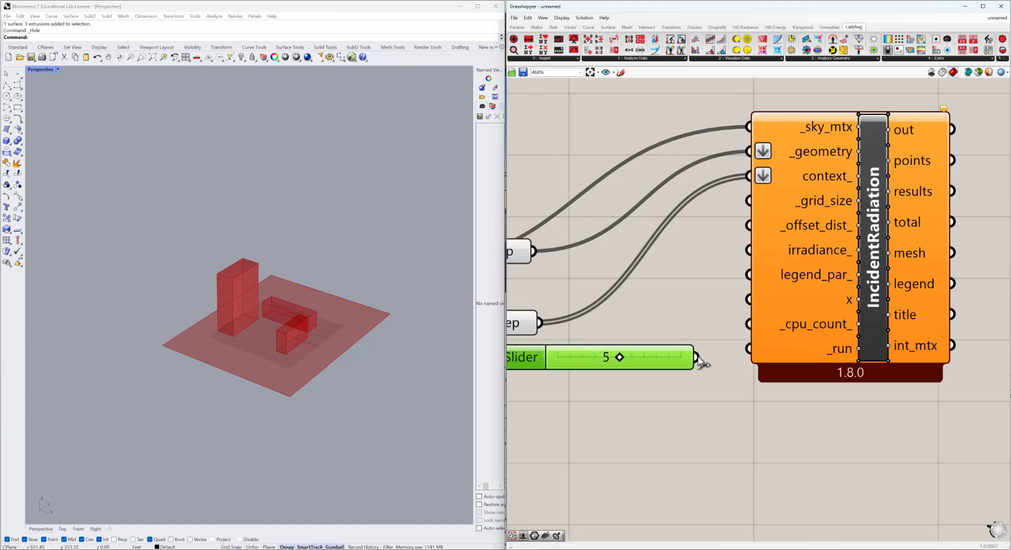
pyautogui.moveTo(697, 358); pyautogui.dragTo(747, 200)
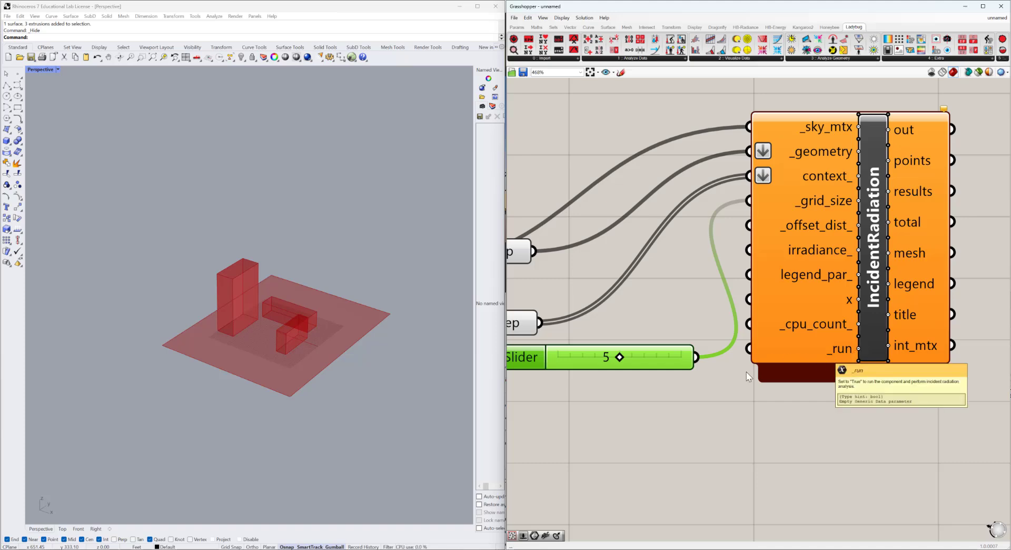
# - Add a Boolean Toggle below the number slider and connect it to IncidentRadiation's _run input
pyautogui.doubleClick(598, 399)
pyautogui.write('boolean')
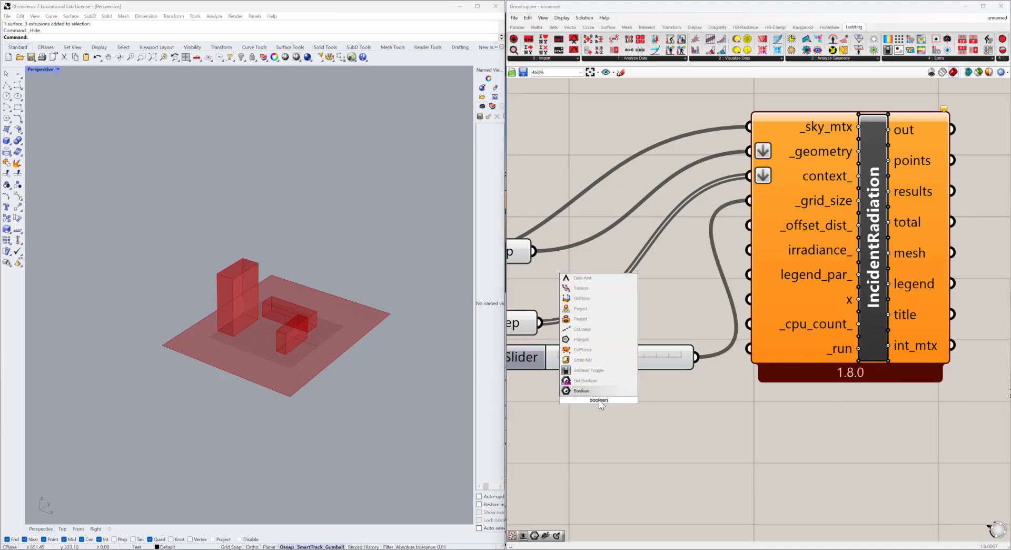
pyautogui.click(581, 371)
pyautogui.moveTo(692, 399); pyautogui.dragTo(743, 363)
pyautogui.scroll(-5, 743, 362)
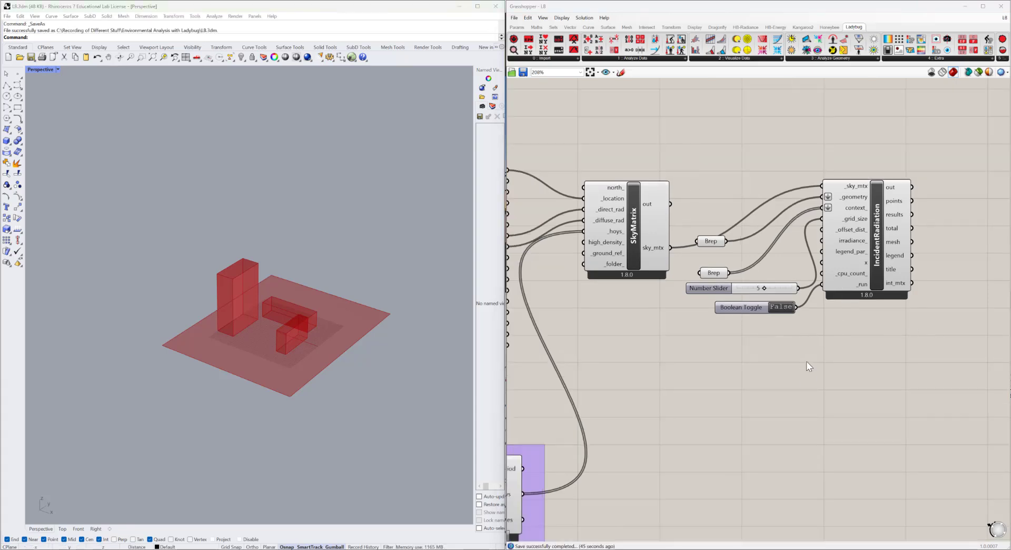
# - Set the Boolean Toggle to True to run the incident radiation analysis
pyautogui.click(283, 252)
pyautogui.moveTo(821, 362); pyautogui.dragTo(718, 323, button='right')
pyautogui.scroll(4, 679, 328)
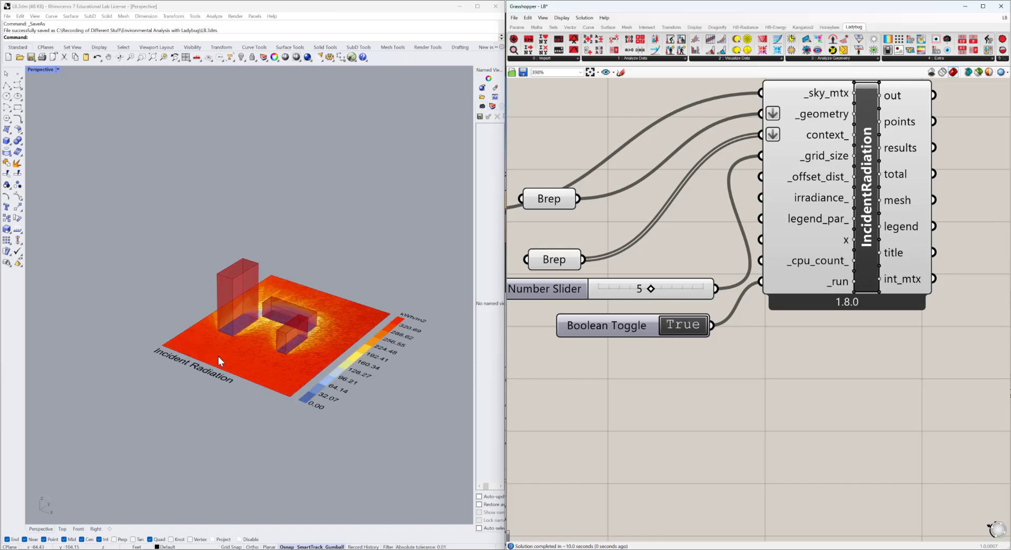
pyautogui.moveTo(316, 419); pyautogui.dragTo(298, 406, button='right')
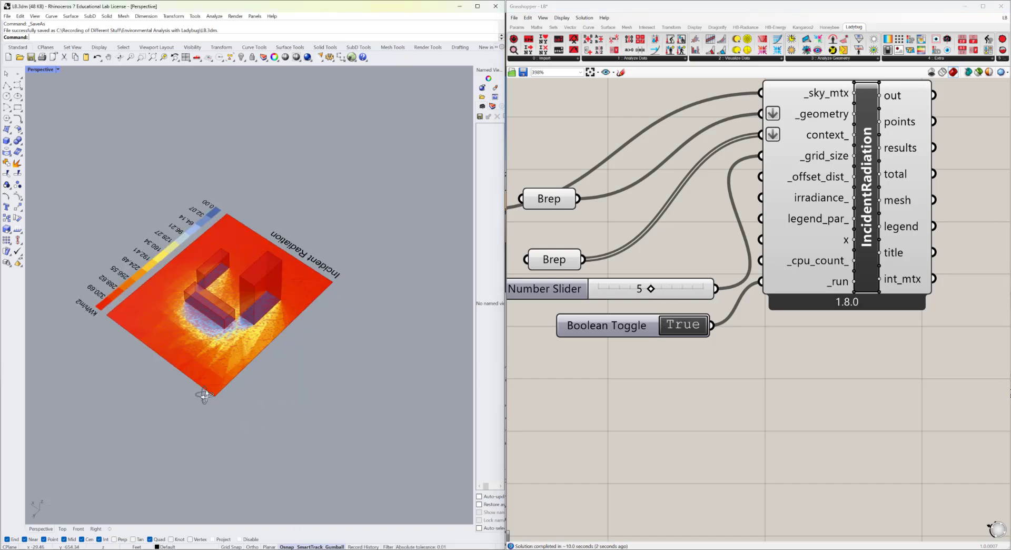
pyautogui.moveTo(204, 395); pyautogui.dragTo(232, 356, button='right')
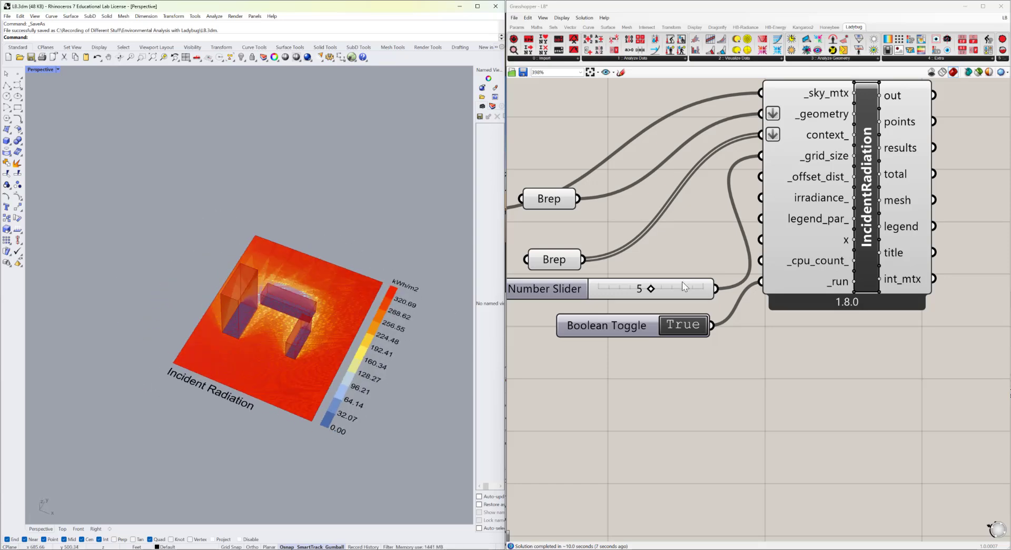
# - Turn off the preview of the ground surface's Brep parameter so it stops overlapping the radiation mesh
pyautogui.moveTo(540, 210); pyautogui.dragTo(655, 274, button='right')
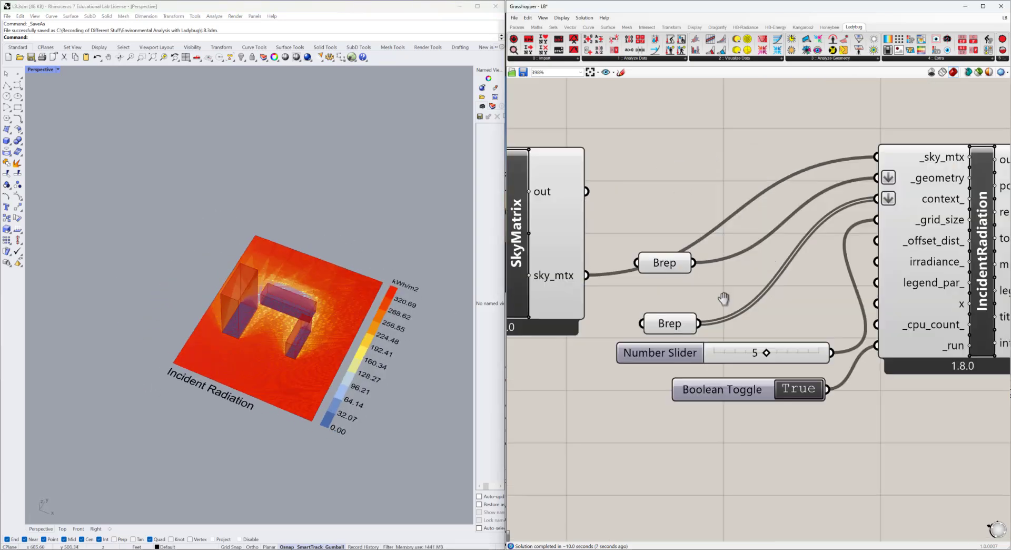
pyautogui.click(662, 264)
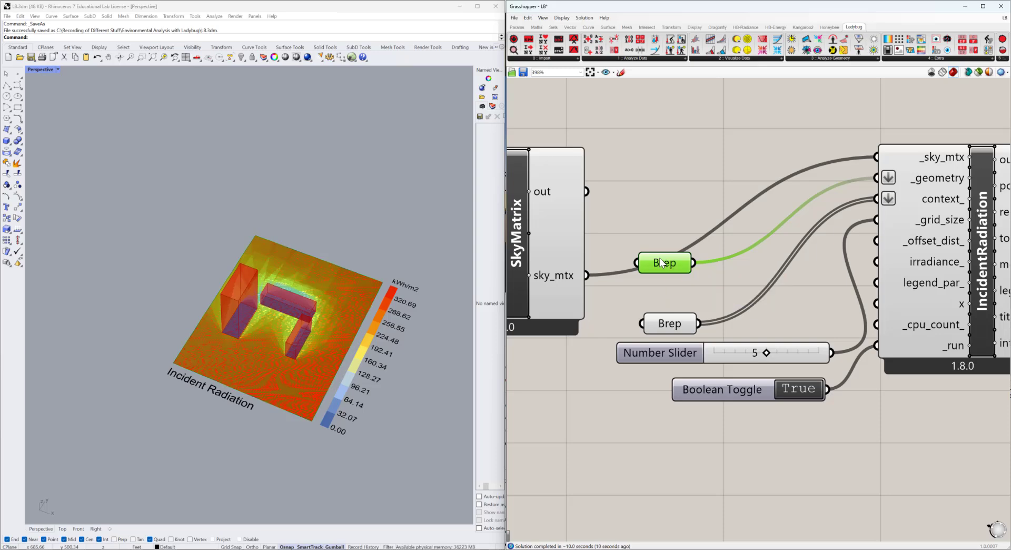
pyautogui.rightClick(661, 263)
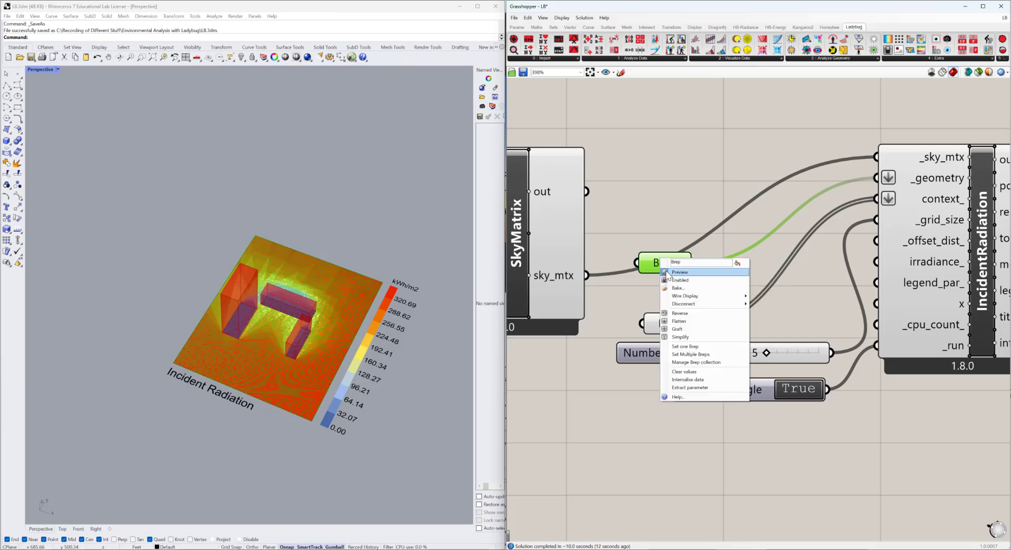
pyautogui.click(666, 272)
# - Examine the winter radiation colours on the ground around the three buildings from several sides and compare them with the legend
pyautogui.moveTo(291, 380); pyautogui.dragTo(375, 366, button='right')
pyautogui.scroll(7, 303, 350)
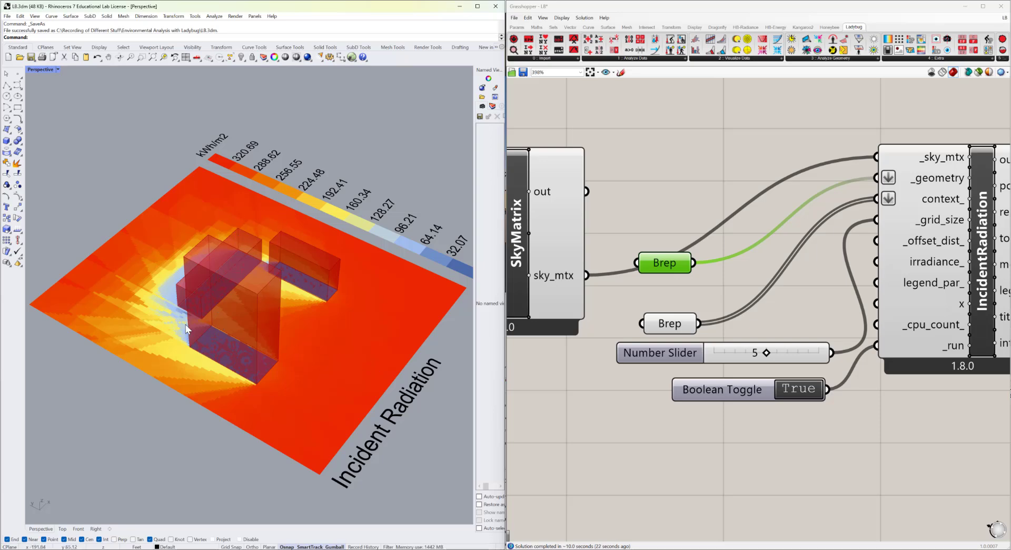
pyautogui.moveTo(214, 315); pyautogui.dragTo(245, 315, button='right')
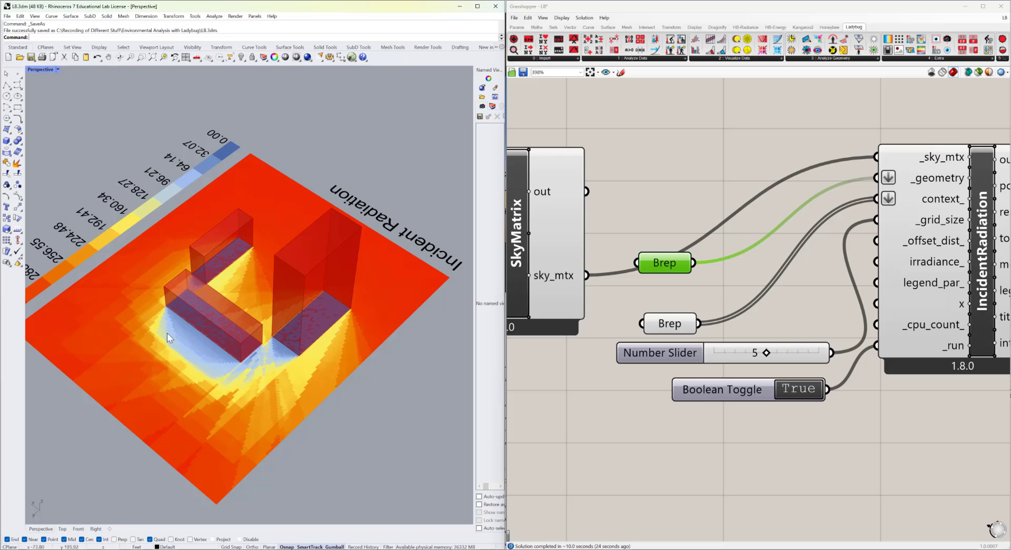
pyautogui.moveTo(233, 347)
pyautogui.mouseDown(button='right')
pyautogui.moveTo(207, 343)
pyautogui.moveTo(237, 345)
pyautogui.mouseUp(button='right')
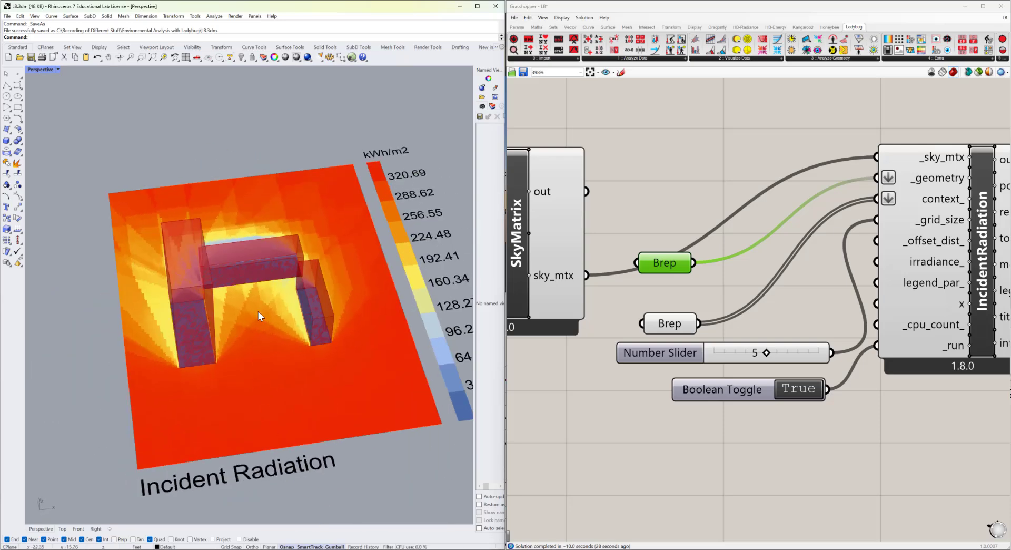
pyautogui.scroll(-2, 382, 265)
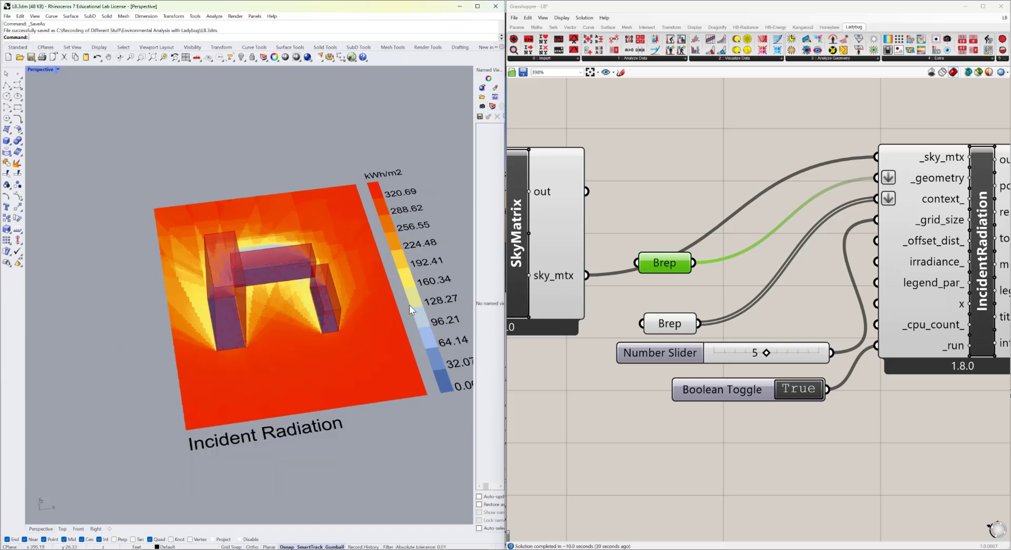
pyautogui.scroll(-1, 119, 235)
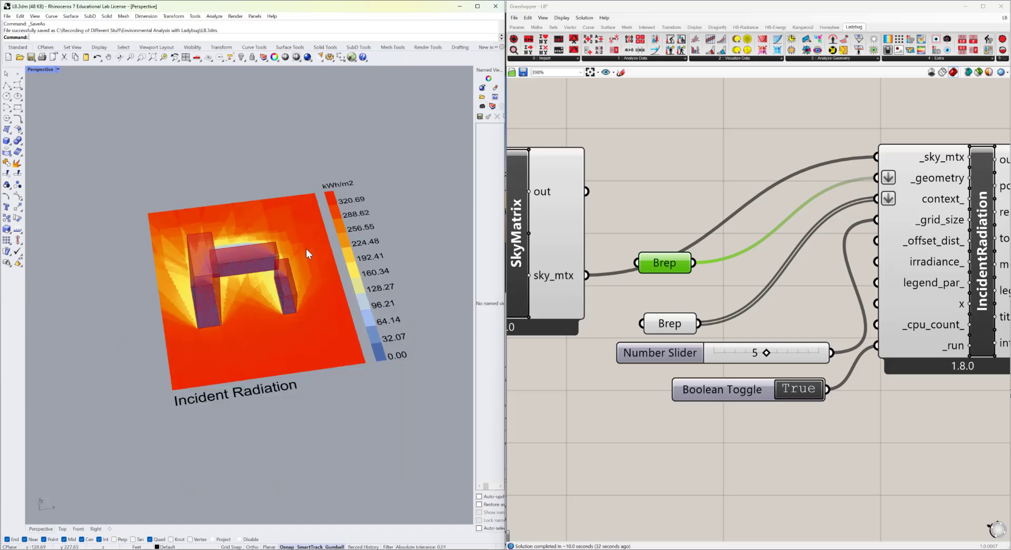
# - Connect the Summer AnalysisPeriod's hoys output to SkyMatrix's _hoys input in place of Winter
pyautogui.scroll(-4, 798, 269)
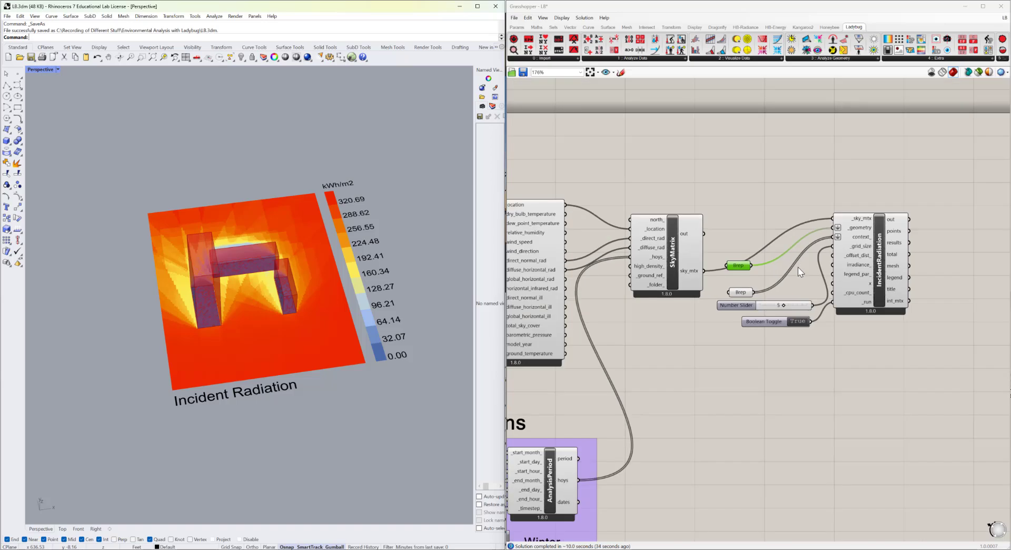
pyautogui.moveTo(671, 416); pyautogui.dragTo(704, 307, button='right')
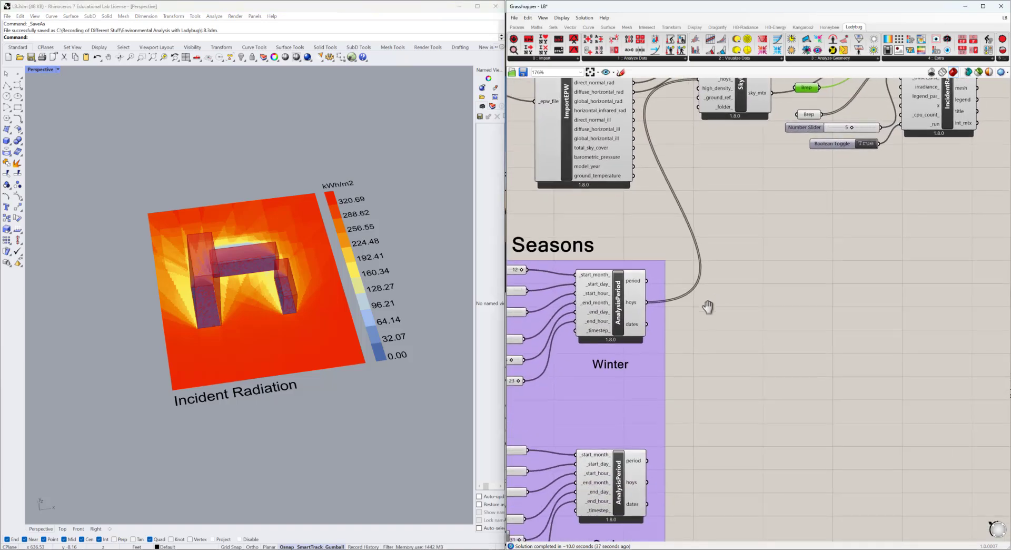
pyautogui.scroll(-2, 665, 324)
pyautogui.scroll(-1, 663, 347)
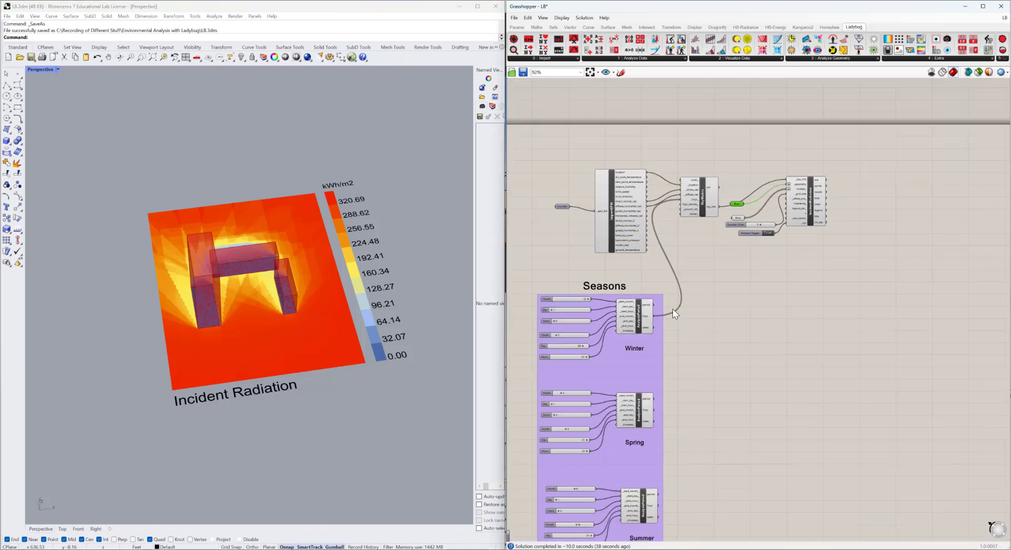
pyautogui.scroll(4, 705, 200)
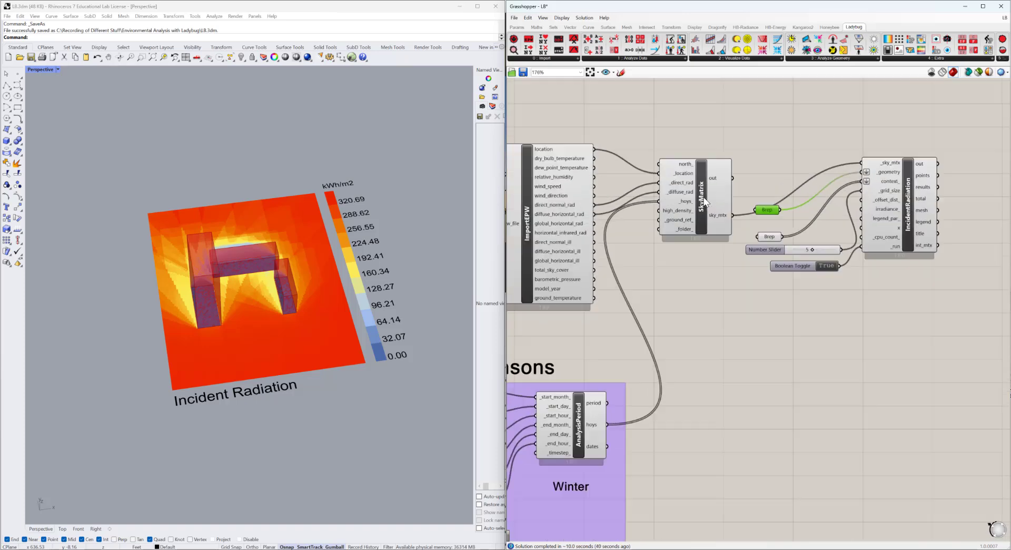
pyautogui.scroll(1, 705, 201)
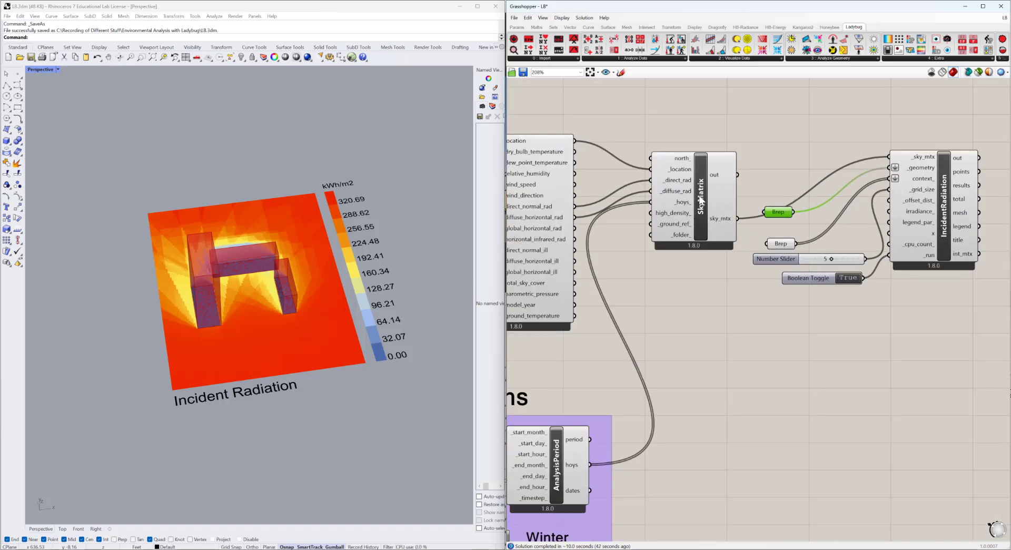
pyautogui.scroll(-4, 701, 206)
pyautogui.moveTo(668, 454); pyautogui.dragTo(668, 377, button='right')
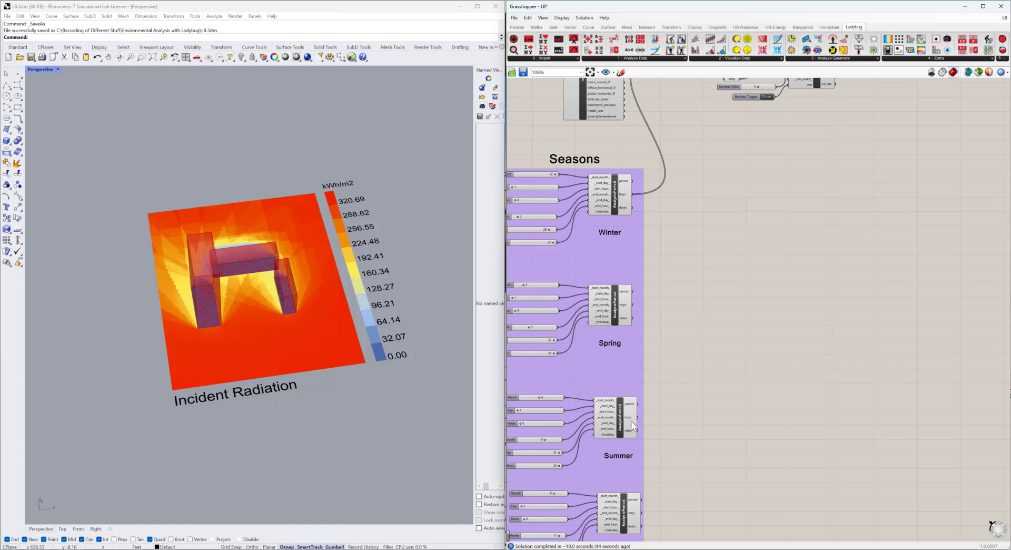
pyautogui.moveTo(632, 421); pyautogui.dragTo(668, 239)
pyautogui.scroll(-2, 675, 422)
pyautogui.scroll(9, 658, 210)
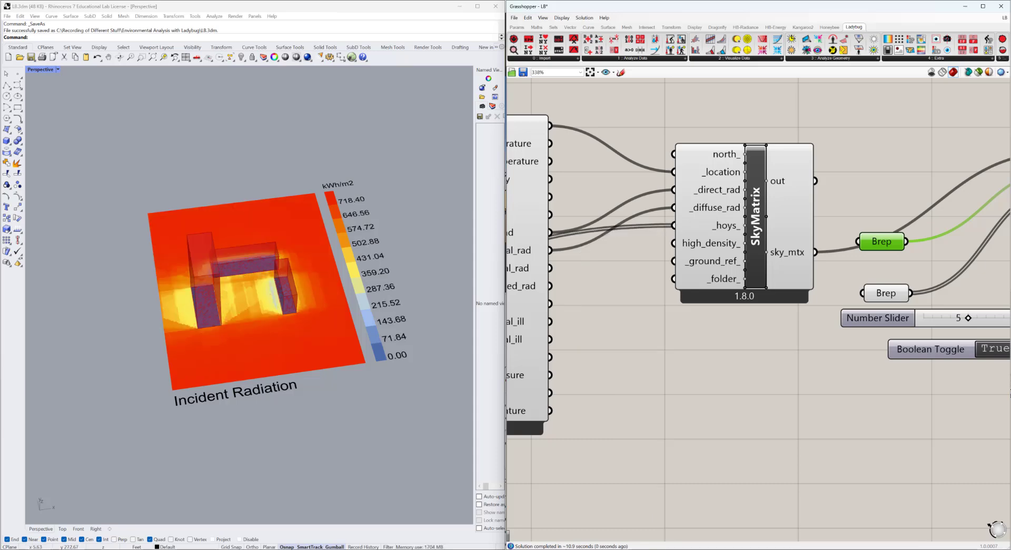
# - Examine the summer radiation mesh around and between the buildings from several sides and close up
pyautogui.click(260, 352)
pyautogui.moveTo(284, 343); pyautogui.dragTo(284, 344, button='right')
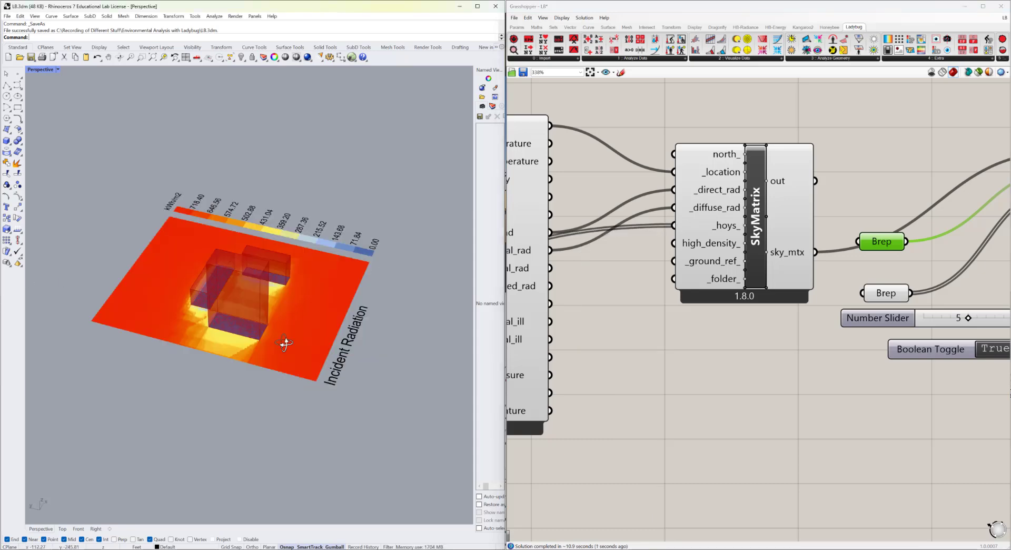
pyautogui.scroll(3, 244, 304)
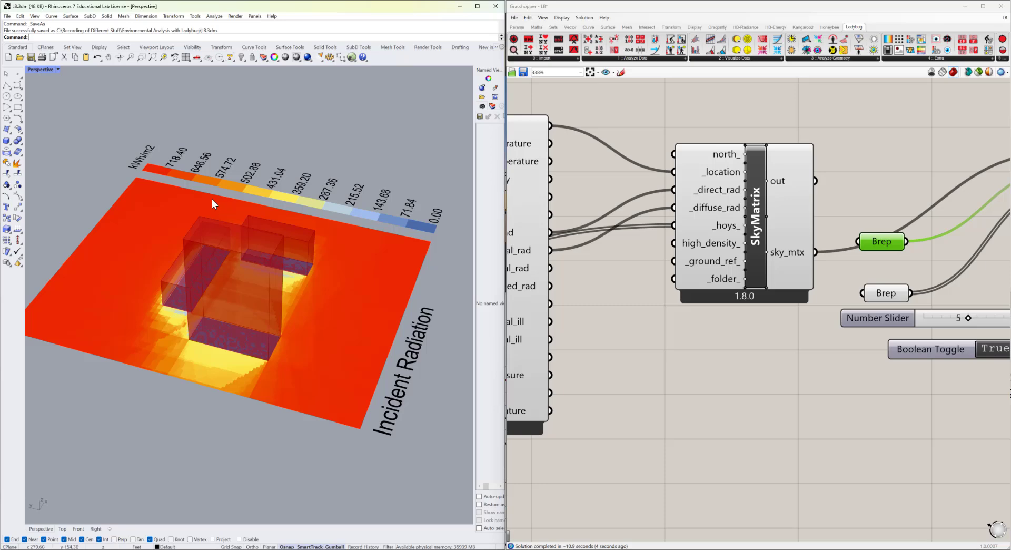
pyautogui.moveTo(320, 324); pyautogui.dragTo(267, 323, button='right')
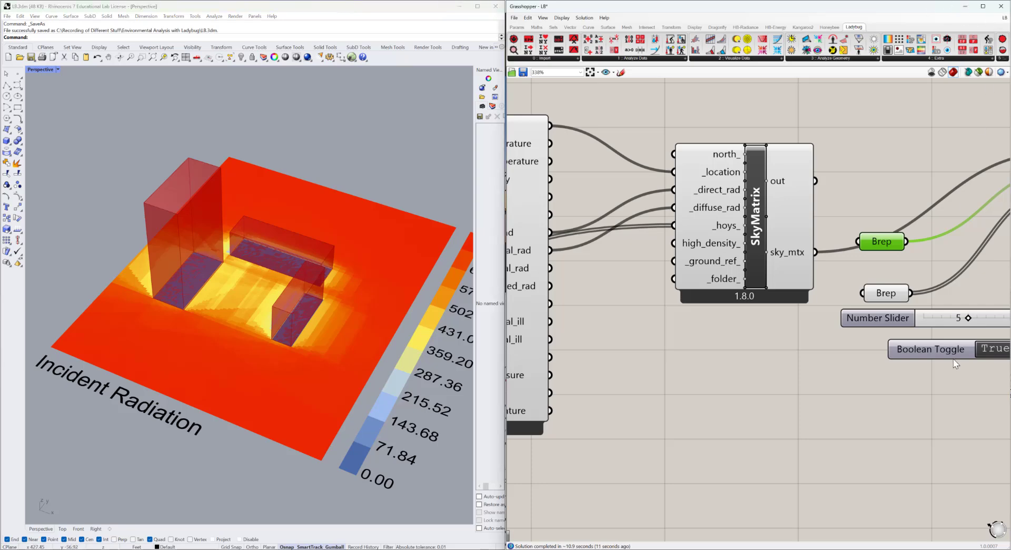
pyautogui.scroll(5, 242, 280)
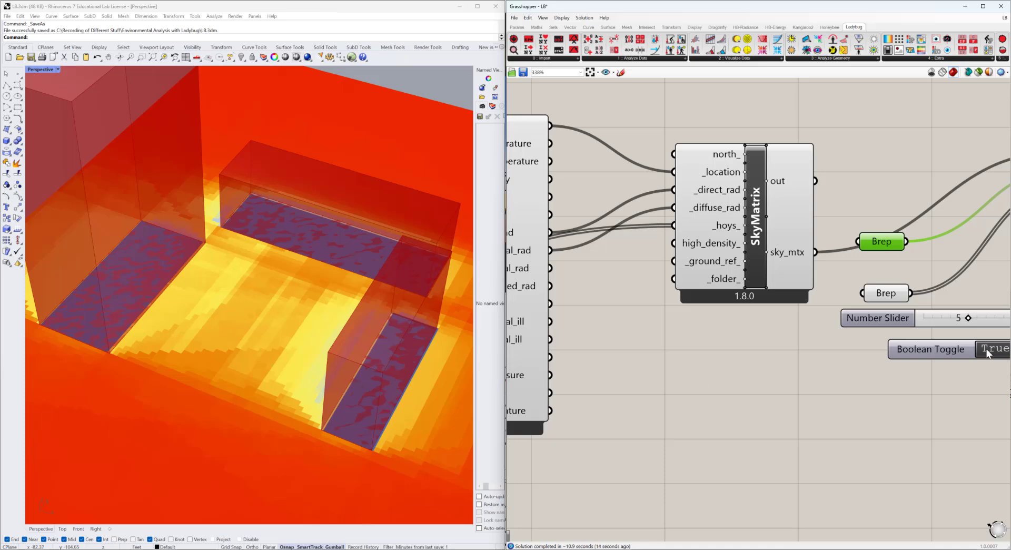
# - Examine the banded summer radiation pattern in the courtyard between the buildings and the size of its grid cells
pyautogui.moveTo(886, 348); pyautogui.dragTo(709, 348, button='right')
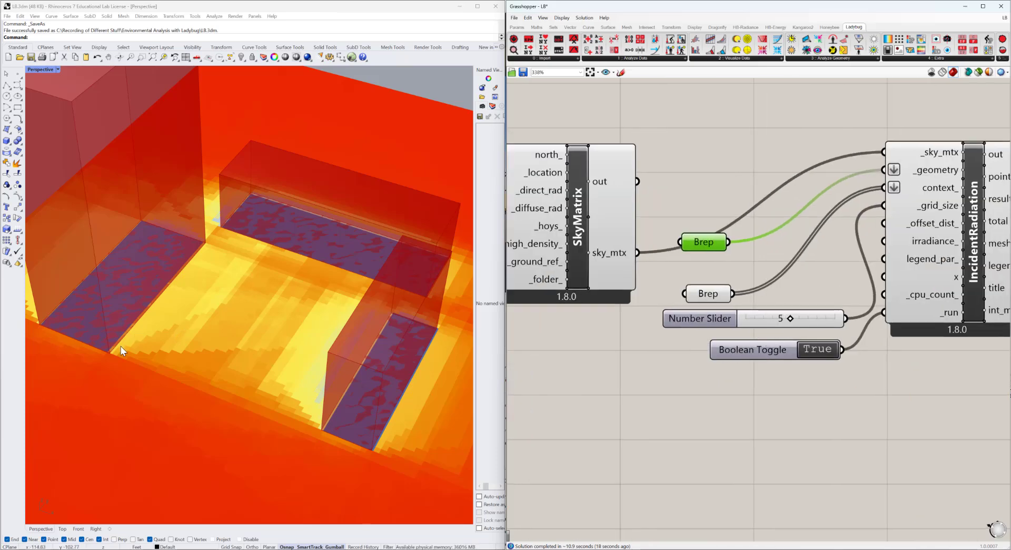
pyautogui.scroll(3, 121, 346)
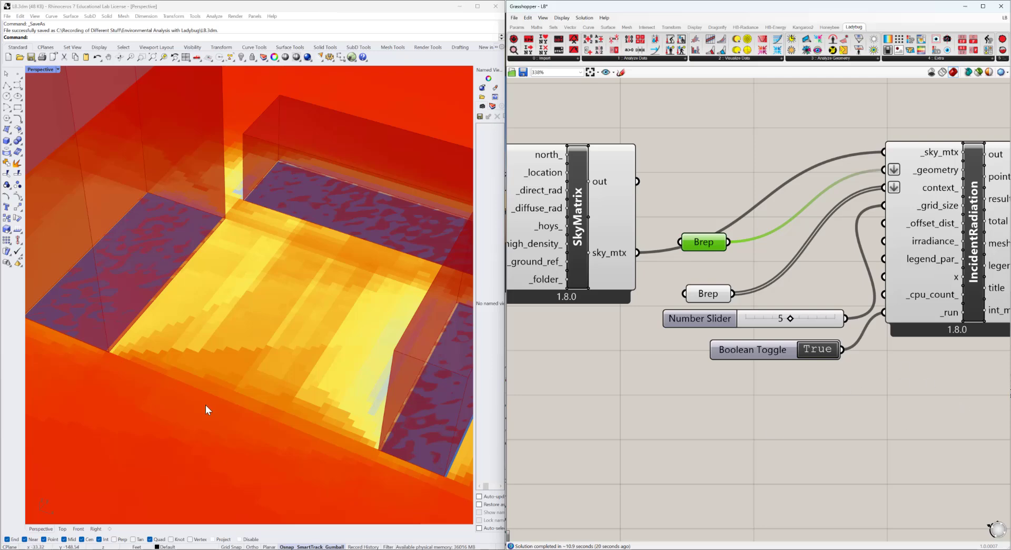
pyautogui.scroll(-3, 191, 365)
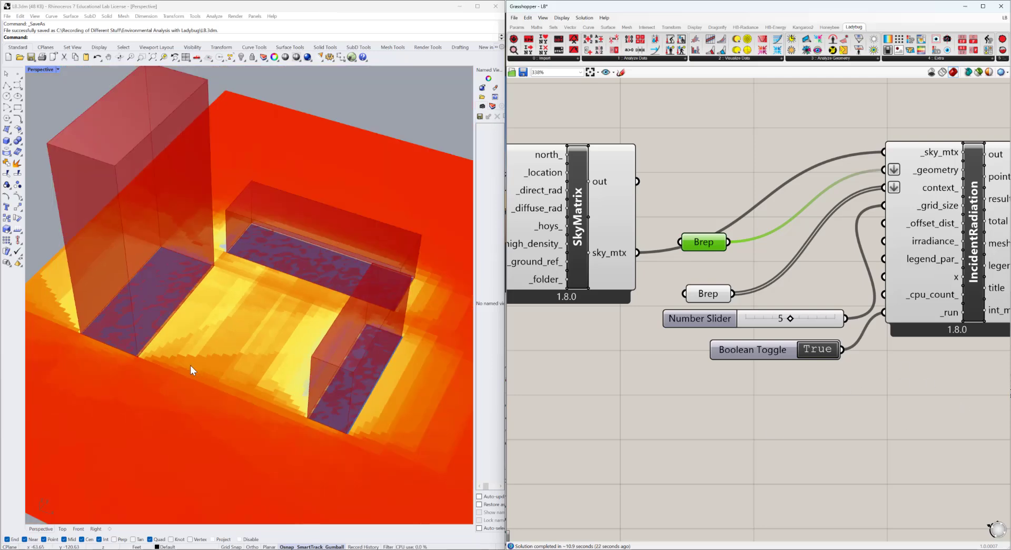
pyautogui.scroll(5, 204, 367)
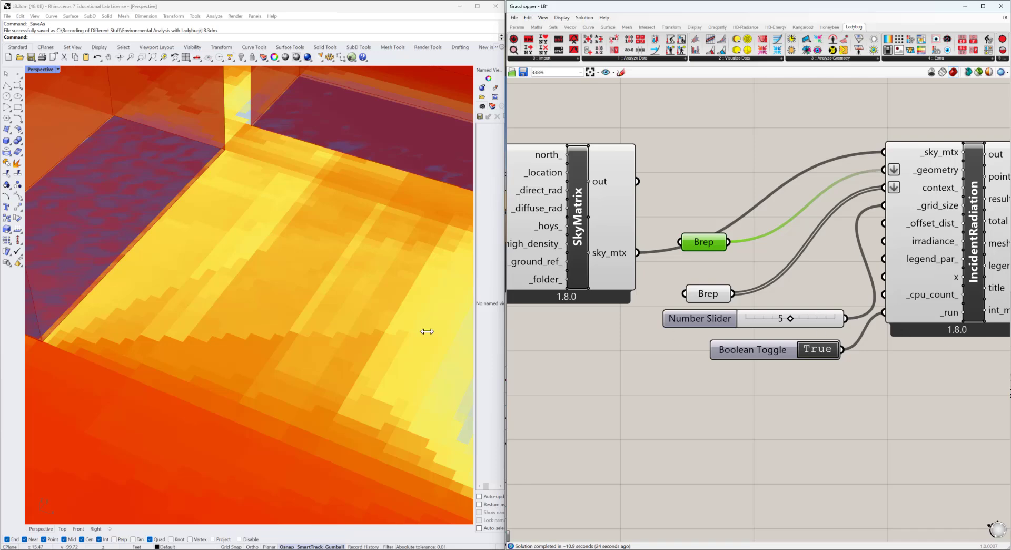
pyautogui.scroll(-3, 188, 320)
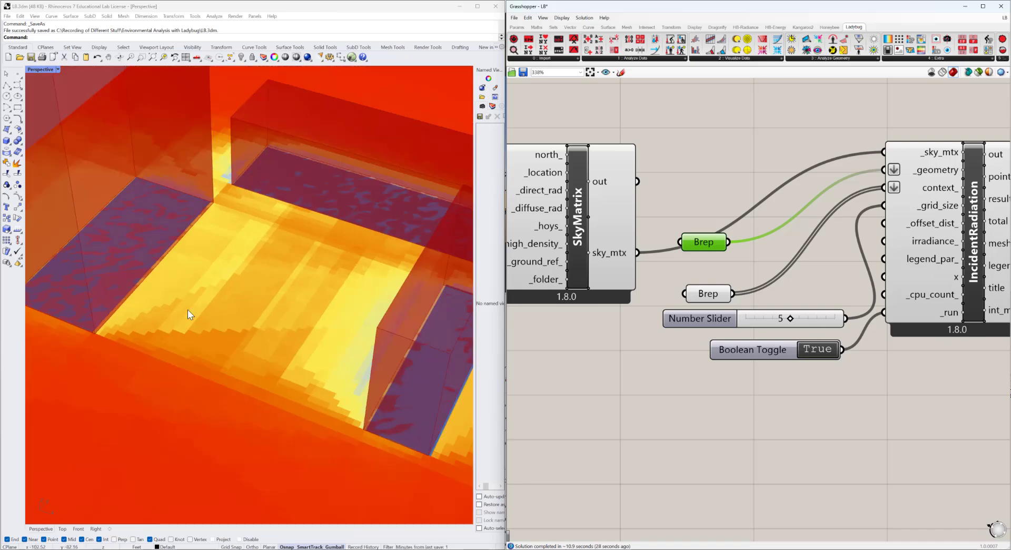
pyautogui.scroll(3, 229, 328)
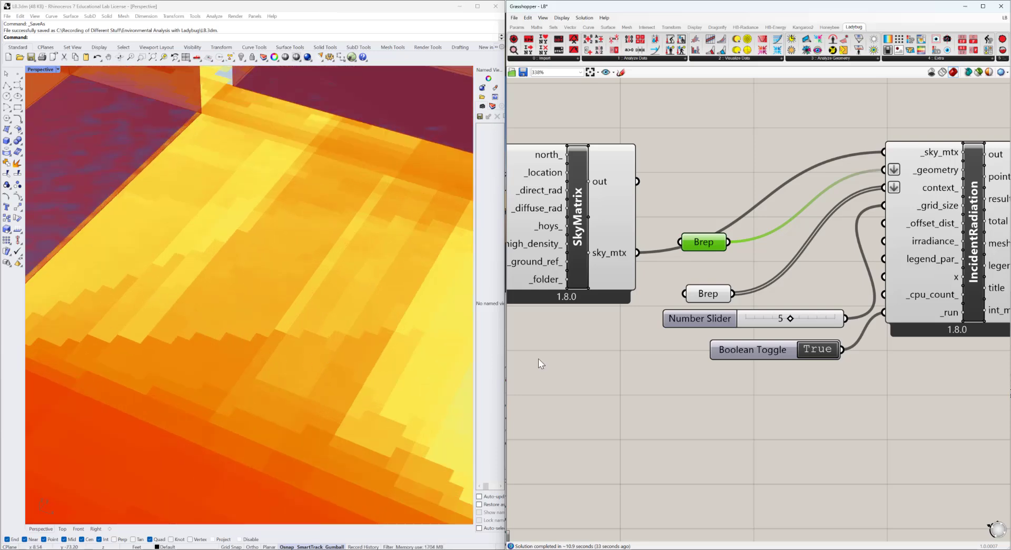
pyautogui.click(776, 317)
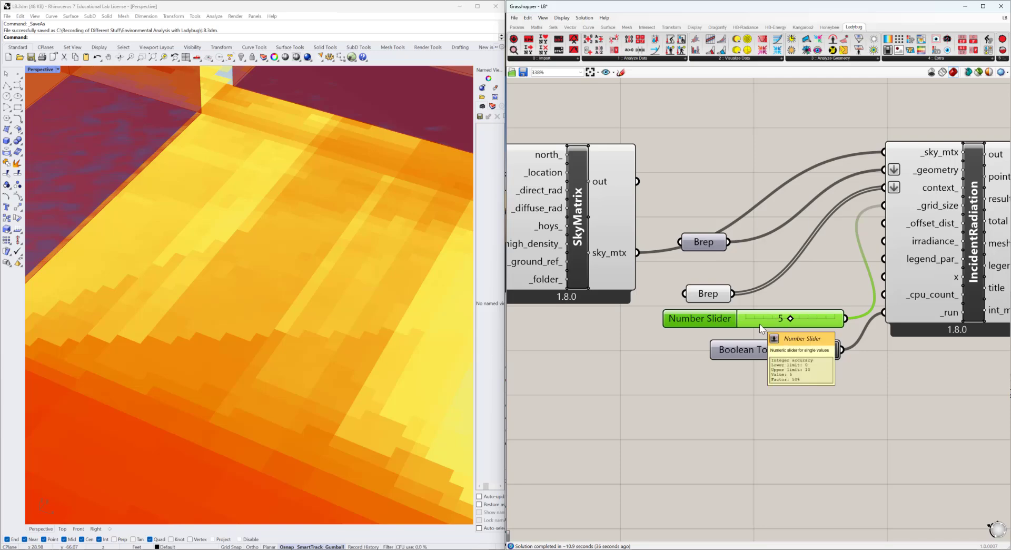
pyautogui.scroll(-5, 312, 280)
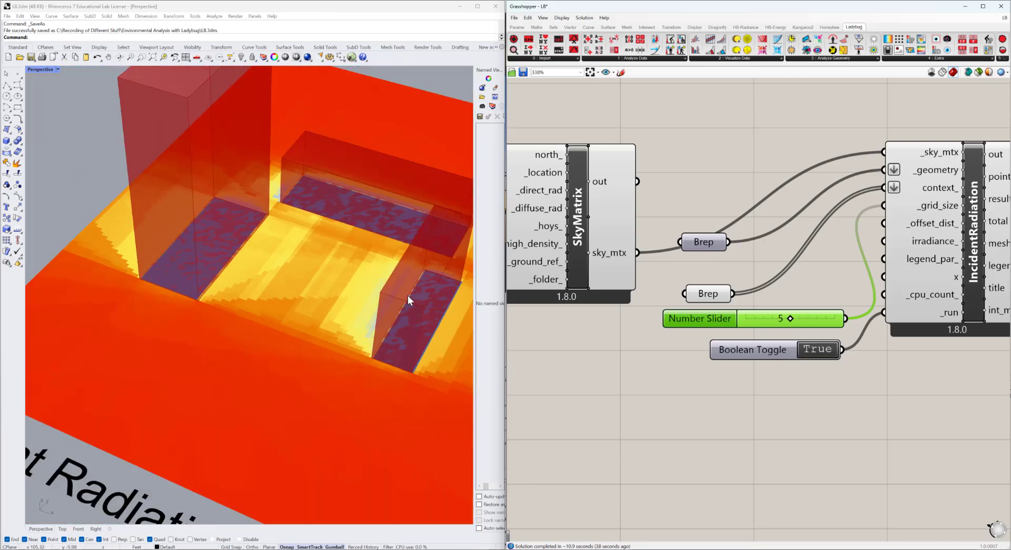
# - Close the Grasshopper window and show the hidden buildings and ground surface in Rhino
pyautogui.click(1001, 6)
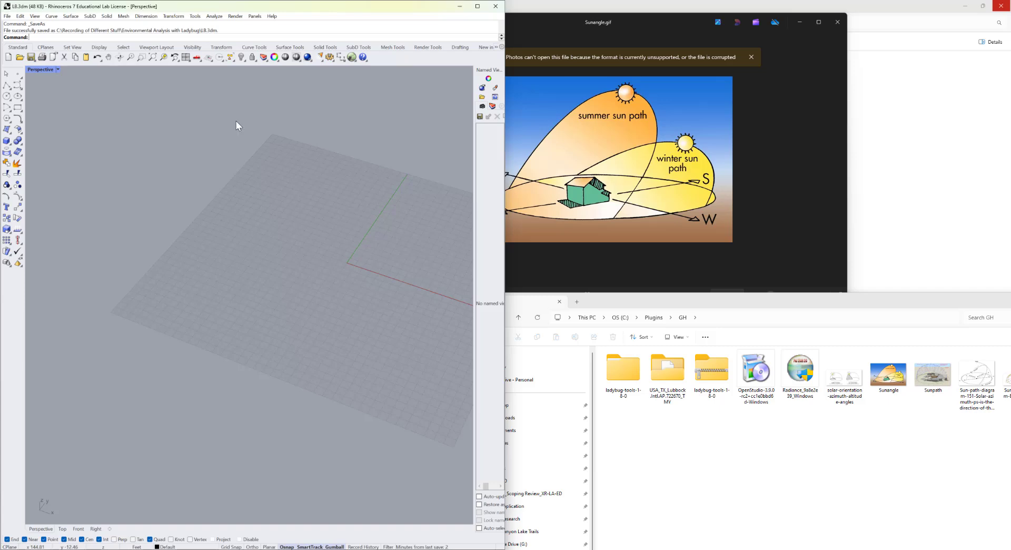
pyautogui.click(243, 58)
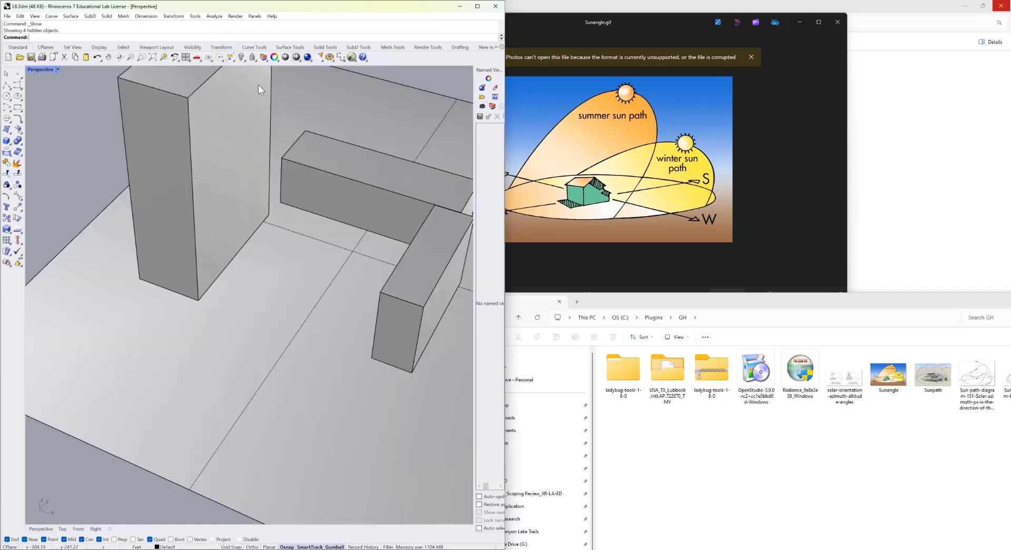
pyautogui.moveTo(431, 431); pyautogui.dragTo(5, 133, button='right')
# - Draw a rectangle in the Top view that fills most of the courtyard between the three buildings
pyautogui.click(62, 528)
pyautogui.click(18, 108)
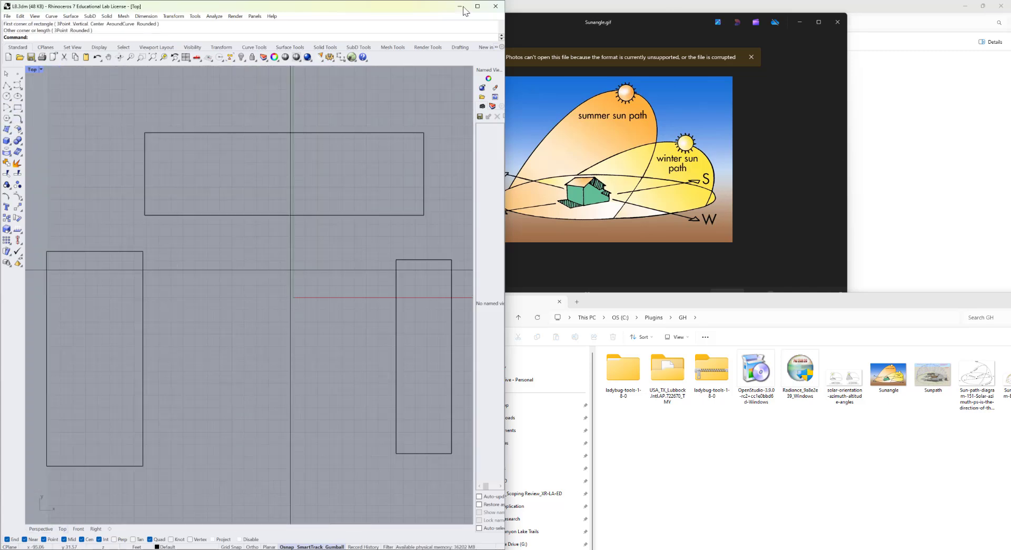
pyautogui.click(478, 5)
pyautogui.click(17, 104)
pyautogui.click(391, 212)
pyautogui.click(595, 409)
# - Draw seven circles of different sizes spread inside the courtyard rectangle
pyautogui.click(7, 94)
pyautogui.click(428, 233)
pyautogui.click(438, 245)
pyautogui.rightClick(473, 288)
pyautogui.click(474, 289)
pyautogui.click(530, 294)
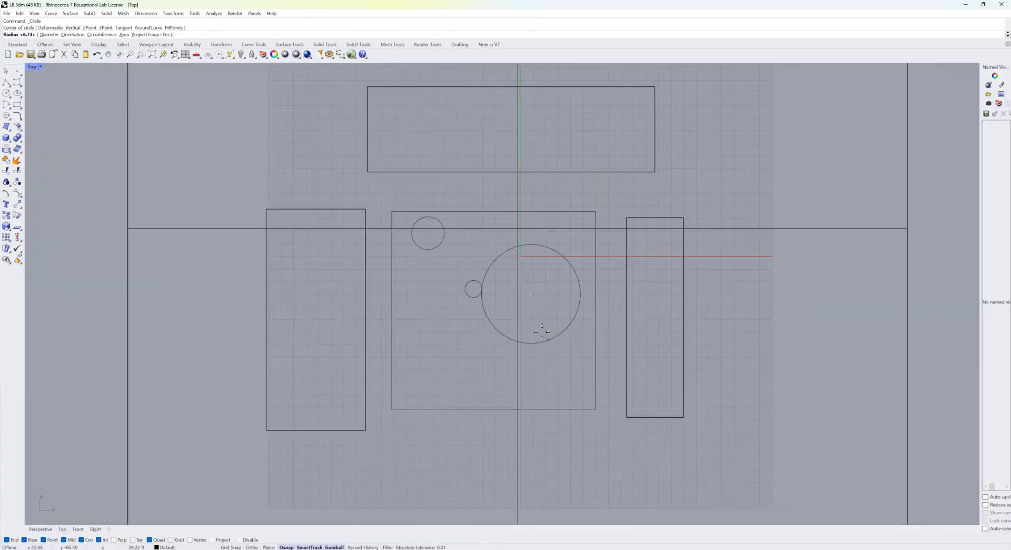
pyautogui.click(461, 347)
pyautogui.click(564, 373)
pyautogui.click(409, 301)
pyautogui.click(429, 385)
# - Create a planar surface with circular holes from the rectangle and seven circles, and raise it above the ground as a canopy
pyautogui.moveTo(380, 203); pyautogui.dragTo(608, 421)
pyautogui.click(9, 129)
pyautogui.click(30, 141)
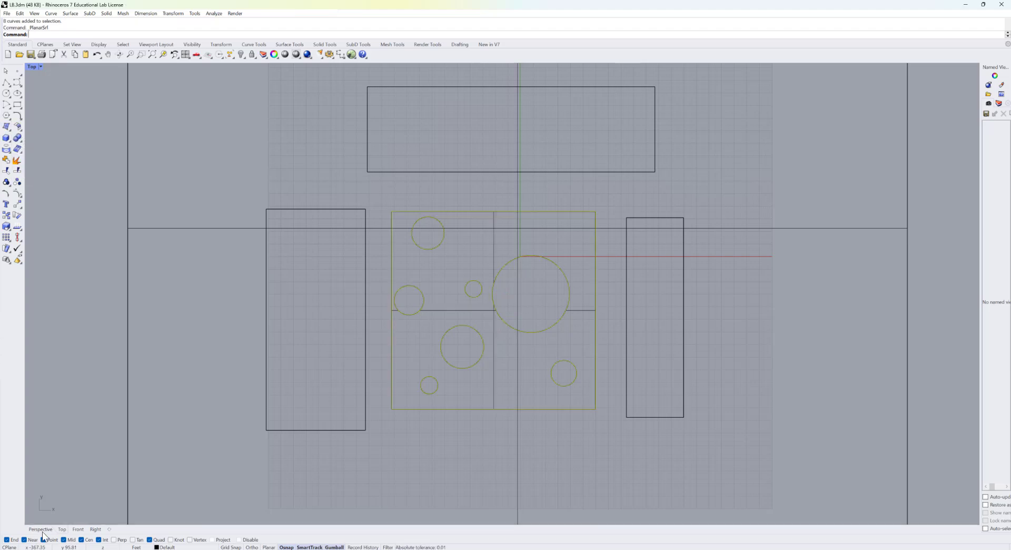
pyautogui.click(40, 529)
pyautogui.click(584, 306)
pyautogui.moveTo(608, 309); pyautogui.dragTo(607, 260)
pyautogui.click(243, 56)
pyautogui.click(230, 54)
pyautogui.click(284, 99)
pyautogui.press('Delete')
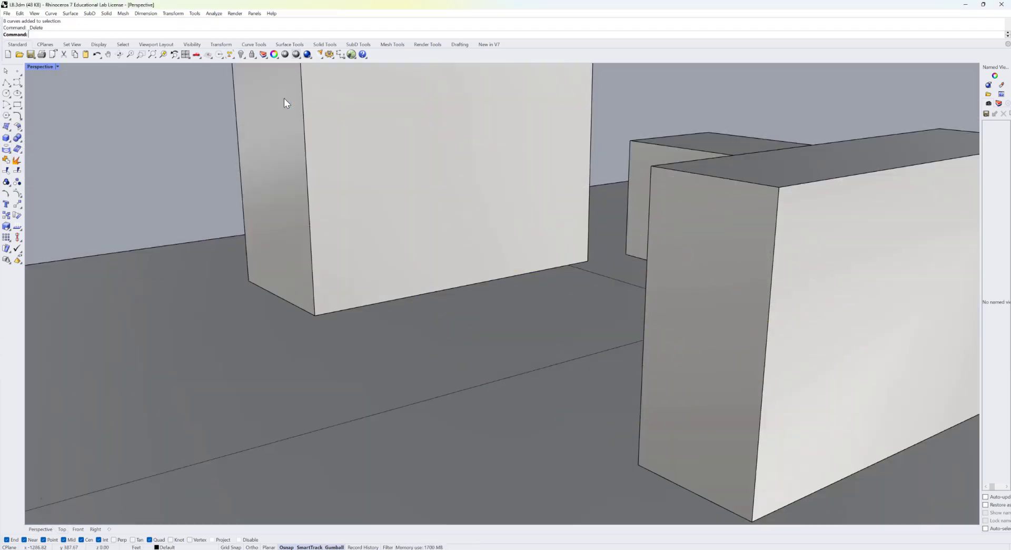
pyautogui.hotkey('ctrl', 'z')
# - Delete the rectangle and circle curves, keeping only the raised perforated surface
pyautogui.click(229, 55)
pyautogui.click(284, 99)
pyautogui.press('Delete')
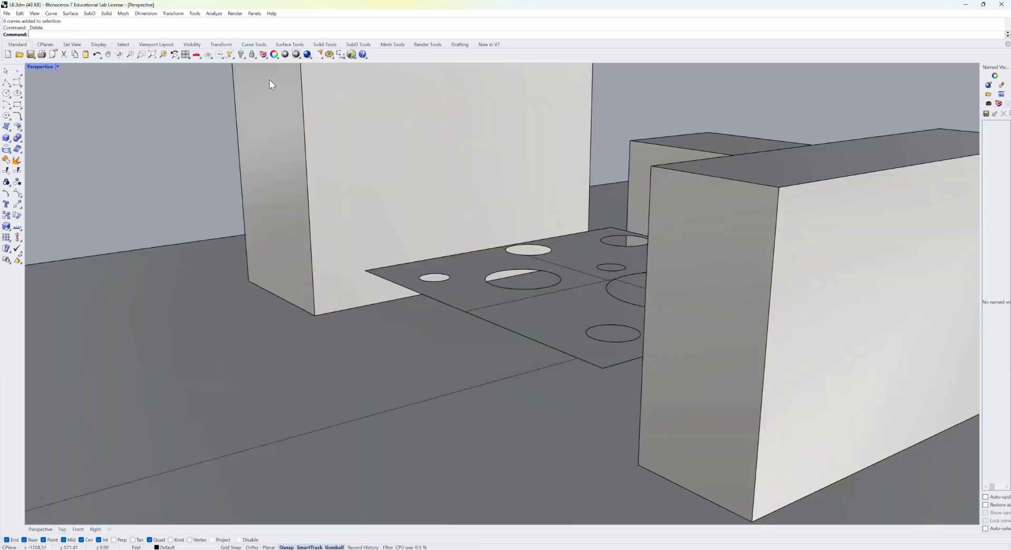
# - Reopen Grasshopper and place the Rhino window beside it so both are in view
pyautogui.moveTo(279, 115); pyautogui.dragTo(523, 350, button='right')
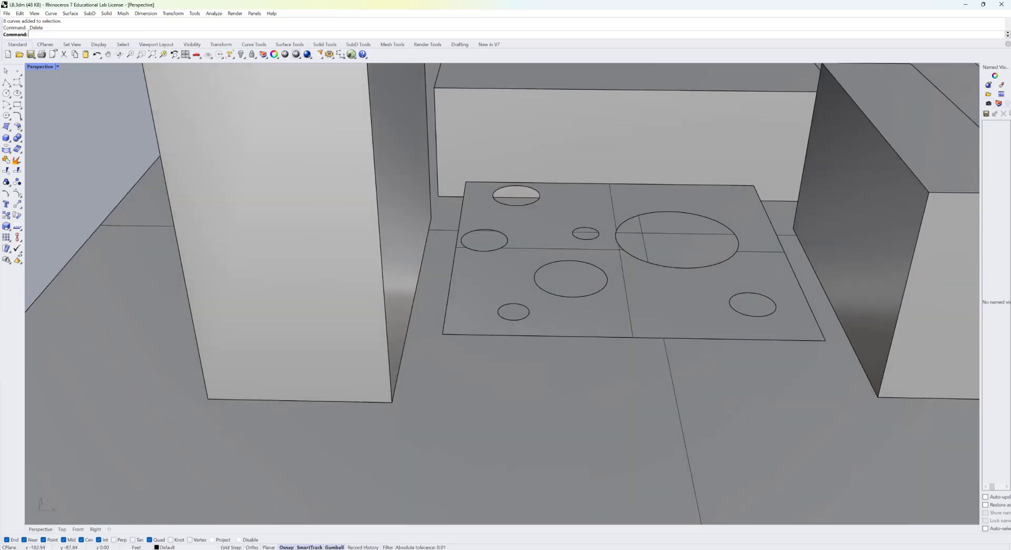
pyautogui.moveTo(406, 353)
pyautogui.mouseDown(button='right')
pyautogui.moveTo(413, 361)
pyautogui.moveTo(412, 337)
pyautogui.mouseUp(button='right')
pyautogui.write('Grasshopper')
pyautogui.press('Return')
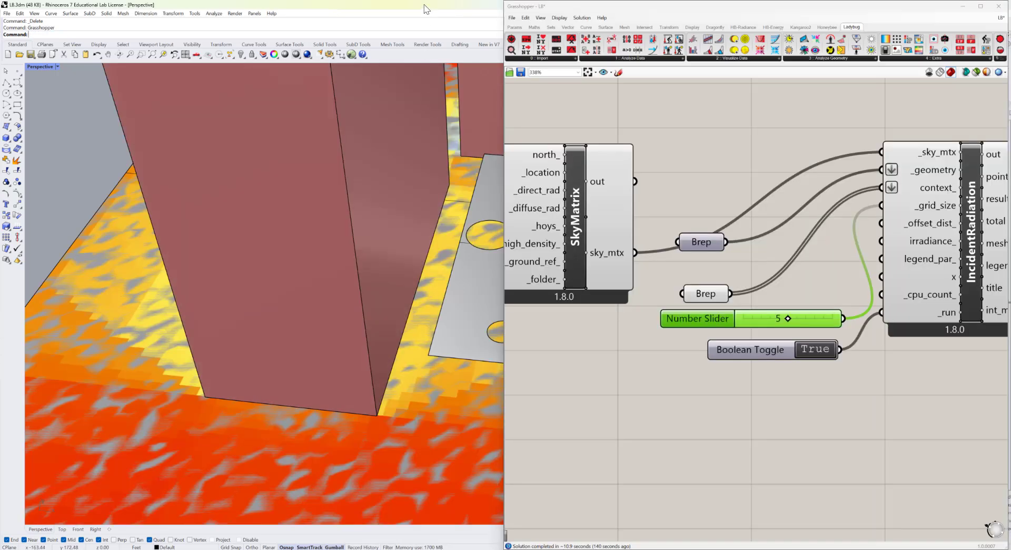
pyautogui.moveTo(427, 4); pyautogui.dragTo(2, 221)
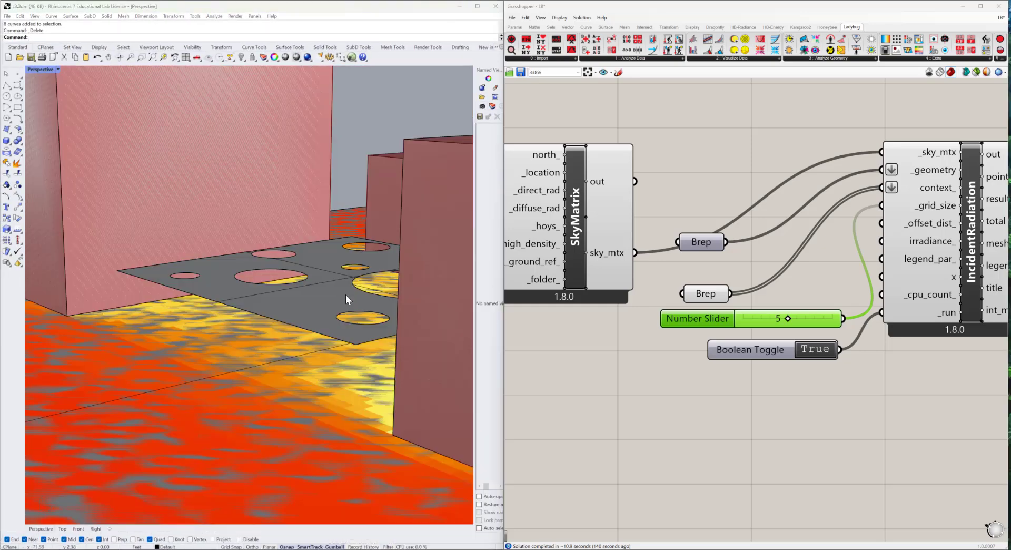
# - Set the Boolean Toggle on IncidentRadiation's _run input to False
pyautogui.moveTo(368, 339); pyautogui.dragTo(867, 346, button='right')
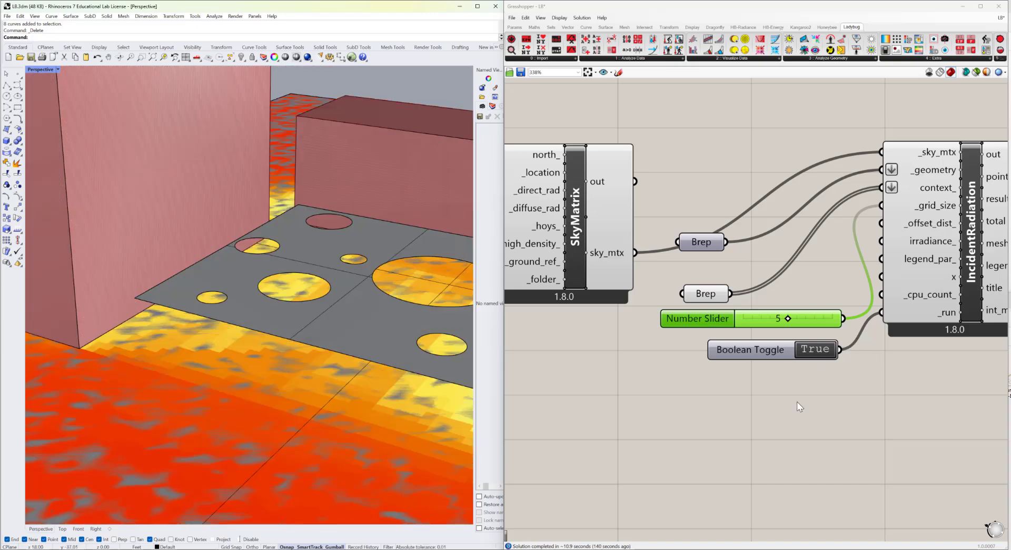
pyautogui.scroll(-10, 161, 244)
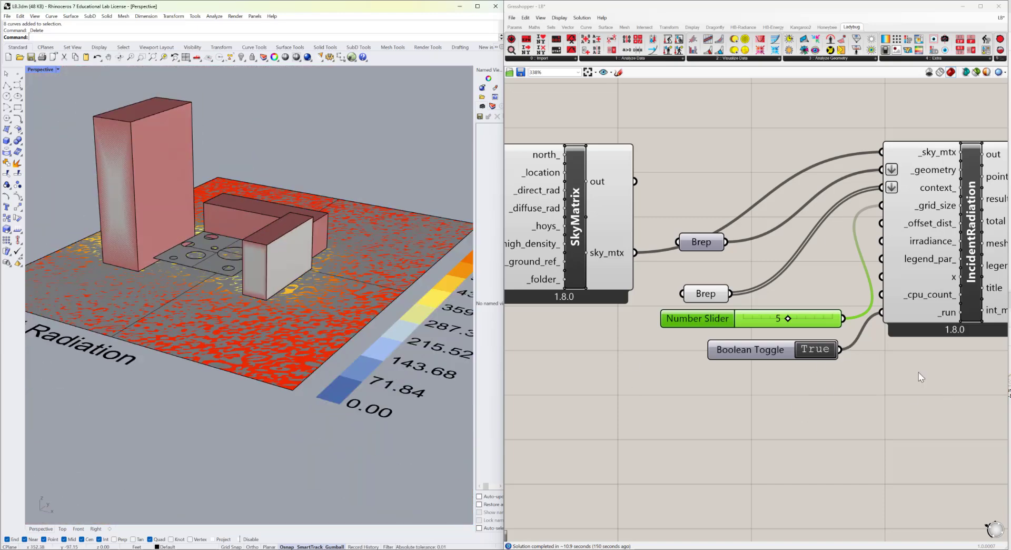
pyautogui.doubleClick(814, 348)
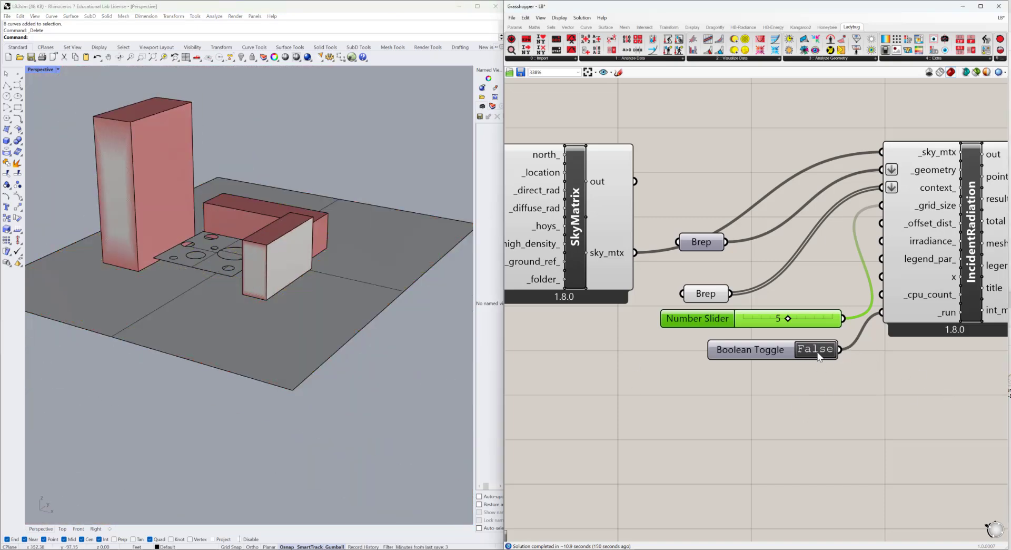
# - Set the context Brep parameter to reference the three buildings and the perforated canopy surface as multiple Breps
pyautogui.moveTo(338, 357)
pyautogui.mouseDown(button='right')
pyautogui.moveTo(347, 372)
pyautogui.moveTo(334, 355)
pyautogui.mouseUp(button='right')
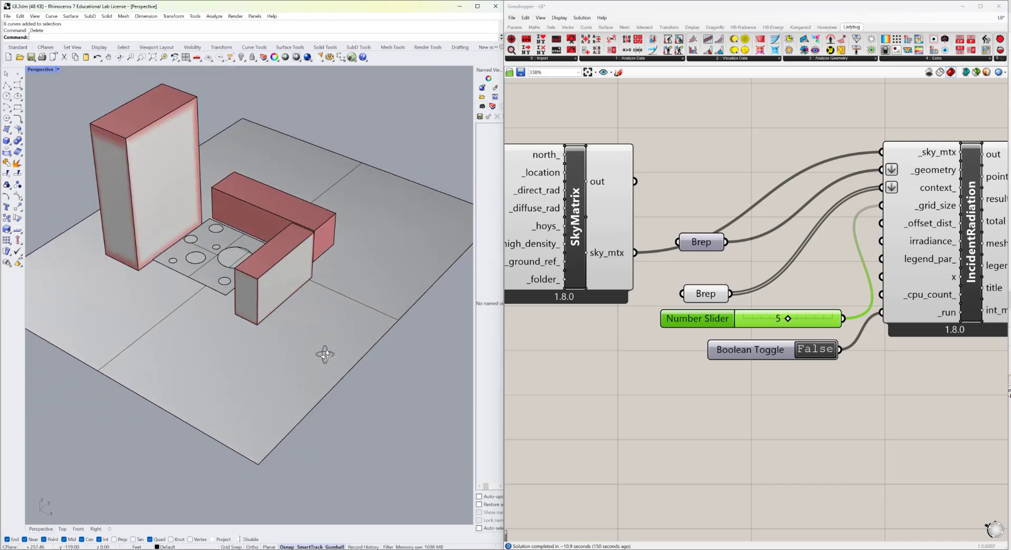
pyautogui.click(701, 296)
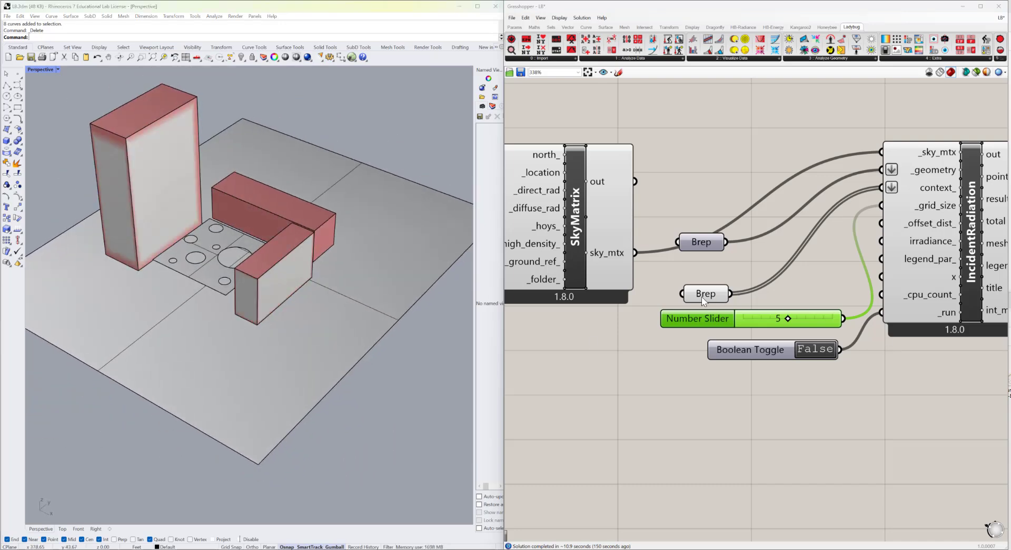
pyautogui.rightClick(701, 296)
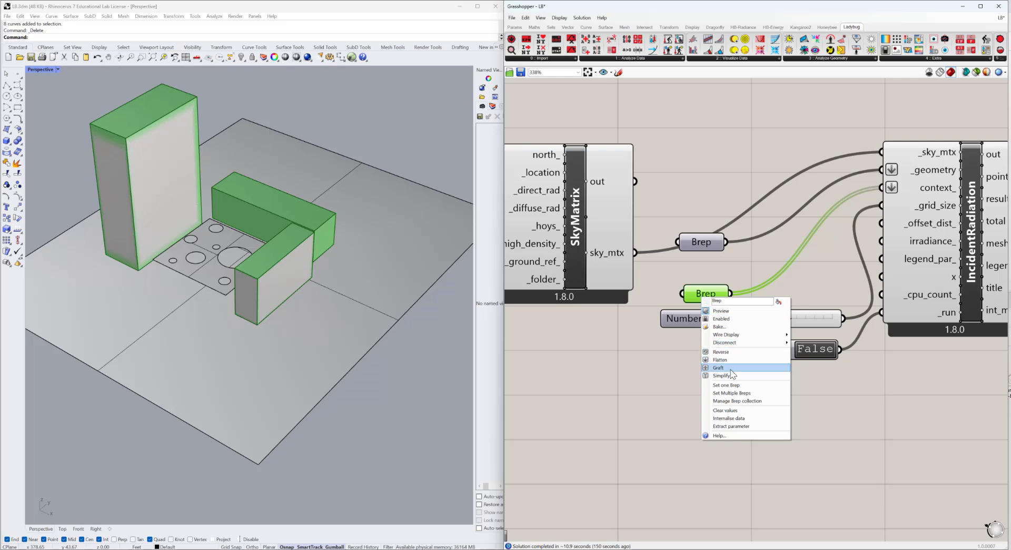
pyautogui.click(733, 394)
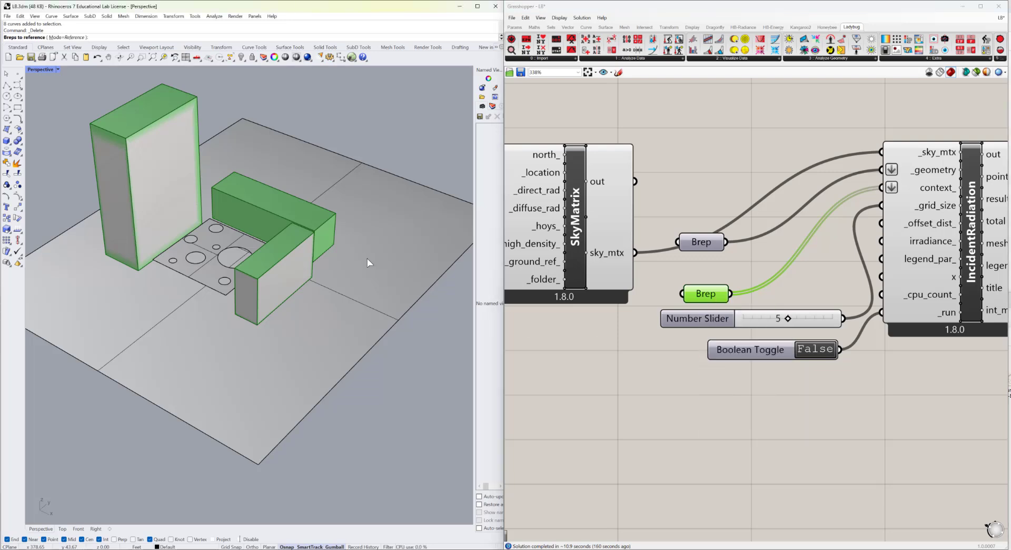
pyautogui.click(270, 232)
pyautogui.click(261, 200)
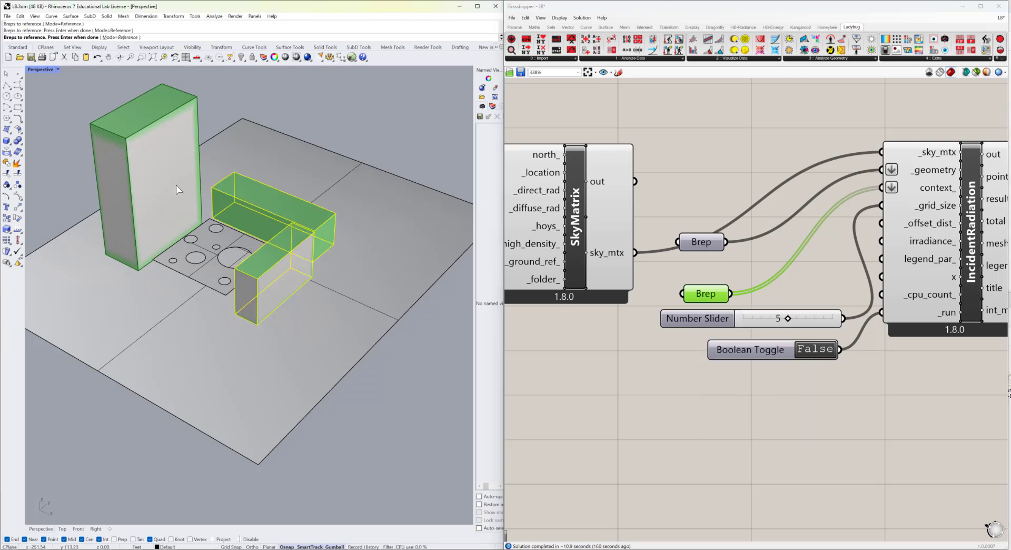
pyautogui.click(176, 185)
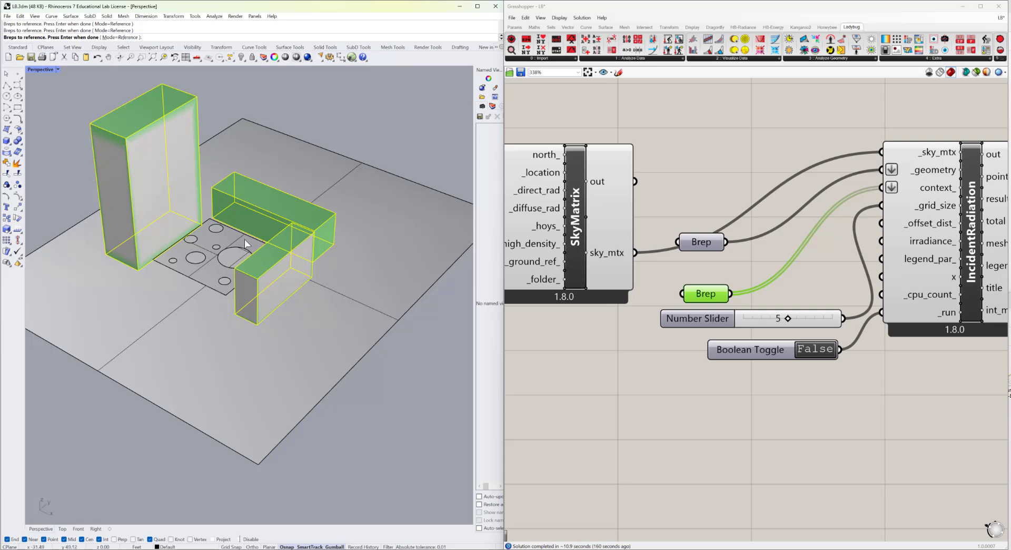
pyautogui.click(244, 239)
pyautogui.press('Return')
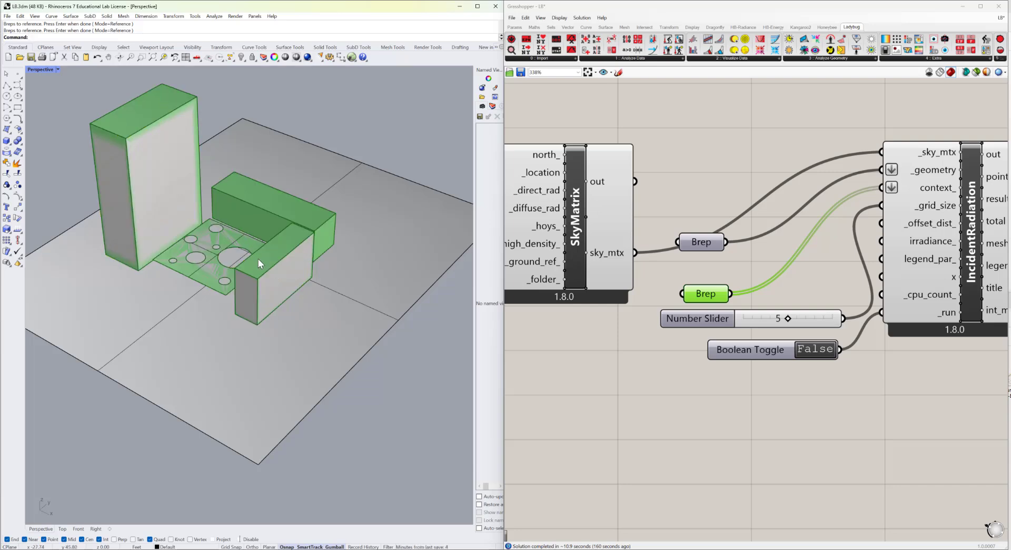
# - Hide all the Rhino geometry and rerun the radiation analysis by setting the Boolean Toggle to True
pyautogui.scroll(-3, 339, 290)
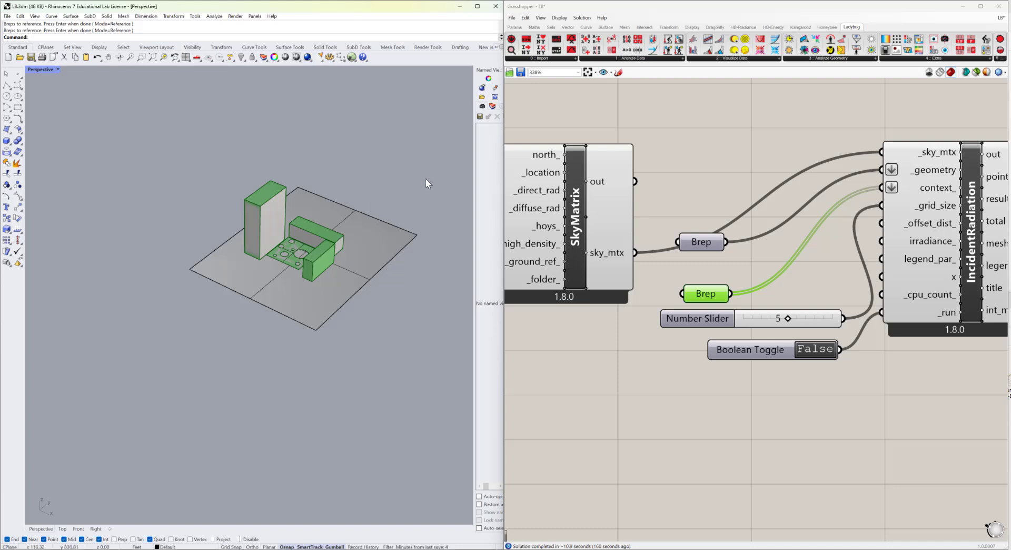
pyautogui.moveTo(426, 178); pyautogui.dragTo(148, 405)
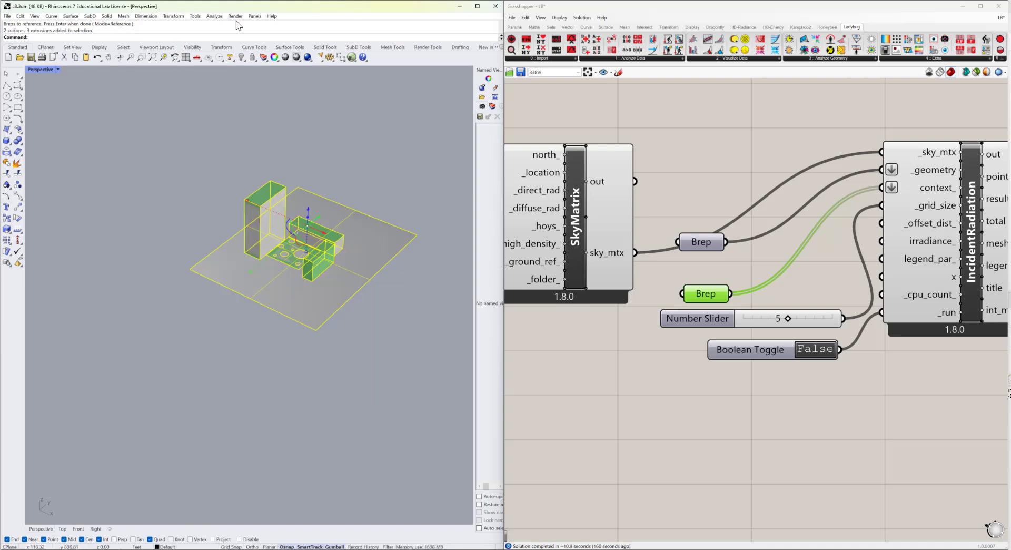
pyautogui.click(242, 58)
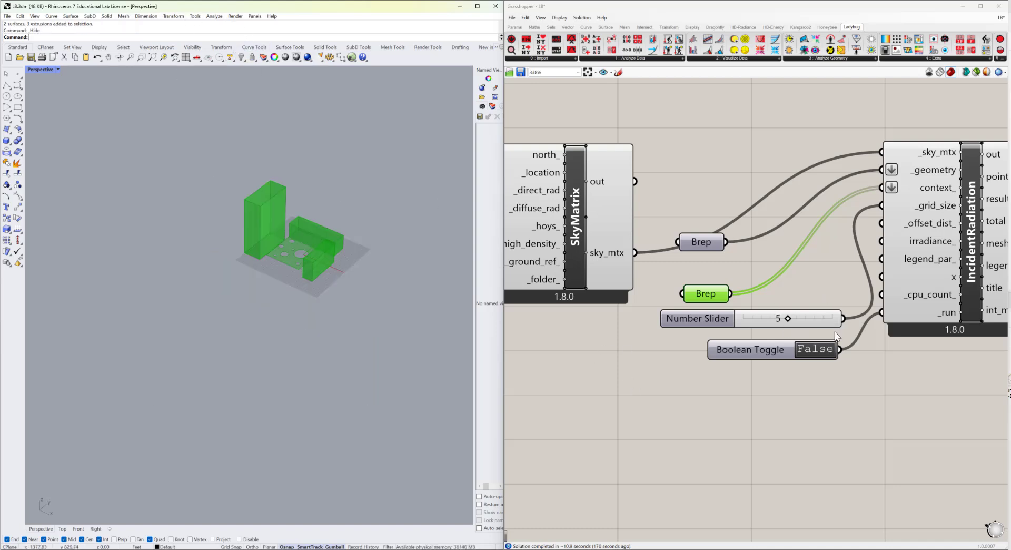
pyautogui.click(820, 348)
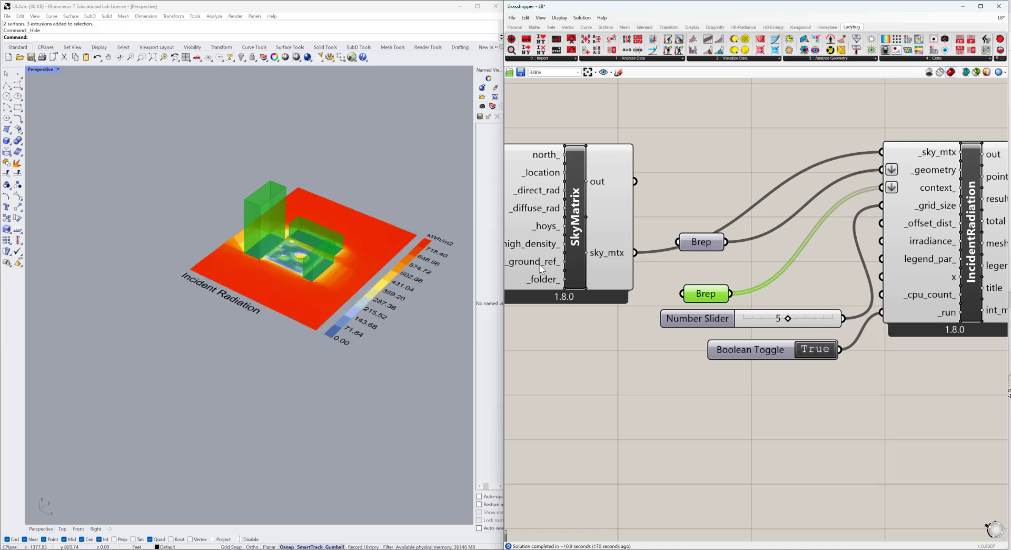
# - Examine the radiation on the ground beneath the perforated canopy, close up through the holes and from farther away against the legend
pyautogui.scroll(5, 311, 245)
pyautogui.moveTo(308, 323); pyautogui.dragTo(391, 307, button='right')
pyautogui.moveTo(289, 337); pyautogui.dragTo(264, 350, button='right')
pyautogui.scroll(8, 273, 316)
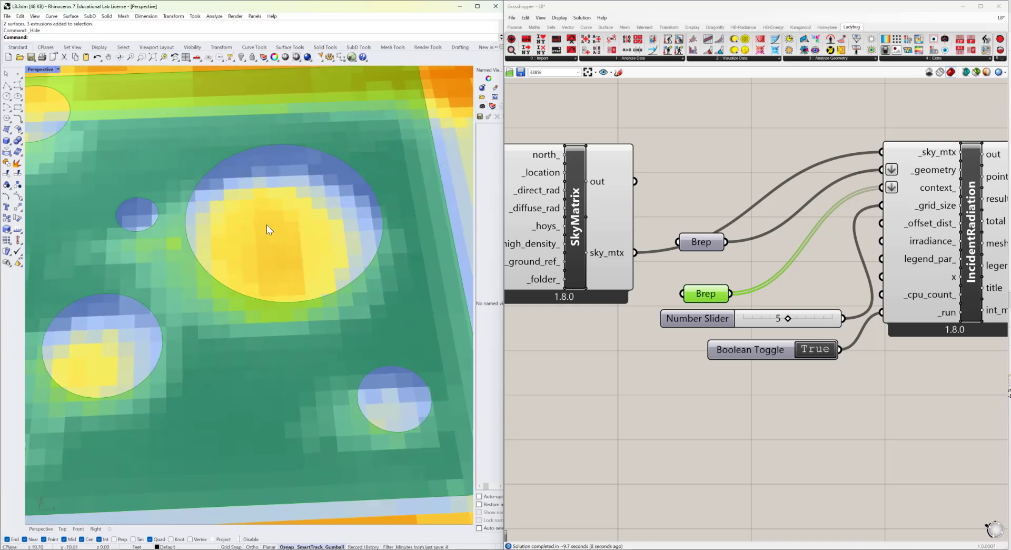
pyautogui.scroll(-8, 274, 238)
pyautogui.moveTo(250, 302)
pyautogui.mouseDown(button='right')
pyautogui.moveTo(257, 285)
pyautogui.moveTo(271, 307)
pyautogui.moveTo(219, 314)
pyautogui.moveTo(264, 309)
pyautogui.moveTo(239, 311)
pyautogui.mouseUp(button='right')
pyautogui.scroll(-6, 248, 286)
pyautogui.scroll(7, 249, 286)
pyautogui.scroll(-5, 185, 297)
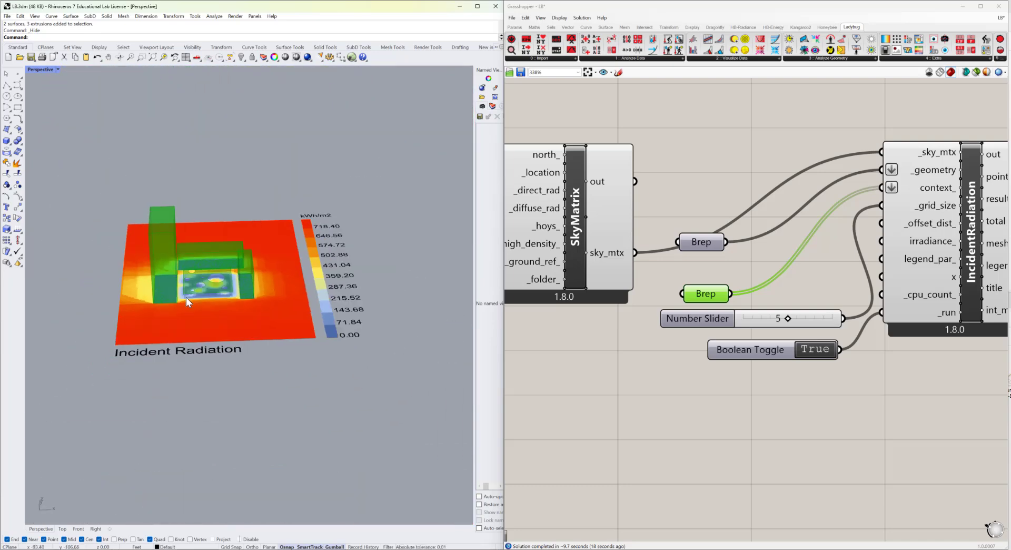
pyautogui.scroll(4, 271, 285)
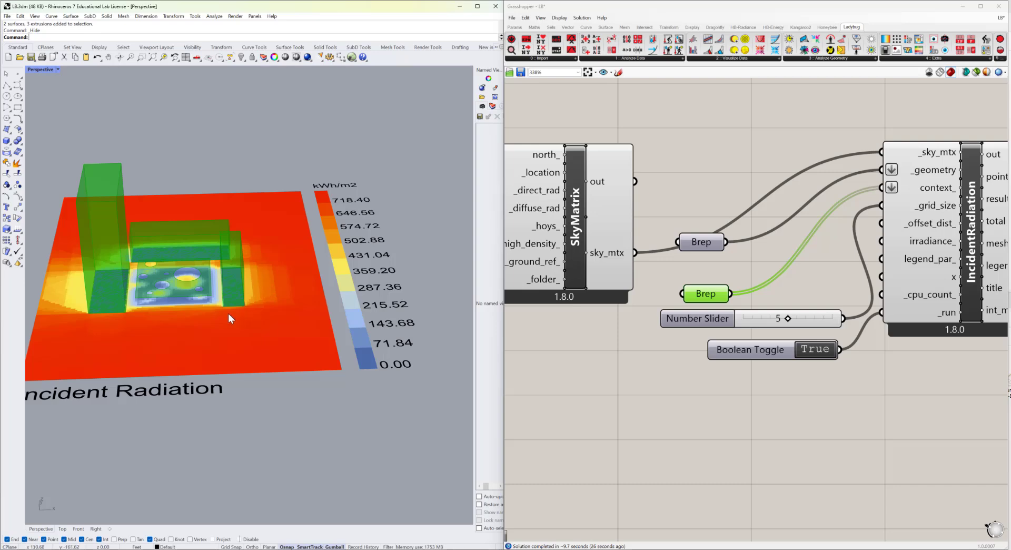
pyautogui.moveTo(228, 313)
pyautogui.mouseDown(button='right')
pyautogui.moveTo(205, 305)
pyautogui.moveTo(223, 315)
pyautogui.mouseUp(button='right')
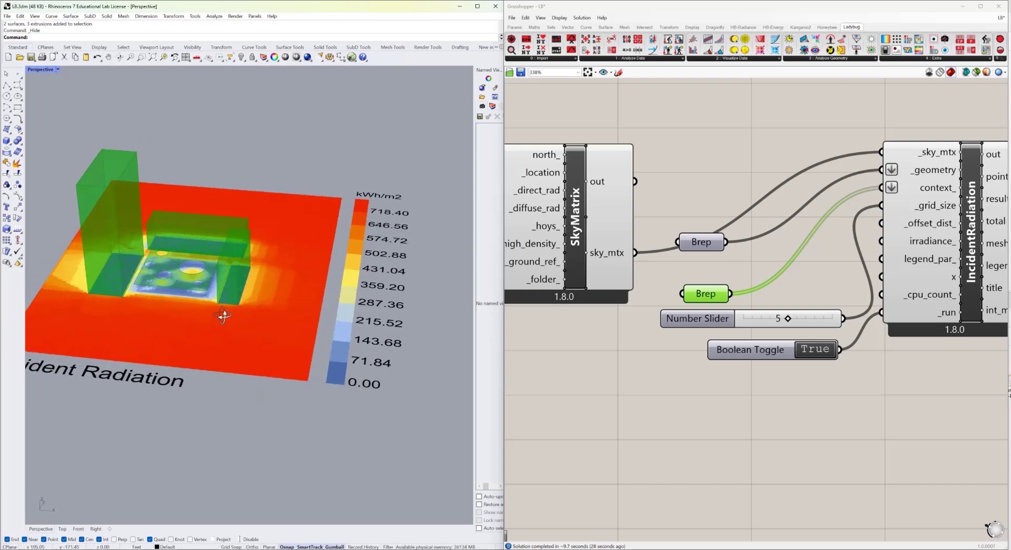
pyautogui.moveTo(397, 321); pyautogui.dragTo(290, 348, button='right')
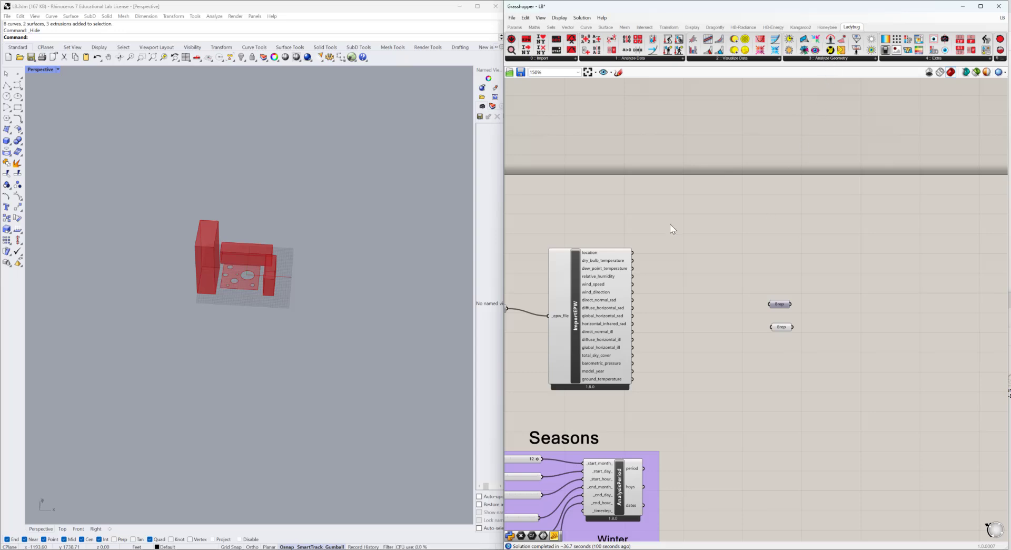
# - Place an LB Direct Sun Hours component on the canvas next to the two Brep parameters
pyautogui.click(835, 61)
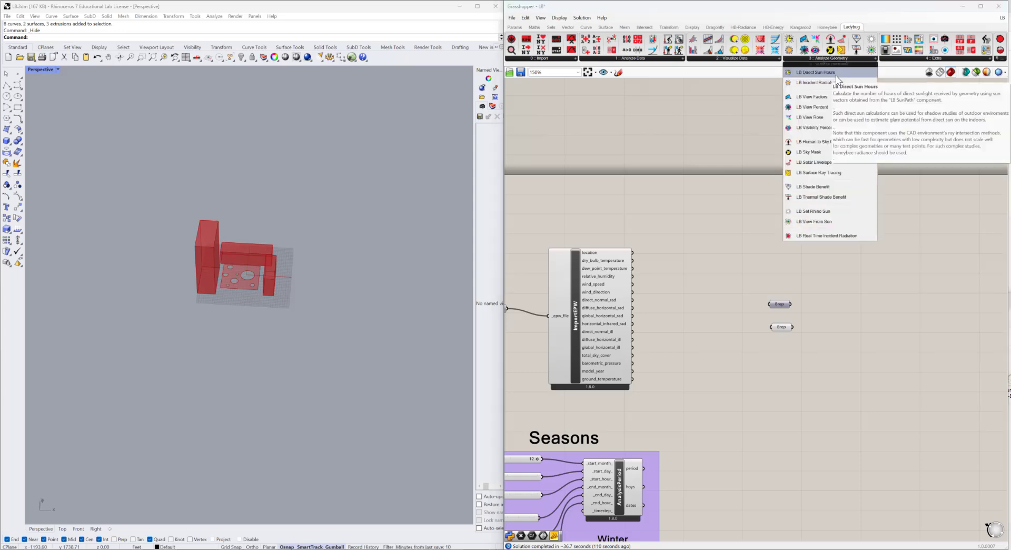
pyautogui.moveTo(836, 75); pyautogui.dragTo(861, 277)
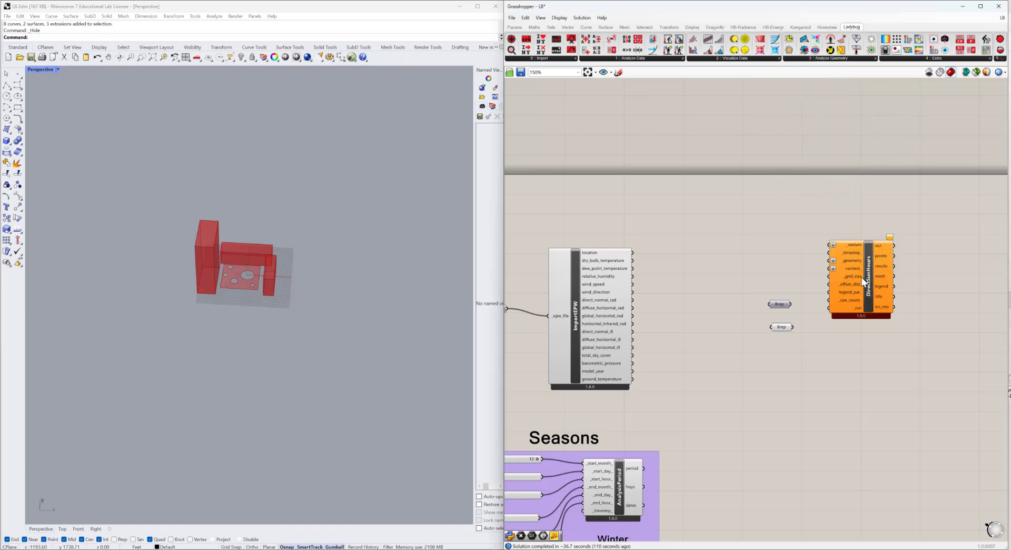
pyautogui.scroll(3, 851, 267)
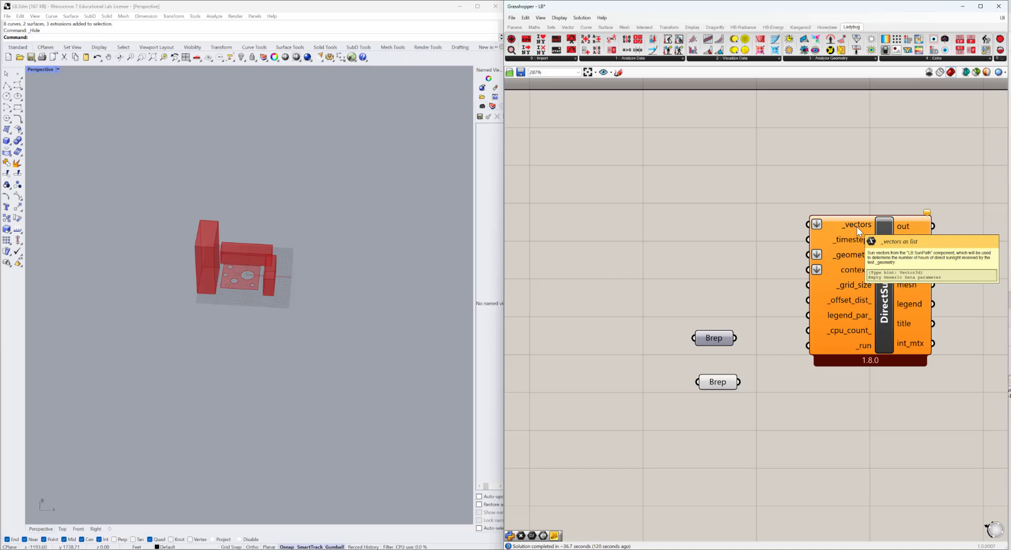
# - Add an LB SunPath component and connect ImportEPW's location output to its _location input
pyautogui.scroll(-2, 857, 227)
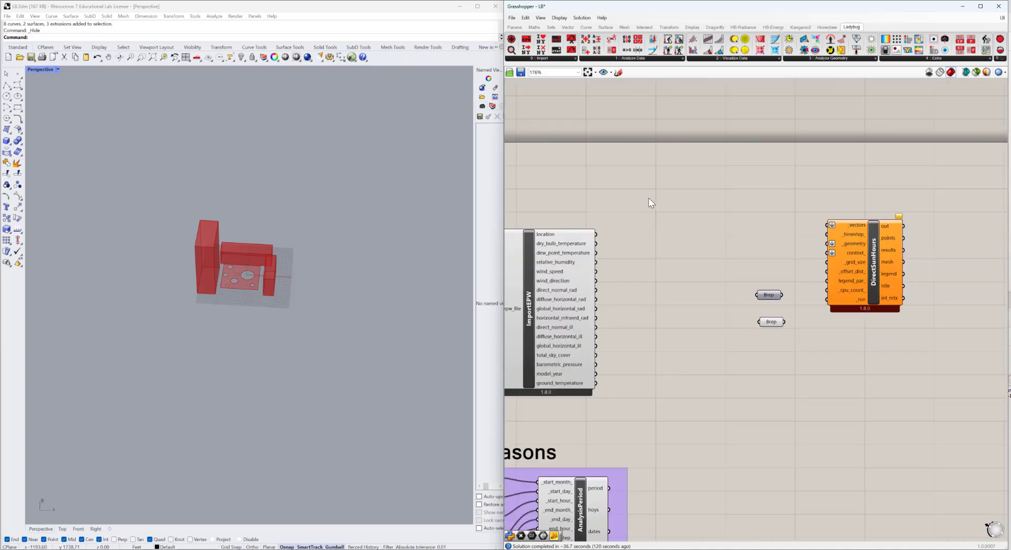
pyautogui.doubleClick(741, 206)
pyautogui.write('sunpa')
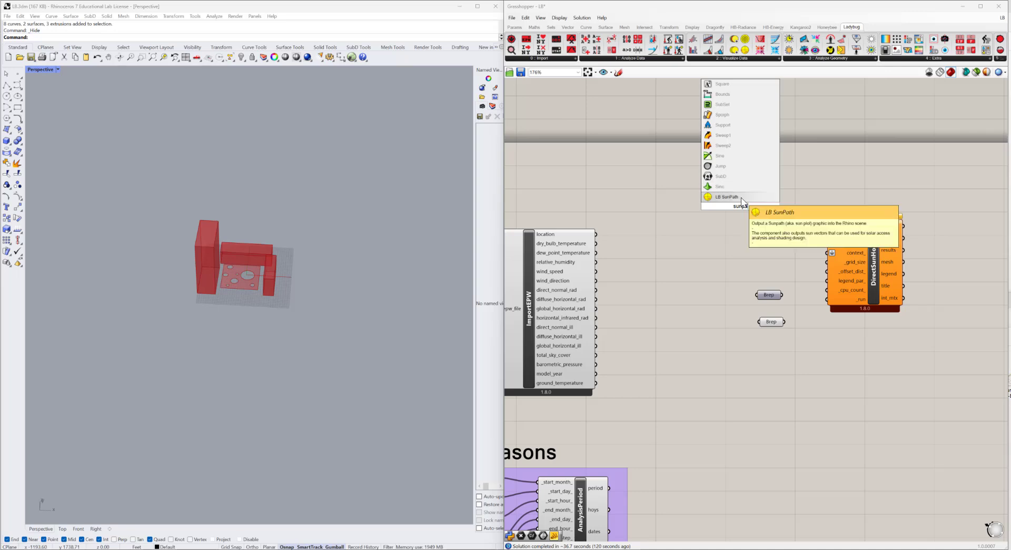
pyautogui.click(729, 197)
pyautogui.moveTo(627, 220); pyautogui.dragTo(729, 231, button='right')
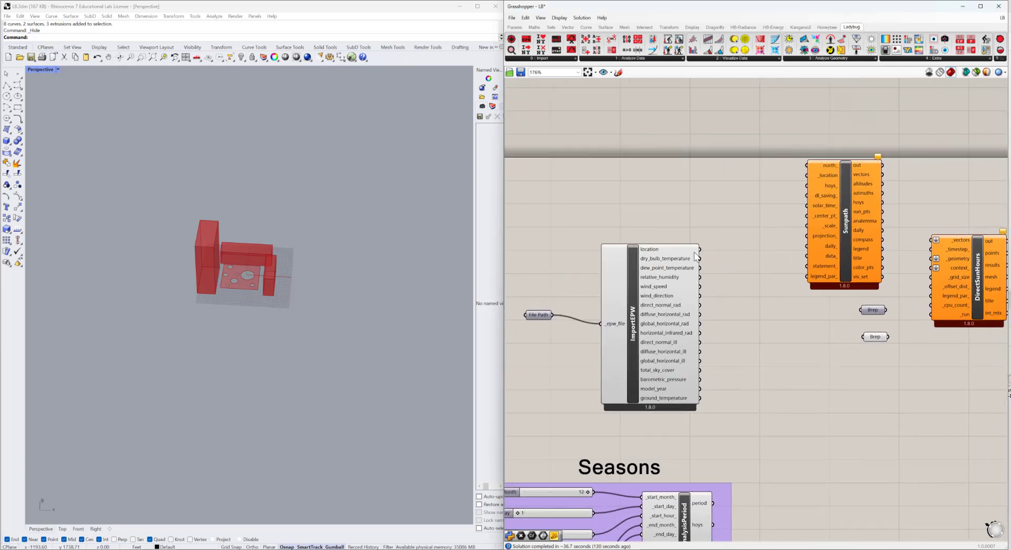
pyautogui.moveTo(696, 252); pyautogui.dragTo(806, 175)
# - Connect the Summer AnalysisPeriod's hoys to Sunpath's hoys_ input, and ImportEPW's dry_bulb_temperature to its data_ input
pyautogui.moveTo(730, 379); pyautogui.dragTo(709, 223, button='right')
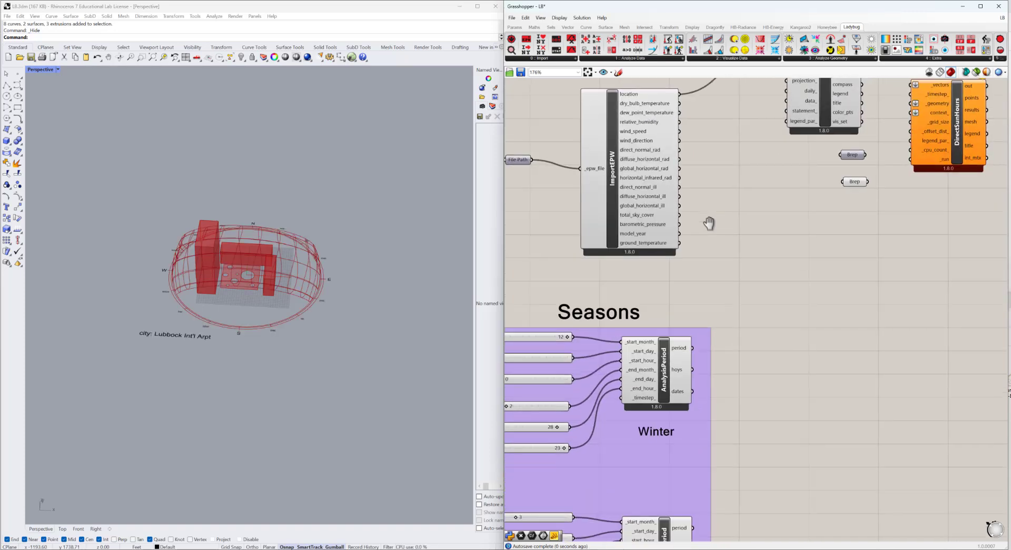
pyautogui.scroll(-3, 709, 224)
pyautogui.moveTo(719, 479); pyautogui.dragTo(701, 461, button='right')
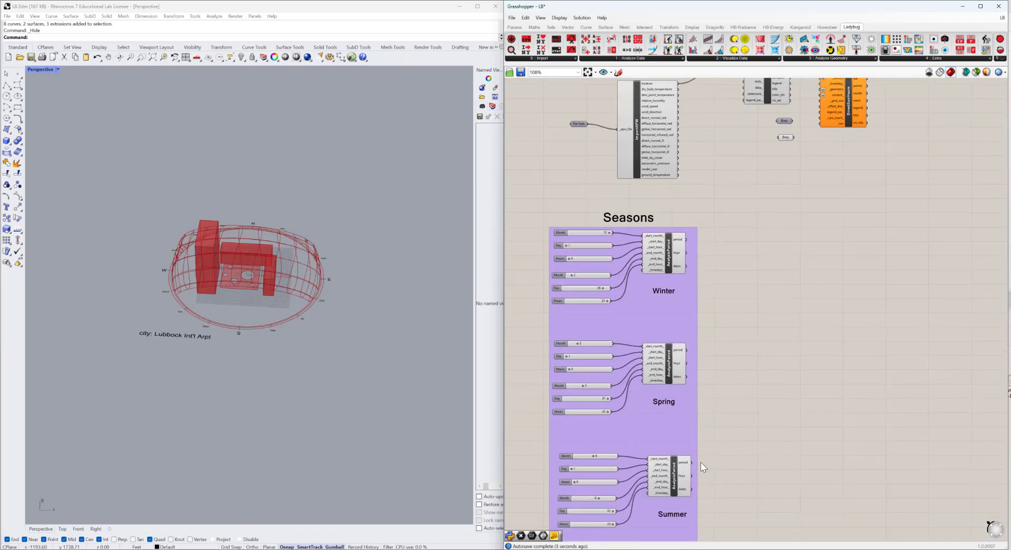
pyautogui.scroll(-5, 706, 467)
pyautogui.scroll(9, 719, 401)
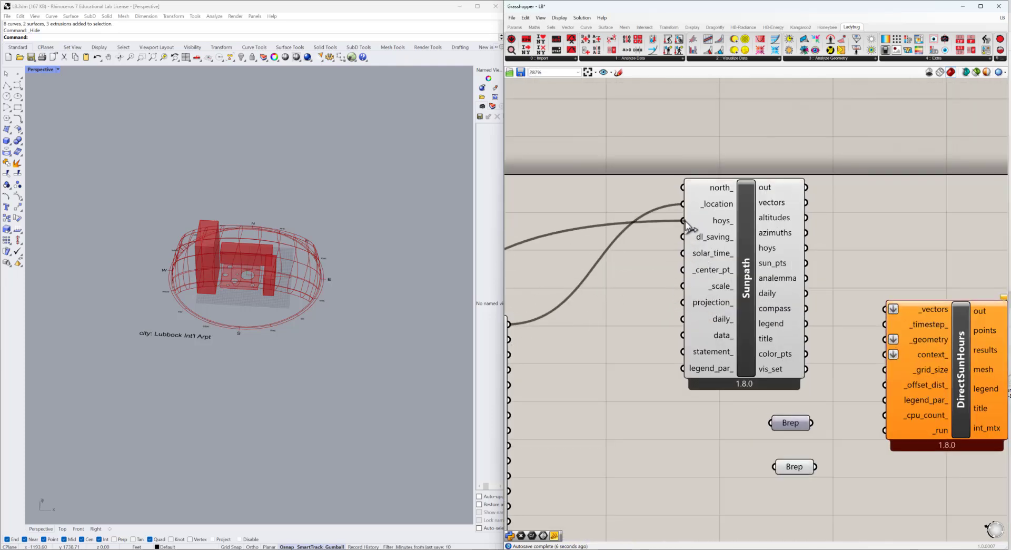
pyautogui.moveTo(685, 221); pyautogui.dragTo(683, 220)
pyautogui.scroll(-2, 717, 232)
pyautogui.moveTo(688, 273); pyautogui.dragTo(757, 258, button='right')
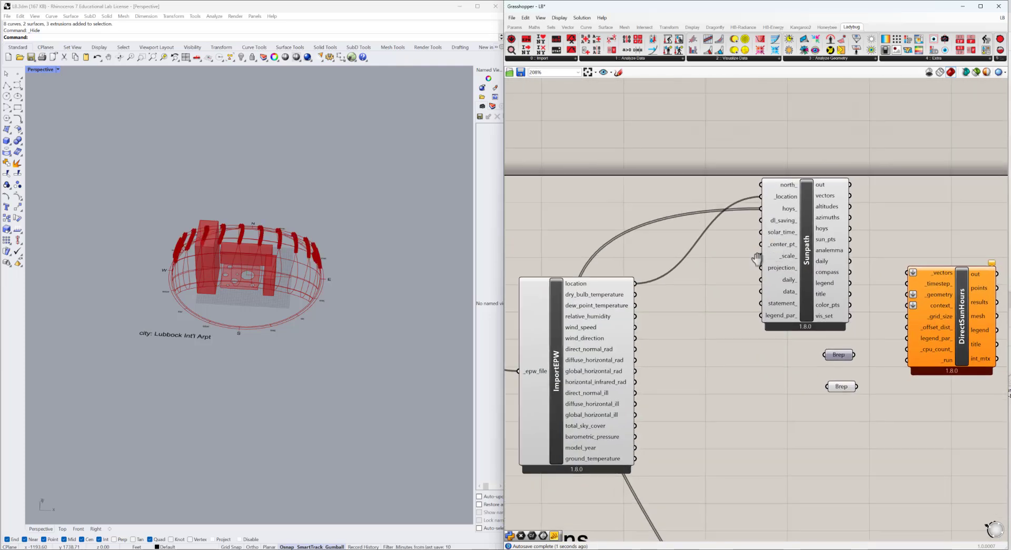
pyautogui.moveTo(248, 345); pyautogui.dragTo(219, 322, button='right')
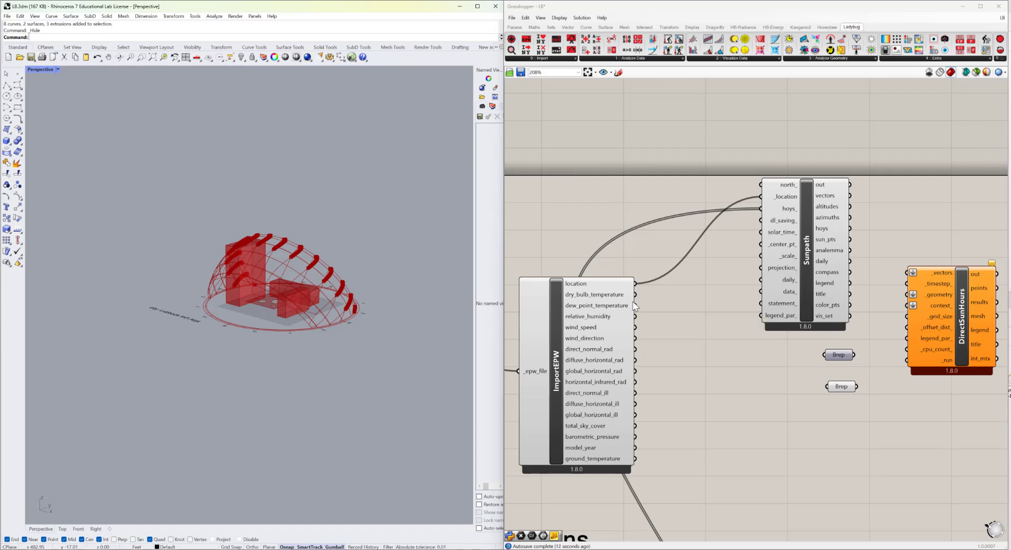
pyautogui.moveTo(635, 294); pyautogui.dragTo(761, 292)
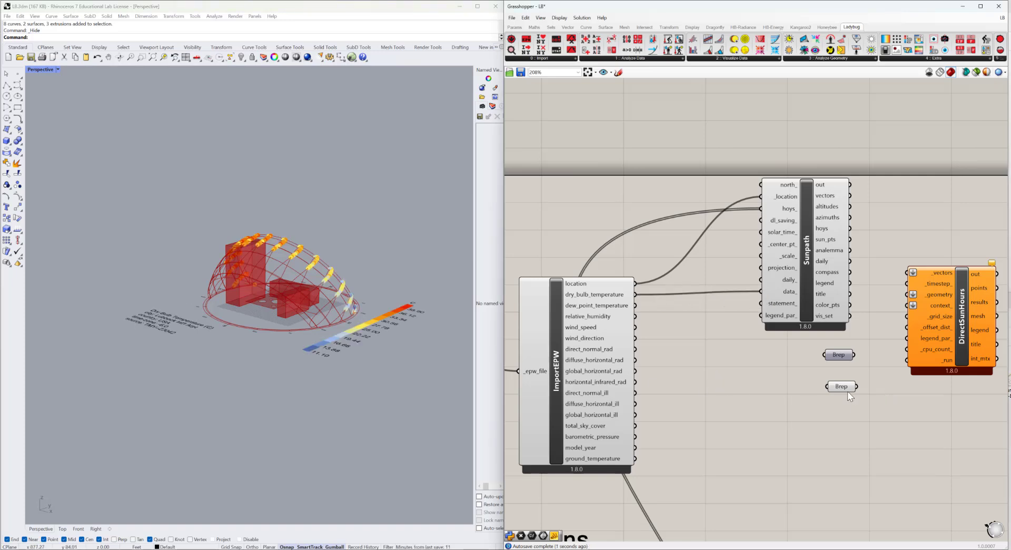
# - Reposition the Sunpath and DirectSunHours components and connect Sunpath's vectors output to the _vectors input of DirectSunHours
pyautogui.moveTo(747, 381); pyautogui.dragTo(683, 405, button='right')
pyautogui.moveTo(761, 317); pyautogui.dragTo(725, 339)
pyautogui.moveTo(911, 389); pyautogui.dragTo(877, 337)
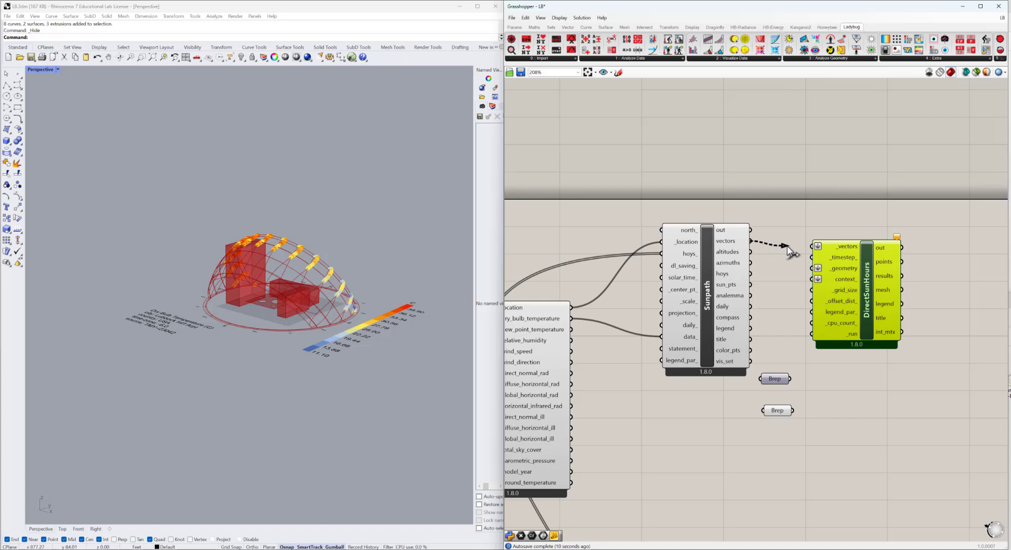
pyautogui.moveTo(787, 246); pyautogui.dragTo(812, 245)
# - Put the upper Brep parameter, which holds the ground surface, in a group of its own
pyautogui.click(777, 379)
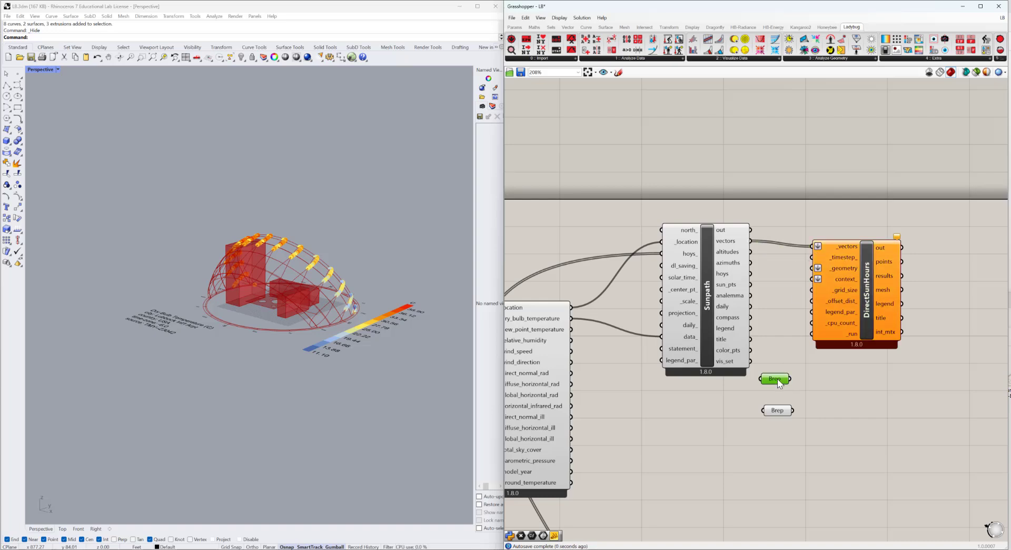
pyautogui.middleClick(776, 378)
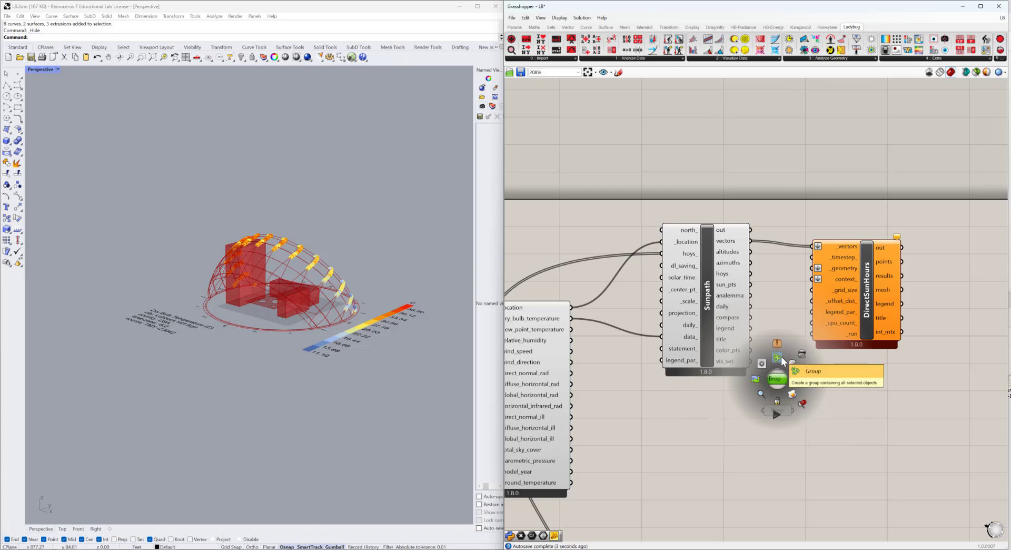
pyautogui.click(782, 356)
pyautogui.middleClick(781, 356)
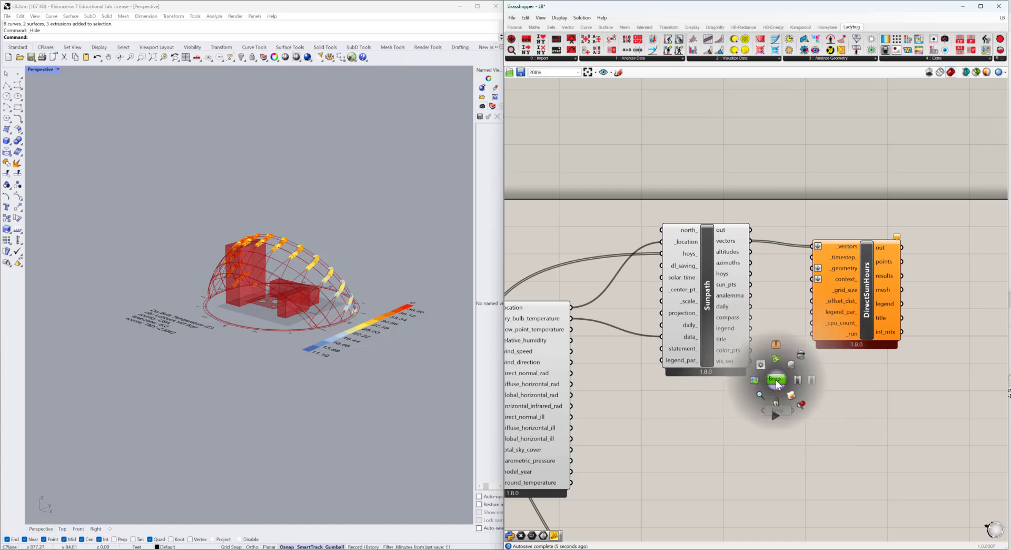
pyautogui.click(779, 361)
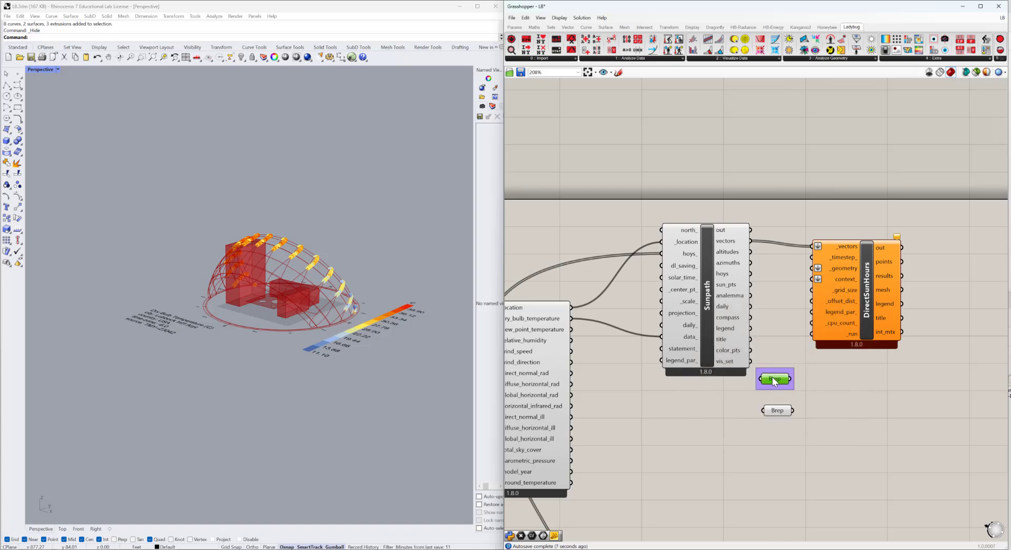
# - Turn on the preview of the grouped Brep parameter so the ground surface displays in the Rhino viewport
pyautogui.rightClick(774, 380)
pyautogui.moveTo(773, 412)
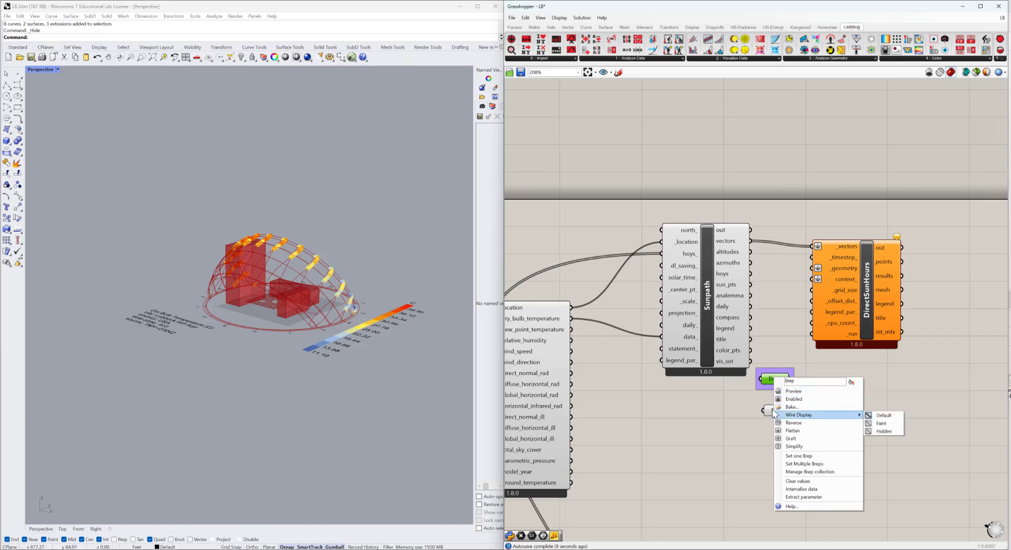
pyautogui.click(770, 380)
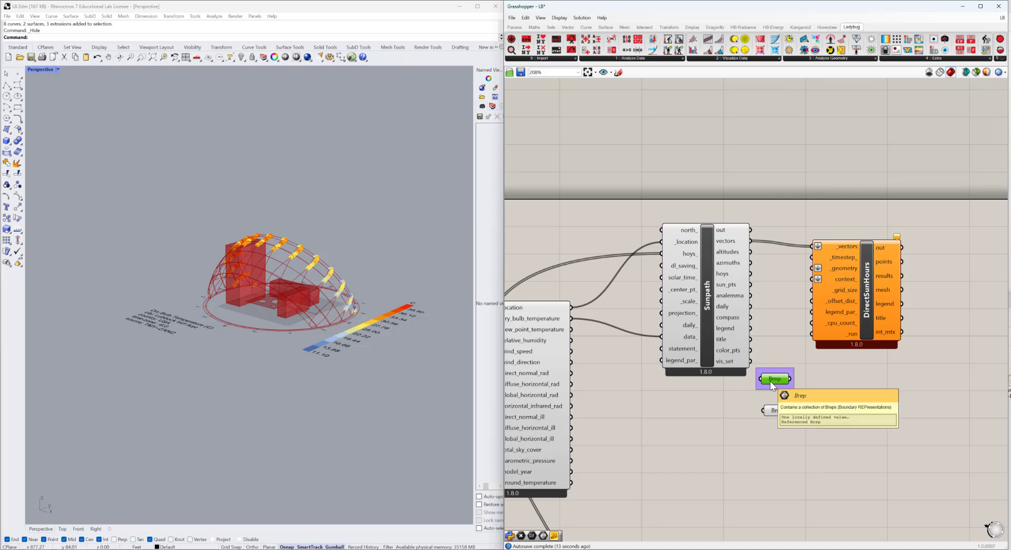
pyautogui.middleClick(772, 383)
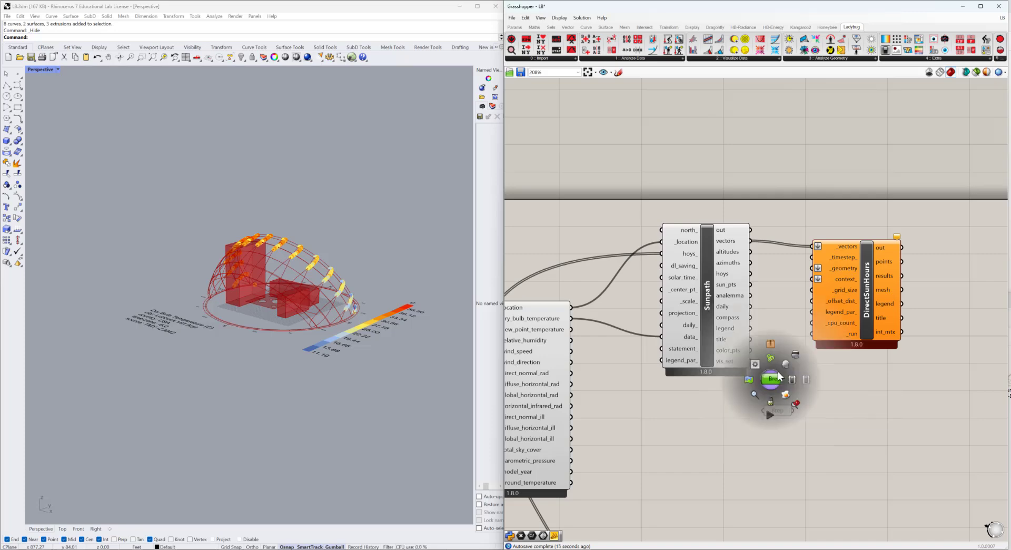
pyautogui.click(785, 370)
pyautogui.moveTo(297, 311); pyautogui.dragTo(277, 300, button='right')
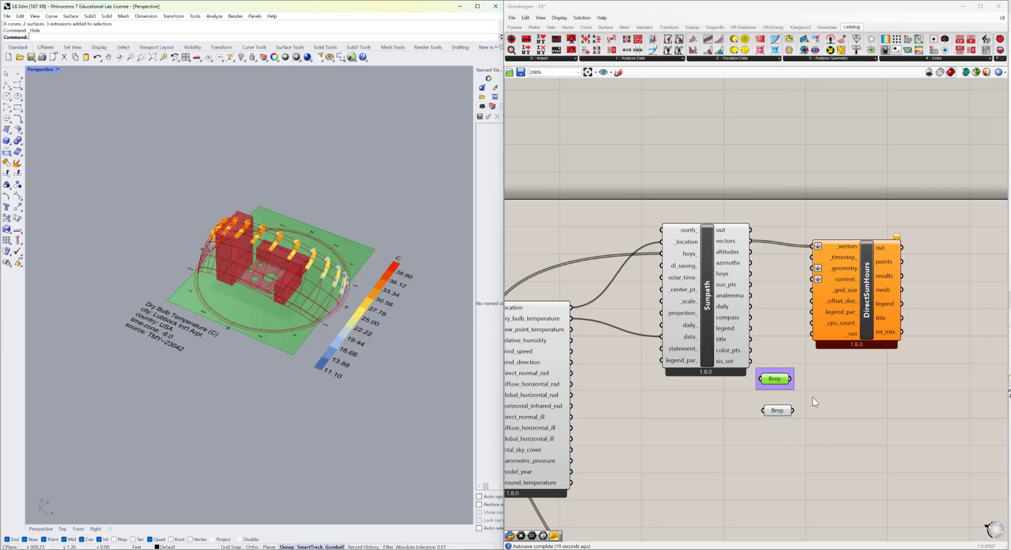
# - Connect the ground Brep to DirectSunHours' _geometry input and the buildings and canopy Brep to its context_ input
pyautogui.moveTo(790, 379); pyautogui.dragTo(874, 316)
pyautogui.click(777, 410)
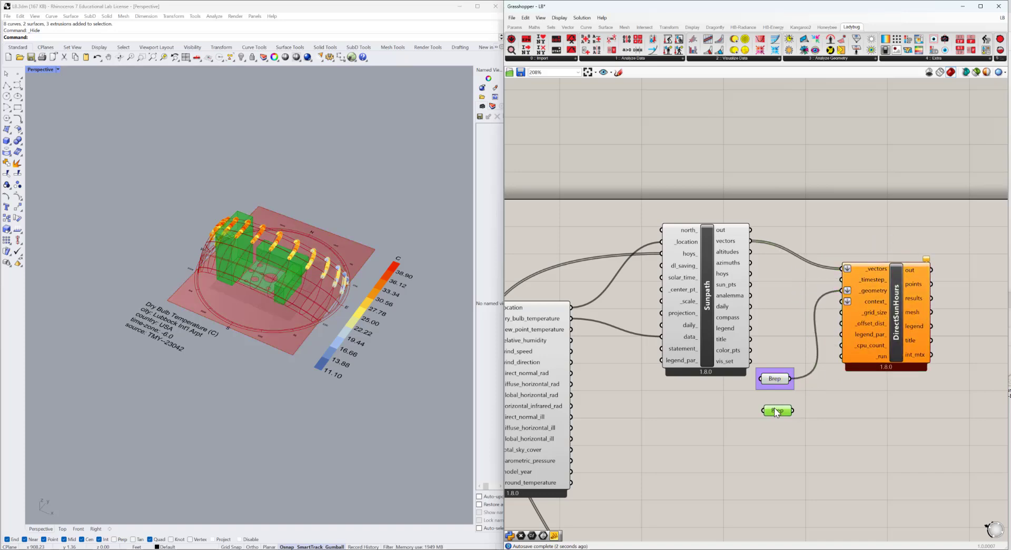
pyautogui.scroll(5, 345, 342)
pyautogui.scroll(-2, 237, 297)
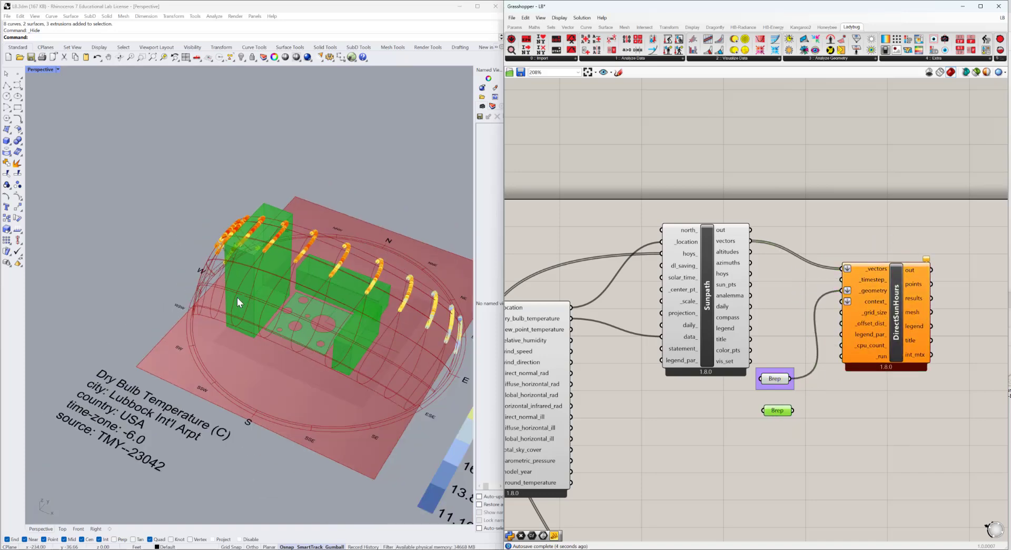
pyautogui.moveTo(793, 410); pyautogui.dragTo(842, 301)
pyautogui.moveTo(828, 402); pyautogui.dragTo(718, 354, button='right')
pyautogui.click(819, 309)
# - Add a Number Slider with the value 5 and place it below the two Brep parameters
pyautogui.doubleClick(762, 351)
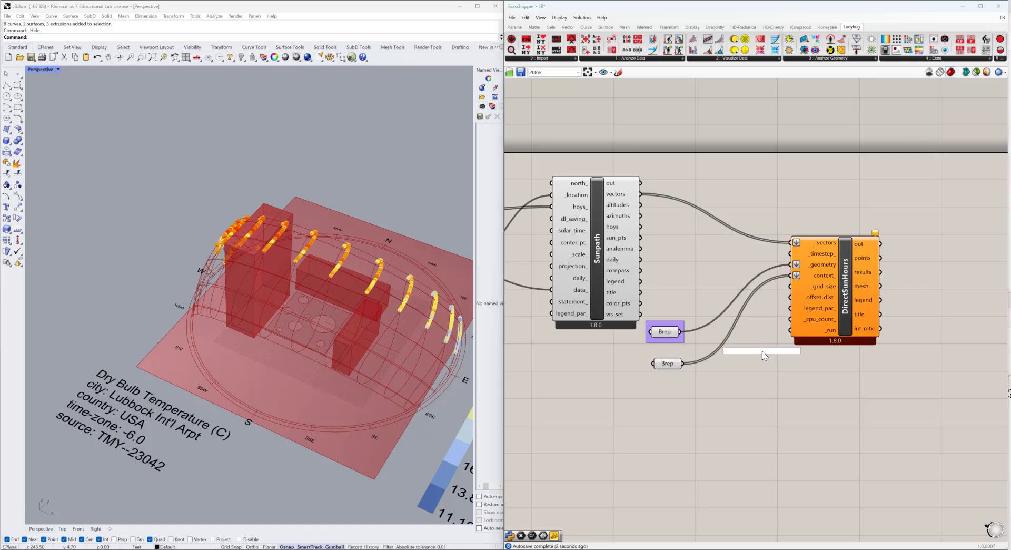
pyautogui.write('5')
pyautogui.press('Return')
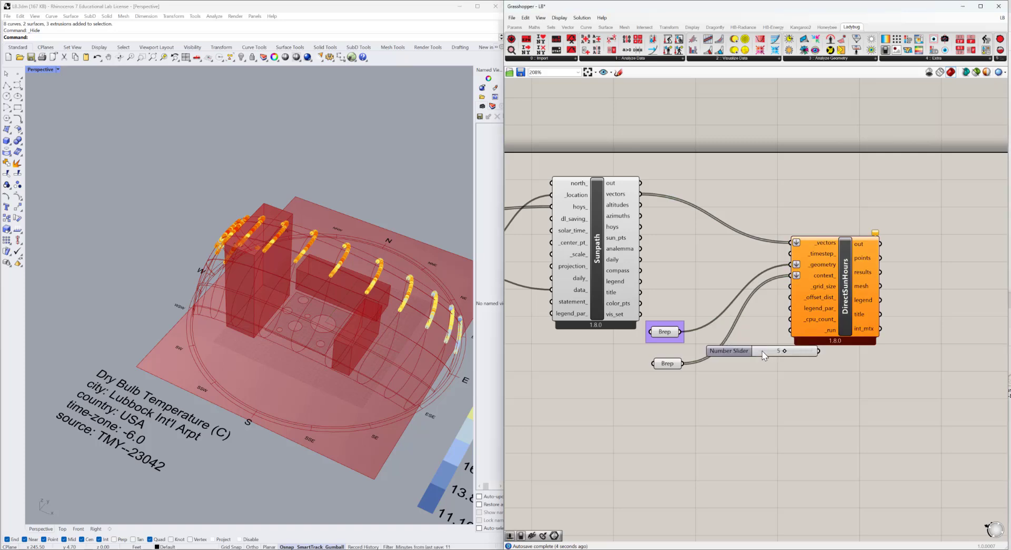
pyautogui.moveTo(763, 351); pyautogui.dragTo(703, 402)
pyautogui.click(849, 371)
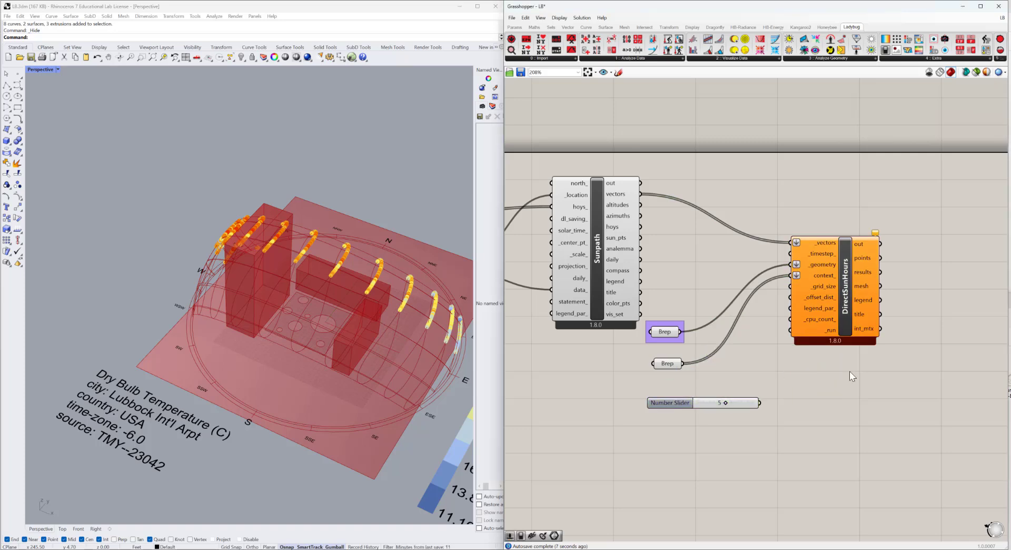
# - Save both the Grasshopper definition and the Rhino model
pyautogui.hotkey('ctrl', 's')
pyautogui.click(298, 94)
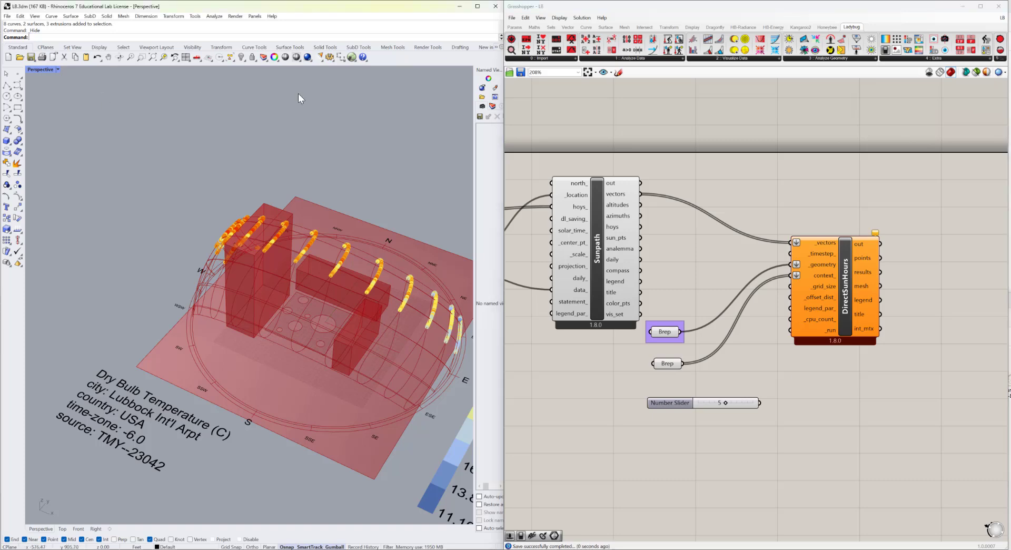
pyautogui.hotkey('ctrl', 's')
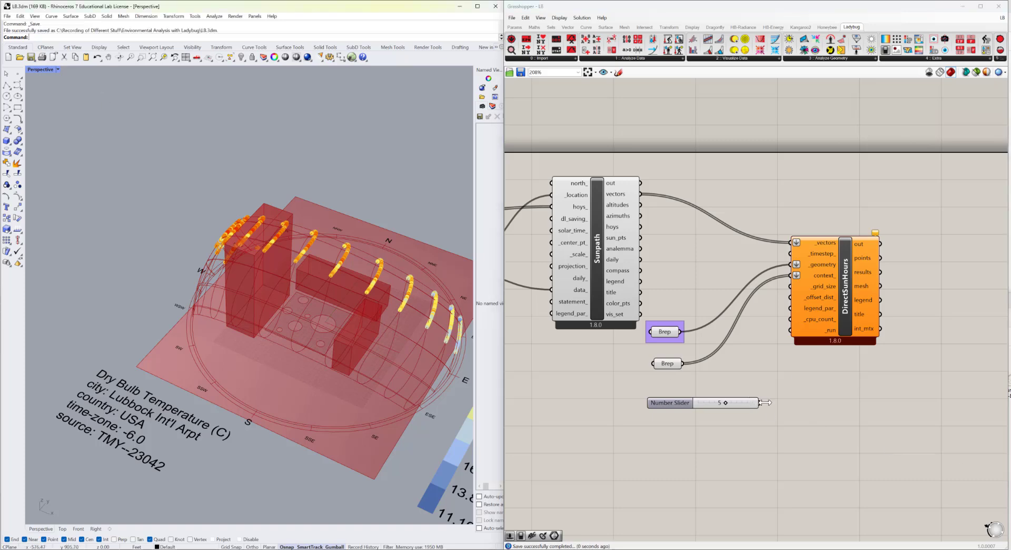
# - Connect the Number Slider to DirectSunHours' _grid_size input and add a Boolean Toggle below the slider
pyautogui.click(768, 337)
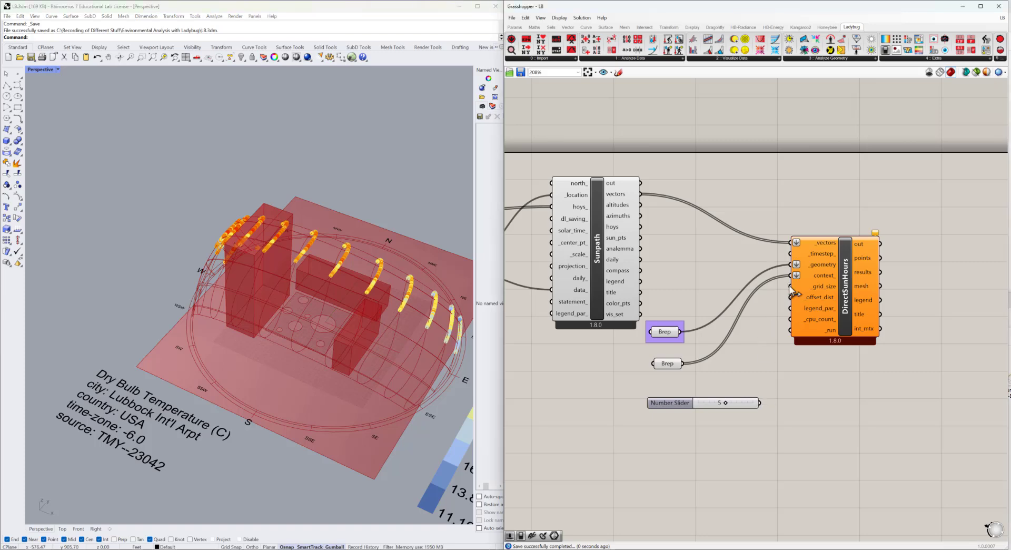
pyautogui.moveTo(759, 402); pyautogui.dragTo(790, 287)
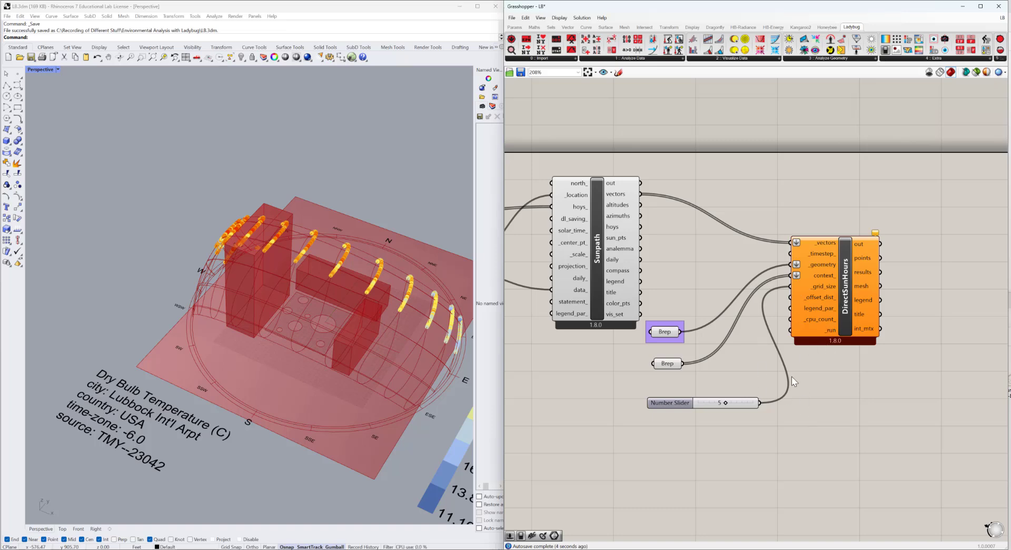
pyautogui.doubleClick(771, 464)
pyautogui.write('bo')
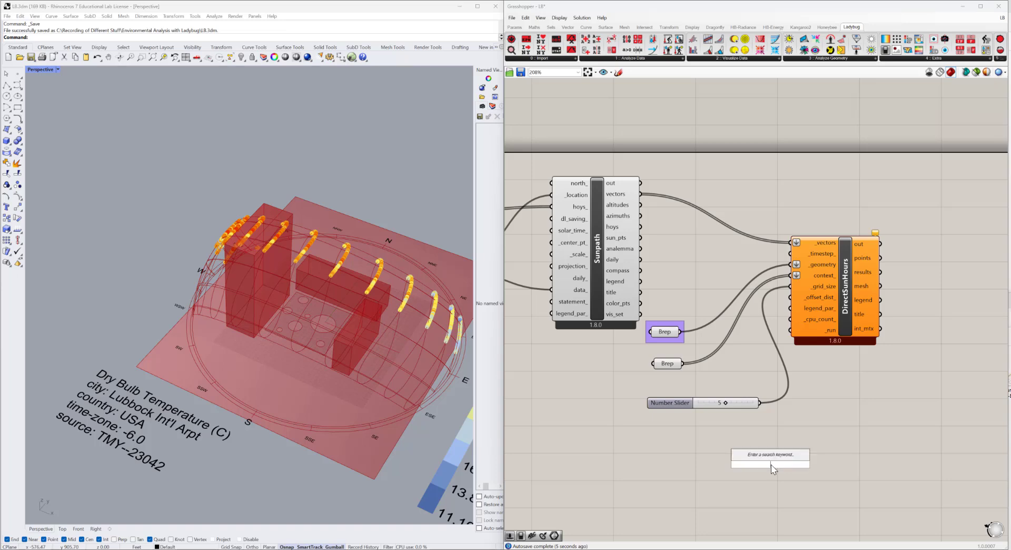
pyautogui.write('olean')
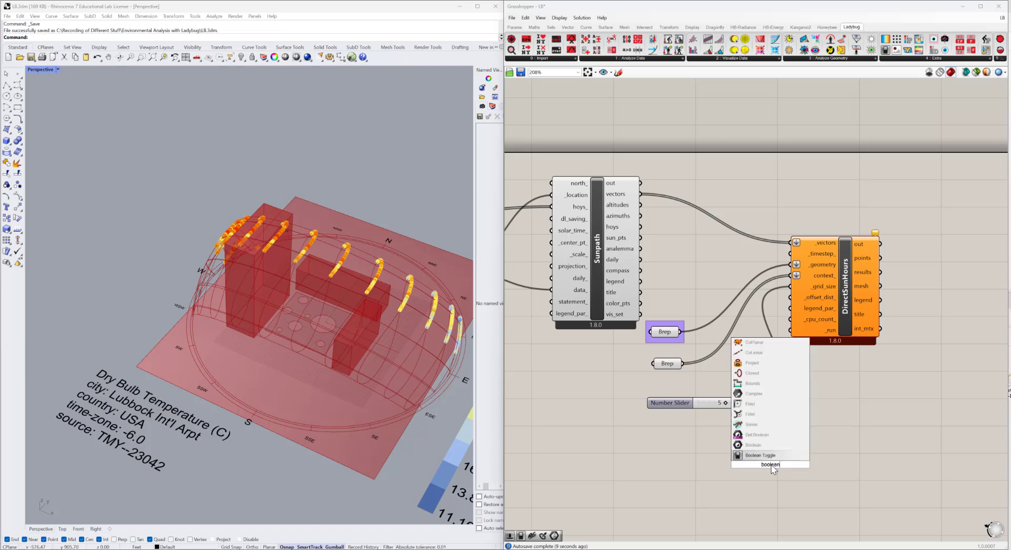
pyautogui.click(749, 434)
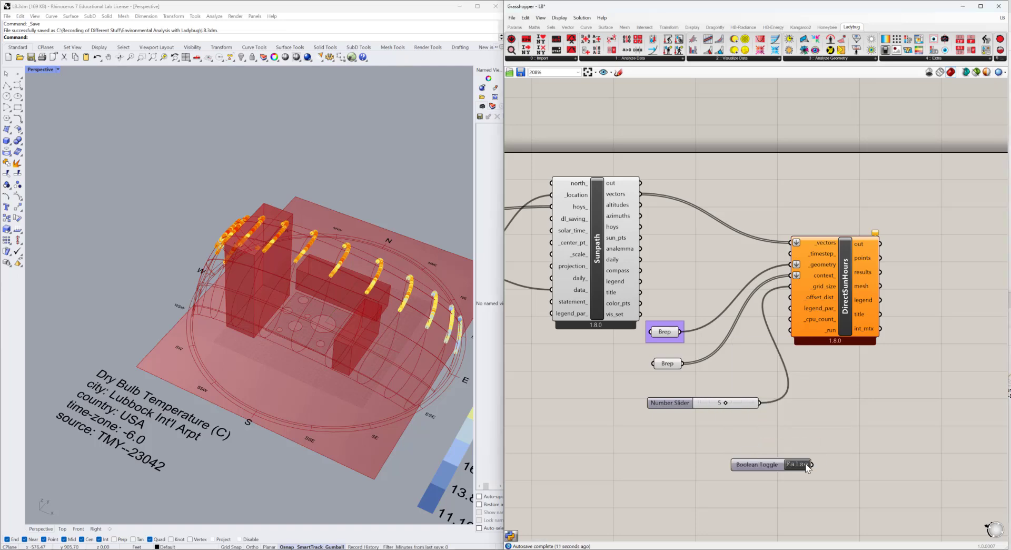
# - Connect the Boolean Toggle to DirectSunHours' _run input and set the toggle to True to run the analysis
pyautogui.moveTo(812, 464); pyautogui.dragTo(798, 333)
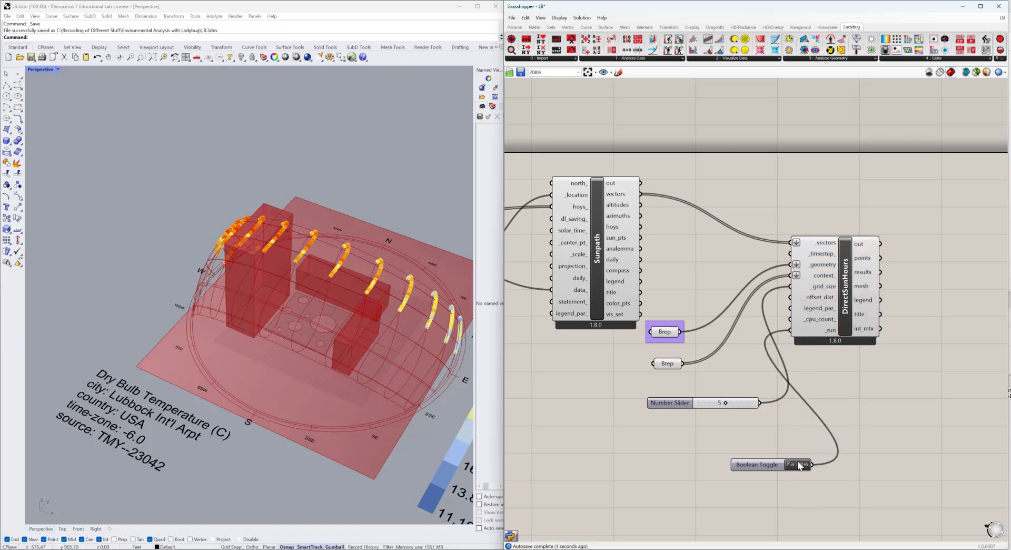
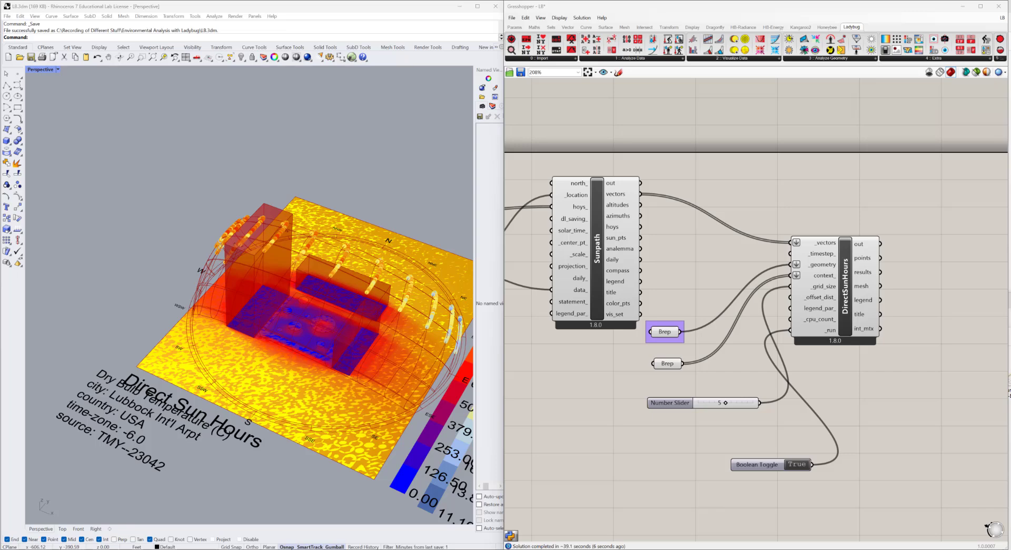
pyautogui.click(353, 399)
pyautogui.moveTo(434, 386); pyautogui.dragTo(290, 377, button='right')
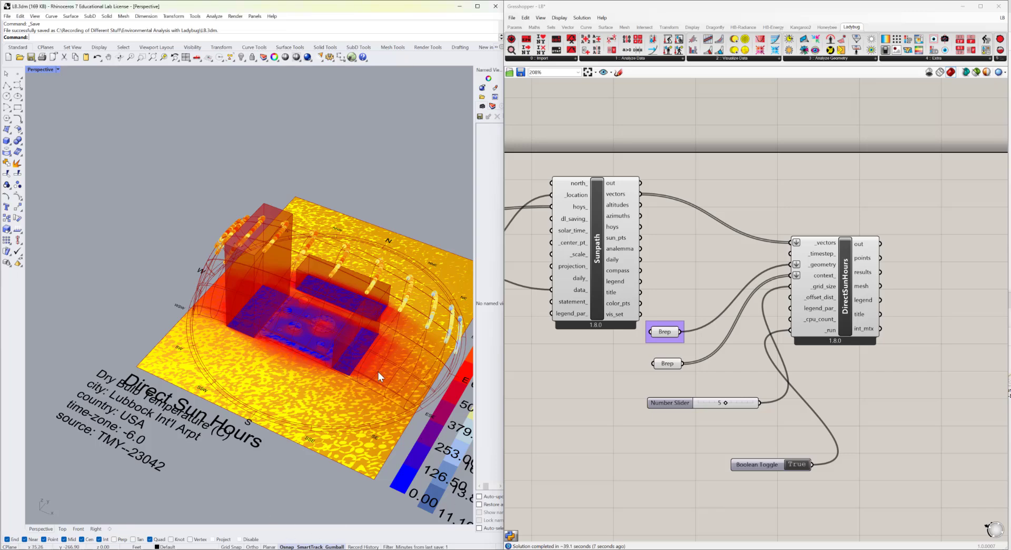
pyautogui.moveTo(400, 371); pyautogui.dragTo(302, 338, button='right')
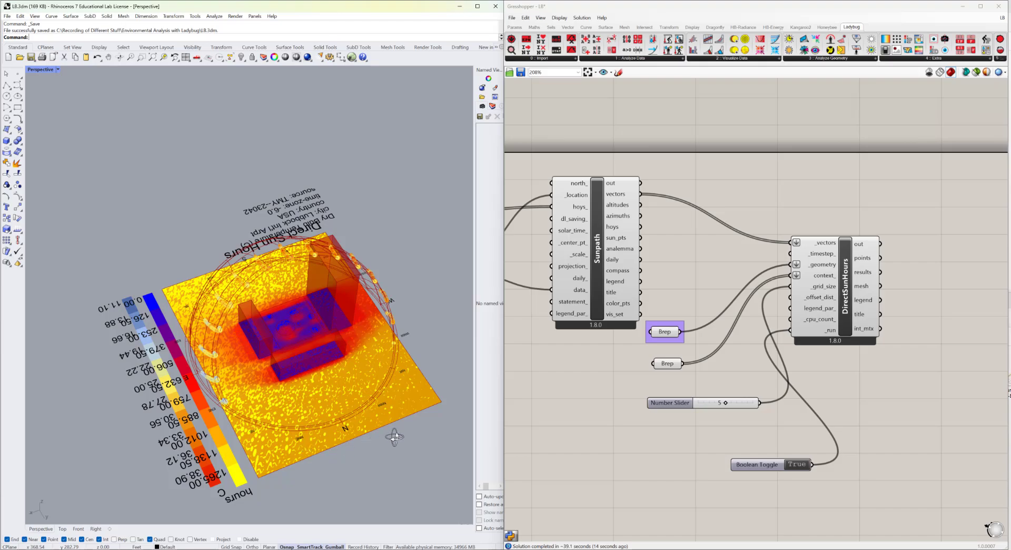
pyautogui.moveTo(394, 437); pyautogui.dragTo(355, 445, button='right')
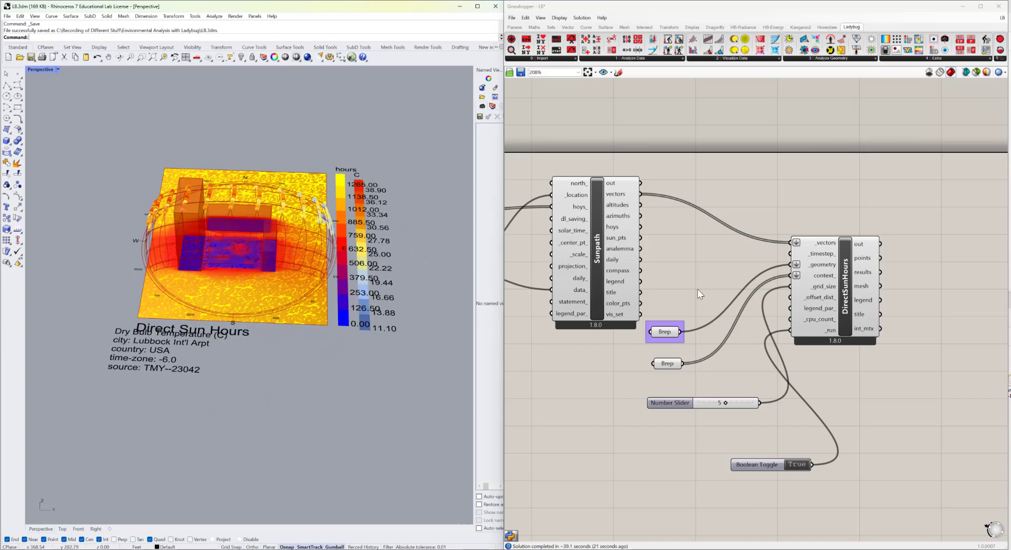
# - Turn off the preview of the Sunpath component
pyautogui.click(596, 284)
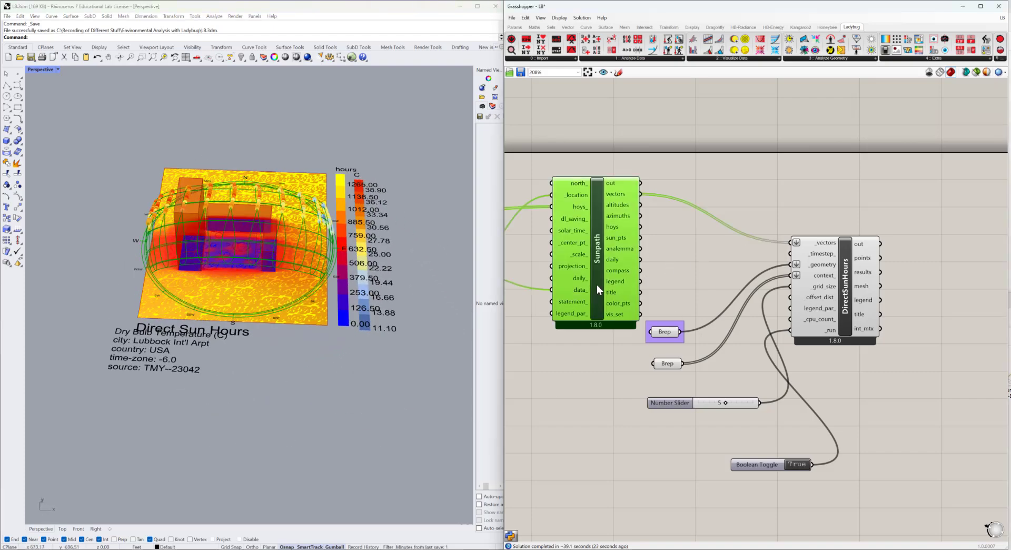
pyautogui.middleClick(597, 284)
pyautogui.middleClick(597, 242)
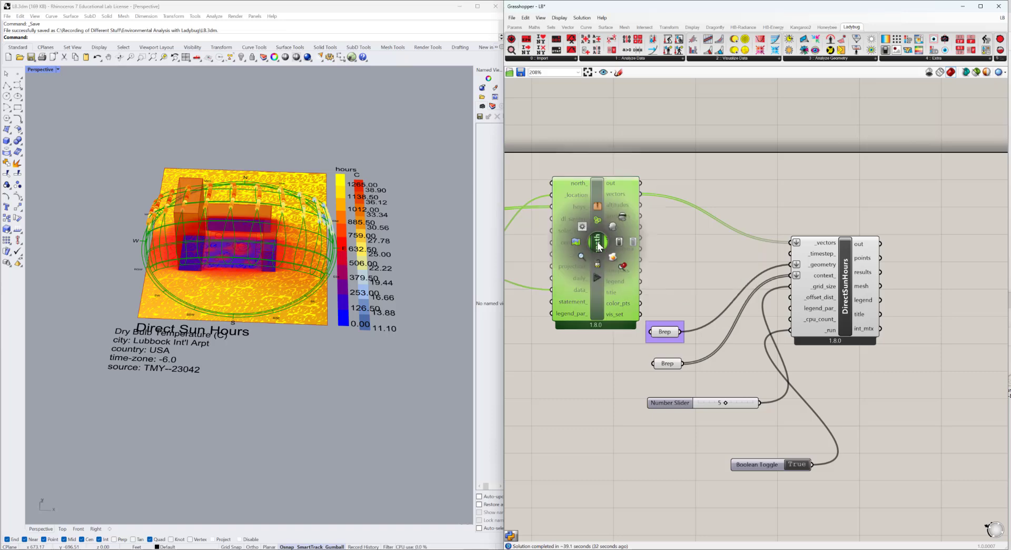
pyautogui.click(625, 217)
pyautogui.moveTo(304, 321); pyautogui.dragTo(438, 163, button='right')
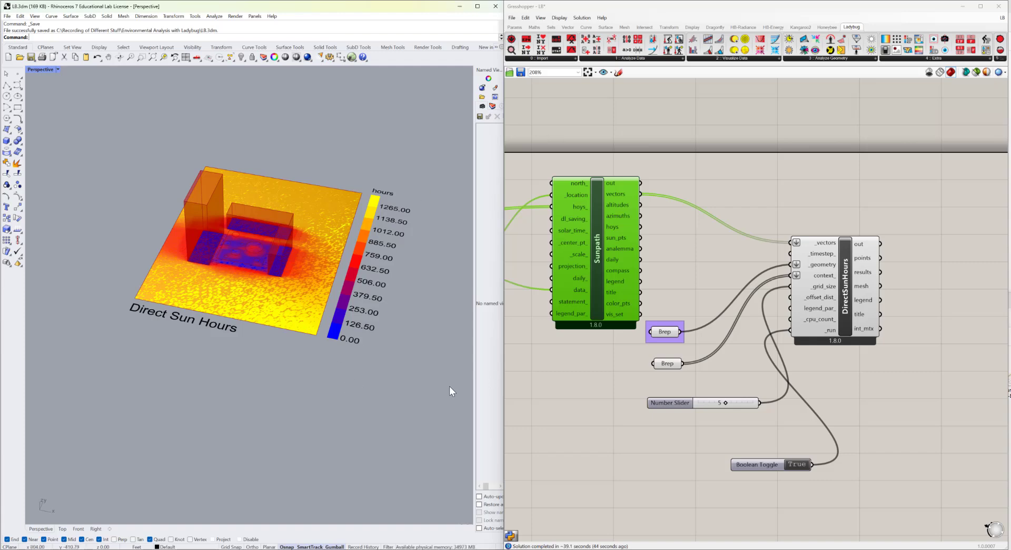
# - Turn off the preview of the ground Brep parameter feeding DirectSunHours' _geometry input
pyautogui.click(658, 334)
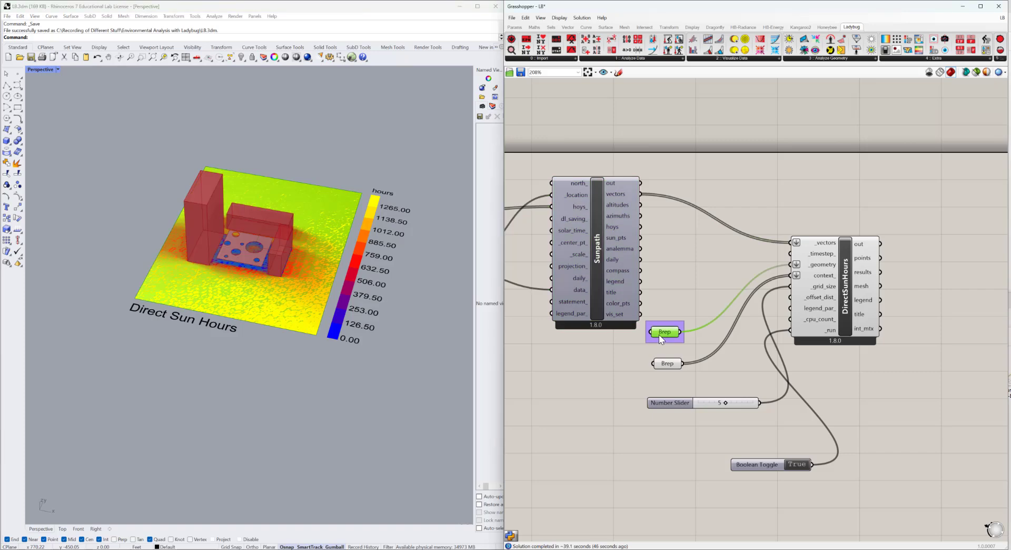
pyautogui.rightClick(662, 334)
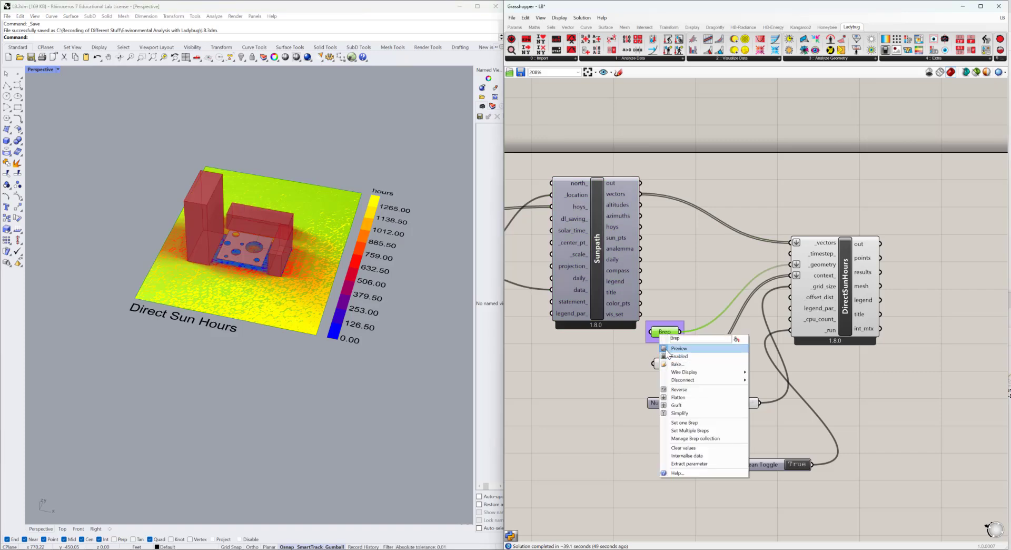
pyautogui.click(662, 349)
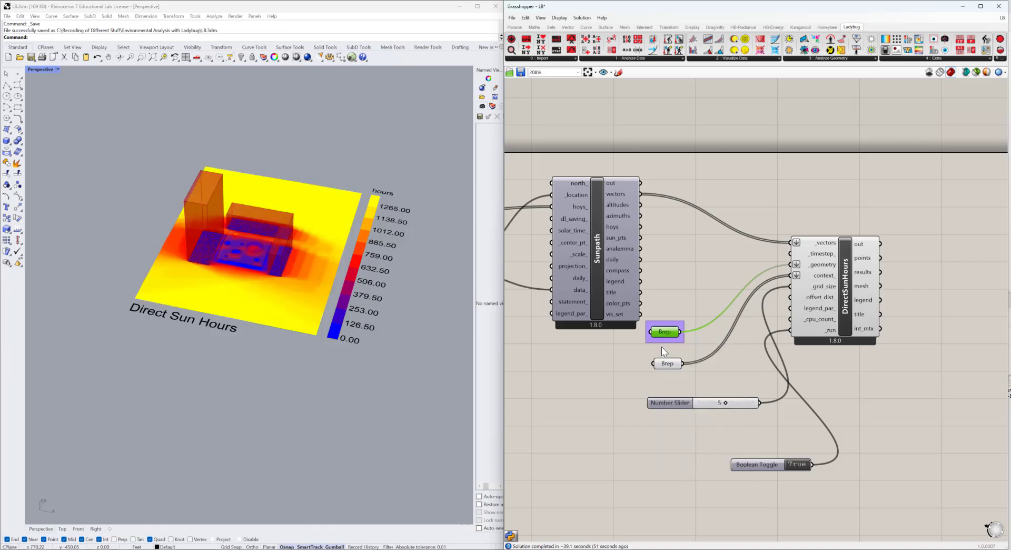
# - Examine the direct sun hours mesh around the three buildings and beneath the perforated canopy from several angles and distances
pyautogui.moveTo(226, 379); pyautogui.dragTo(179, 378, button='right')
pyautogui.scroll(5, 317, 268)
pyautogui.scroll(-2, 317, 269)
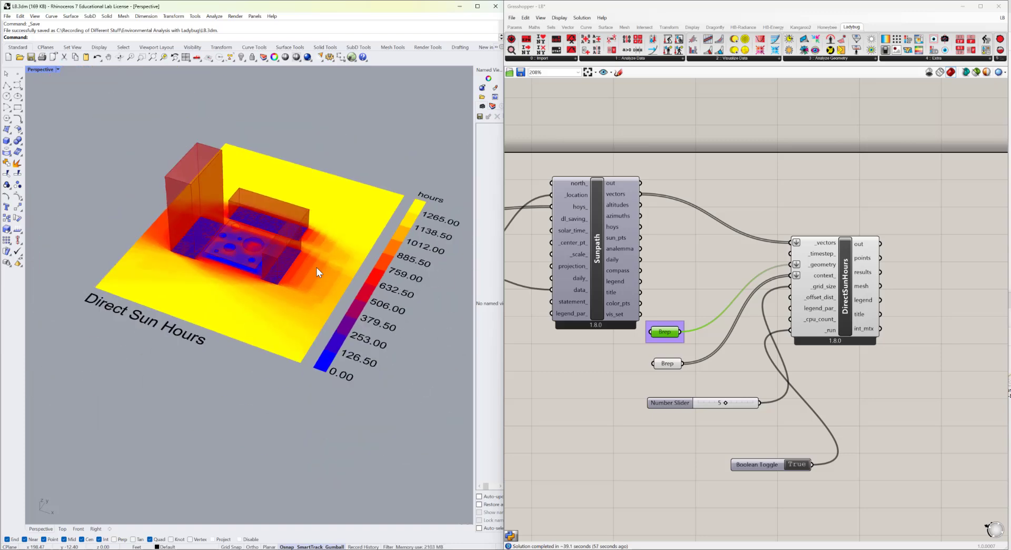
pyautogui.scroll(2, 317, 267)
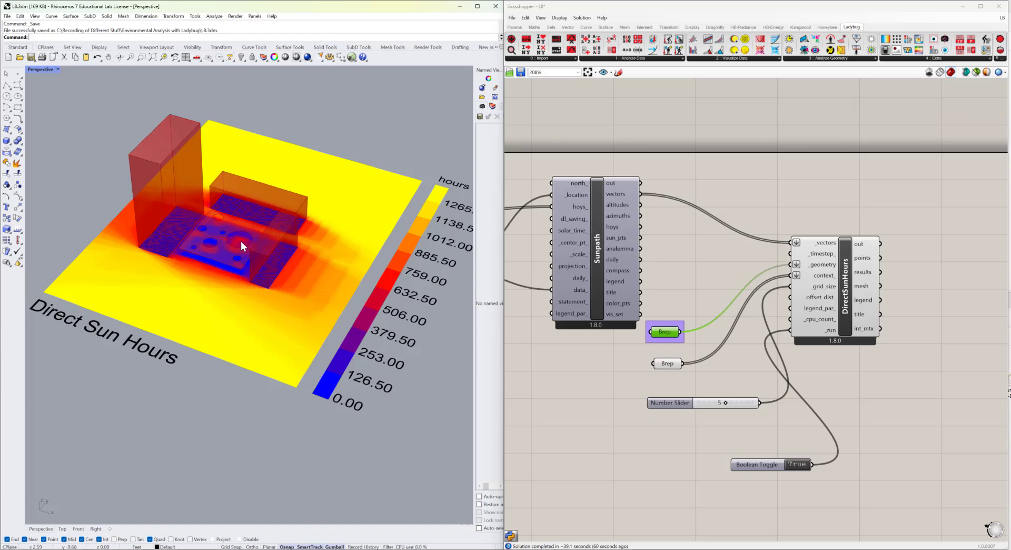
pyautogui.scroll(4, 241, 241)
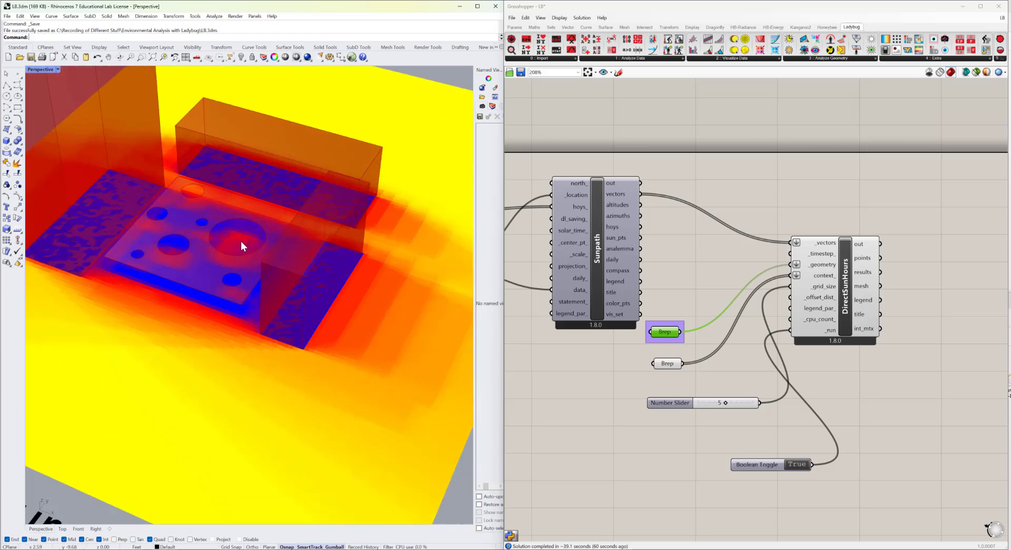
pyautogui.scroll(-3, 241, 241)
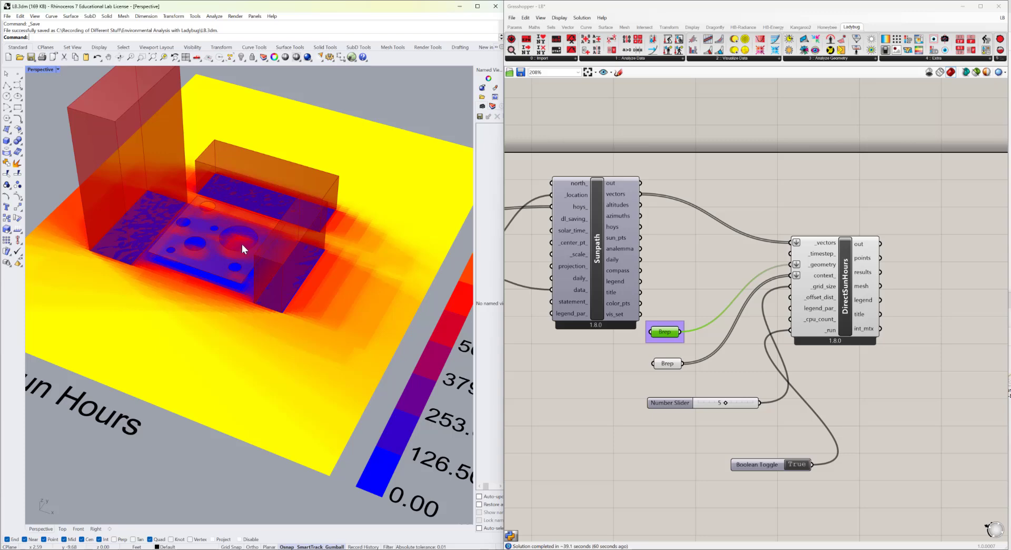
pyautogui.moveTo(252, 305); pyautogui.dragTo(225, 282, button='right')
pyautogui.scroll(5, 218, 283)
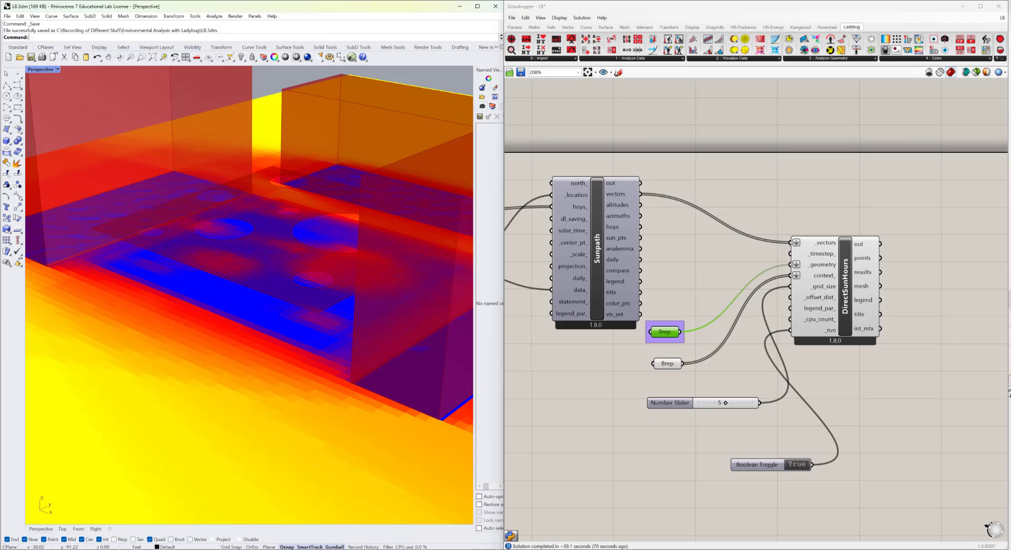
pyautogui.scroll(-5, 269, 276)
pyautogui.moveTo(269, 276)
pyautogui.mouseDown(button='right')
pyautogui.moveTo(310, 340)
pyautogui.moveTo(296, 337)
pyautogui.moveTo(278, 273)
pyautogui.moveTo(260, 279)
pyautogui.mouseUp(button='right')
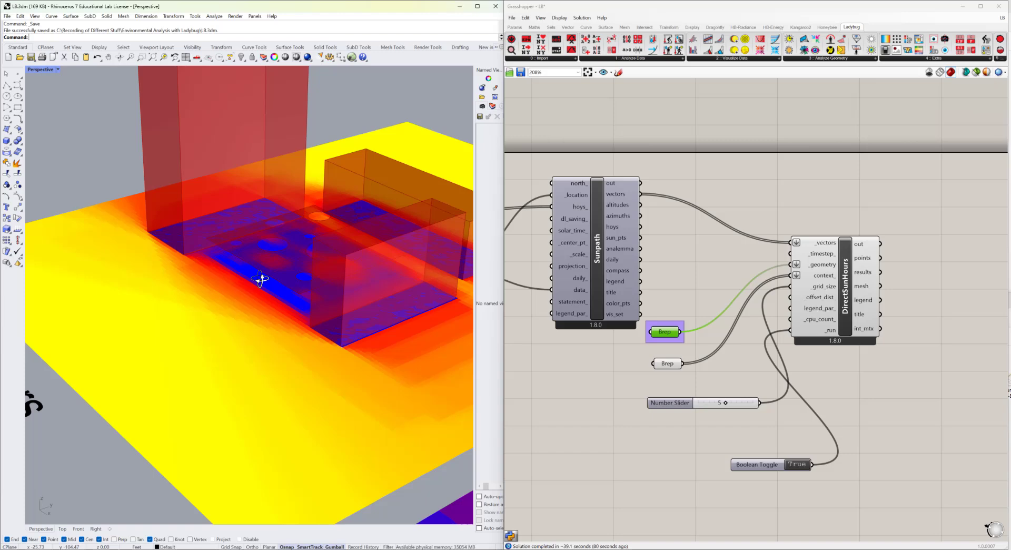
pyautogui.scroll(-5, 260, 292)
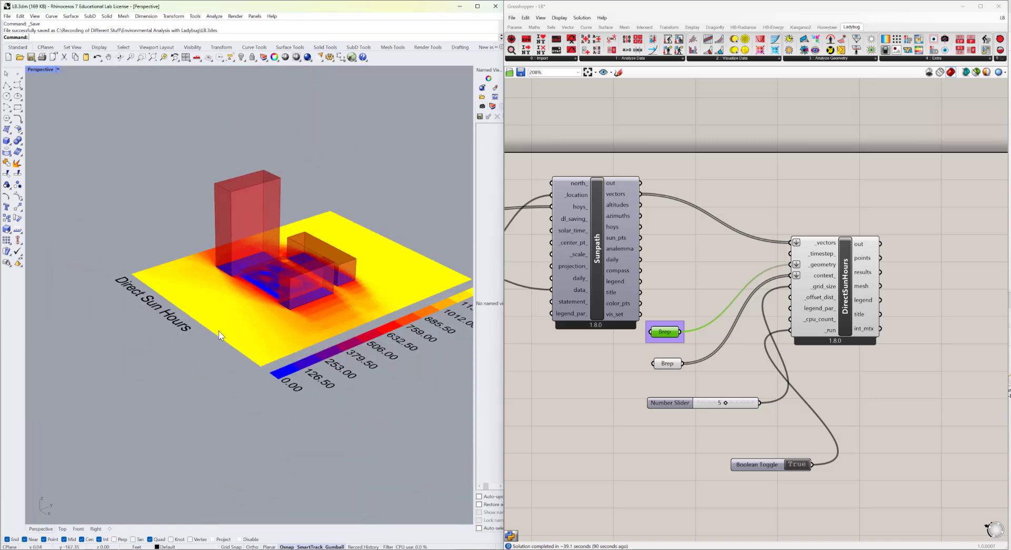
pyautogui.moveTo(273, 353); pyautogui.dragTo(228, 348, button='right')
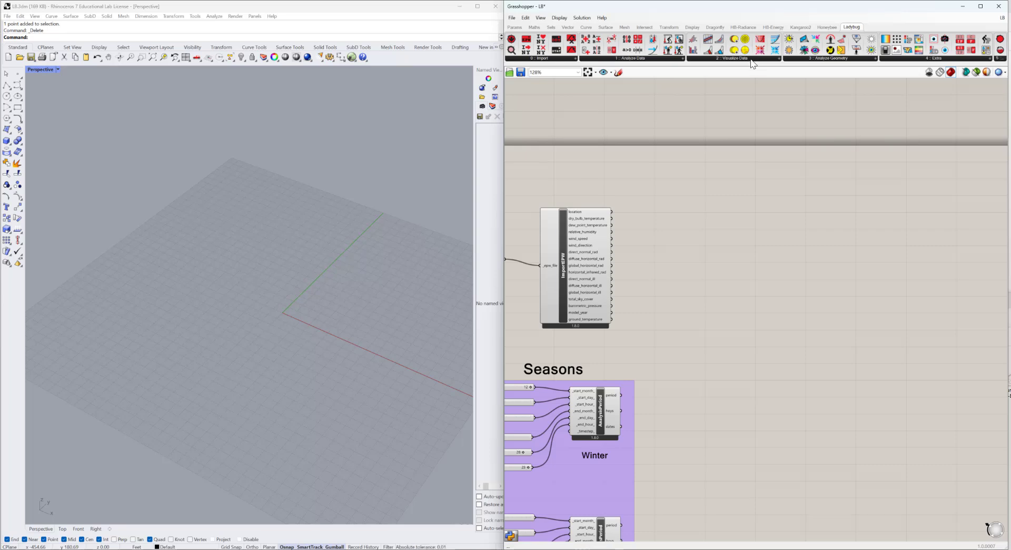
# - Add an LB Wind Rose component beside the ImportEPW component
pyautogui.click(778, 58)
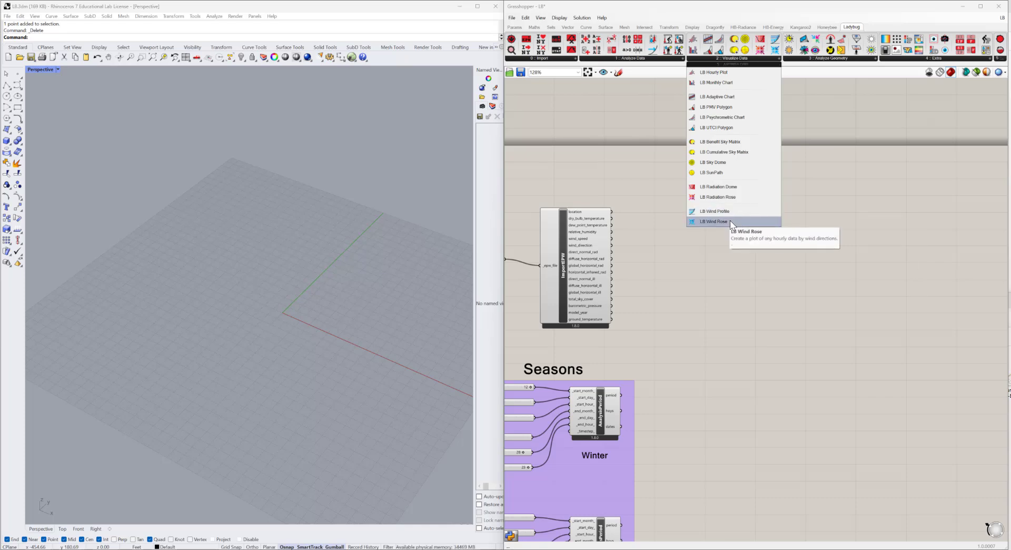
pyautogui.click(730, 220)
pyautogui.click(728, 222)
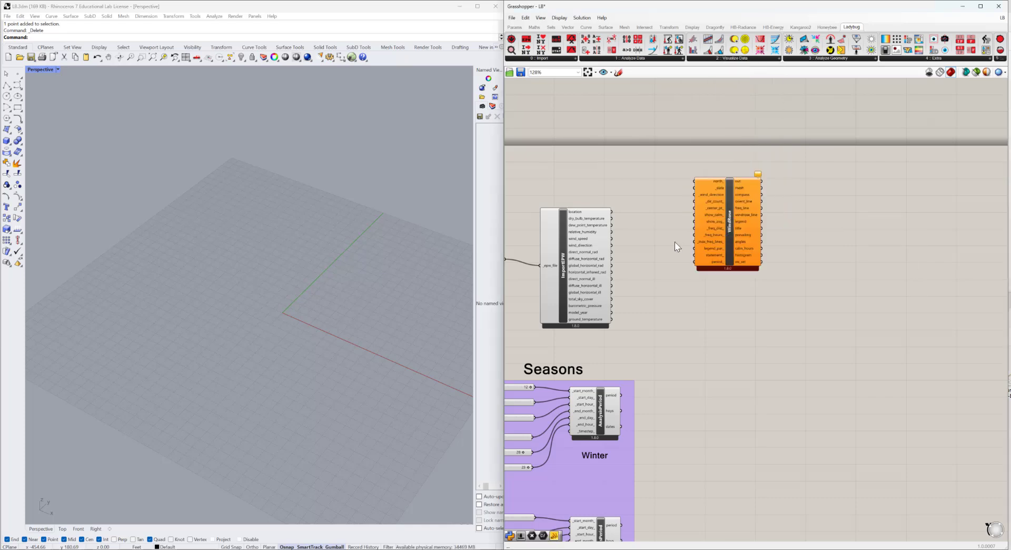
pyautogui.scroll(4, 675, 243)
pyautogui.moveTo(675, 243); pyautogui.dragTo(770, 257, button='right')
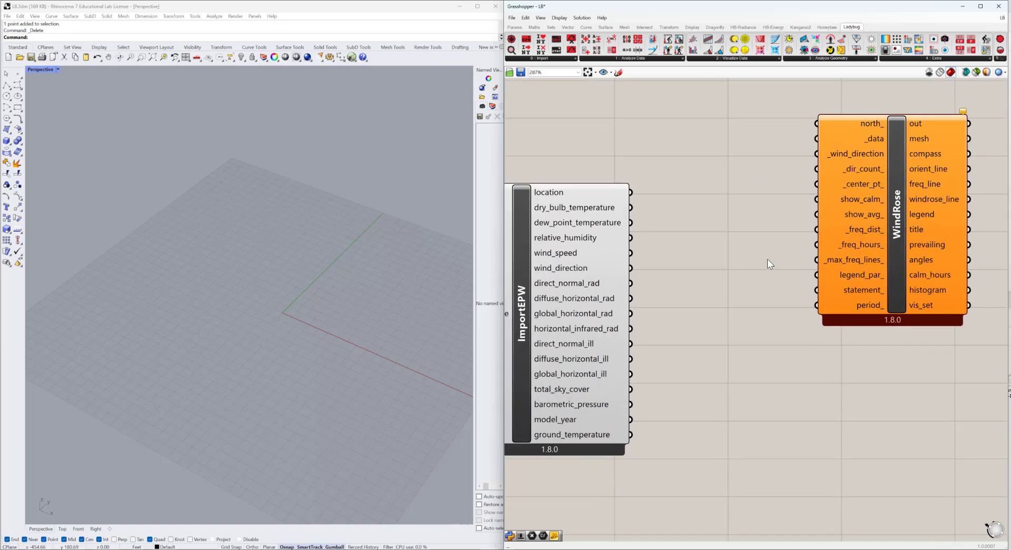
pyautogui.scroll(-1, 767, 257)
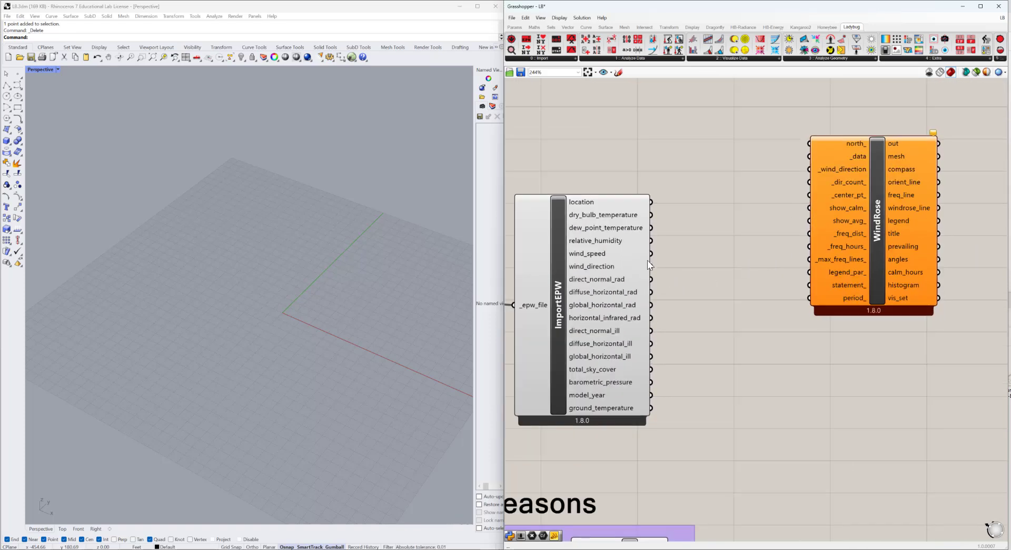
# - Connect ImportEPW's wind_speed output to WindRose's _data input and its wind_direction output to the _wind_direction input
pyautogui.moveTo(651, 253); pyautogui.dragTo(708, 216)
pyautogui.moveTo(770, 165); pyautogui.dragTo(800, 164)
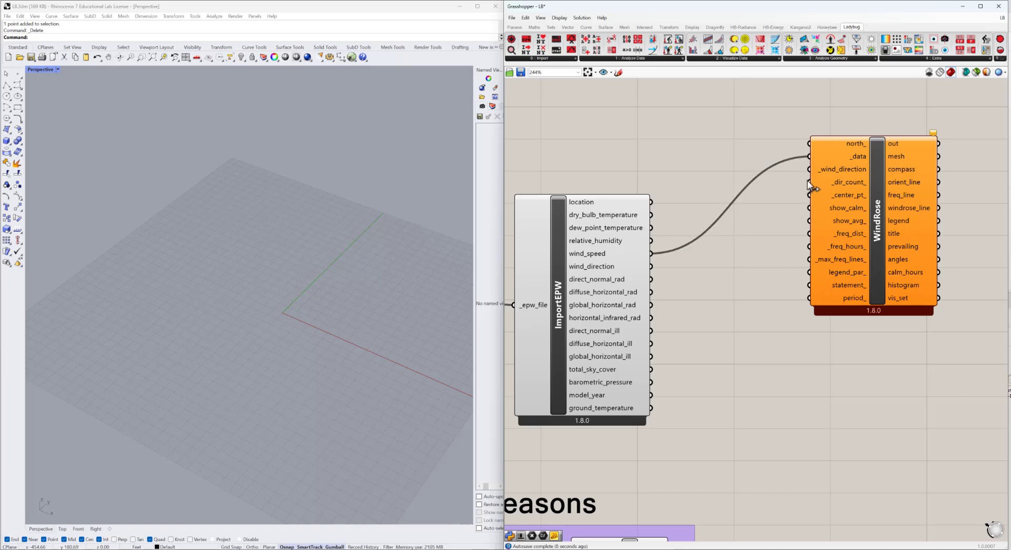
pyautogui.moveTo(651, 266); pyautogui.dragTo(809, 169)
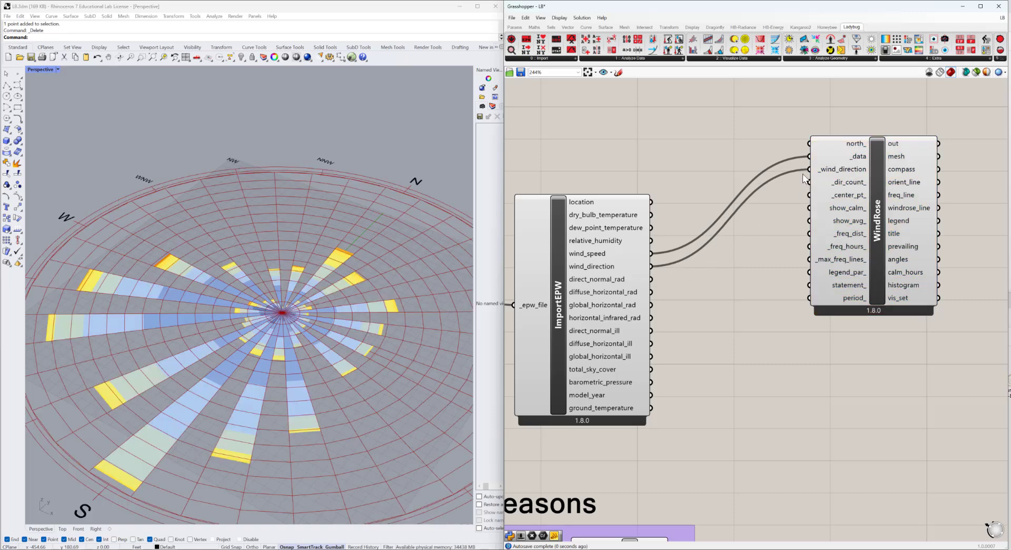
pyautogui.moveTo(318, 424); pyautogui.dragTo(235, 440, button='right')
pyautogui.scroll(-10, 308, 306)
pyautogui.moveTo(390, 384); pyautogui.dragTo(325, 376, button='right')
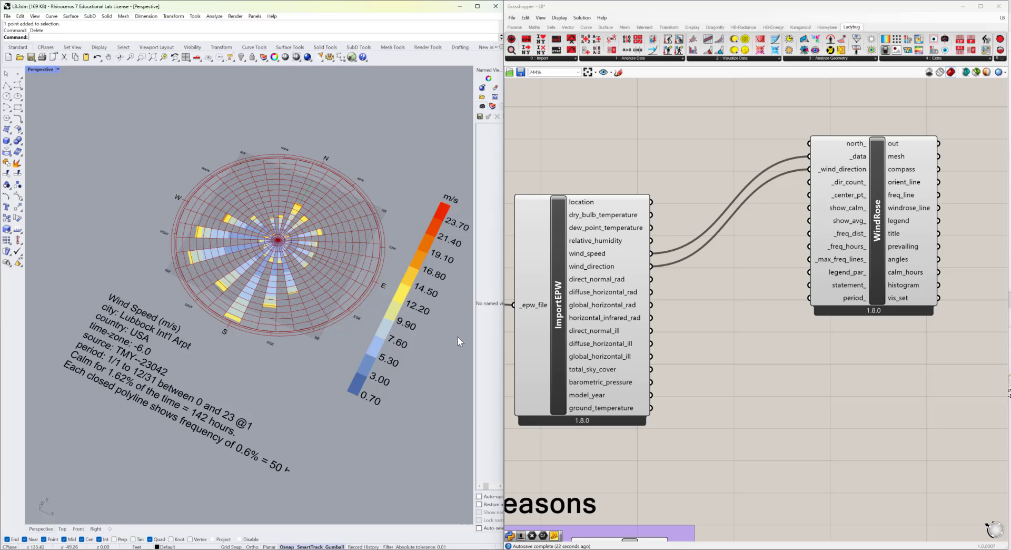
# - Connect the Winter AnalysisPeriod's period output to WindRose's period_ input and view the resulting winter wind rose
pyautogui.scroll(-2, 732, 339)
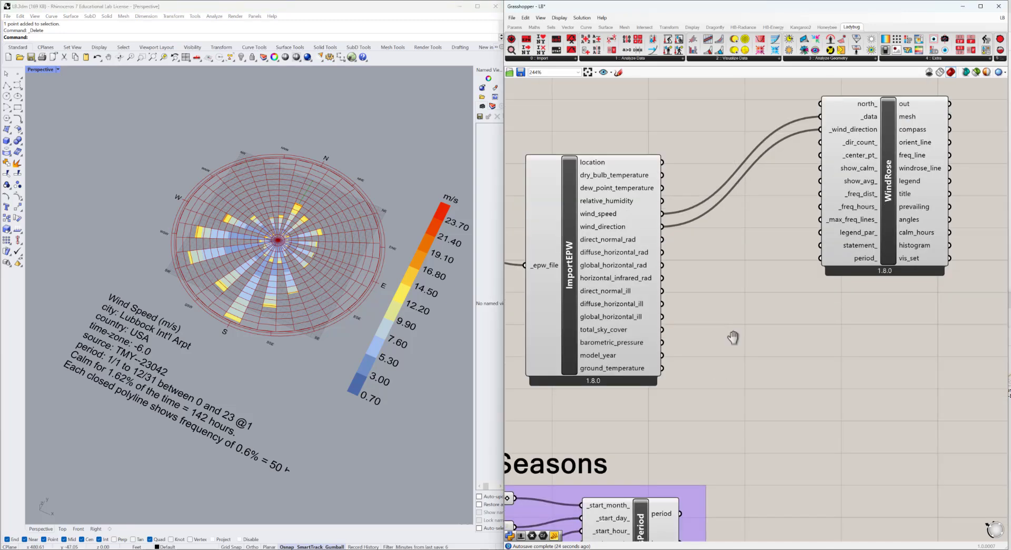
pyautogui.scroll(-1, 734, 339)
pyautogui.moveTo(712, 471); pyautogui.dragTo(711, 419, button='right')
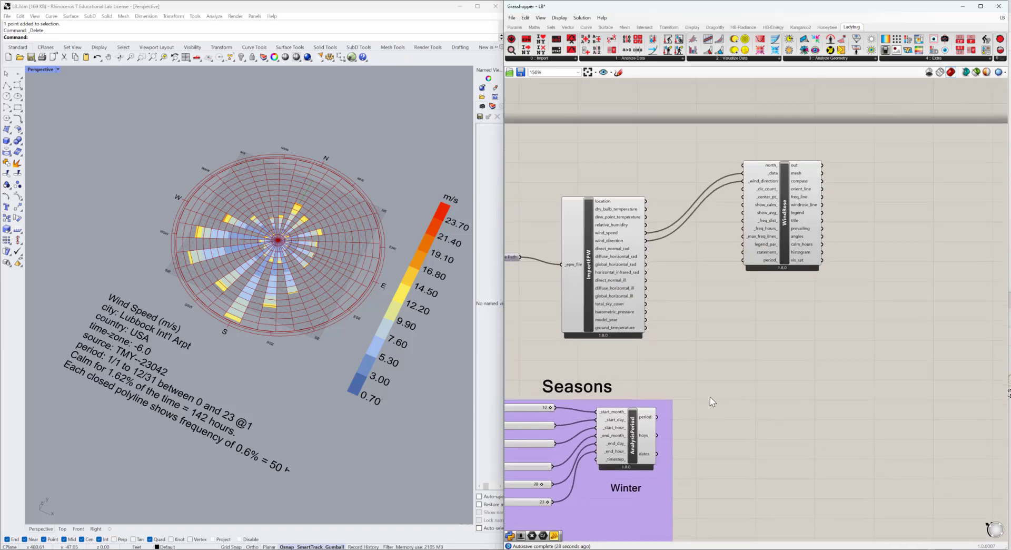
pyautogui.scroll(5, 755, 256)
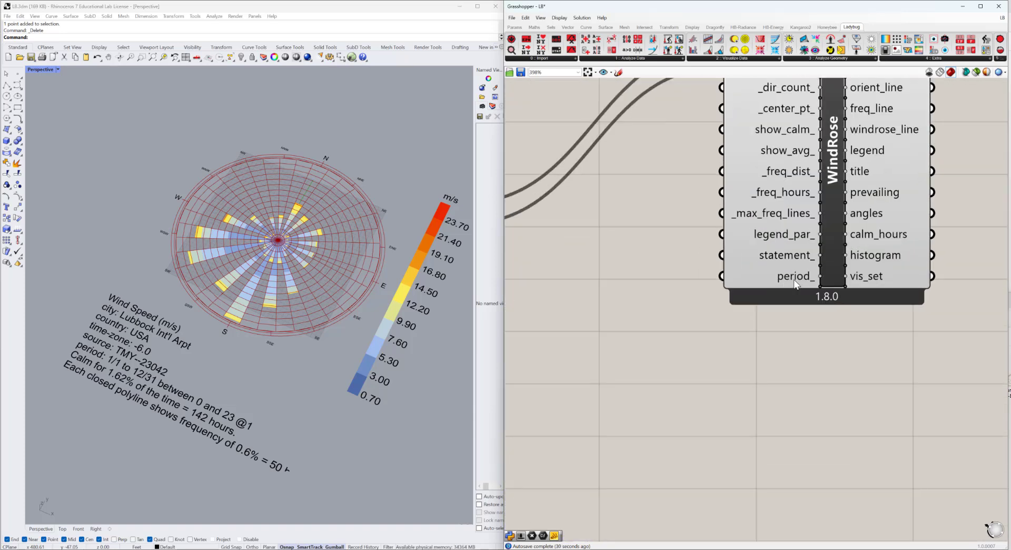
pyautogui.scroll(-5, 751, 204)
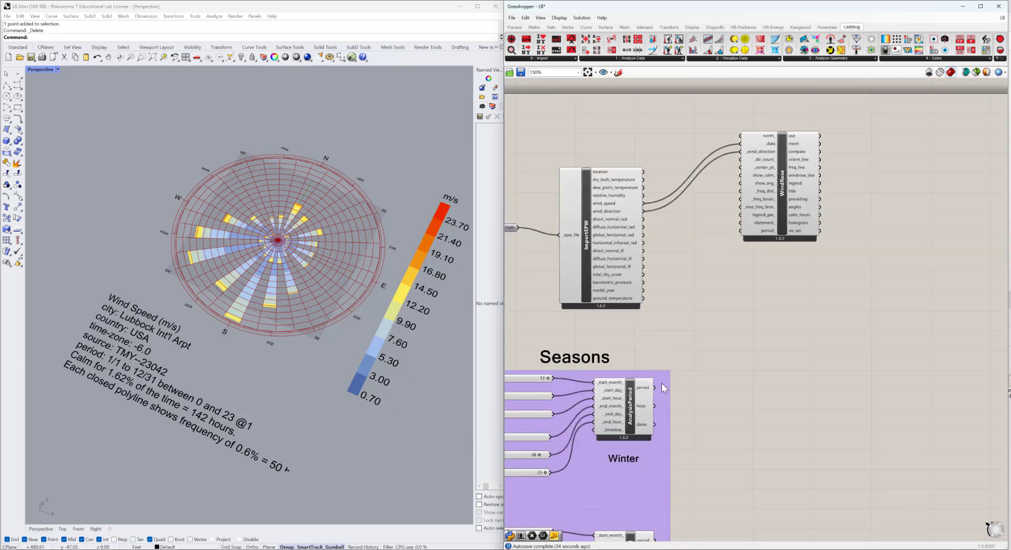
pyautogui.scroll(1, 713, 243)
pyautogui.scroll(1, 713, 241)
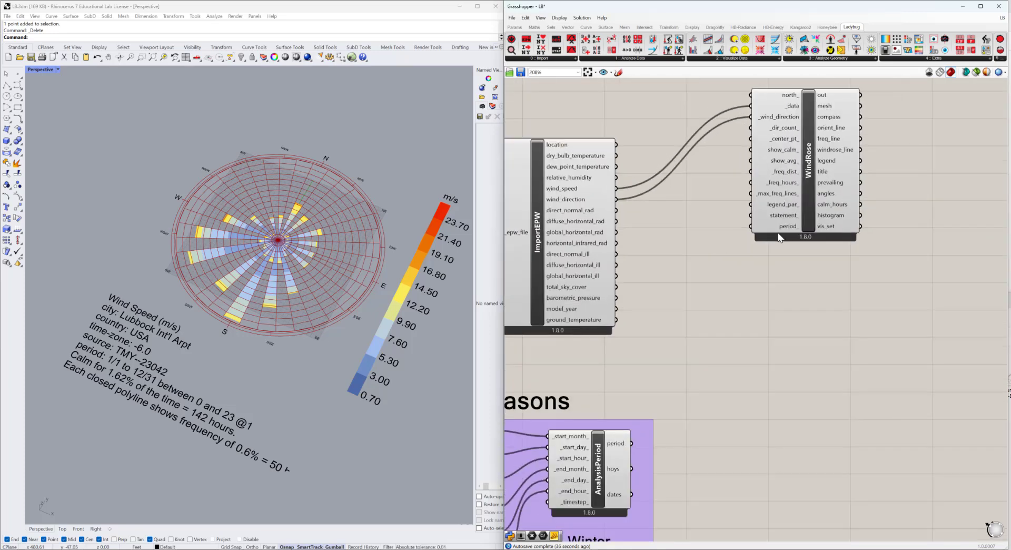
pyautogui.moveTo(631, 443); pyautogui.dragTo(748, 230)
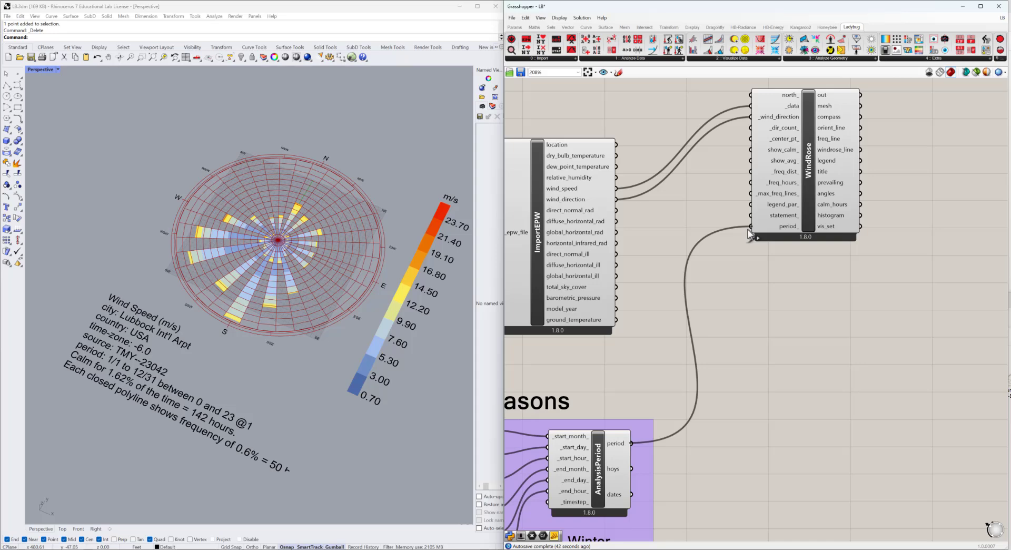
pyautogui.scroll(11, 283, 229)
pyautogui.click(278, 301)
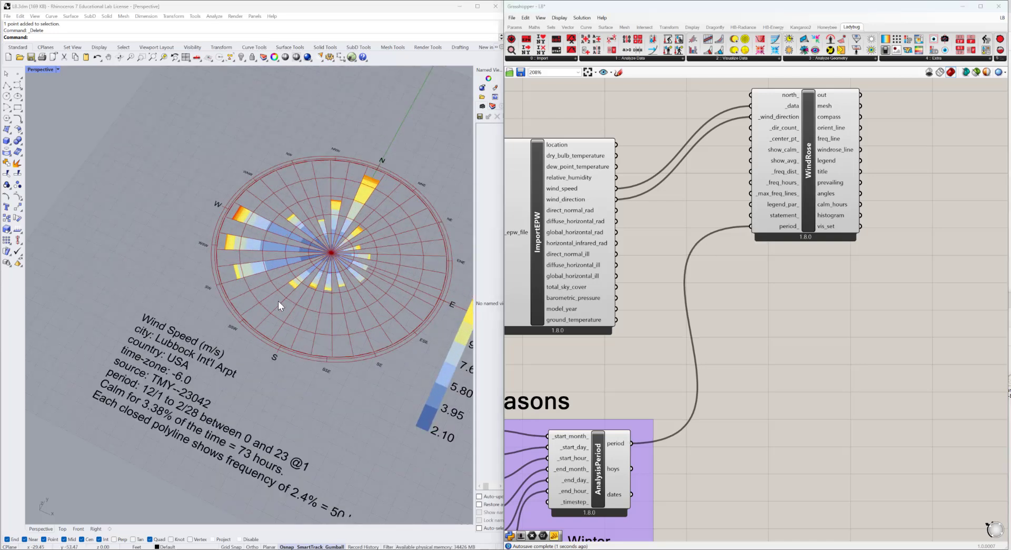
pyautogui.moveTo(309, 296); pyautogui.dragTo(244, 302, button='right')
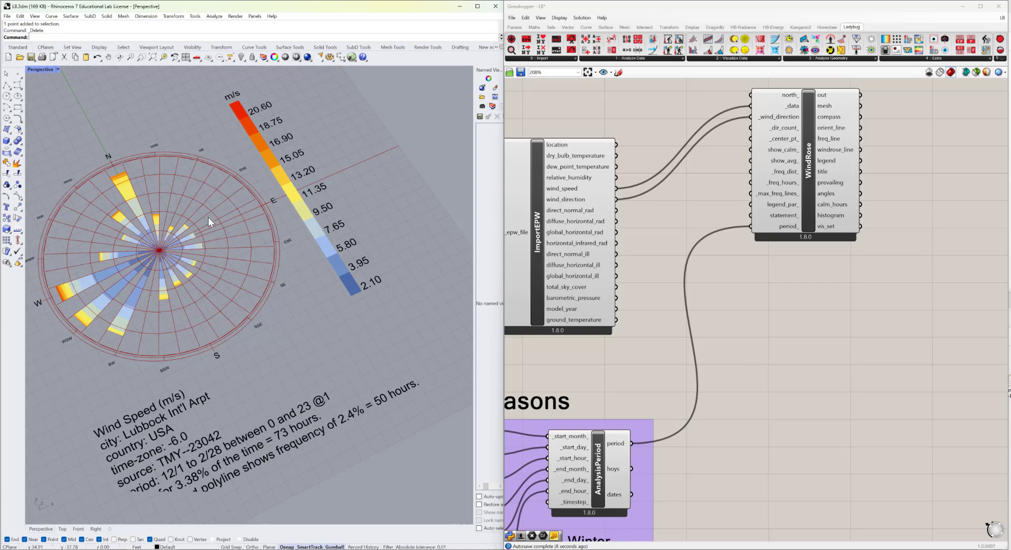
pyautogui.moveTo(347, 296); pyautogui.dragTo(428, 235, button='right')
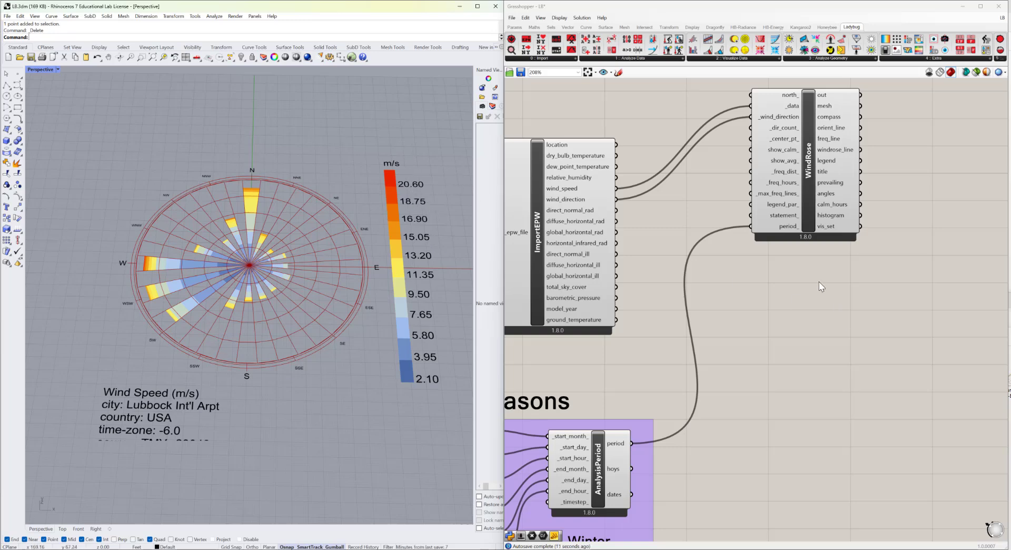
# - Move the WindRose component lower on the canvas, closer to the Seasons group, and view the winter wind rose
pyautogui.scroll(-3, 763, 246)
pyautogui.scroll(-3, 745, 236)
pyautogui.moveTo(681, 301); pyautogui.dragTo(661, 261, button='right')
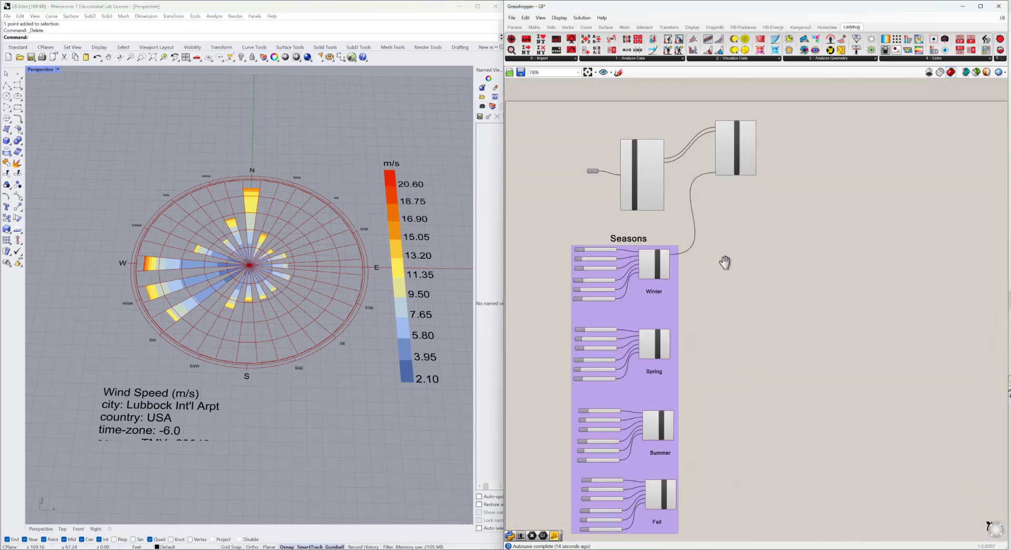
pyautogui.moveTo(741, 148); pyautogui.dragTo(754, 214)
pyautogui.scroll(3, 362, 193)
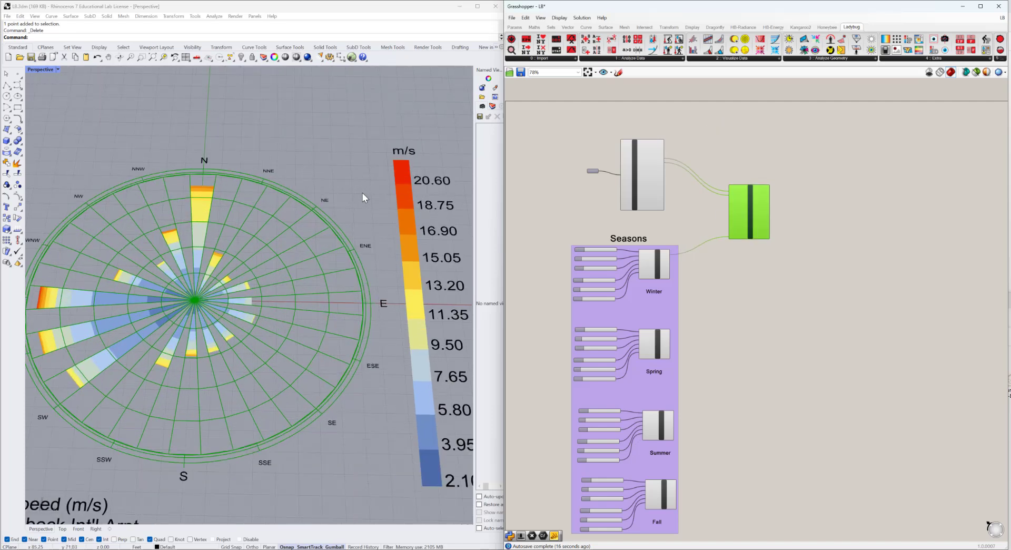
pyautogui.click(743, 260)
pyautogui.scroll(5, 736, 260)
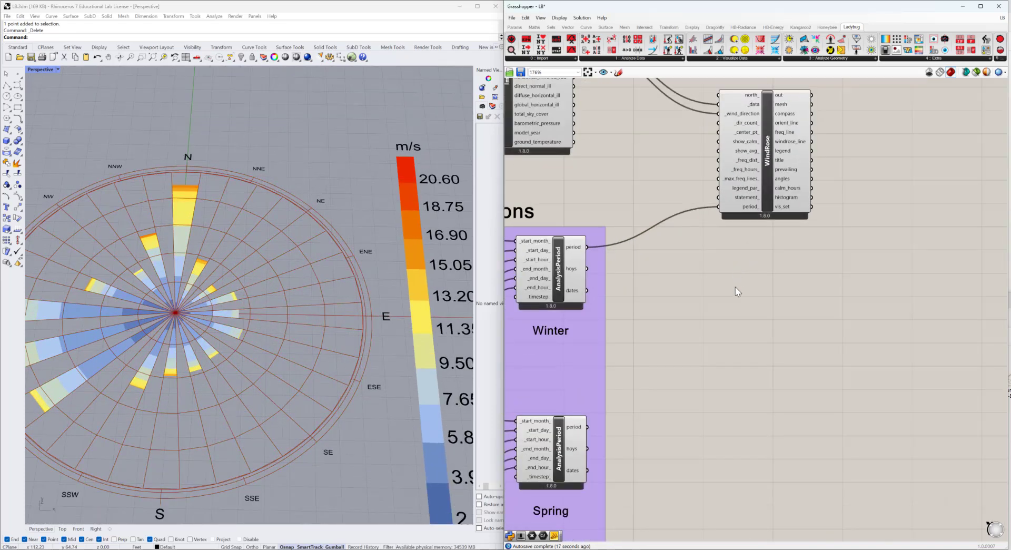
pyautogui.scroll(-2, 736, 326)
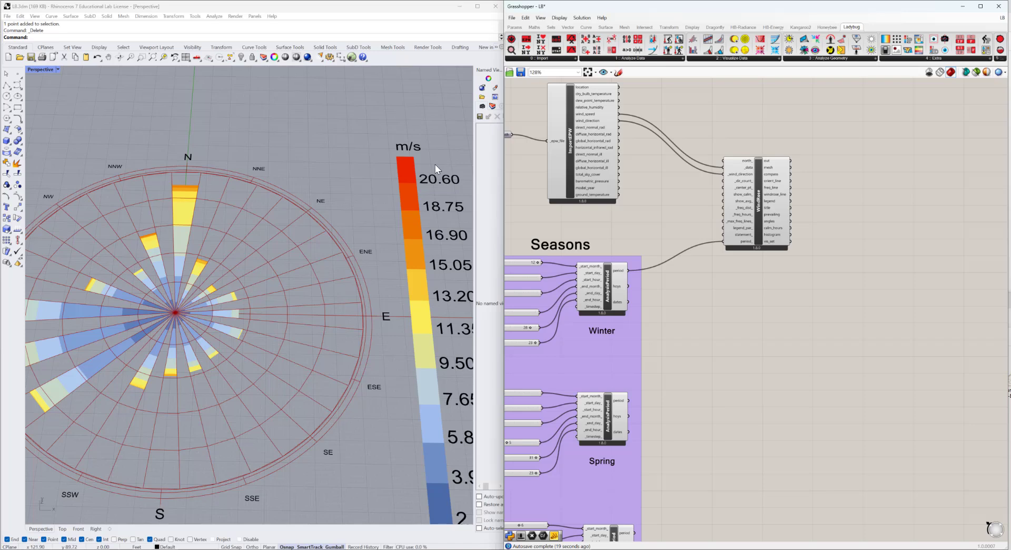
pyautogui.moveTo(689, 418); pyautogui.dragTo(688, 327, button='right')
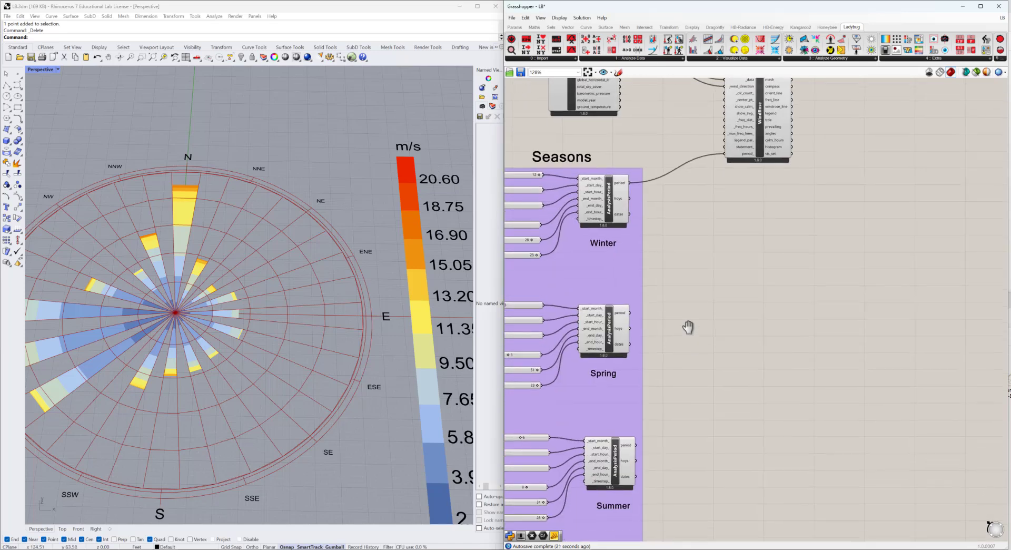
pyautogui.moveTo(637, 445); pyautogui.dragTo(715, 286)
pyautogui.scroll(-3, 737, 368)
pyautogui.scroll(4, 736, 185)
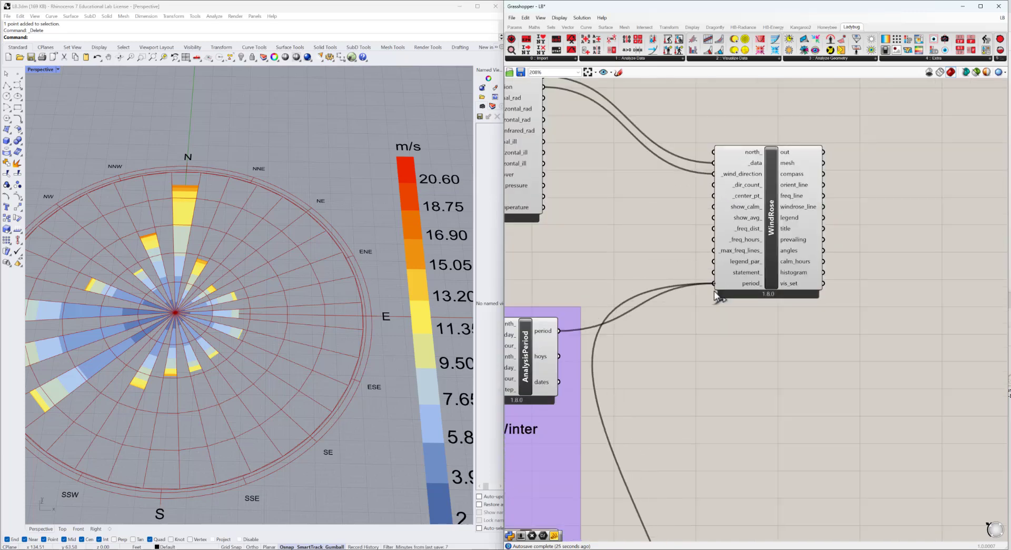
pyautogui.scroll(-5, 718, 314)
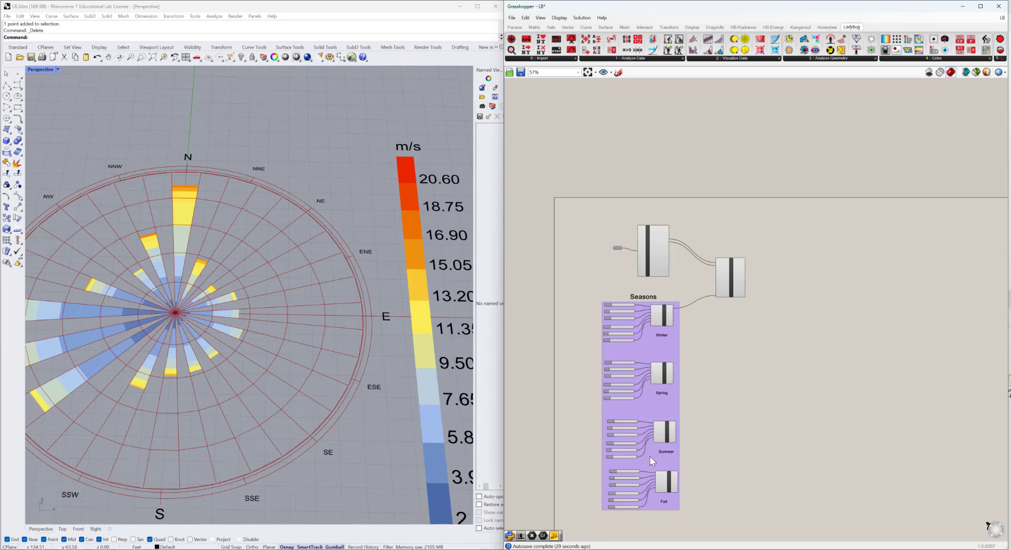
# - Connect the Summer AnalysisPeriod's period output to WindRose's period_ input, replacing the Winter connection
pyautogui.scroll(4, 667, 444)
pyautogui.scroll(1, 666, 444)
pyautogui.moveTo(740, 347); pyautogui.dragTo(760, 225)
pyautogui.scroll(-6, 727, 403)
pyautogui.scroll(3, 801, 180)
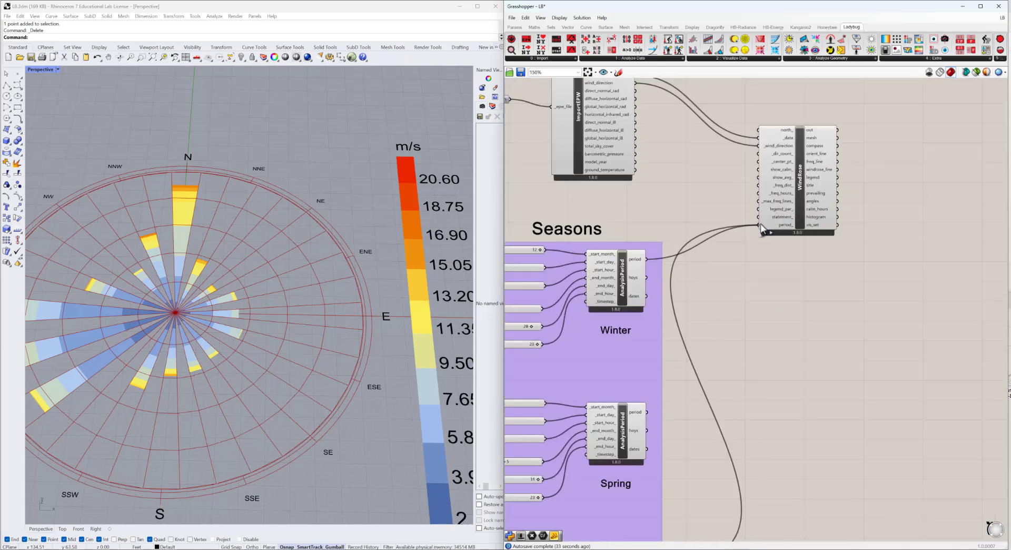
# - Examine the summer wind rose up close and as a whole, with the WindRose component selected to highlight its geometry
pyautogui.scroll(-5, 143, 299)
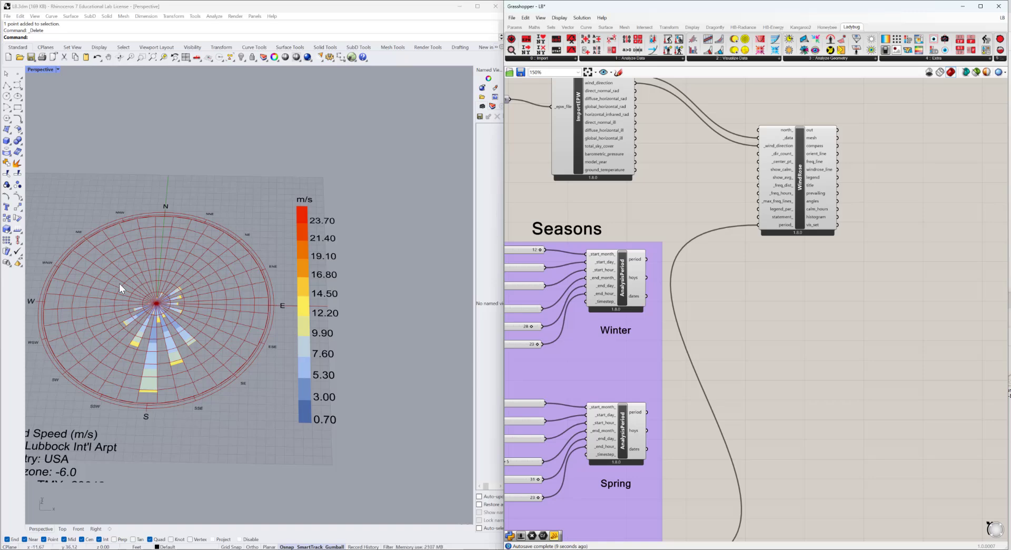
pyautogui.scroll(4, 119, 282)
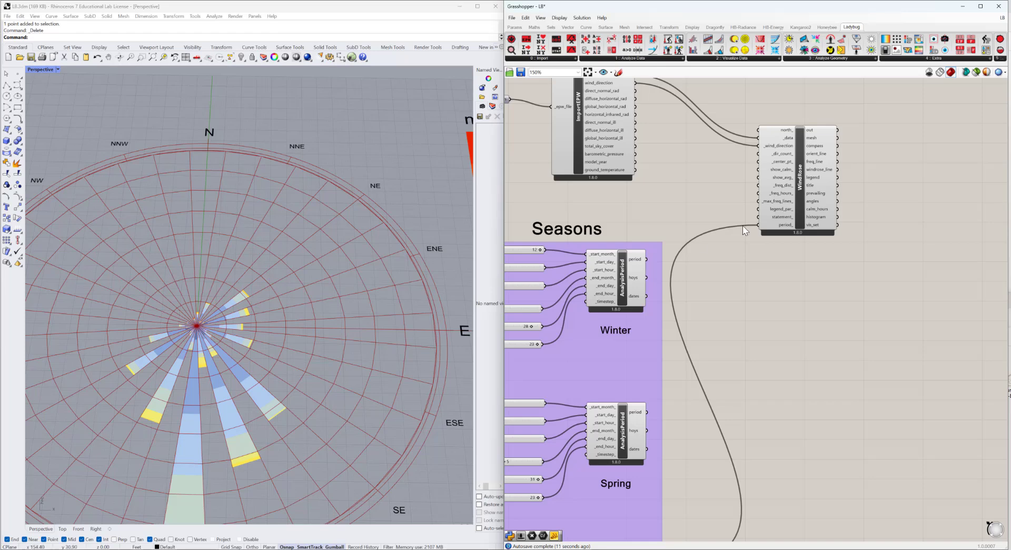
pyautogui.scroll(-3, 743, 226)
pyautogui.click(772, 202)
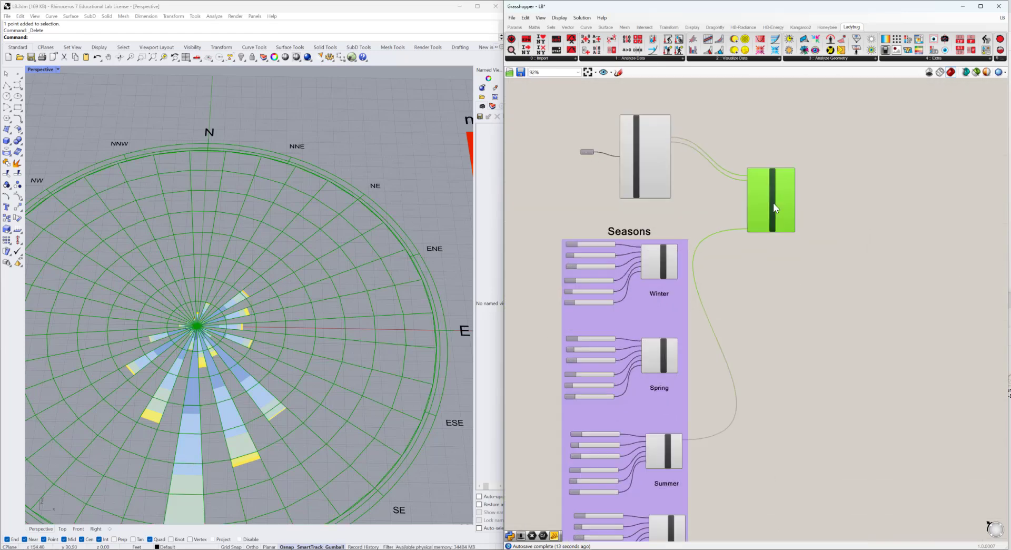
pyautogui.scroll(4, 773, 202)
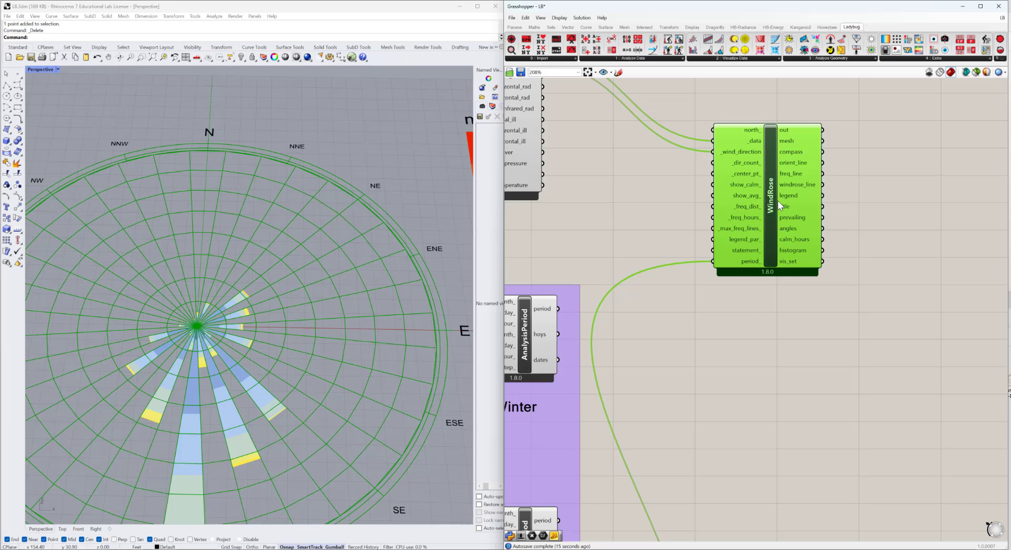
pyautogui.scroll(-2, 736, 213)
pyautogui.scroll(-2, 737, 215)
pyautogui.scroll(2, 759, 289)
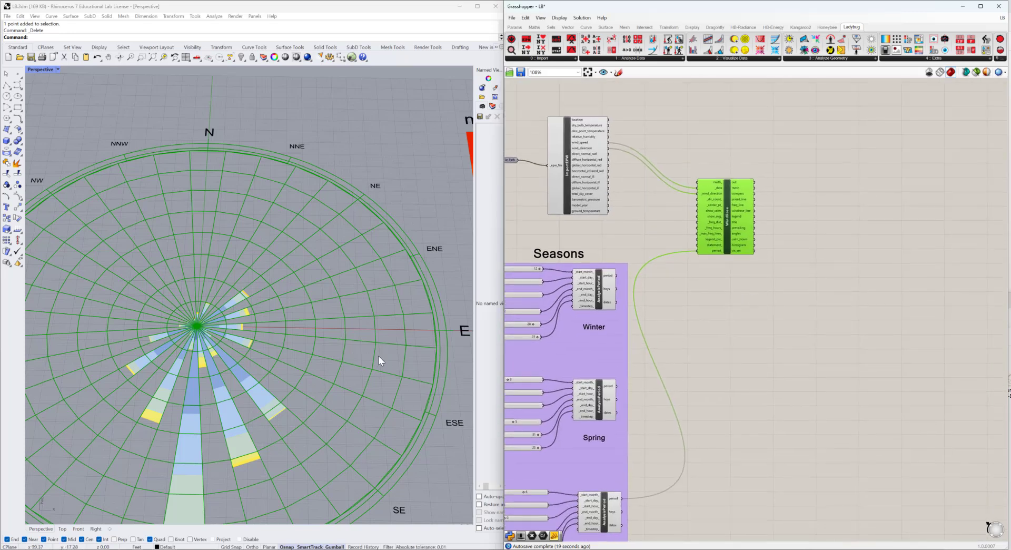
pyautogui.scroll(-2, 378, 356)
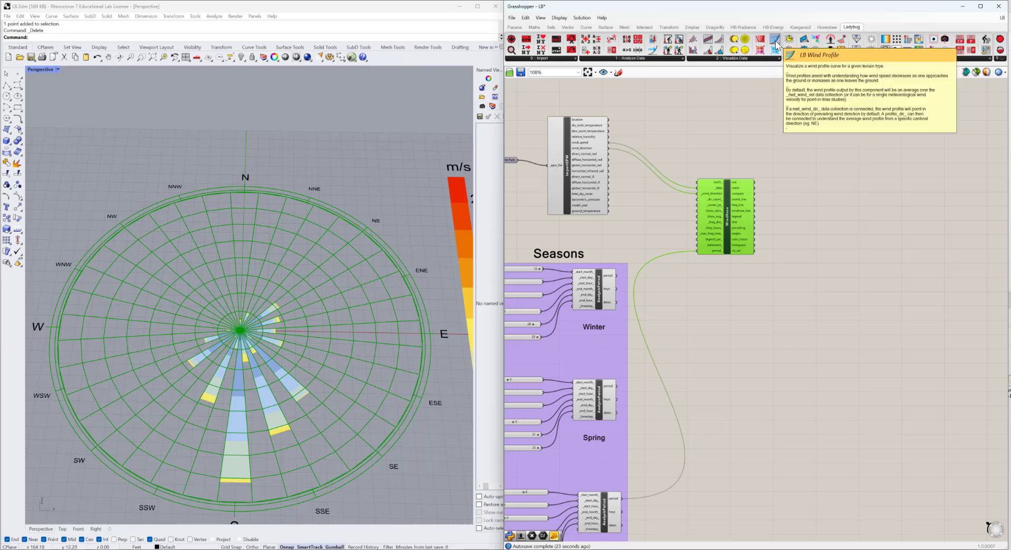
# - Add an LB Wind Profile component above the WindRose component
pyautogui.moveTo(773, 50); pyautogui.dragTo(769, 133)
pyautogui.scroll(3, 736, 114)
pyautogui.moveTo(723, 125); pyautogui.dragTo(835, 197, button='right')
pyautogui.scroll(1, 837, 186)
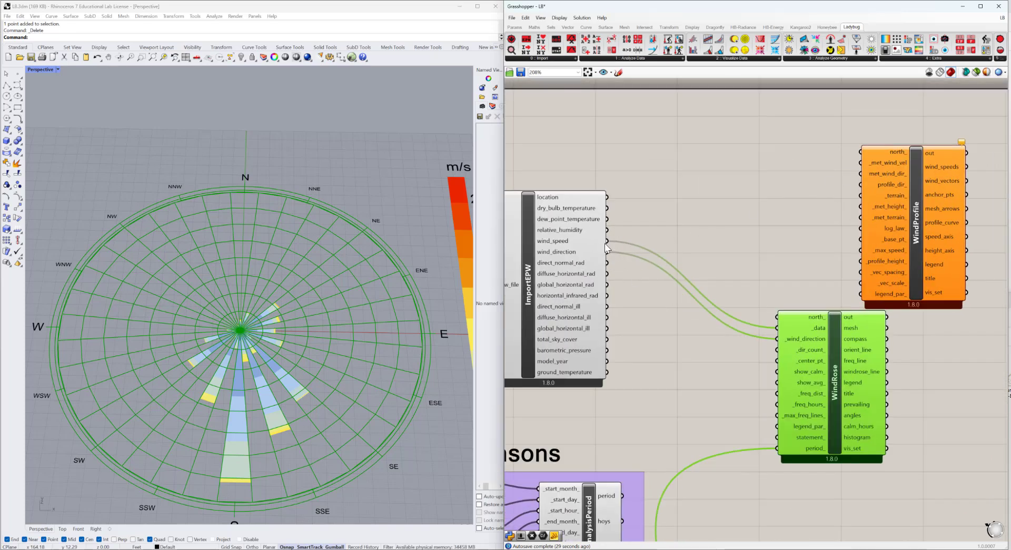
# - Connect ImportEPW's wind_speed to WindProfile's _met_wind_vel and wind_direction to met_wind_dir_, and view the resulting wind profile from the side
pyautogui.moveTo(606, 241); pyautogui.dragTo(862, 163)
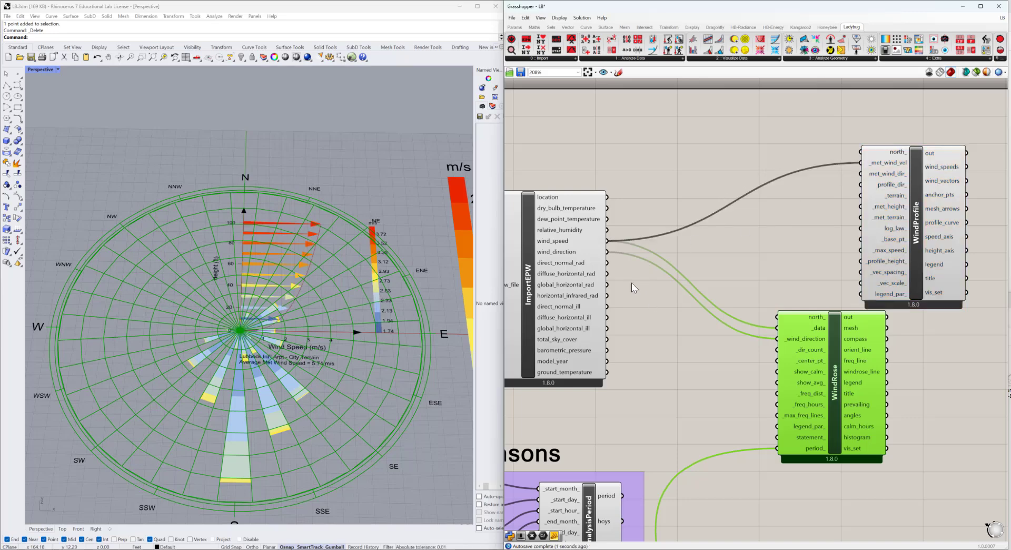
pyautogui.moveTo(607, 251); pyautogui.dragTo(861, 174)
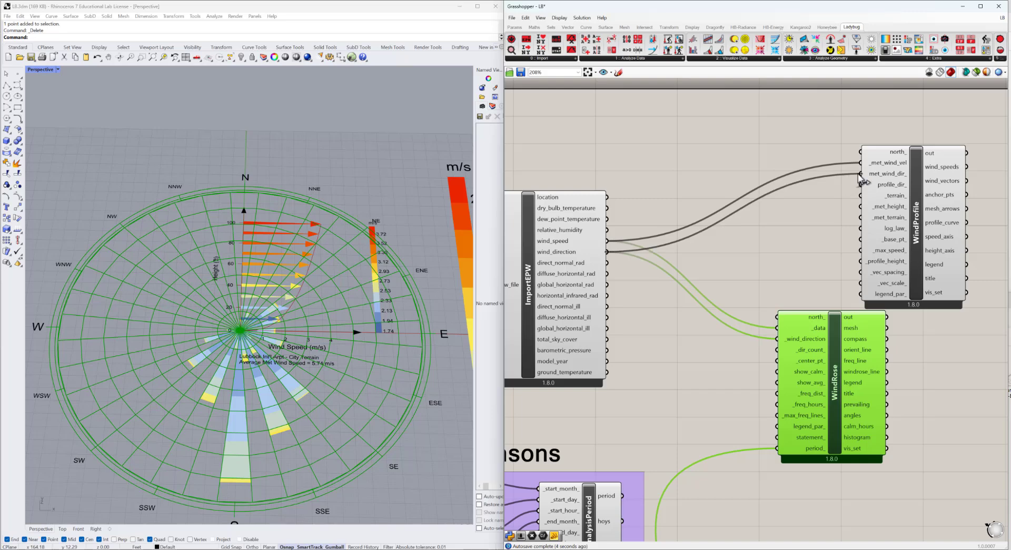
pyautogui.click(302, 364)
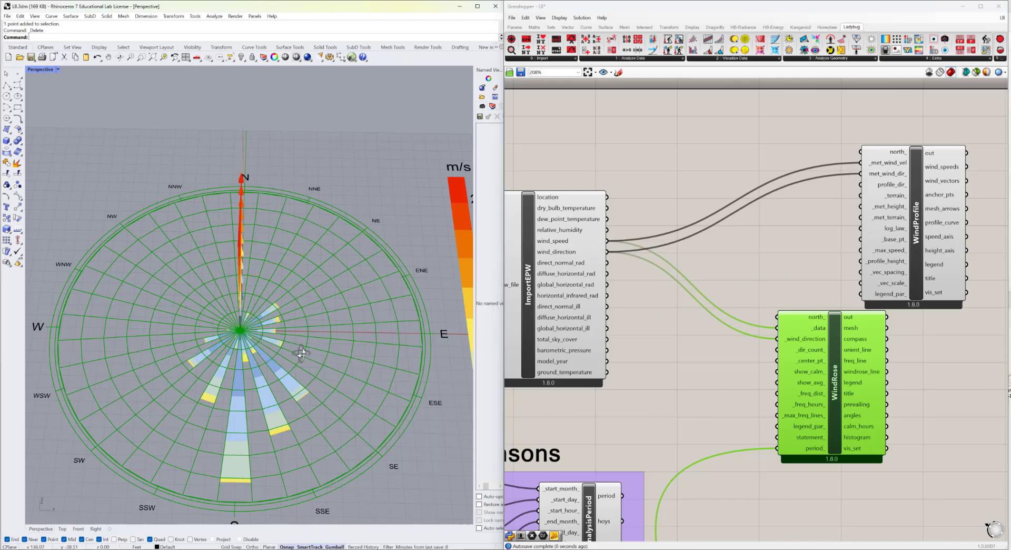
pyautogui.moveTo(302, 354); pyautogui.dragTo(354, 357, button='right')
pyautogui.scroll(6, 416, 396)
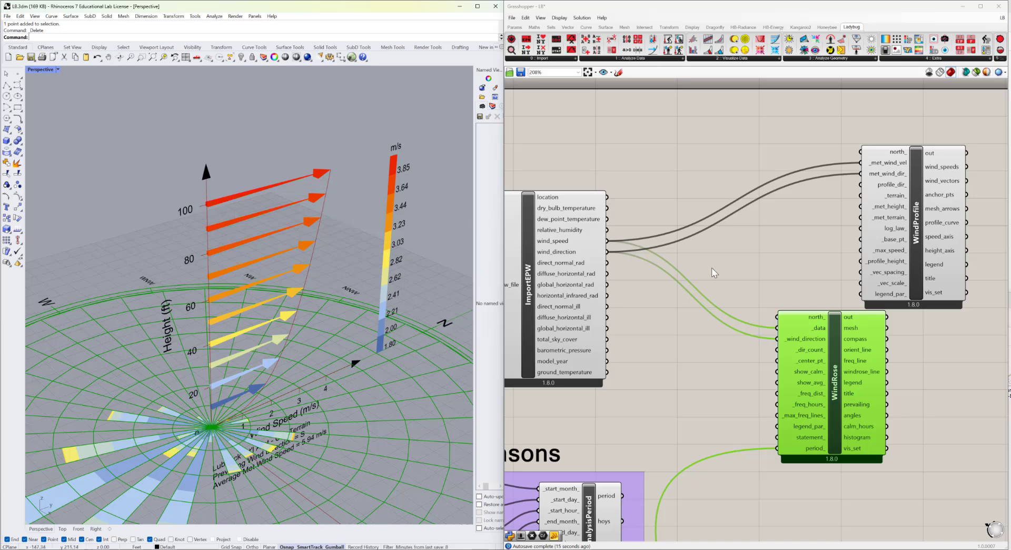
# - Move the WindProfile component slightly up, away from WindRose, and read the direction codes described for its profile_dir_ input
pyautogui.moveTo(722, 279); pyautogui.dragTo(611, 245, button='right')
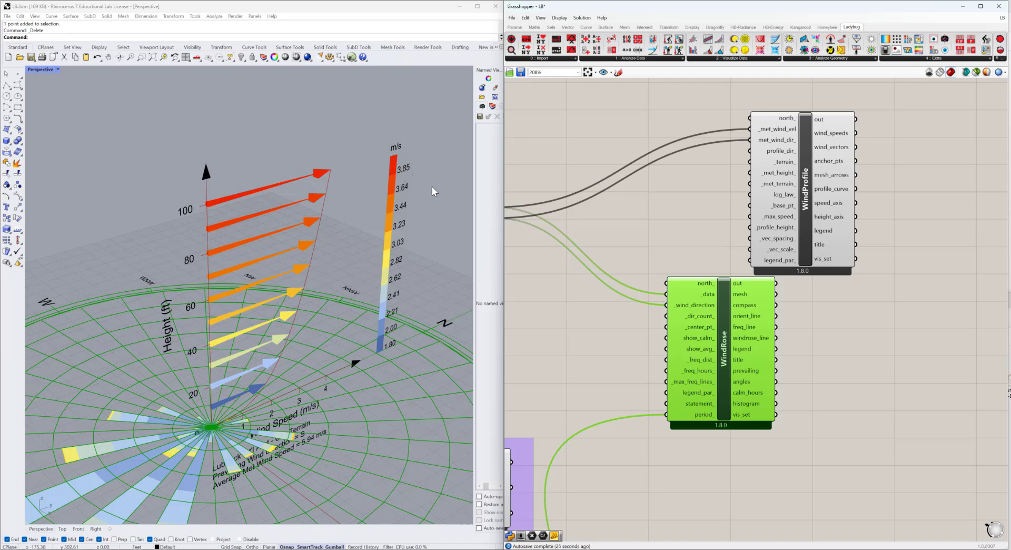
pyautogui.moveTo(797, 232); pyautogui.dragTo(797, 220)
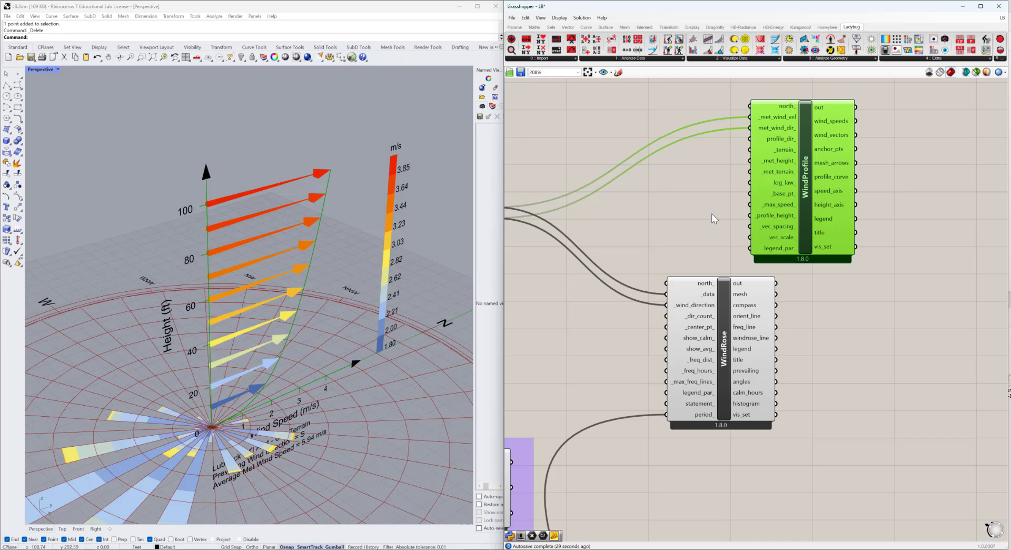
pyautogui.moveTo(679, 208); pyautogui.dragTo(720, 222, button='right')
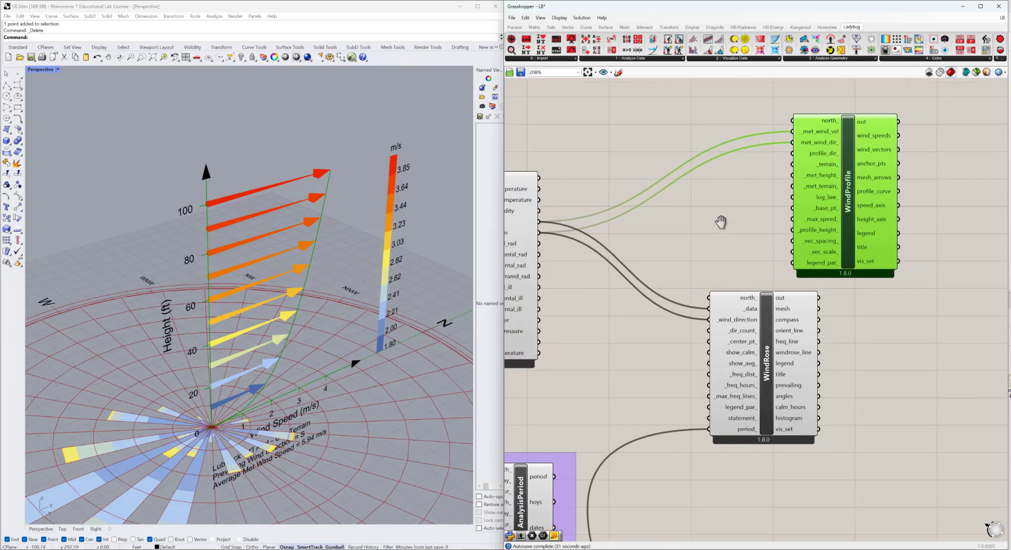
pyautogui.scroll(3, 787, 124)
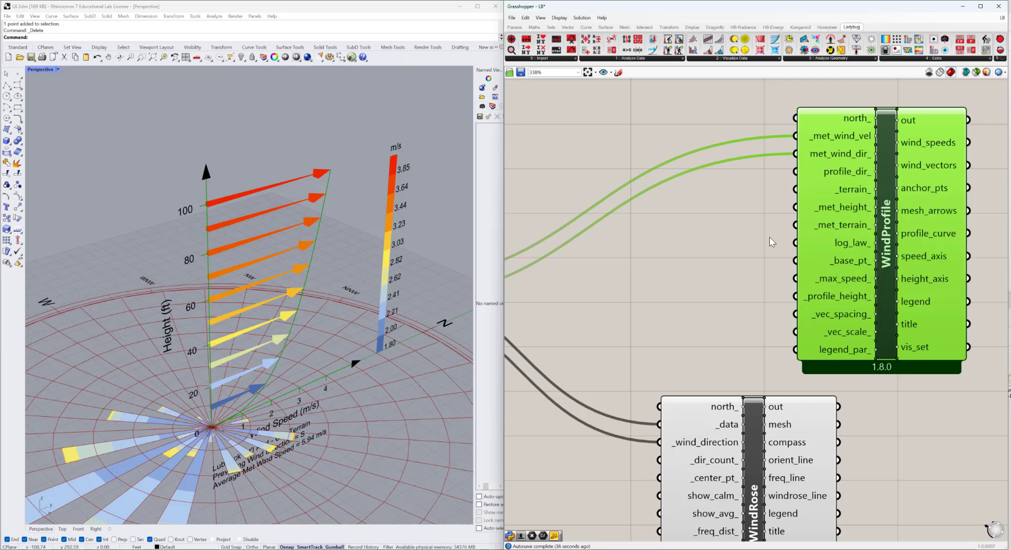
pyautogui.scroll(-1, 814, 179)
pyautogui.moveTo(829, 174)
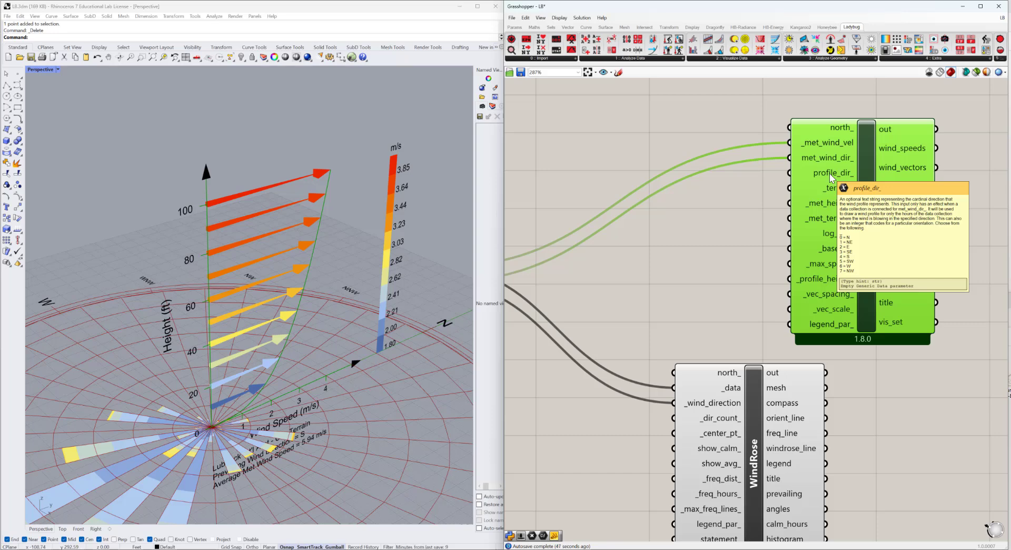
pyautogui.scroll(-1, 729, 234)
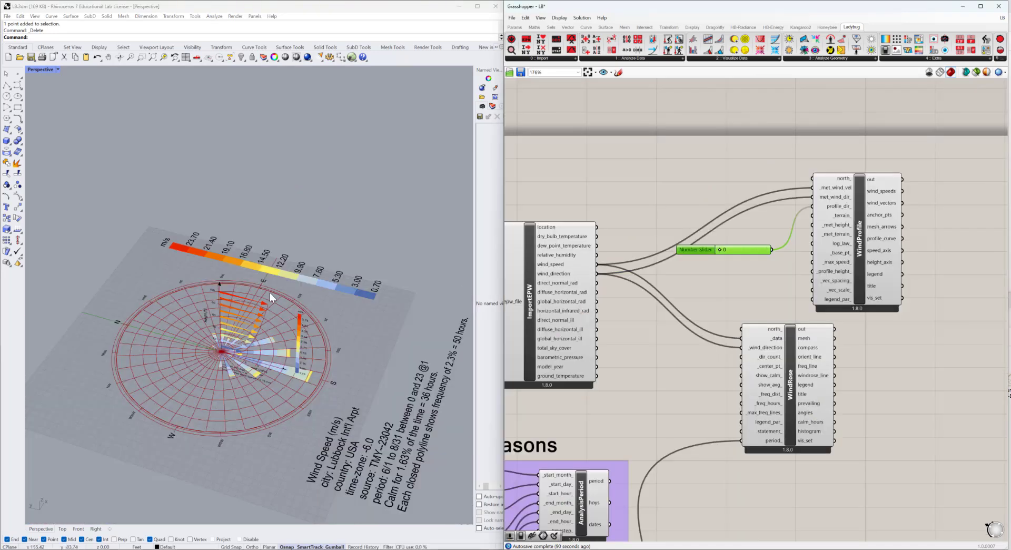
# - Set the number slider feeding WindProfile's profile_dir_ input to 4 and view the wind profile from the side
pyautogui.moveTo(257, 318); pyautogui.dragTo(240, 316, button='right')
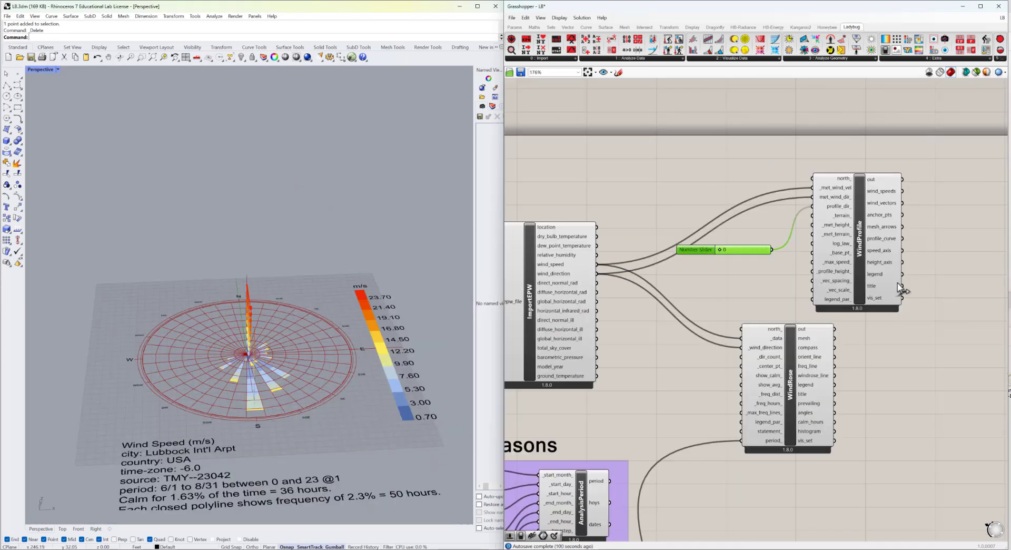
pyautogui.doubleClick(725, 253)
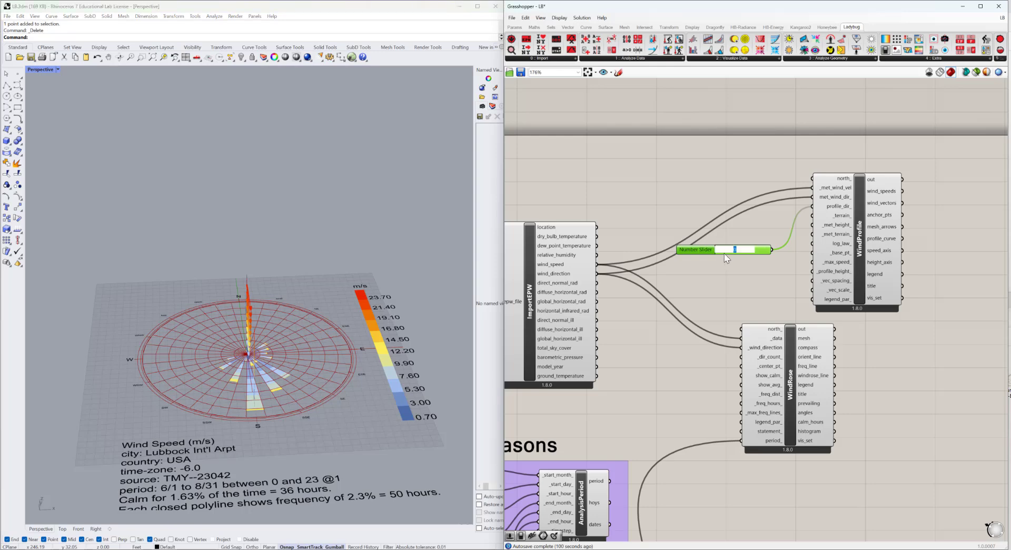
pyautogui.write('4')
pyautogui.press('Return')
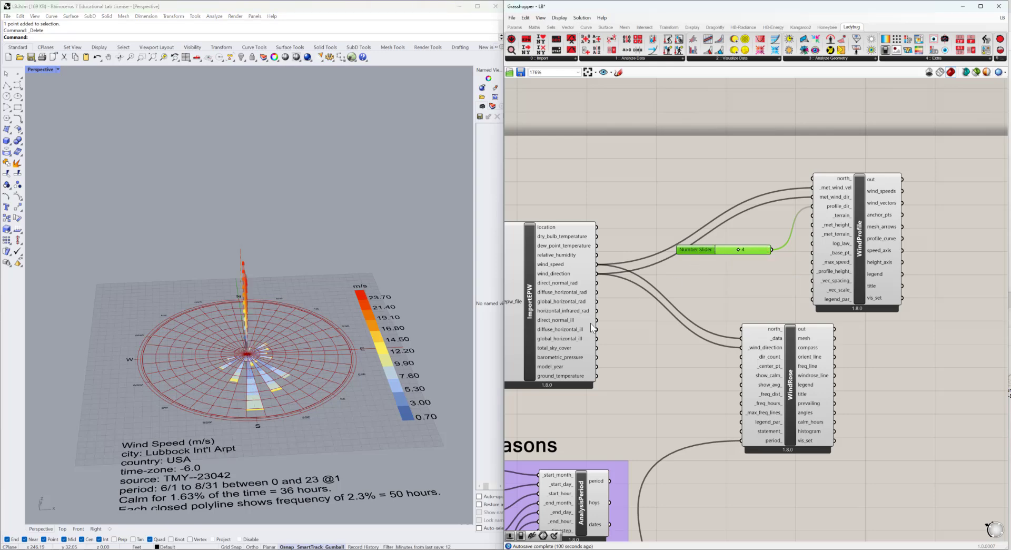
pyautogui.moveTo(255, 374); pyautogui.dragTo(304, 390, button='right')
pyautogui.scroll(3, 304, 390)
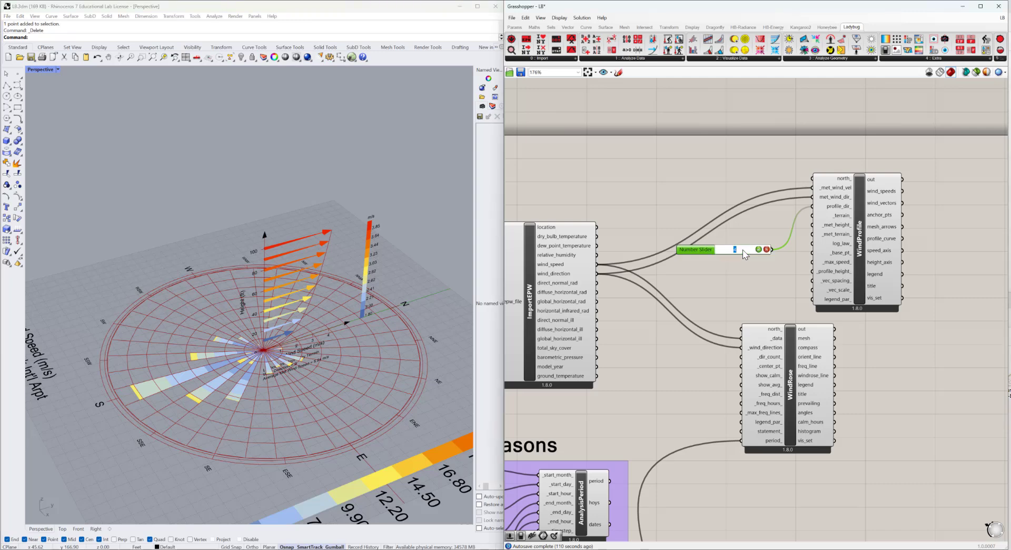
# - Try 3 on the number slider feeding WindProfile's profile_dir_ input, and set it to 2
pyautogui.write('3')
pyautogui.press('Return')
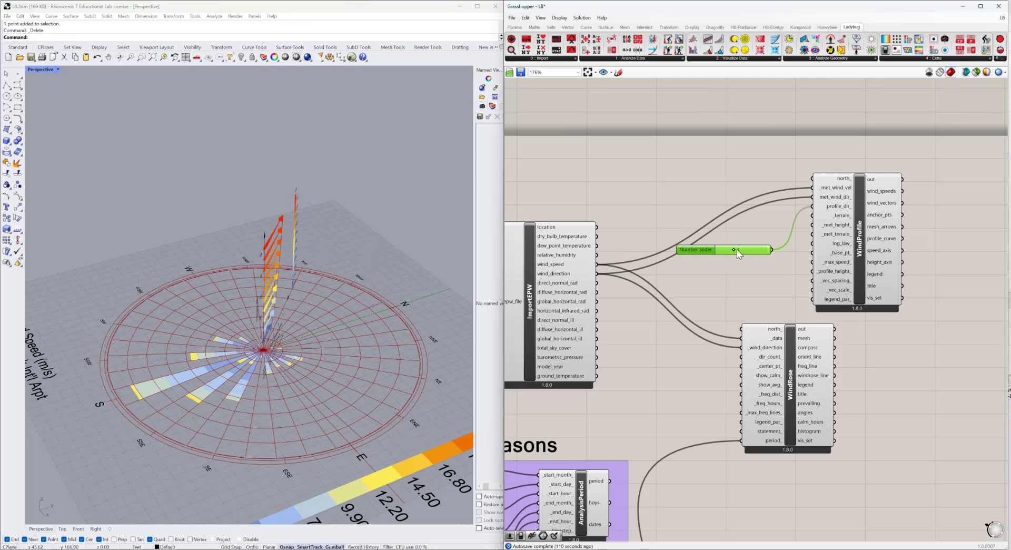
pyautogui.doubleClick(737, 250)
pyautogui.write('2')
pyautogui.press('Return')
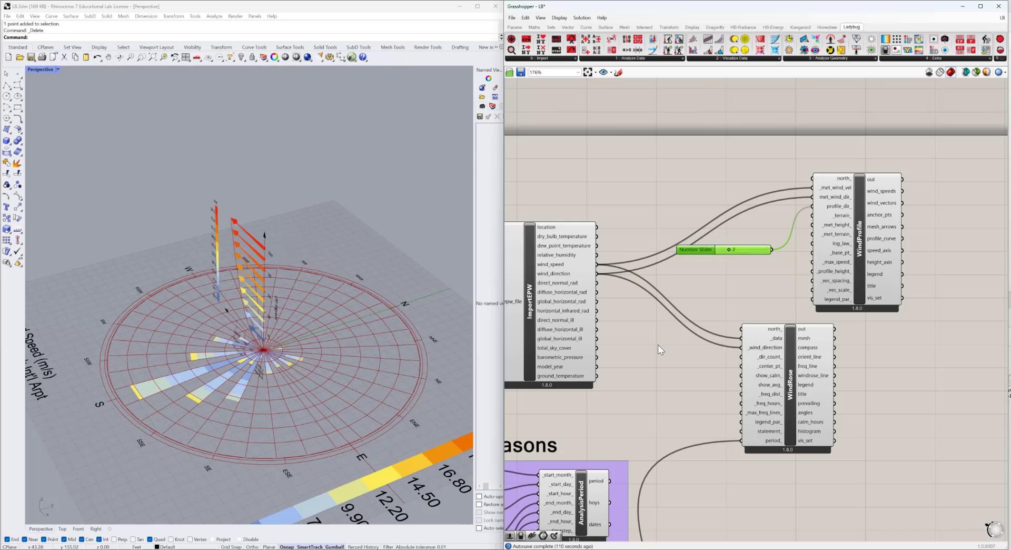
# - Examine the wind profile for the chosen direction and read the description of WindProfile's log_law_ input
pyautogui.moveTo(668, 308); pyautogui.dragTo(678, 271, button='right')
pyautogui.scroll(-1, 734, 245)
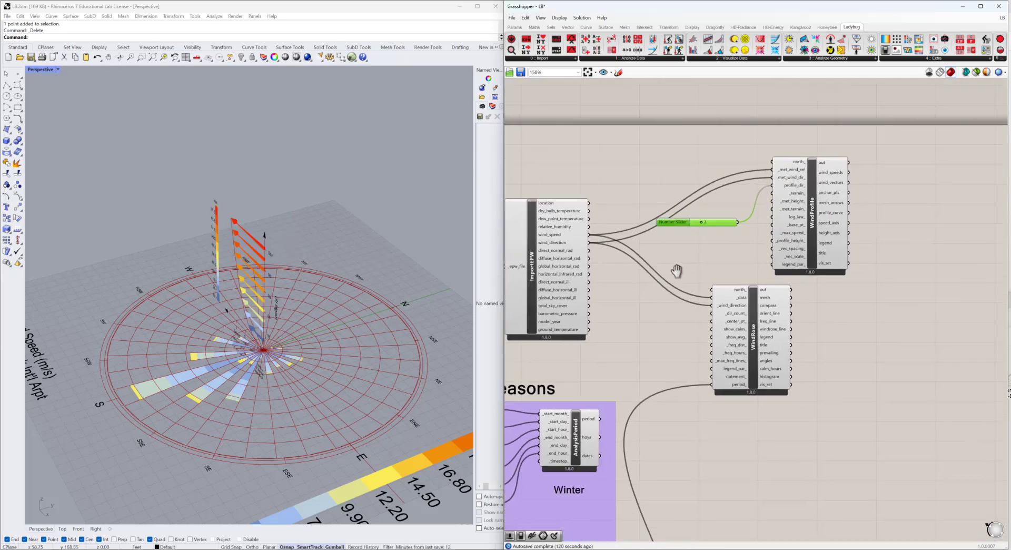
pyautogui.scroll(2, 789, 211)
pyautogui.scroll(1, 789, 210)
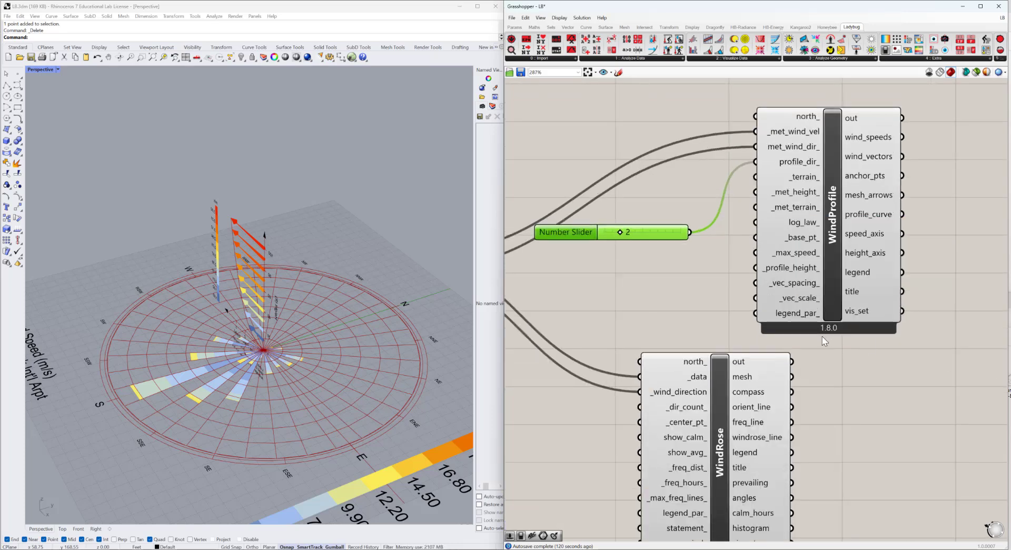
pyautogui.scroll(-1, 824, 340)
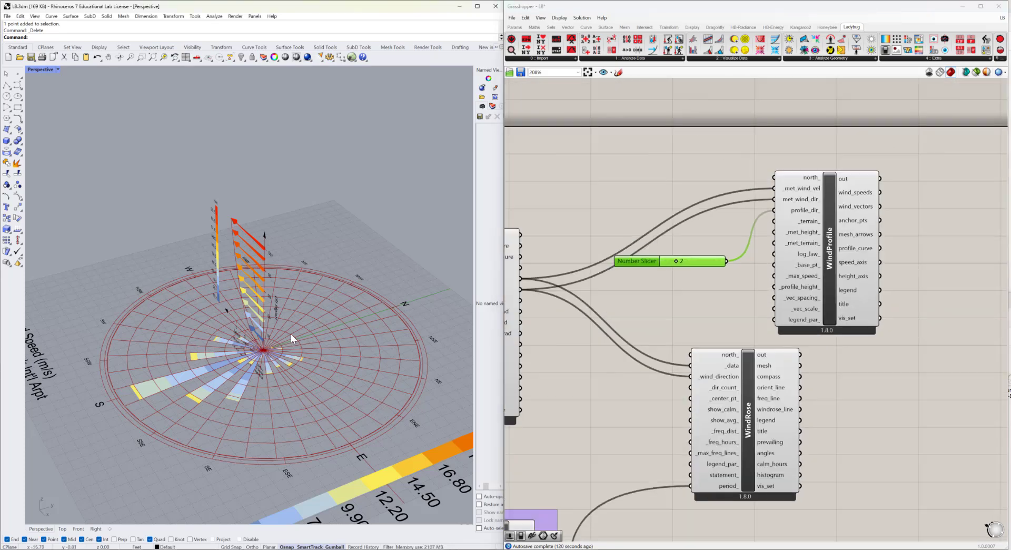
pyautogui.scroll(1, 813, 258)
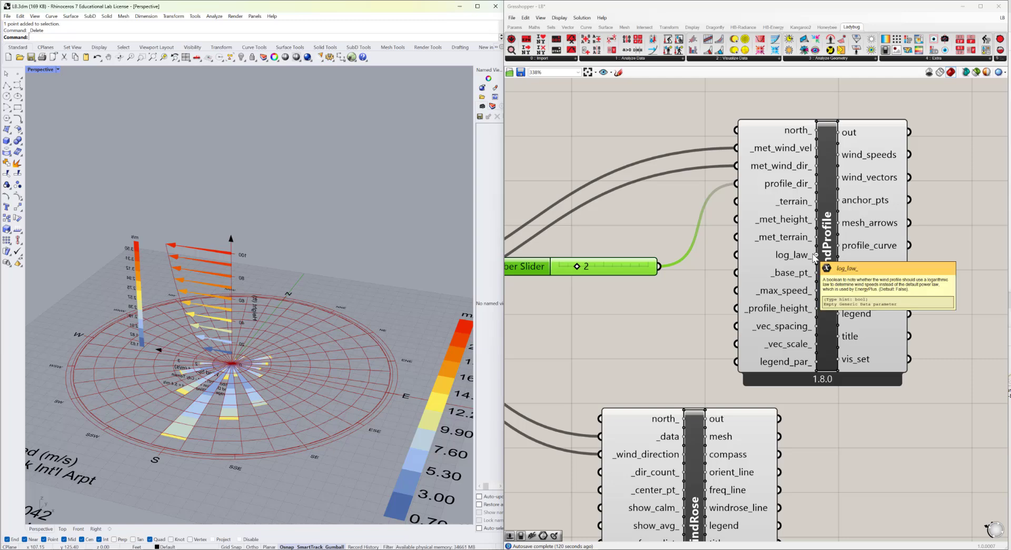
# - Read the description of WindProfile's _profile_height_ input and view the wind profile from the opposite side
pyautogui.moveTo(778, 242)
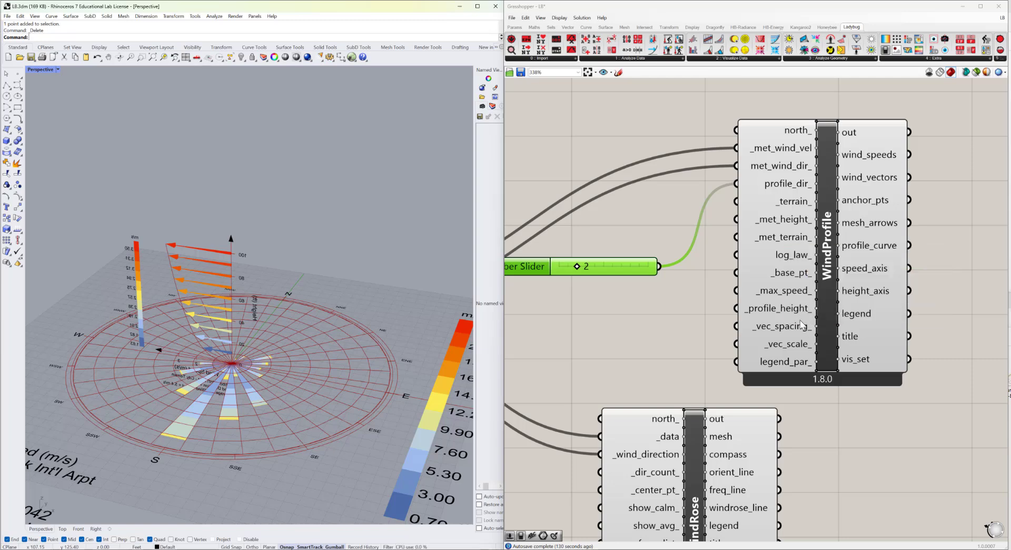
pyautogui.moveTo(801, 315)
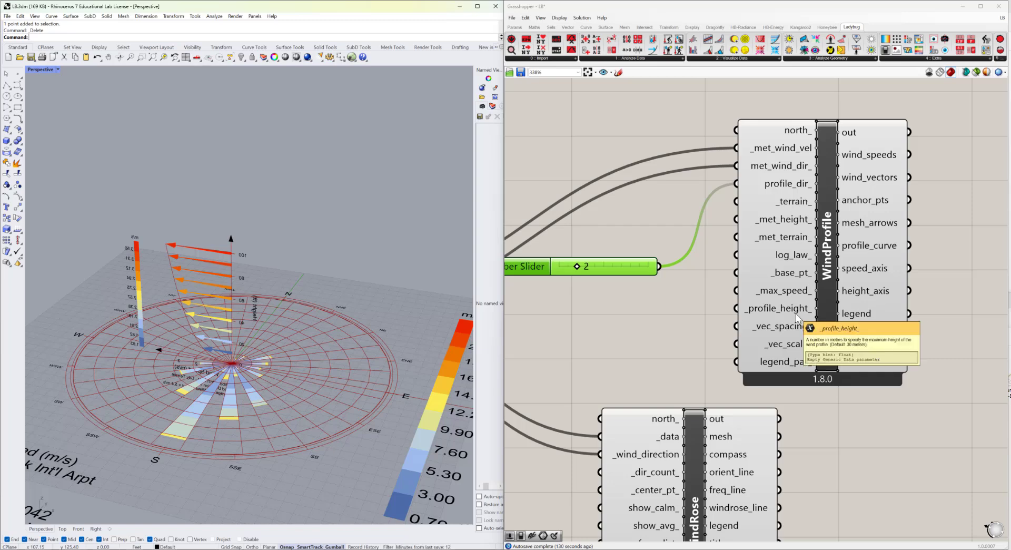
pyautogui.moveTo(242, 231); pyautogui.dragTo(249, 340, button='right')
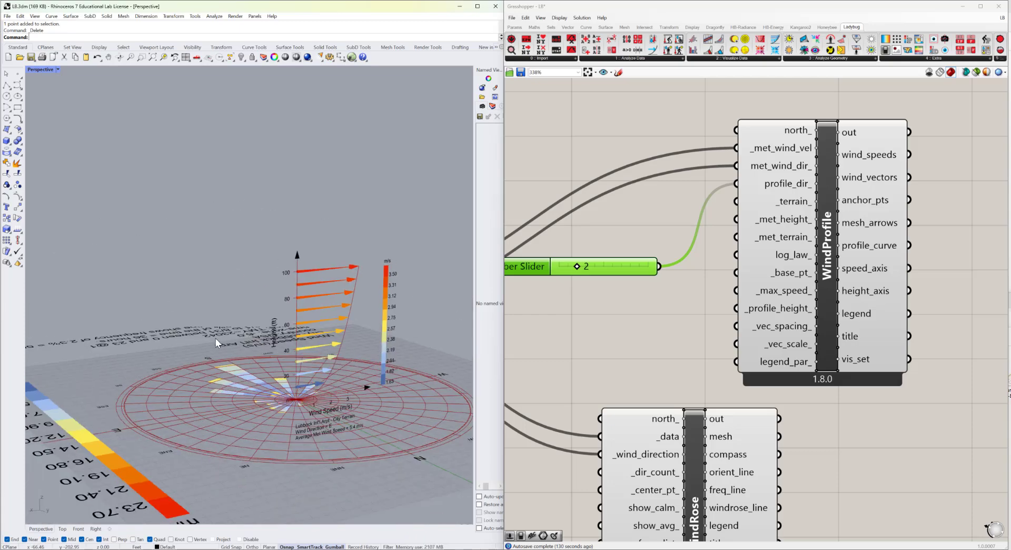
pyautogui.moveTo(897, 396); pyautogui.dragTo(896, 243, button='right')
pyautogui.scroll(-4, 896, 243)
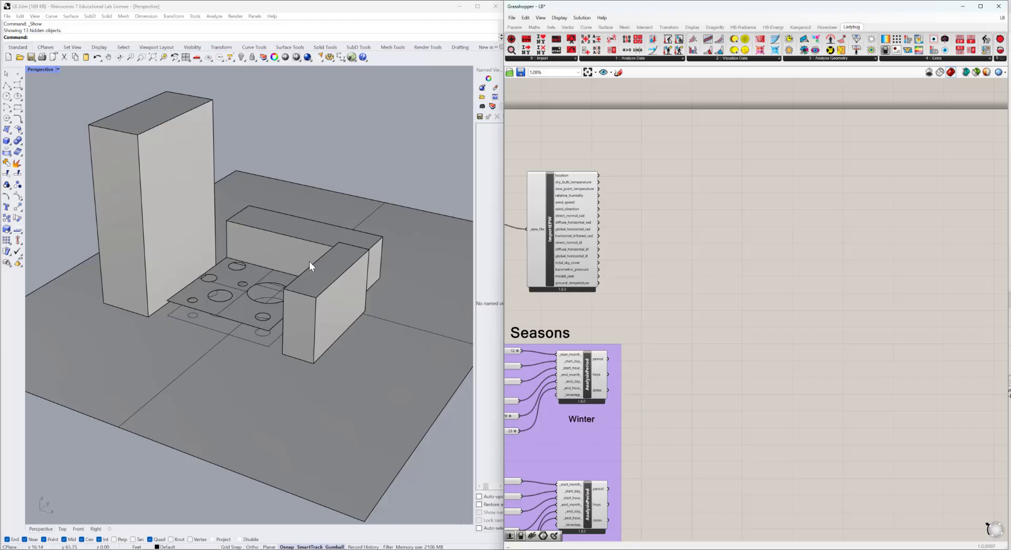
# - Select all the curves in the Rhino model and delete them, leaving the buildings, ground and canopy surfaces
pyautogui.click(230, 56)
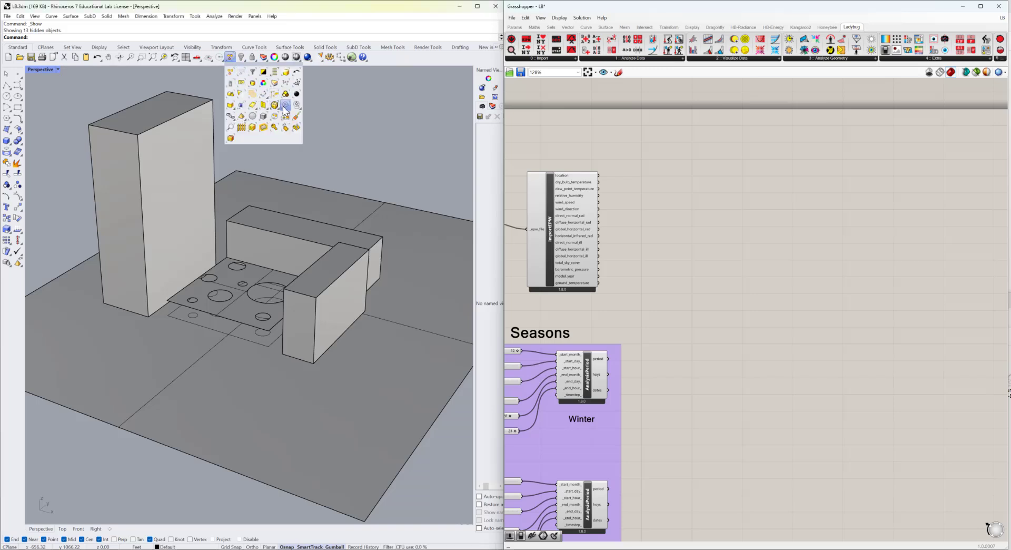
pyautogui.click(284, 106)
pyautogui.press('Delete')
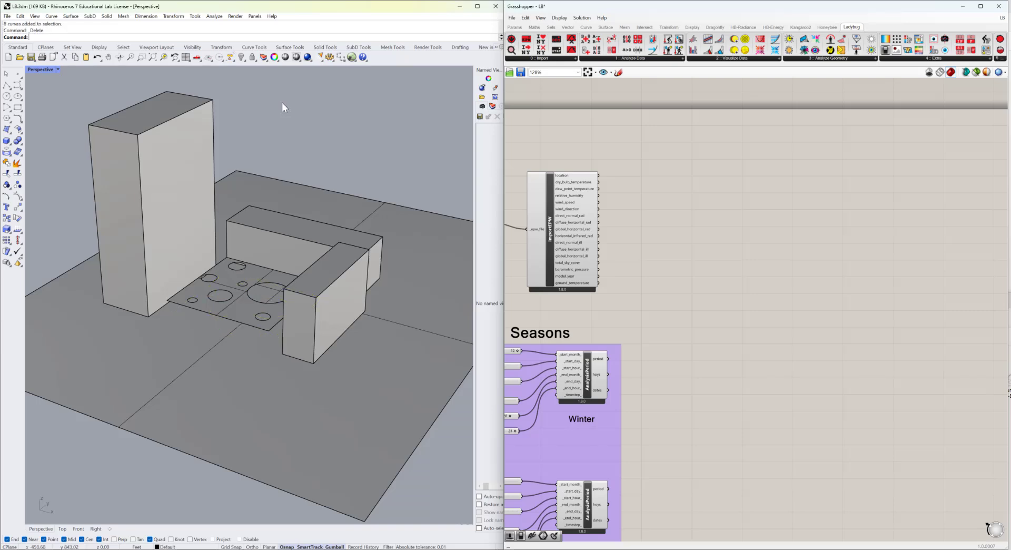
# - Add an LB View Rose component on the empty canvas beside ImportEPW
pyautogui.moveTo(343, 382); pyautogui.dragTo(333, 378, button='right')
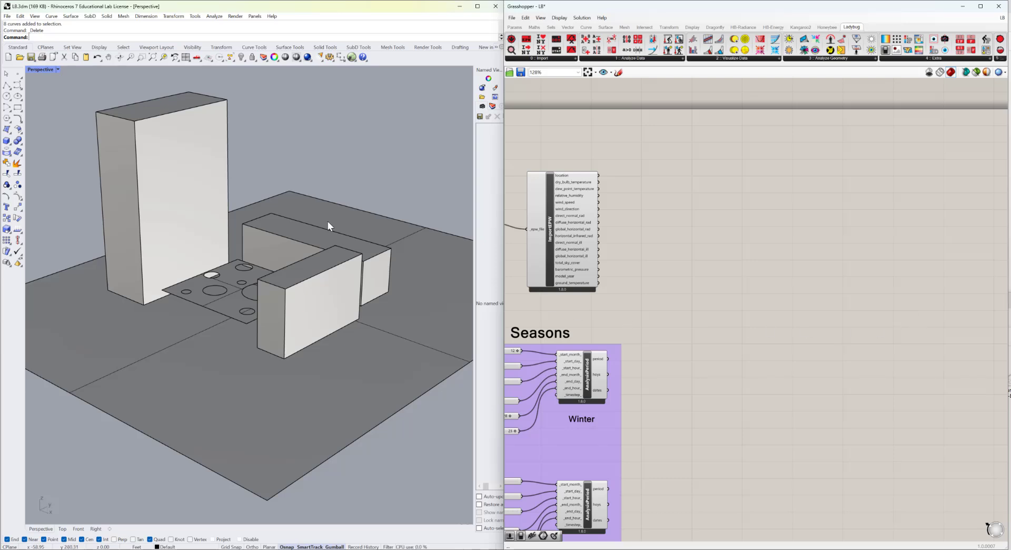
pyautogui.moveTo(236, 305); pyautogui.dragTo(264, 307, button='right')
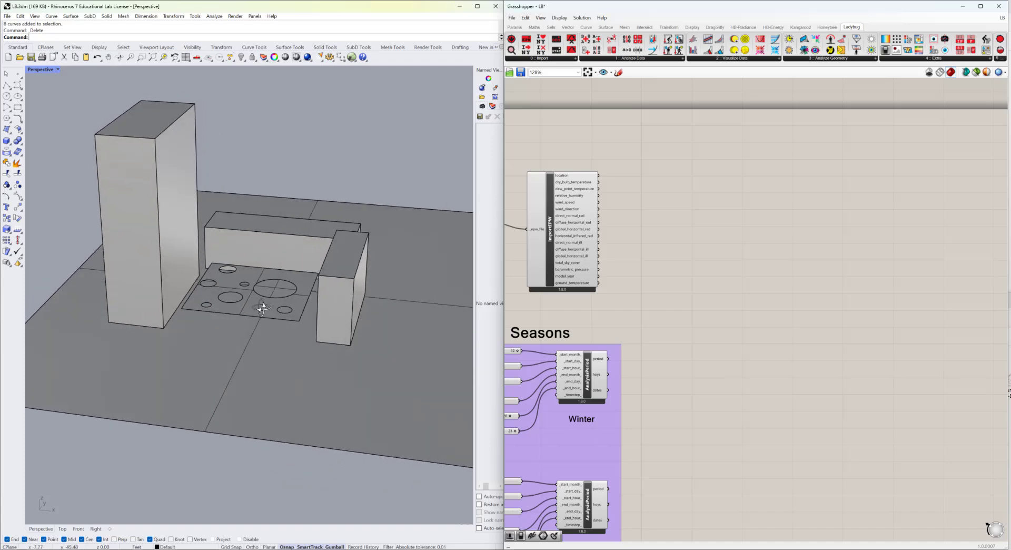
pyautogui.scroll(8, 262, 309)
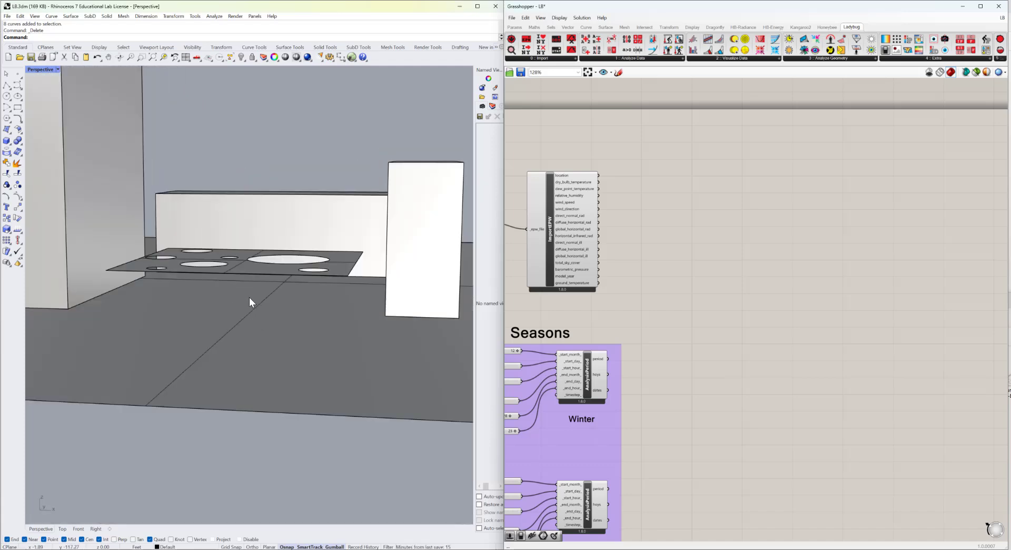
pyautogui.scroll(3, 254, 299)
pyautogui.scroll(-4, 258, 310)
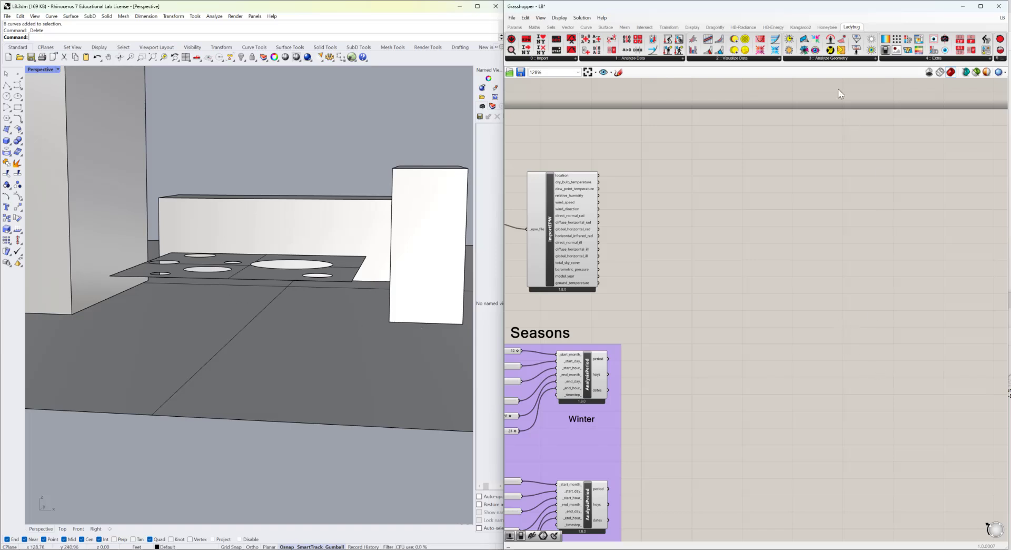
pyautogui.click(829, 59)
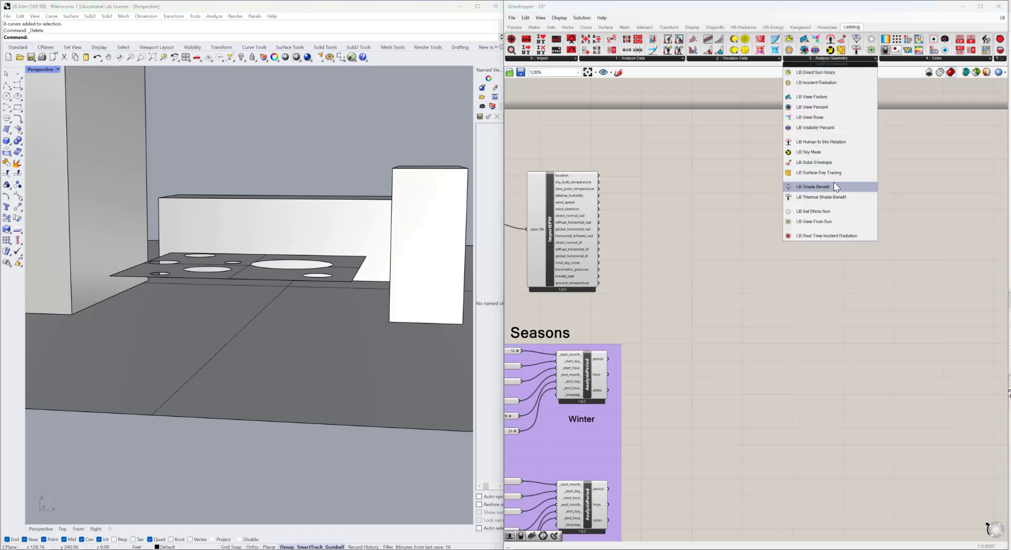
pyautogui.click(821, 117)
pyautogui.click(754, 216)
pyautogui.scroll(1, 755, 215)
pyautogui.scroll(5, 754, 215)
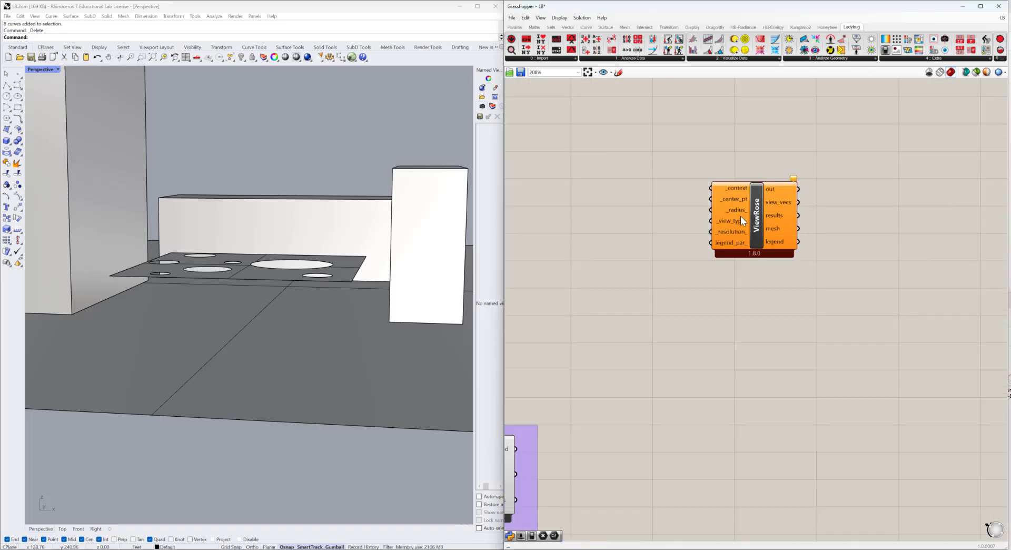
pyautogui.moveTo(665, 216); pyautogui.dragTo(813, 230, button='right')
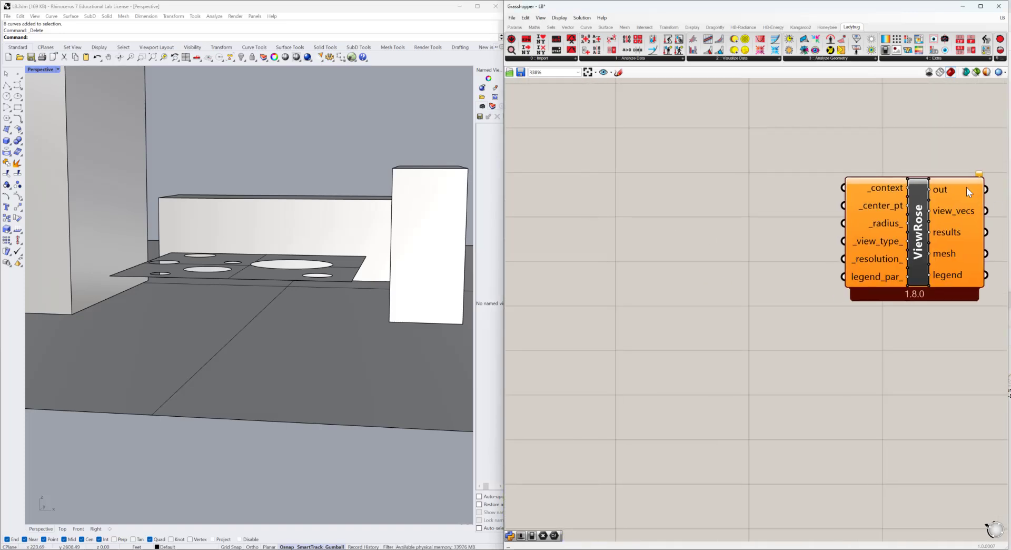
# - Draw a single point near the canopy's front edge and reference it in a Point parameter wired to ViewRose's _center_pt input
pyautogui.click(18, 73)
pyautogui.click(247, 299)
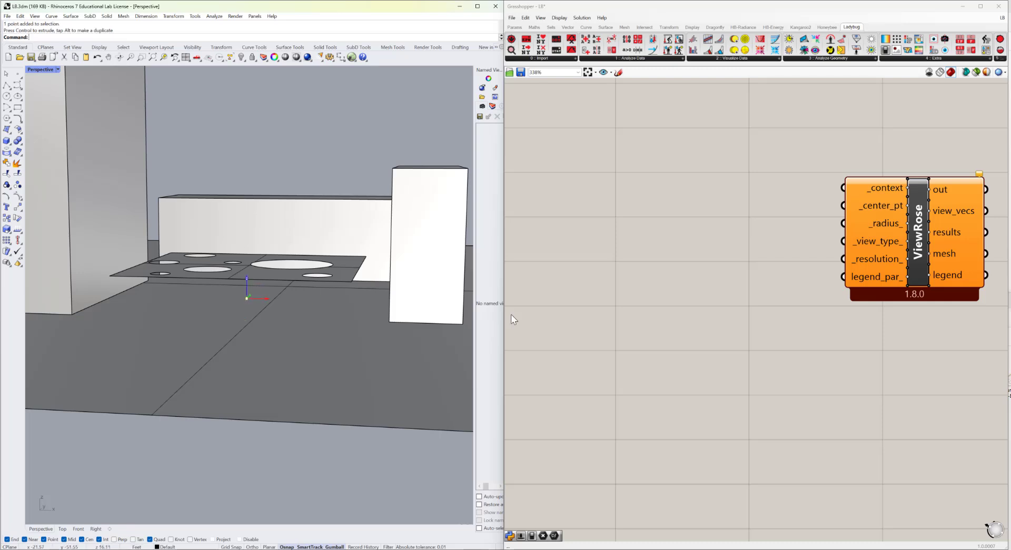
pyautogui.click(735, 269)
pyautogui.doubleClick(735, 270)
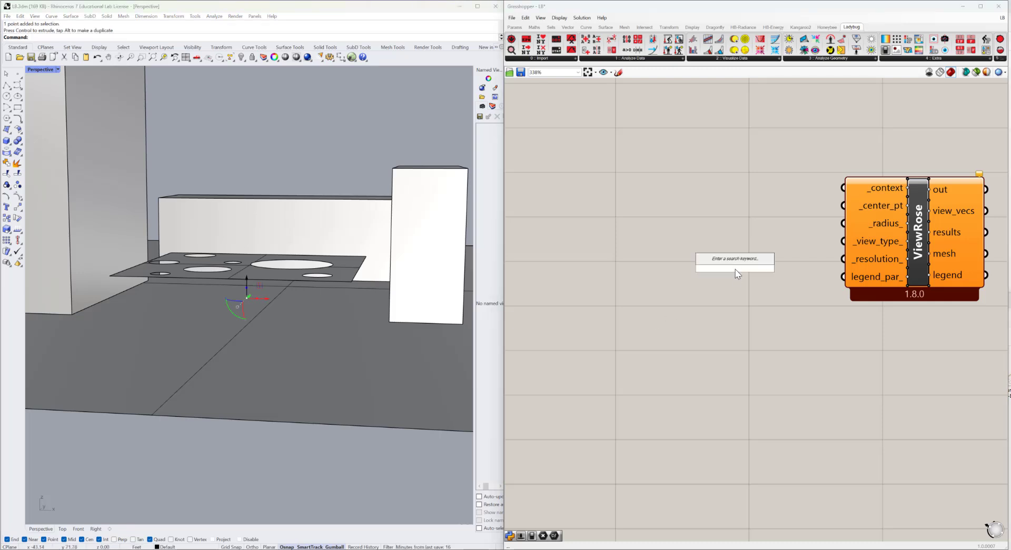
pyautogui.write('pt')
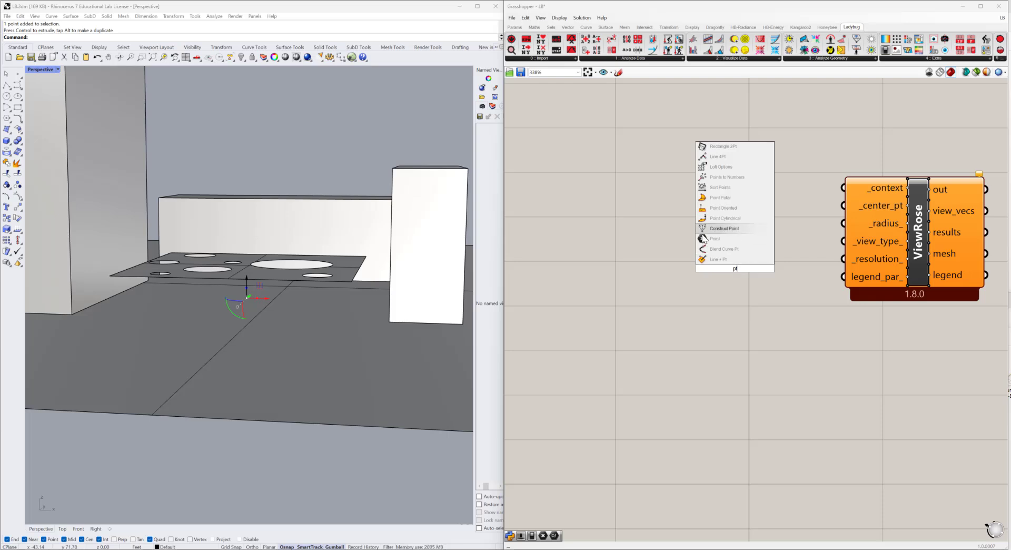
pyautogui.click(713, 239)
pyautogui.moveTo(758, 270); pyautogui.dragTo(843, 206)
pyautogui.click(728, 270)
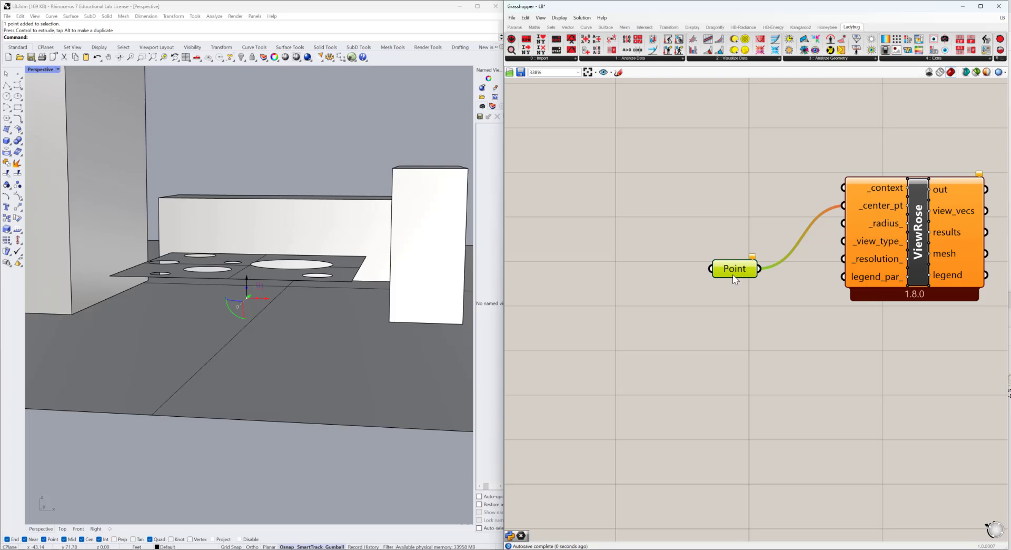
pyautogui.rightClick(729, 272)
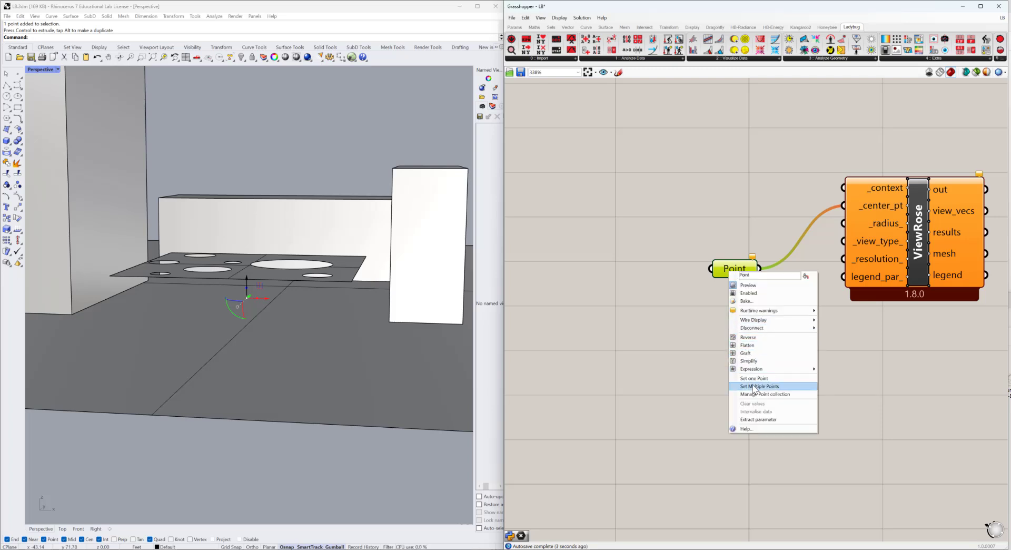
pyautogui.click(754, 378)
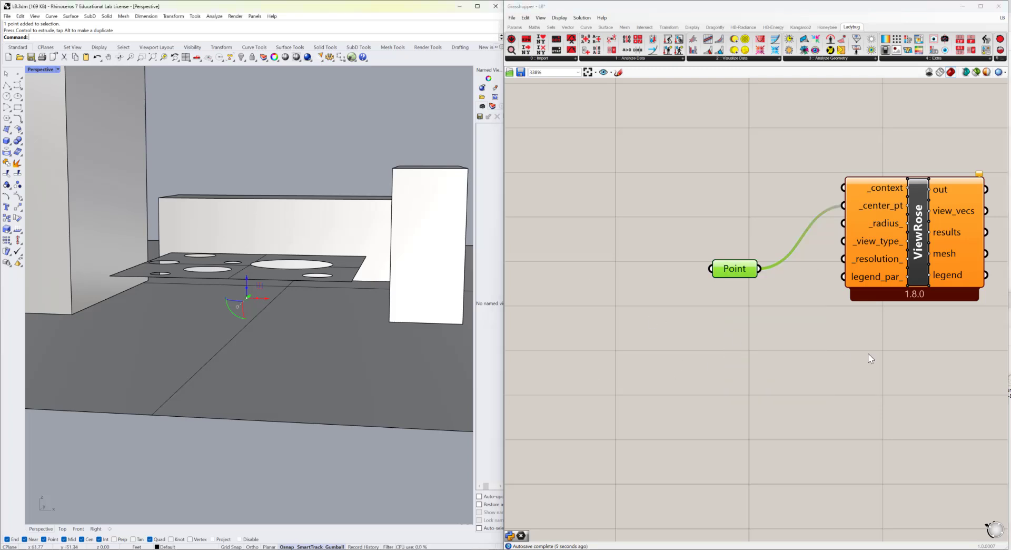
# - Add a Brep parameter on the canvas between ImportEPW and ViewRose, above the Point parameter
pyautogui.moveTo(868, 354); pyautogui.dragTo(833, 388, button='right')
pyautogui.scroll(-1, 851, 299)
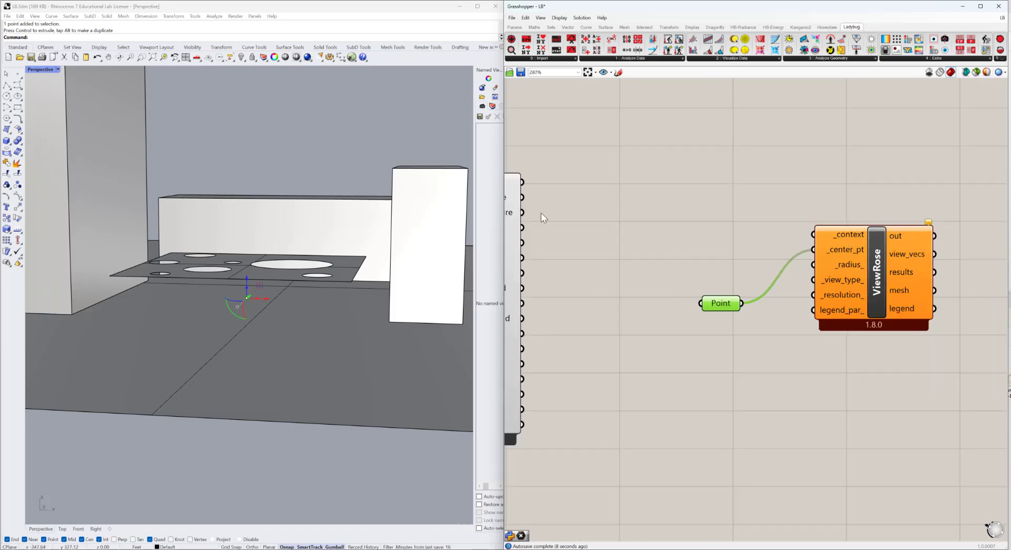
pyautogui.moveTo(772, 279); pyautogui.dragTo(883, 282, button='right')
pyautogui.scroll(-3, 795, 231)
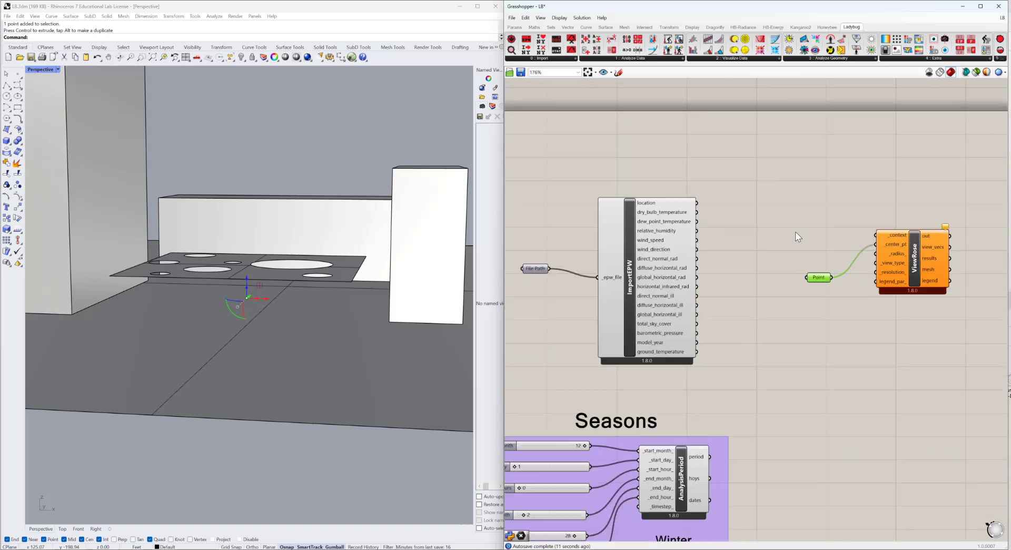
pyautogui.scroll(4, 795, 232)
pyautogui.click(795, 232)
pyautogui.doubleClick(795, 232)
pyautogui.write('brep')
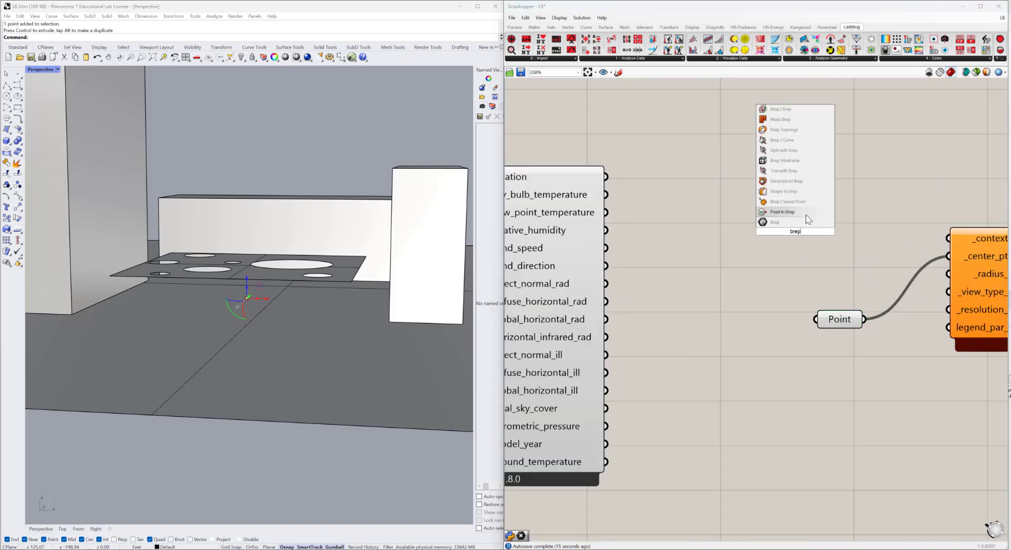
pyautogui.click(804, 225)
# - Reference the ground, canopy and three buildings as multiple breps in the Brep parameter, and wire it to ViewRose's _context input
pyautogui.rightClick(806, 235)
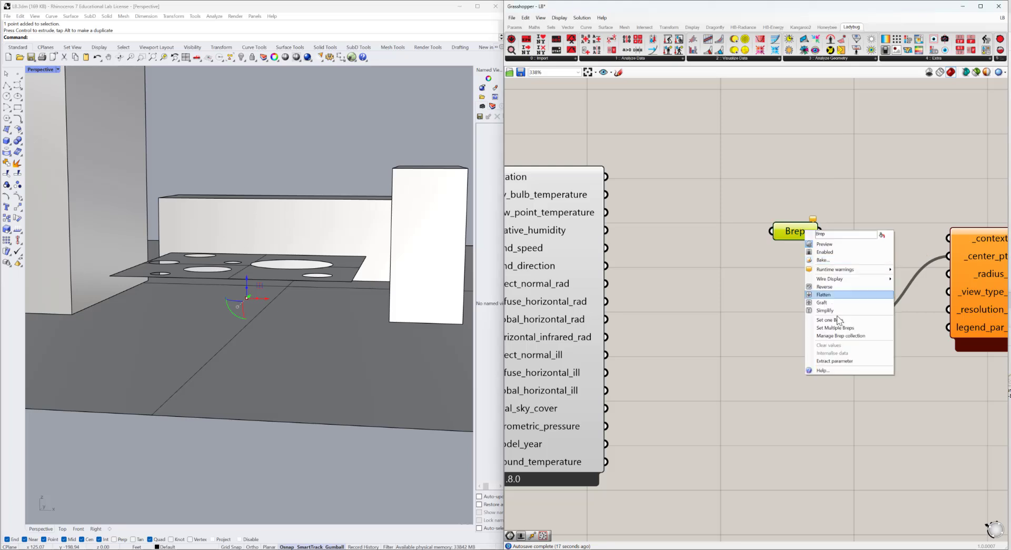
pyautogui.click(832, 328)
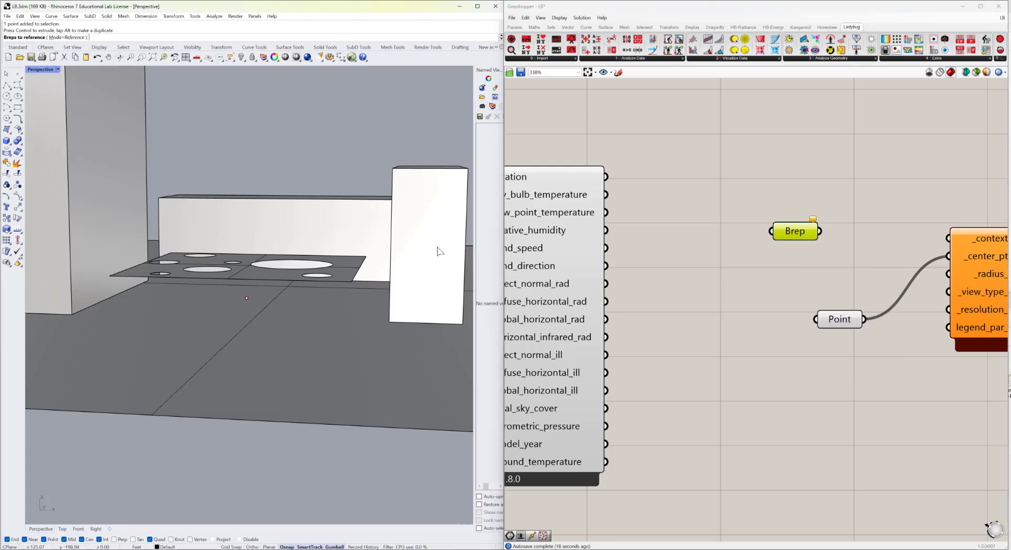
pyautogui.scroll(-2, 431, 250)
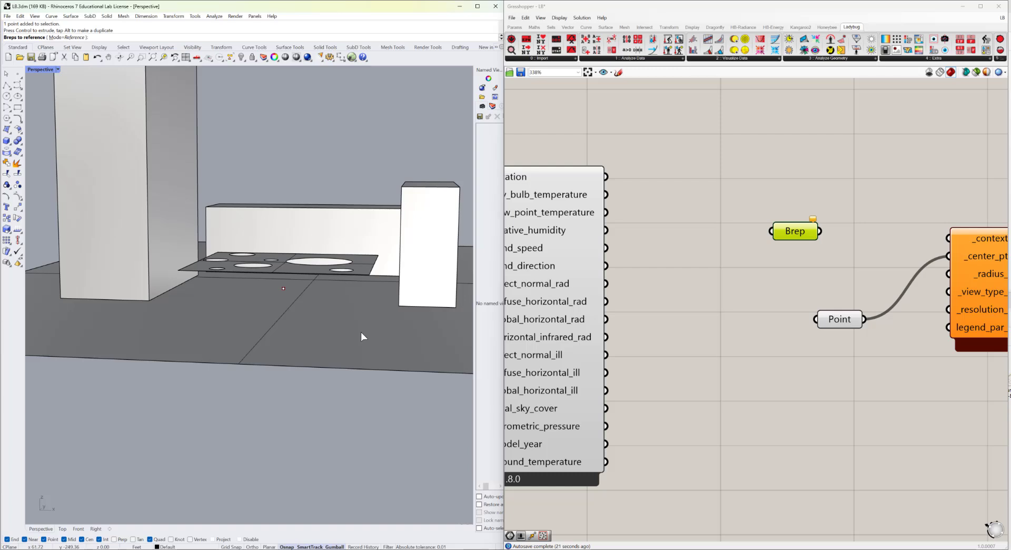
pyautogui.click(350, 349)
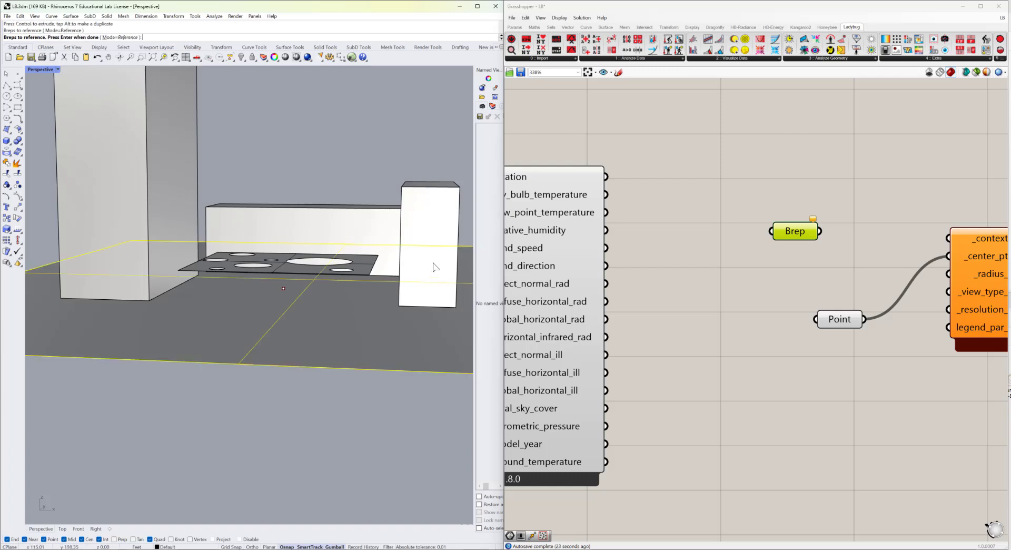
pyautogui.click(437, 268)
pyautogui.click(356, 259)
pyautogui.click(221, 205)
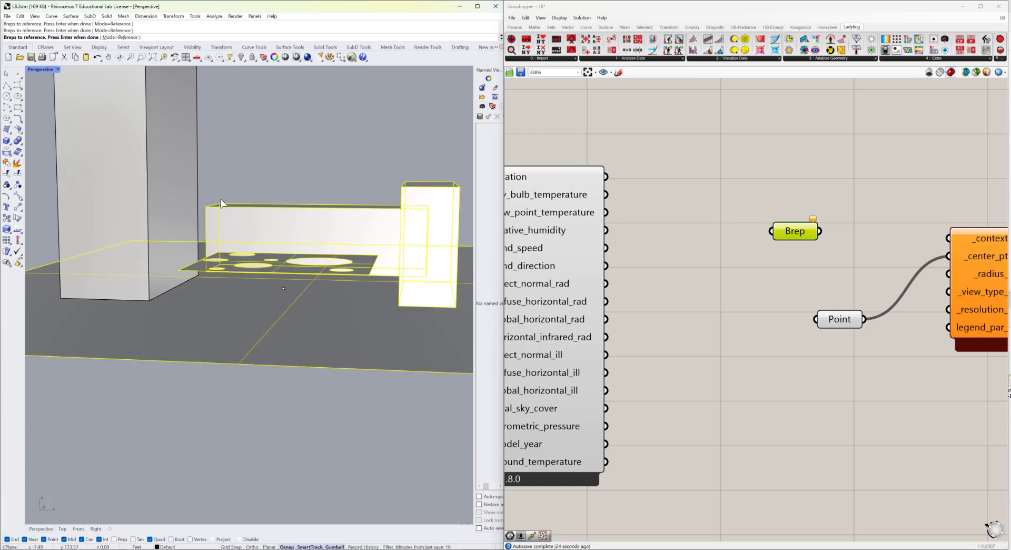
pyautogui.click(156, 185)
pyautogui.press('Return')
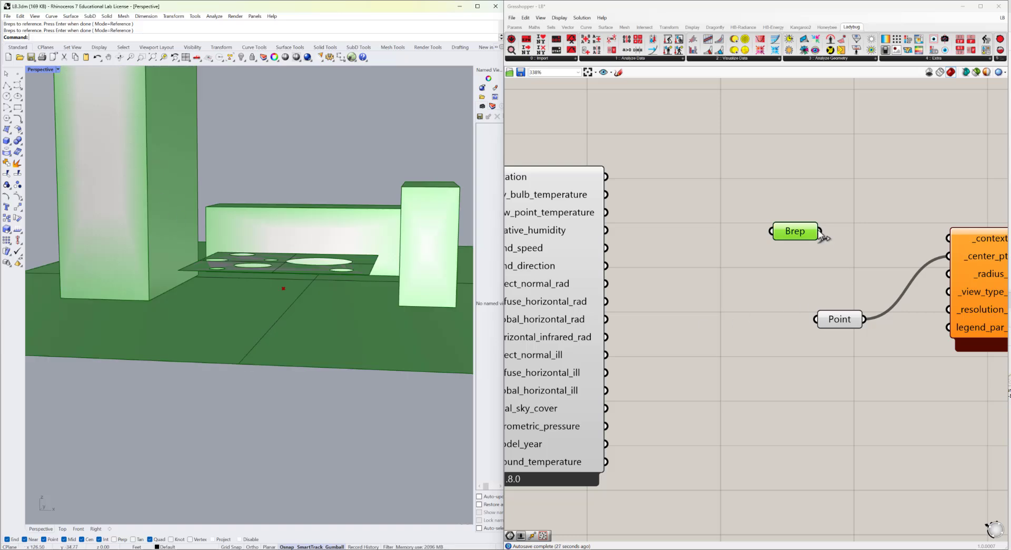
pyautogui.moveTo(821, 236); pyautogui.dragTo(942, 243)
# - Examine the view rose and its distance legend around the canopy and buildings from above and from several angles
pyautogui.moveTo(255, 338); pyautogui.dragTo(264, 363, button='right')
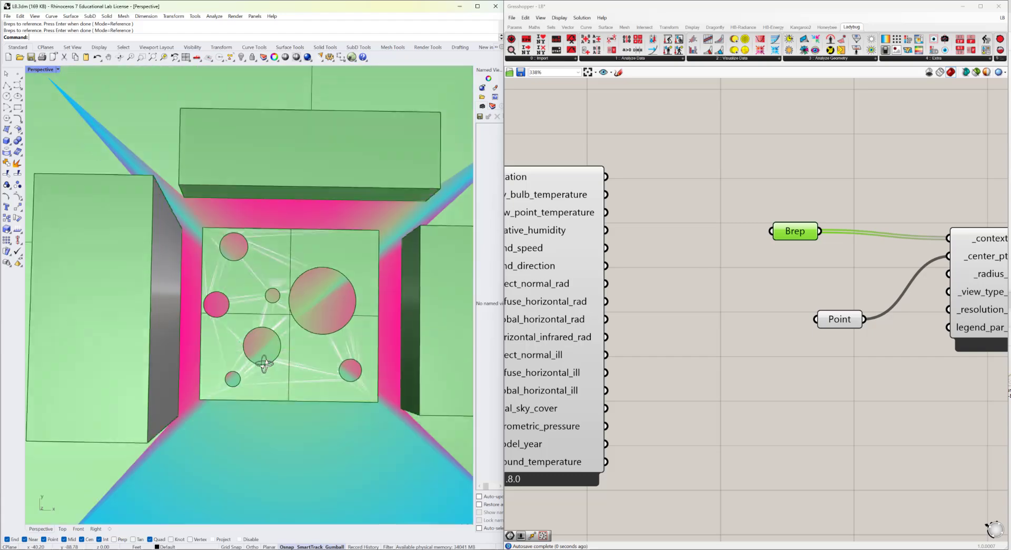
pyautogui.moveTo(242, 300); pyautogui.dragTo(413, 308, button='right')
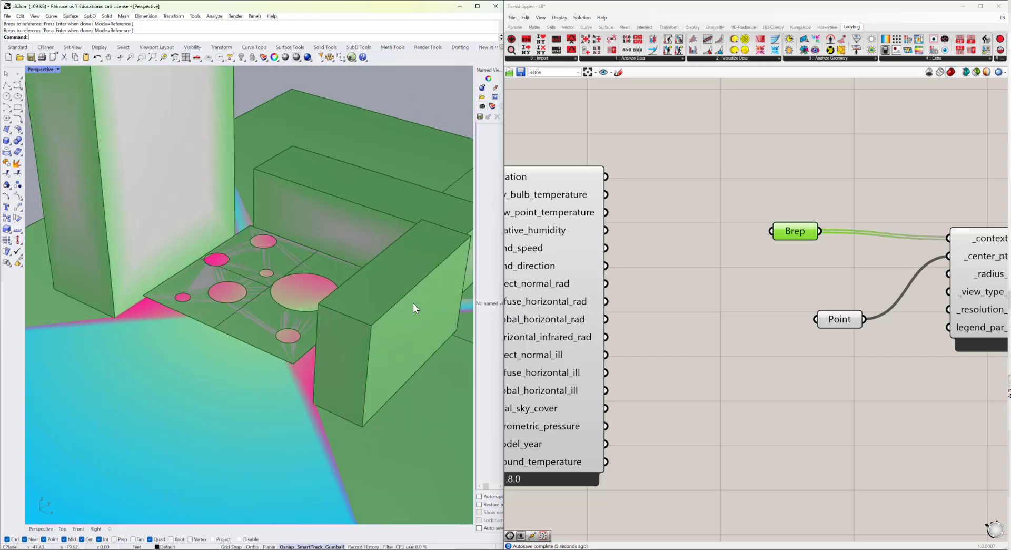
pyautogui.scroll(-6, 310, 270)
pyautogui.scroll(2, 342, 303)
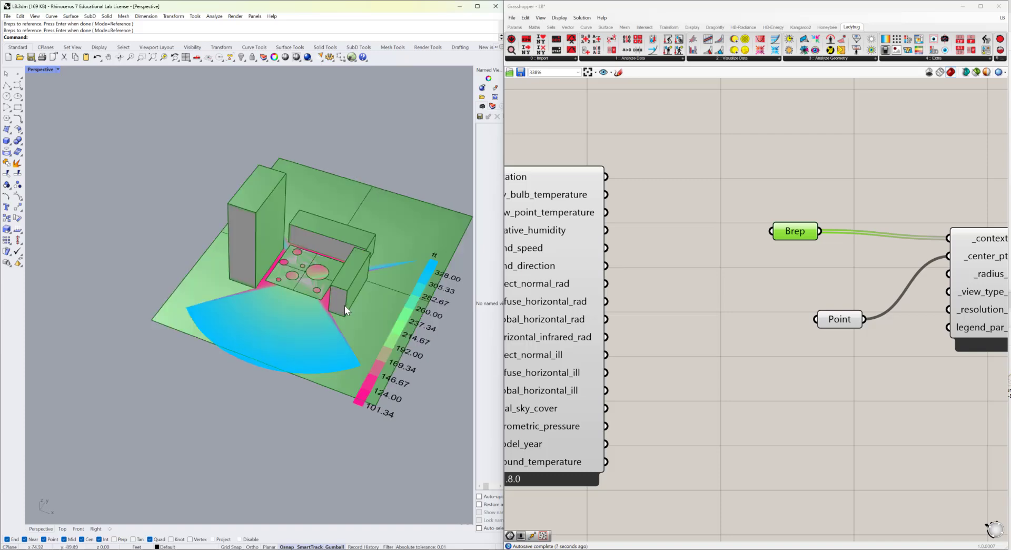
pyautogui.scroll(2, 344, 305)
pyautogui.keyDown('shift'); pyautogui.moveTo(364, 358); pyautogui.dragTo(296, 337, button='right'); pyautogui.keyUp('shift')
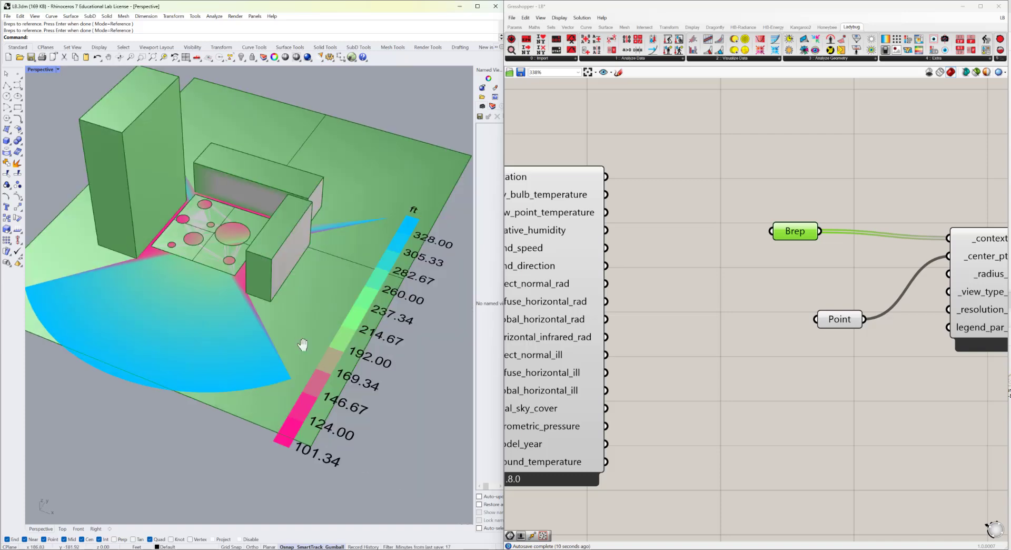
pyautogui.moveTo(994, 275)
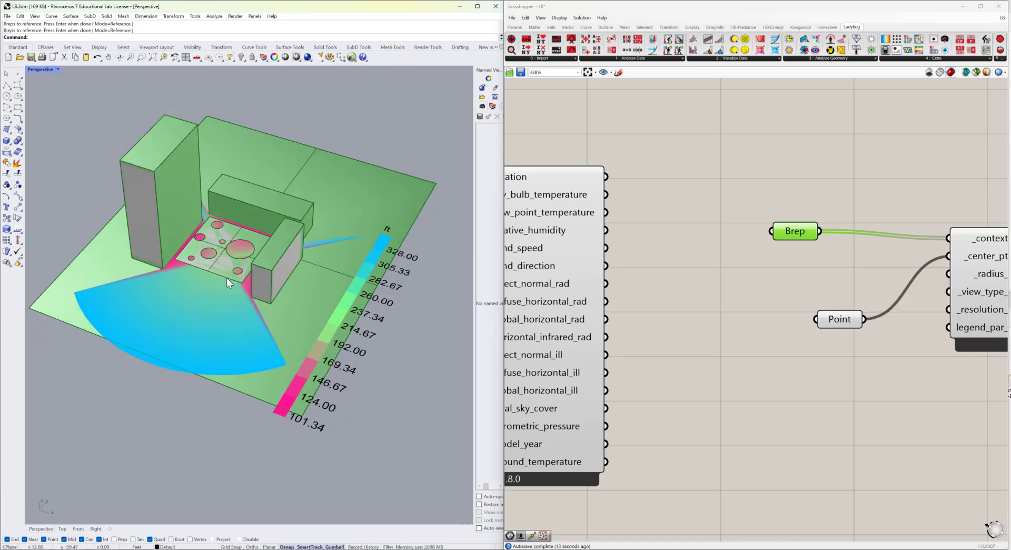
pyautogui.scroll(2, 194, 235)
pyautogui.moveTo(261, 251); pyautogui.dragTo(220, 261, button='right')
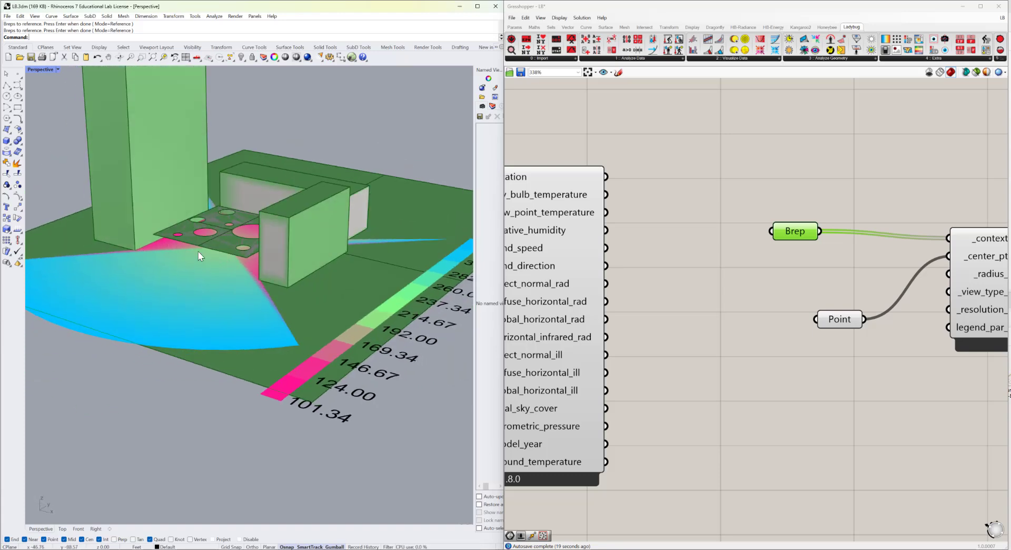
pyautogui.scroll(-3, 200, 251)
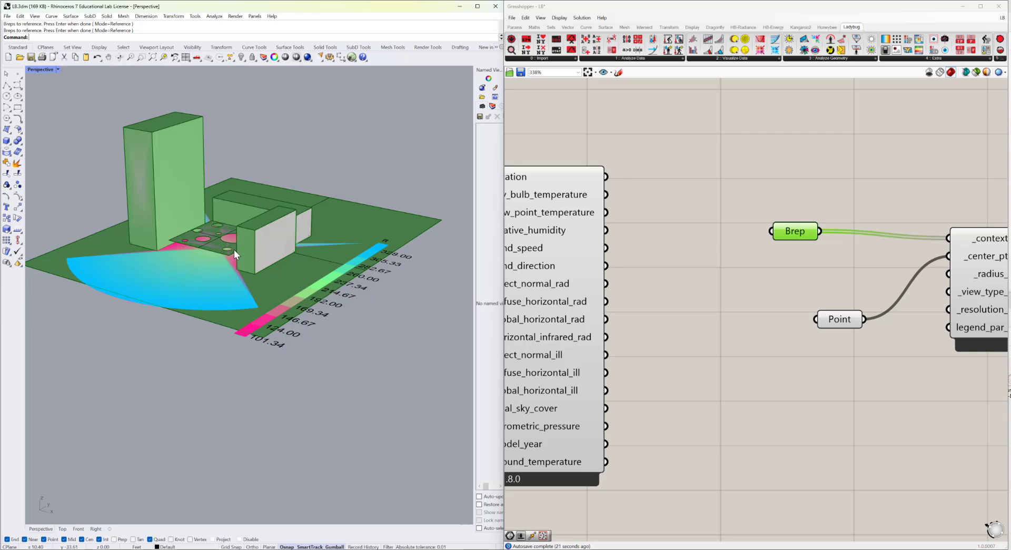
# - Add a number slider set to 2 below the Point parameter and wire it to ViewRose's _view_type_ input
pyautogui.scroll(5, 232, 245)
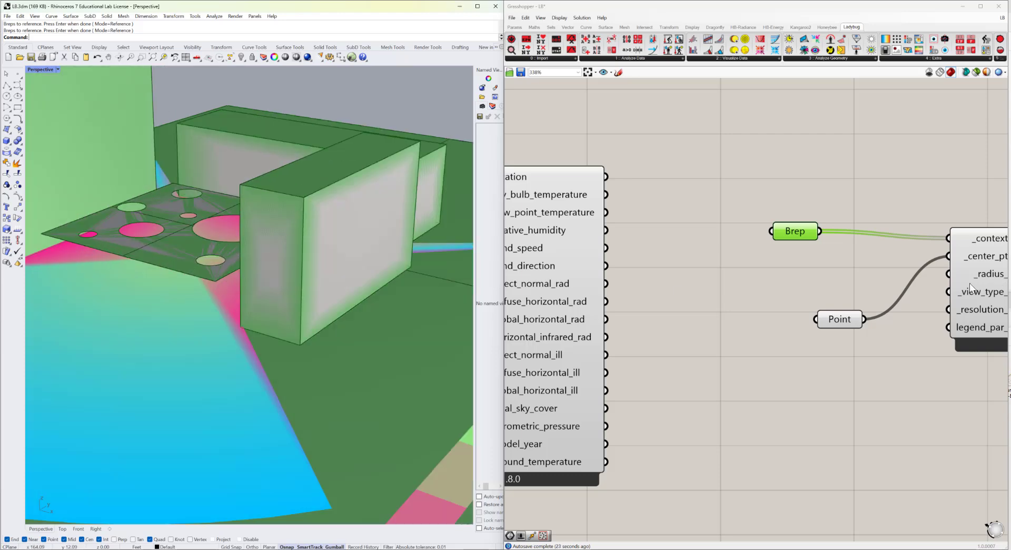
pyautogui.click(822, 286)
pyautogui.moveTo(911, 285); pyautogui.dragTo(750, 282, button='right')
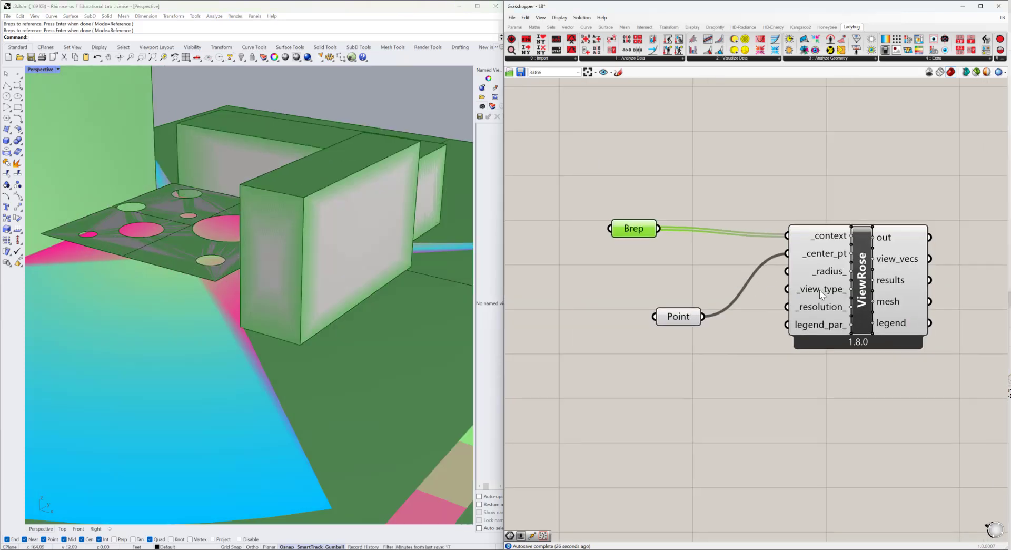
pyautogui.moveTo(820, 290)
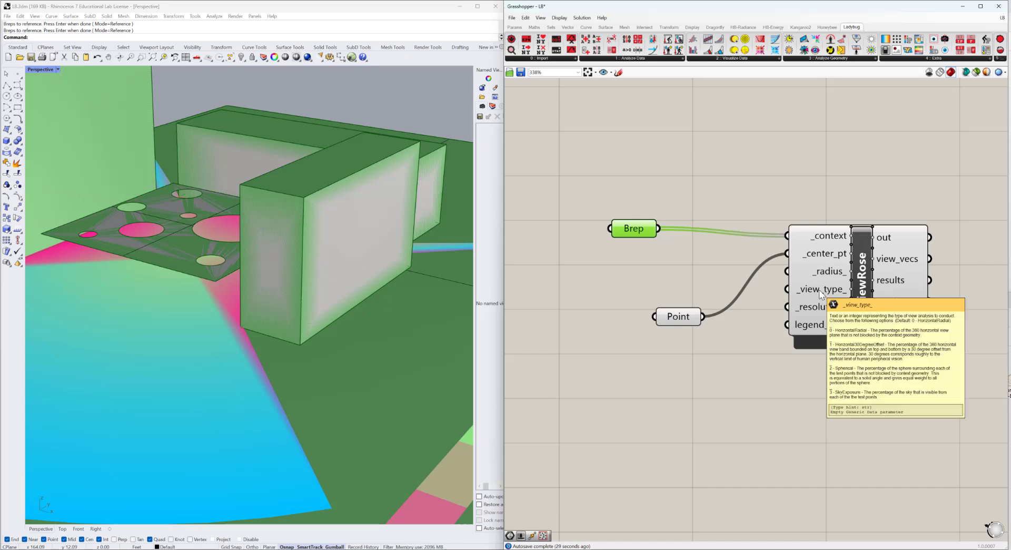
pyautogui.doubleClick(728, 352)
pyautogui.write('2')
pyautogui.press('Return')
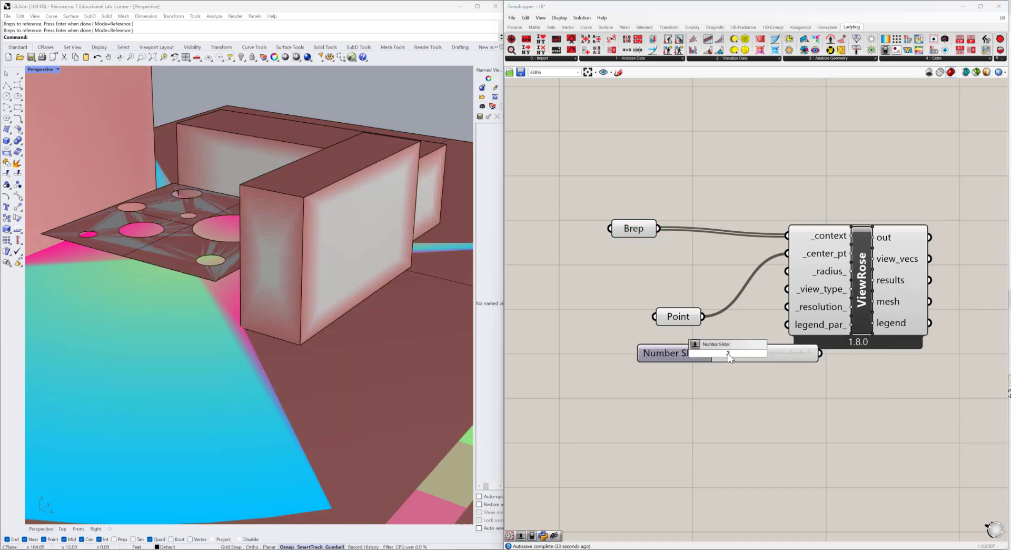
pyautogui.moveTo(724, 353); pyautogui.dragTo(635, 361)
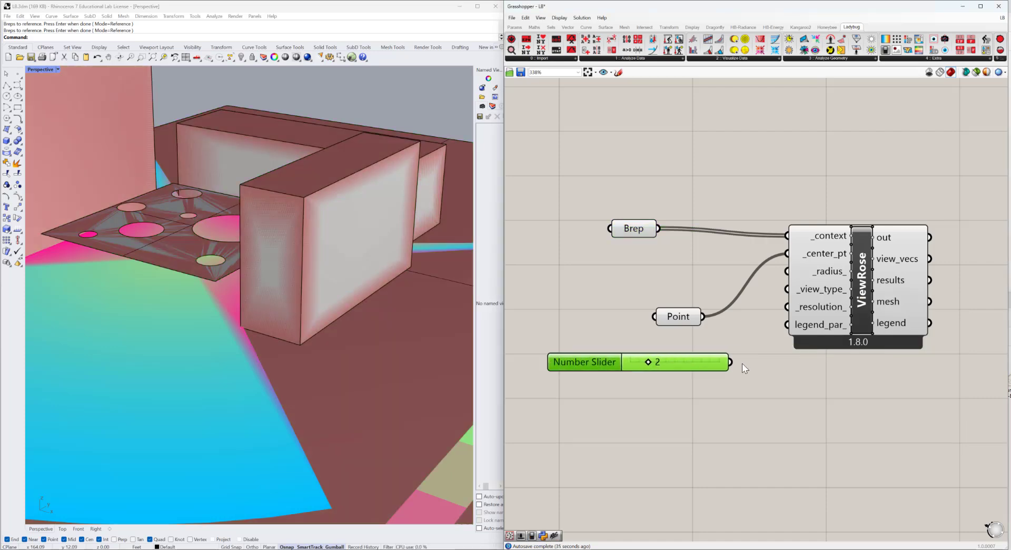
pyautogui.moveTo(732, 363); pyautogui.dragTo(784, 289)
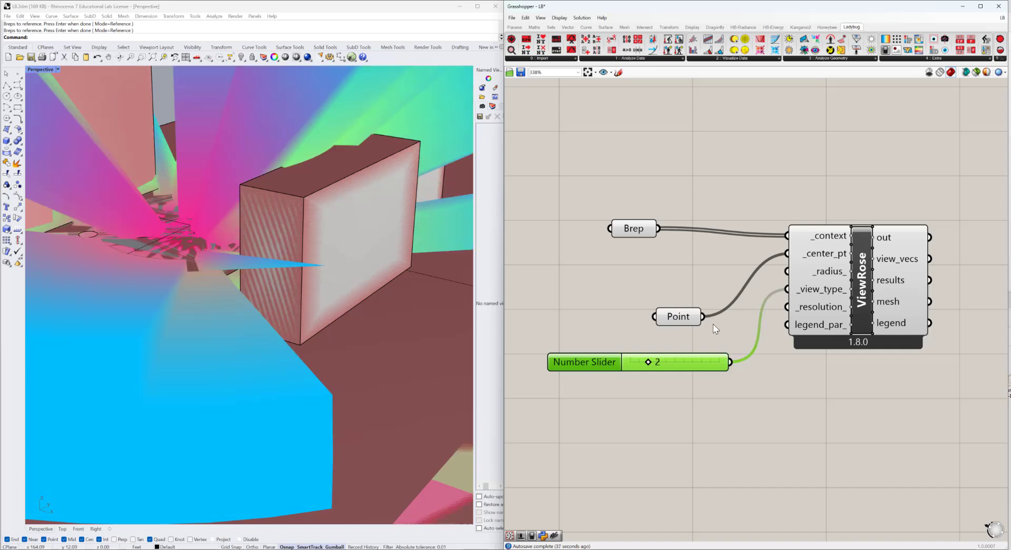
# - Examine the spherical view rose around the canopy and buildings from several sides, from above and close up
pyautogui.scroll(-5, 203, 240)
pyautogui.scroll(-3, 203, 240)
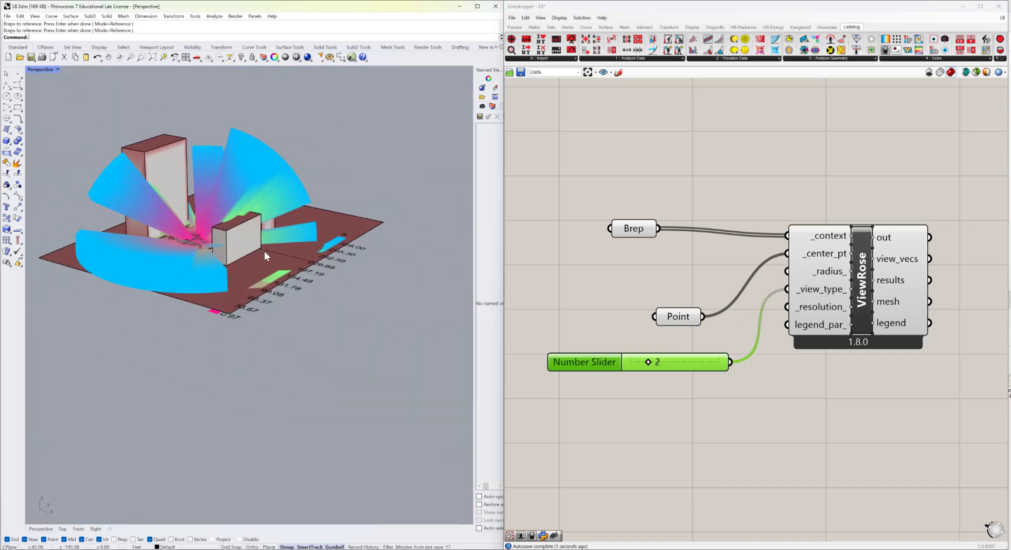
pyautogui.moveTo(264, 252); pyautogui.dragTo(188, 264, button='right')
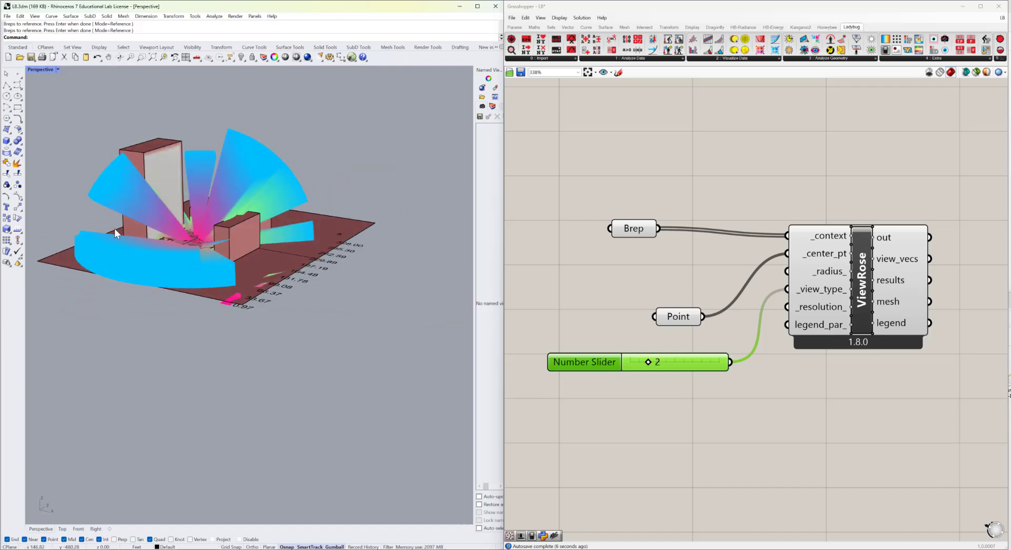
pyautogui.moveTo(187, 226); pyautogui.dragTo(300, 234, button='right')
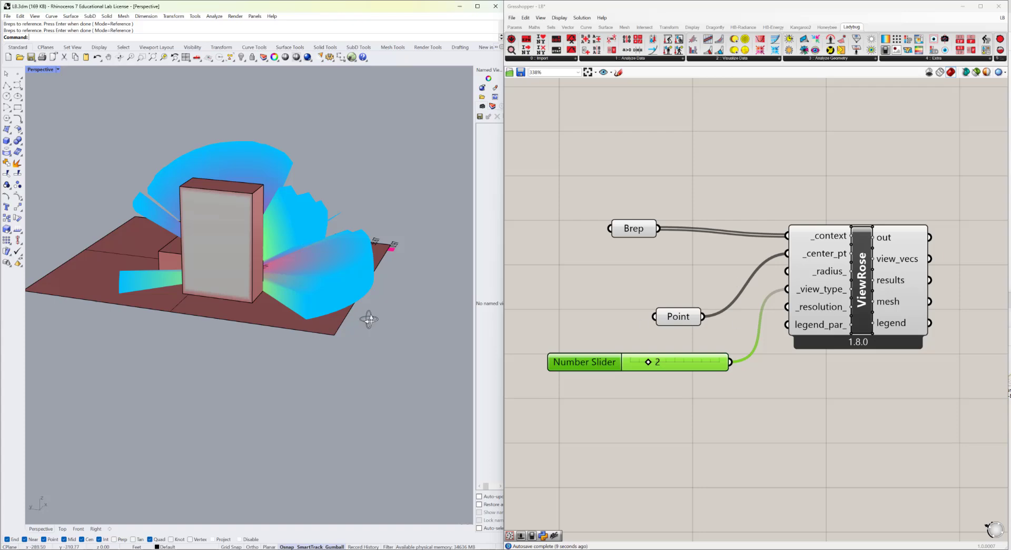
pyautogui.moveTo(368, 318); pyautogui.dragTo(194, 225, button='right')
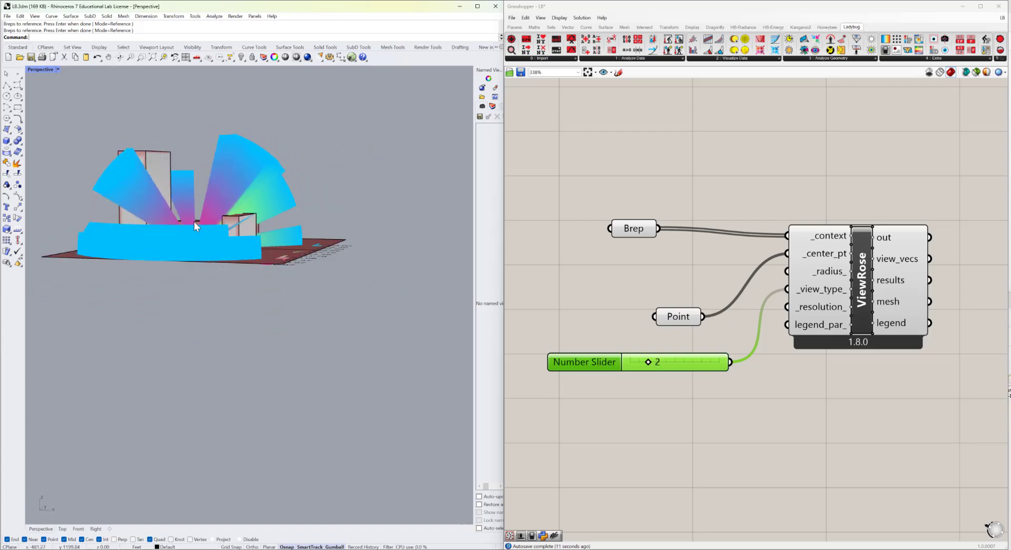
pyautogui.scroll(10, 191, 231)
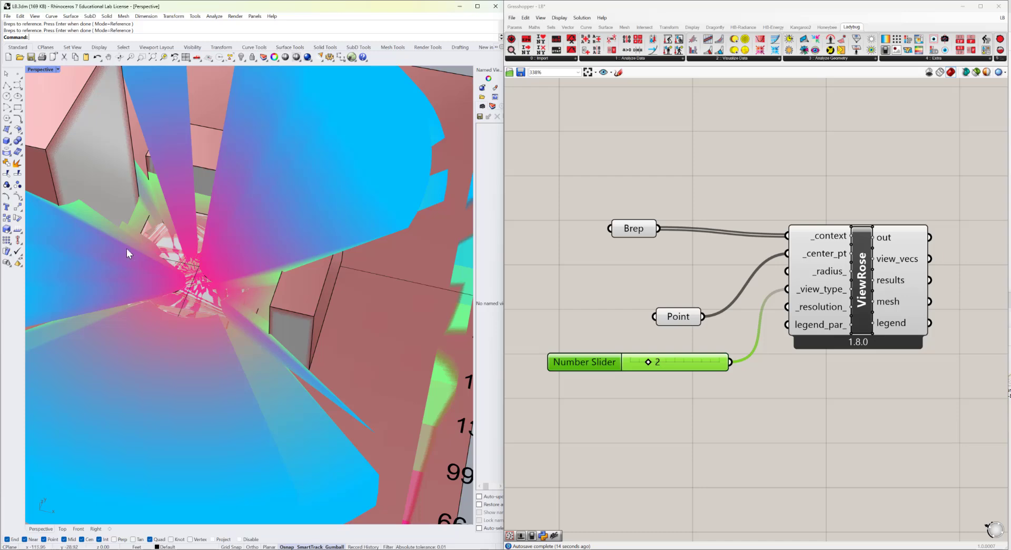
pyautogui.scroll(-10, 221, 311)
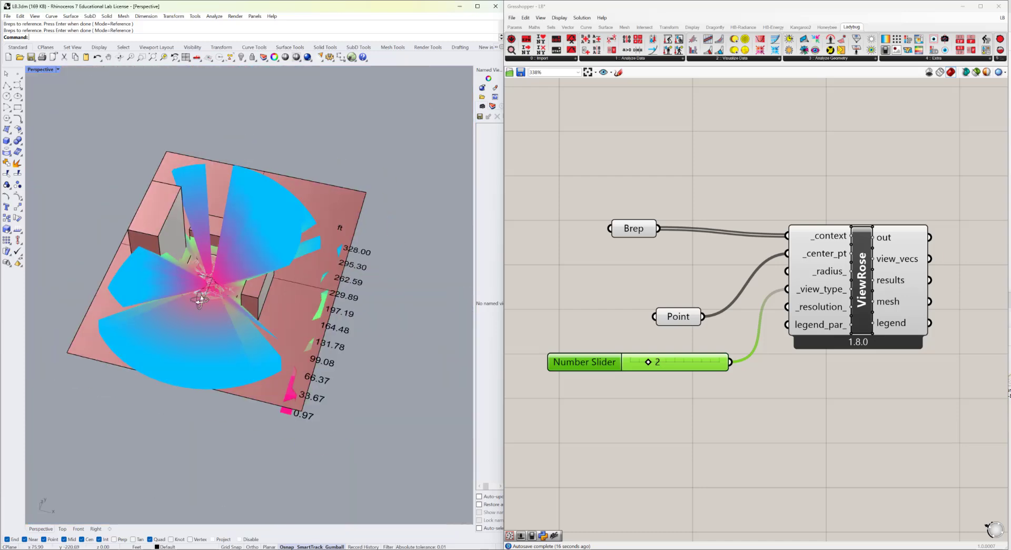
pyautogui.moveTo(200, 296); pyautogui.dragTo(226, 316, button='right')
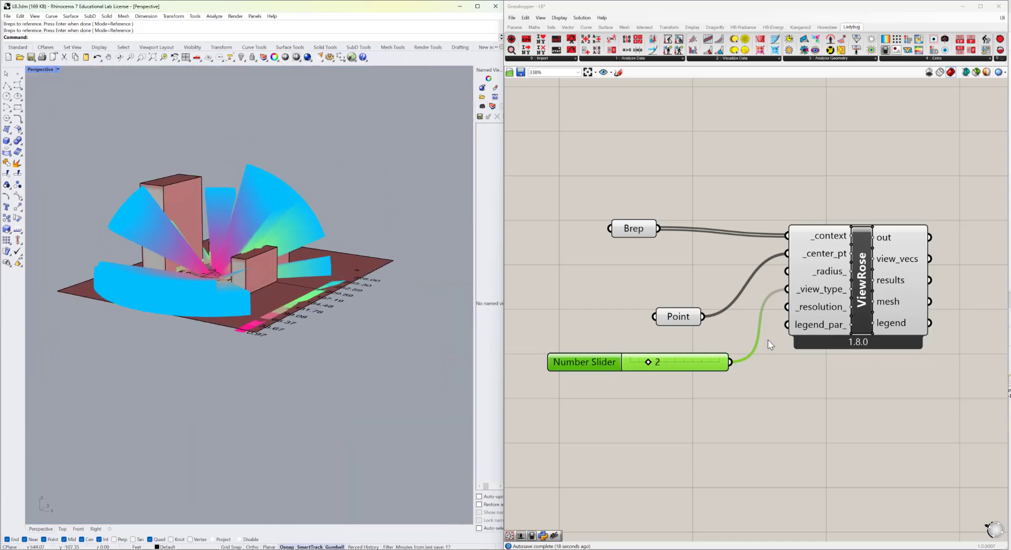
# - Set the _view_type_ slider to 3 and inspect the sky exposure rose from above and at an angle
pyautogui.moveTo(808, 291)
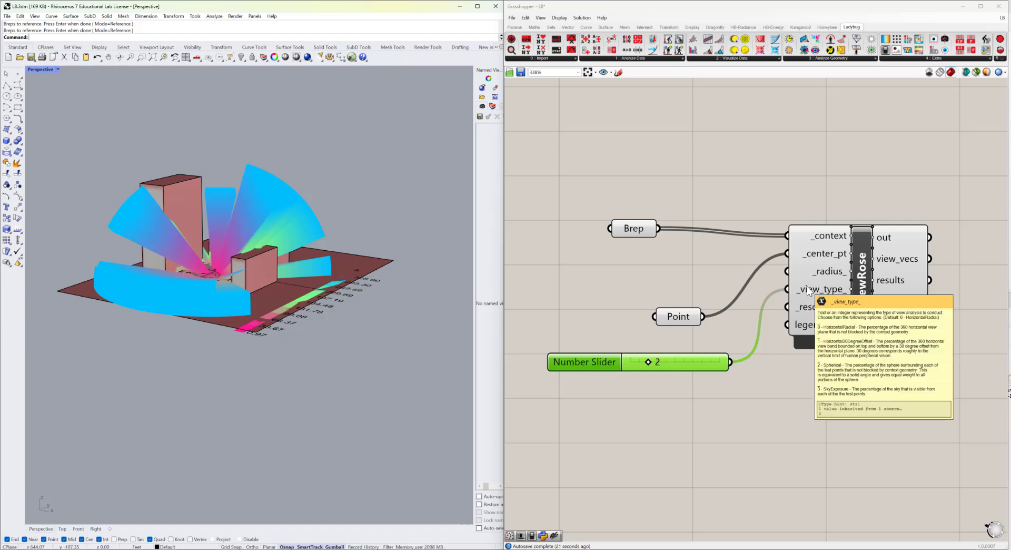
pyautogui.doubleClick(660, 358)
pyautogui.write('3')
pyautogui.press('Return')
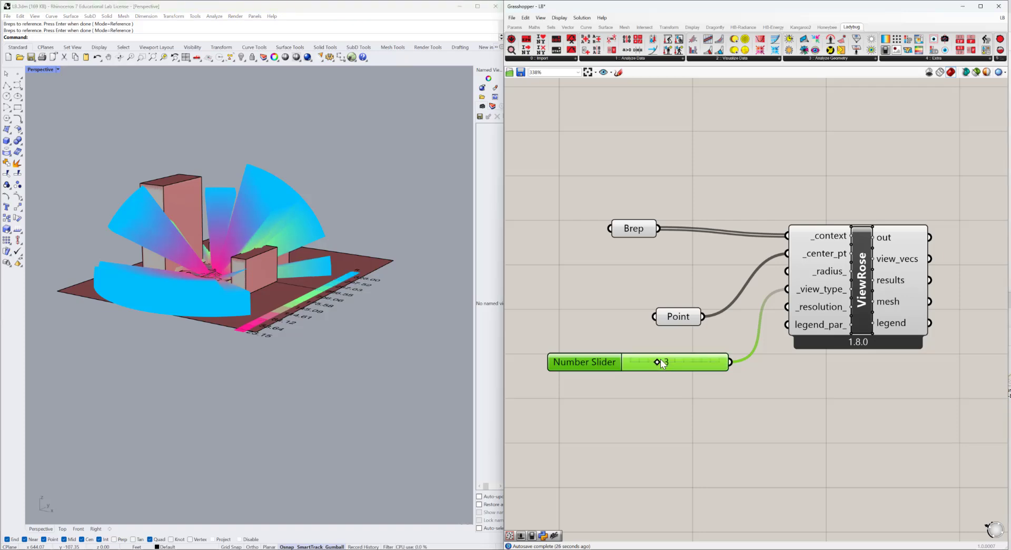
pyautogui.moveTo(324, 328); pyautogui.dragTo(327, 346, button='right')
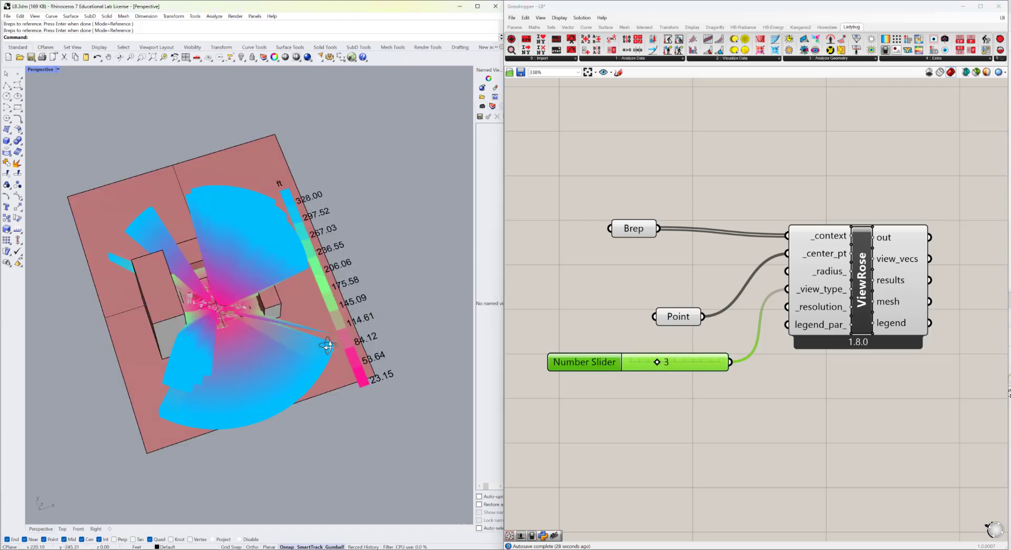
pyautogui.moveTo(266, 361); pyautogui.dragTo(238, 338, button='right')
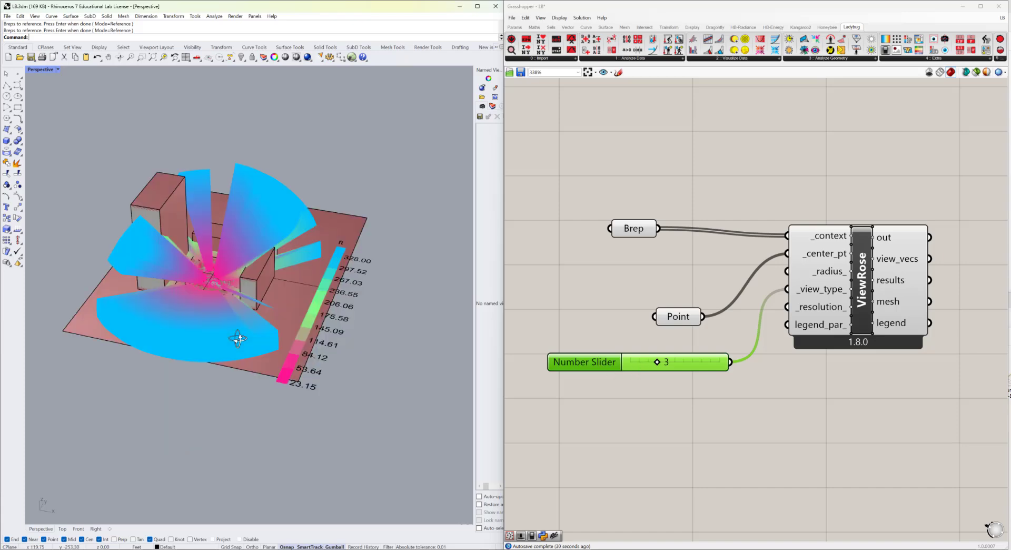
# - Replace the _view_type_ slider with a new number slider set to 3, placed lower on the canvas
pyautogui.click(620, 365)
pyautogui.press('Delete')
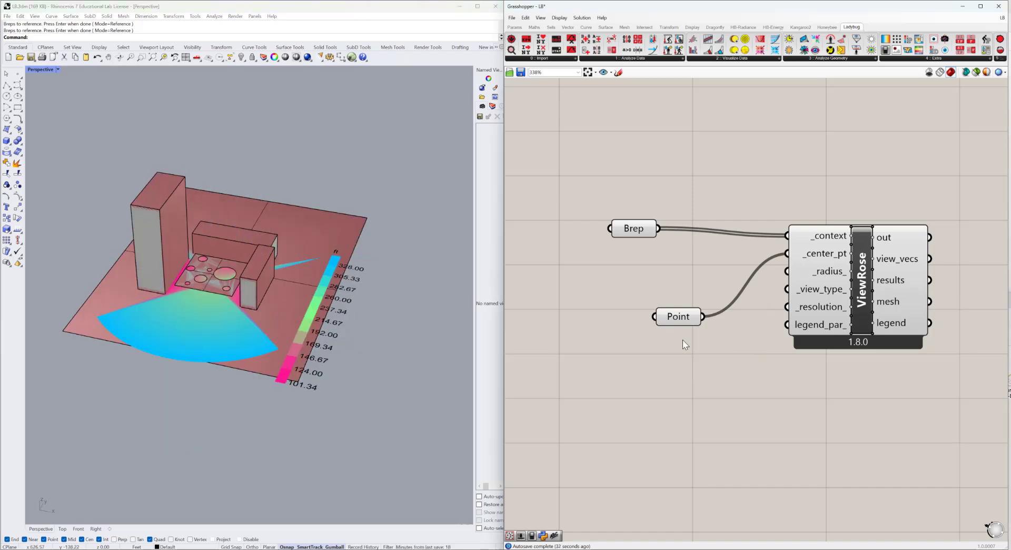
pyautogui.doubleClick(555, 428)
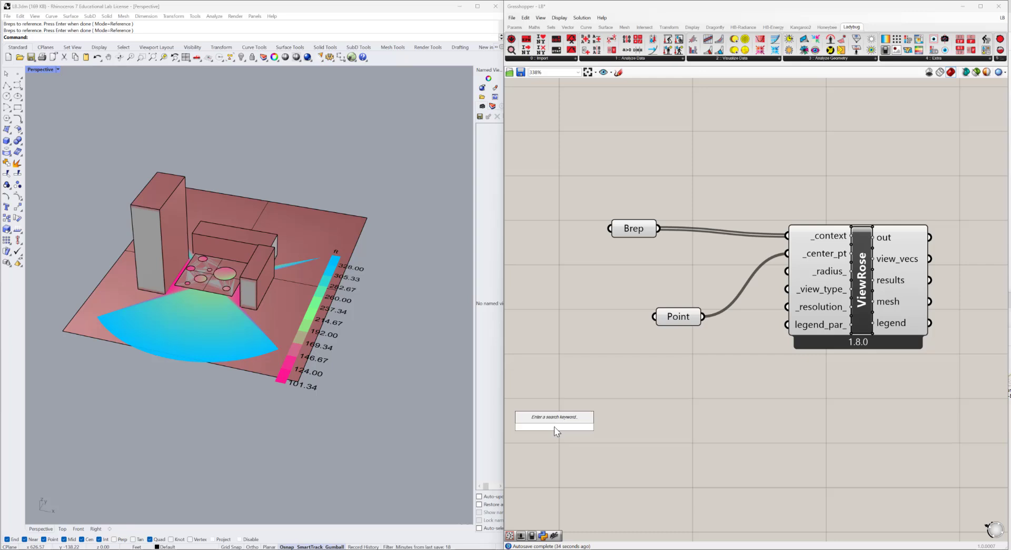
pyautogui.write('3')
pyautogui.press('Return')
pyautogui.moveTo(646, 427); pyautogui.dragTo(796, 297)
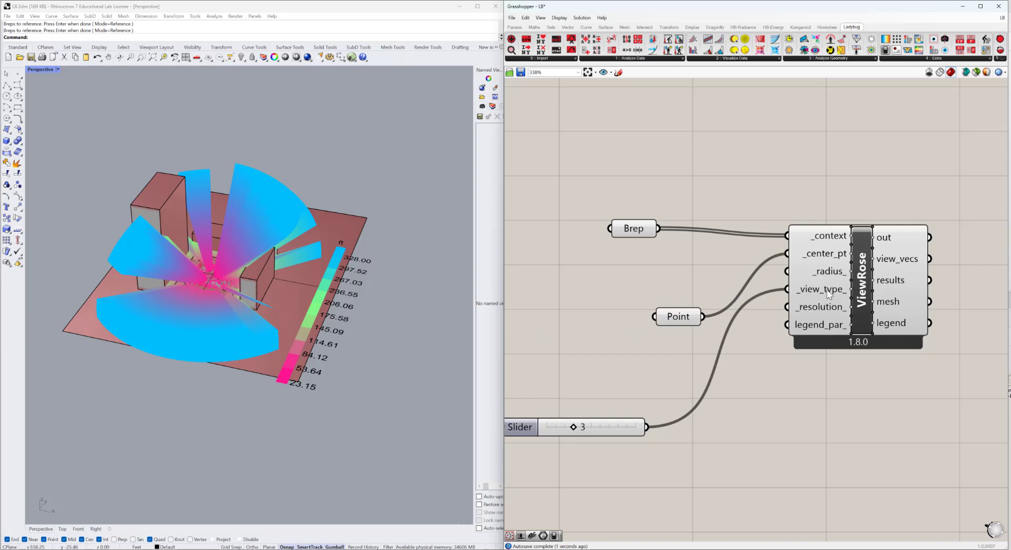
# - Delete the number slider and store the value 3 directly in ViewRose's _view_type_ input
pyautogui.moveTo(829, 289)
pyautogui.click(621, 425)
pyautogui.press('Delete')
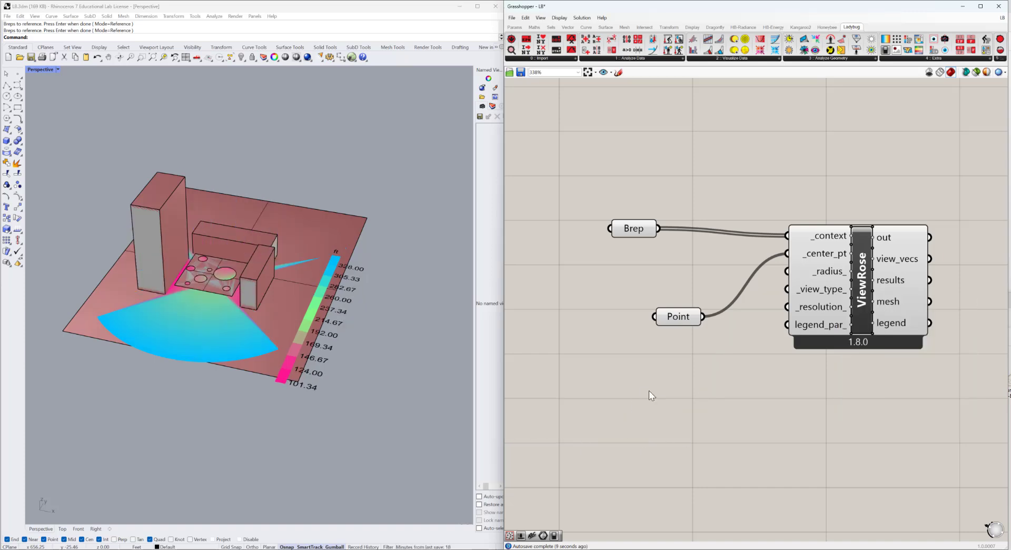
pyautogui.rightClick(816, 294)
pyautogui.moveTo(841, 364)
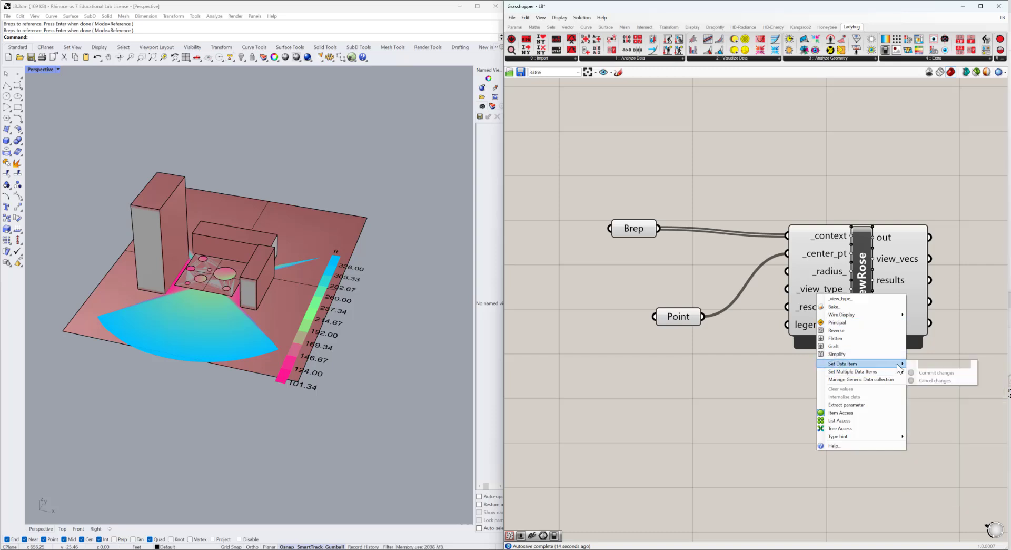
pyautogui.click(929, 363)
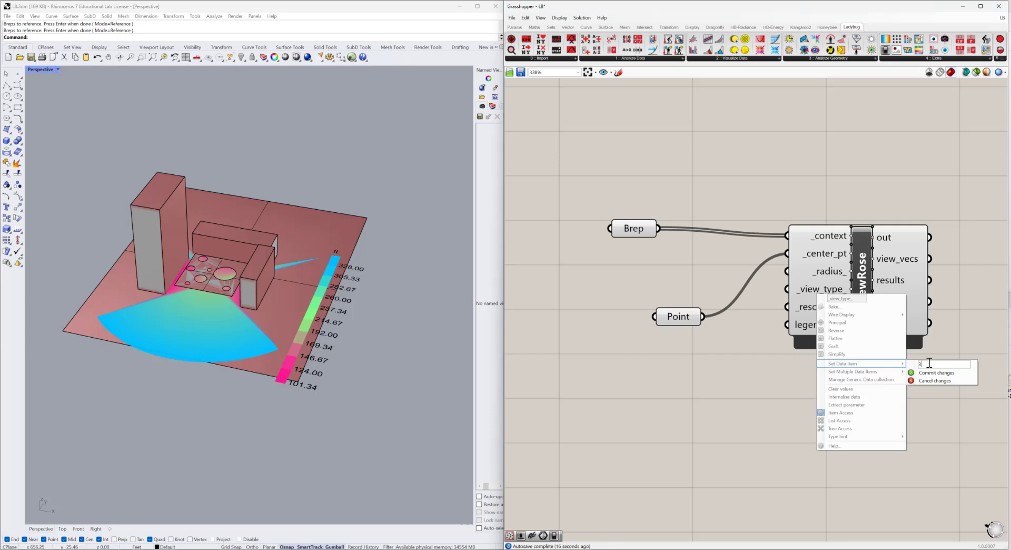
pyautogui.click(923, 373)
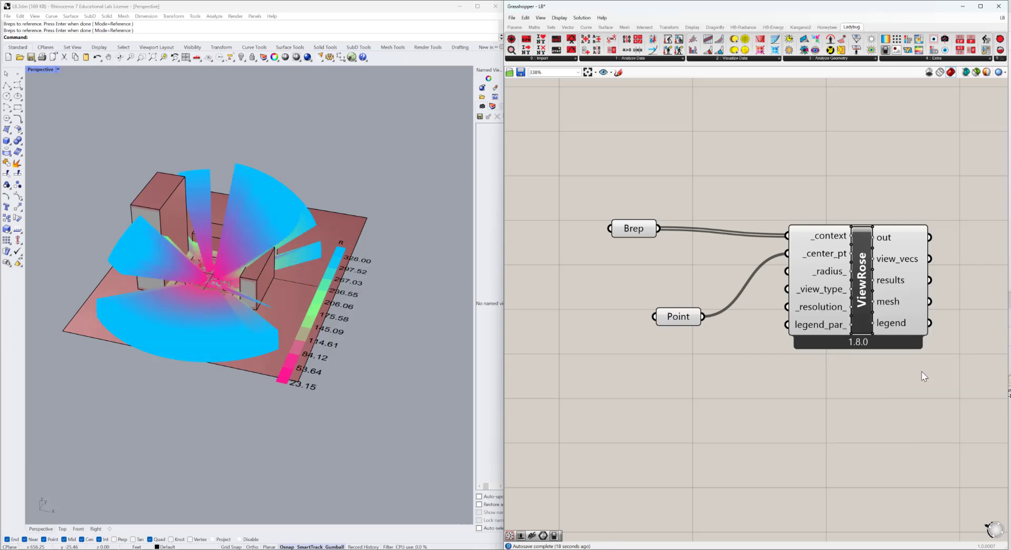
# - Examine the sky exposure view rose and its distance legend around the canopy and buildings from different angles and distances
pyautogui.moveTo(644, 351); pyautogui.dragTo(616, 356, button='right')
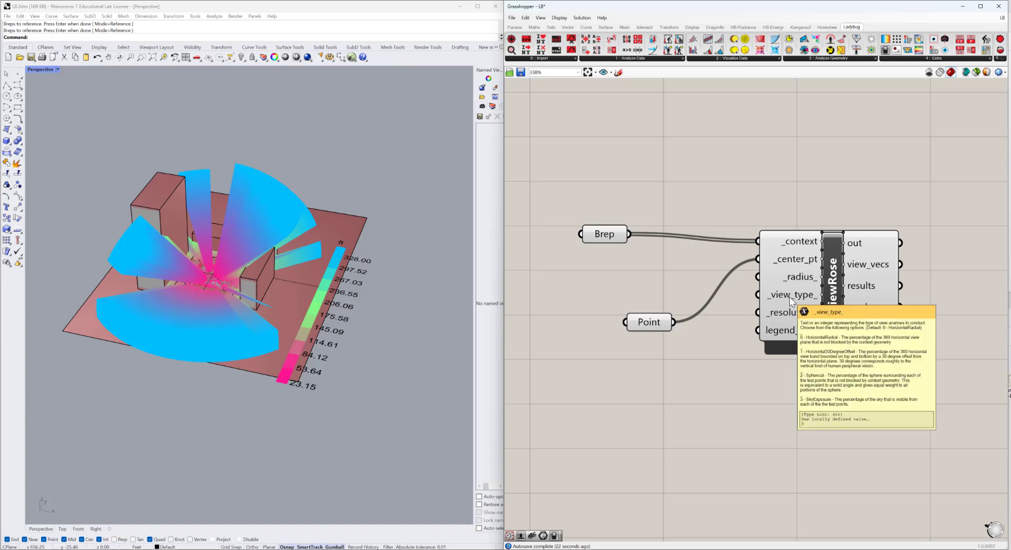
pyautogui.scroll(3, 386, 270)
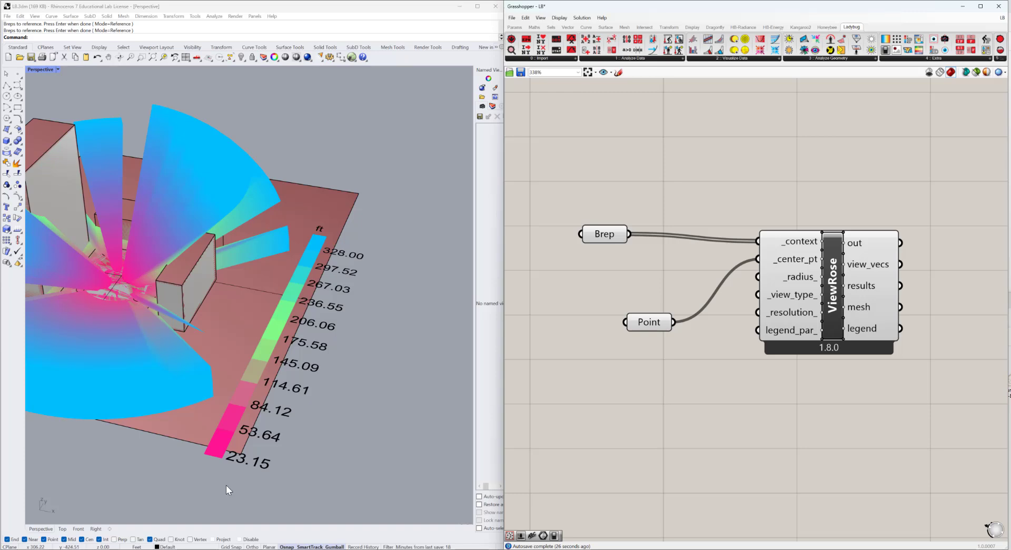
pyautogui.moveTo(226, 485); pyautogui.dragTo(187, 298, button='right')
pyautogui.scroll(3, 144, 273)
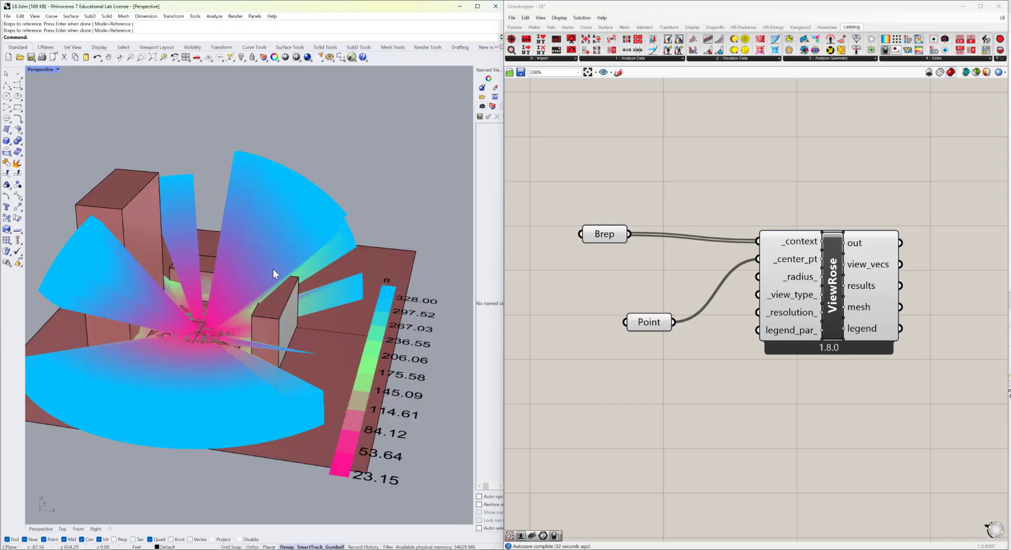
pyautogui.scroll(5, 153, 337)
pyautogui.scroll(-4, 229, 313)
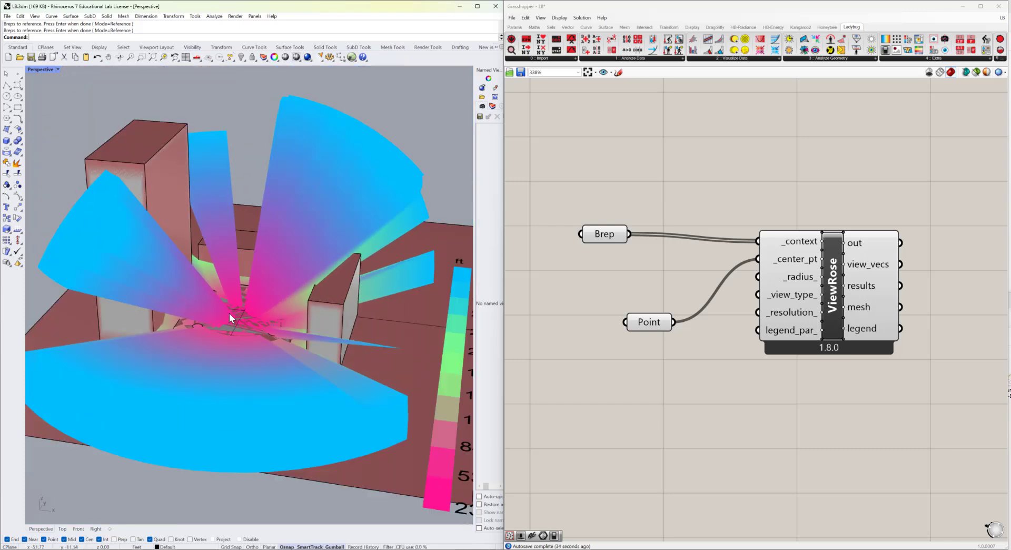
pyautogui.scroll(-2, 229, 312)
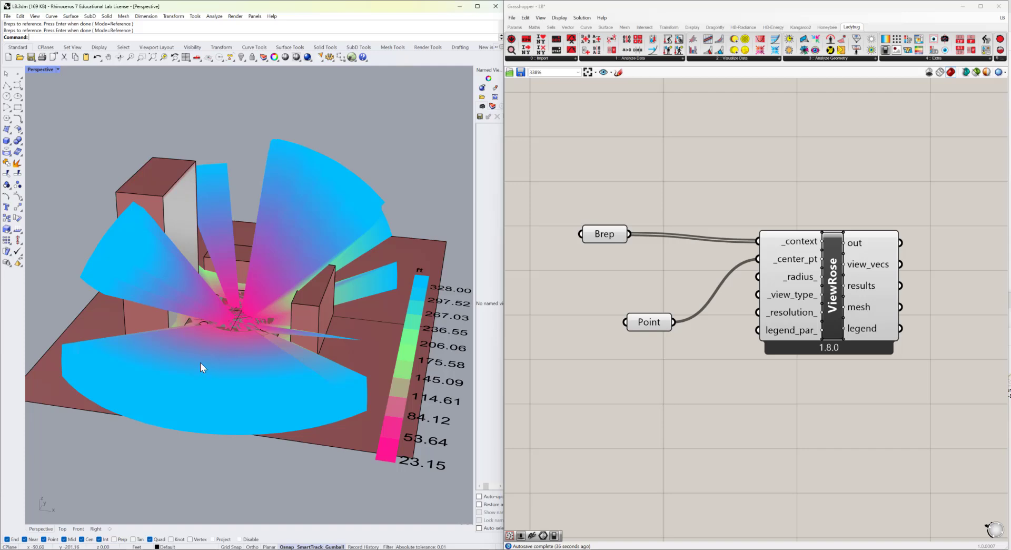
pyautogui.moveTo(321, 381); pyautogui.dragTo(298, 380, button='right')
pyautogui.scroll(-2, 241, 364)
pyautogui.scroll(2, 316, 408)
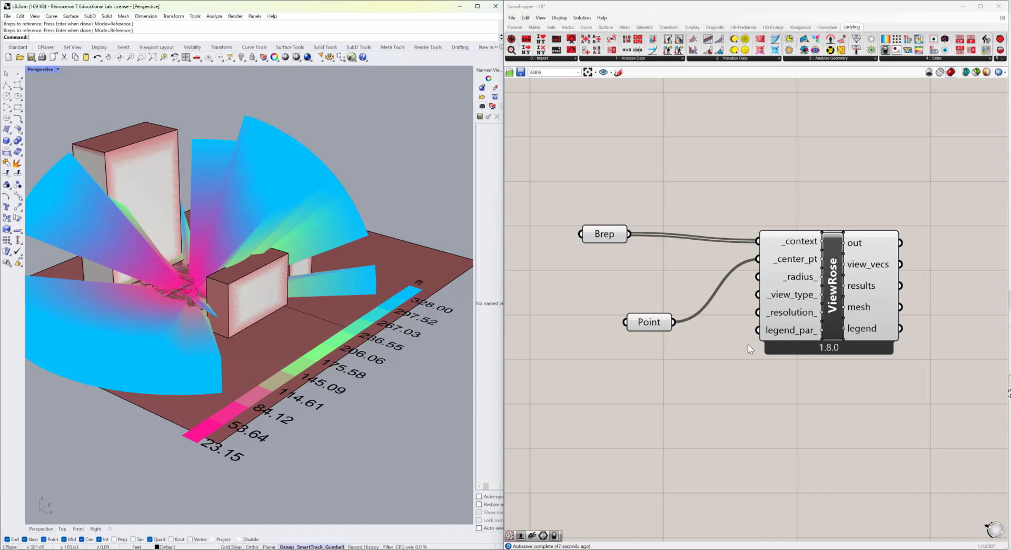
# - Delete the ViewRose component together with its Brep and Point parameters
pyautogui.scroll(-2, 748, 343)
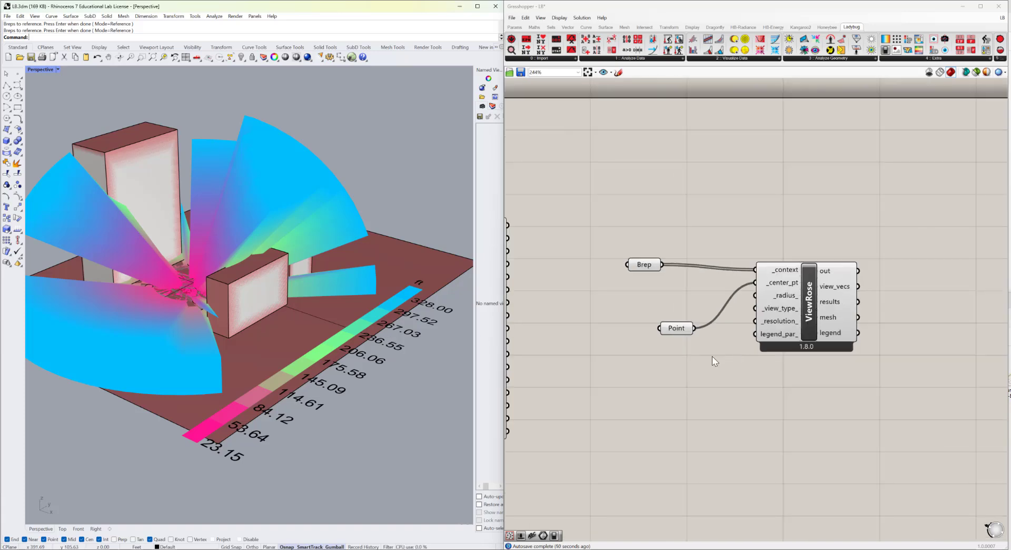
pyautogui.moveTo(712, 356); pyautogui.dragTo(747, 353, button='right')
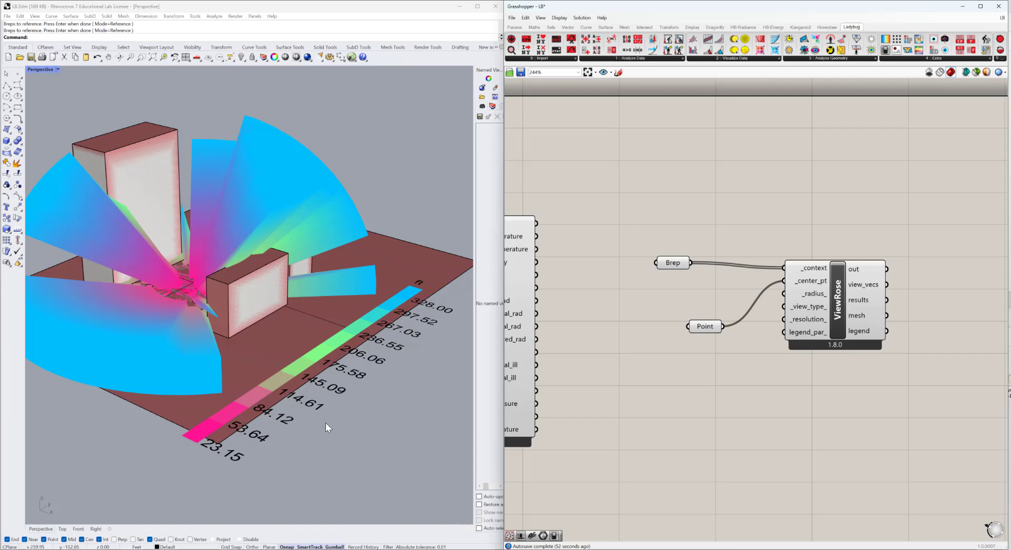
pyautogui.scroll(-3, 304, 278)
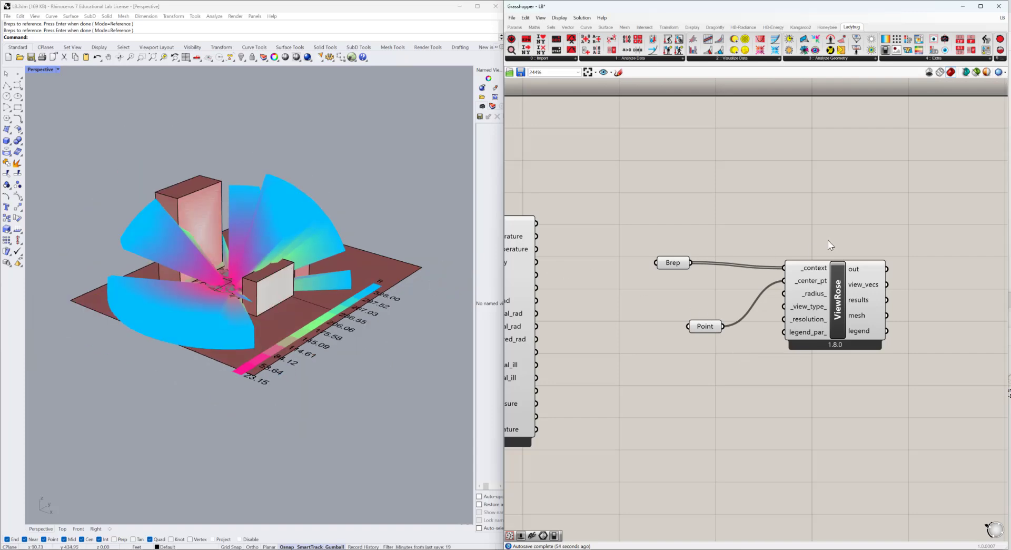
pyautogui.moveTo(945, 219); pyautogui.dragTo(636, 421)
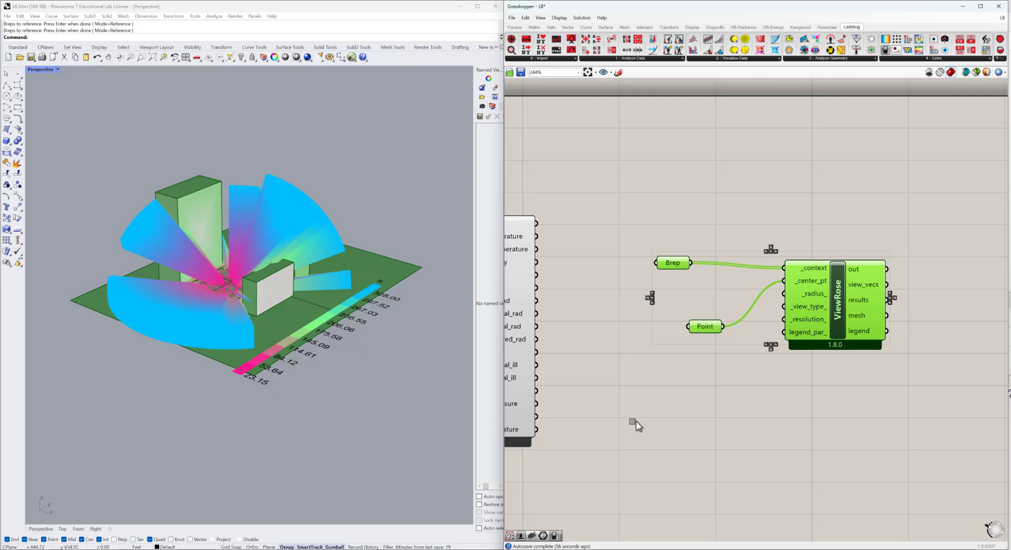
pyautogui.press('Delete')
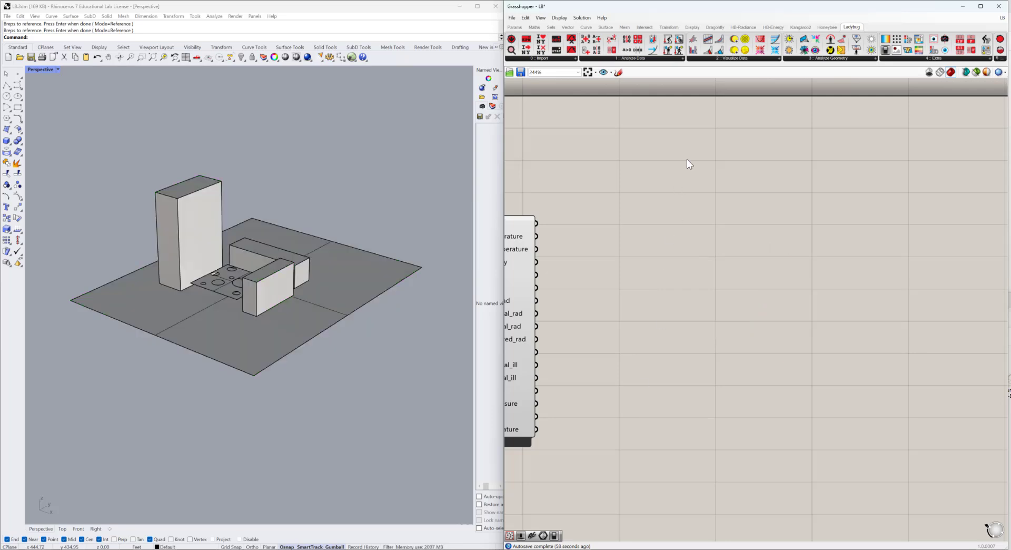
# - Place an LB Visibility Percent component on the empty canvas area beside the weather data component
pyautogui.click(847, 59)
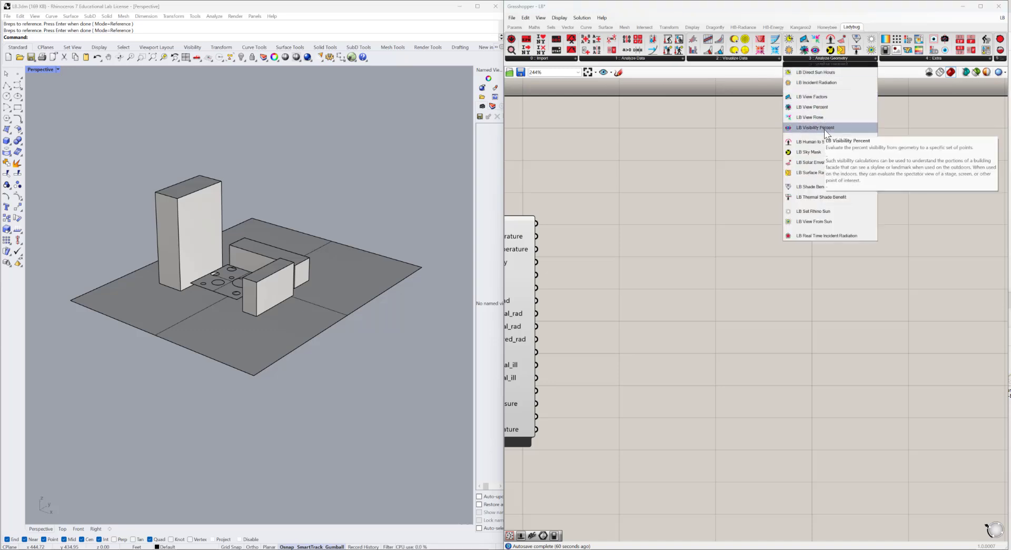
pyautogui.moveTo(824, 128); pyautogui.dragTo(716, 252)
pyautogui.scroll(3, 687, 242)
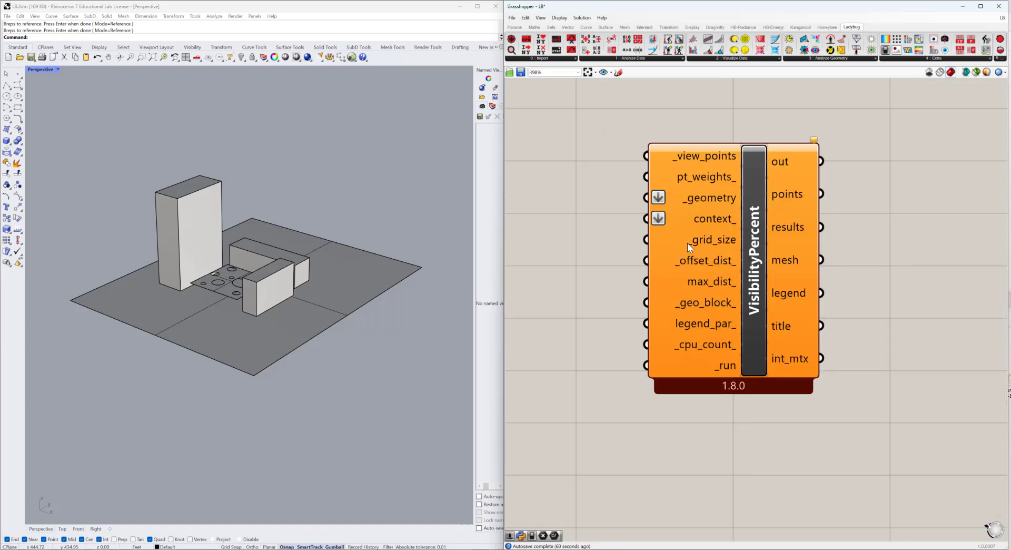
pyautogui.moveTo(687, 242); pyautogui.dragTo(837, 238, button='right')
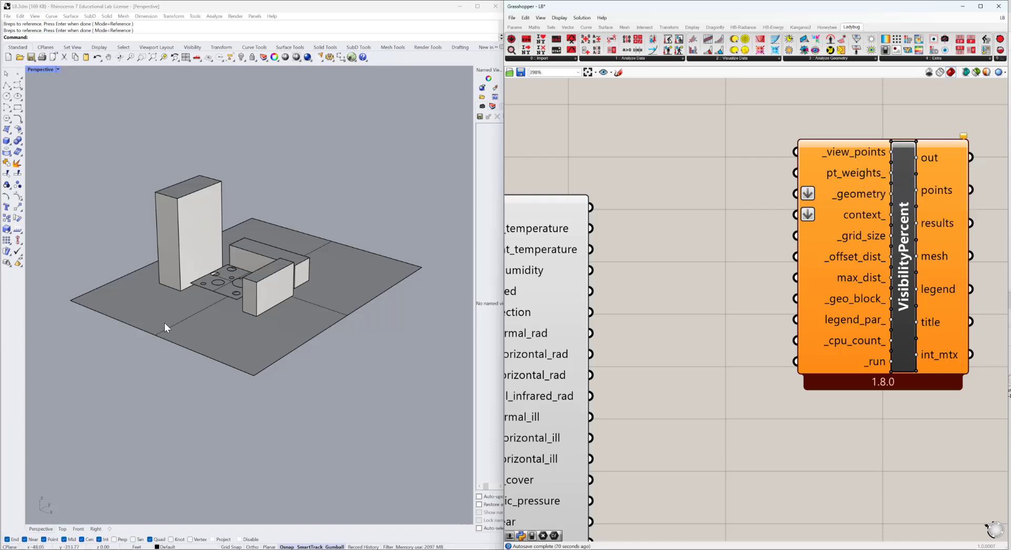
# - Draw seven scattered points in and around the canopy outline in the Top view, with object snaps projected to the construction plane
pyautogui.moveTo(199, 337); pyautogui.dragTo(200, 315, button='right')
pyautogui.scroll(4, 253, 272)
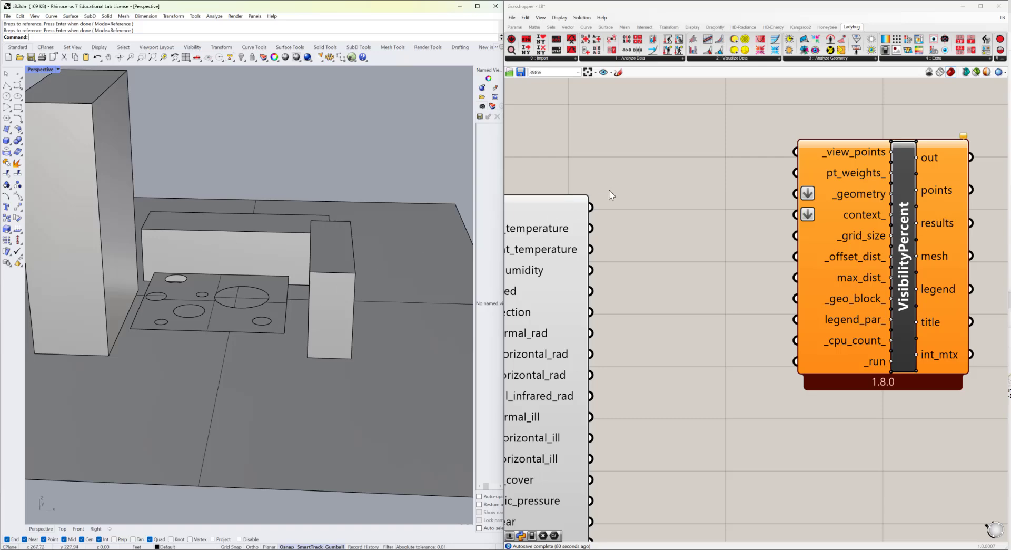
pyautogui.scroll(-4, 364, 219)
pyautogui.scroll(2, 346, 262)
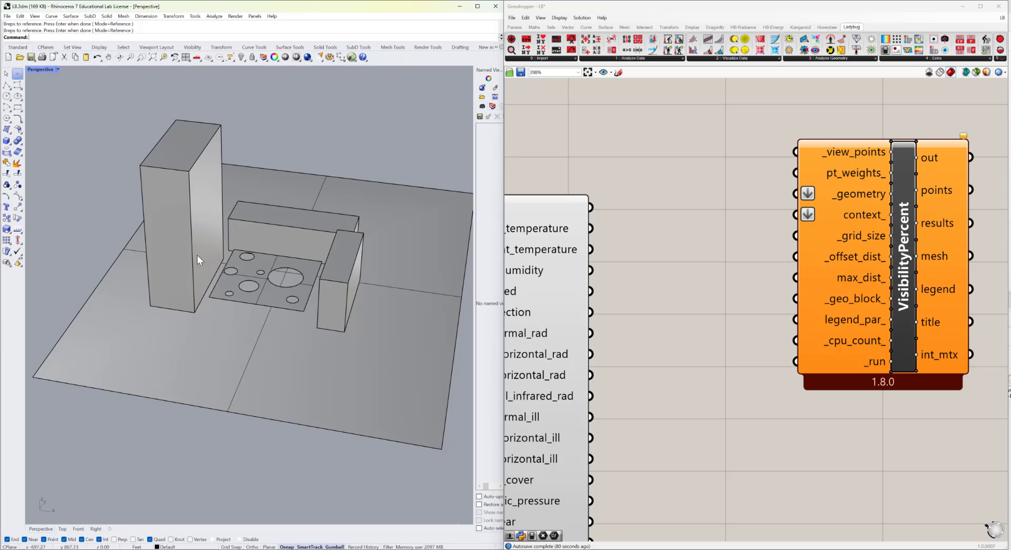
pyautogui.click(18, 73)
pyautogui.scroll(2, 250, 314)
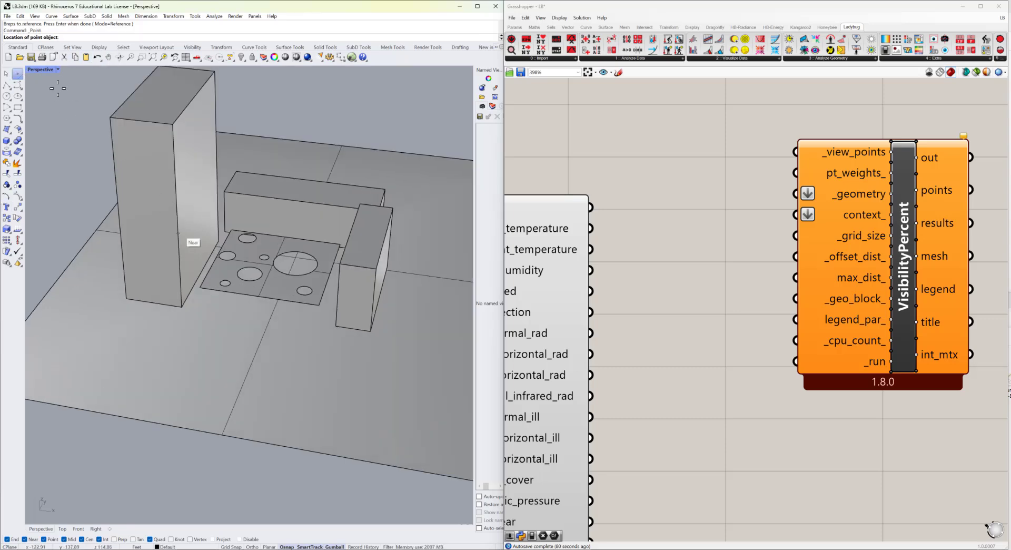
pyautogui.click(21, 78)
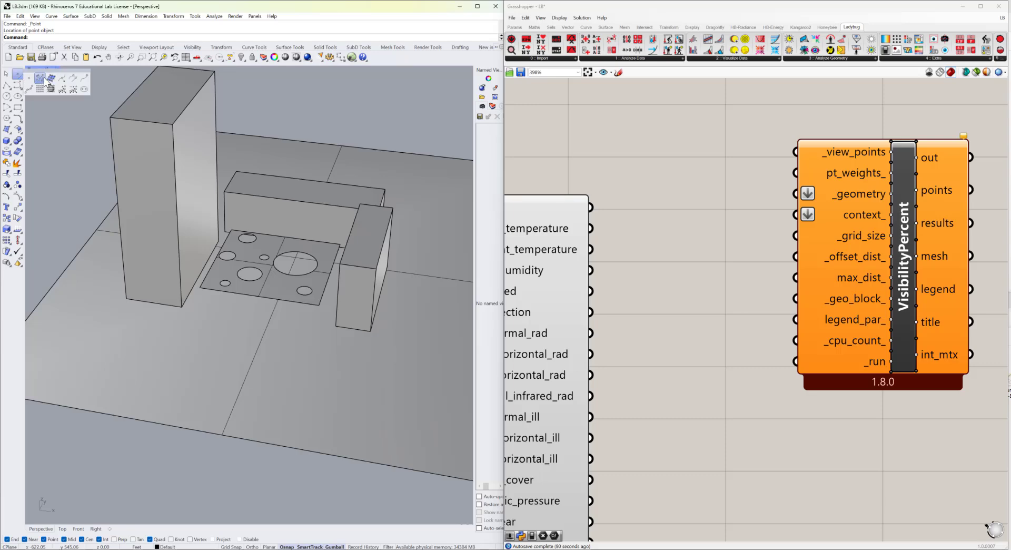
pyautogui.click(51, 79)
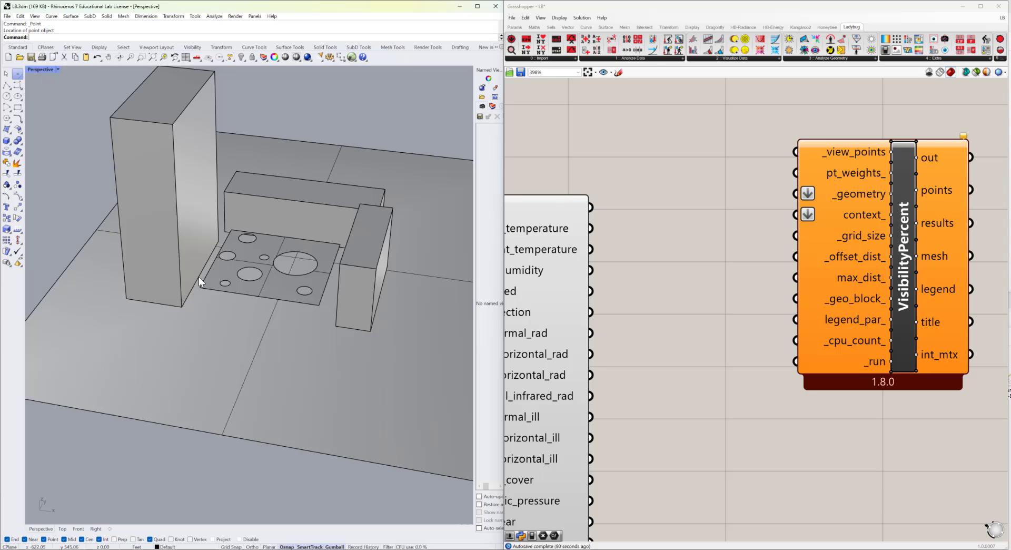
pyautogui.click(63, 530)
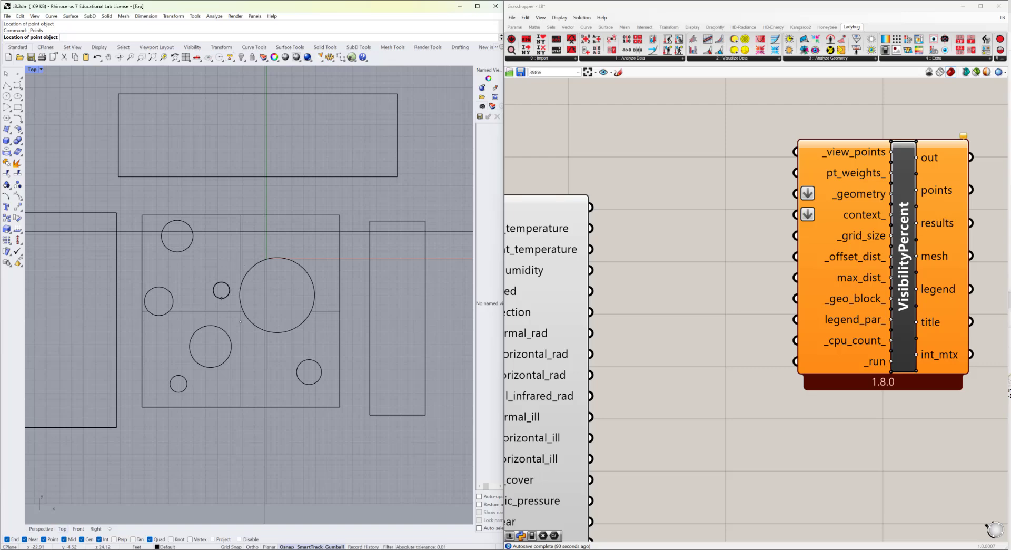
pyautogui.click(224, 541)
pyautogui.click(172, 206)
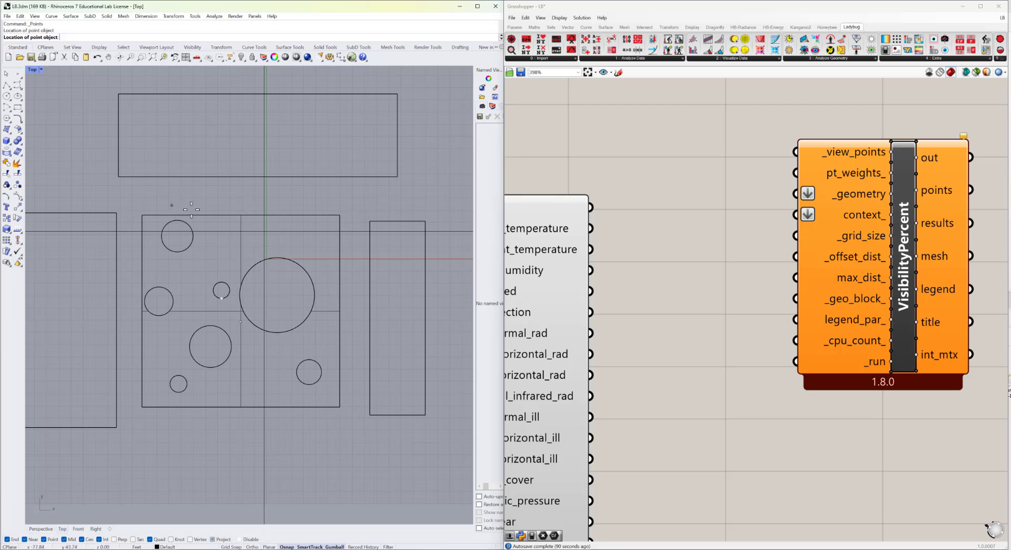
pyautogui.click(302, 246)
pyautogui.click(330, 204)
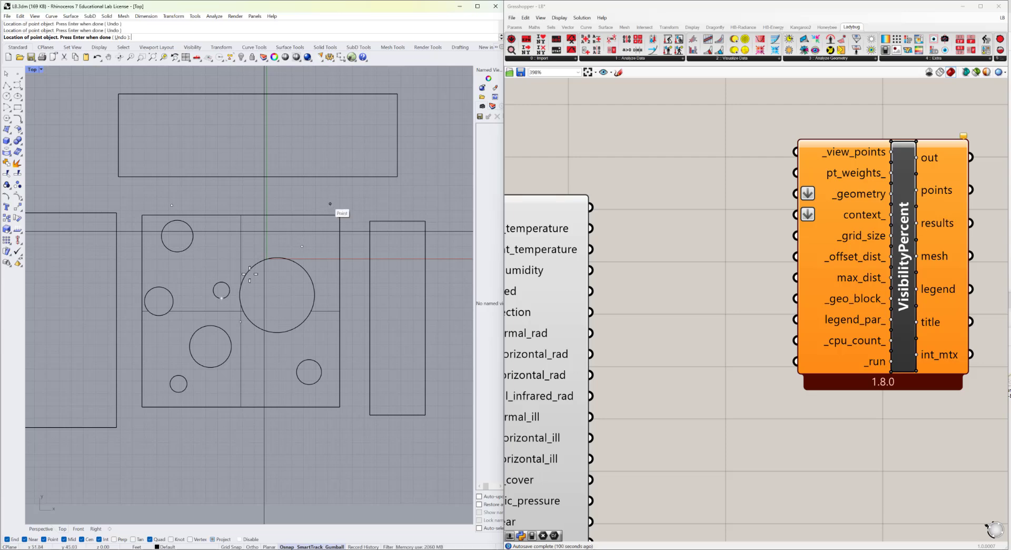
pyautogui.click(179, 340)
pyautogui.click(362, 441)
pyautogui.press('Return')
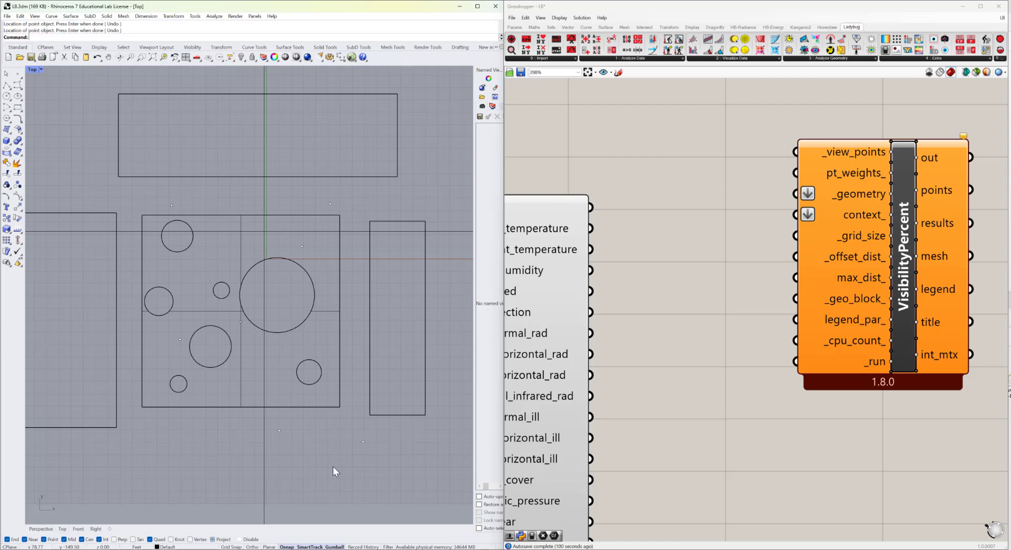
# - Select all points in the model and move them vertically above the ground using the Front view, then return to Perspective
pyautogui.click(230, 57)
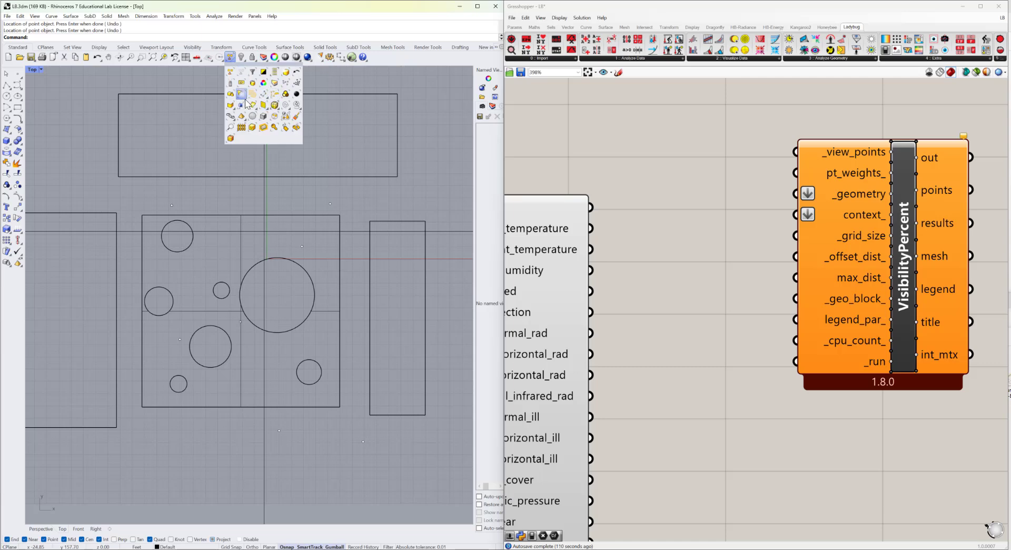
pyautogui.click(286, 82)
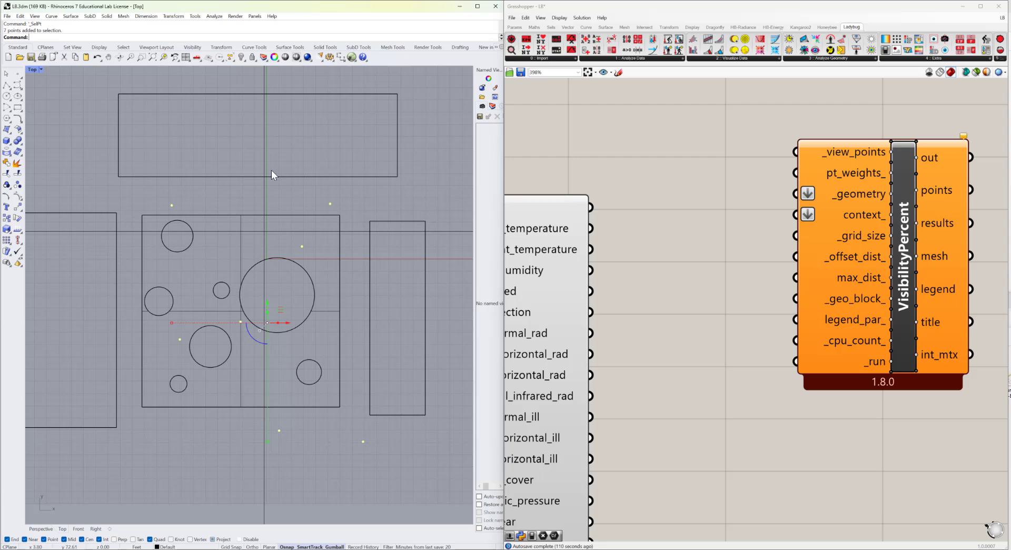
pyautogui.click(78, 529)
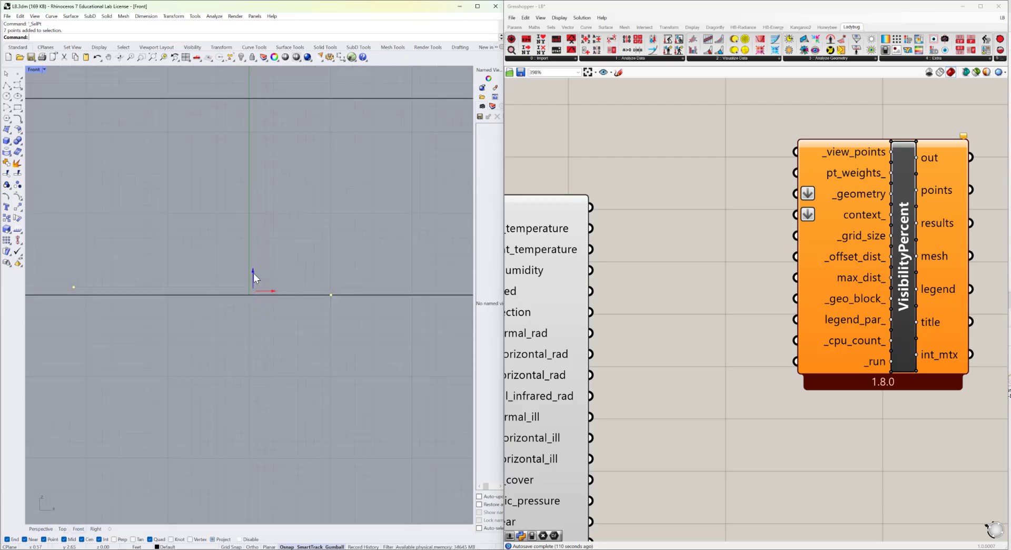
pyautogui.click(254, 272)
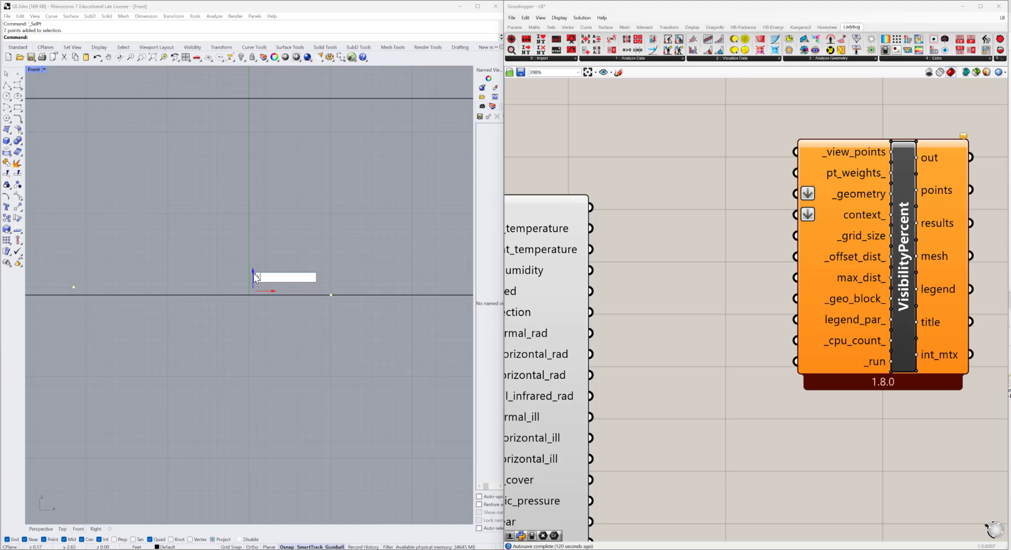
pyautogui.press('Return')
pyautogui.scroll(-6, 255, 278)
pyautogui.scroll(-5, 255, 282)
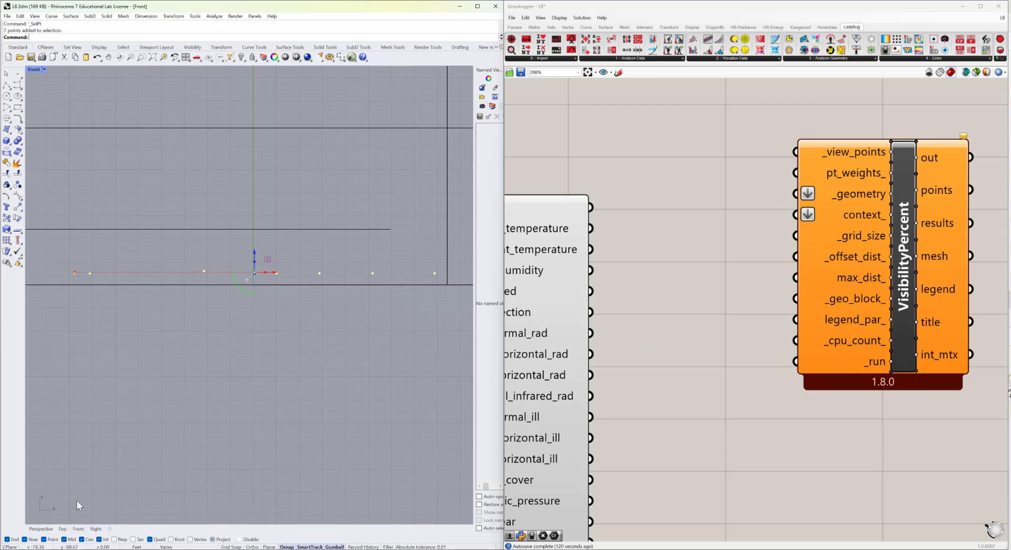
pyautogui.click(44, 539)
pyautogui.click(41, 528)
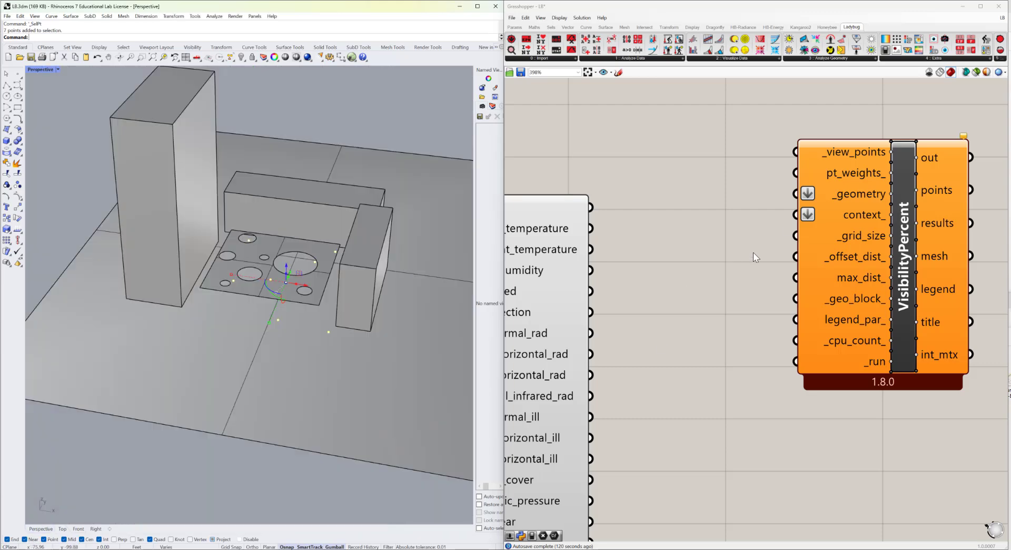
# - Add a Point parameter and reference the seven selected Rhino points in it
pyautogui.doubleClick(745, 182)
pyautogui.write('pt')
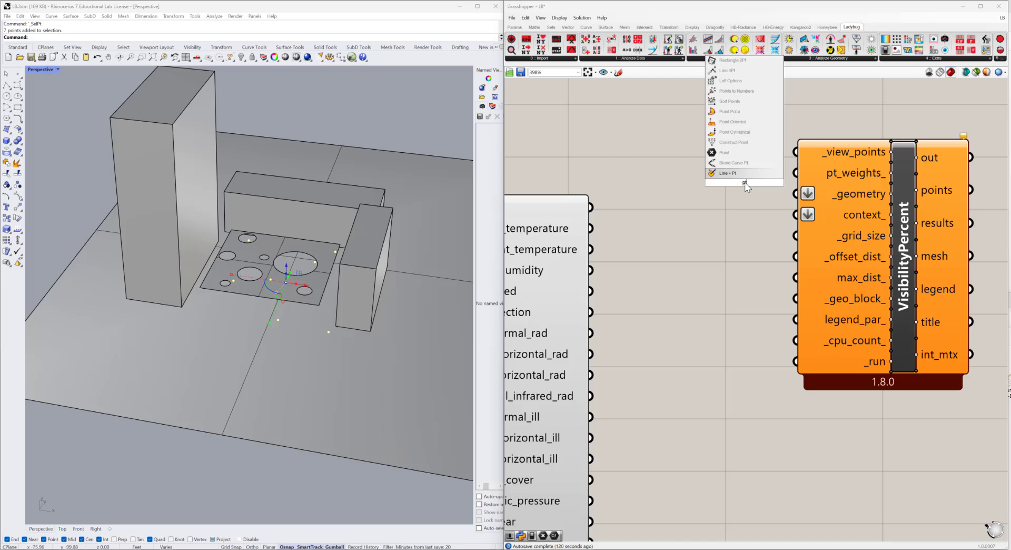
pyautogui.click(733, 152)
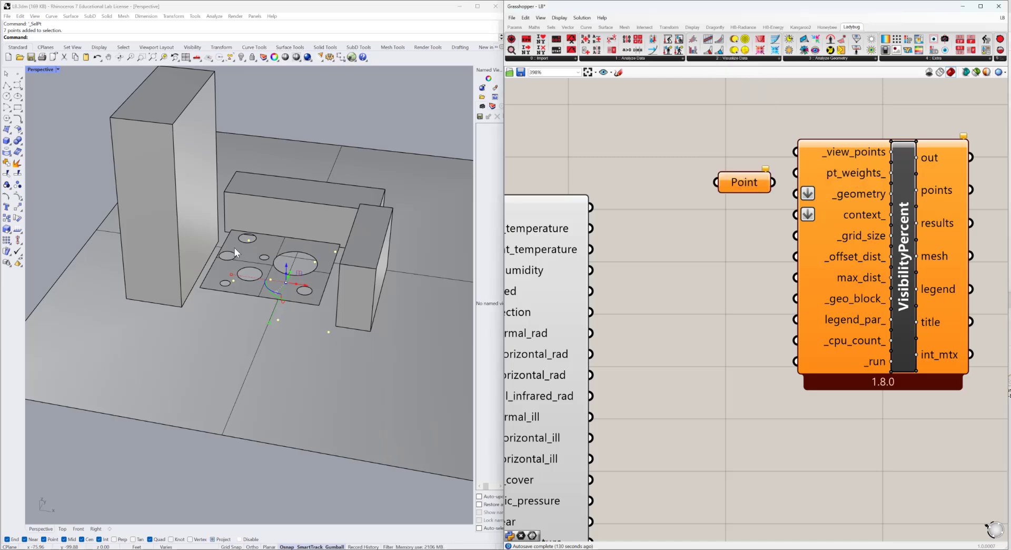
pyautogui.rightClick(736, 189)
pyautogui.click(760, 295)
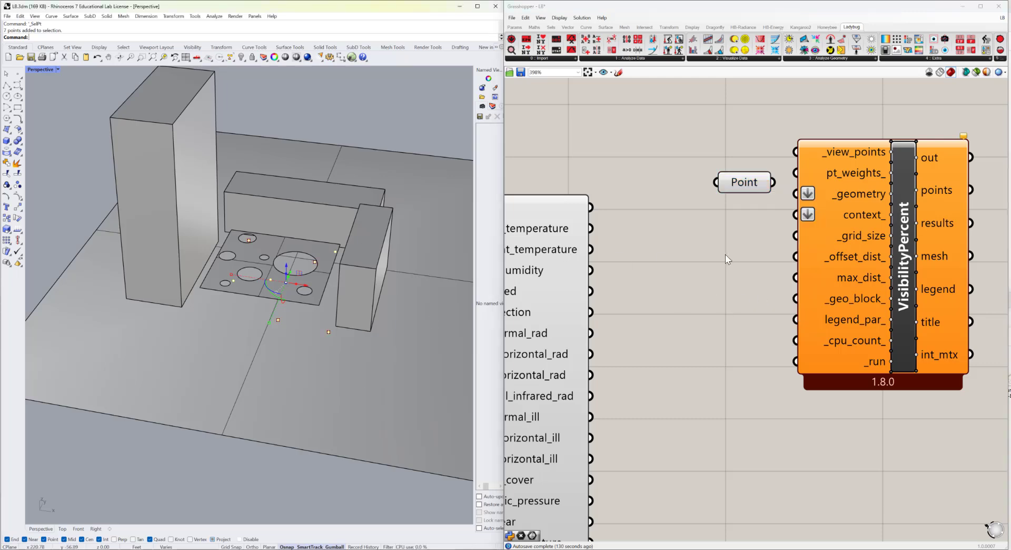
# - Connect the Point parameter to VisibilityPercent's _view_points input and shift the component away to make room for more inputs
pyautogui.moveTo(725, 254); pyautogui.dragTo(688, 280, button='right')
pyautogui.moveTo(728, 210); pyautogui.dragTo(752, 180)
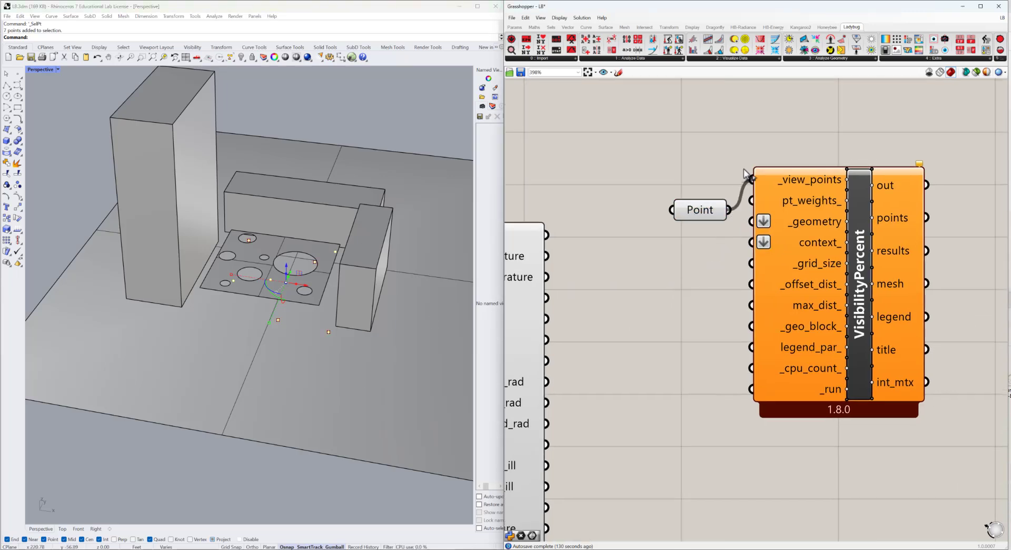
pyautogui.moveTo(795, 238); pyautogui.dragTo(850, 268)
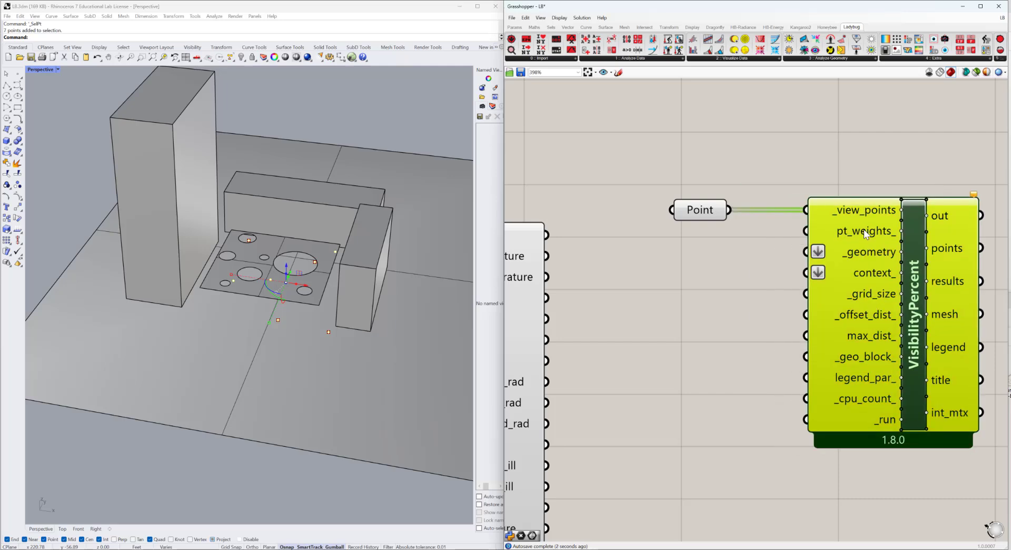
pyautogui.moveTo(864, 229)
pyautogui.moveTo(715, 273); pyautogui.dragTo(733, 262, button='right')
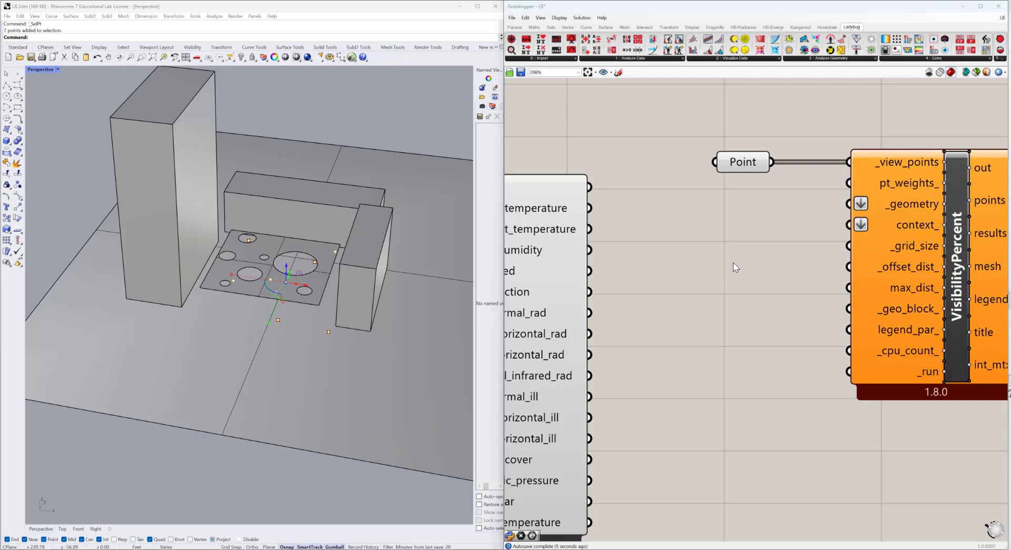
# - Reference the ground surface in a new Brep parameter and connect it to VisibilityPercent's _geometry input
pyautogui.doubleClick(733, 258)
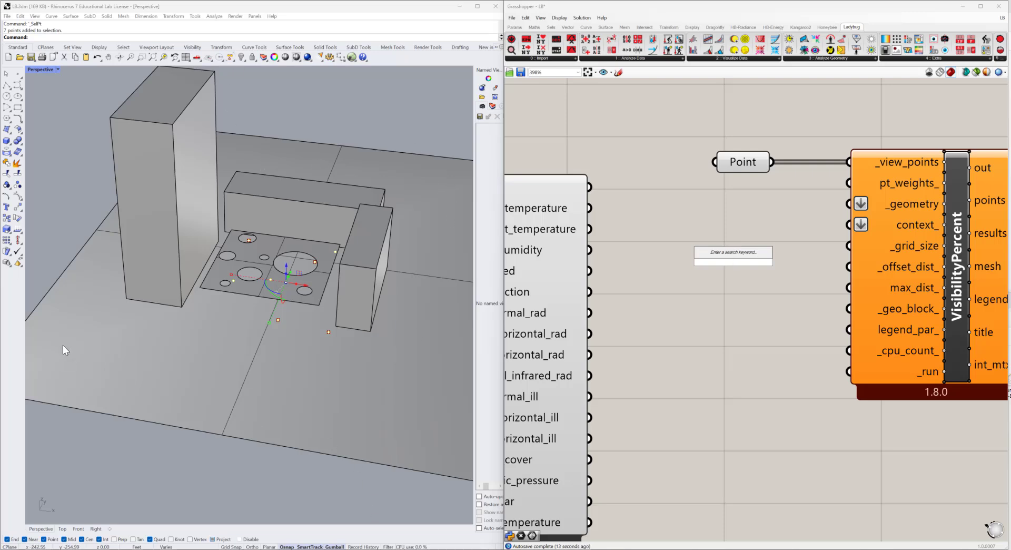
pyautogui.click(713, 370)
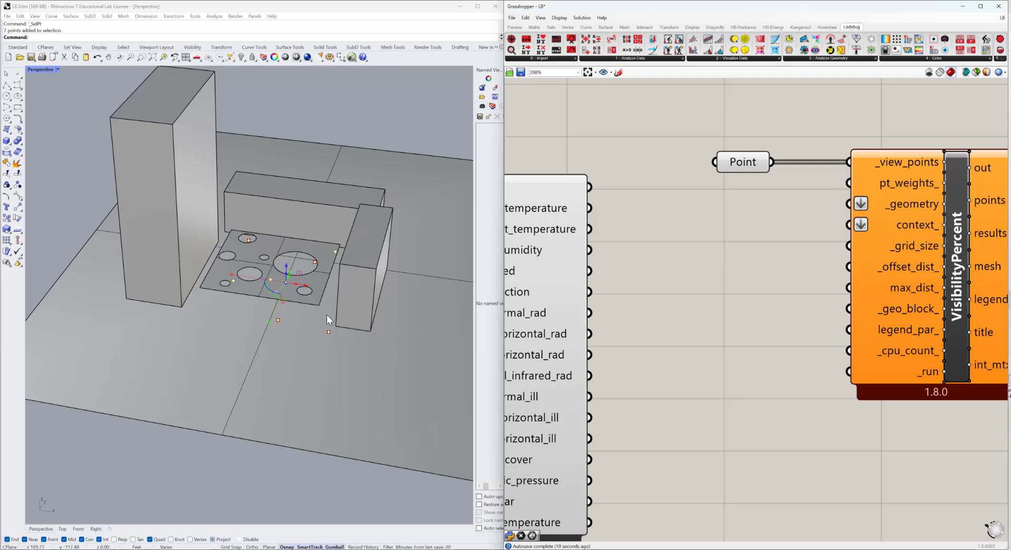
pyautogui.doubleClick(731, 271)
pyautogui.write('brep')
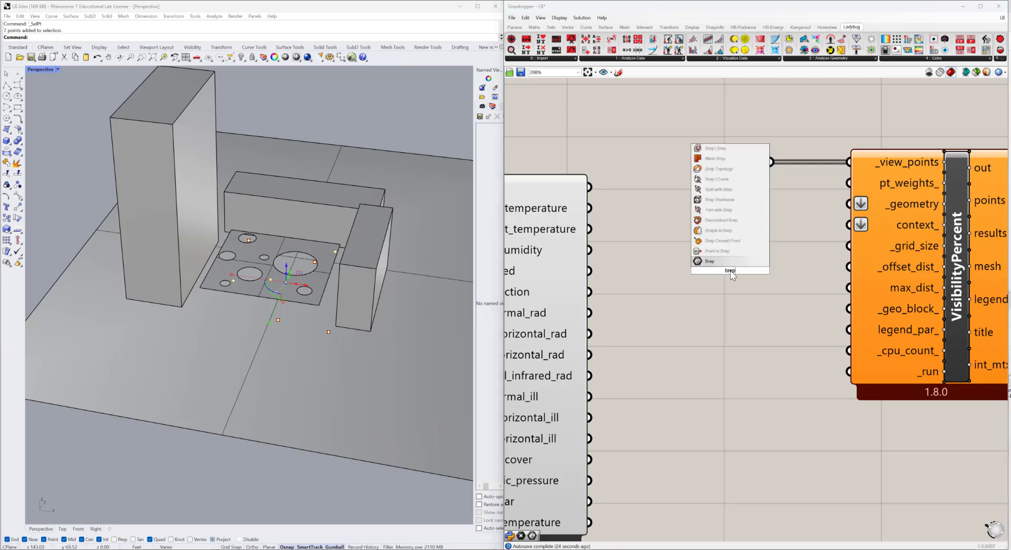
pyautogui.press('Return')
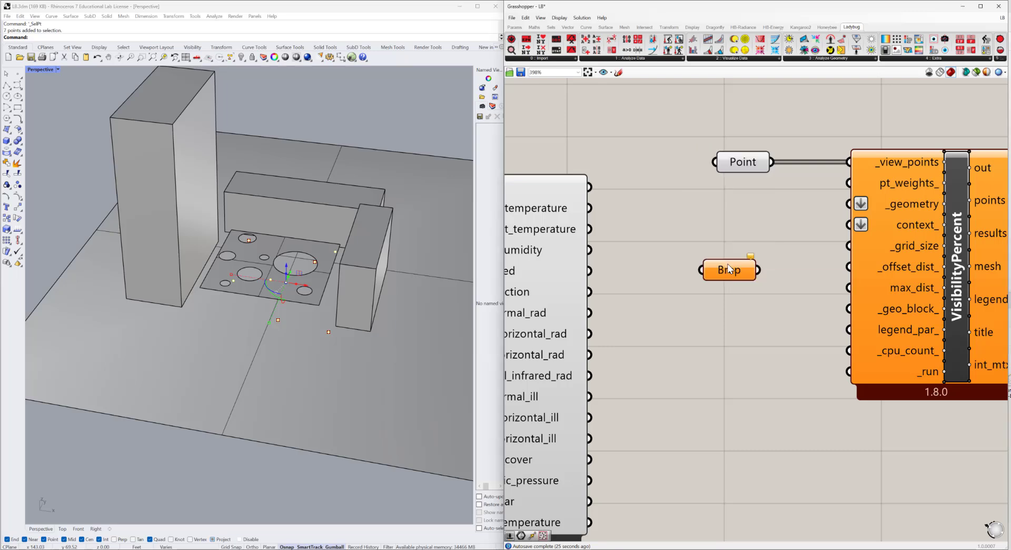
pyautogui.rightClick(731, 272)
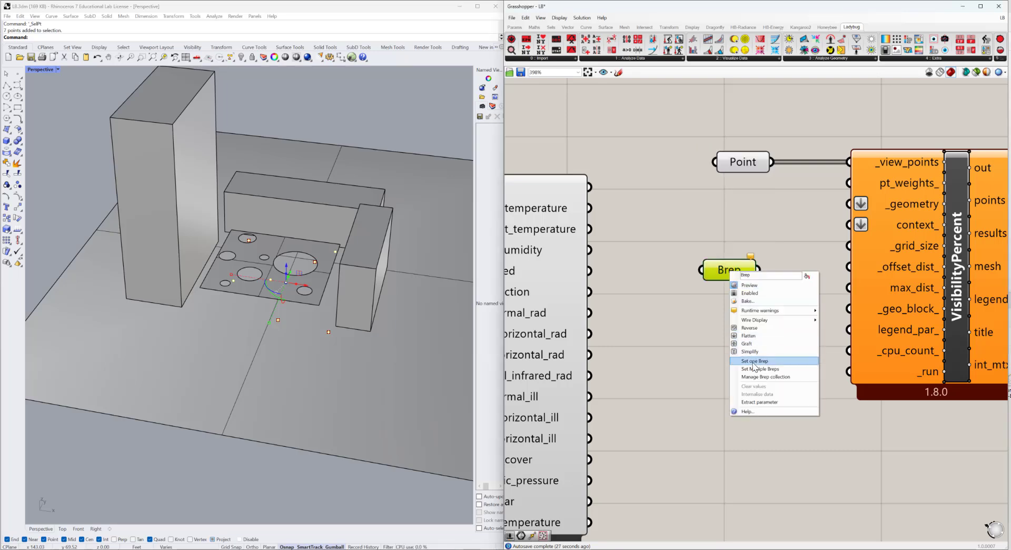
pyautogui.click(754, 361)
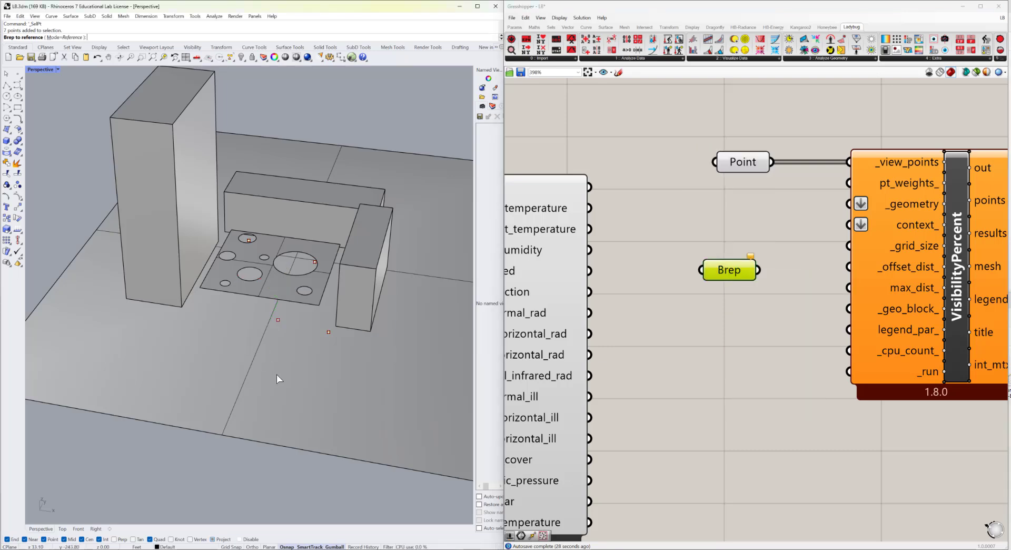
pyautogui.click(277, 375)
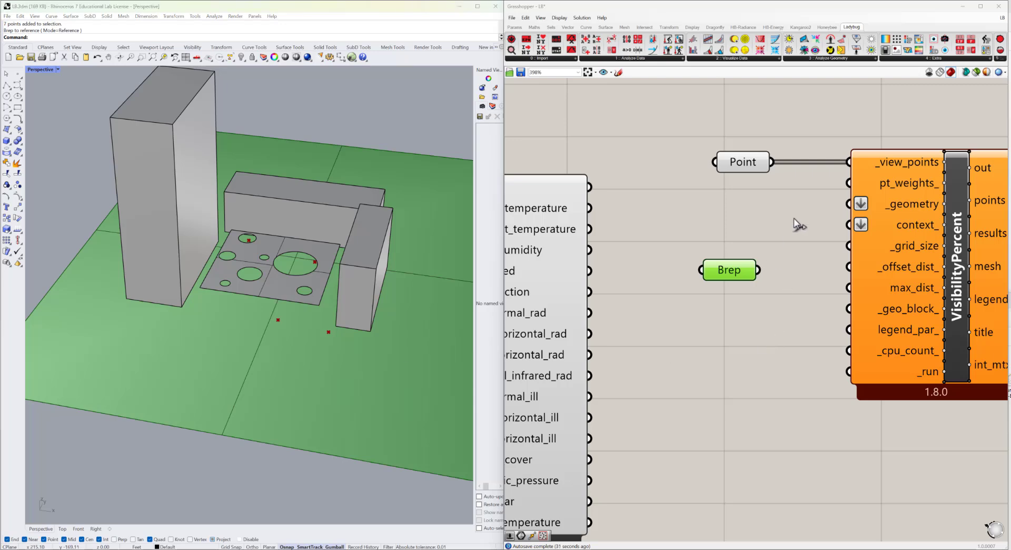
pyautogui.moveTo(758, 270); pyautogui.dragTo(849, 203)
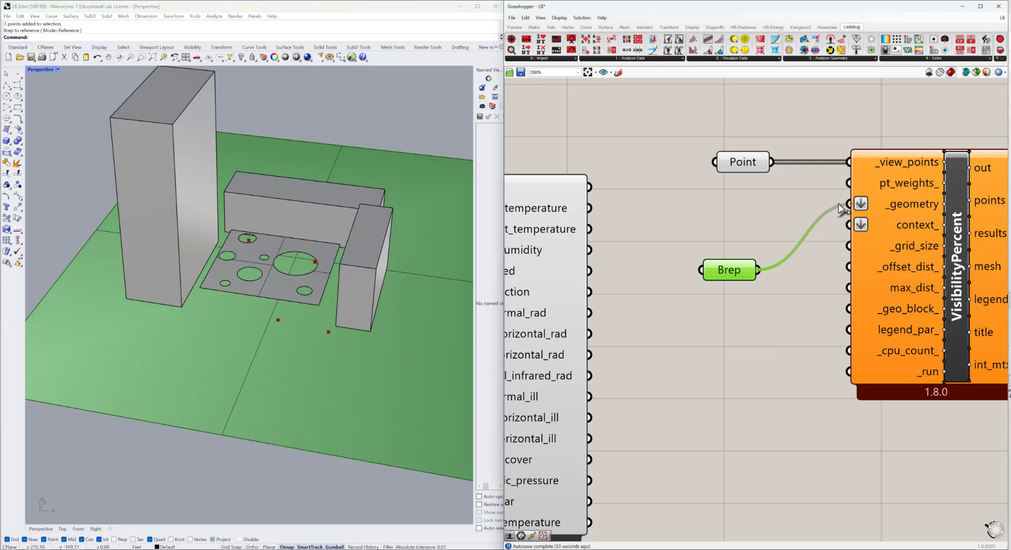
# - Reference the three buildings and the perforated canopy in a second Brep parameter and connect it to VisibilityPercent's context_ input
pyautogui.doubleClick(761, 361)
pyautogui.write('brep')
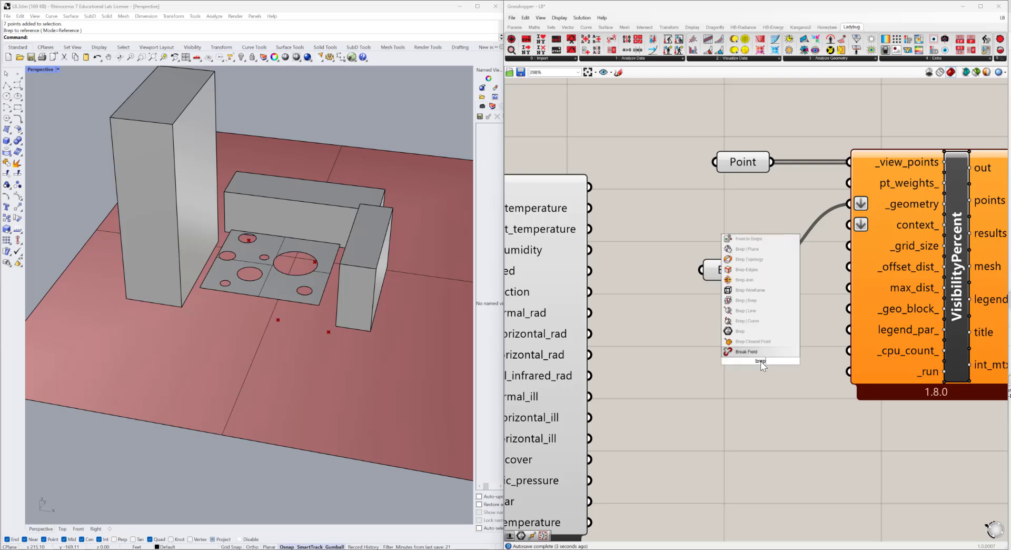
pyautogui.press('Return')
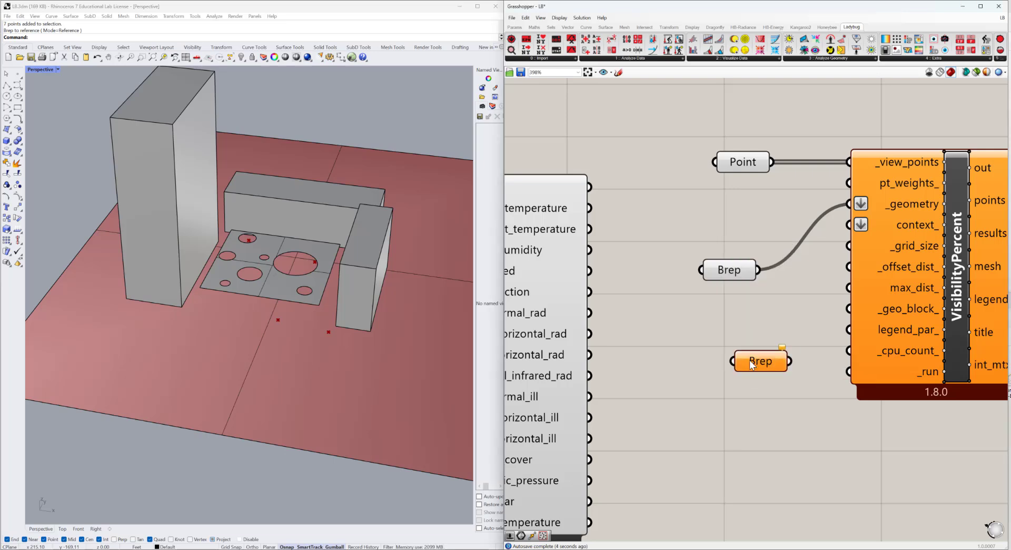
pyautogui.click(751, 364)
pyautogui.rightClick(751, 364)
pyautogui.click(785, 459)
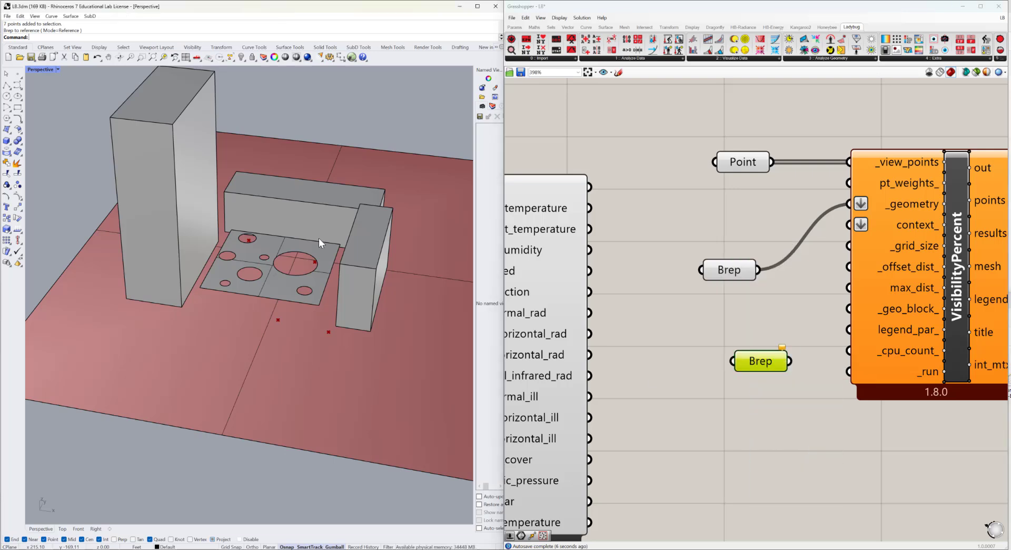
pyautogui.click(347, 262)
pyautogui.click(317, 282)
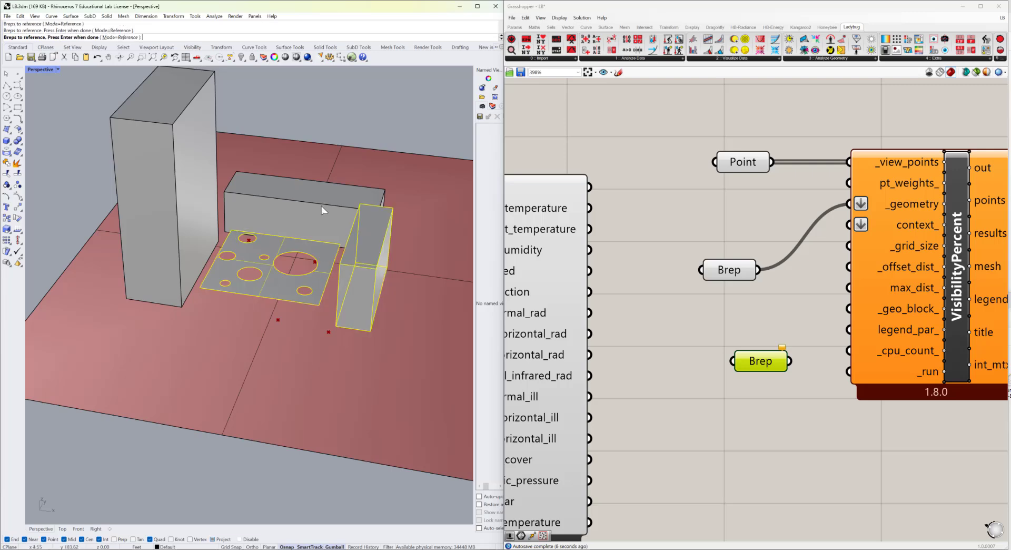
pyautogui.click(324, 210)
pyautogui.click(203, 192)
pyautogui.press('Return')
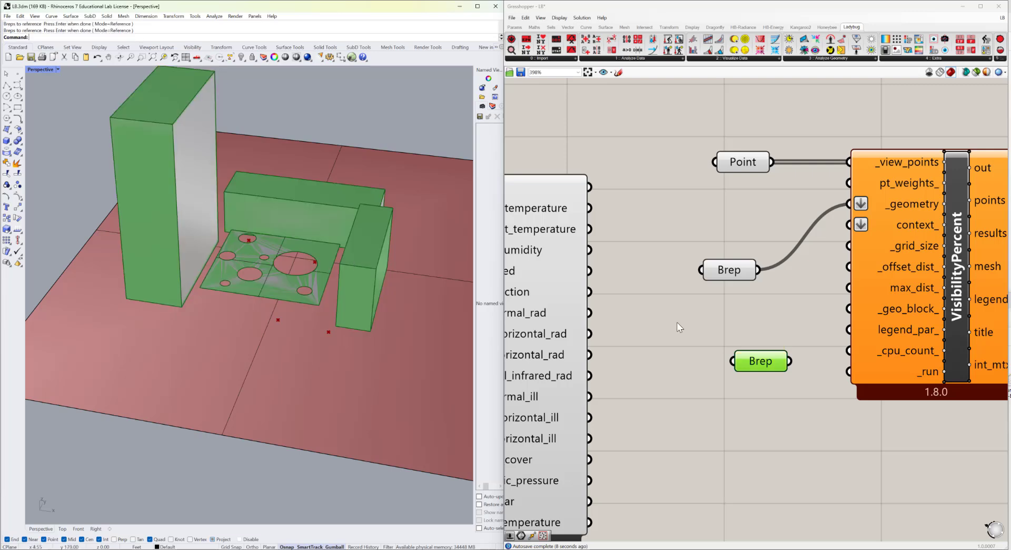
pyautogui.moveTo(790, 361); pyautogui.dragTo(849, 225)
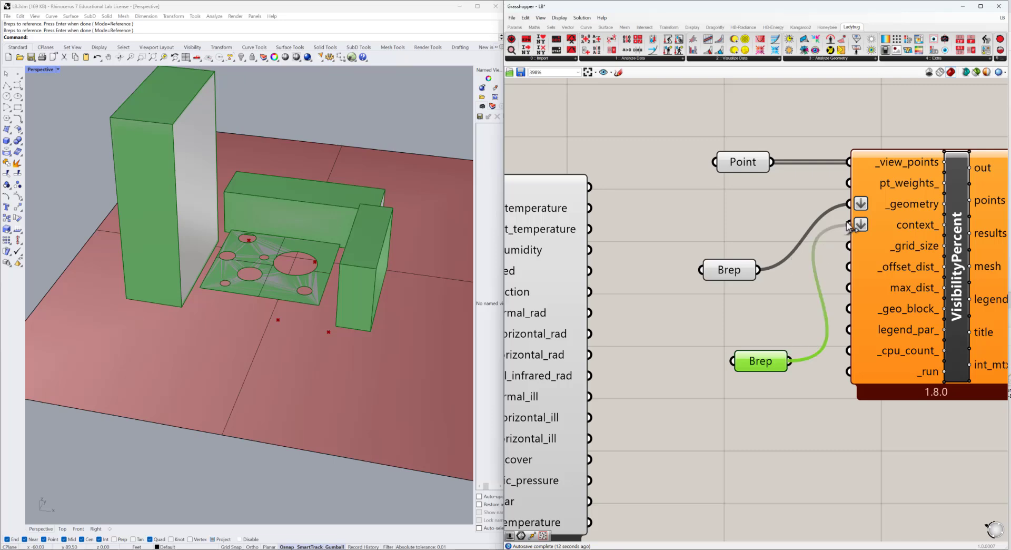
# - Add a number slider with value 5, connect it to VisibilityPercent's _grid_size input, and move the component aside
pyautogui.moveTo(769, 277); pyautogui.dragTo(659, 235, button='right')
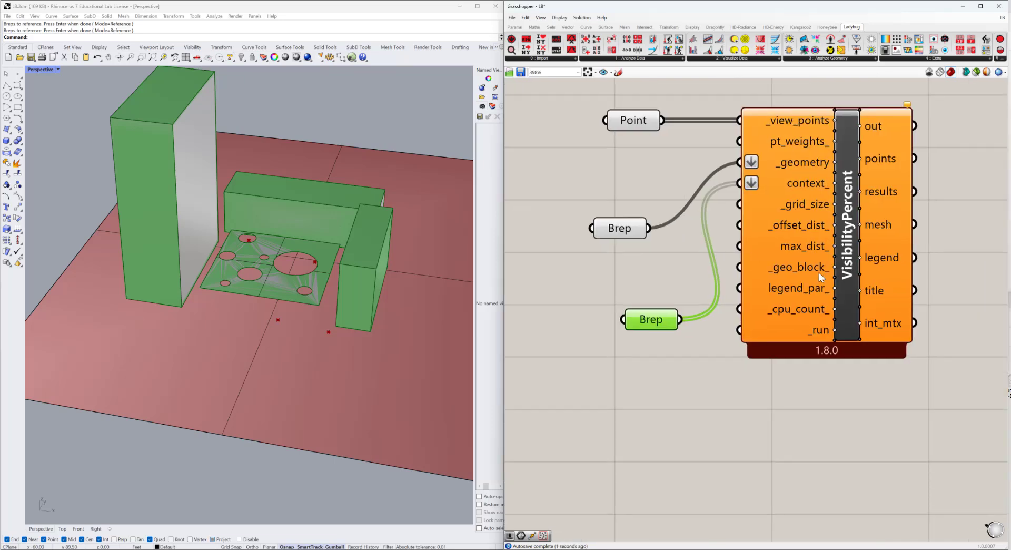
pyautogui.click(840, 285)
pyautogui.moveTo(833, 248)
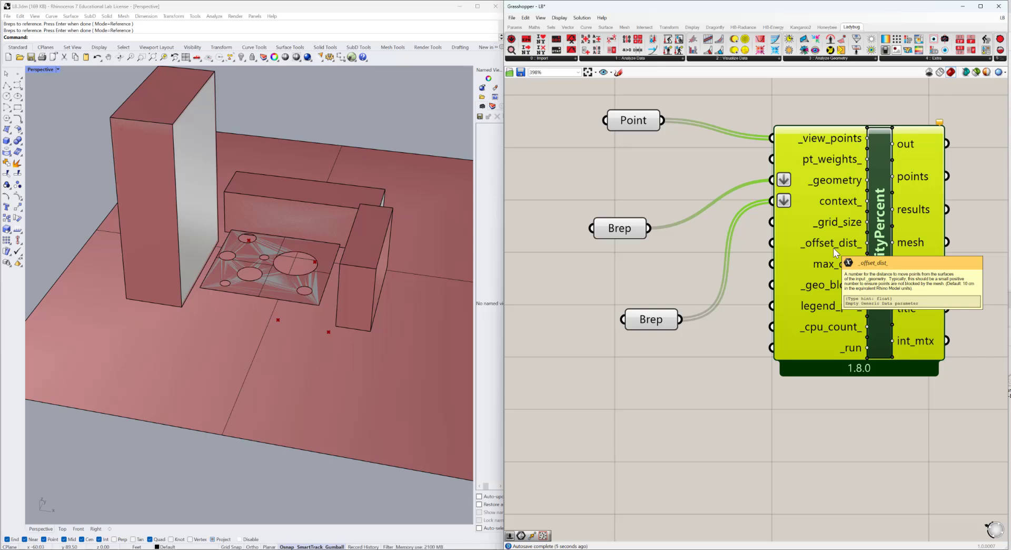
pyautogui.doubleClick(680, 448)
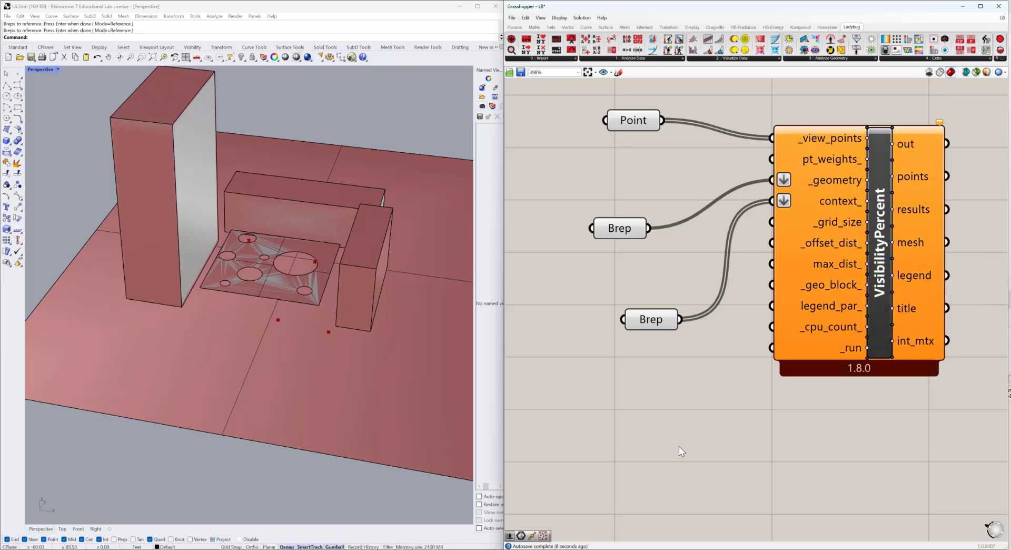
pyautogui.write('5')
pyautogui.press('Return')
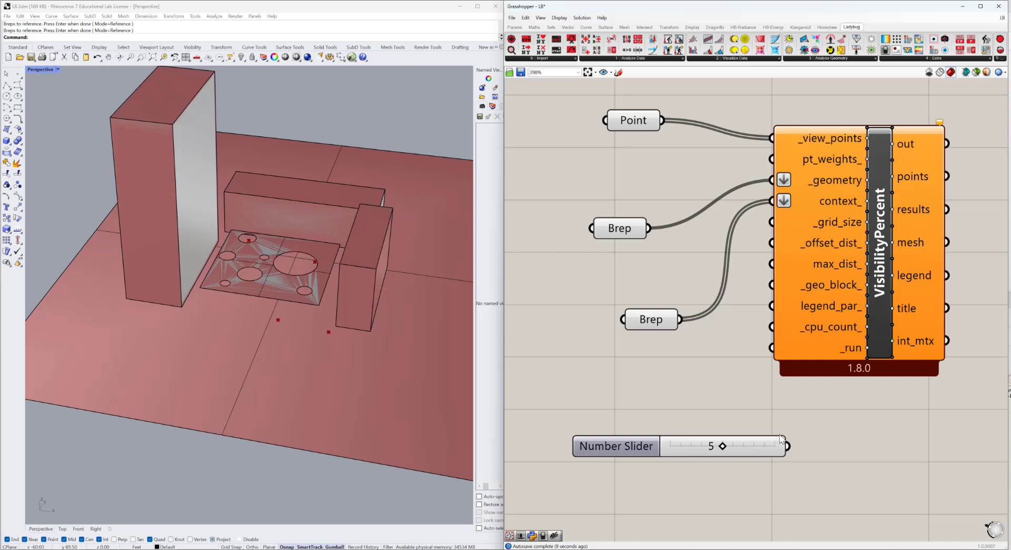
pyautogui.moveTo(788, 445); pyautogui.dragTo(769, 222)
pyautogui.moveTo(841, 314); pyautogui.dragTo(926, 334)
pyautogui.moveTo(836, 421); pyautogui.dragTo(692, 320, button='right')
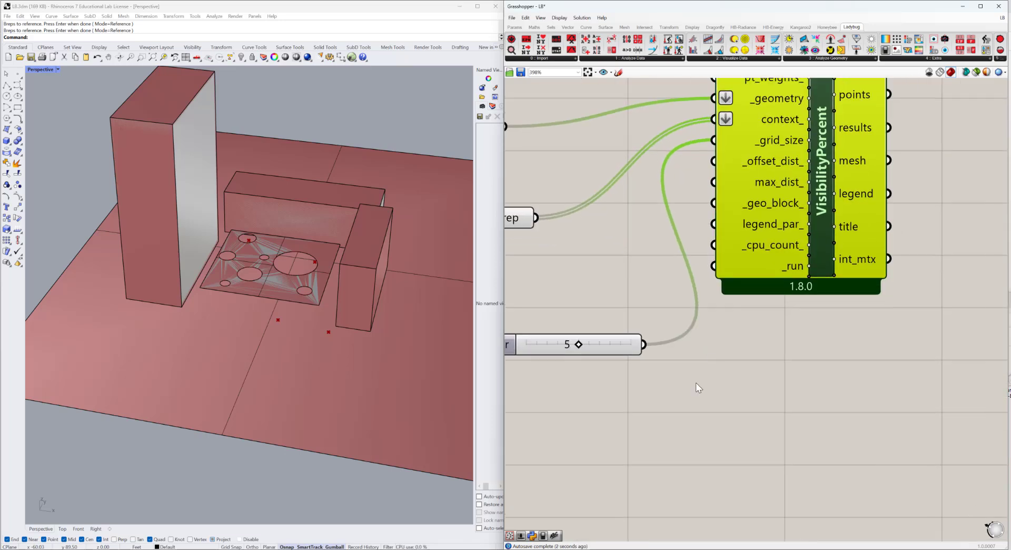
pyautogui.moveTo(869, 139); pyautogui.dragTo(809, 355, button='right')
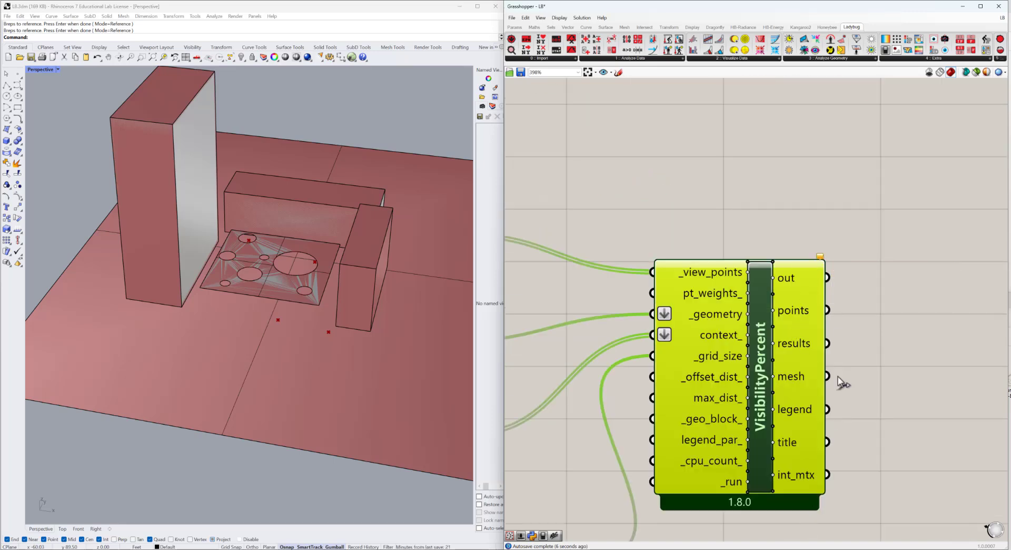
pyautogui.moveTo(837, 386); pyautogui.dragTo(897, 314, button='right')
pyautogui.click(781, 122)
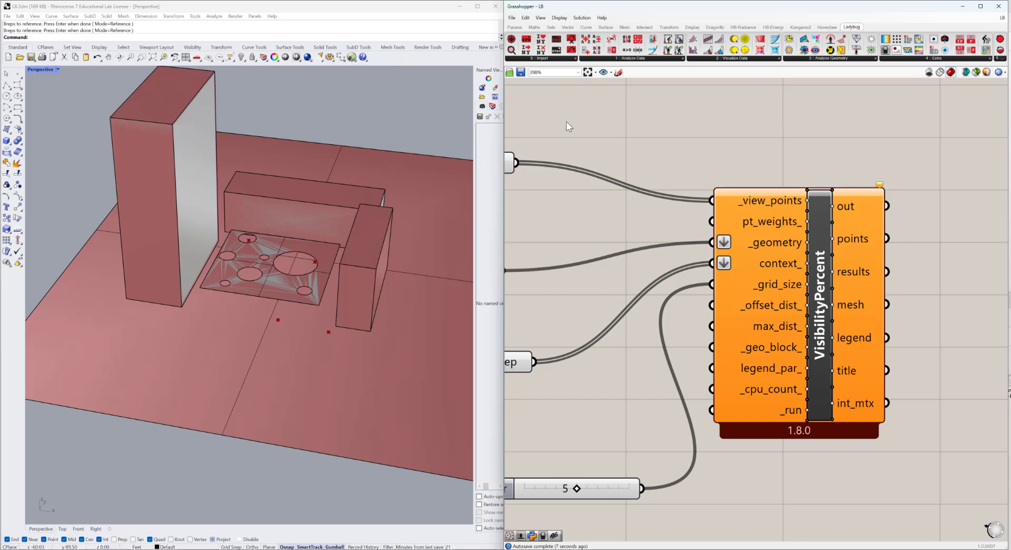
# - Add a Boolean Toggle, connect it to VisibilityPercent's _run input, and set it to True
pyautogui.scroll(-3, 839, 210)
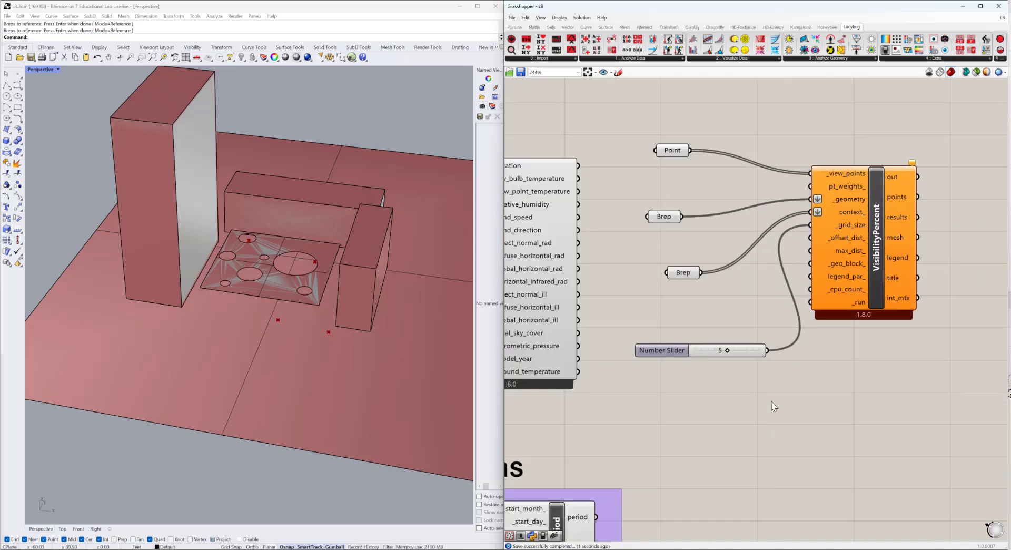
pyautogui.doubleClick(772, 401)
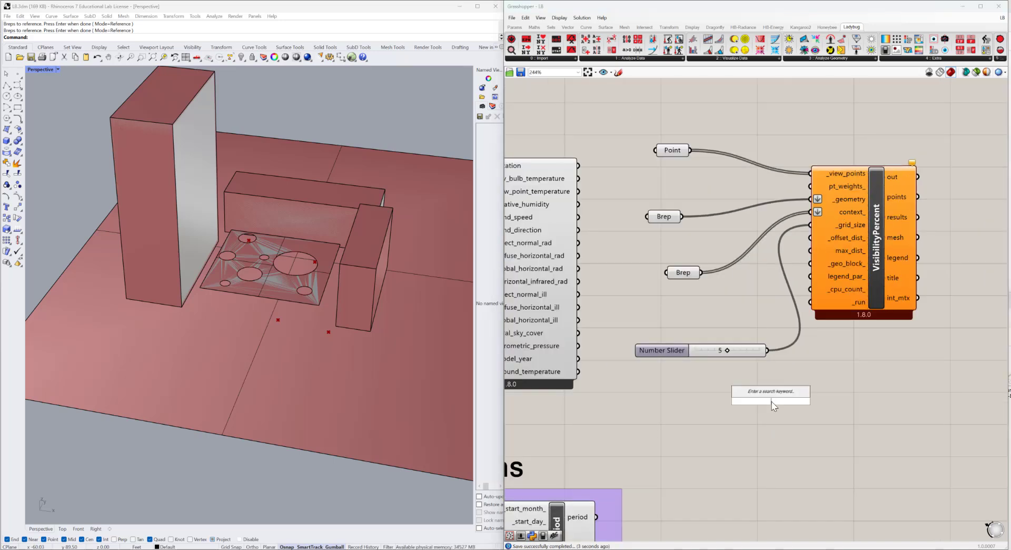
pyautogui.write('boole')
pyautogui.press('Return')
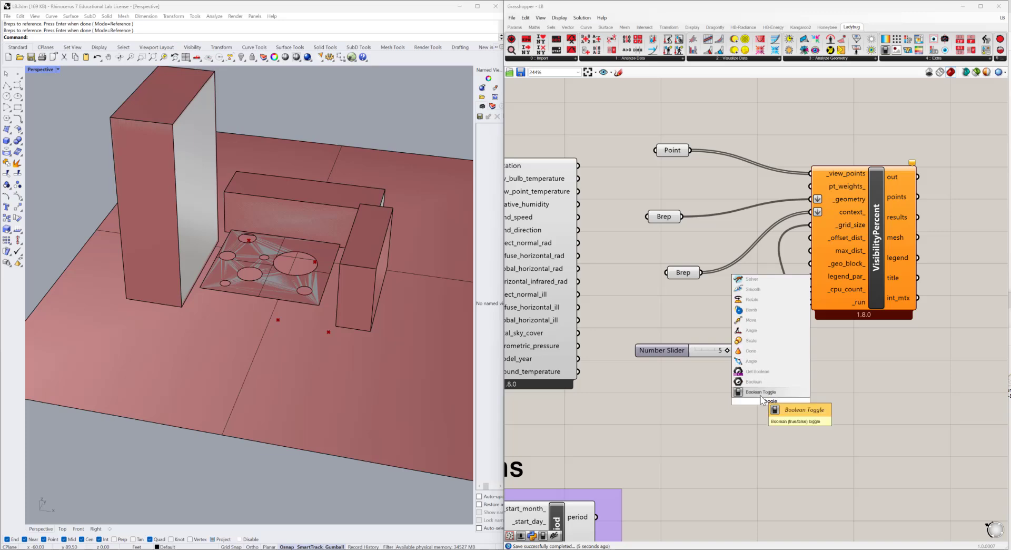
pyautogui.moveTo(820, 321); pyautogui.dragTo(819, 305)
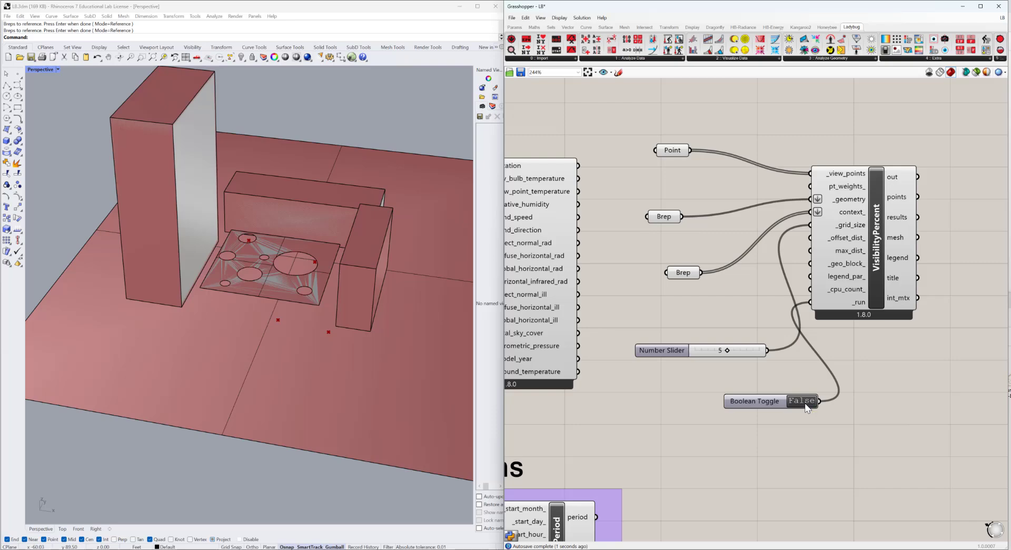
pyautogui.doubleClick(804, 402)
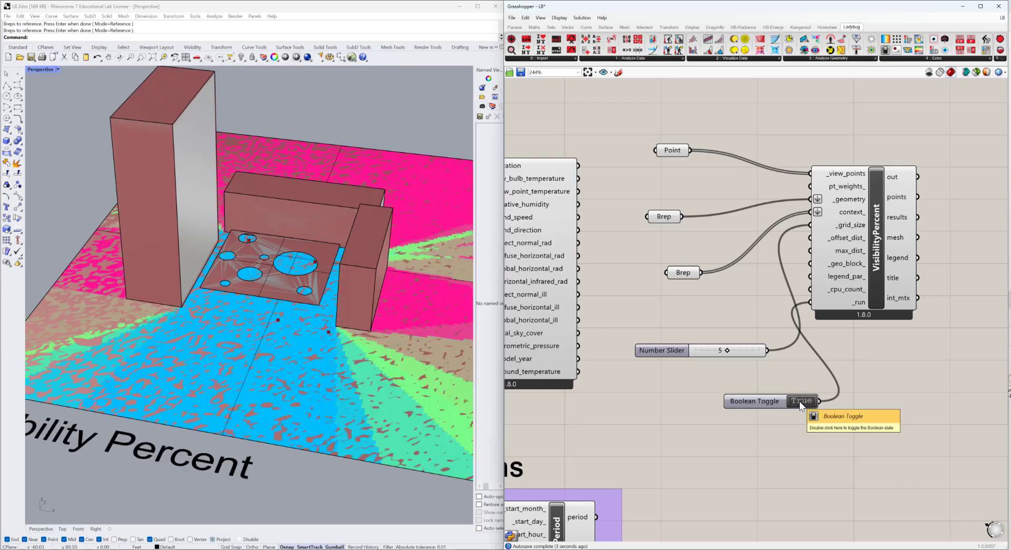
# - Turn off the preview of the ground Brep and the context Brep parameters
pyautogui.moveTo(257, 327); pyautogui.dragTo(488, 300, button='right')
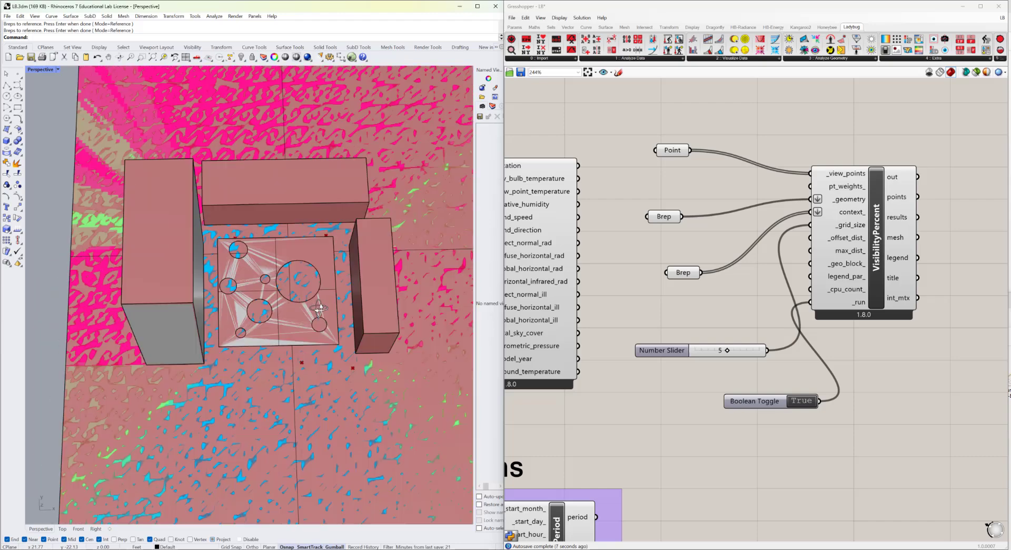
pyautogui.click(671, 221)
pyautogui.scroll(-1, 671, 219)
pyautogui.middleClick(671, 219)
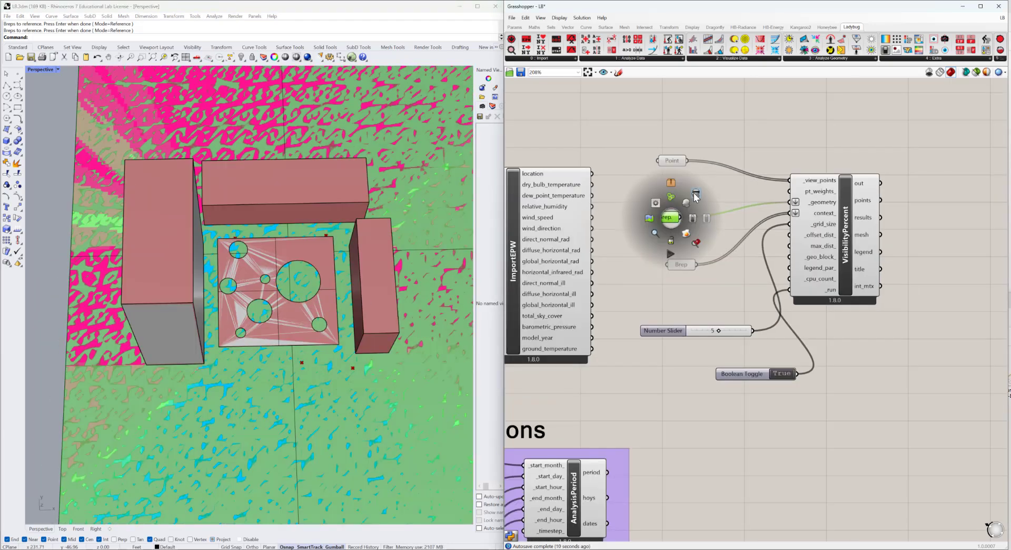
pyautogui.click(691, 193)
pyautogui.click(681, 265)
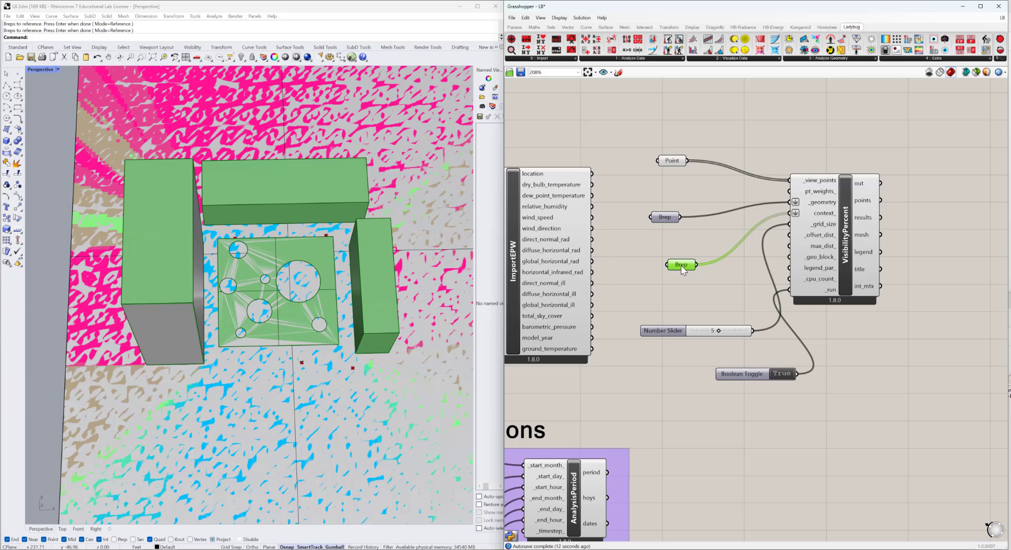
pyautogui.middleClick(682, 267)
pyautogui.click(705, 241)
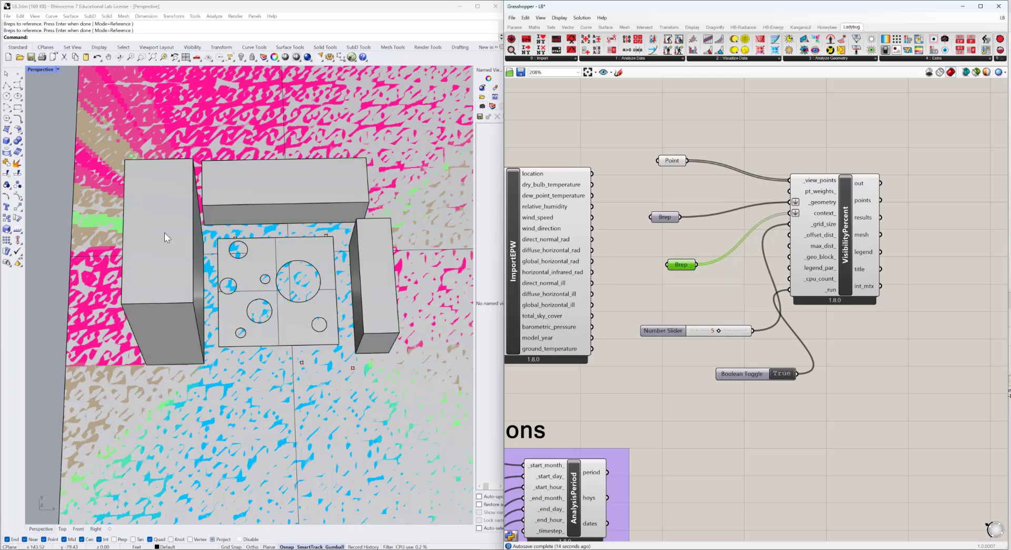
# - Select all Rhino objects and hide them so that only the Grasshopper analysis result is displayed
pyautogui.scroll(-5, 164, 232)
pyautogui.click(376, 147)
pyautogui.hotkey('ctrl', 'a')
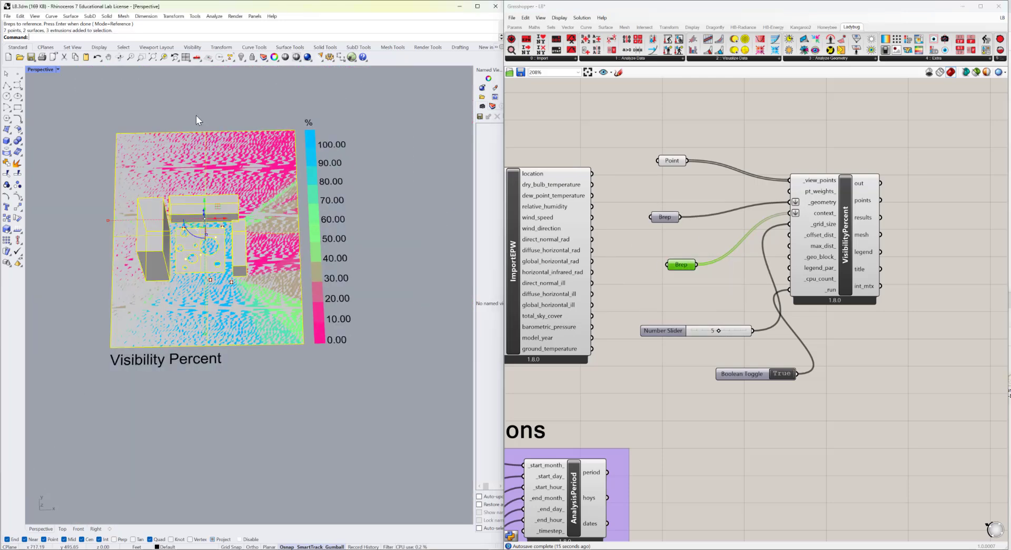
pyautogui.click(241, 57)
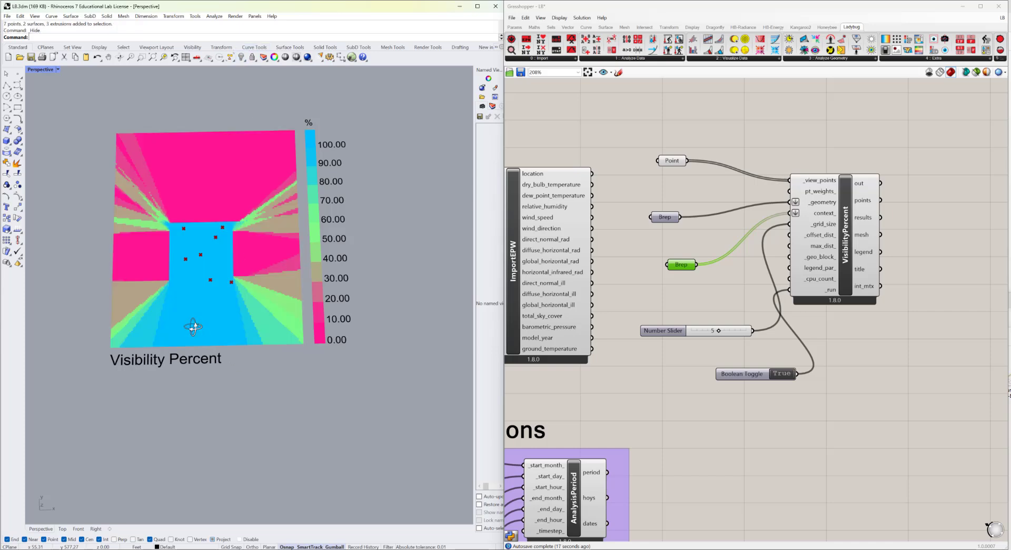
# - Examine the Visibility Percent mesh around the view points and compare its colours with the percentage legend
pyautogui.moveTo(193, 327); pyautogui.dragTo(198, 267, button='right')
pyautogui.scroll(5, 198, 267)
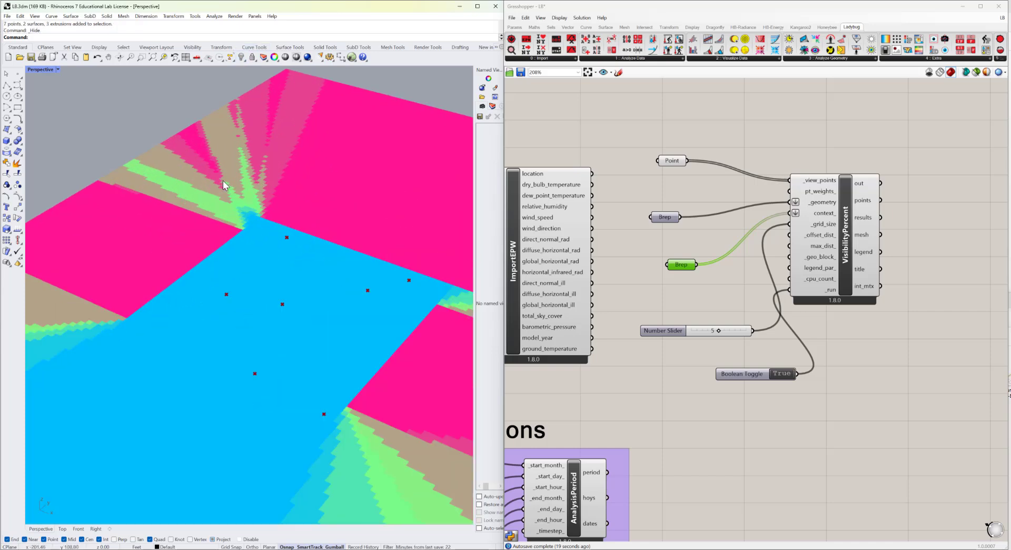
pyautogui.scroll(-3, 224, 184)
pyautogui.scroll(-3, 251, 235)
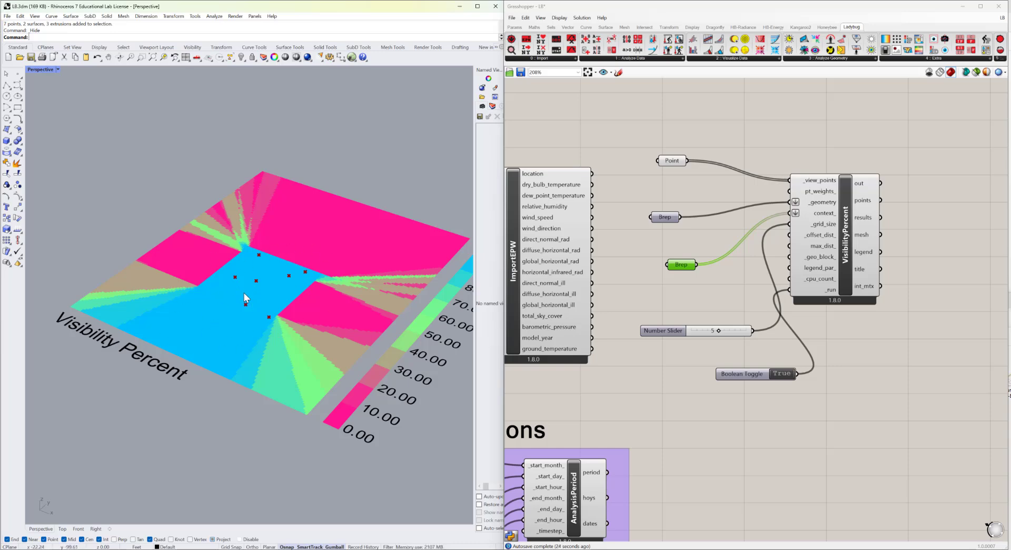
pyautogui.scroll(-3, 244, 292)
pyautogui.scroll(3, 428, 274)
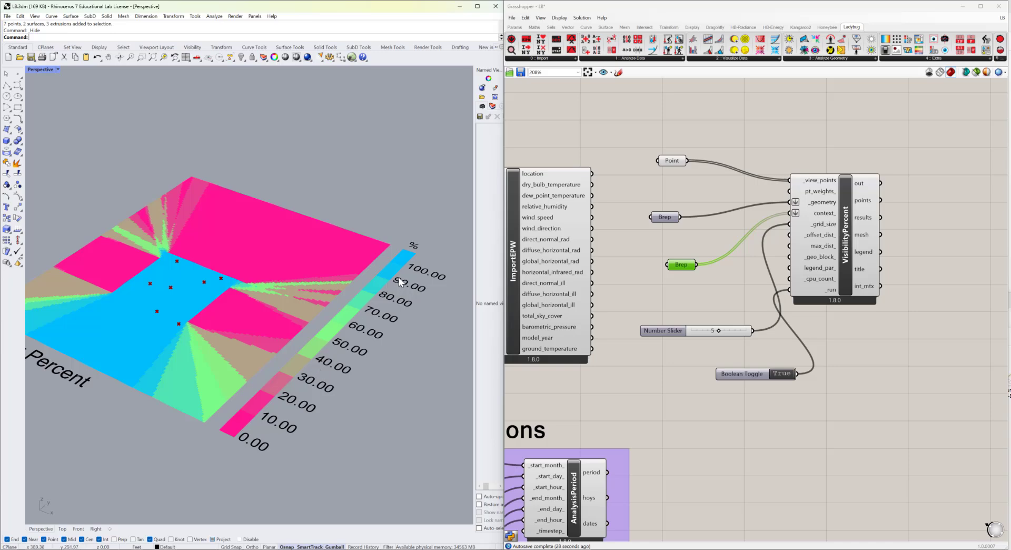
pyautogui.scroll(-2, 298, 371)
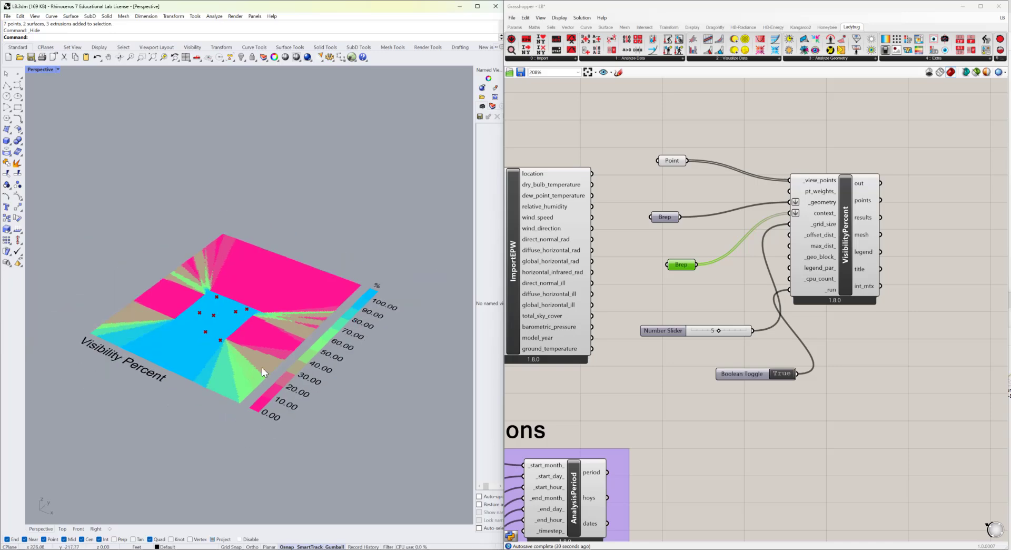
pyautogui.moveTo(261, 367); pyautogui.dragTo(276, 367, button='right')
pyautogui.scroll(5, 226, 340)
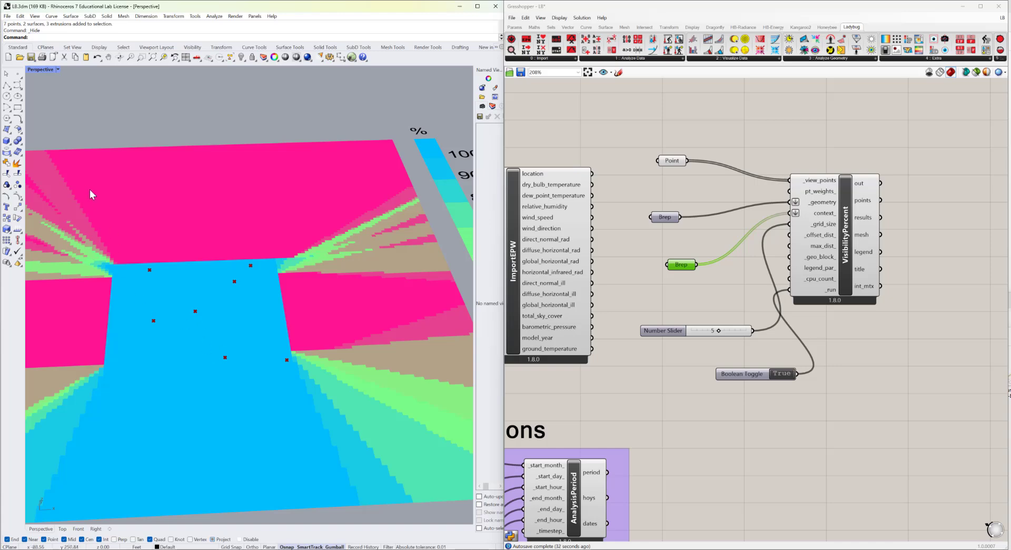
# - Draw a thin, tall vertical solid cylinder in the courtyard area between the view points
pyautogui.click(8, 142)
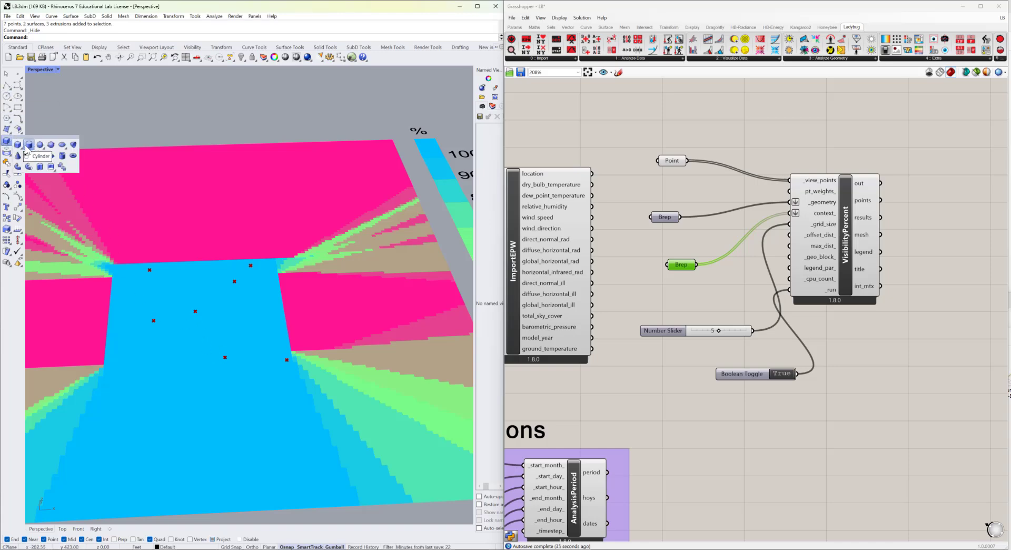
pyautogui.click(176, 292)
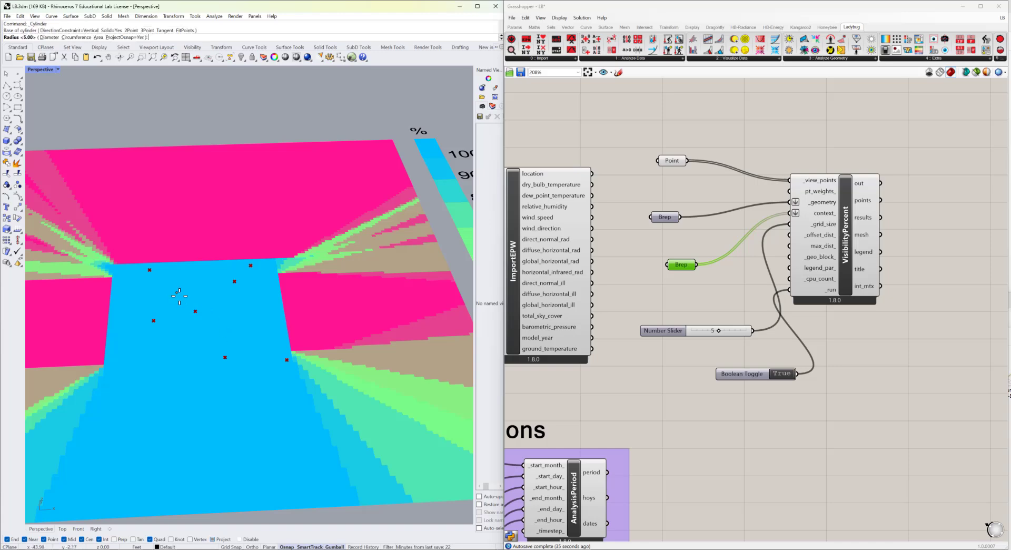
pyautogui.click(180, 296)
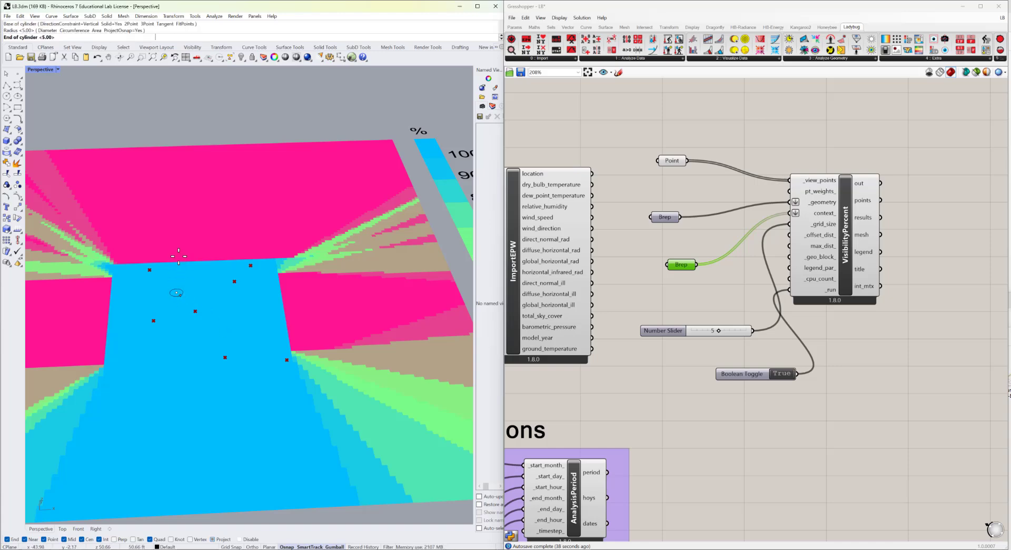
pyautogui.click(189, 185)
# - Copy the thin vertical cylinder to two more spots in the courtyard to make a group of three columns
pyautogui.click(174, 224)
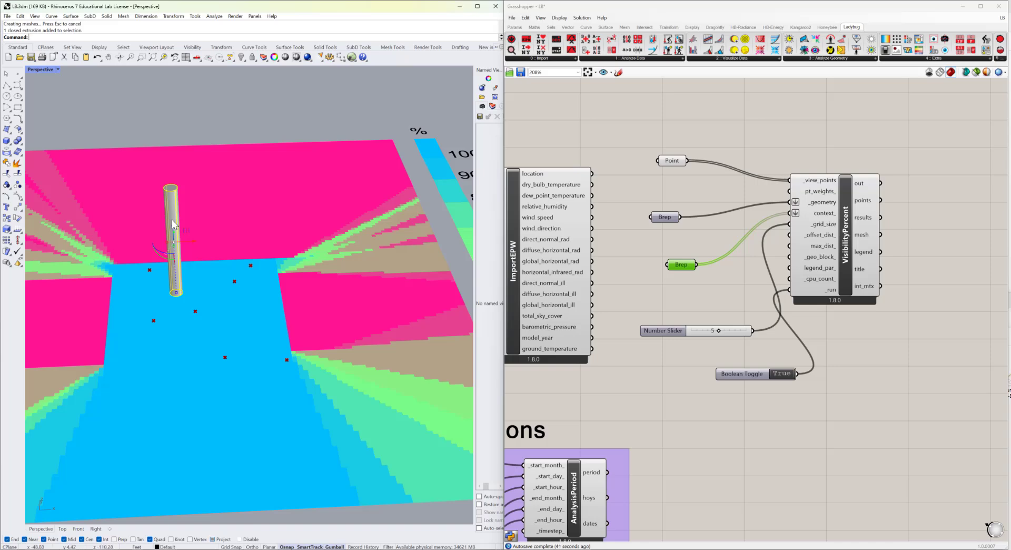
pyautogui.write('copy')
pyautogui.press('Return')
pyautogui.click(140, 287)
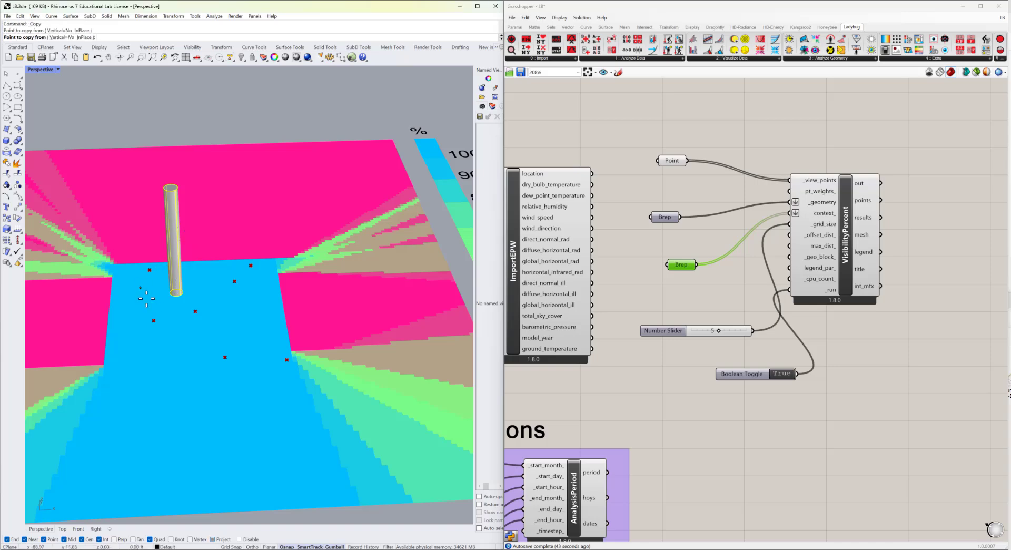
pyautogui.click(229, 331)
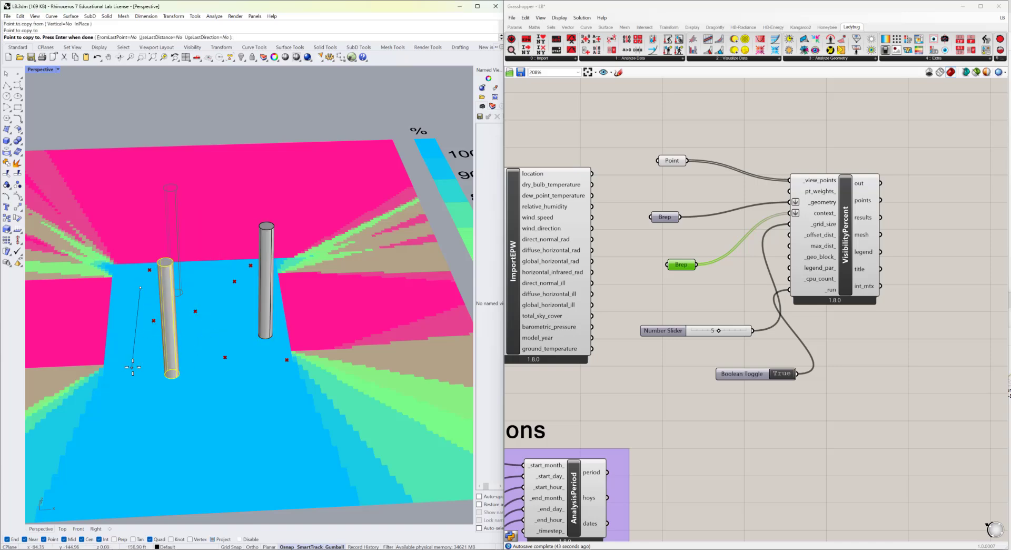
pyautogui.click(134, 364)
pyautogui.press('Return')
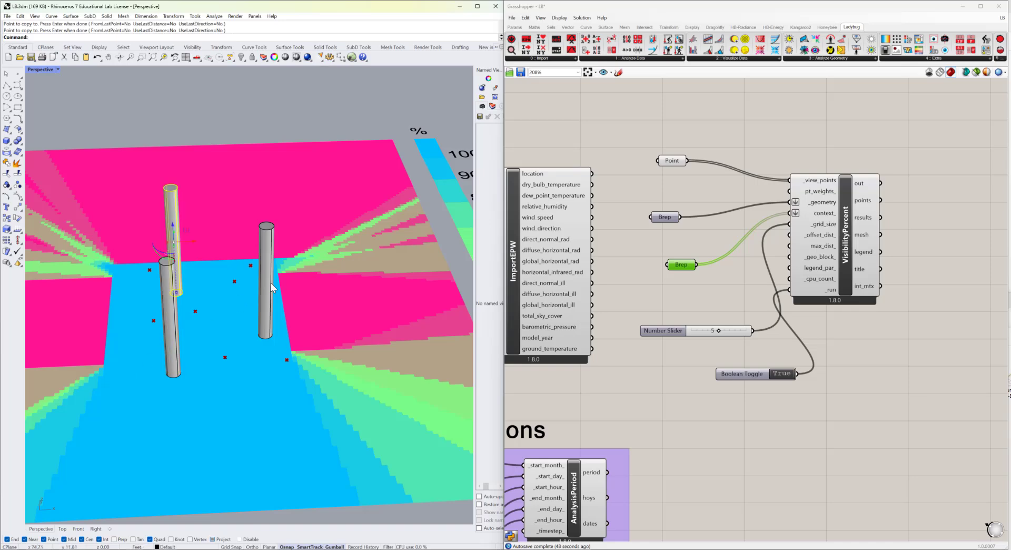
# - Unhide all hidden Rhino objects and hide only the ground surface that overlaps the analysis mesh
pyautogui.keyDown('shift'); pyautogui.click(271, 284); pyautogui.keyUp('shift')
pyautogui.click(284, 140)
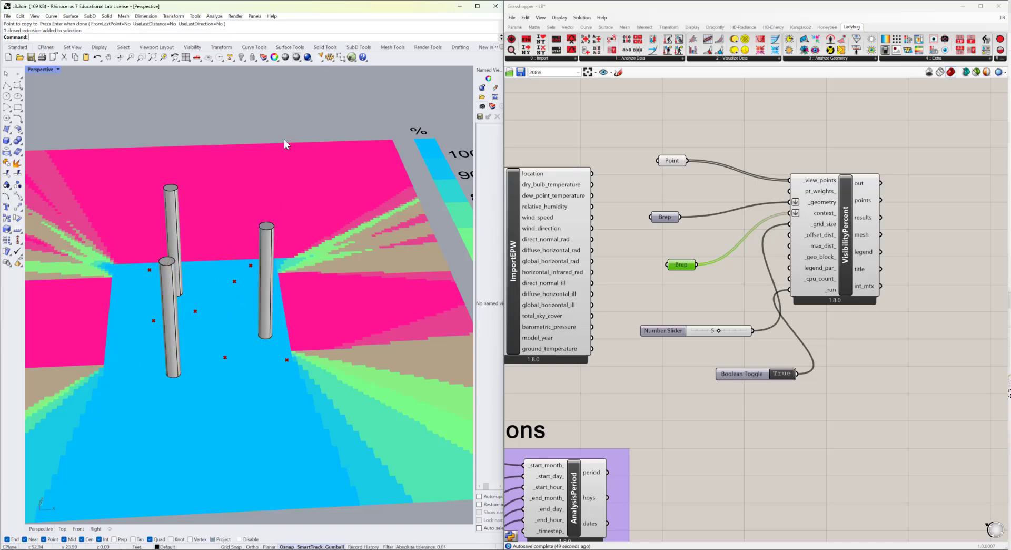
pyautogui.click(243, 56)
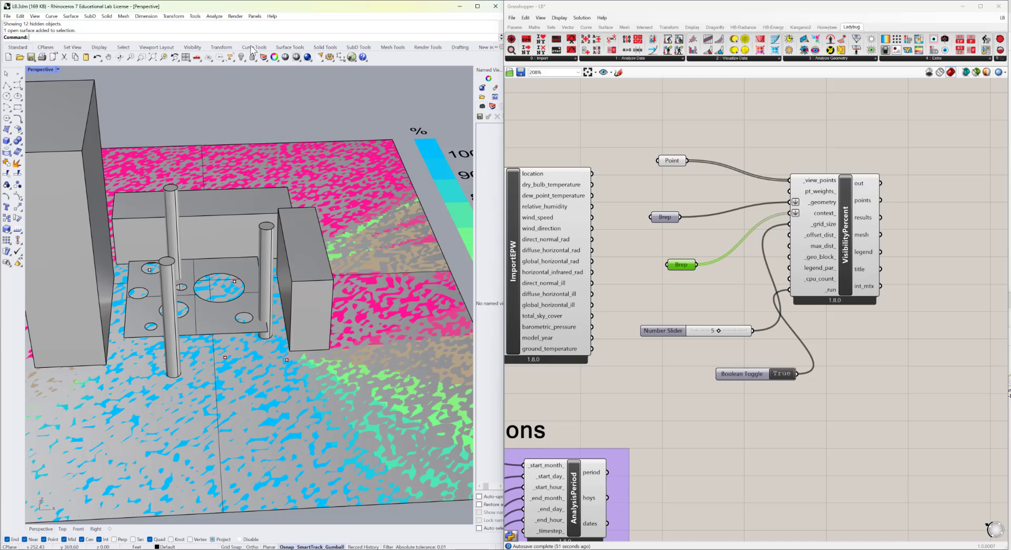
pyautogui.click(242, 56)
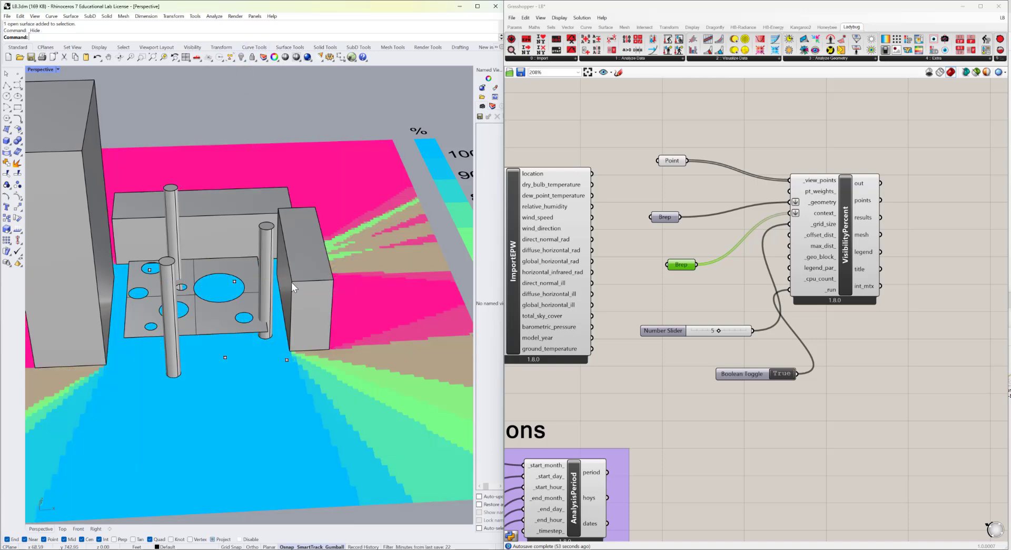
# - Re-reference the context Brep parameter to the three buildings, the perforated canopy and the three columns
pyautogui.rightClick(680, 270)
pyautogui.click(706, 365)
pyautogui.click(320, 288)
pyautogui.click(263, 276)
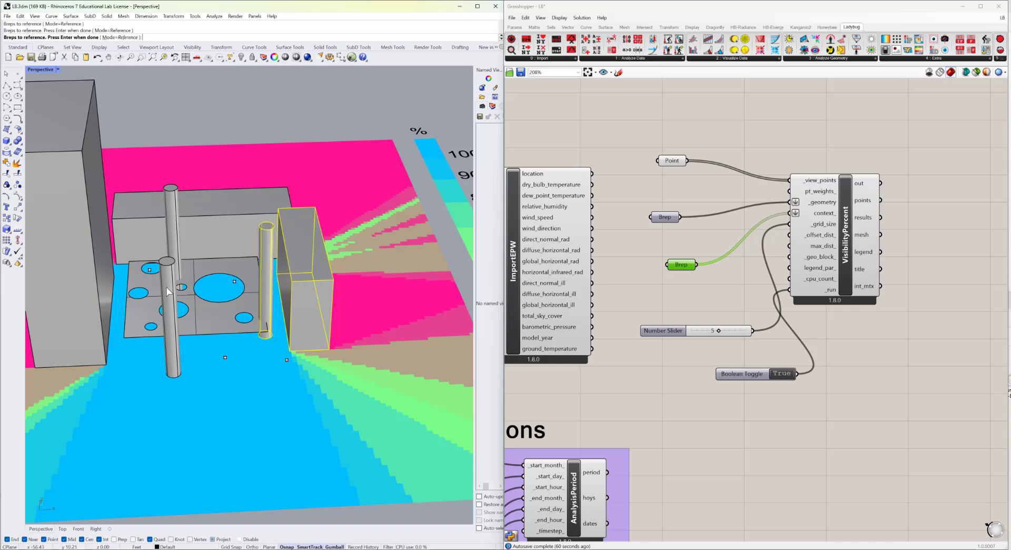
pyautogui.click(167, 286)
pyautogui.click(173, 232)
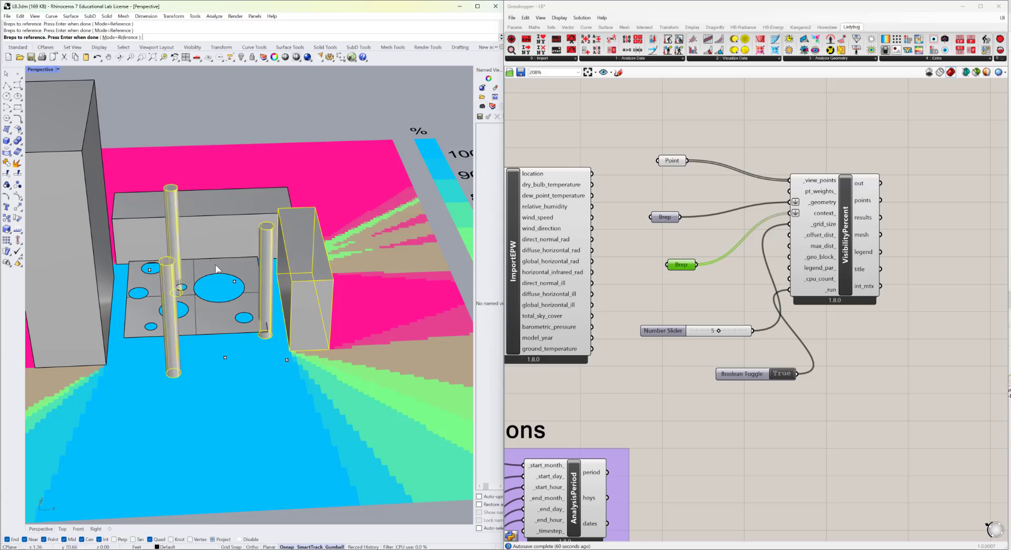
pyautogui.click(216, 269)
pyautogui.click(238, 215)
pyautogui.click(77, 258)
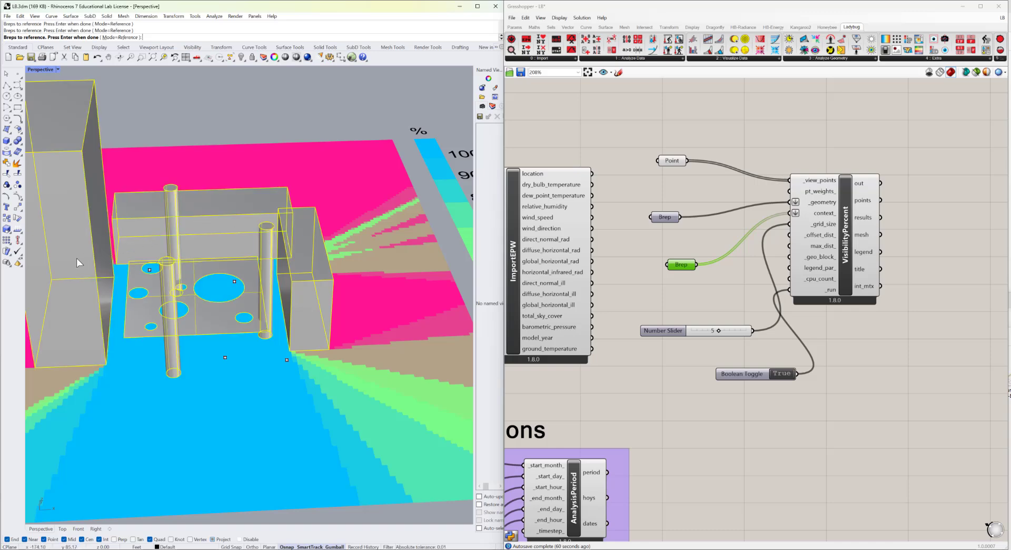
pyautogui.press('Return')
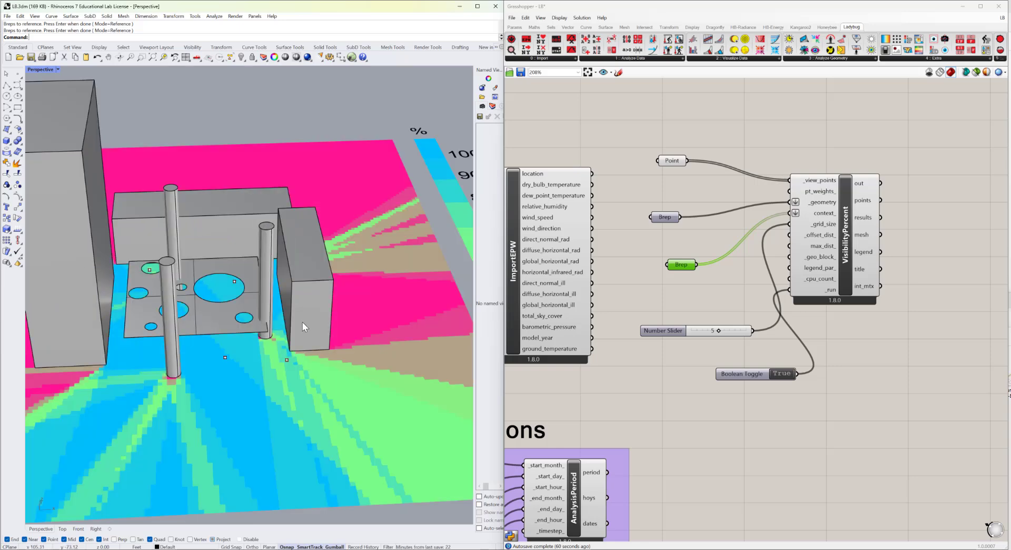
# - Select the buildings, columns, canopy and points in Rhino and hide them, leaving only the Visibility Percent result displayed
pyautogui.scroll(-3, 302, 322)
pyautogui.moveTo(258, 349); pyautogui.dragTo(219, 277, button='right')
pyautogui.scroll(-3, 224, 335)
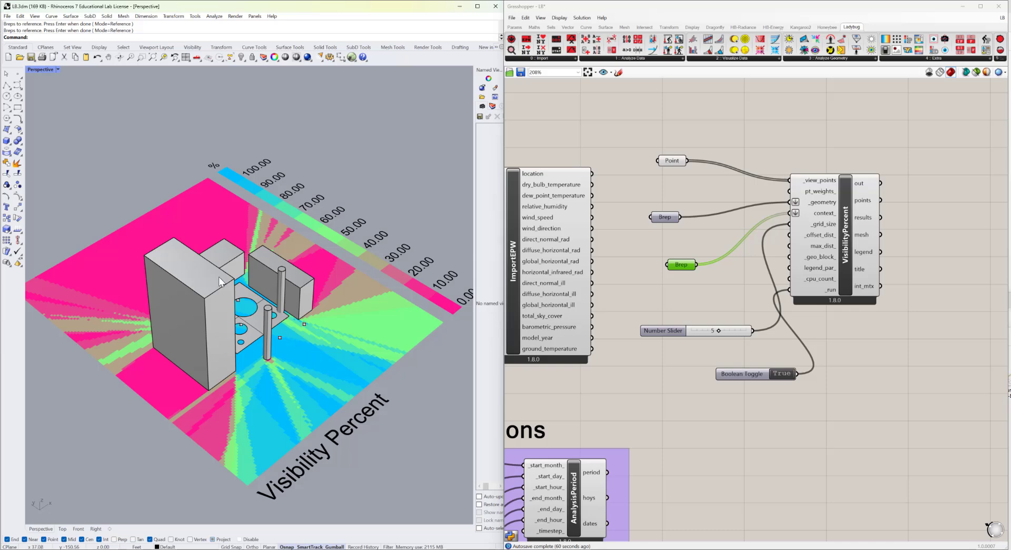
pyautogui.scroll(-3, 219, 276)
pyautogui.moveTo(144, 412); pyautogui.dragTo(411, 138)
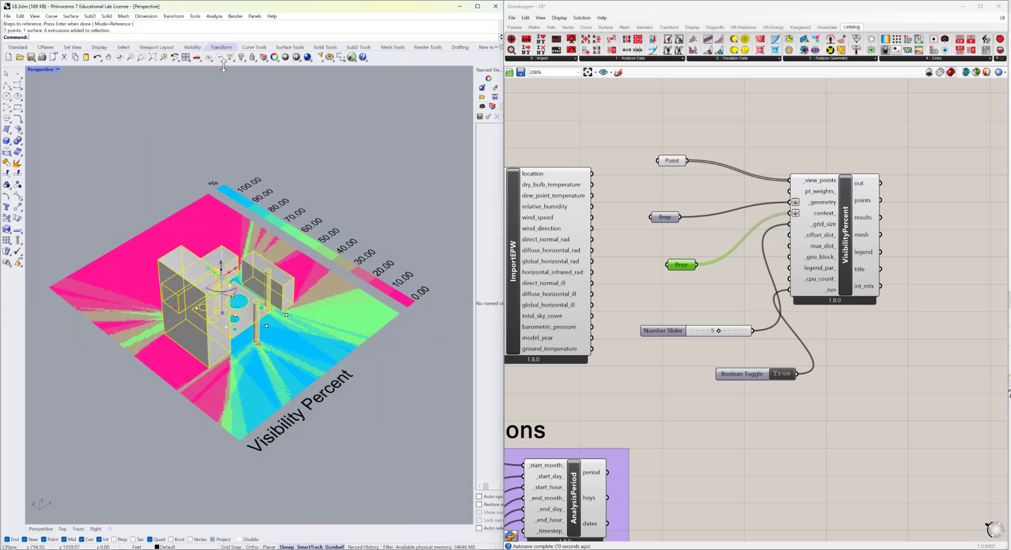
pyautogui.click(242, 56)
# - Examine how the three columns change the Visibility Percent mesh around the view points, comparing the colours with the legend
pyautogui.moveTo(255, 369); pyautogui.dragTo(237, 358, button='right')
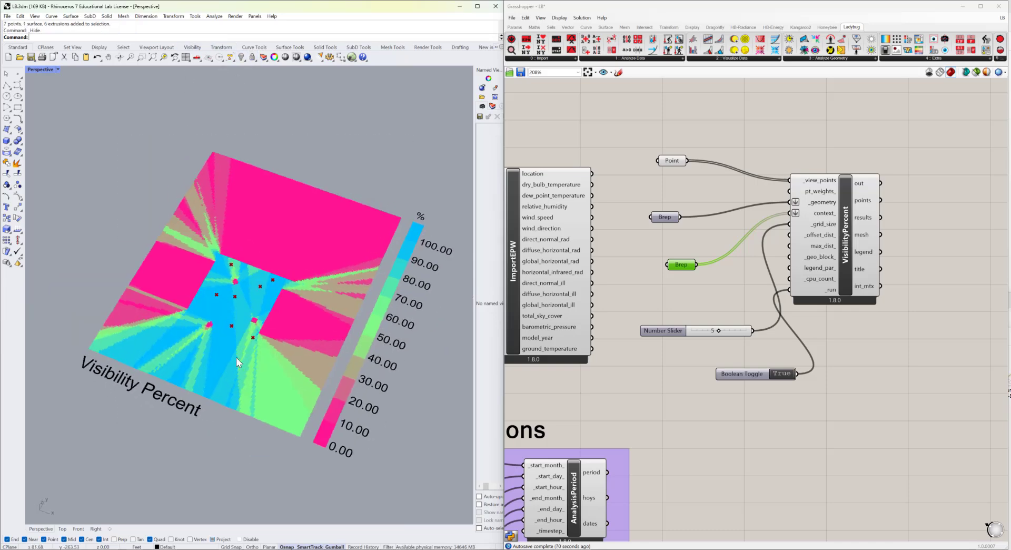
pyautogui.scroll(5, 235, 310)
pyautogui.scroll(-2, 235, 311)
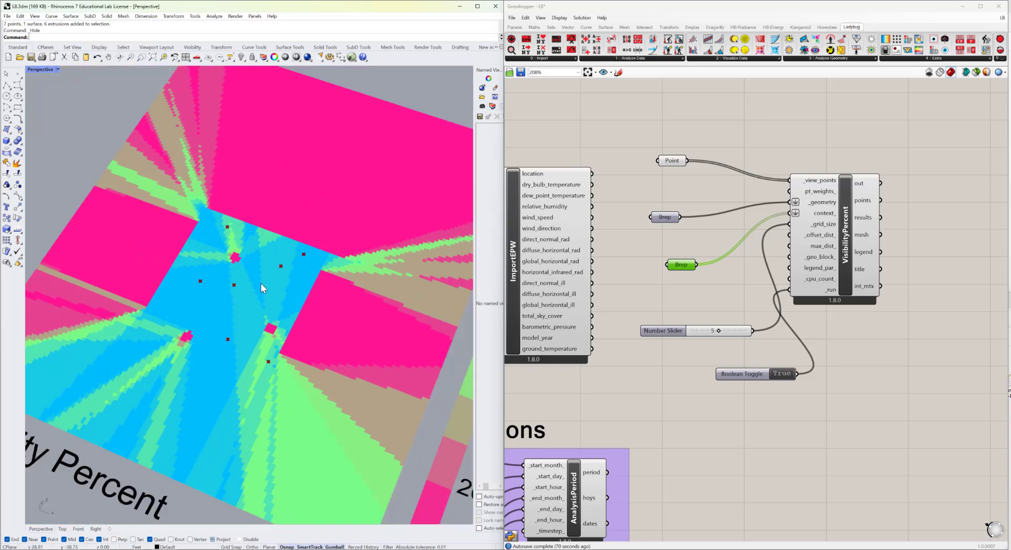
pyautogui.scroll(-5, 218, 191)
pyautogui.moveTo(194, 395); pyautogui.dragTo(244, 334, button='right')
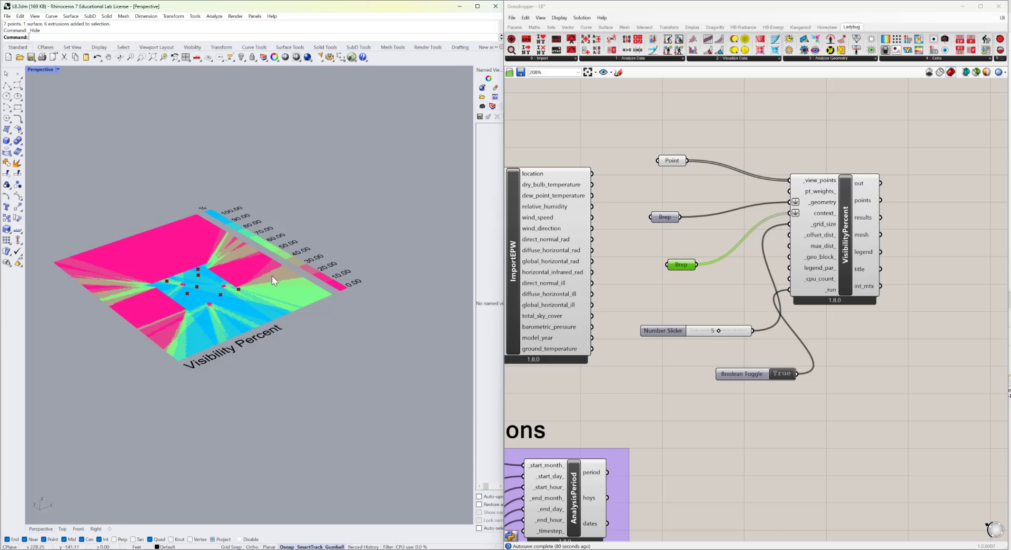
pyautogui.scroll(4, 147, 291)
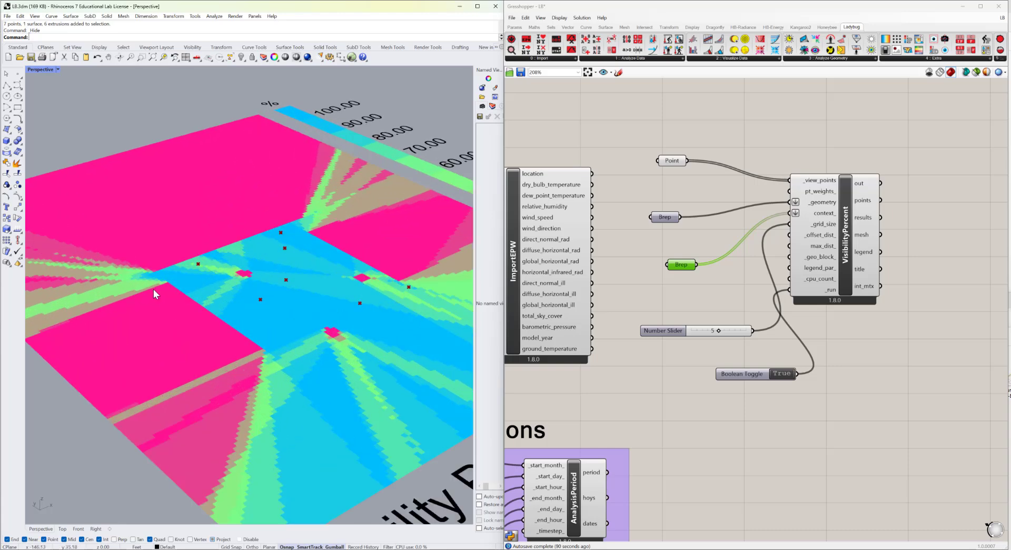
pyautogui.scroll(-4, 153, 289)
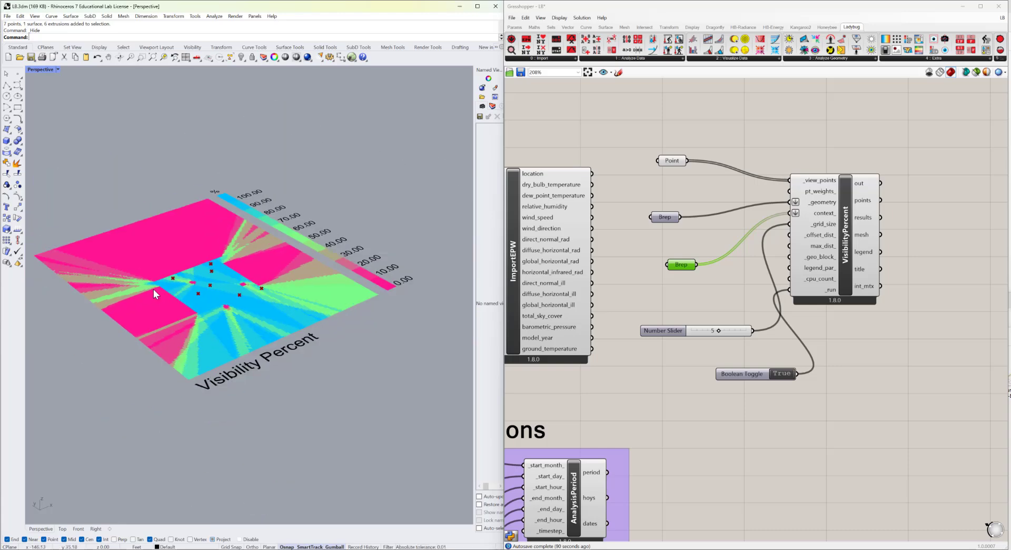
pyautogui.scroll(4, 154, 290)
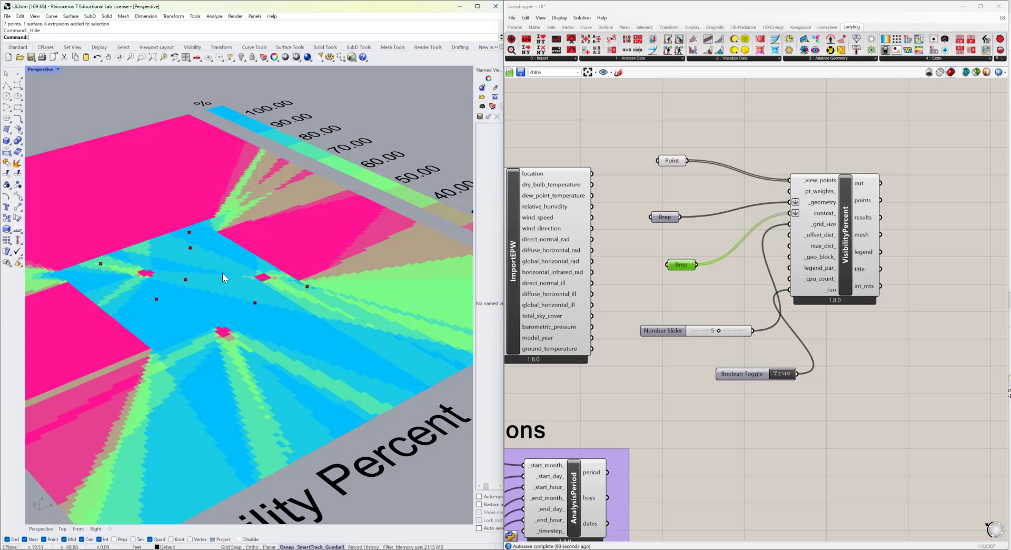
pyautogui.scroll(-4, 214, 265)
pyautogui.scroll(-2, 214, 265)
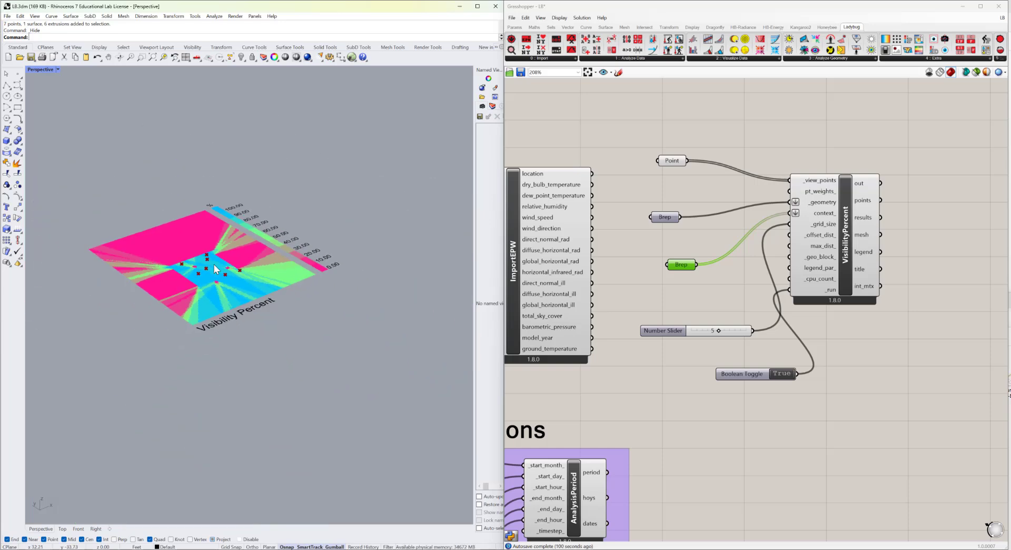
pyautogui.scroll(5, 214, 267)
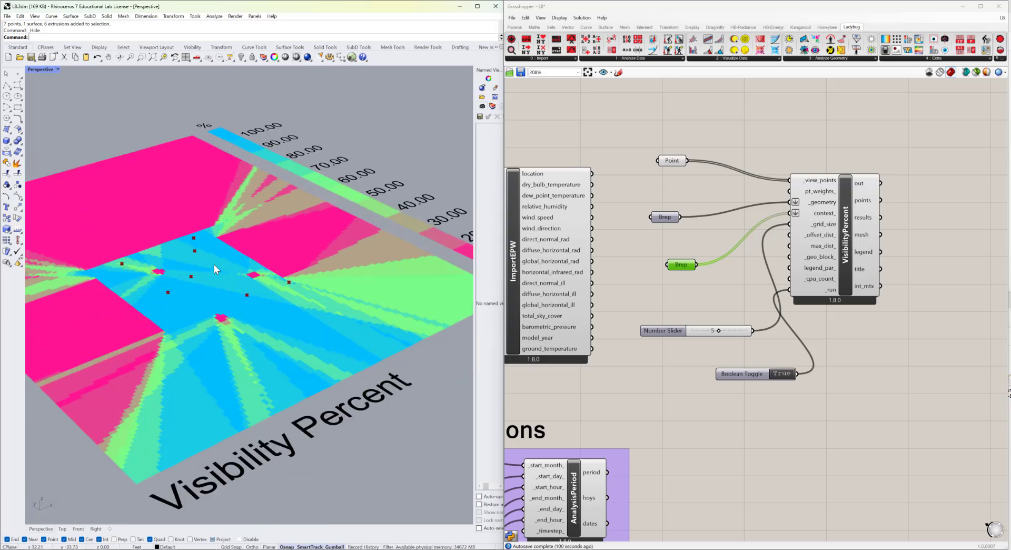
pyautogui.scroll(-4, 214, 268)
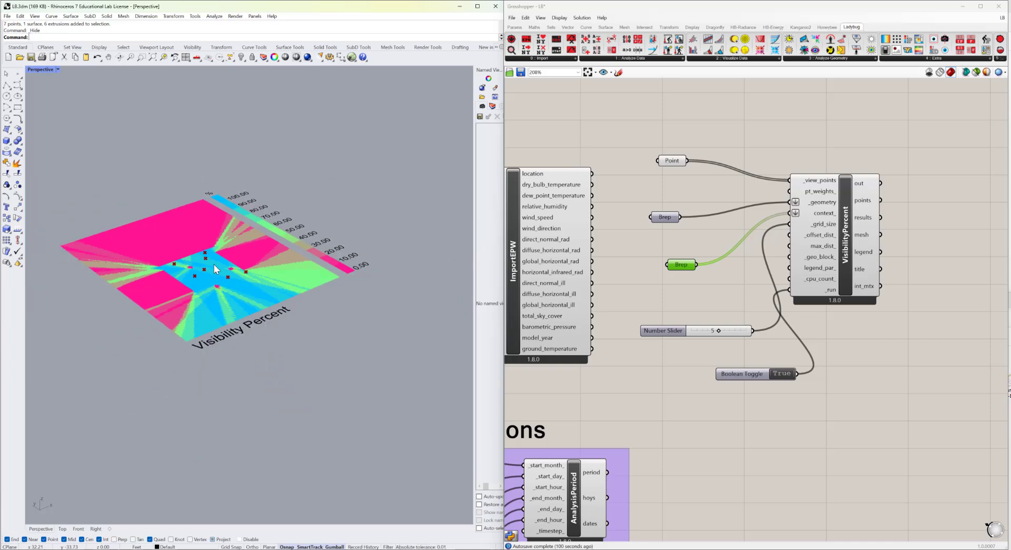
pyautogui.moveTo(215, 269); pyautogui.dragTo(211, 310, button='right')
pyautogui.scroll(5, 195, 243)
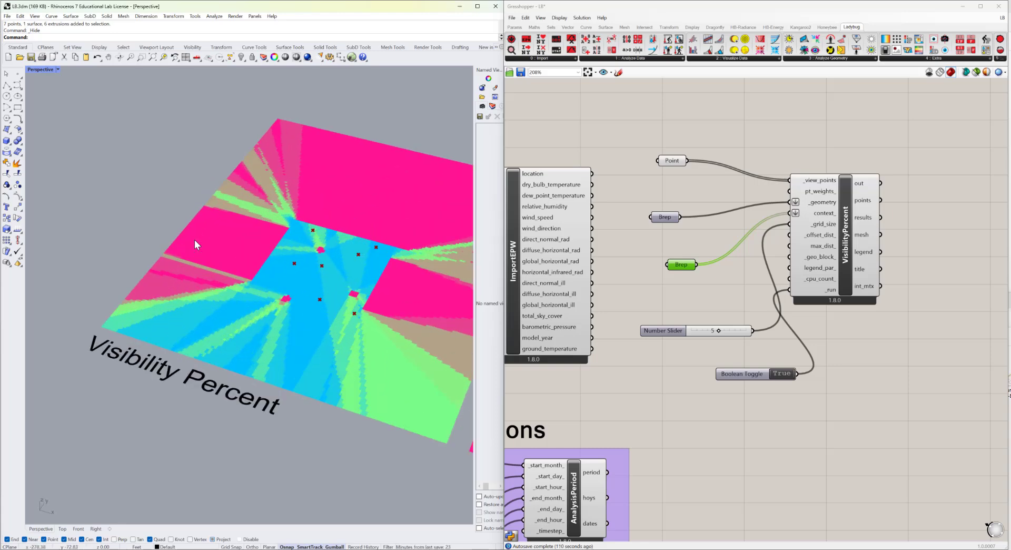